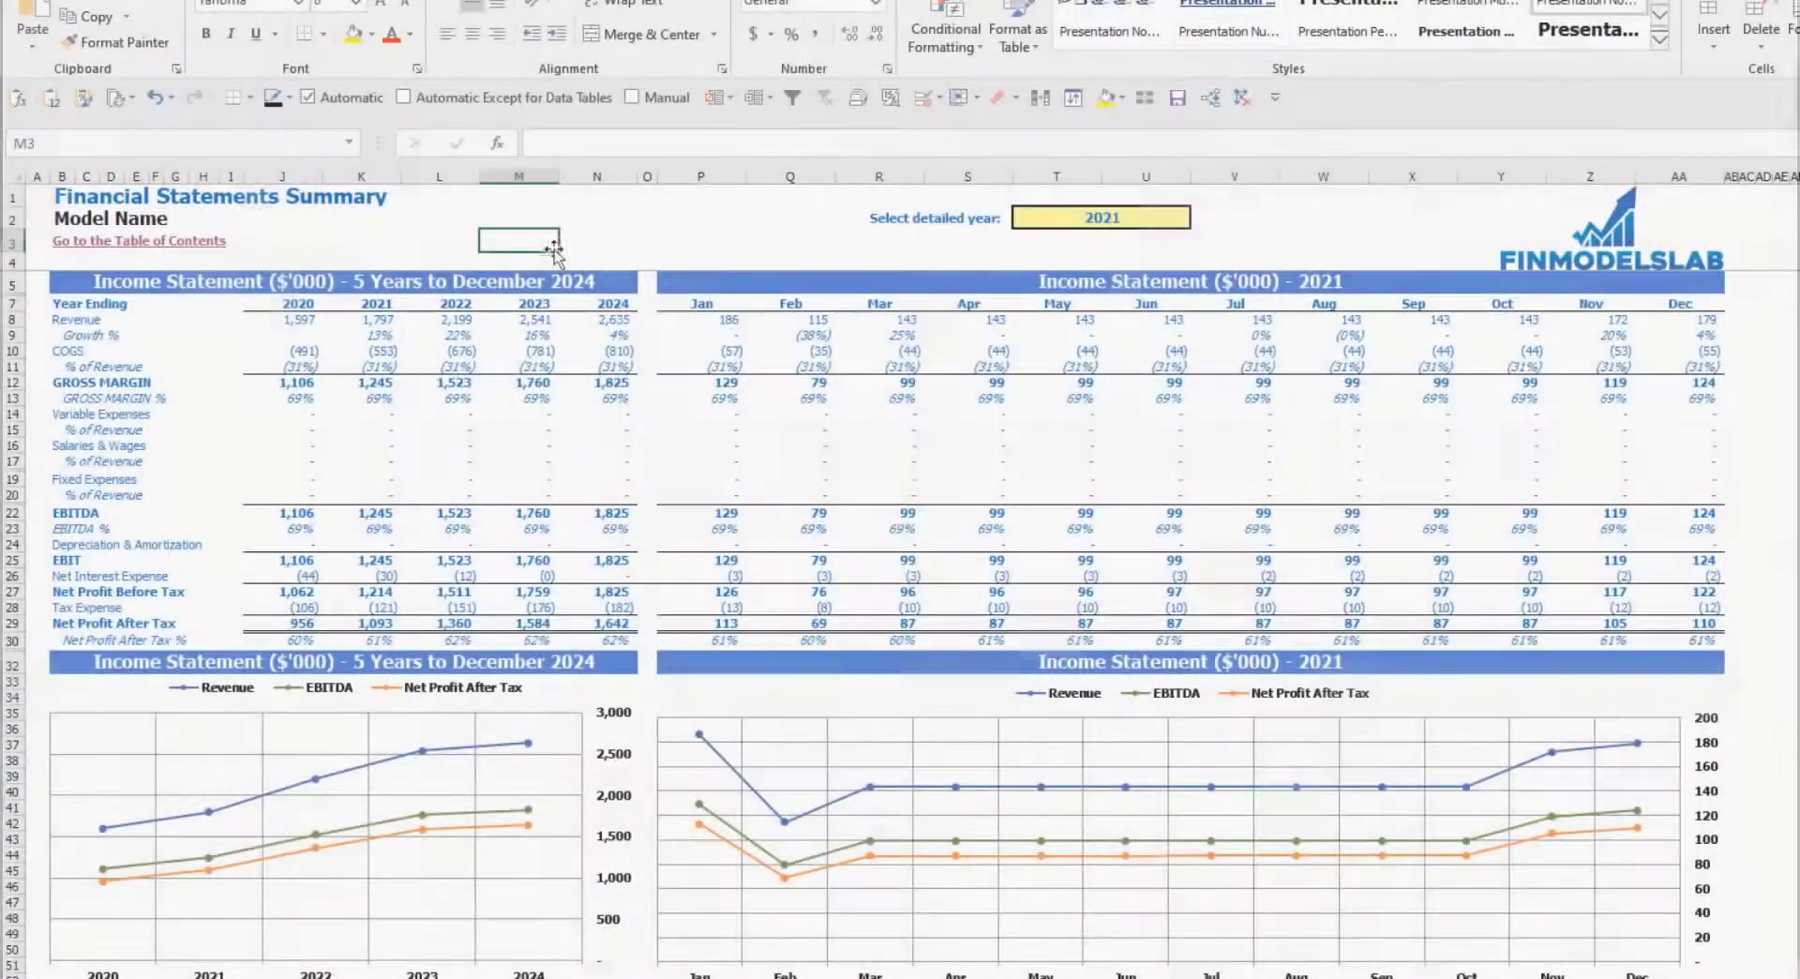
Set the detailed year in the Financial Statements Summary to 2022 and select that year's monthly income statement figures.
scroll(310, 592, down, 20)
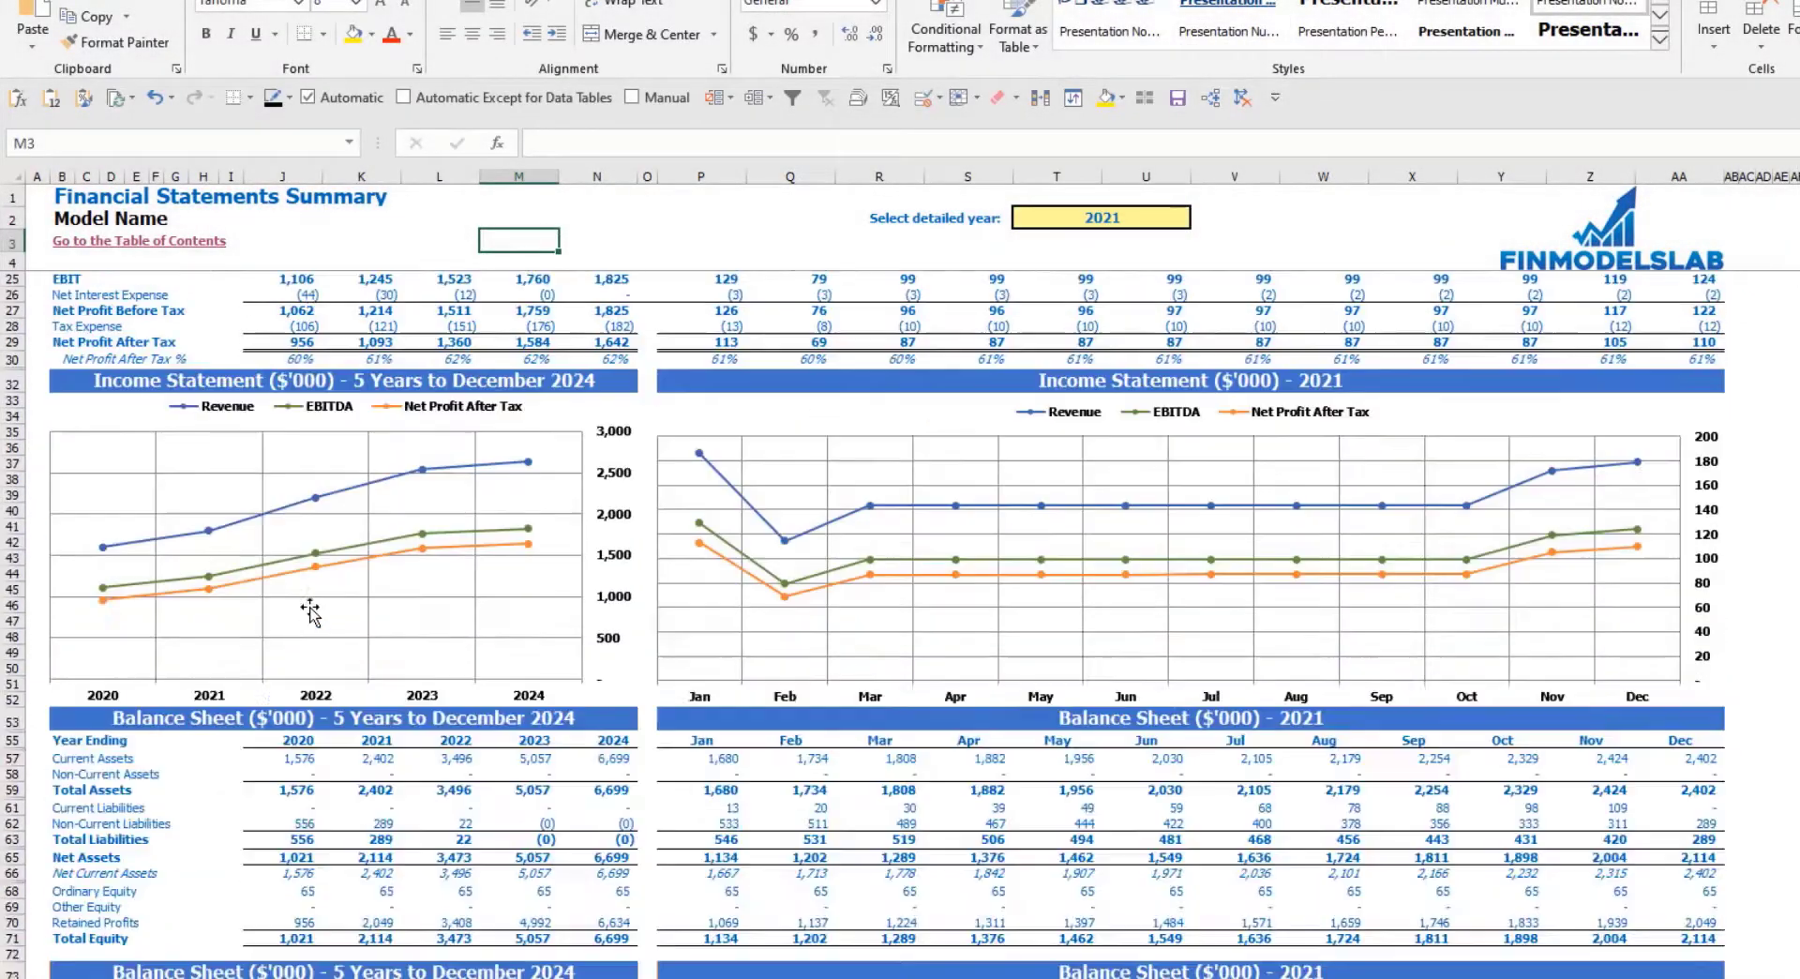
scroll(406, 538, up, 20)
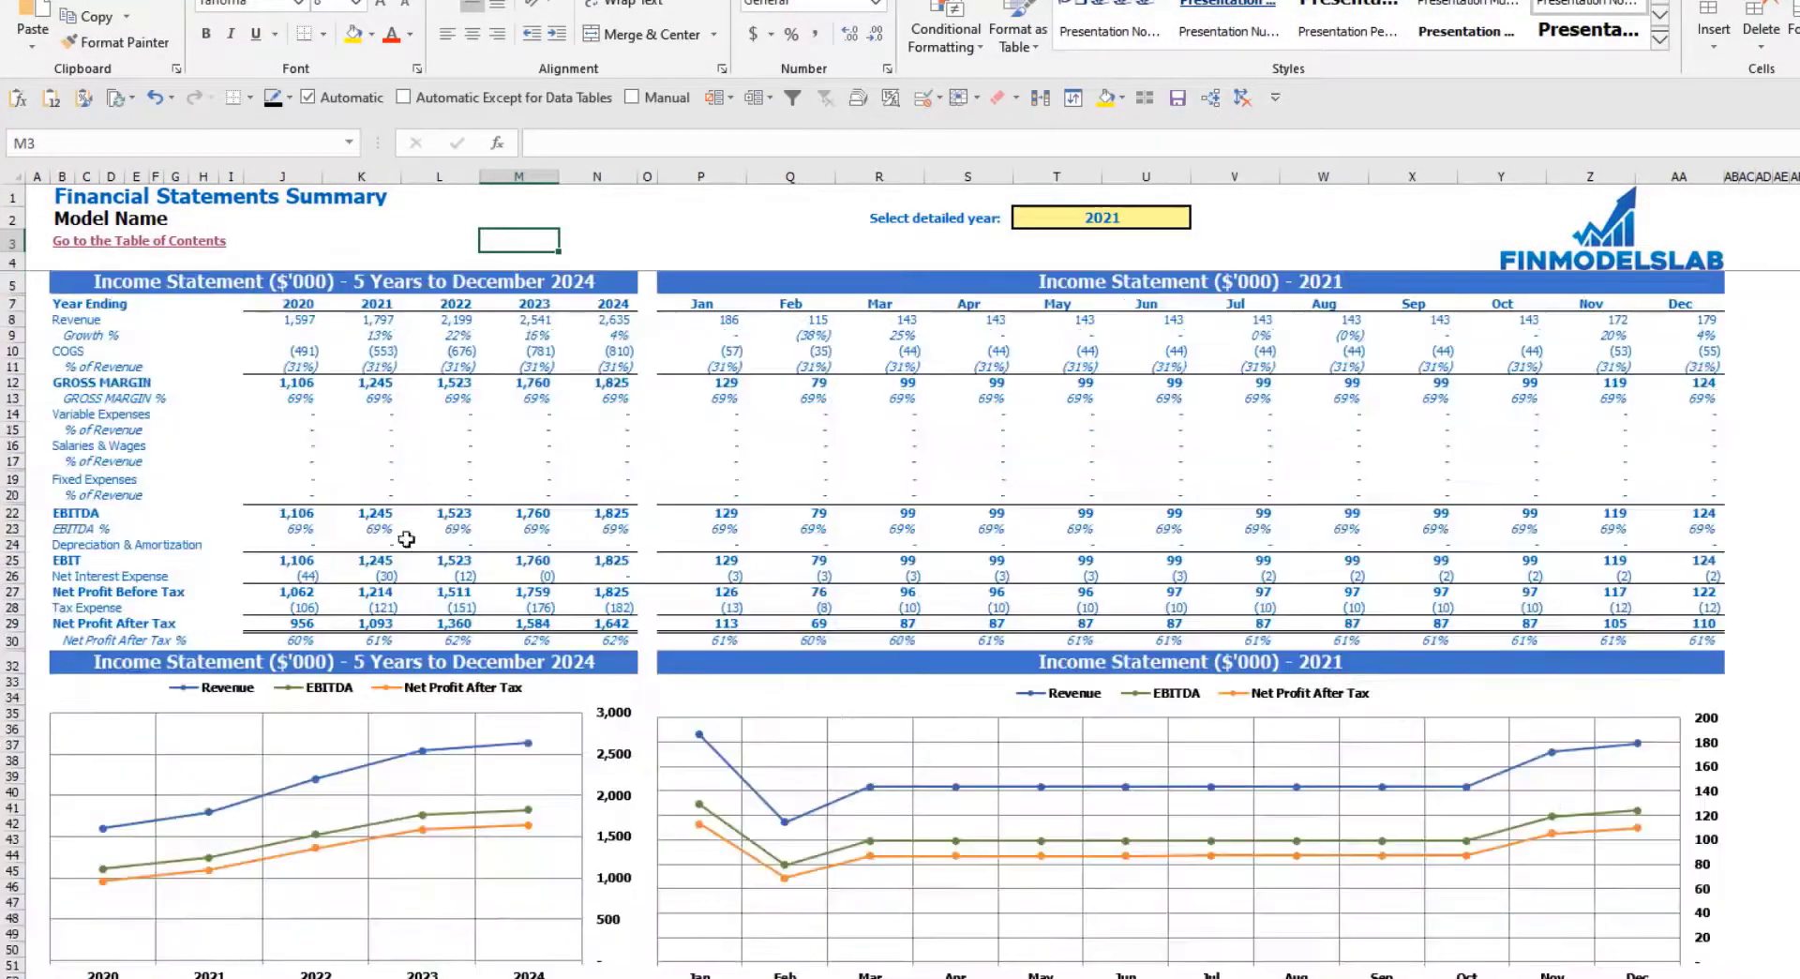
click(143, 685)
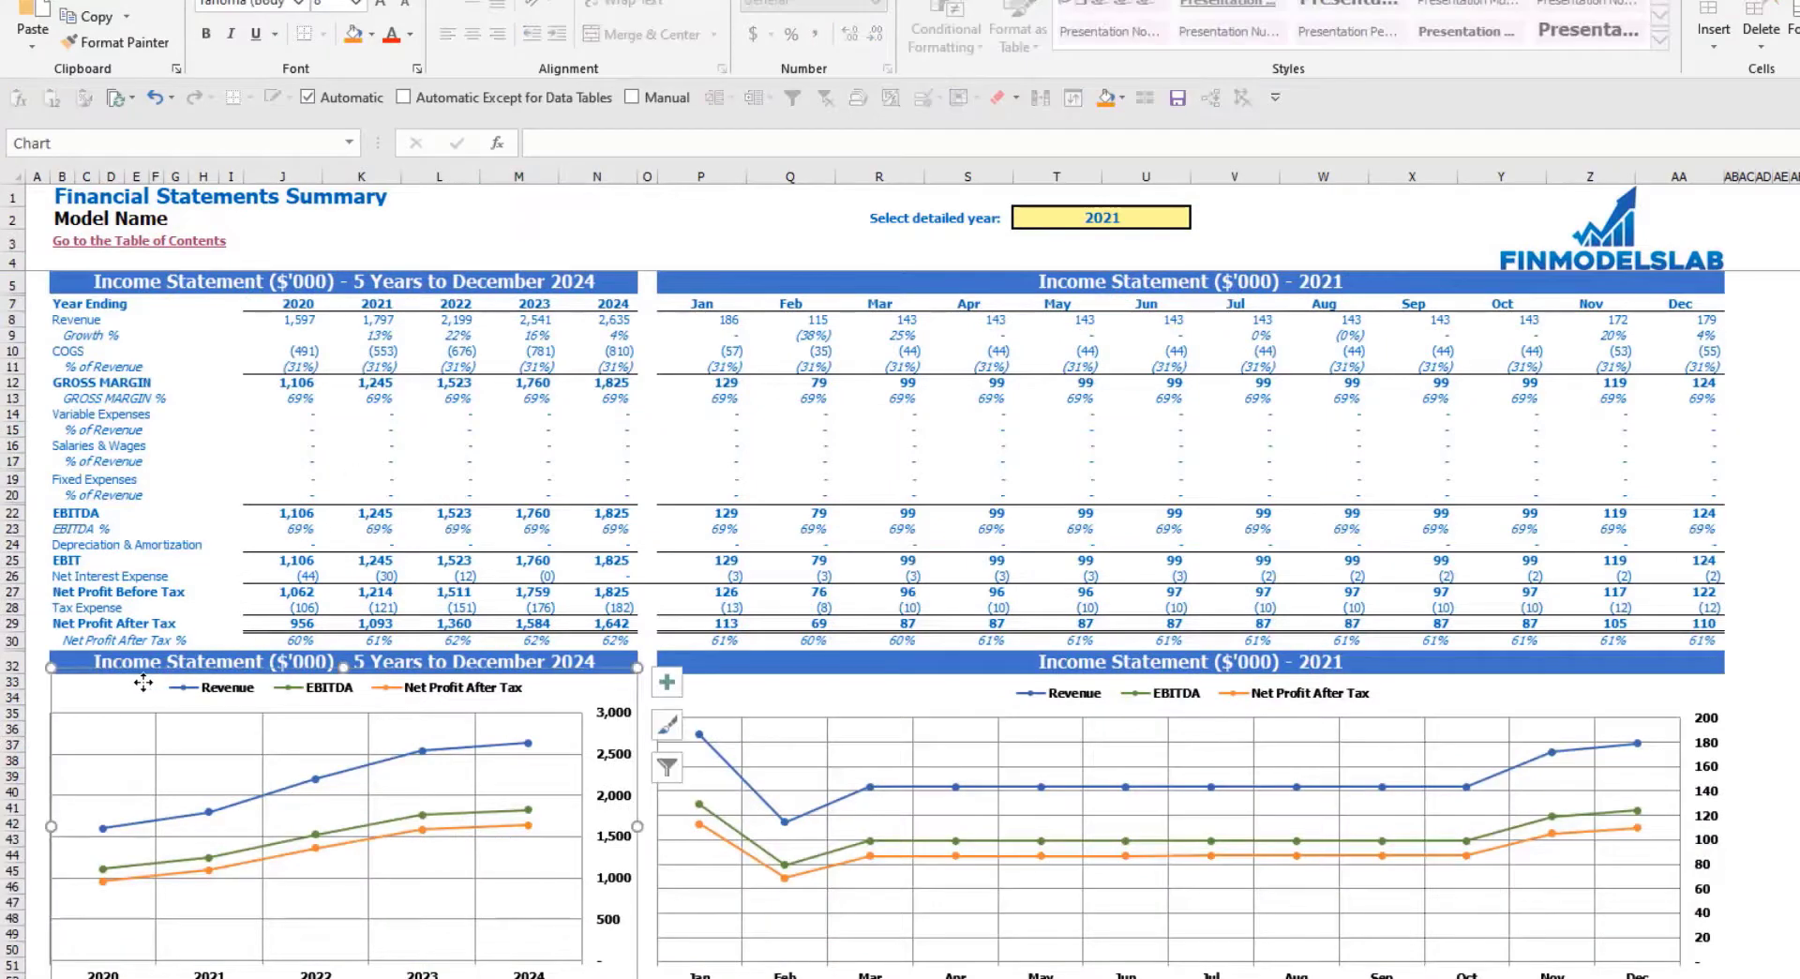
click(680, 225)
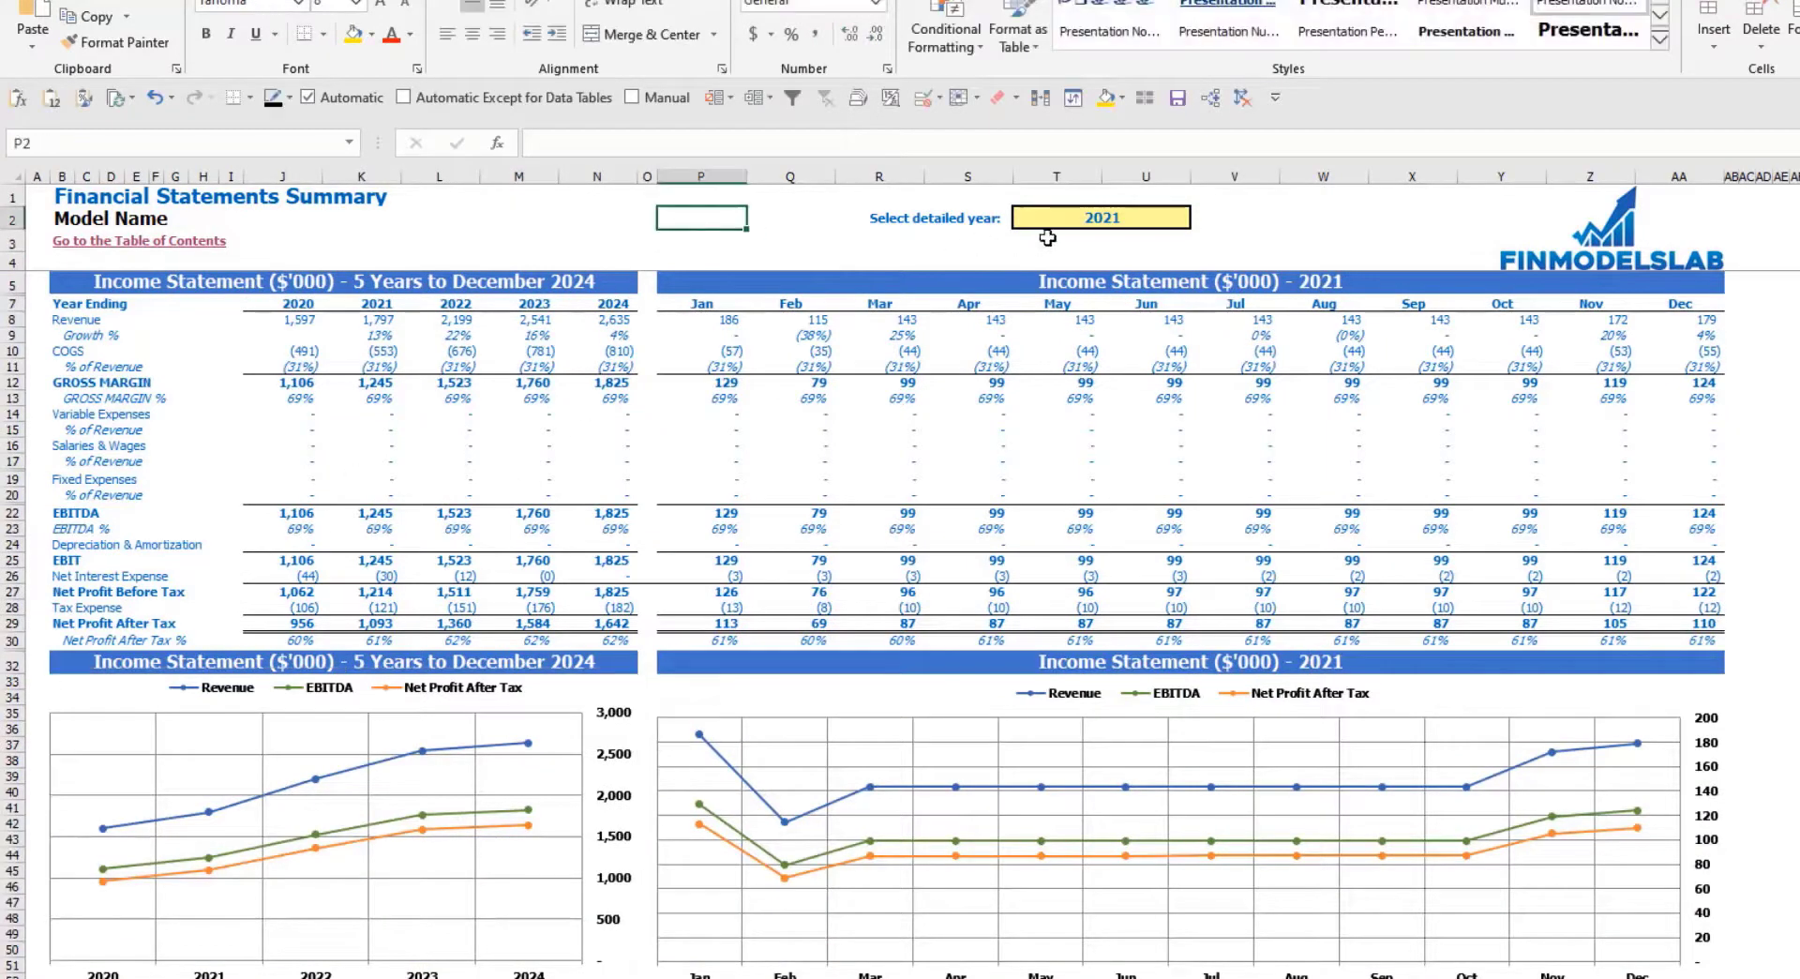
click(1124, 217)
click(1200, 220)
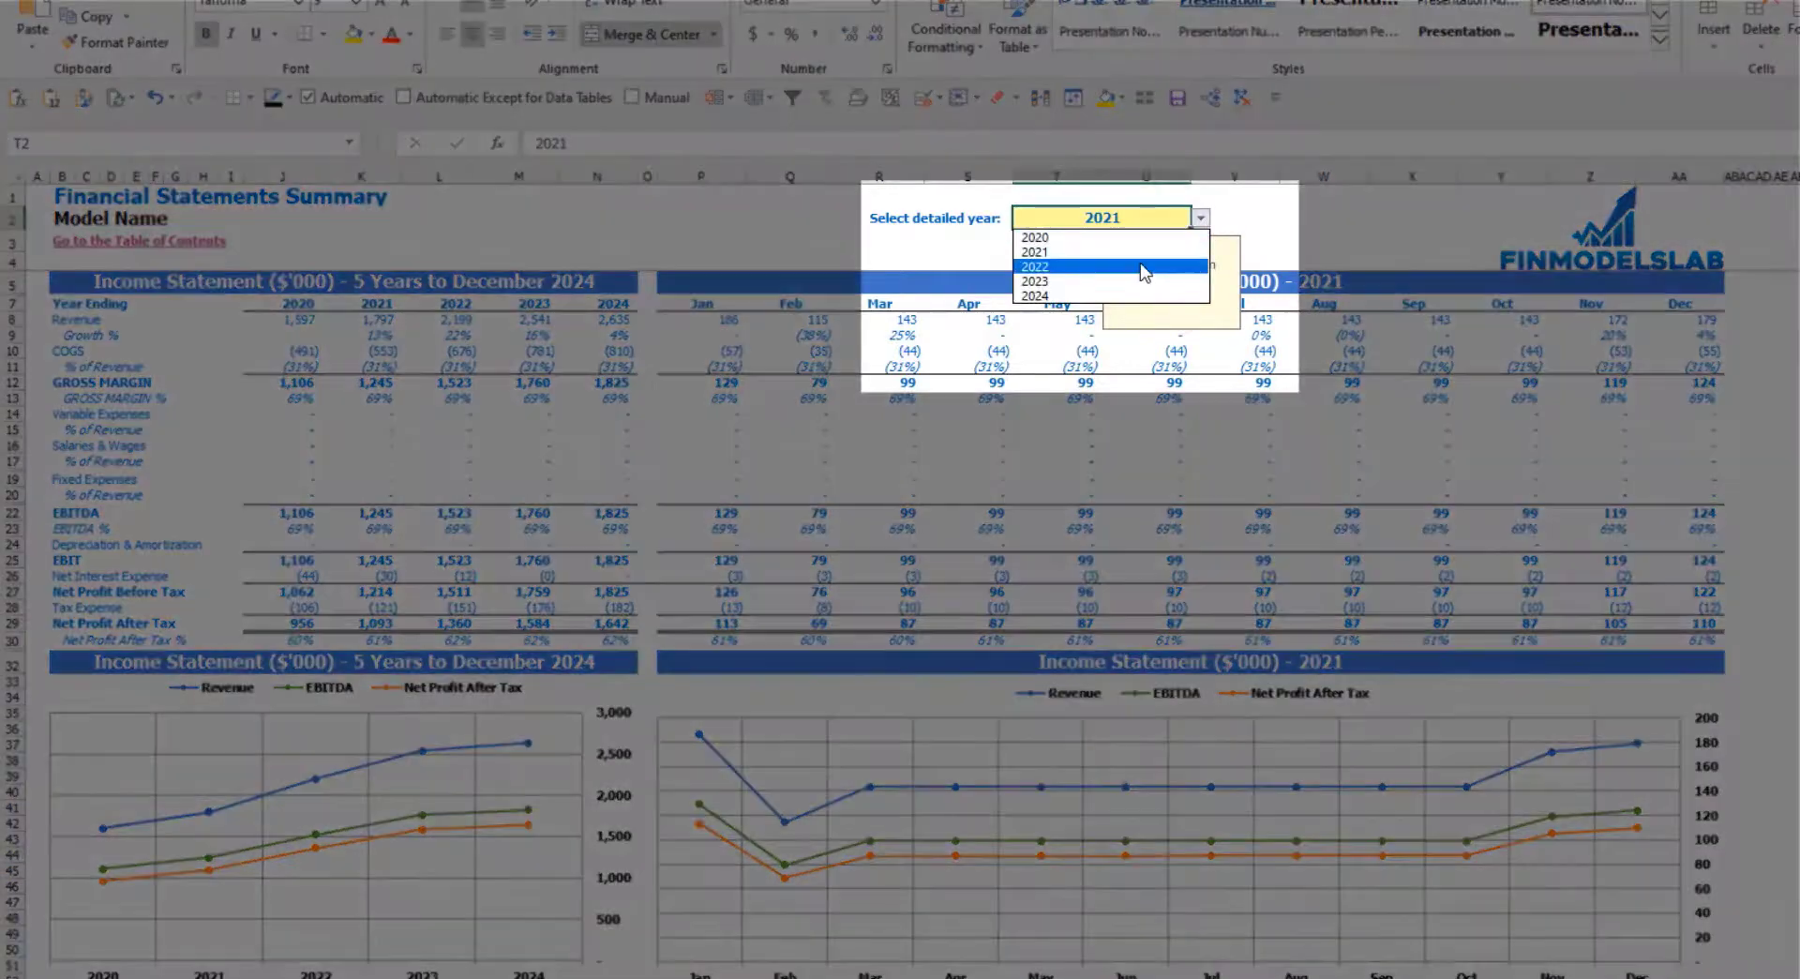
click(1151, 267)
drag(713, 318, 1691, 637)
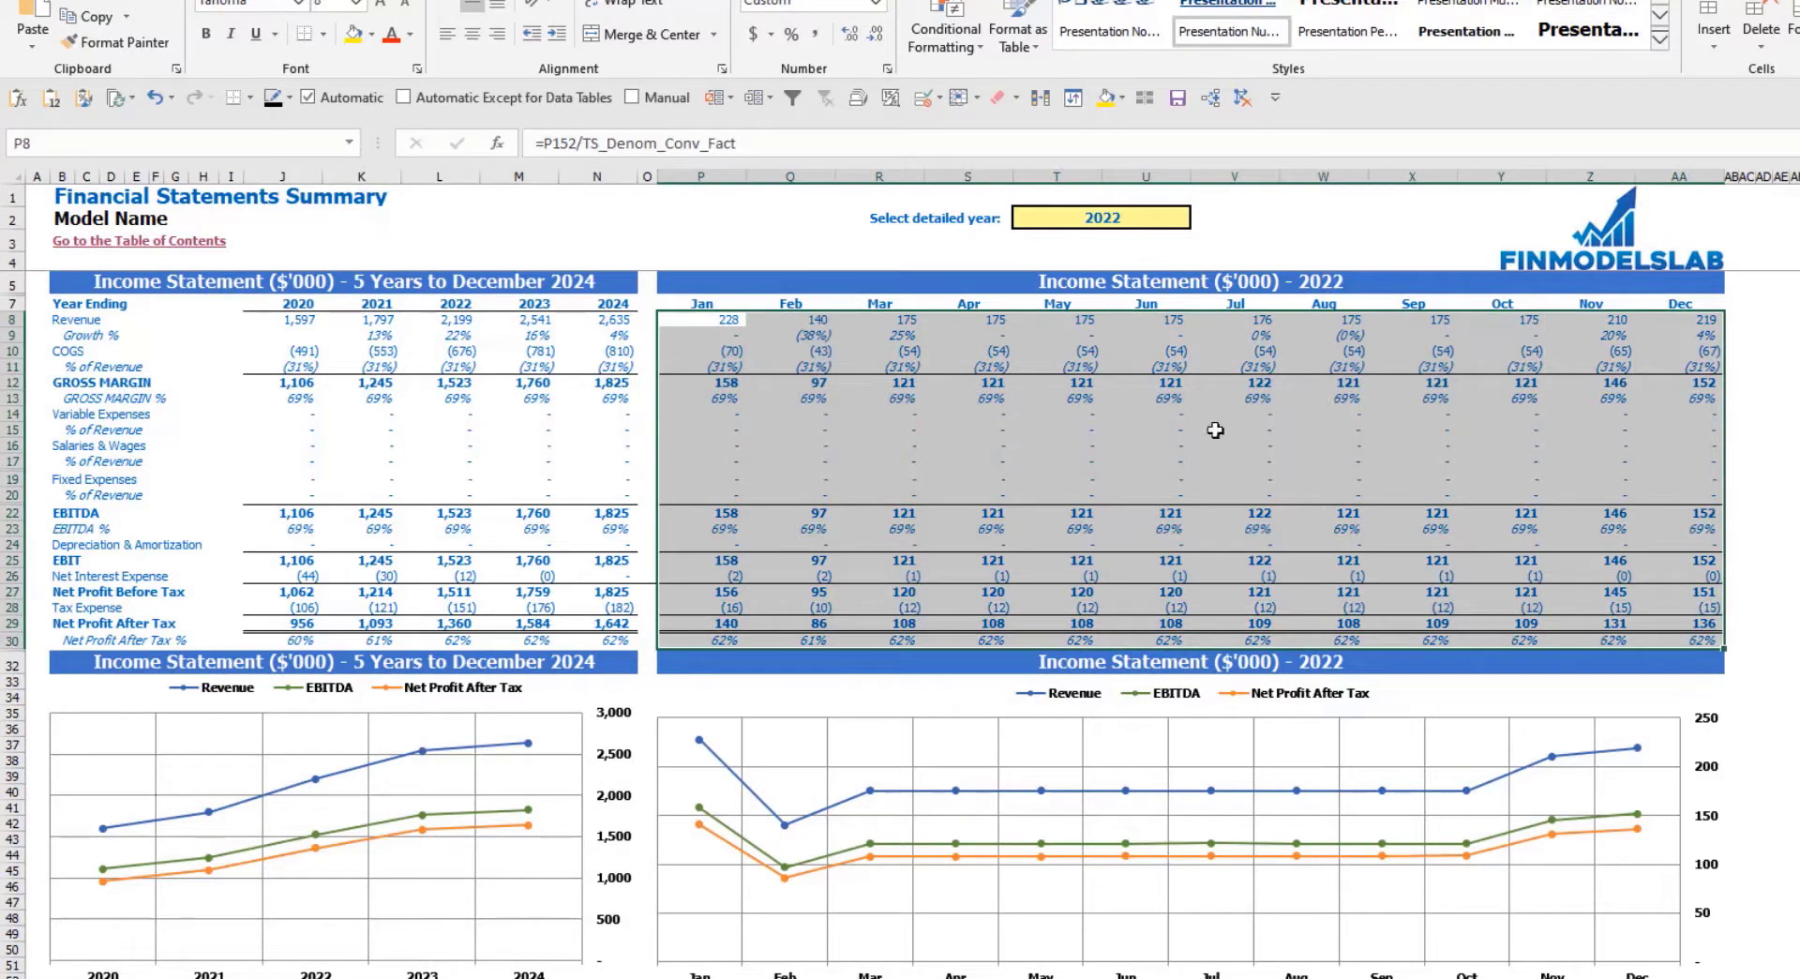
click(1789, 576)
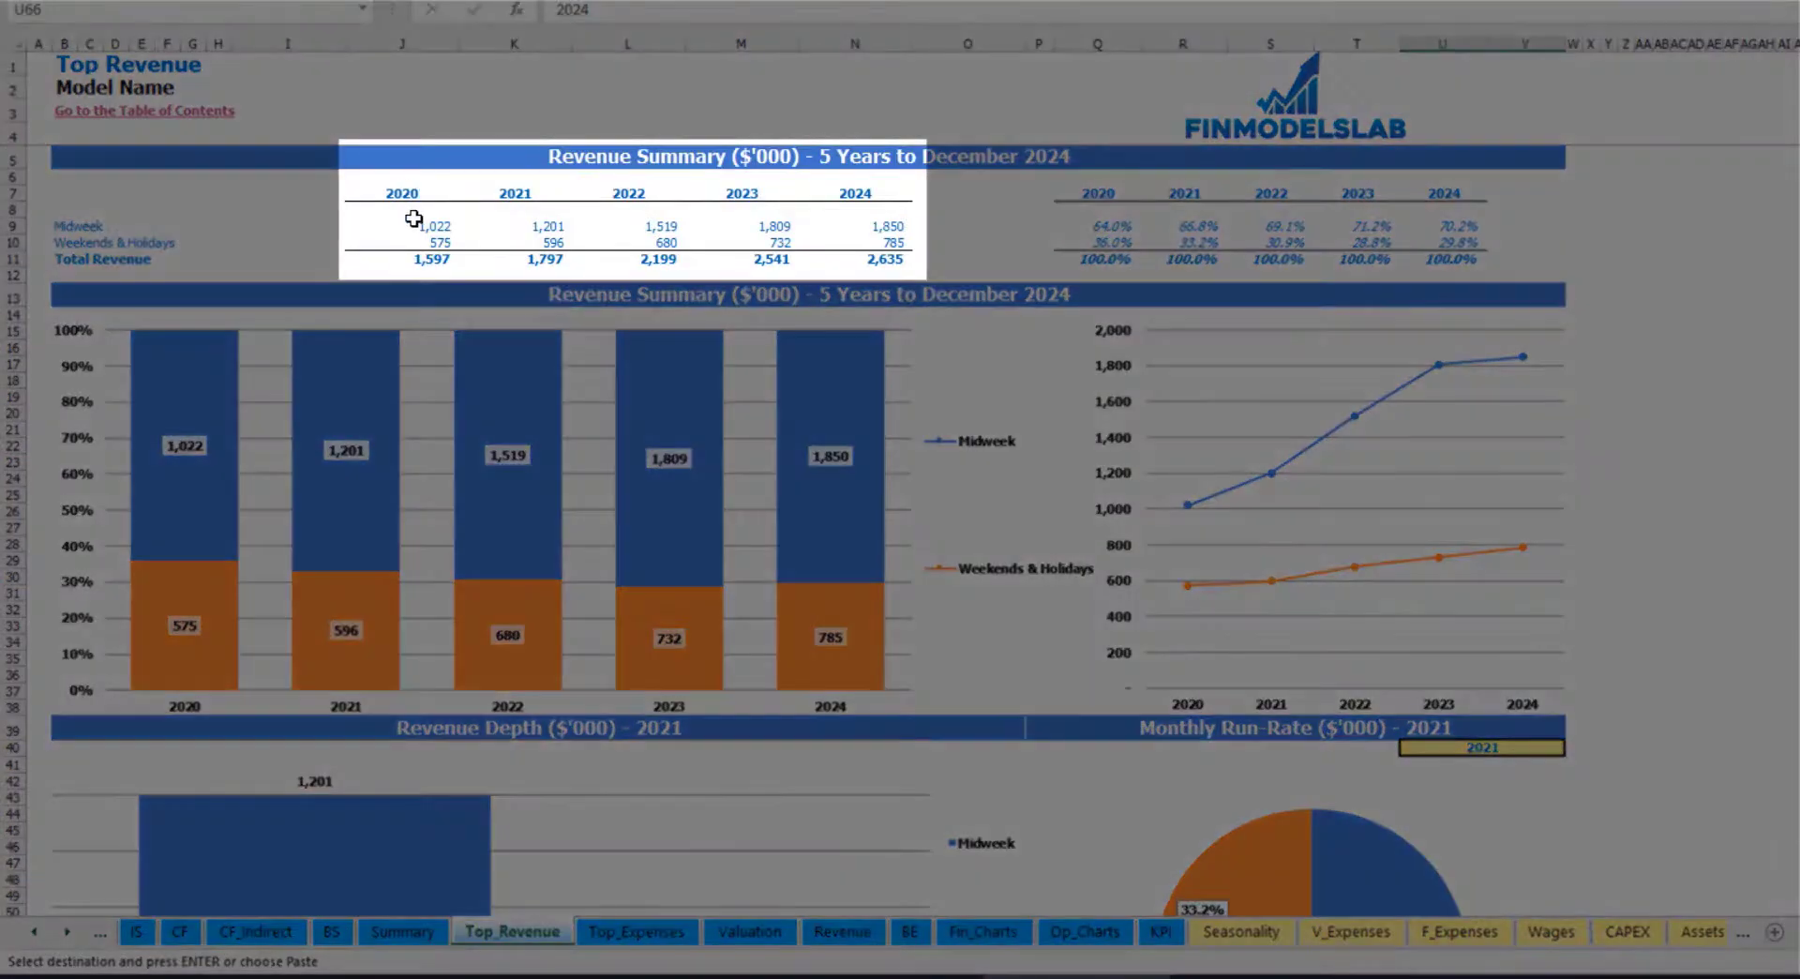
On the Top Revenue sheet, select the five-year revenue figures and percentage shares, and set the Revenue Depth and Monthly Run-Rate year to 2022.
drag(417, 224, 859, 258)
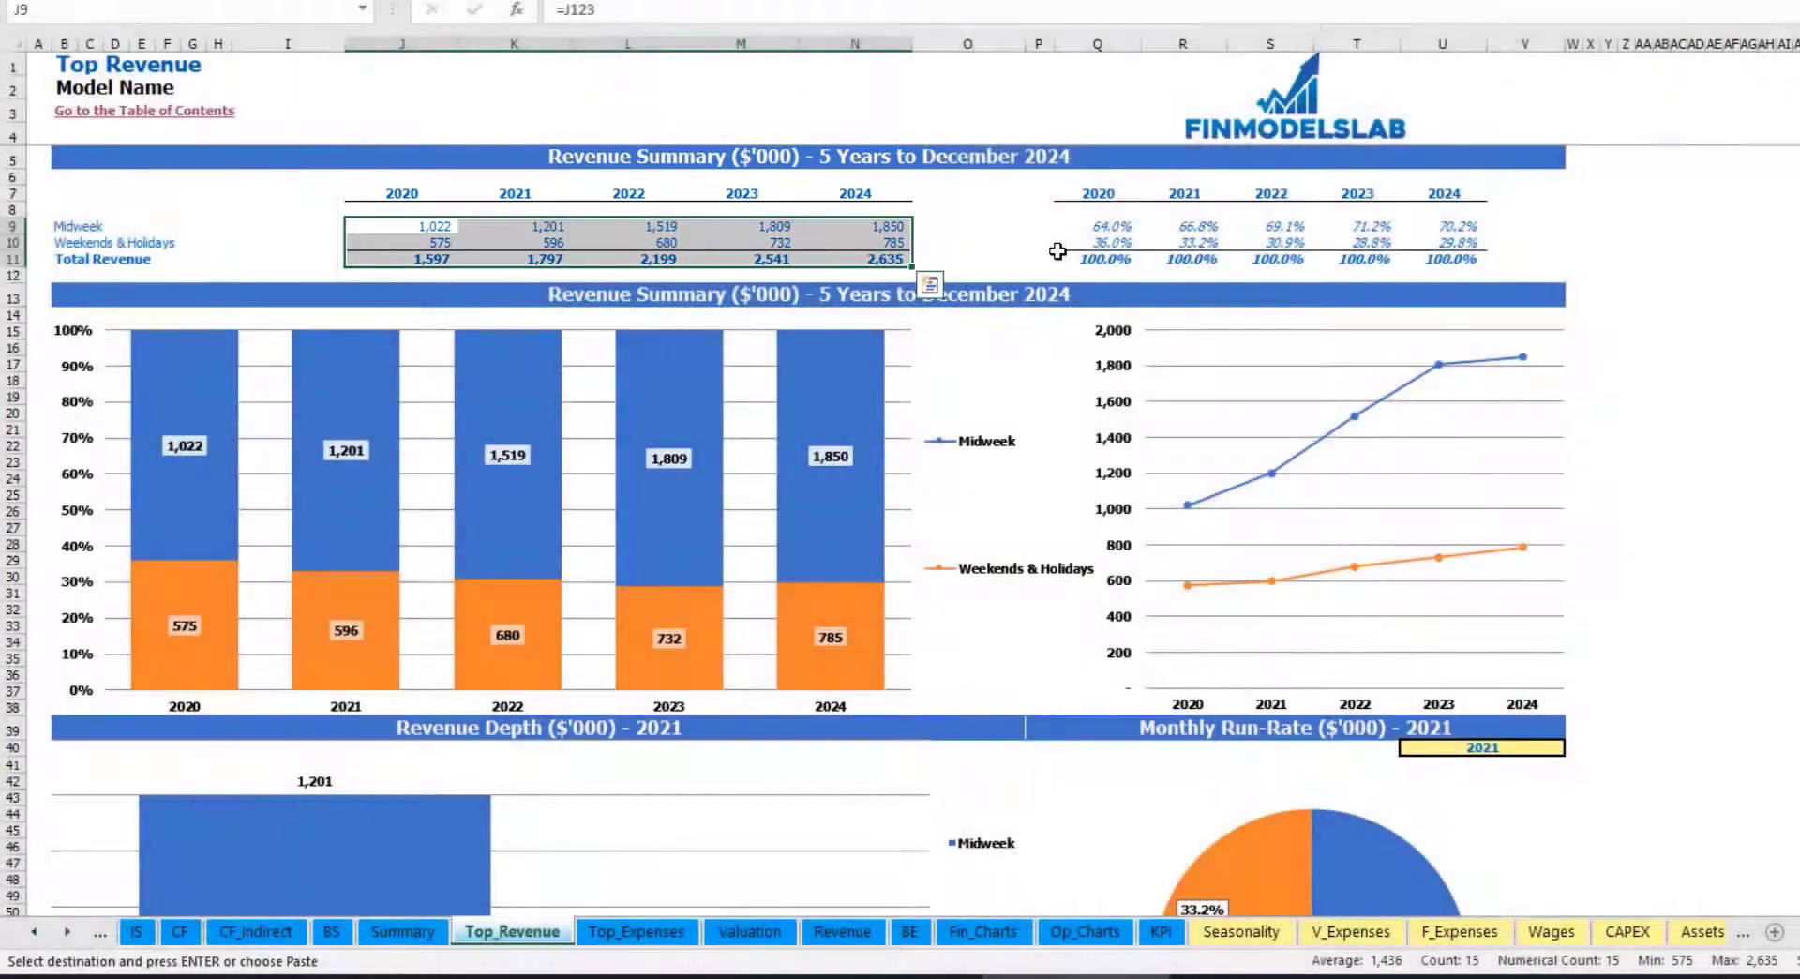
drag(1106, 231, 1453, 258)
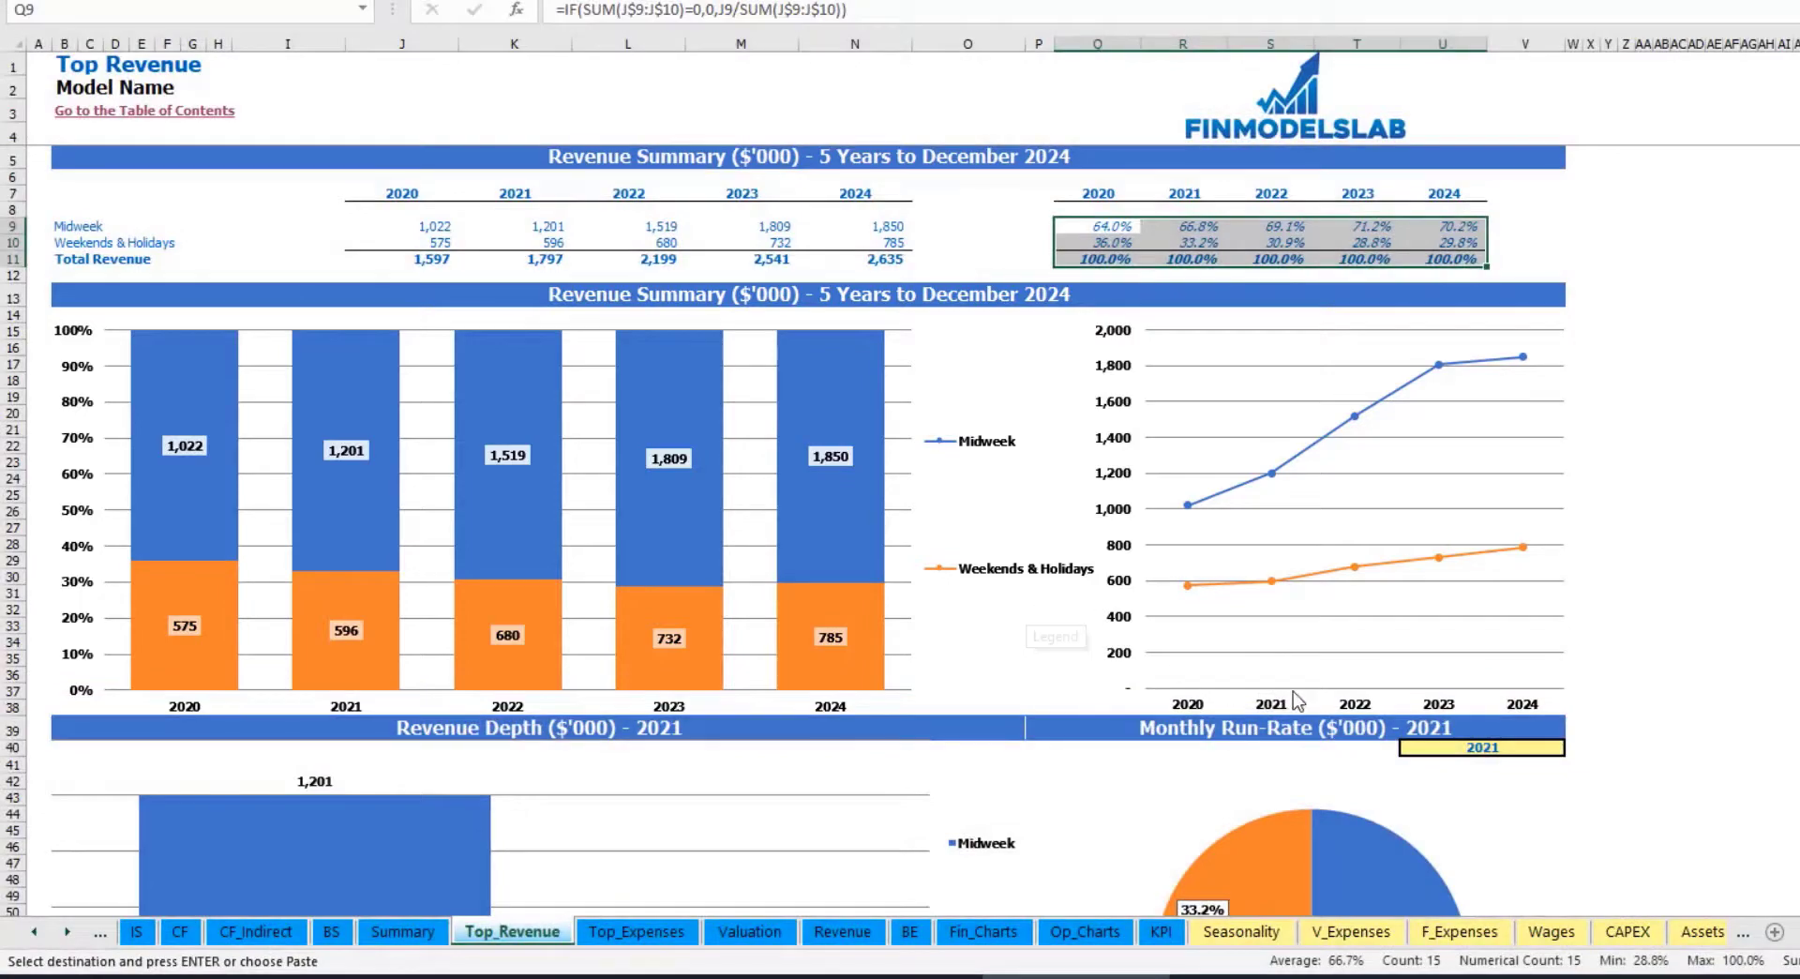
scroll(1031, 618, down, 7)
click(1559, 407)
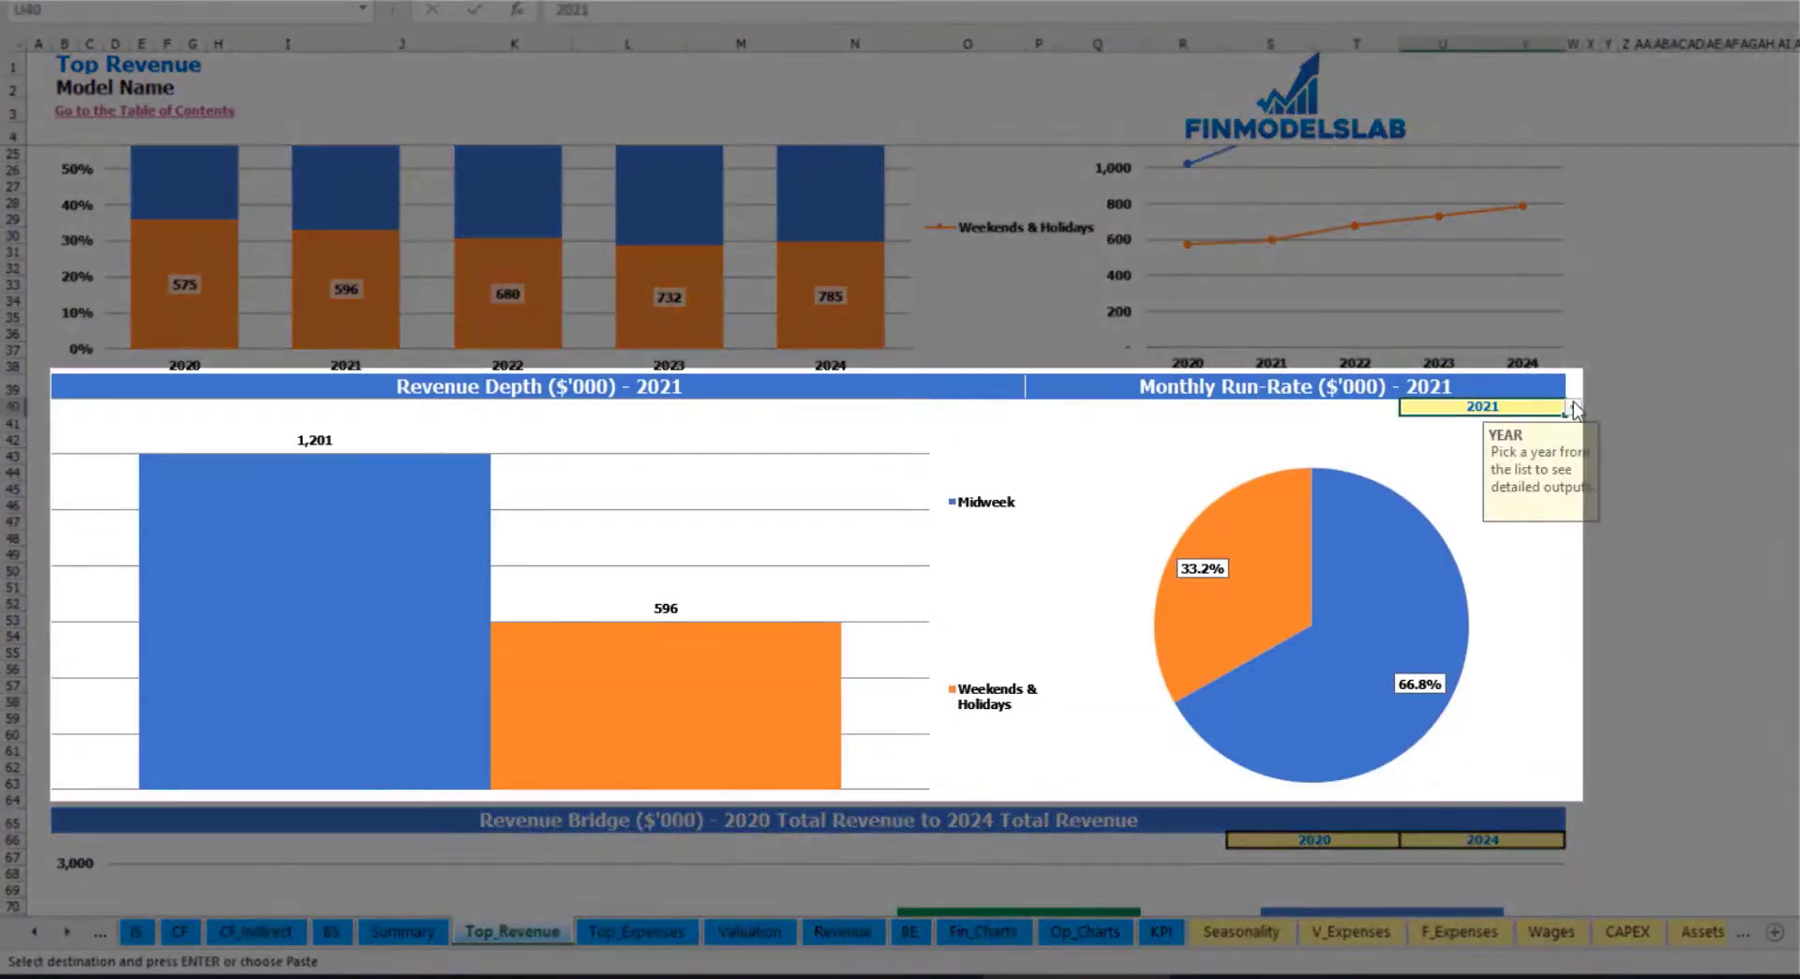
click(1572, 409)
click(1418, 454)
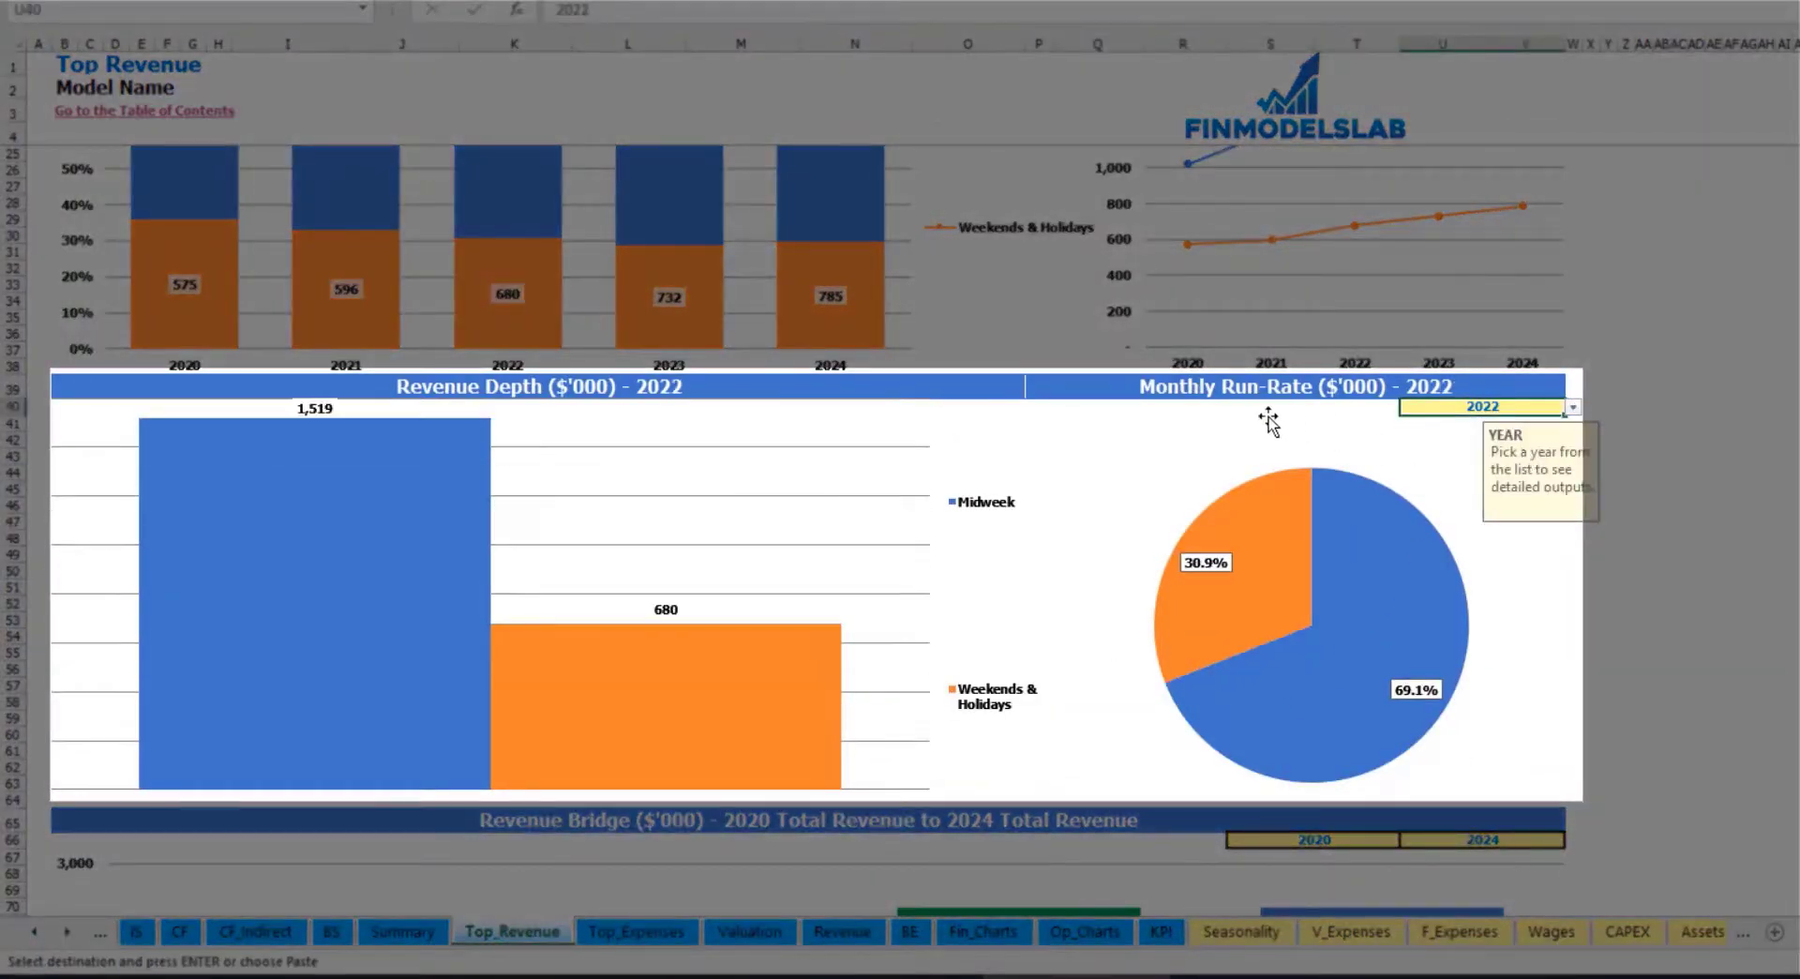
click(1180, 389)
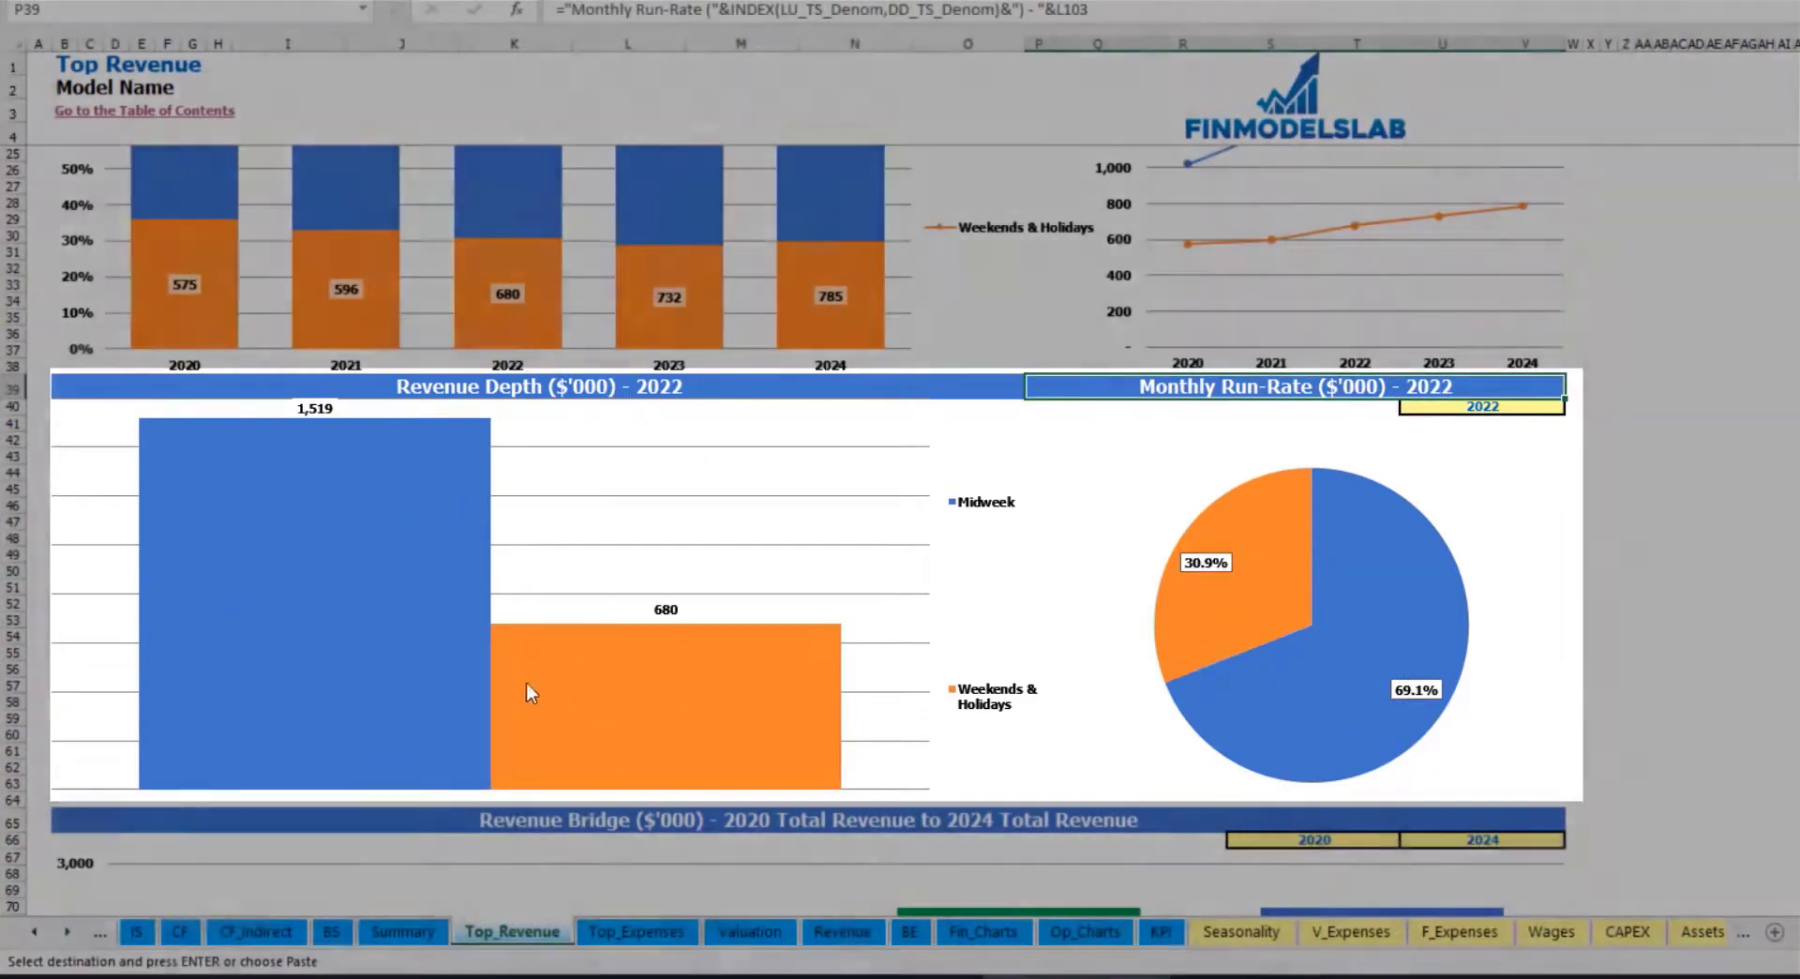
Set the first year of the Revenue Bridge chart to 2021 and choose a new last year from the list.
mouse_move(541, 670)
scroll(540, 667, down, 10)
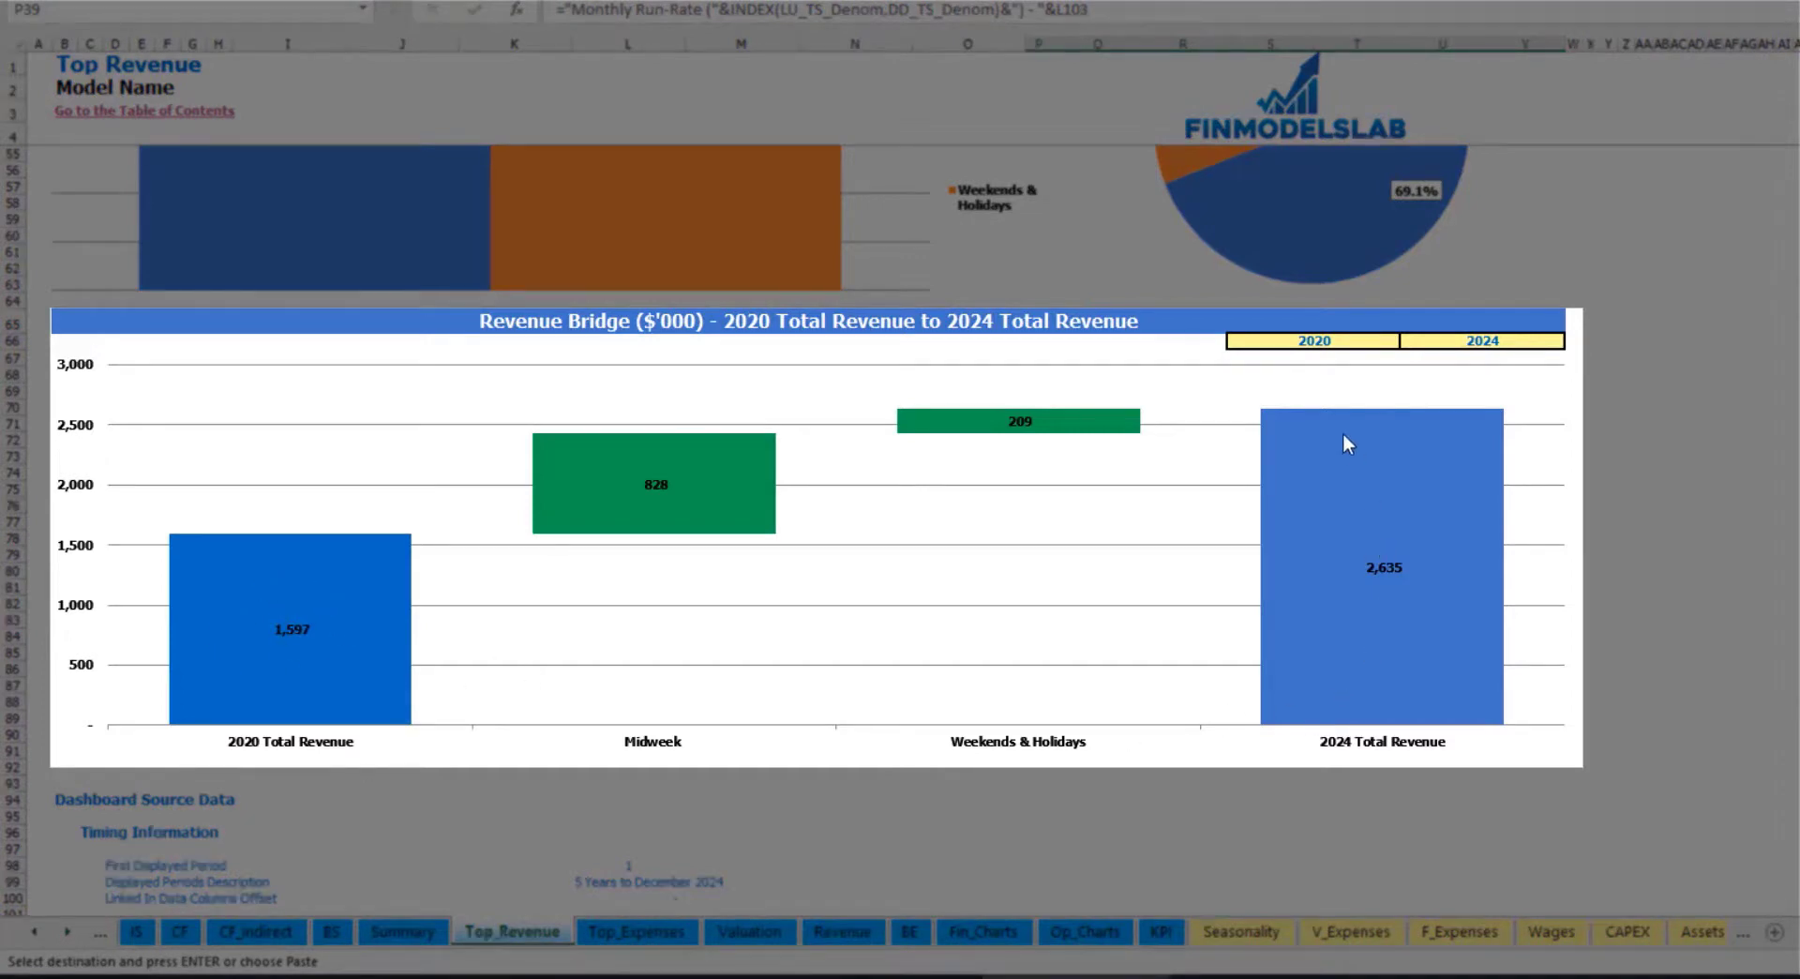
click(1387, 341)
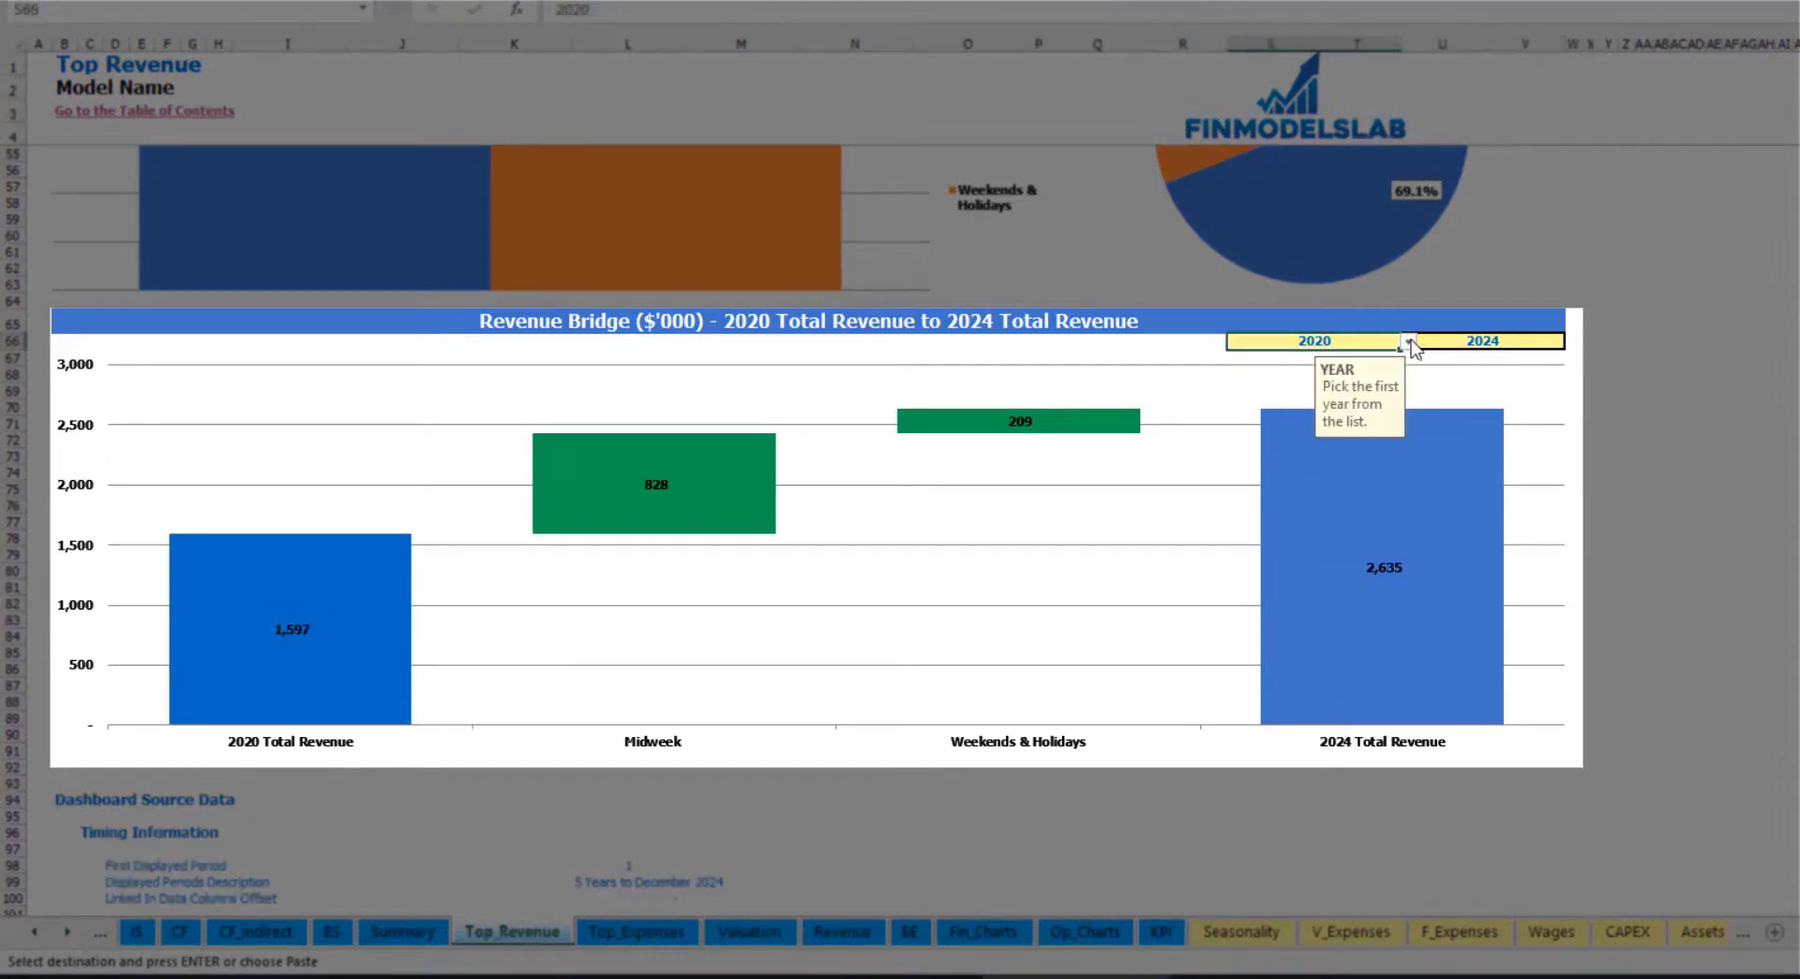
click(1408, 343)
click(1370, 373)
click(1572, 342)
click(1557, 342)
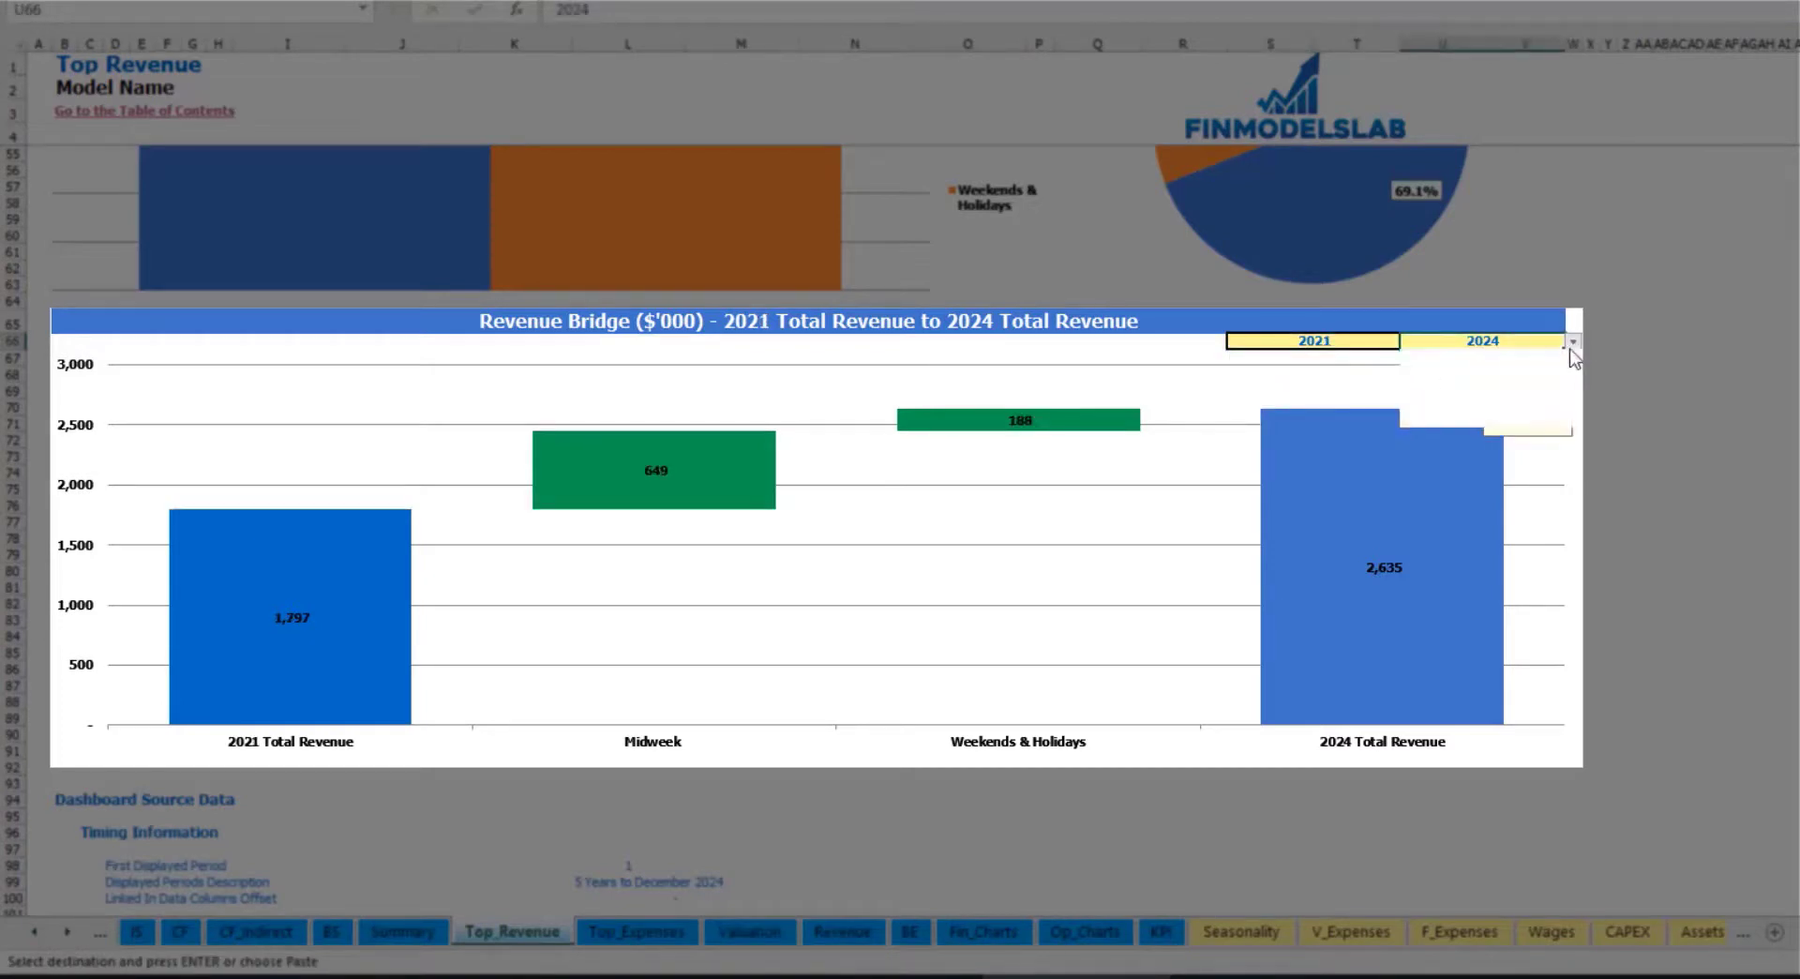
click(1573, 341)
click(1520, 405)
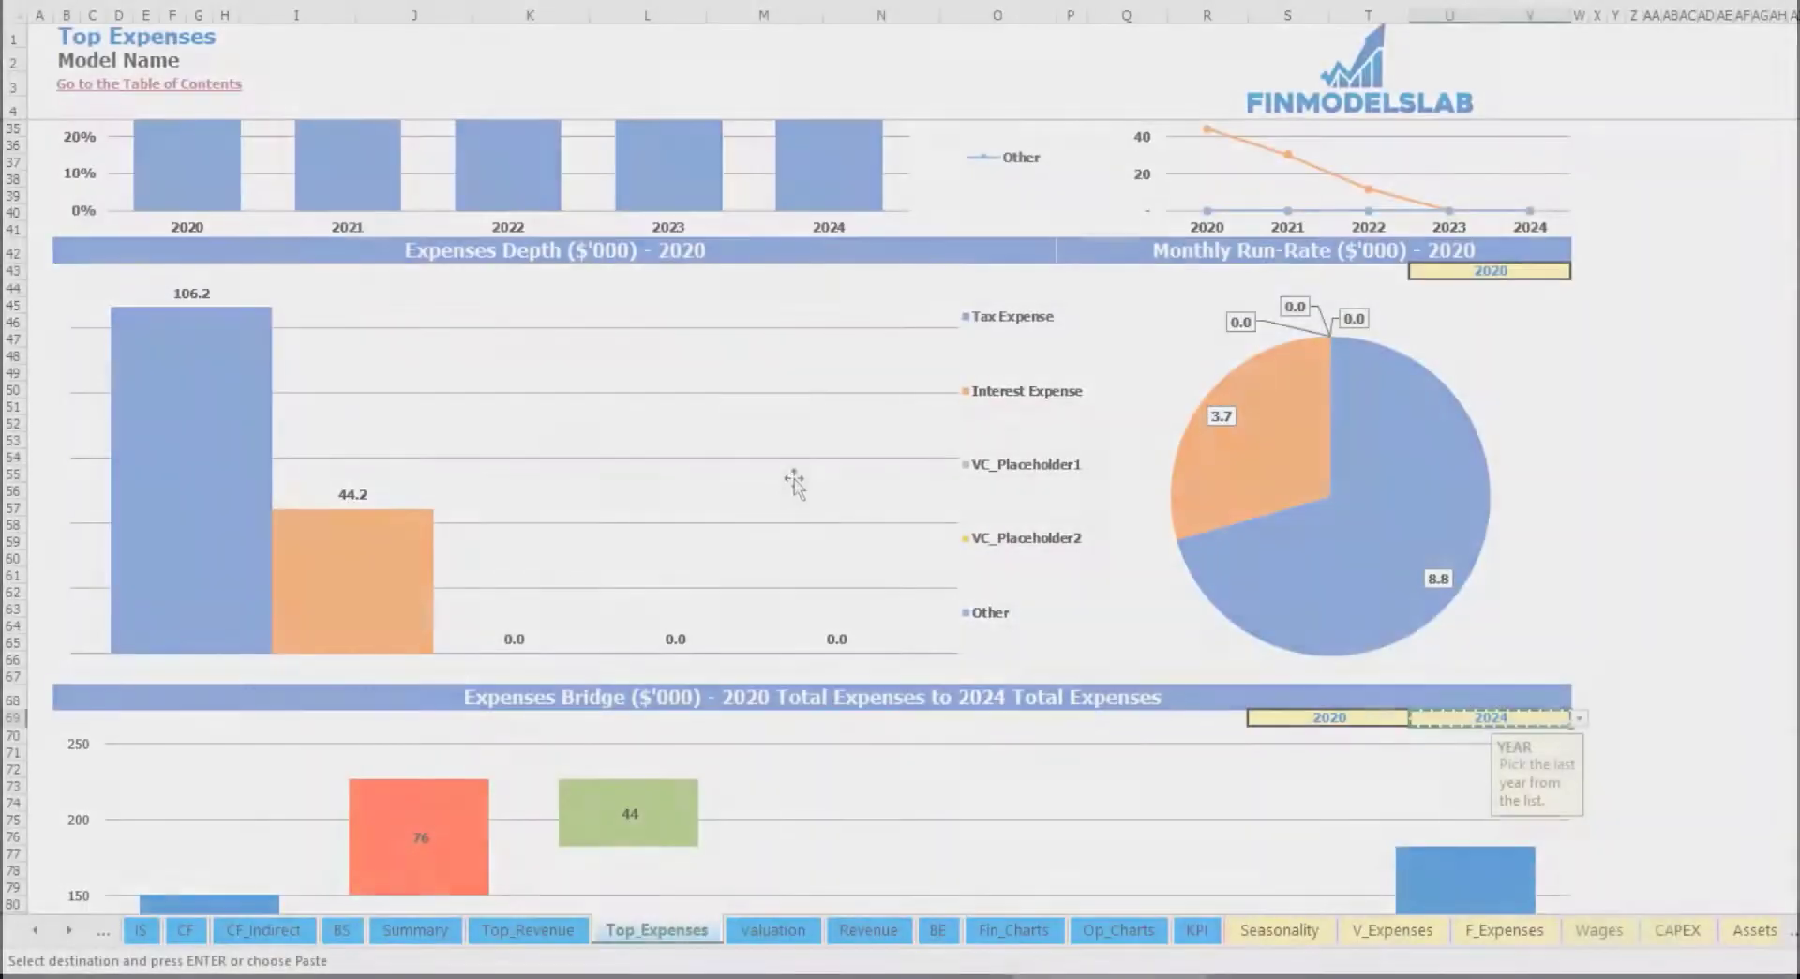
Select the expense category names, including Other, in the Top 5 Expense Categories table.
scroll(794, 482, up, 9)
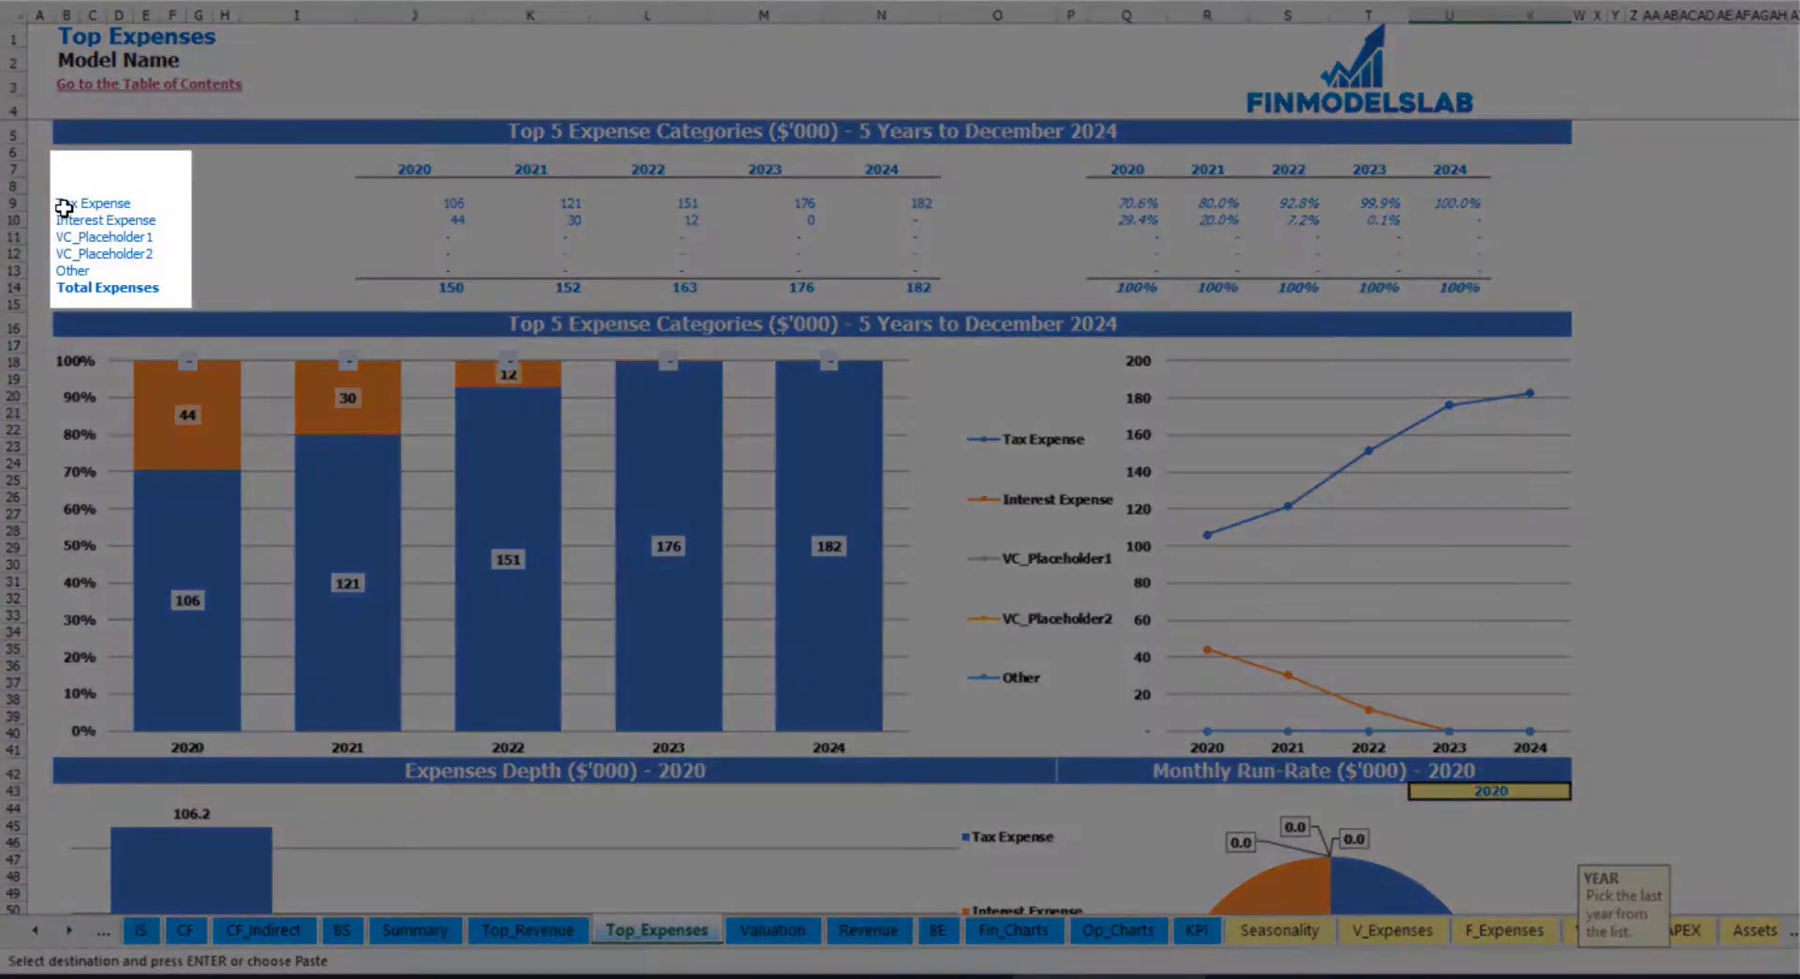
drag(64, 205, 78, 258)
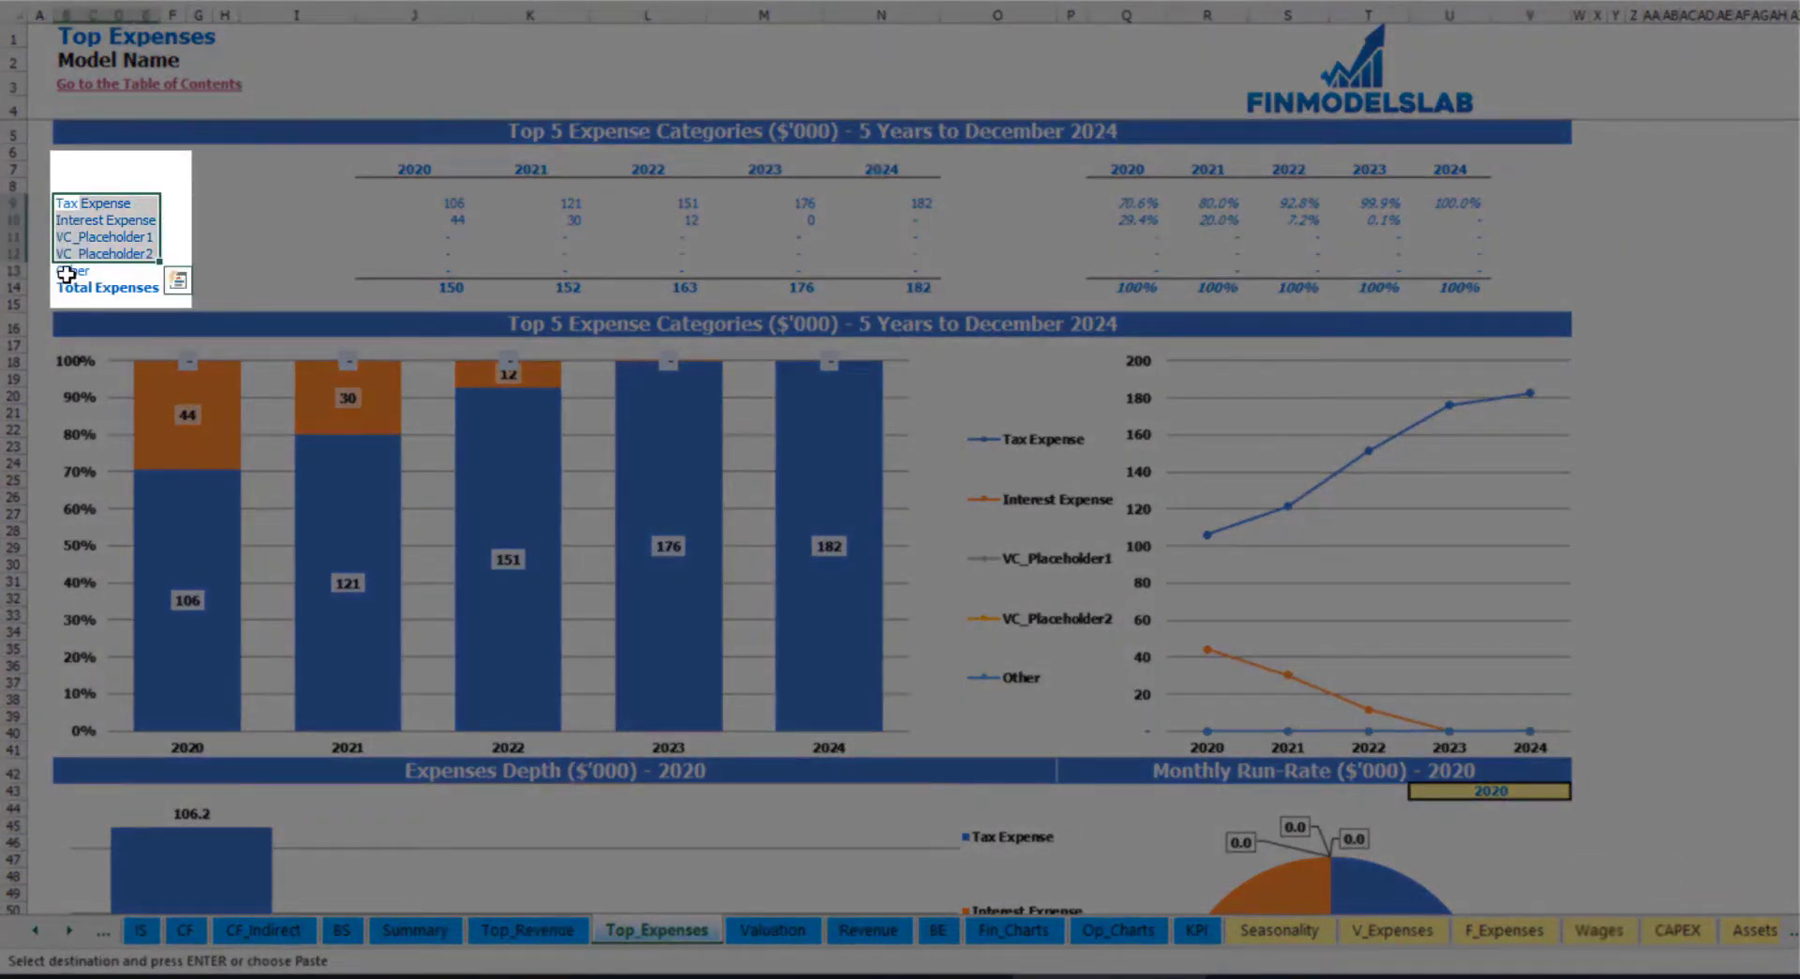
click(61, 270)
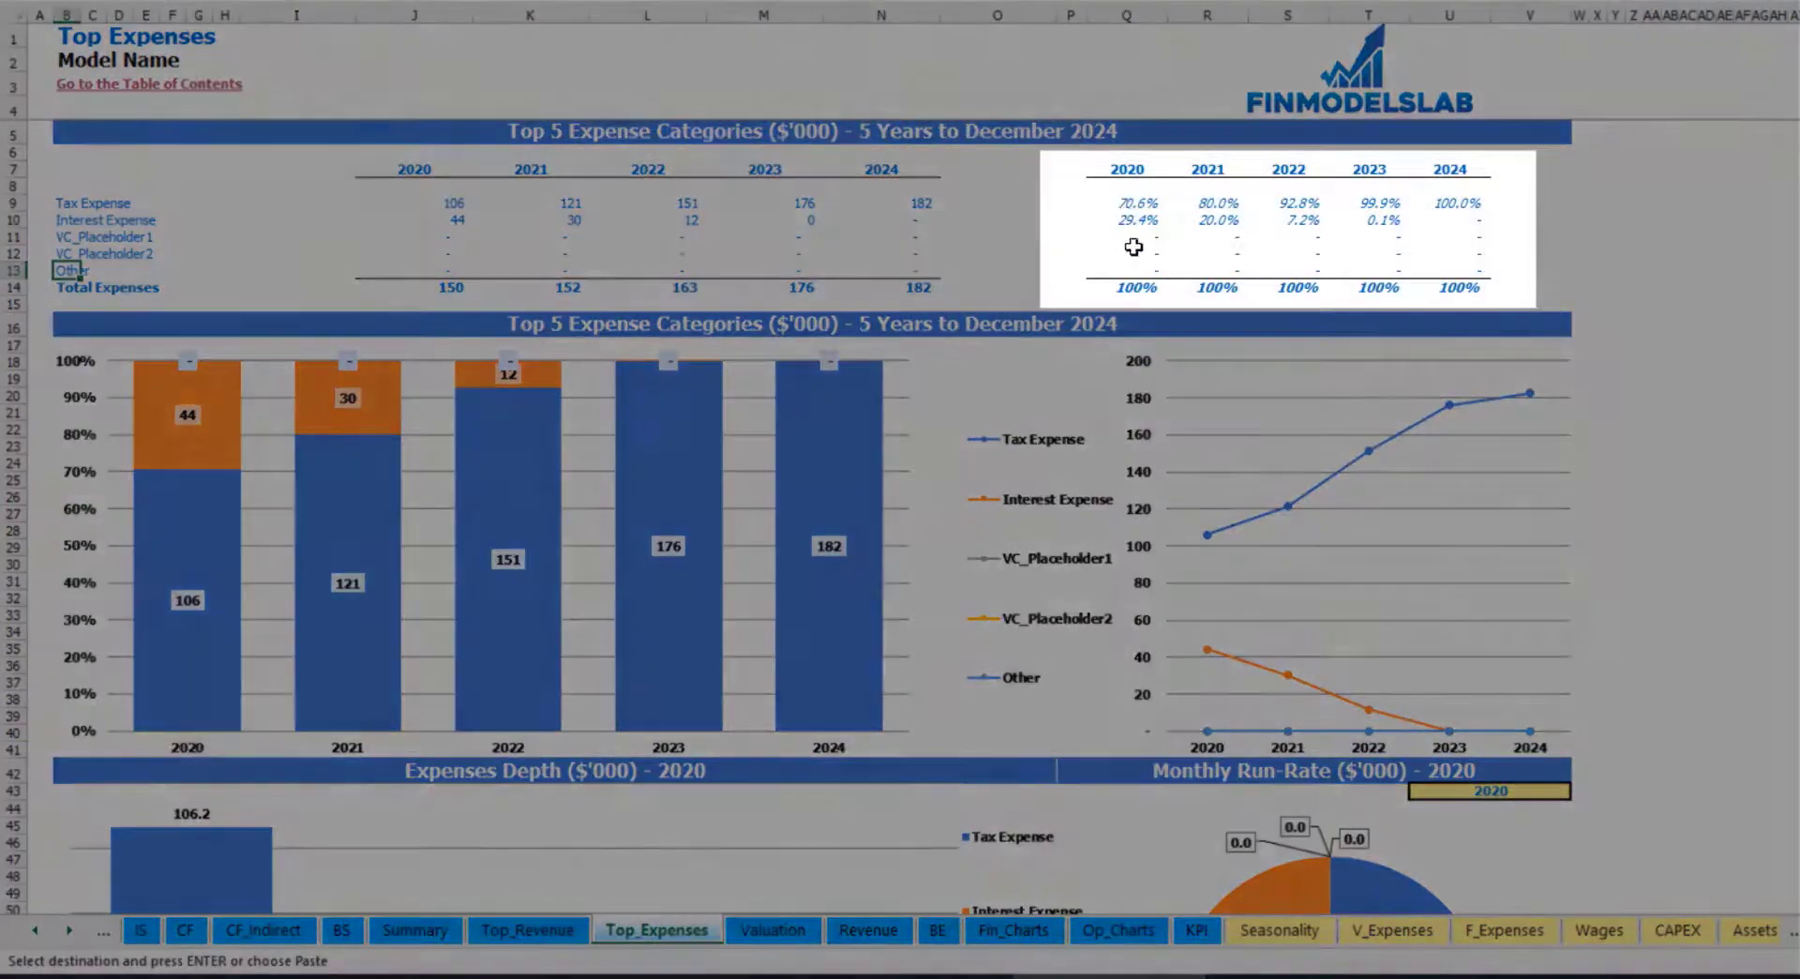
Set the year for the Expenses Depth and Monthly Run-Rate charts to 2022 and view the Expenses Bridge chart.
scroll(670, 333, down, 3)
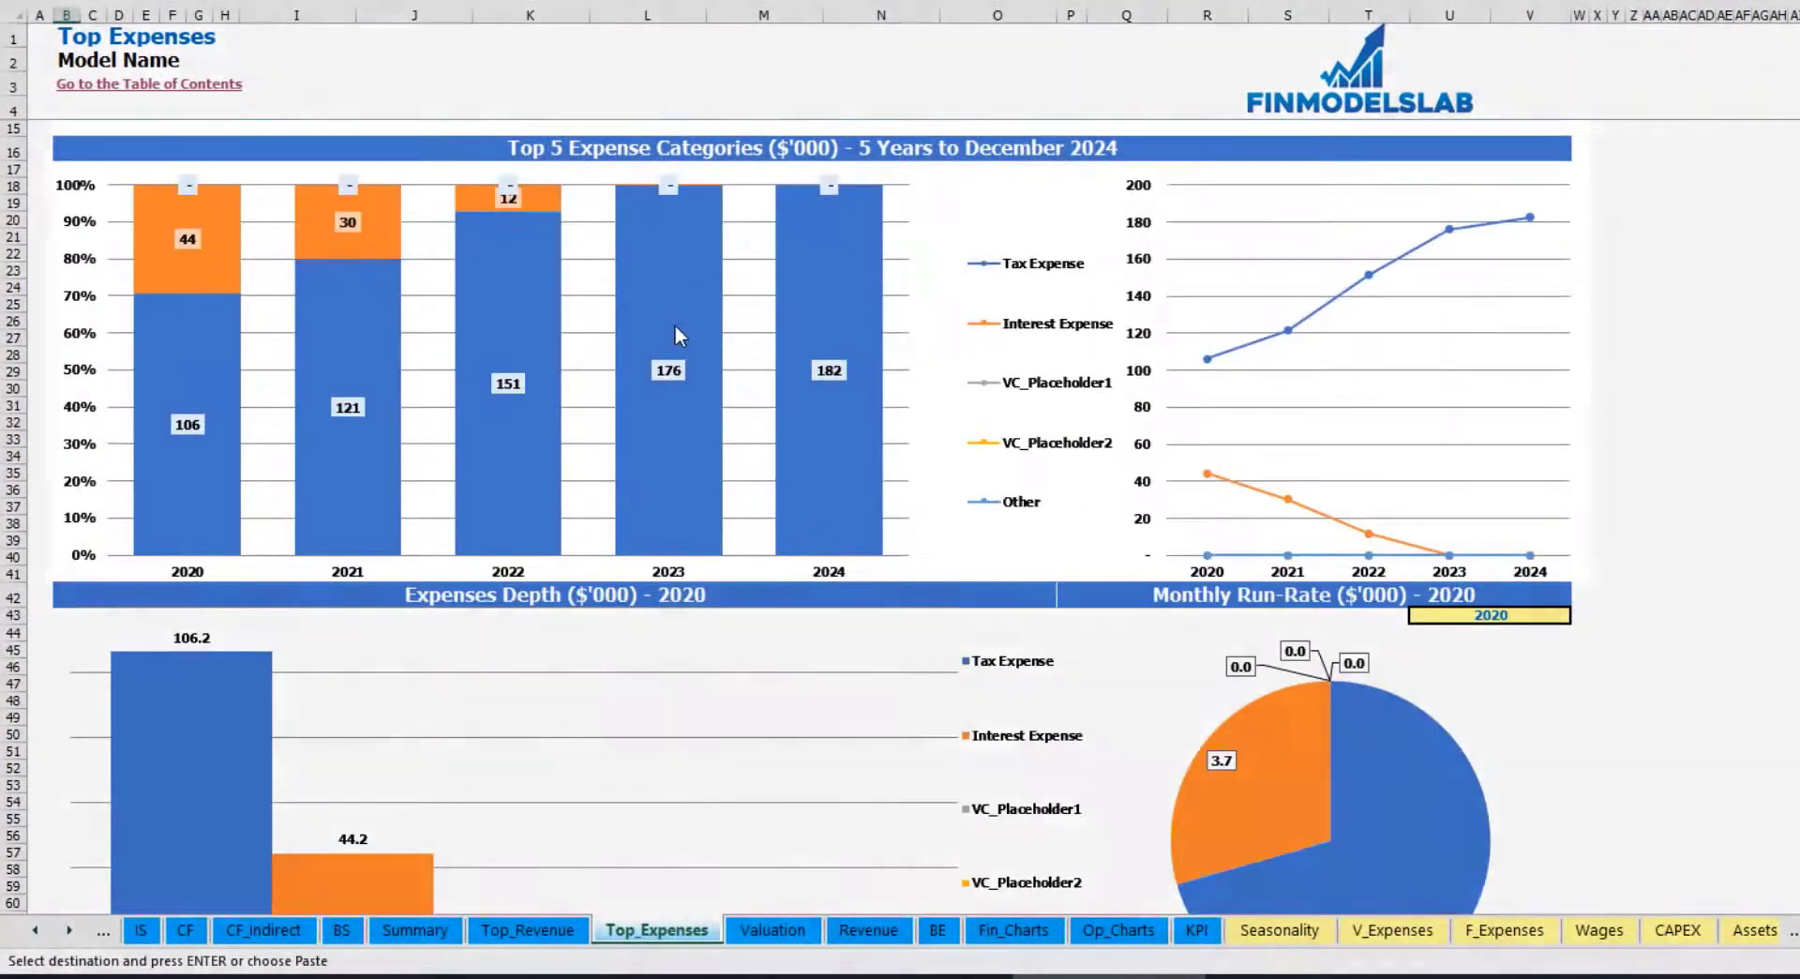
scroll(593, 393, down, 3)
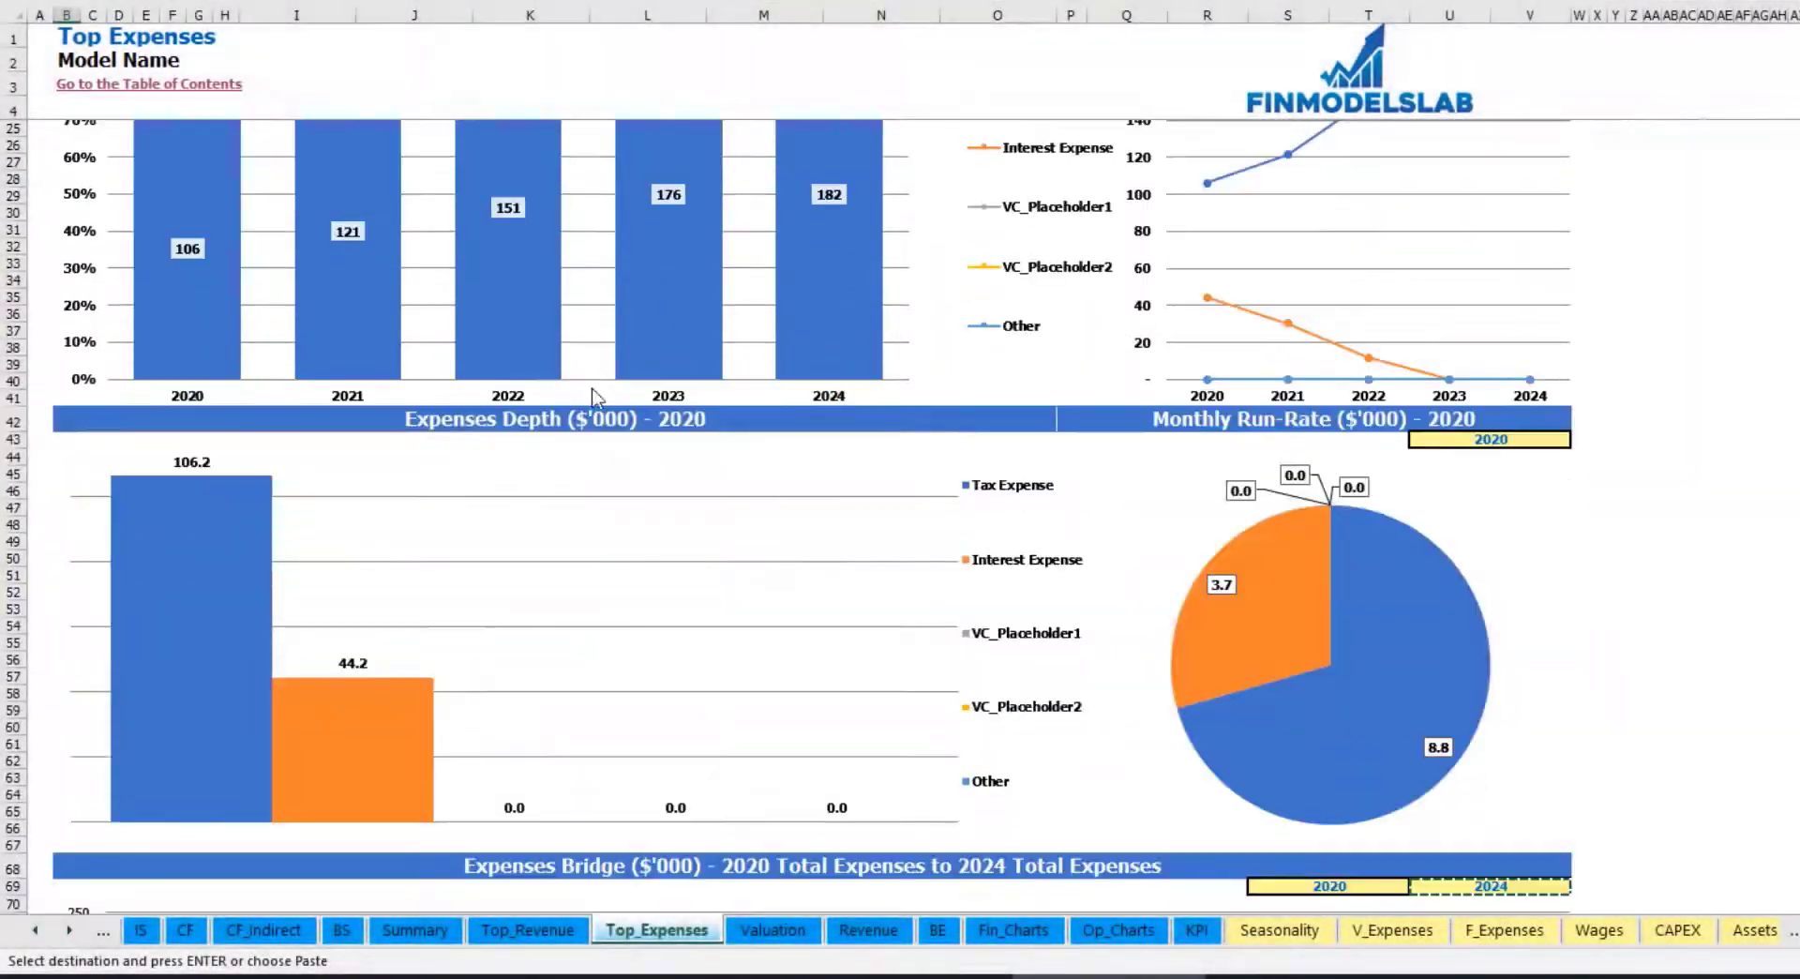
scroll(638, 473, down, 3)
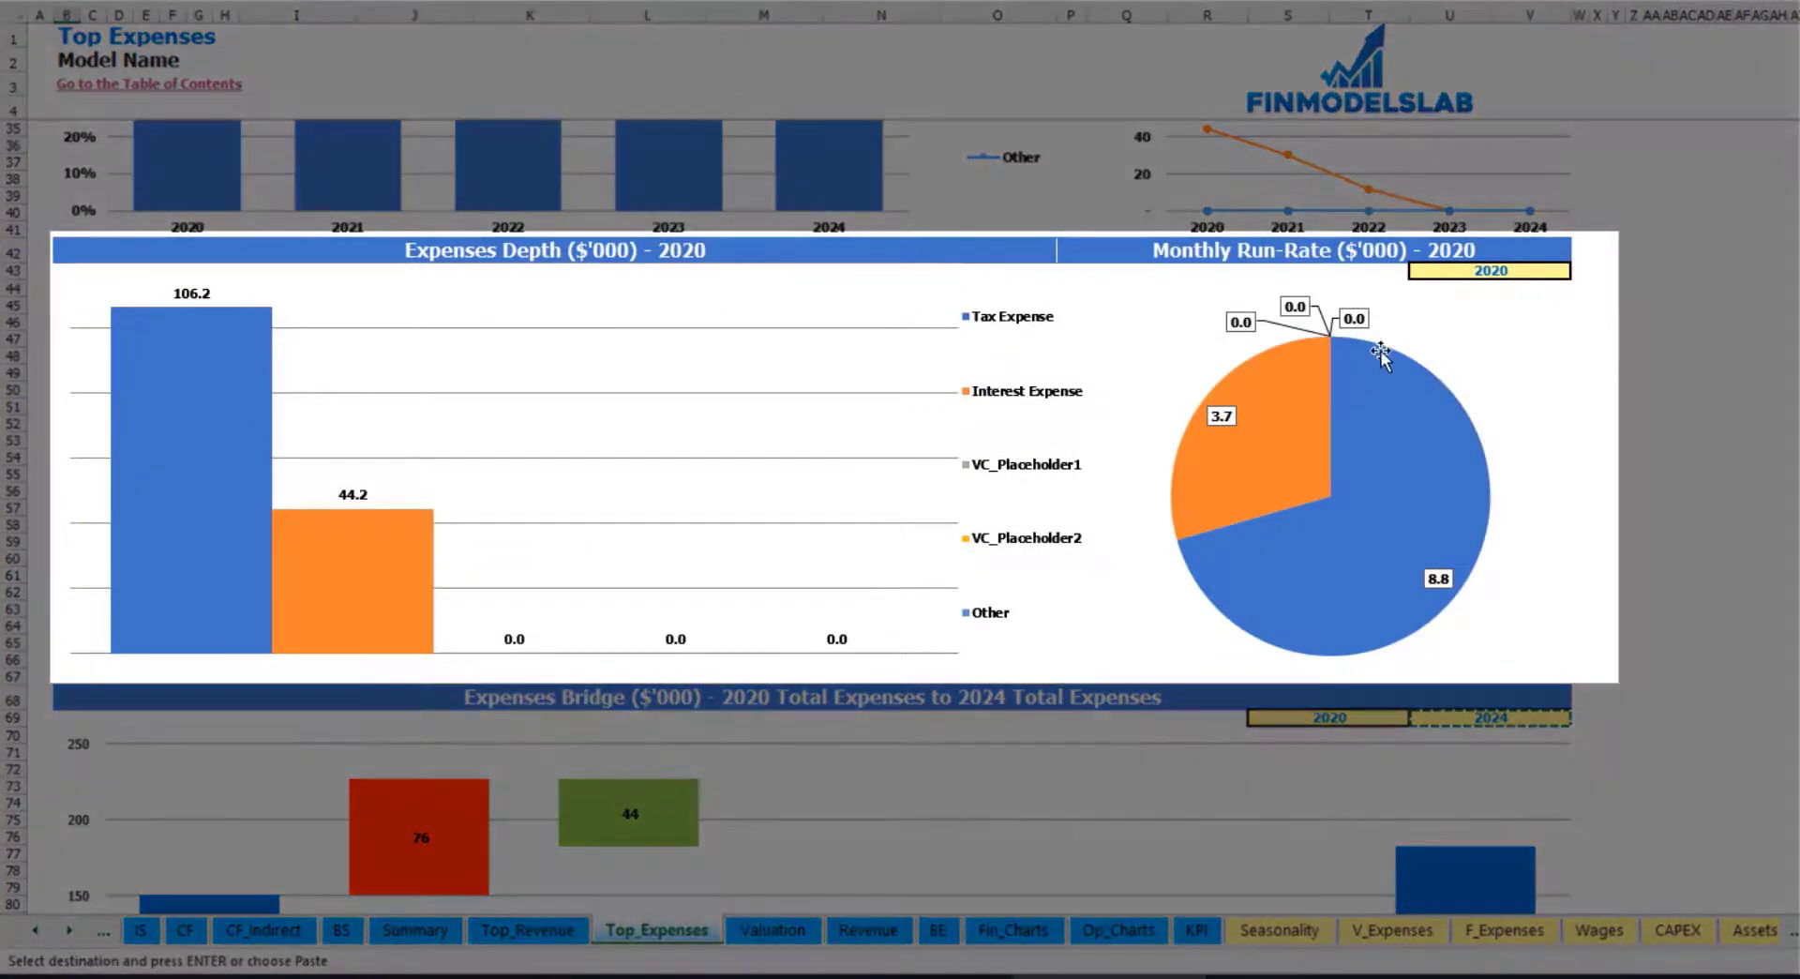
click(1543, 270)
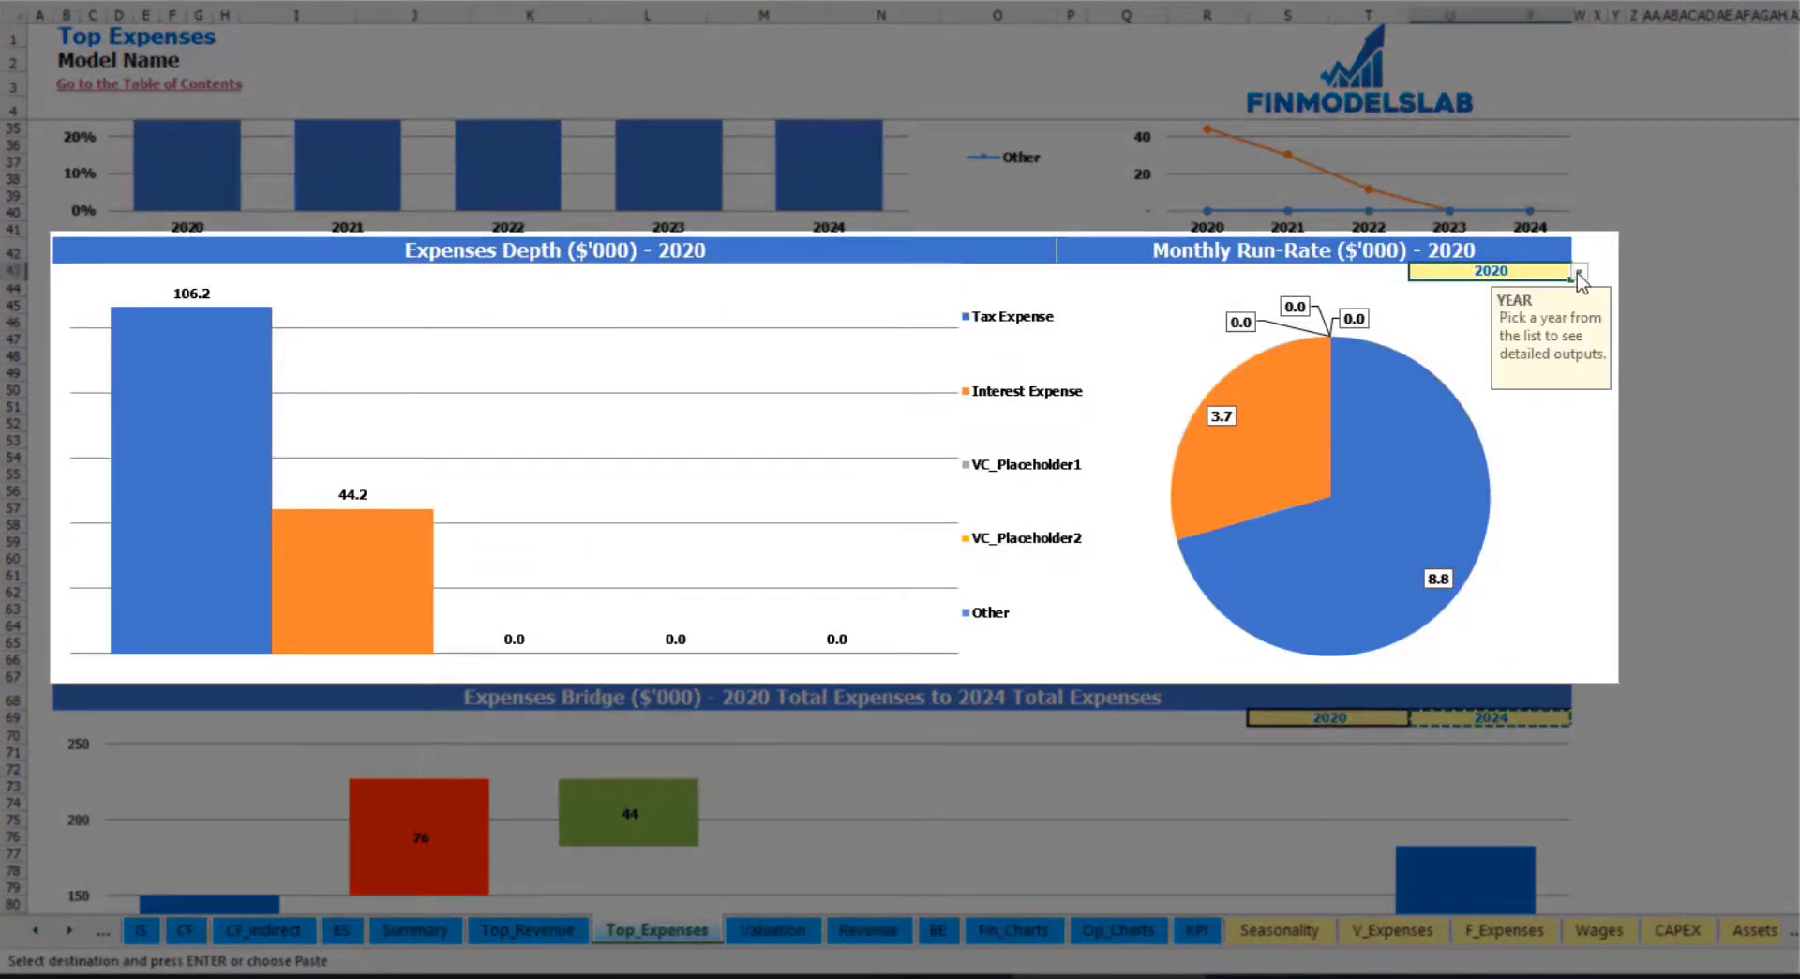
click(1579, 272)
click(1523, 320)
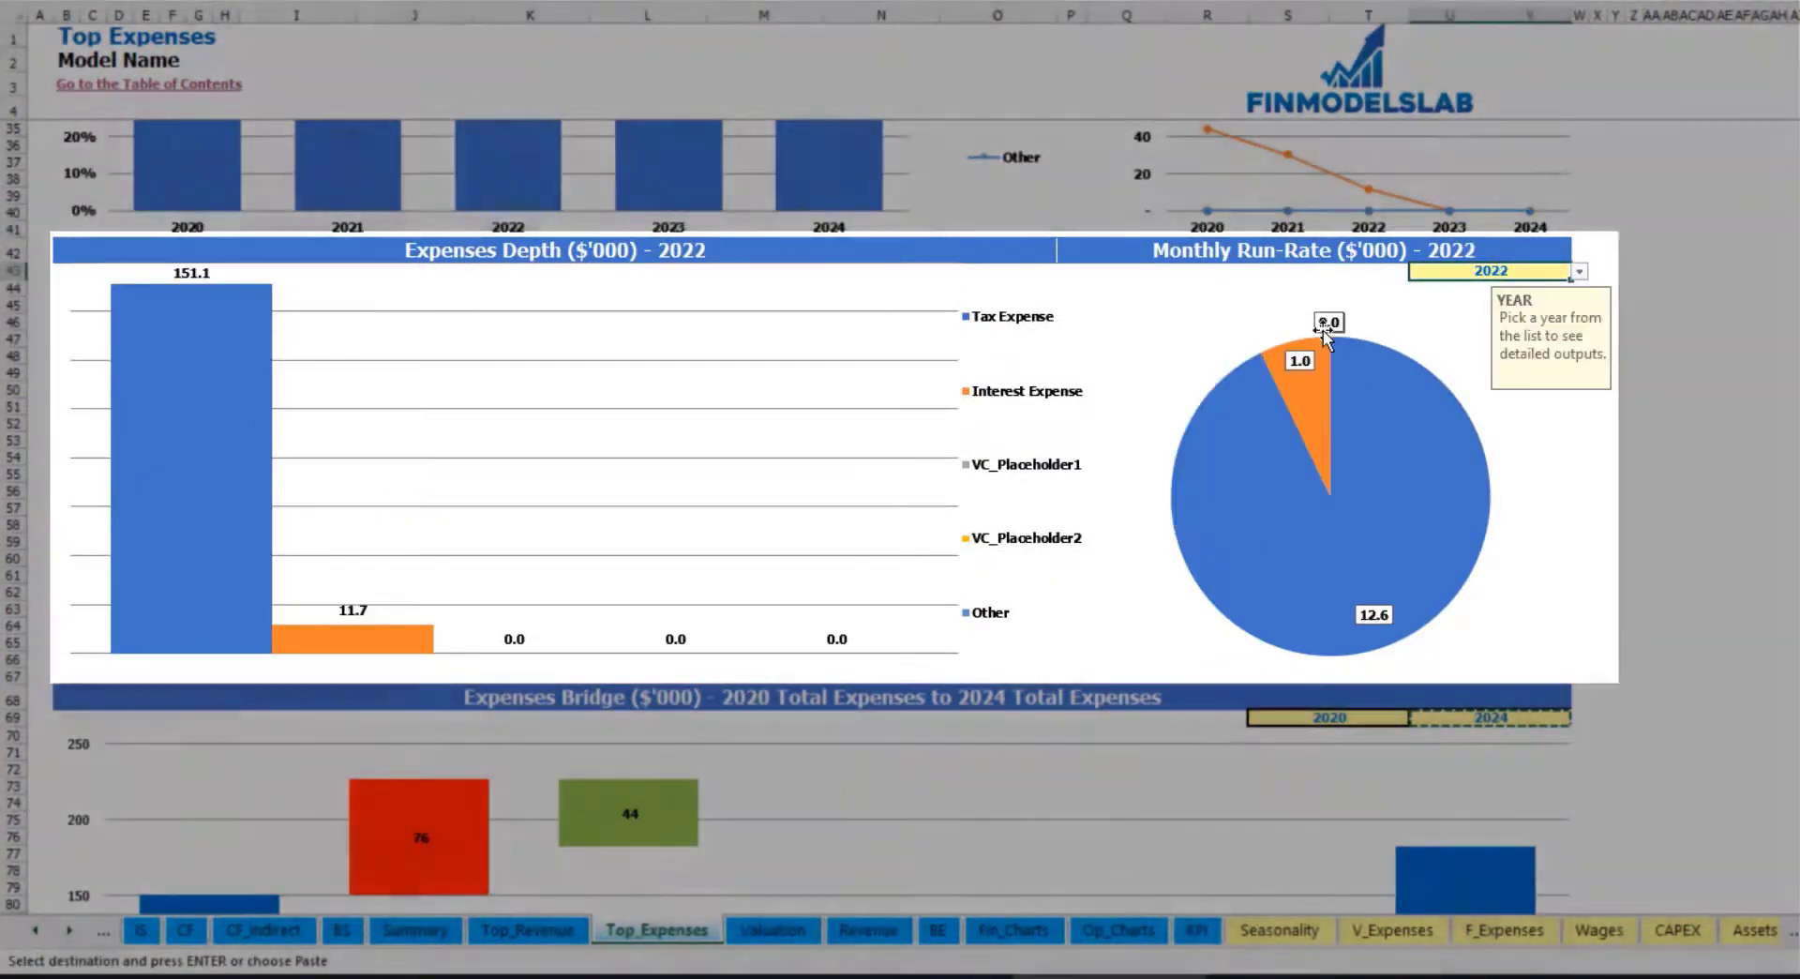
scroll(600, 356, down, 7)
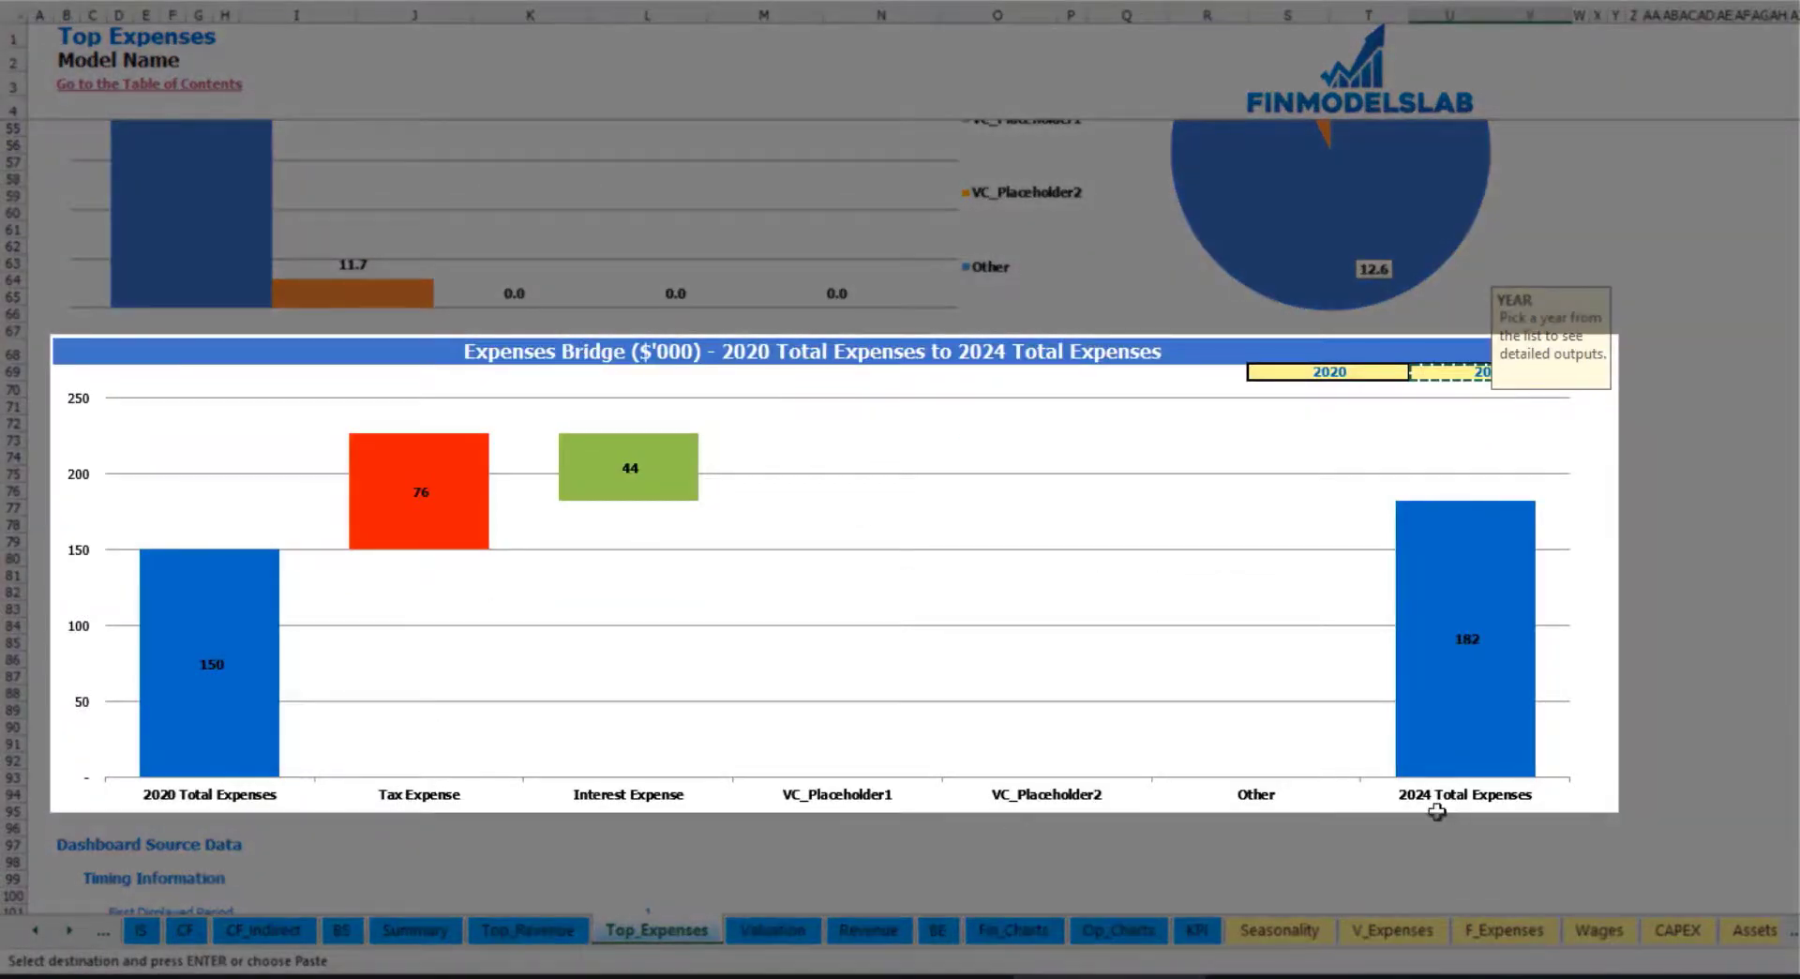
click(1668, 472)
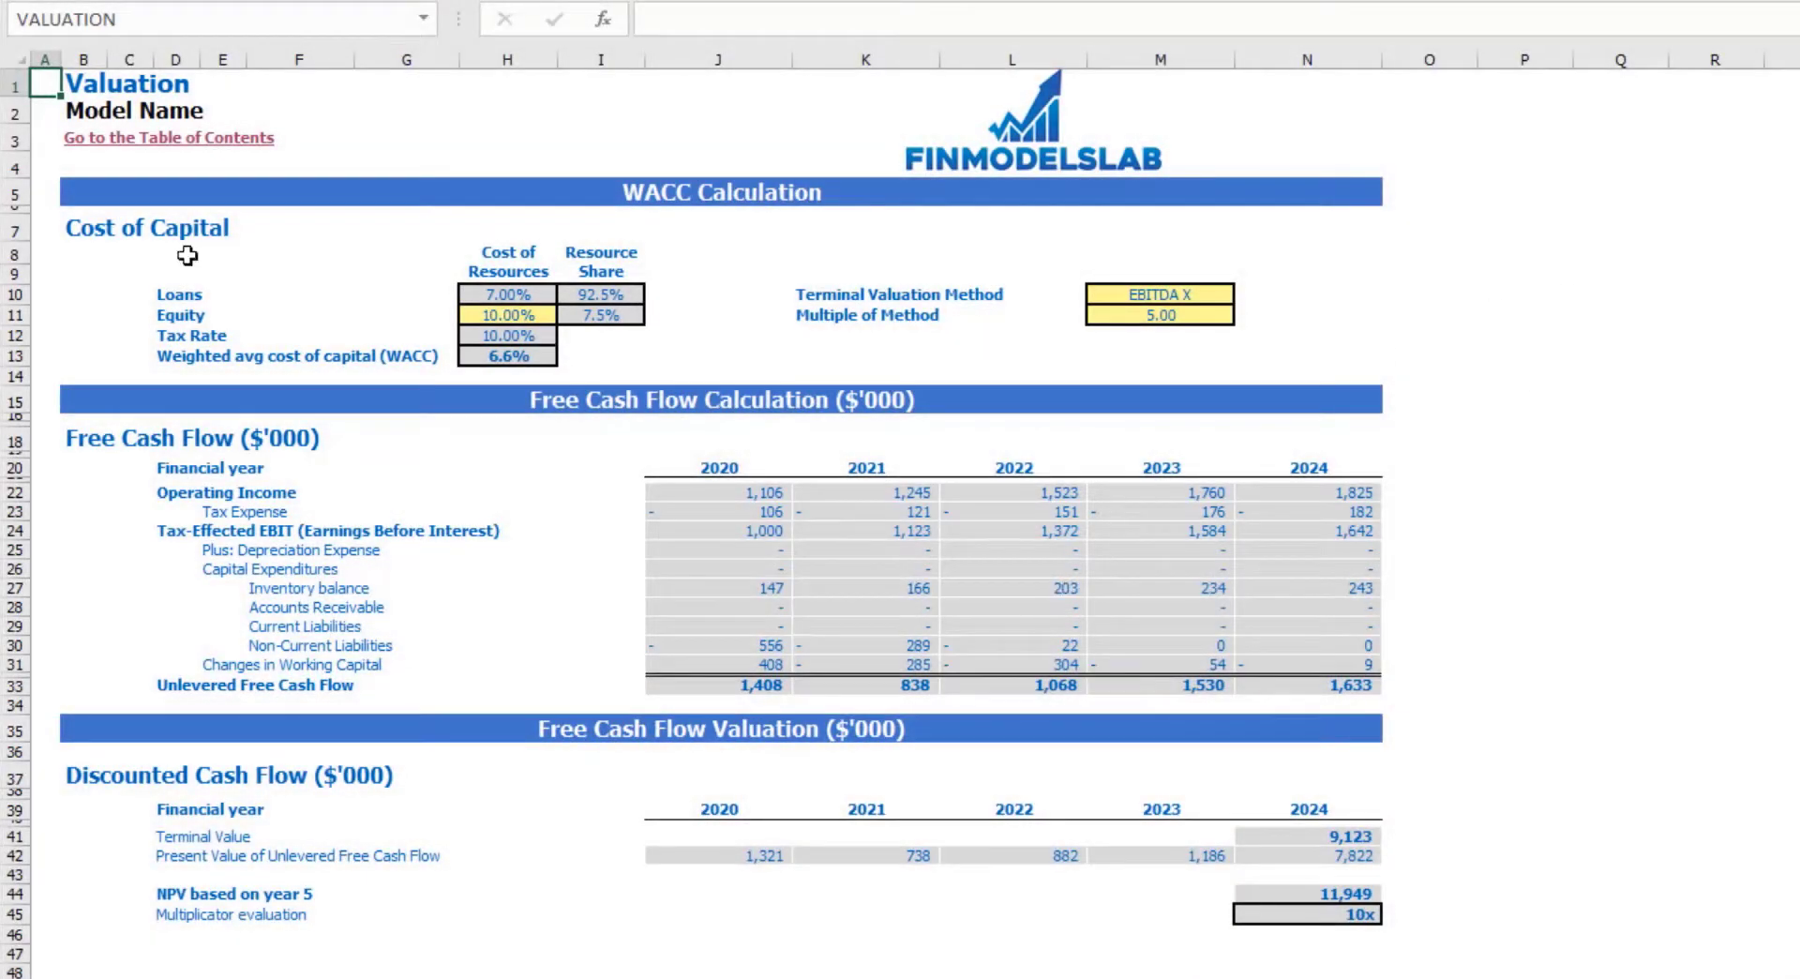
On the Valuation sheet, inspect the cost of equity input and the Unlevered Free Cash Flow row.
click(483, 320)
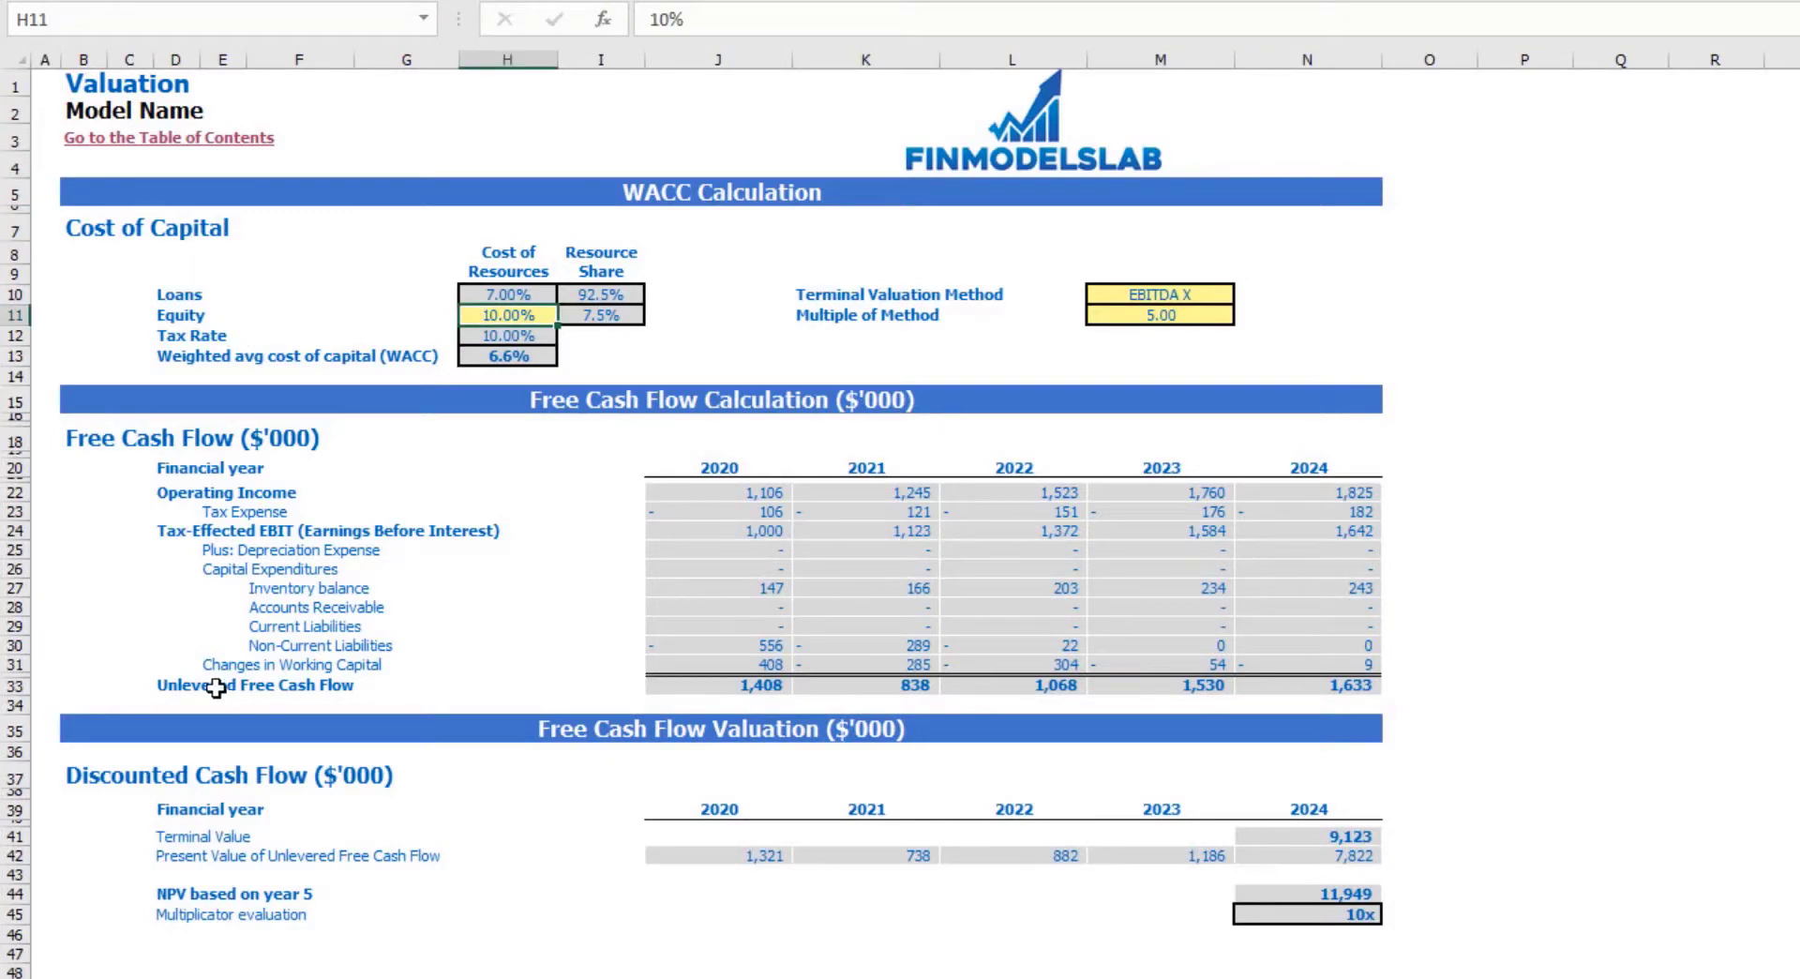
drag(178, 689, 1279, 685)
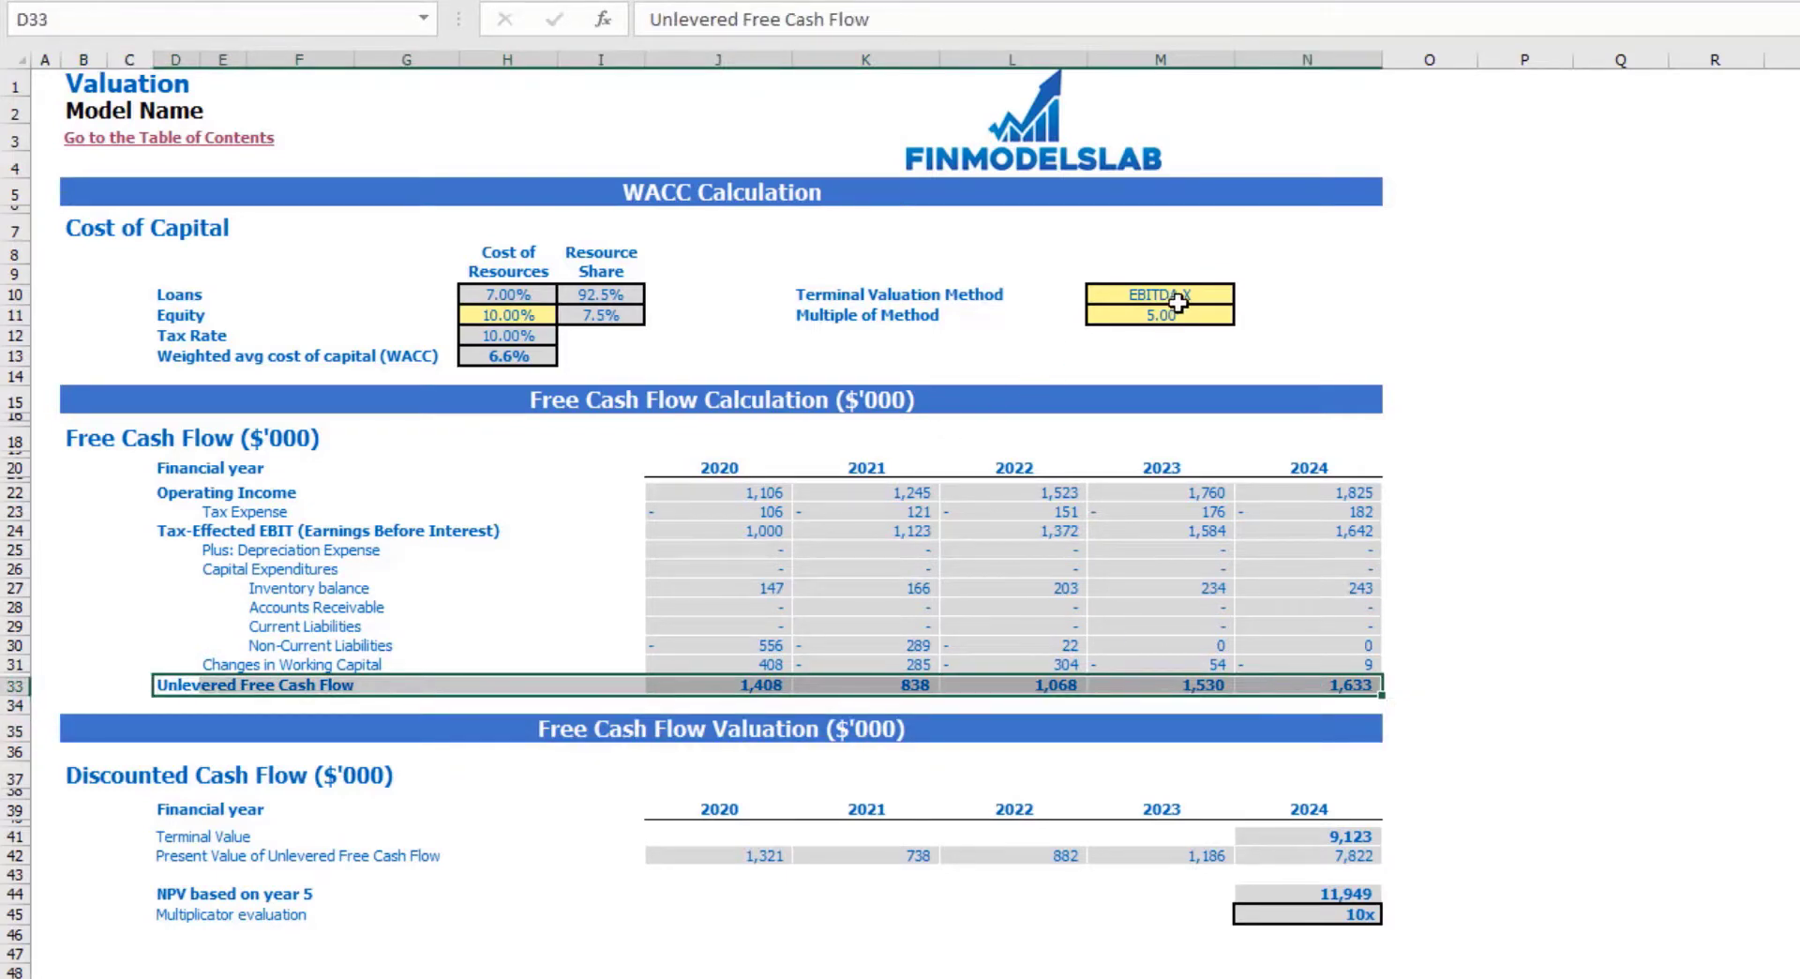
Set the Terminal Valuation Method to Revenue X and the Multiple of Method to 50.
click(1211, 293)
click(1247, 295)
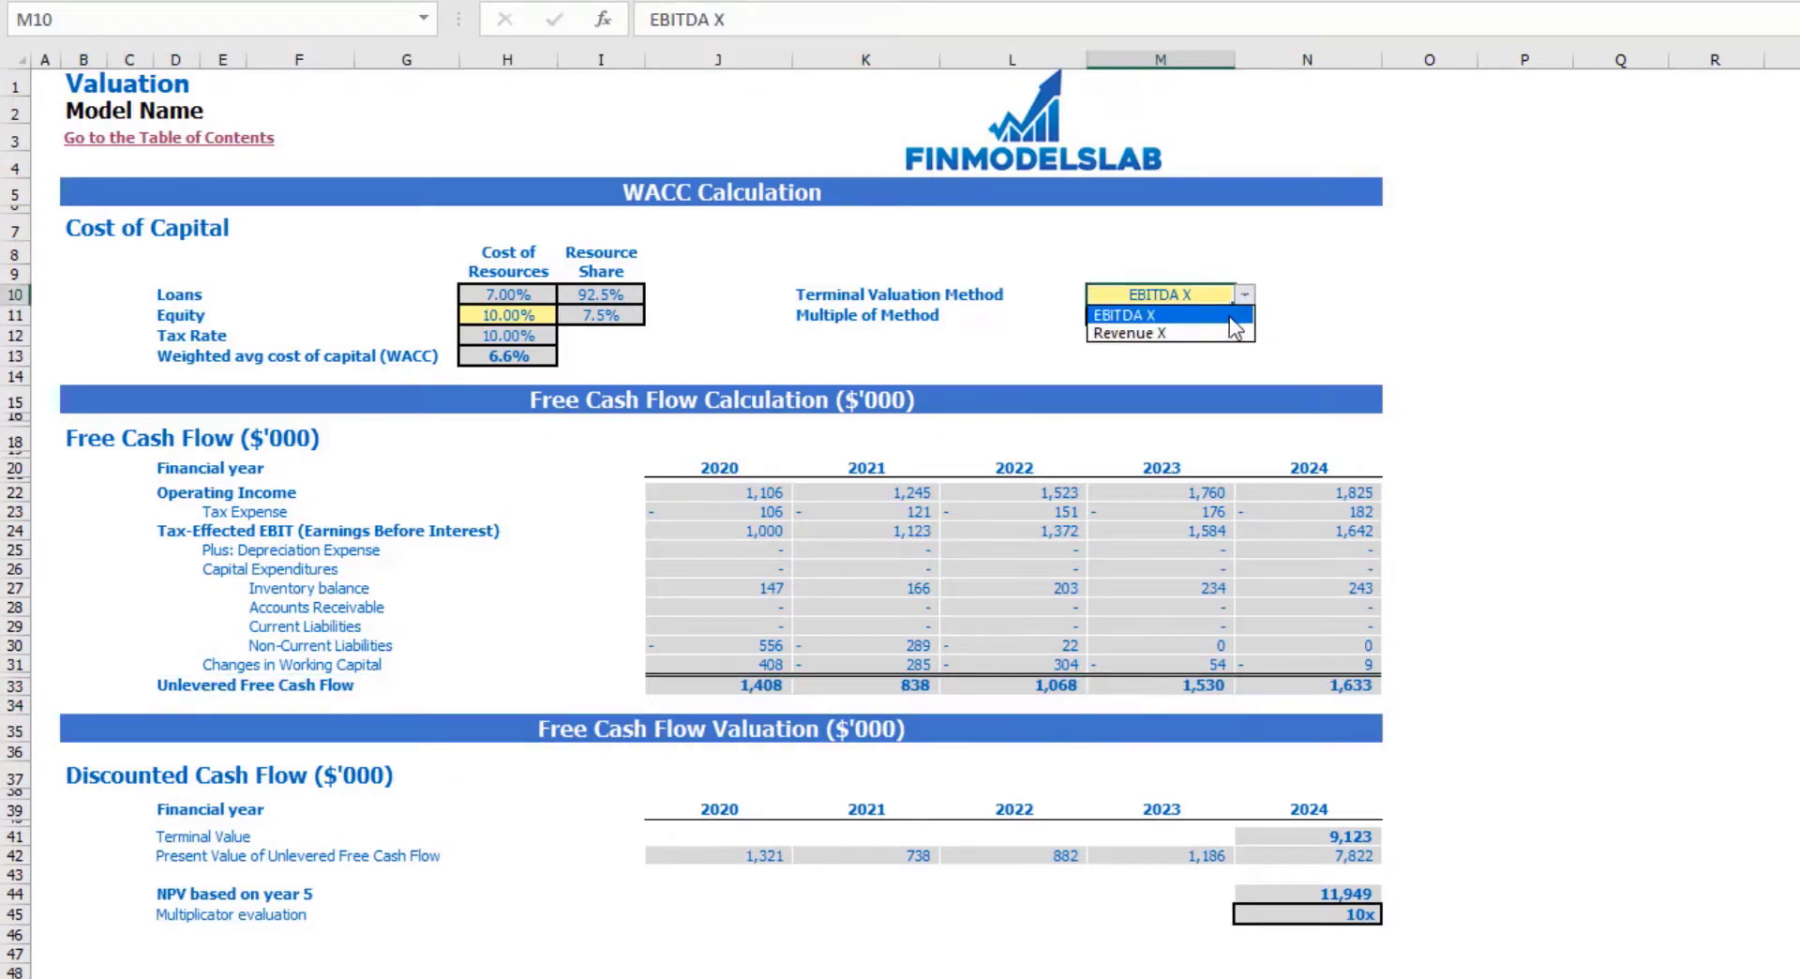
click(1124, 333)
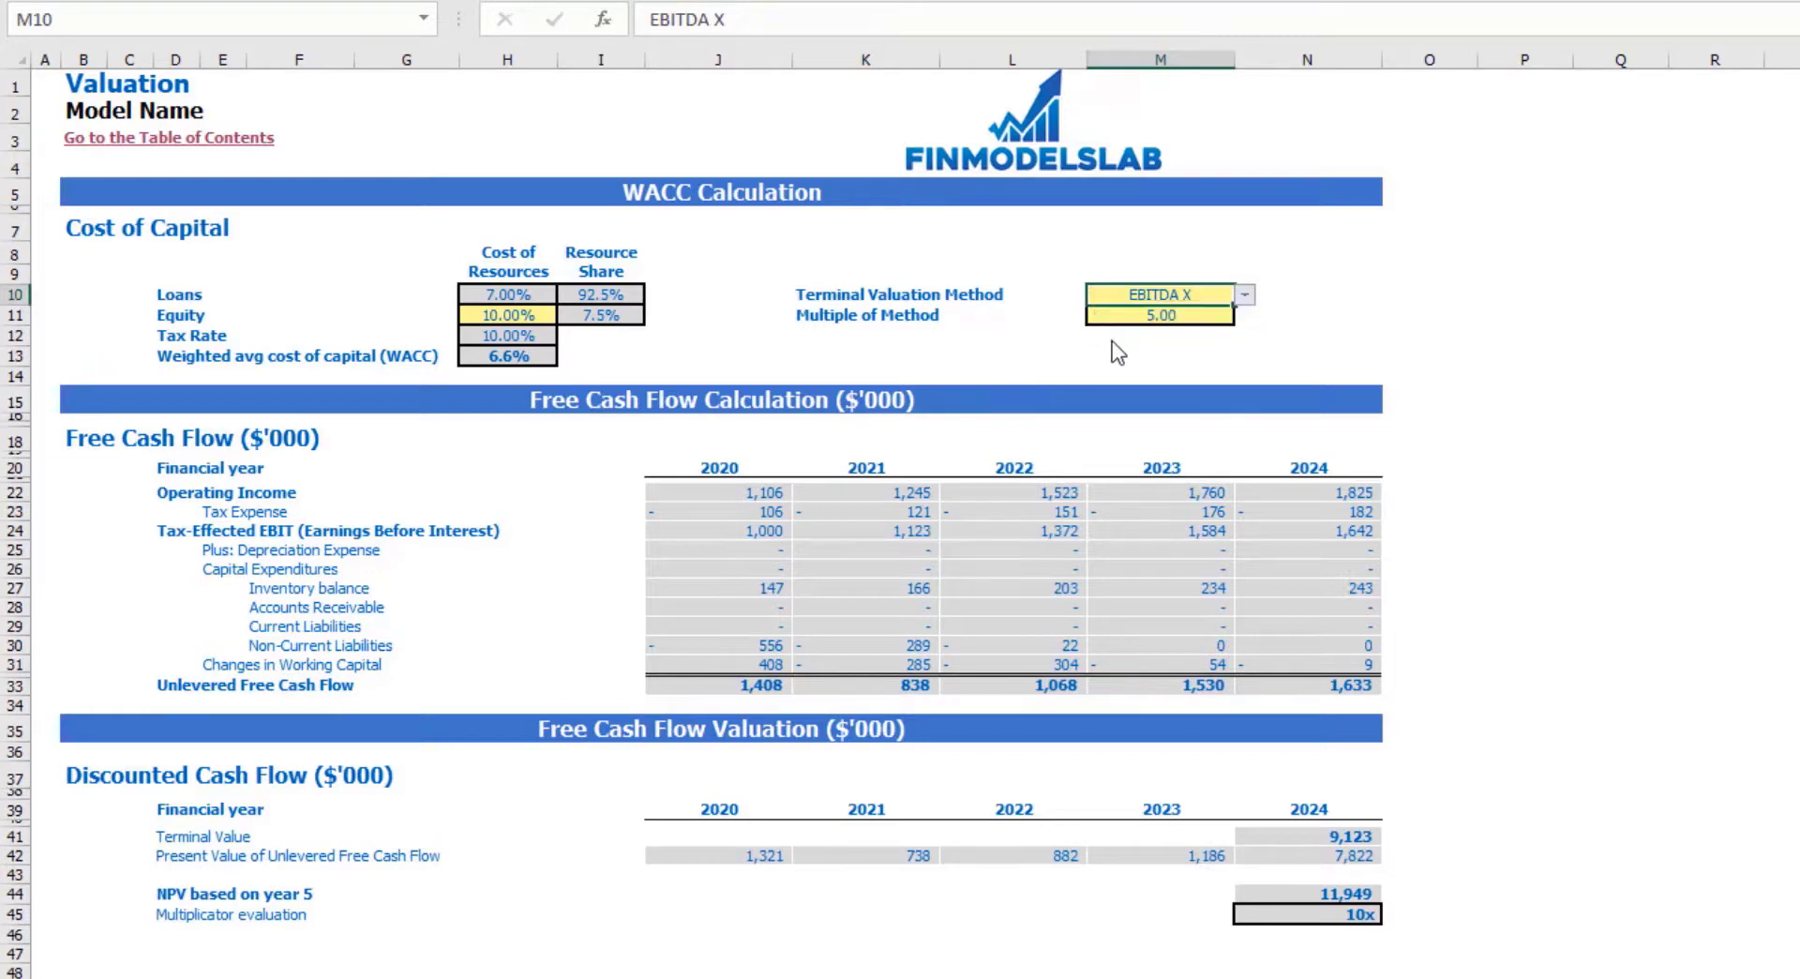
click(1173, 319)
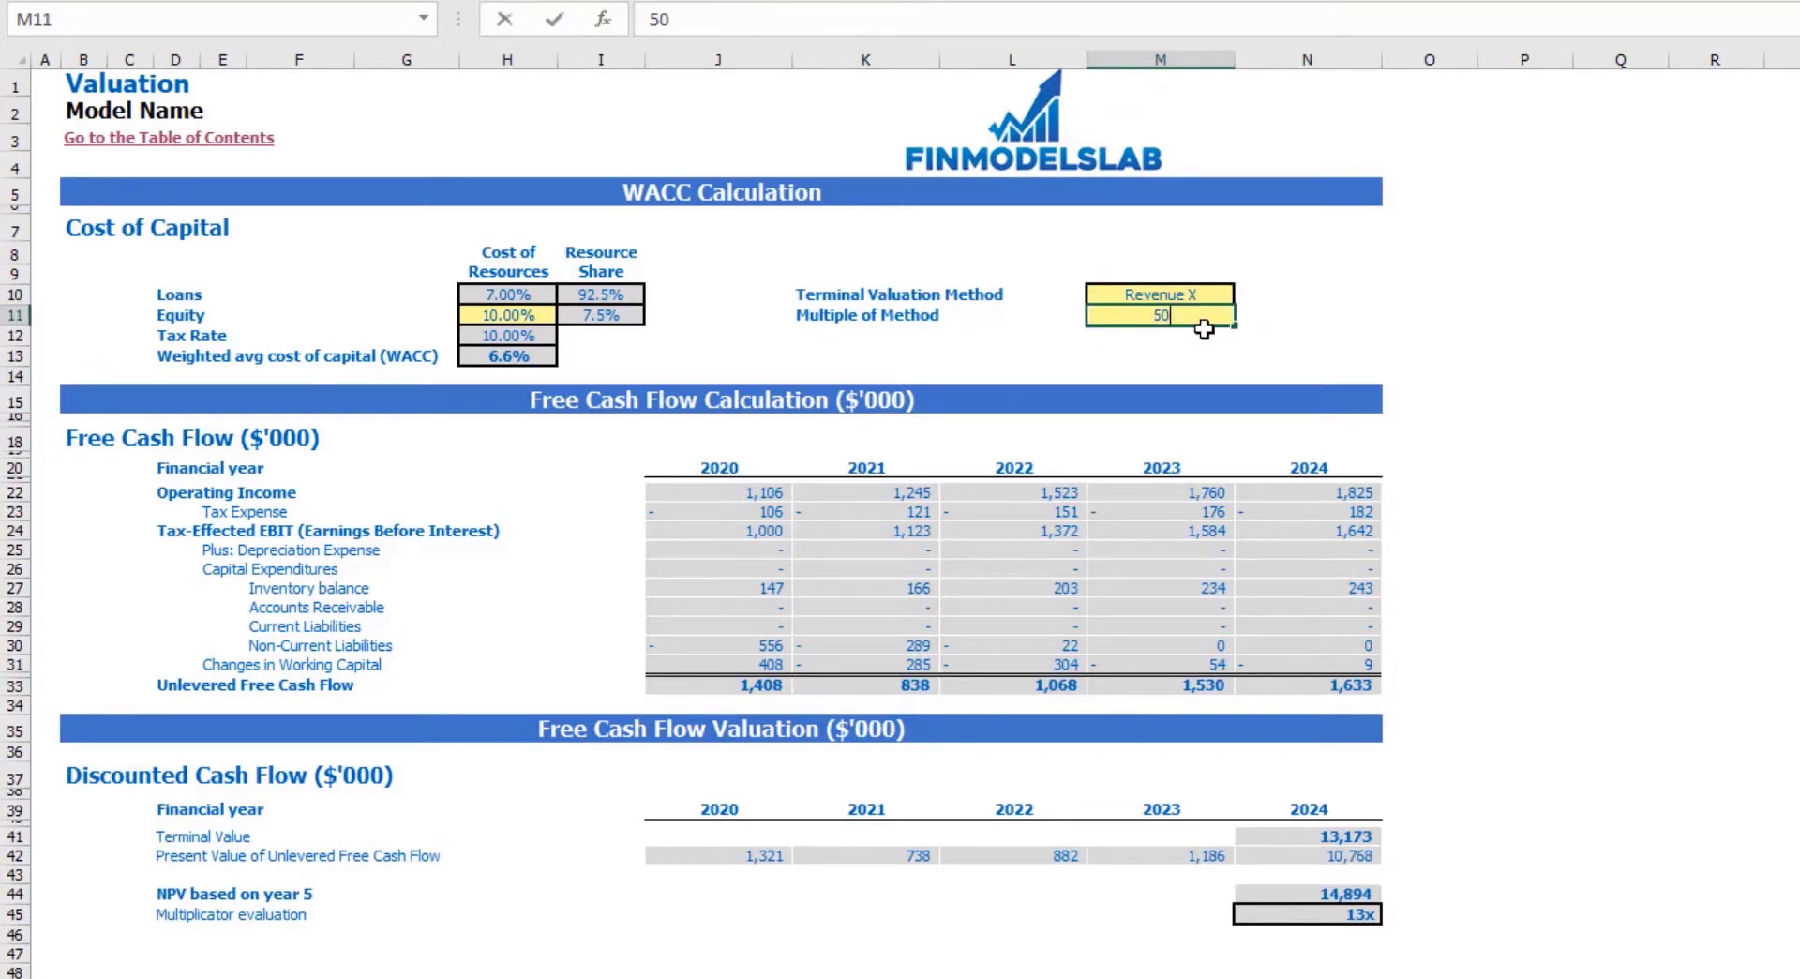
key(Return)
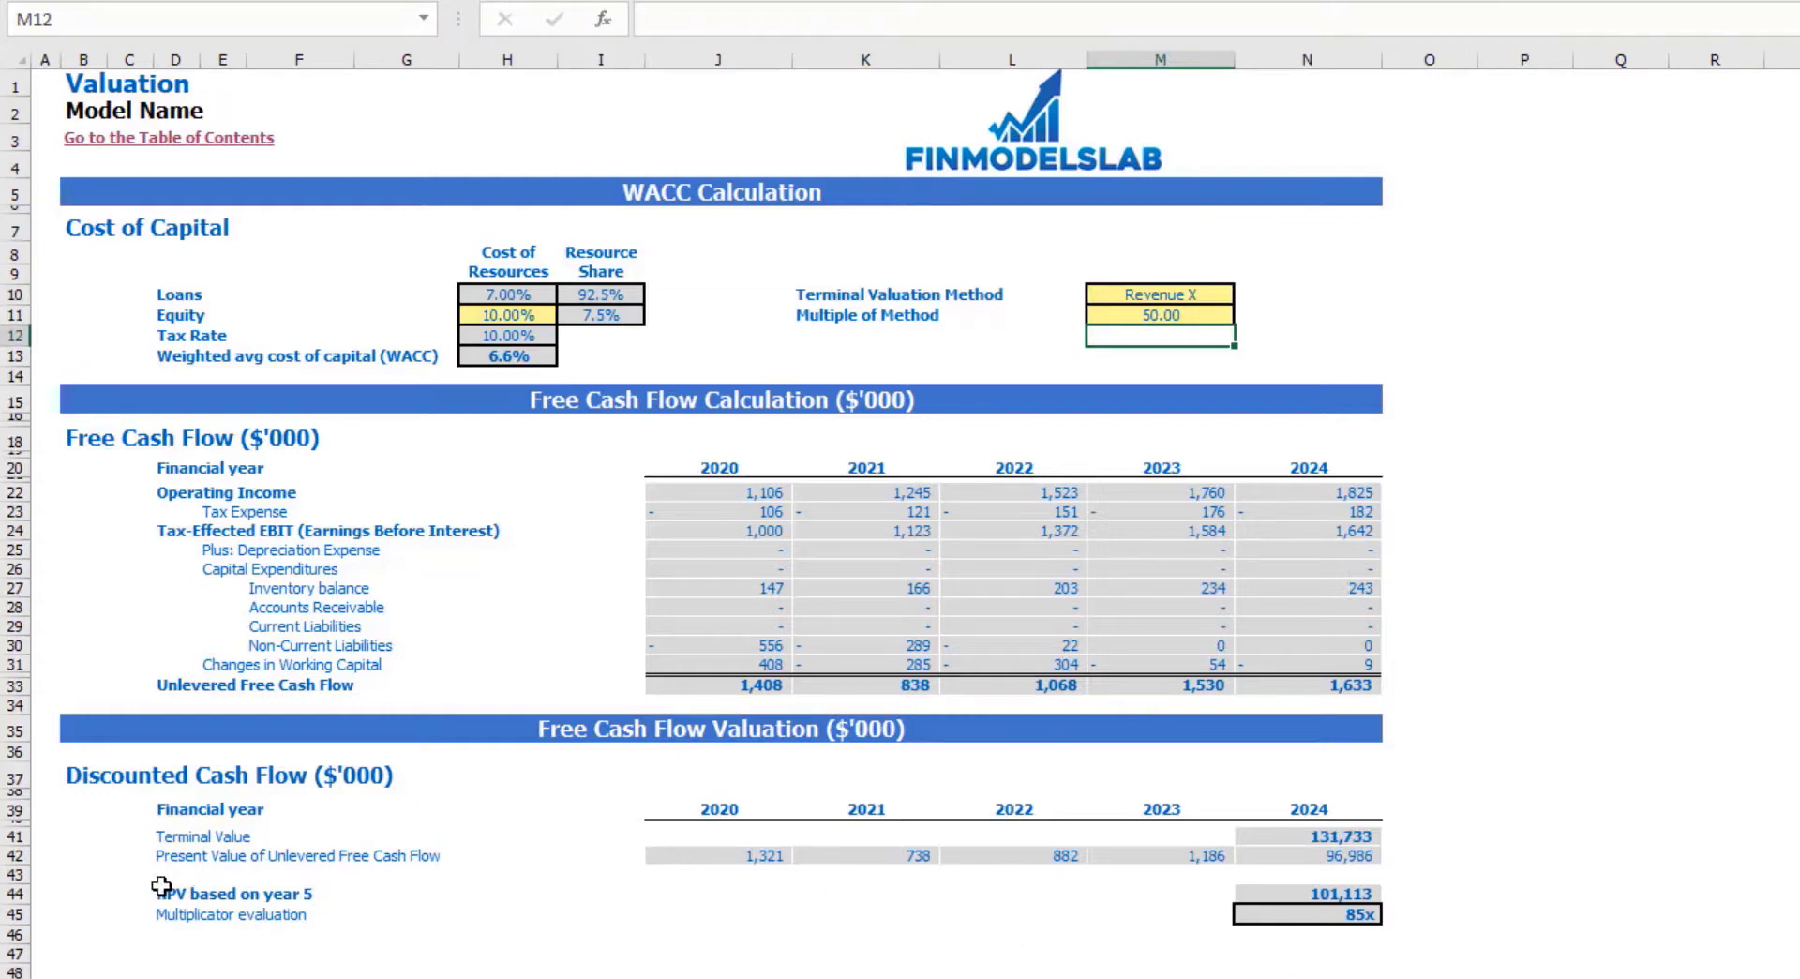
Select the NPV and multiplicator evaluation rows in the valuation, and examine the Break Even chart.
drag(161, 886, 1346, 899)
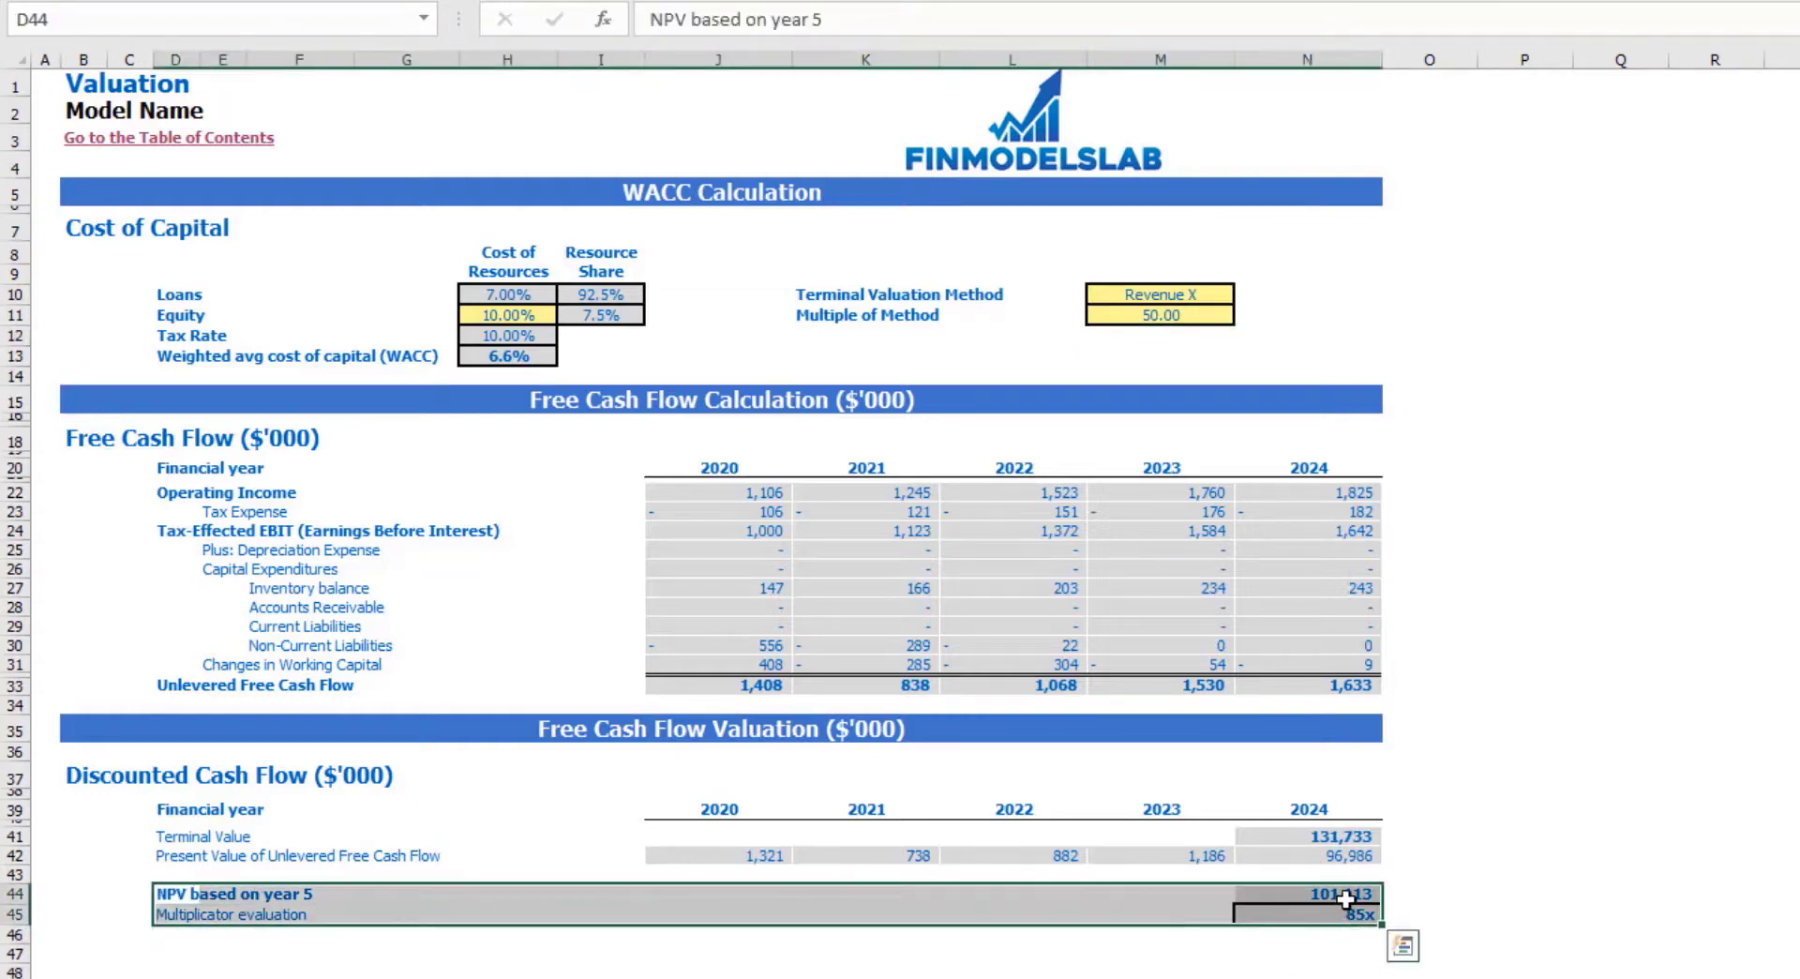
click(172, 908)
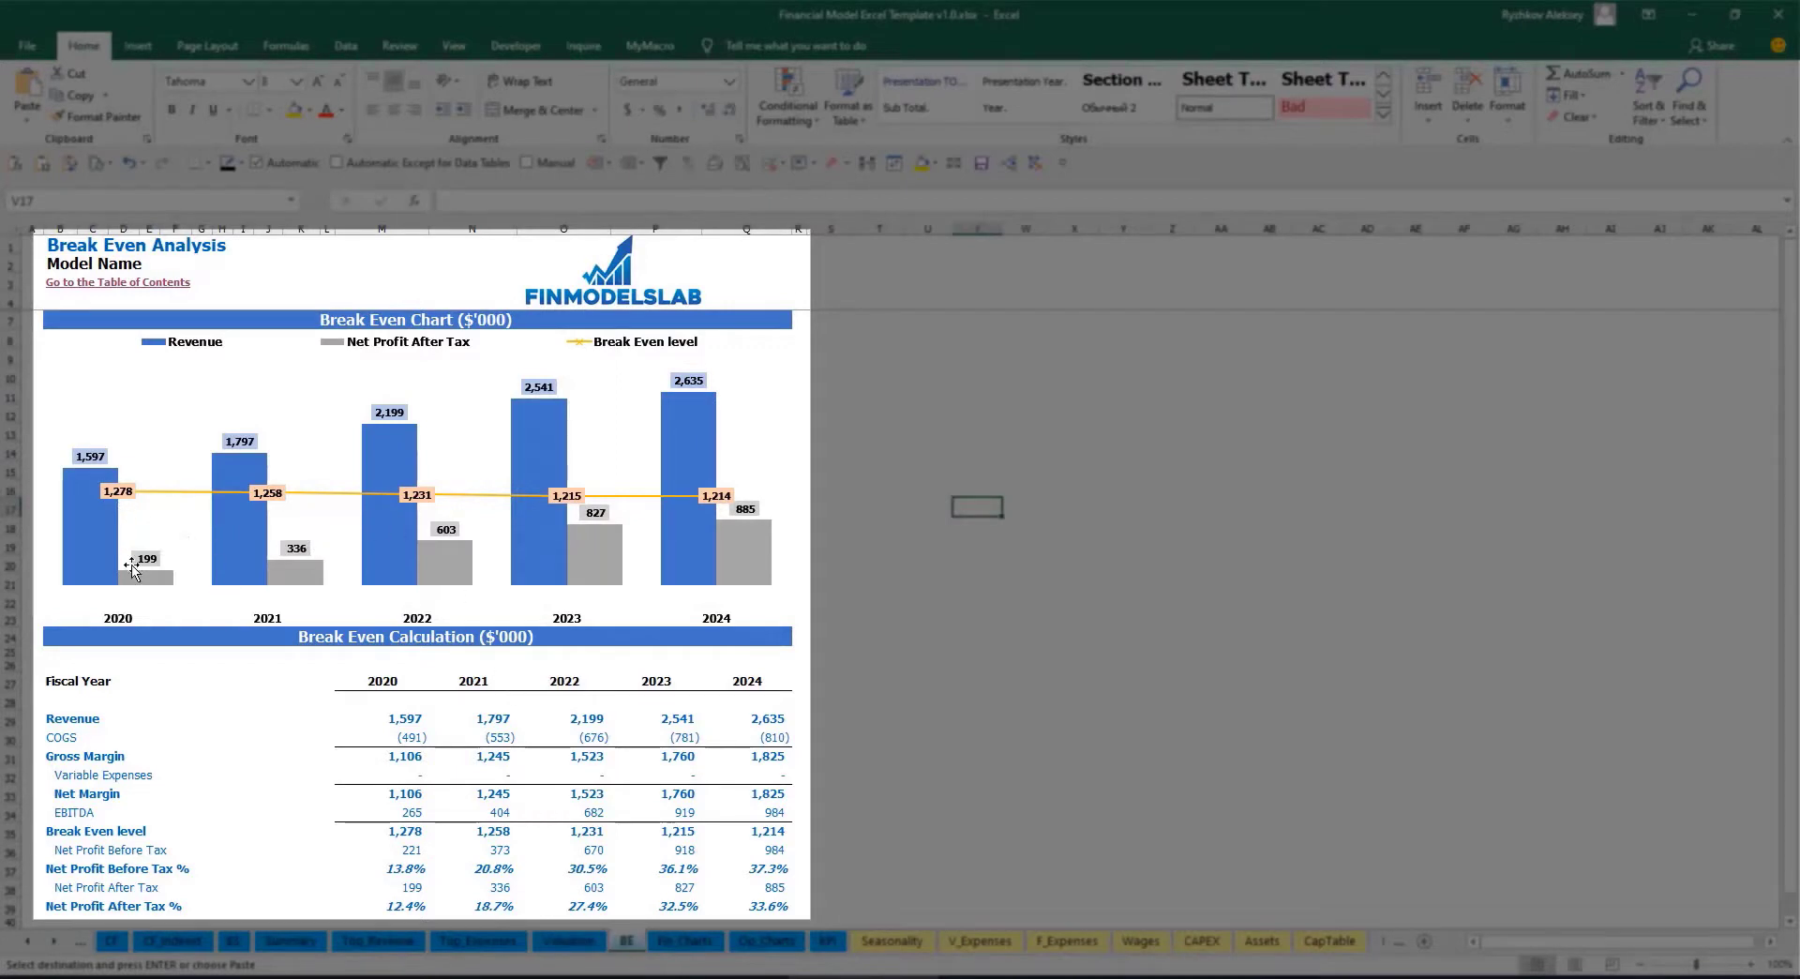
mouse_move(80, 514)
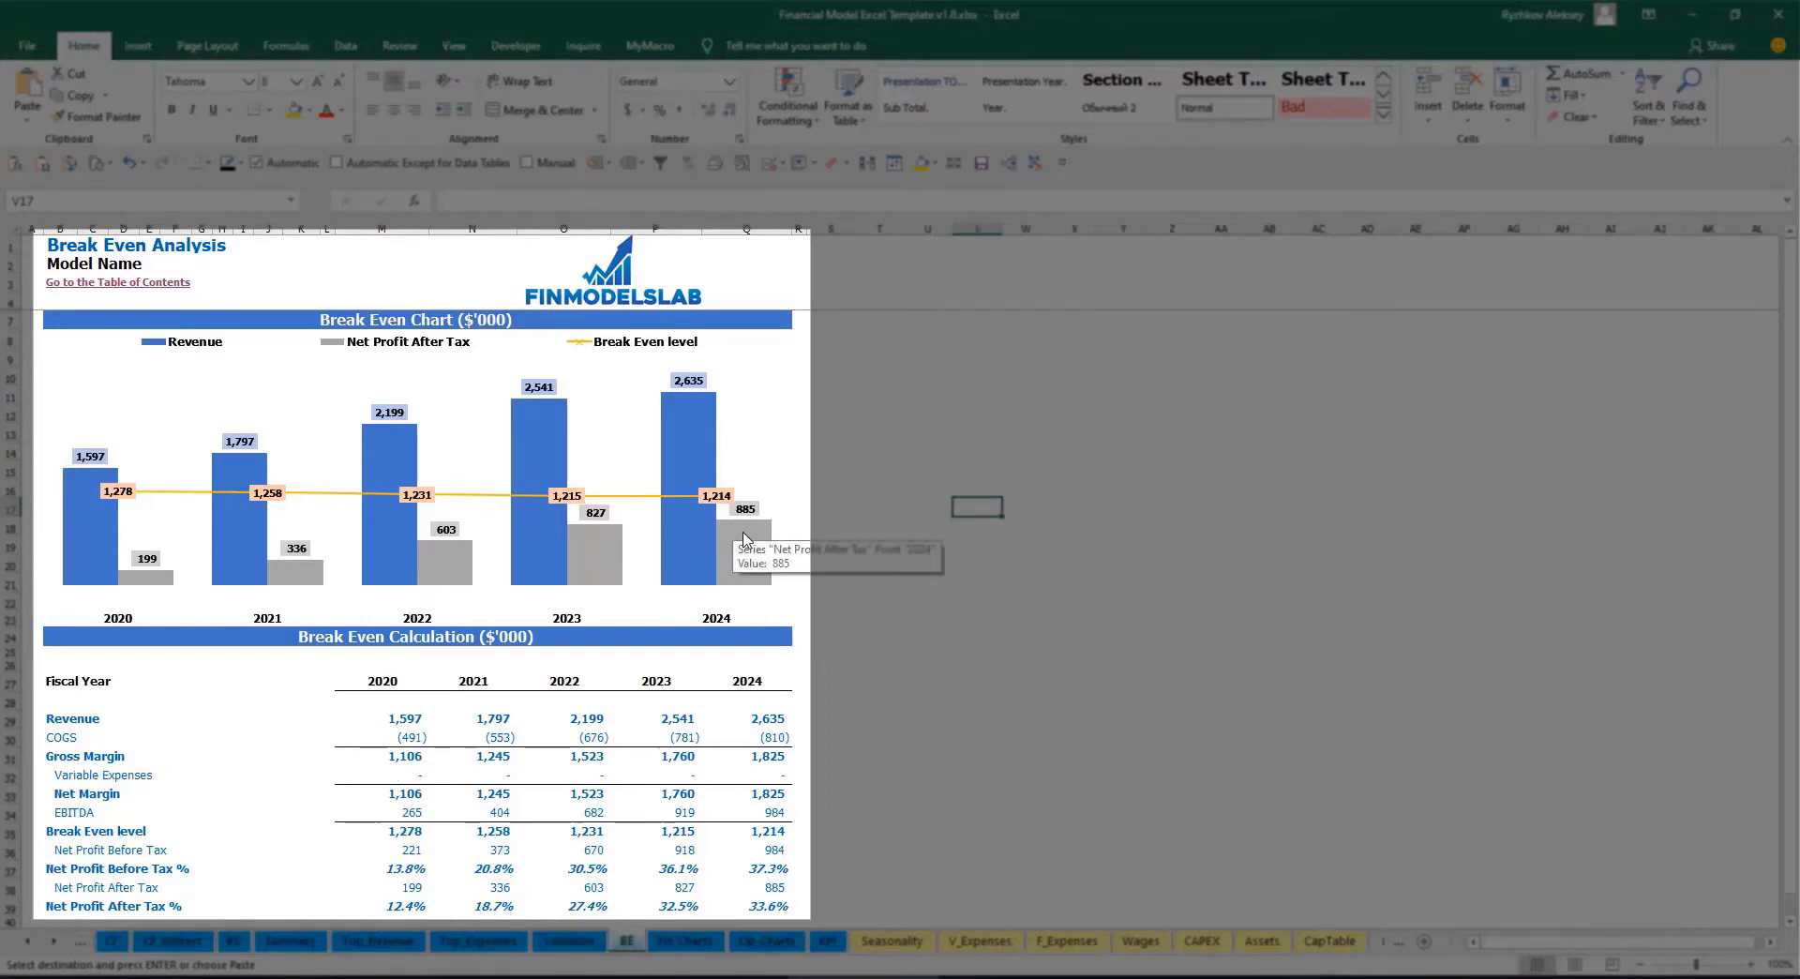
On the Fin_Charts sheet, examine the 24-month and 5-year charts from Revenue Breakdown down to EBIT.
mouse_move(82, 477)
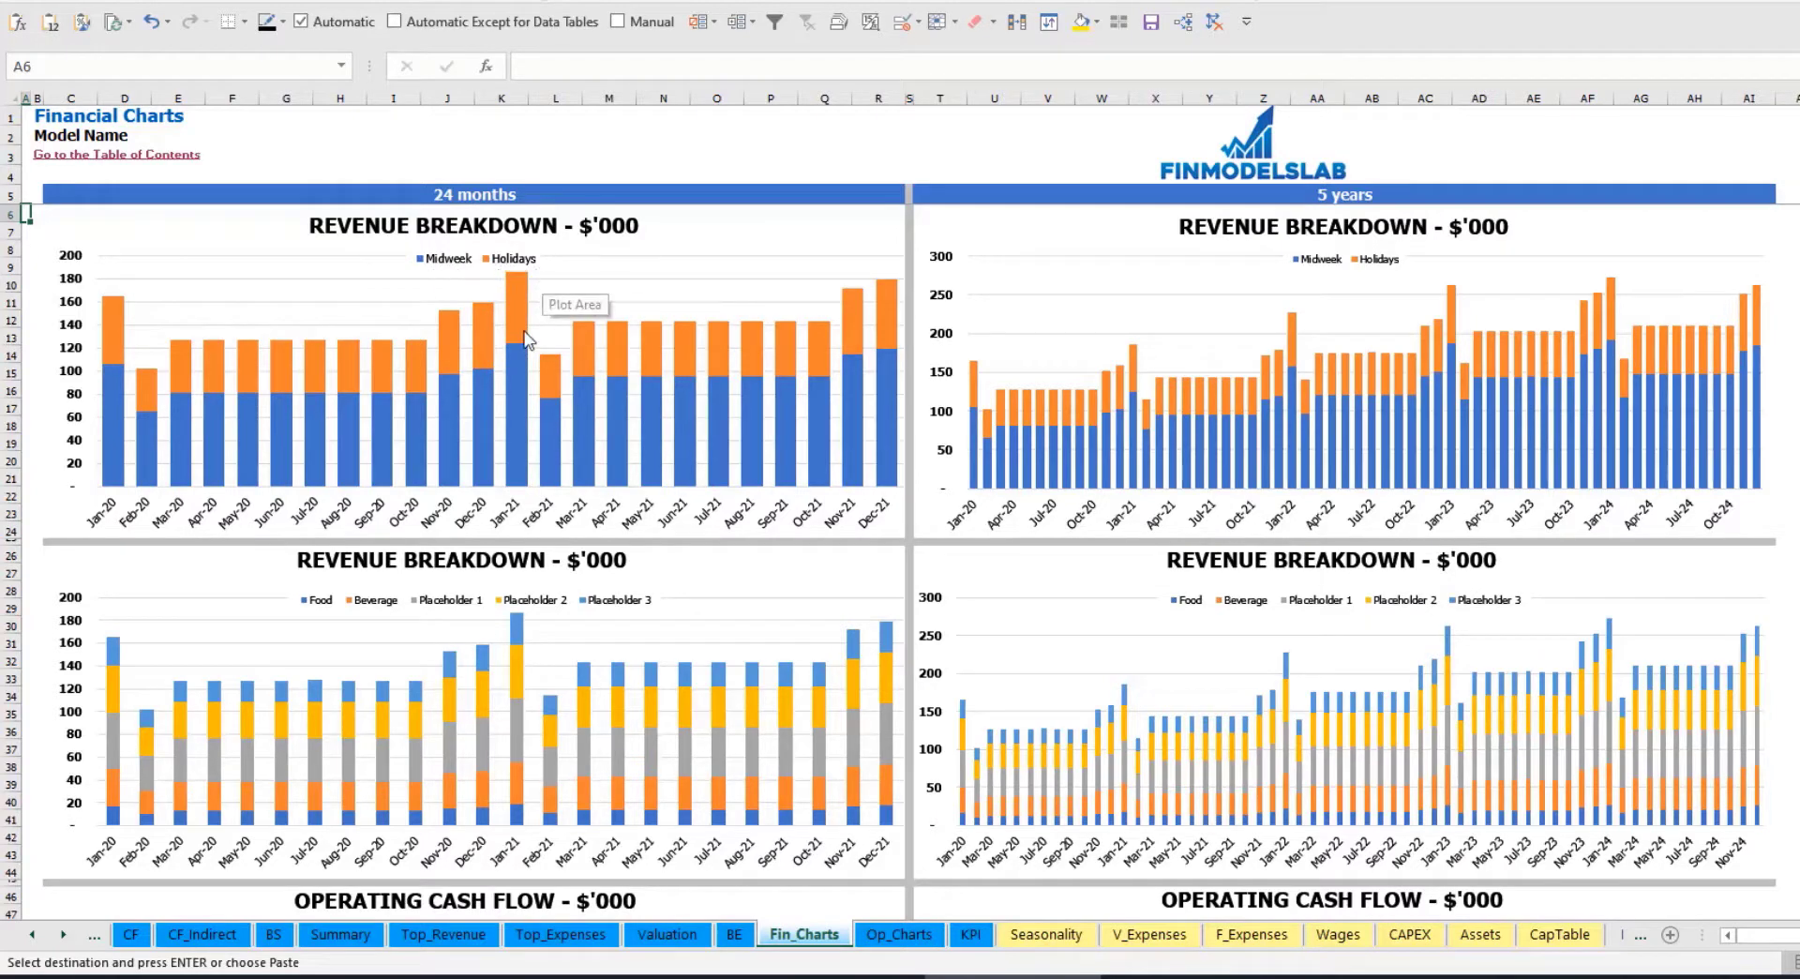
scroll(530, 356, down, 3)
scroll(533, 366, down, 3)
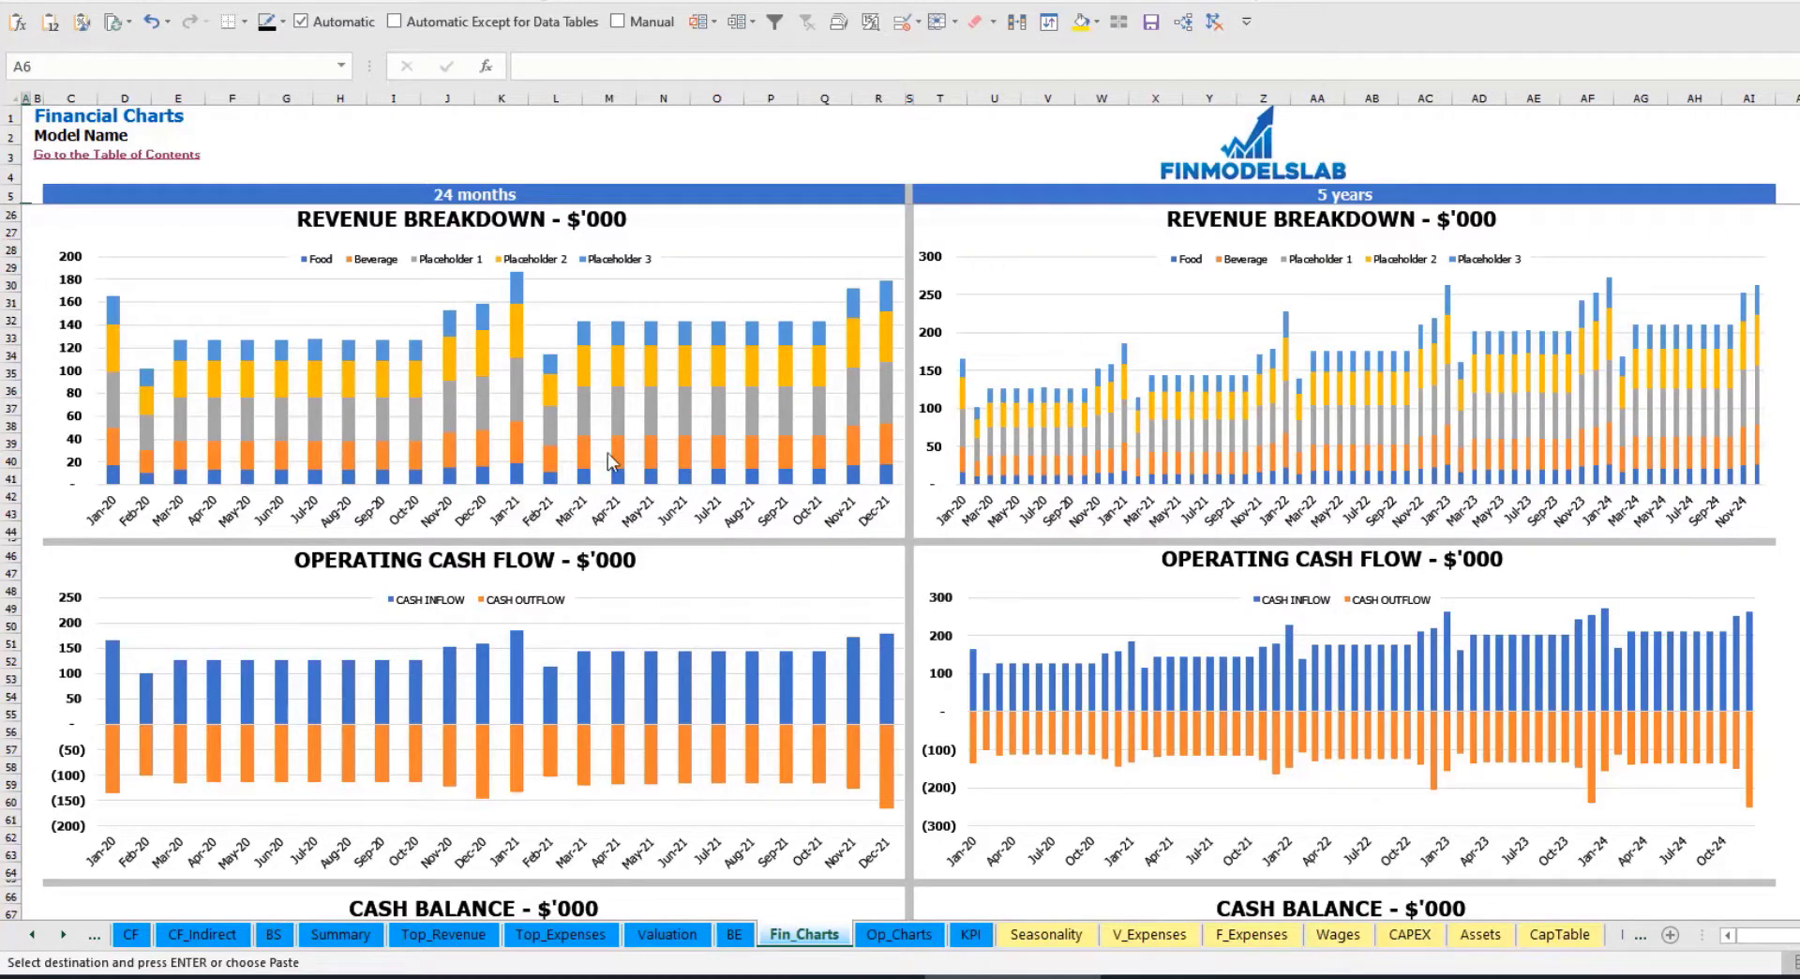
scroll(600, 468, down, 6)
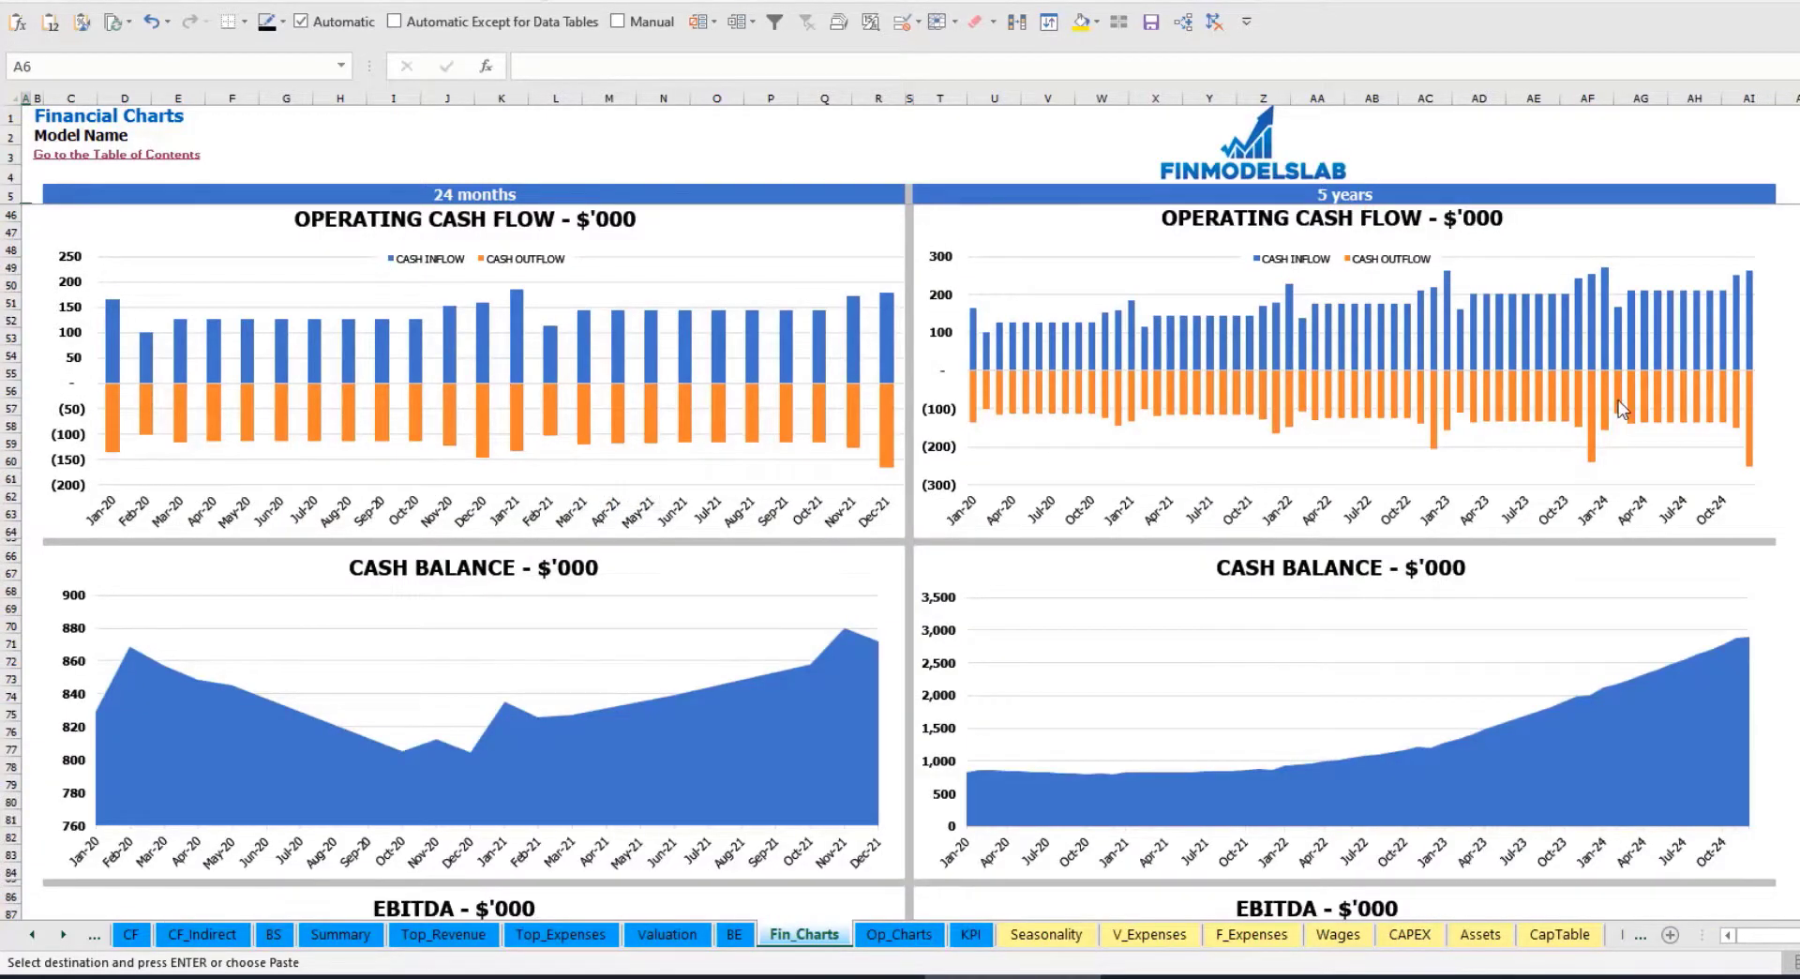
scroll(526, 481, down, 6)
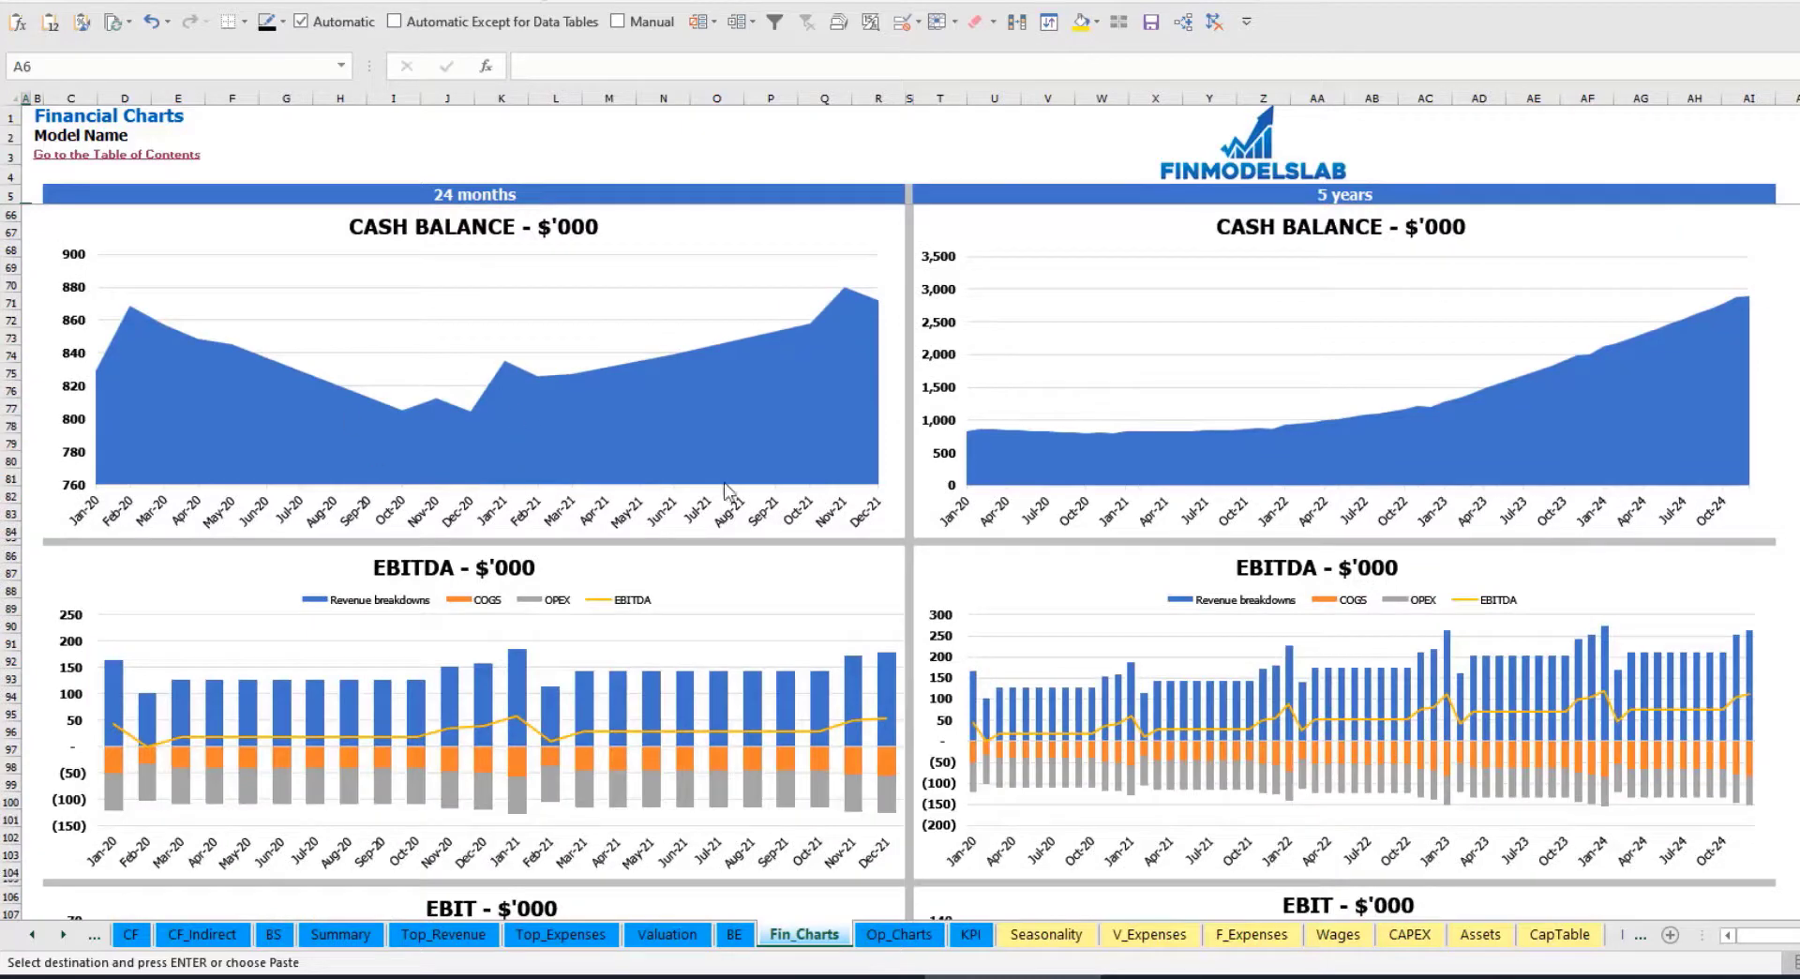
scroll(530, 577, down, 6)
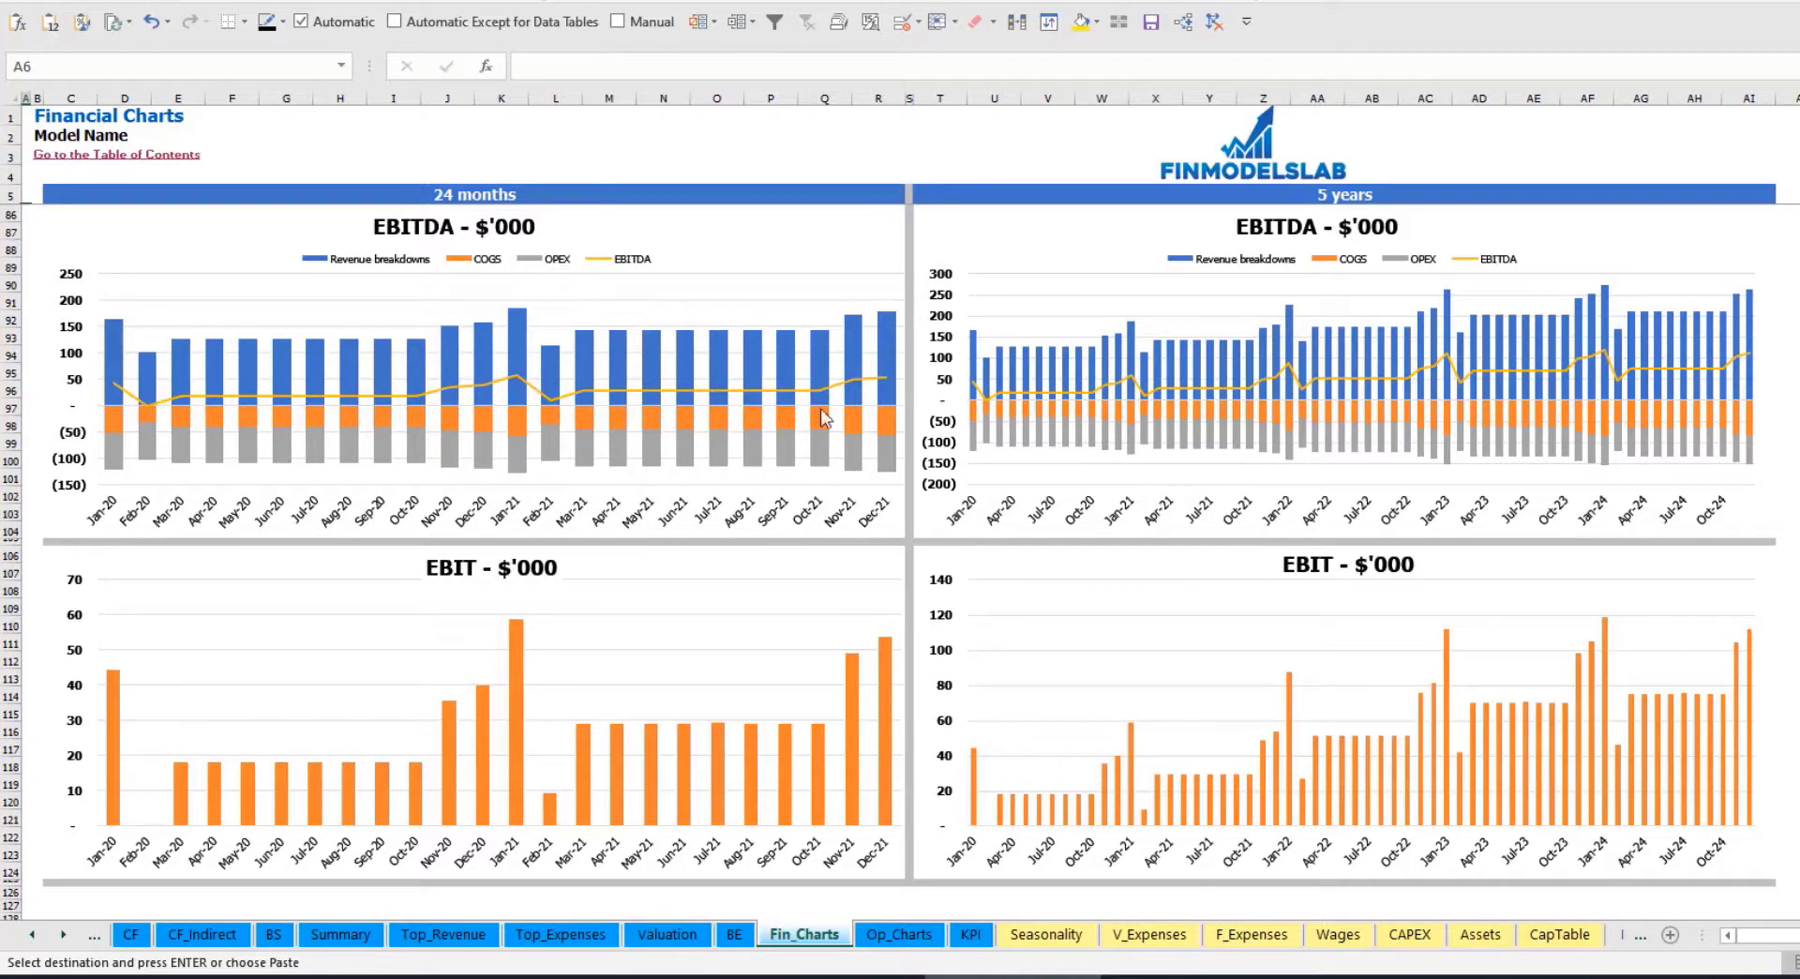
scroll(743, 530, down, 7)
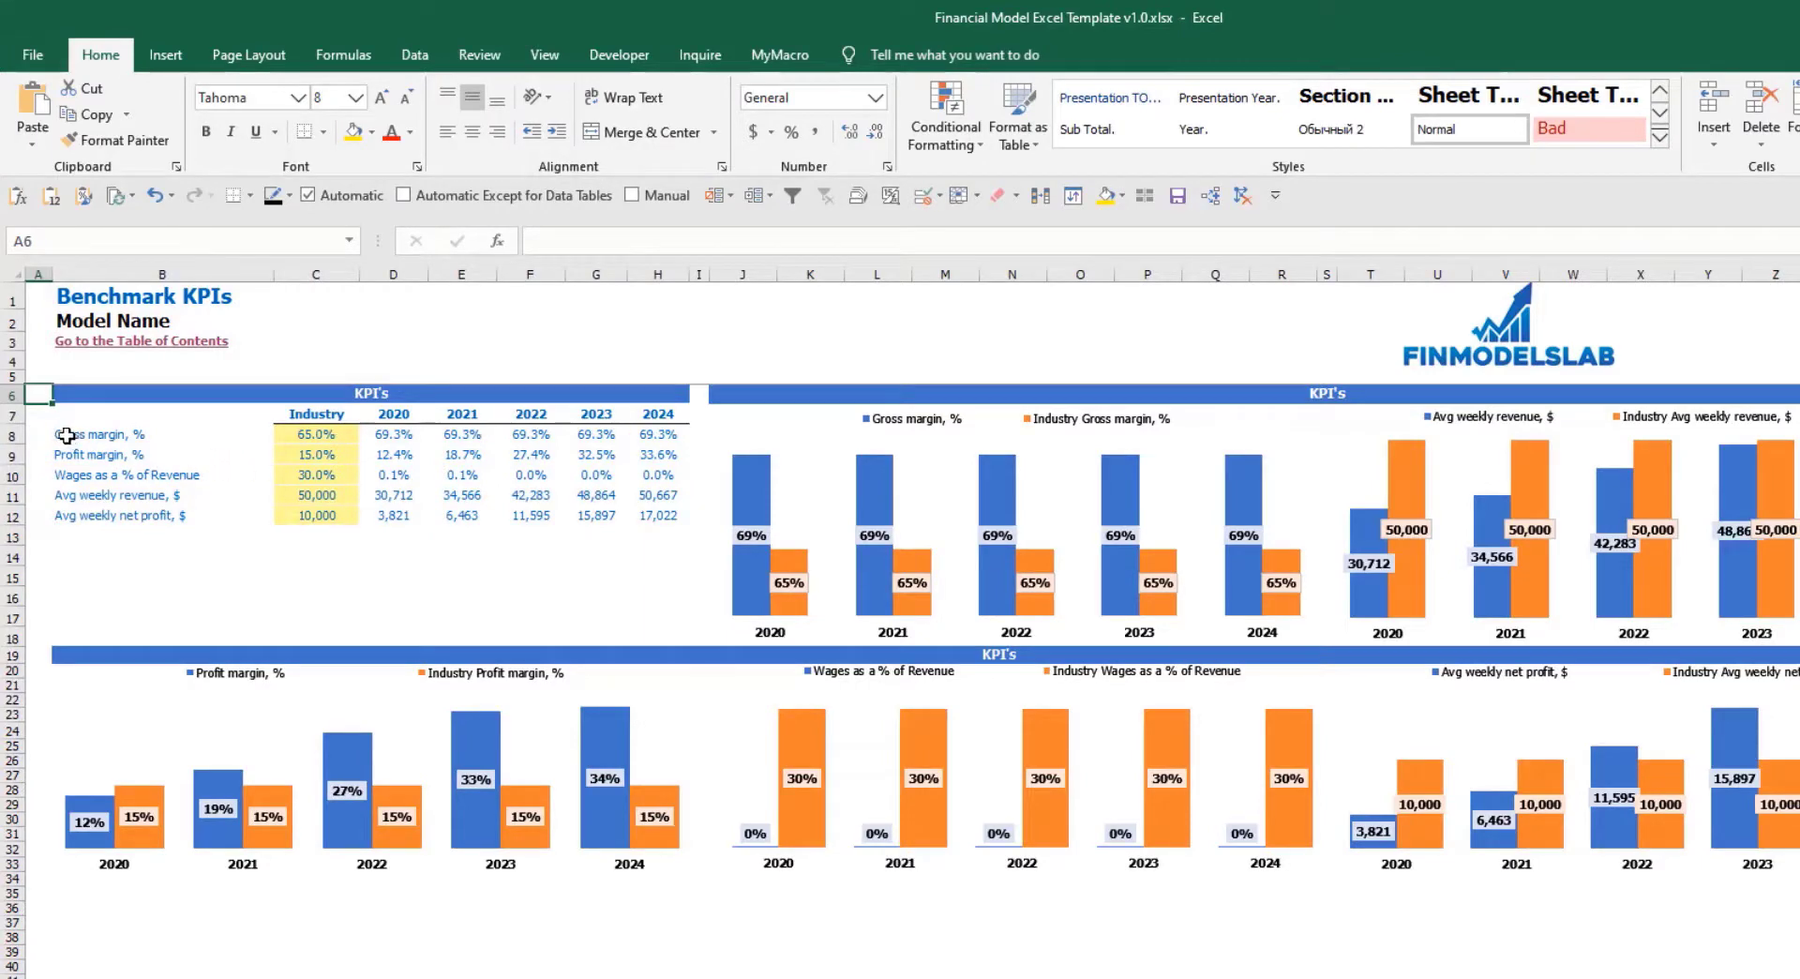
On the Benchmark KPIs sheet, inspect the KPI rows from gross margin to average weekly net profit and their Industry inputs.
drag(66, 435, 94, 457)
click(100, 458)
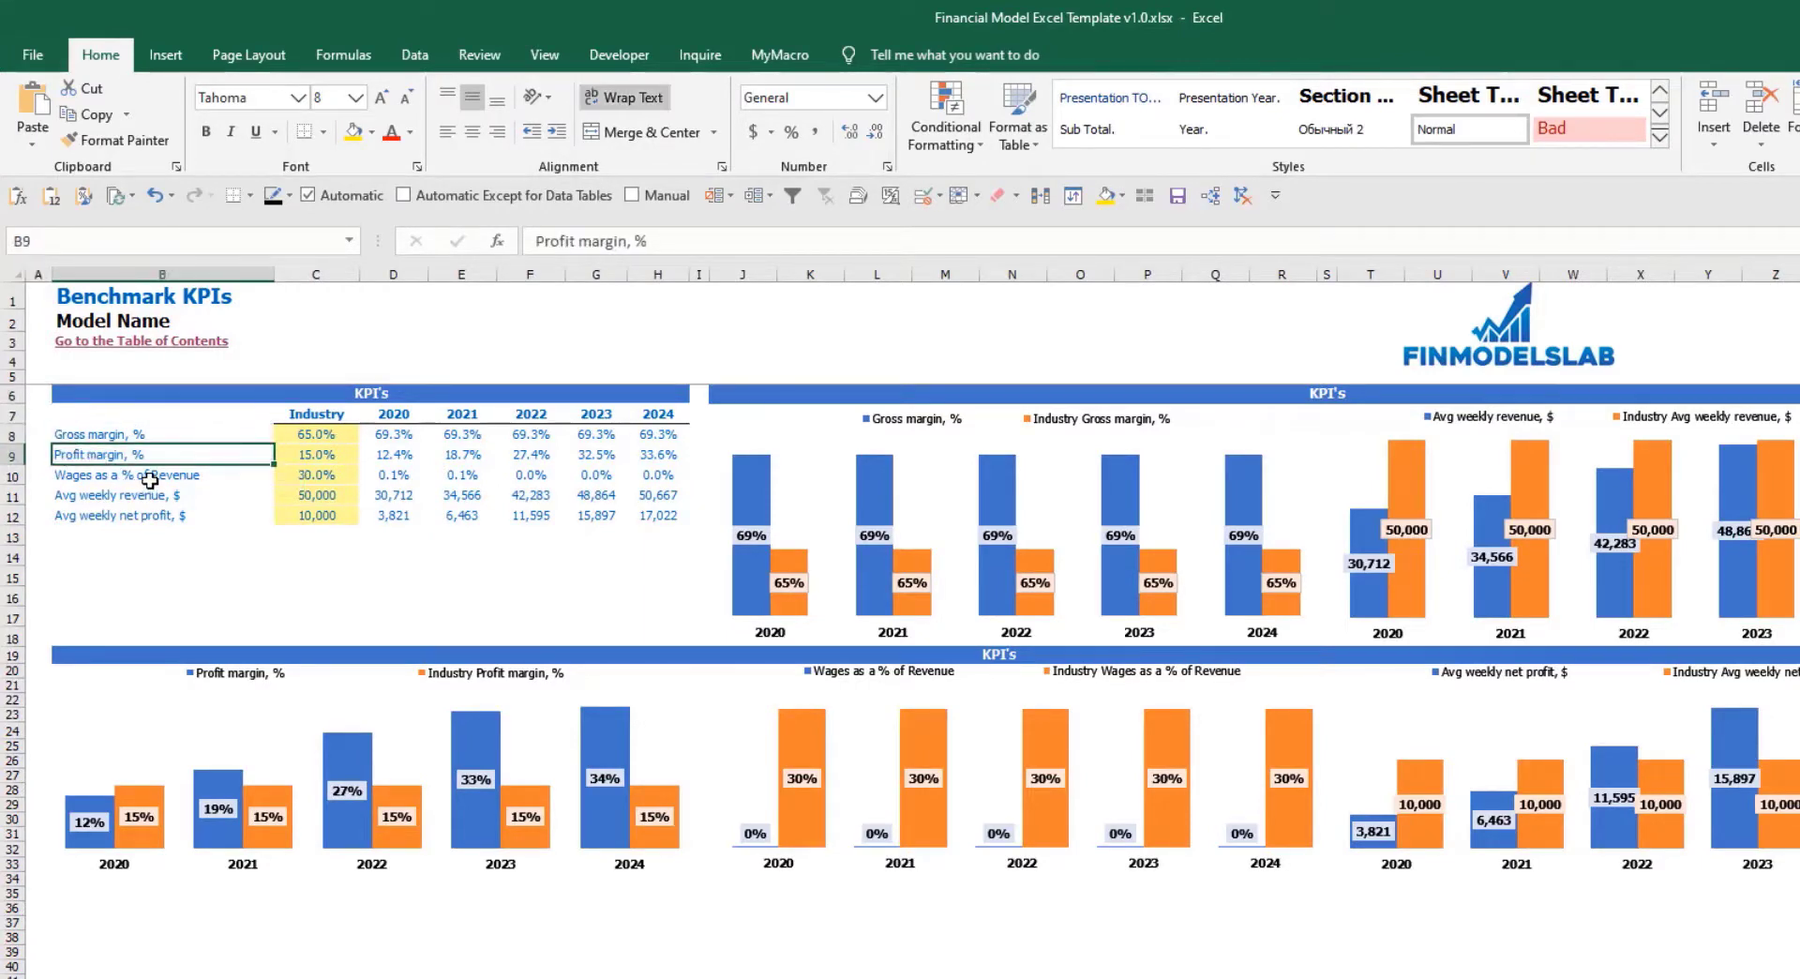
click(150, 478)
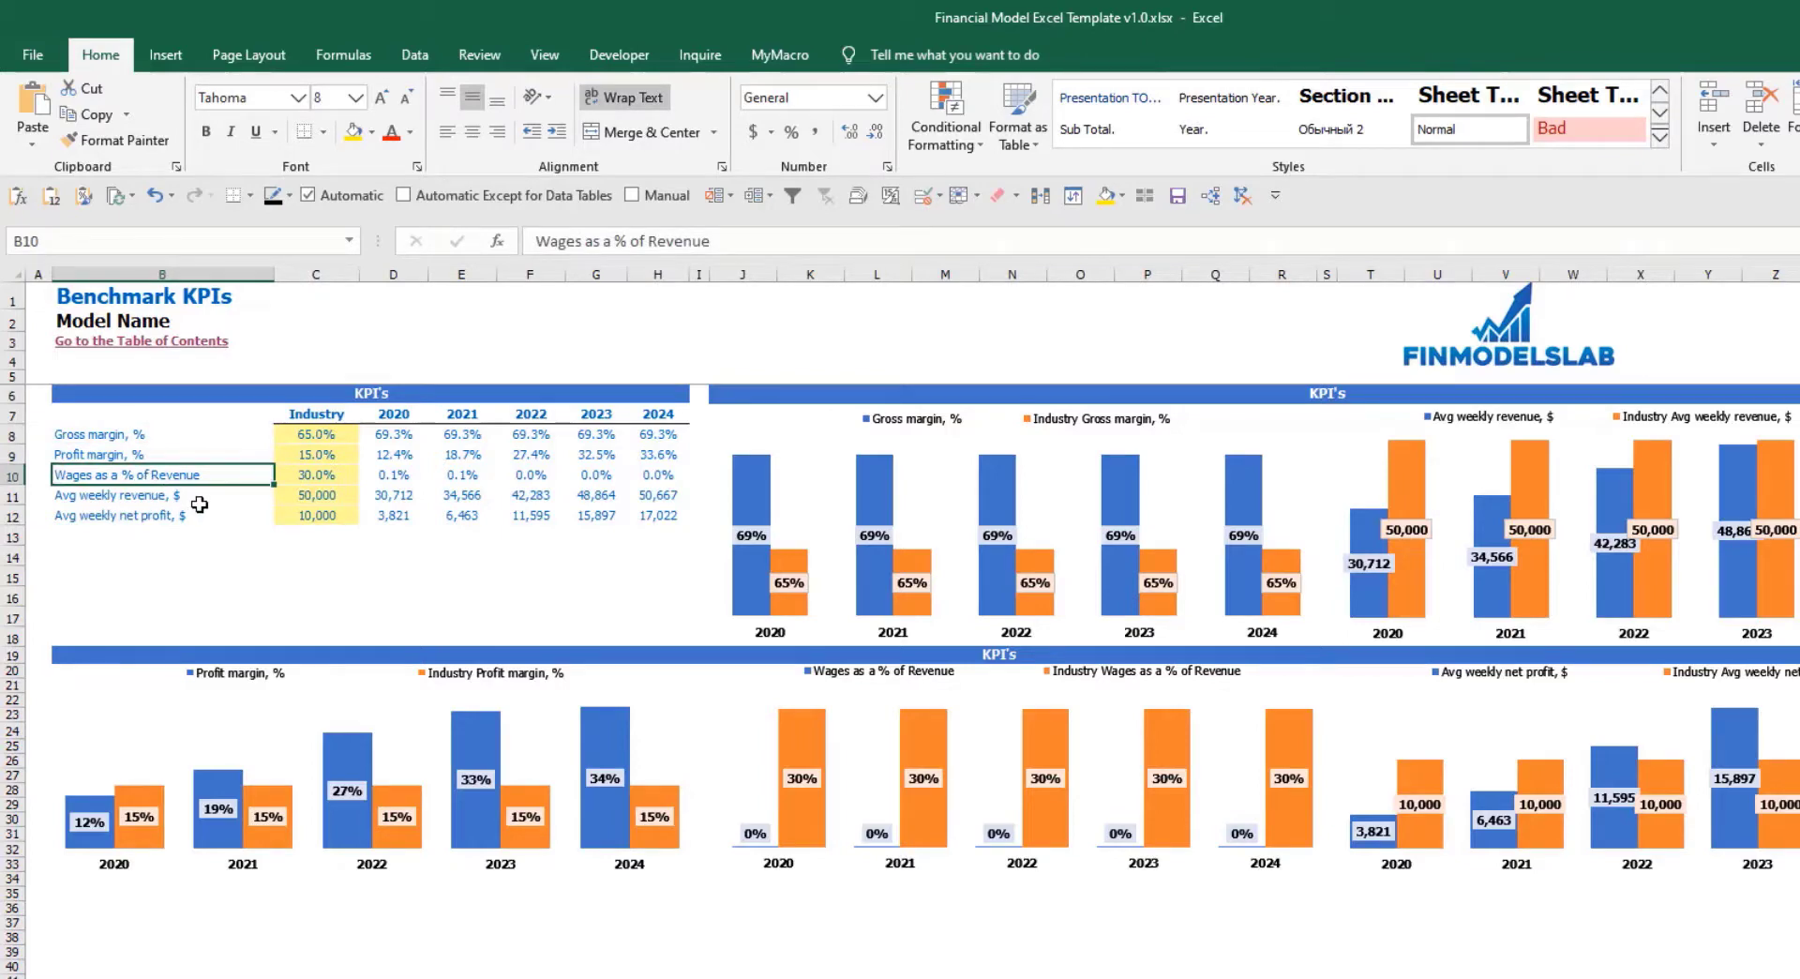
click(193, 497)
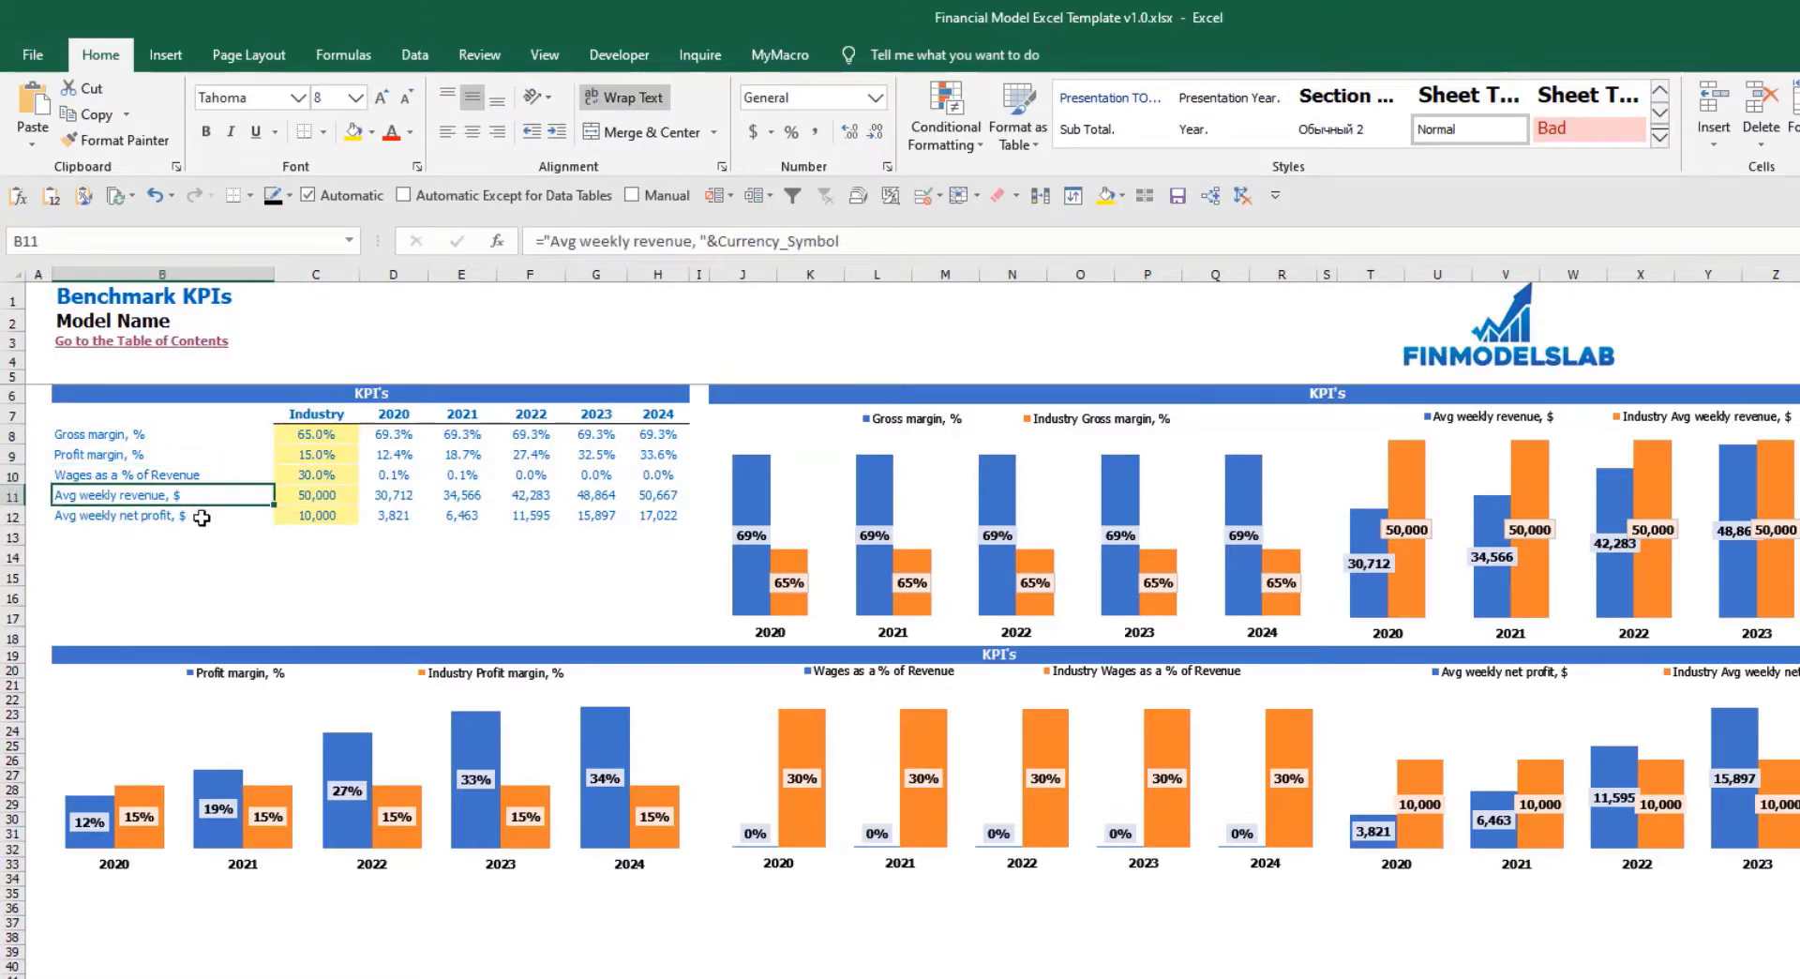
click(198, 518)
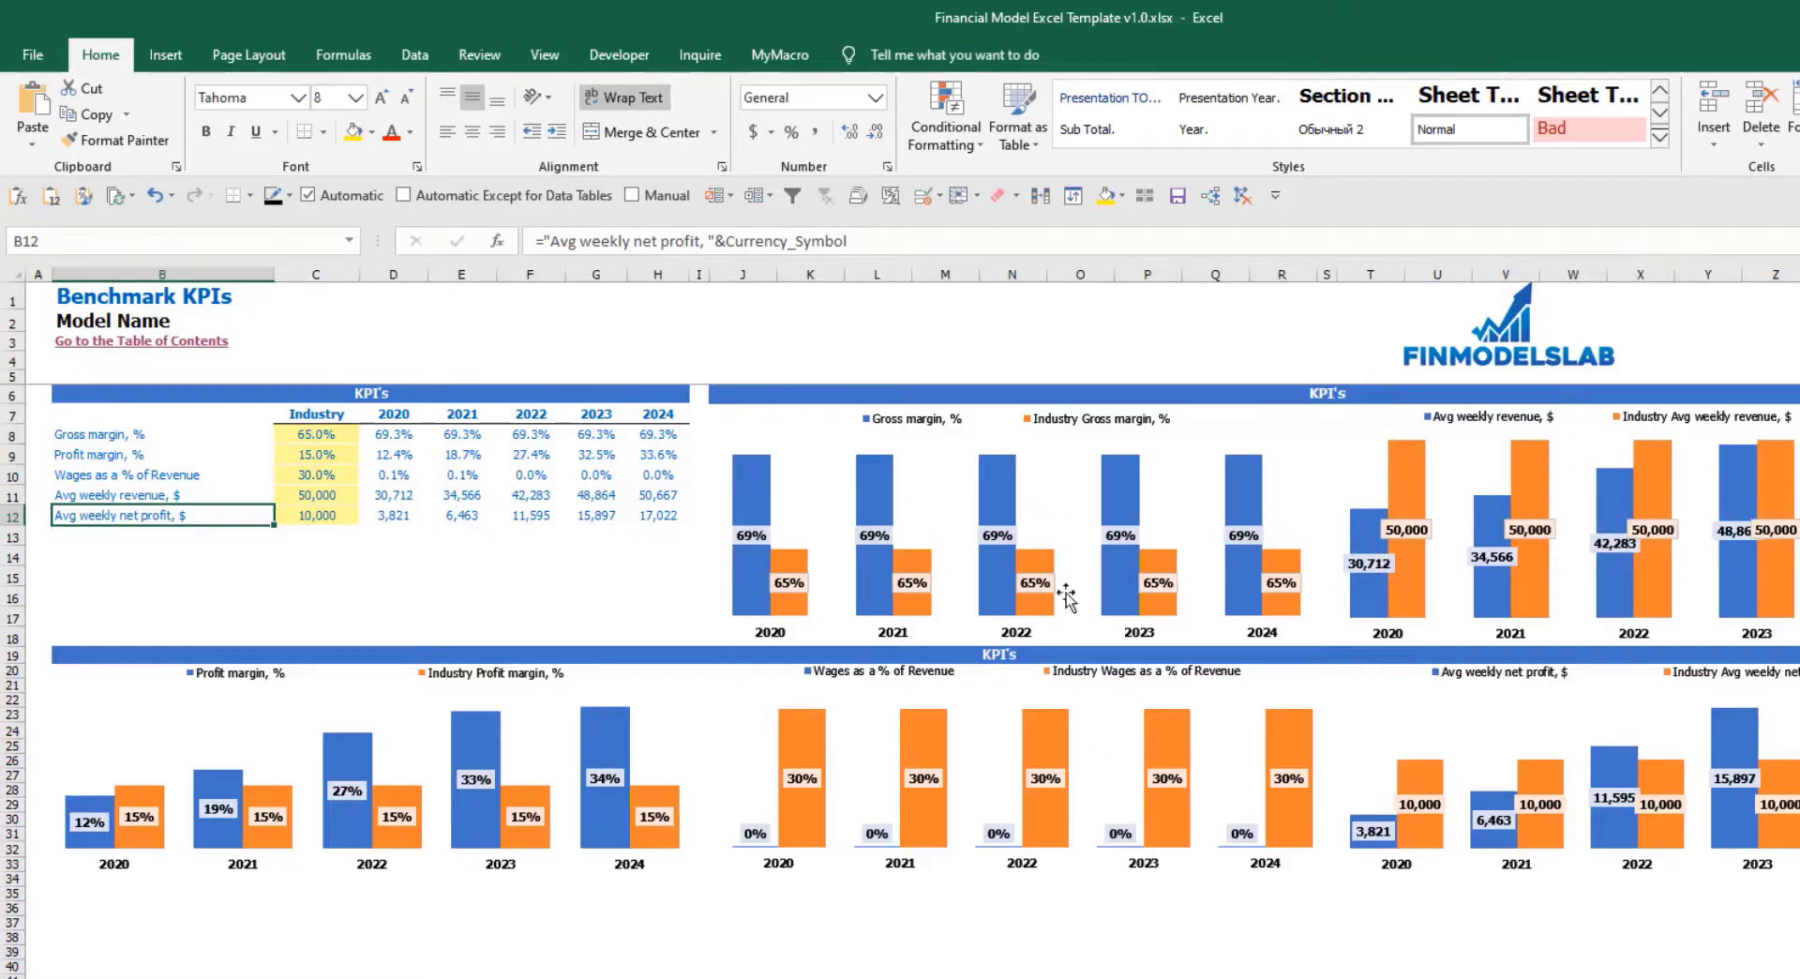
drag(324, 434, 315, 517)
click(296, 556)
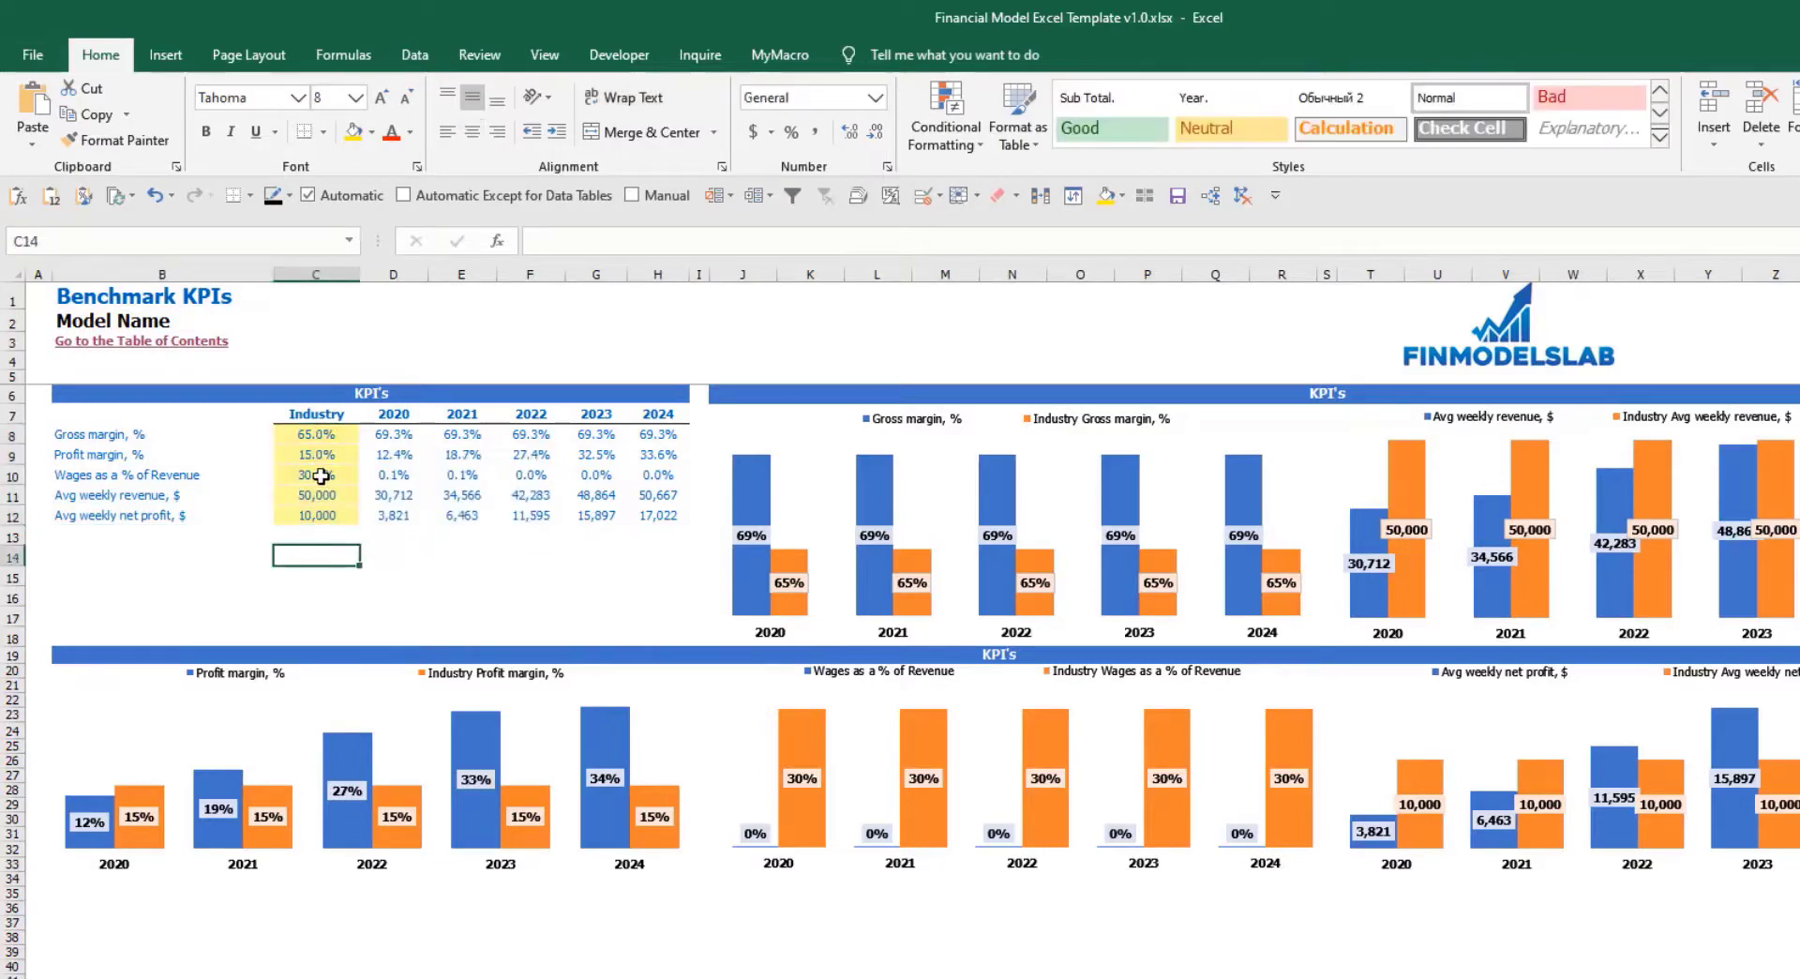
Set the Industry gross margin benchmark to 50% and check the gross margin comparison chart.
click(328, 436)
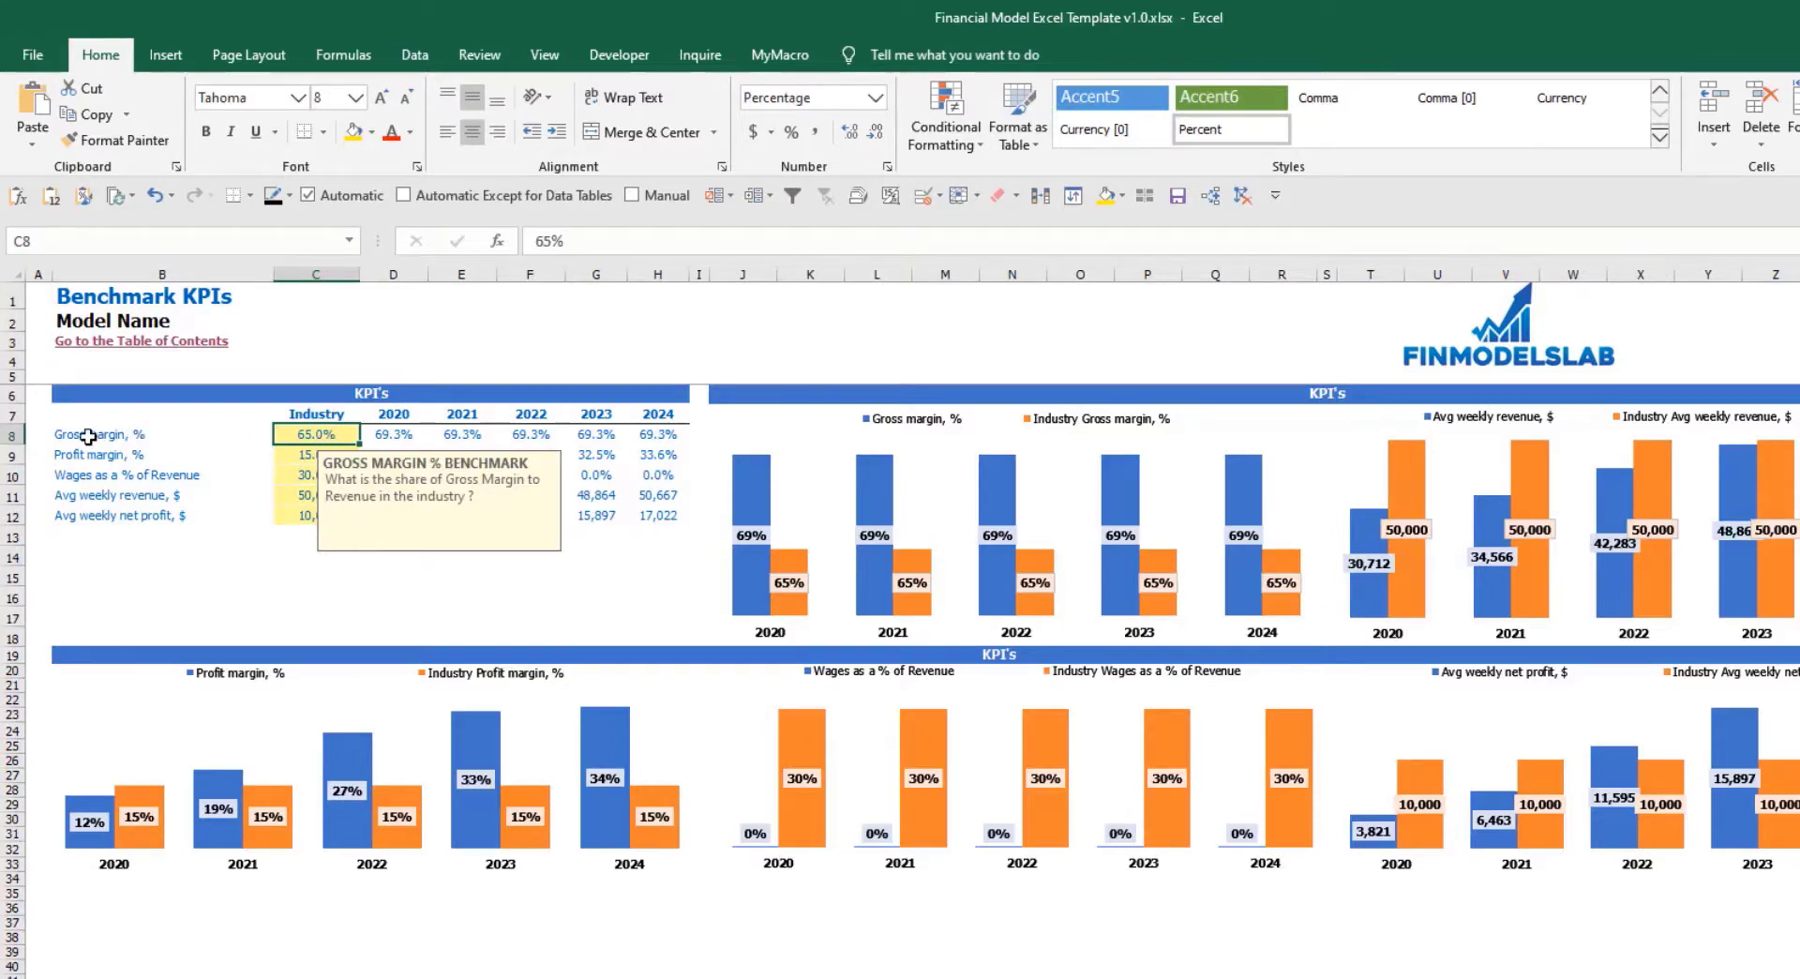
click(60, 433)
click(286, 434)
text(50)
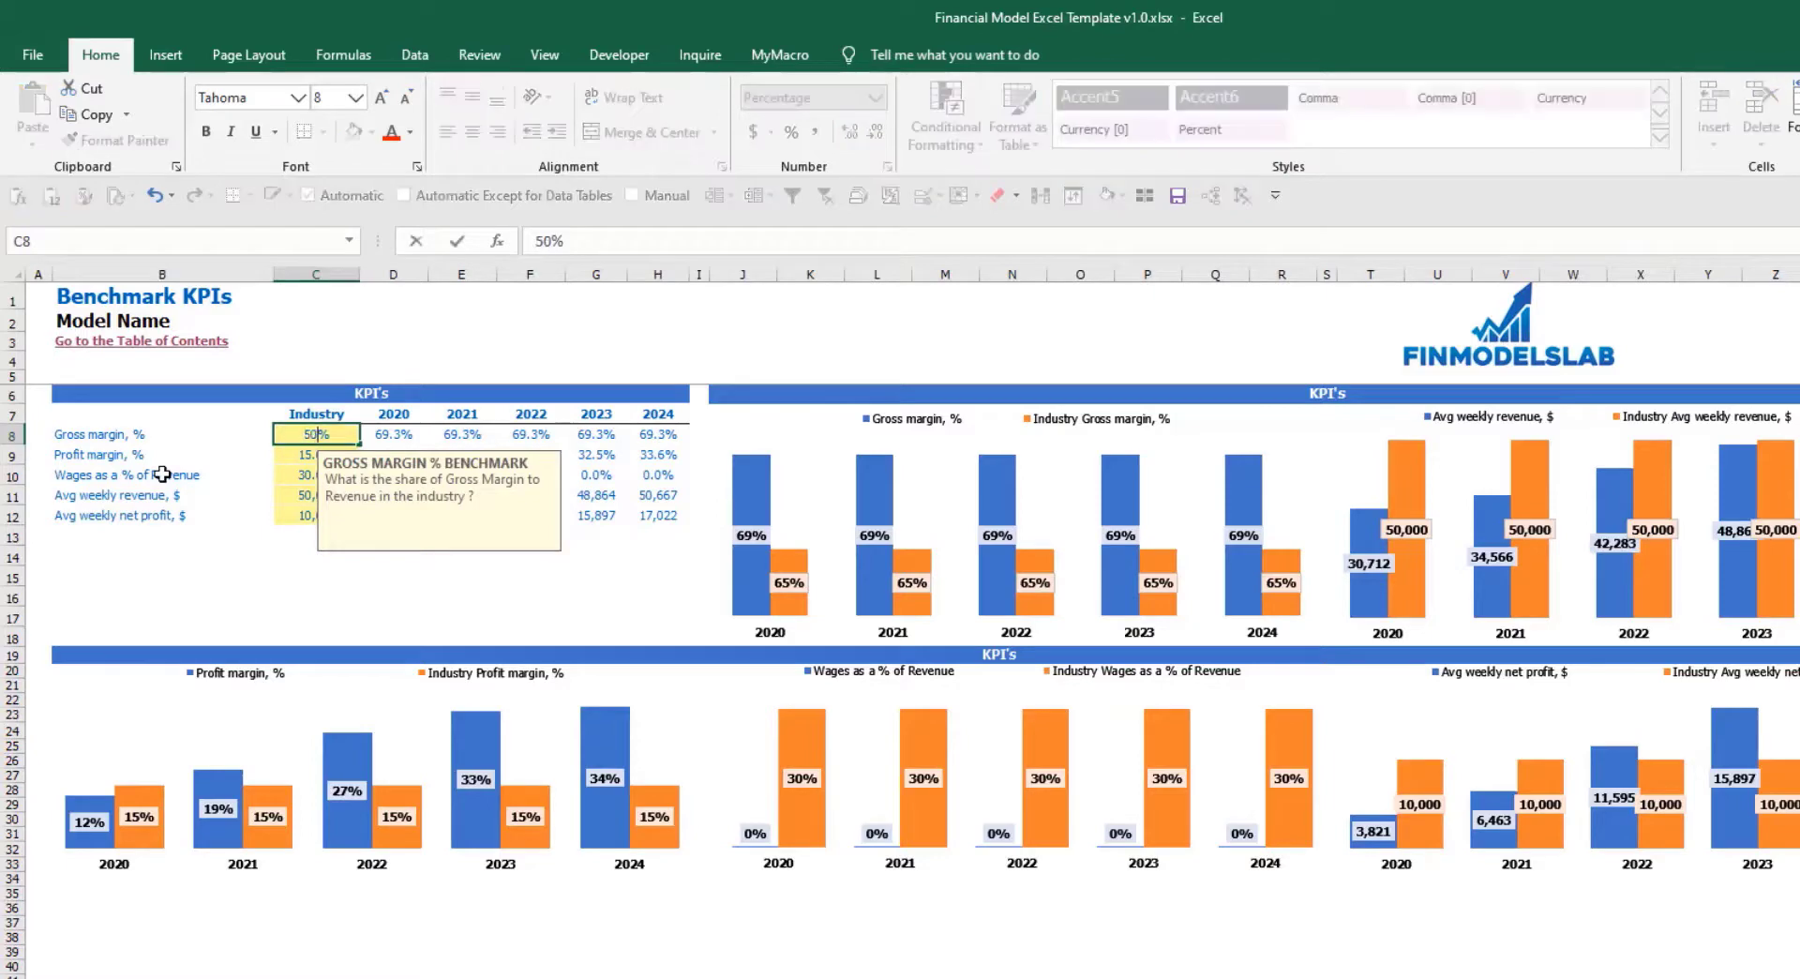
key(Return)
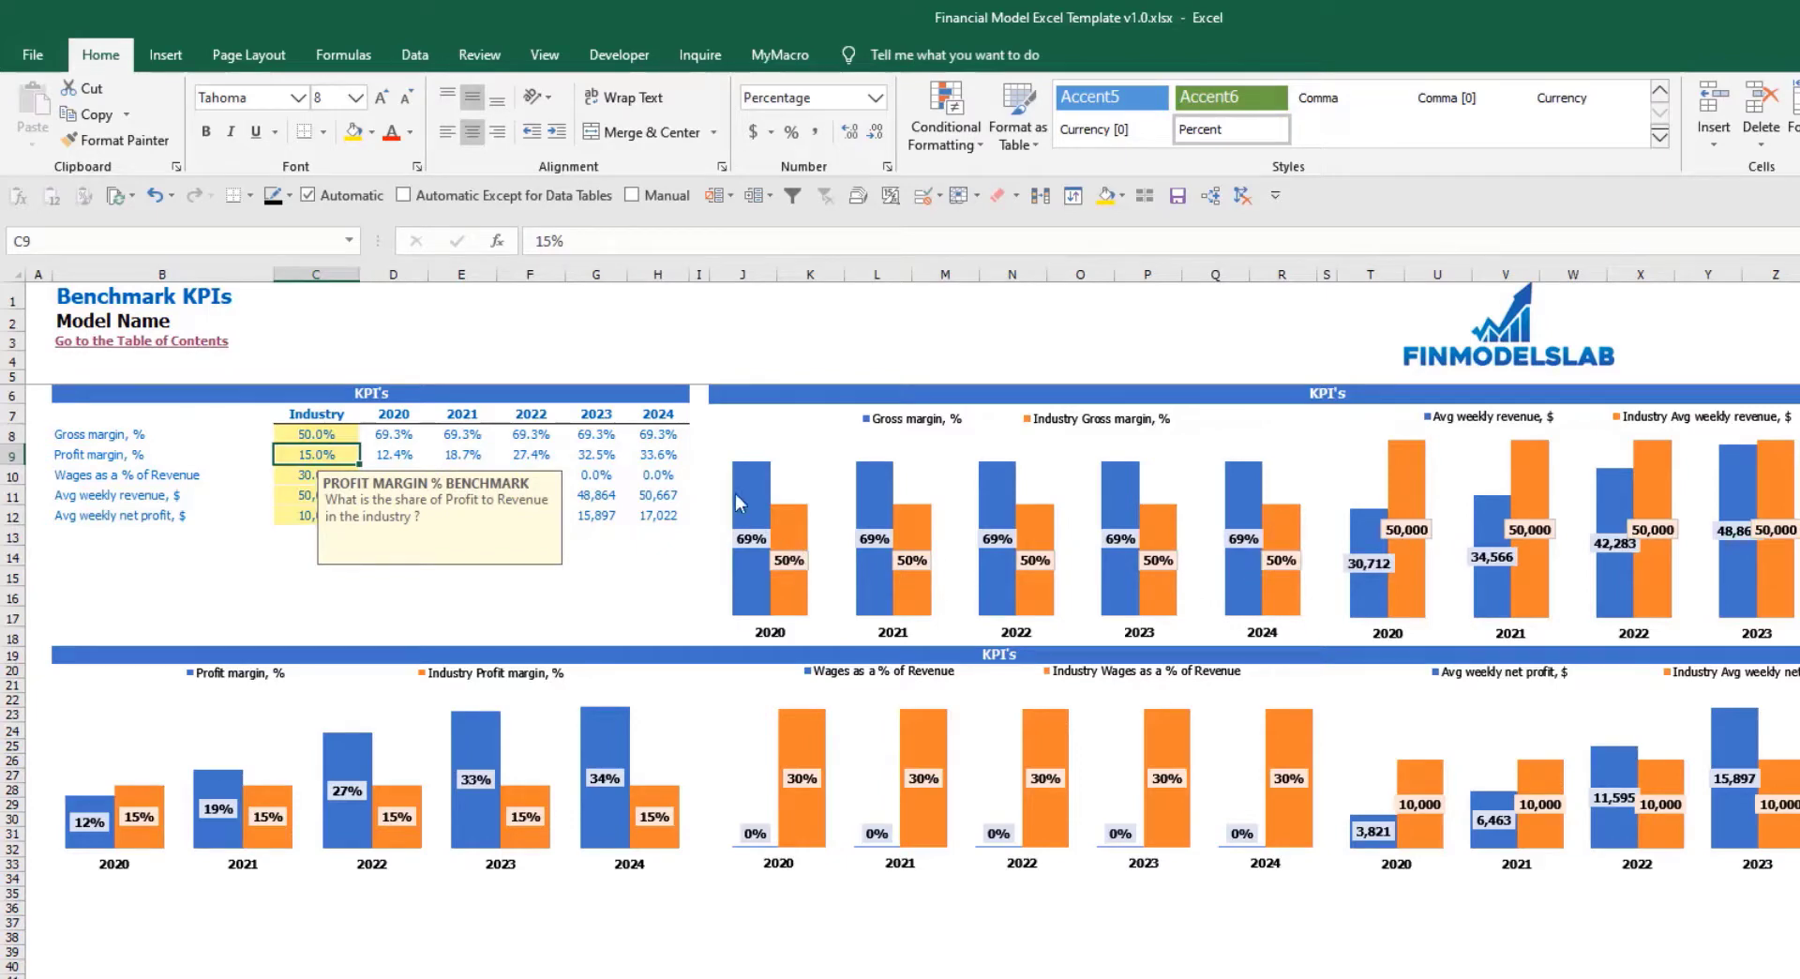
mouse_move(761, 520)
mouse_move(787, 581)
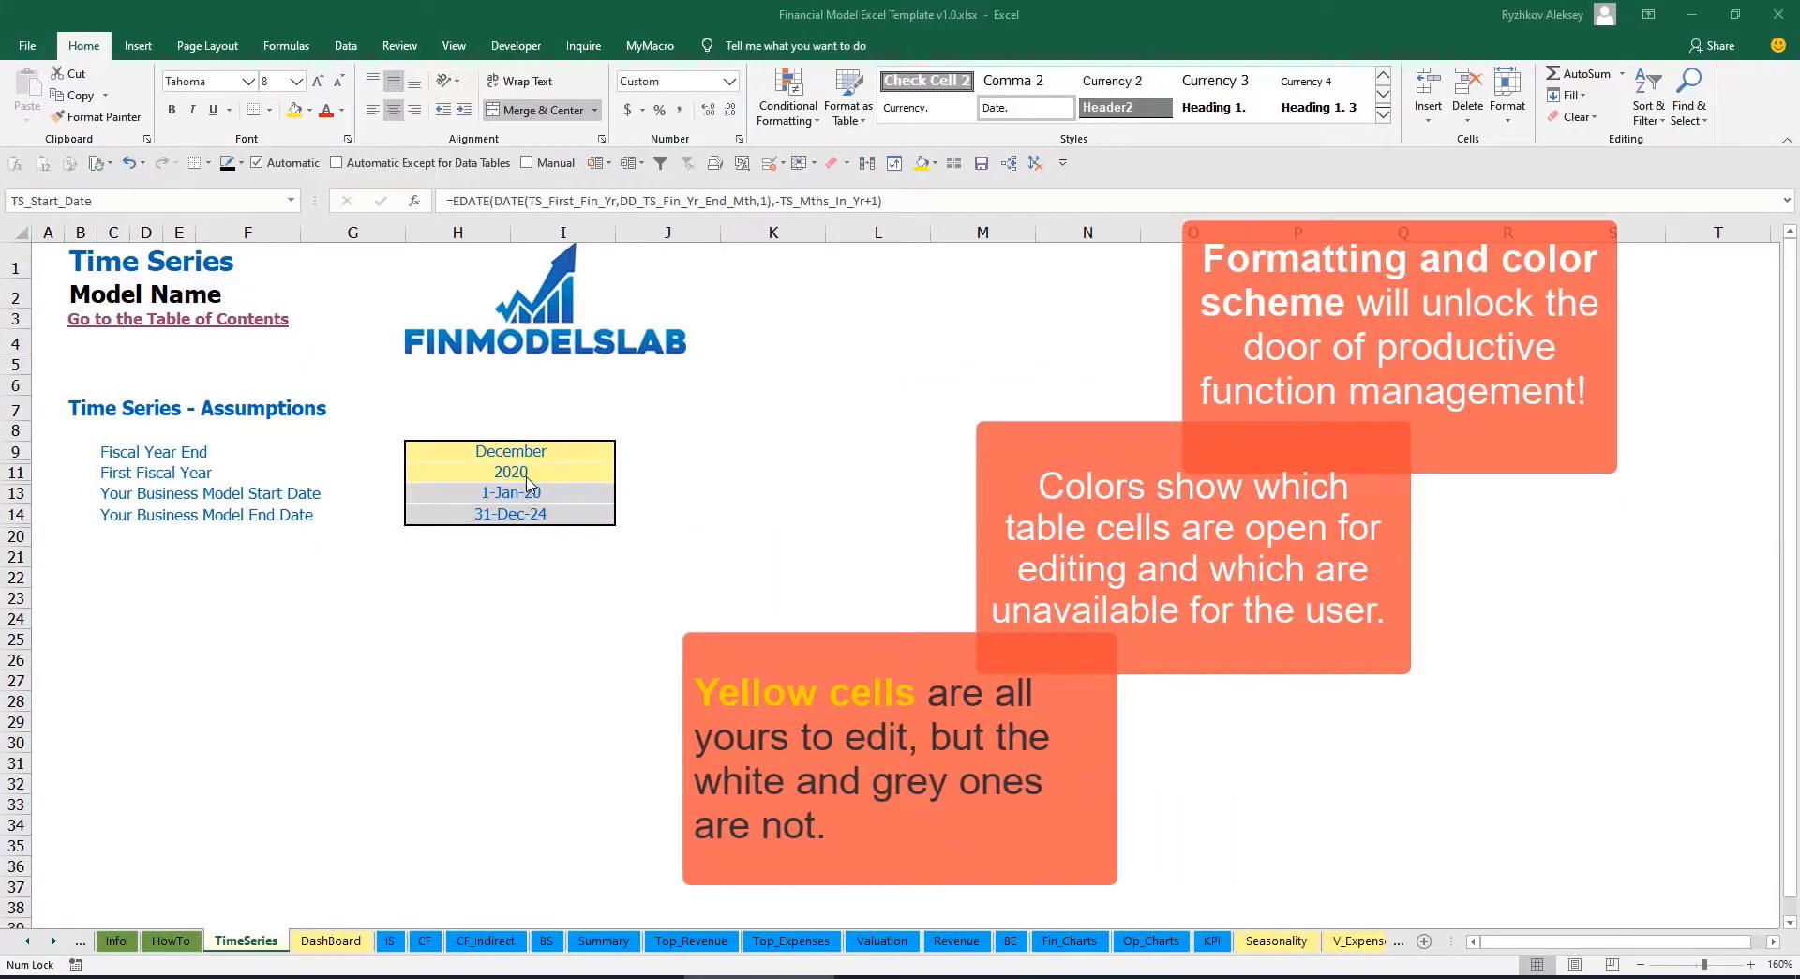
Look through the workbook's colour-coded sheets up to the last calculation sheets and back to the first ones.
drag(53, 941, 30, 949)
click(30, 949)
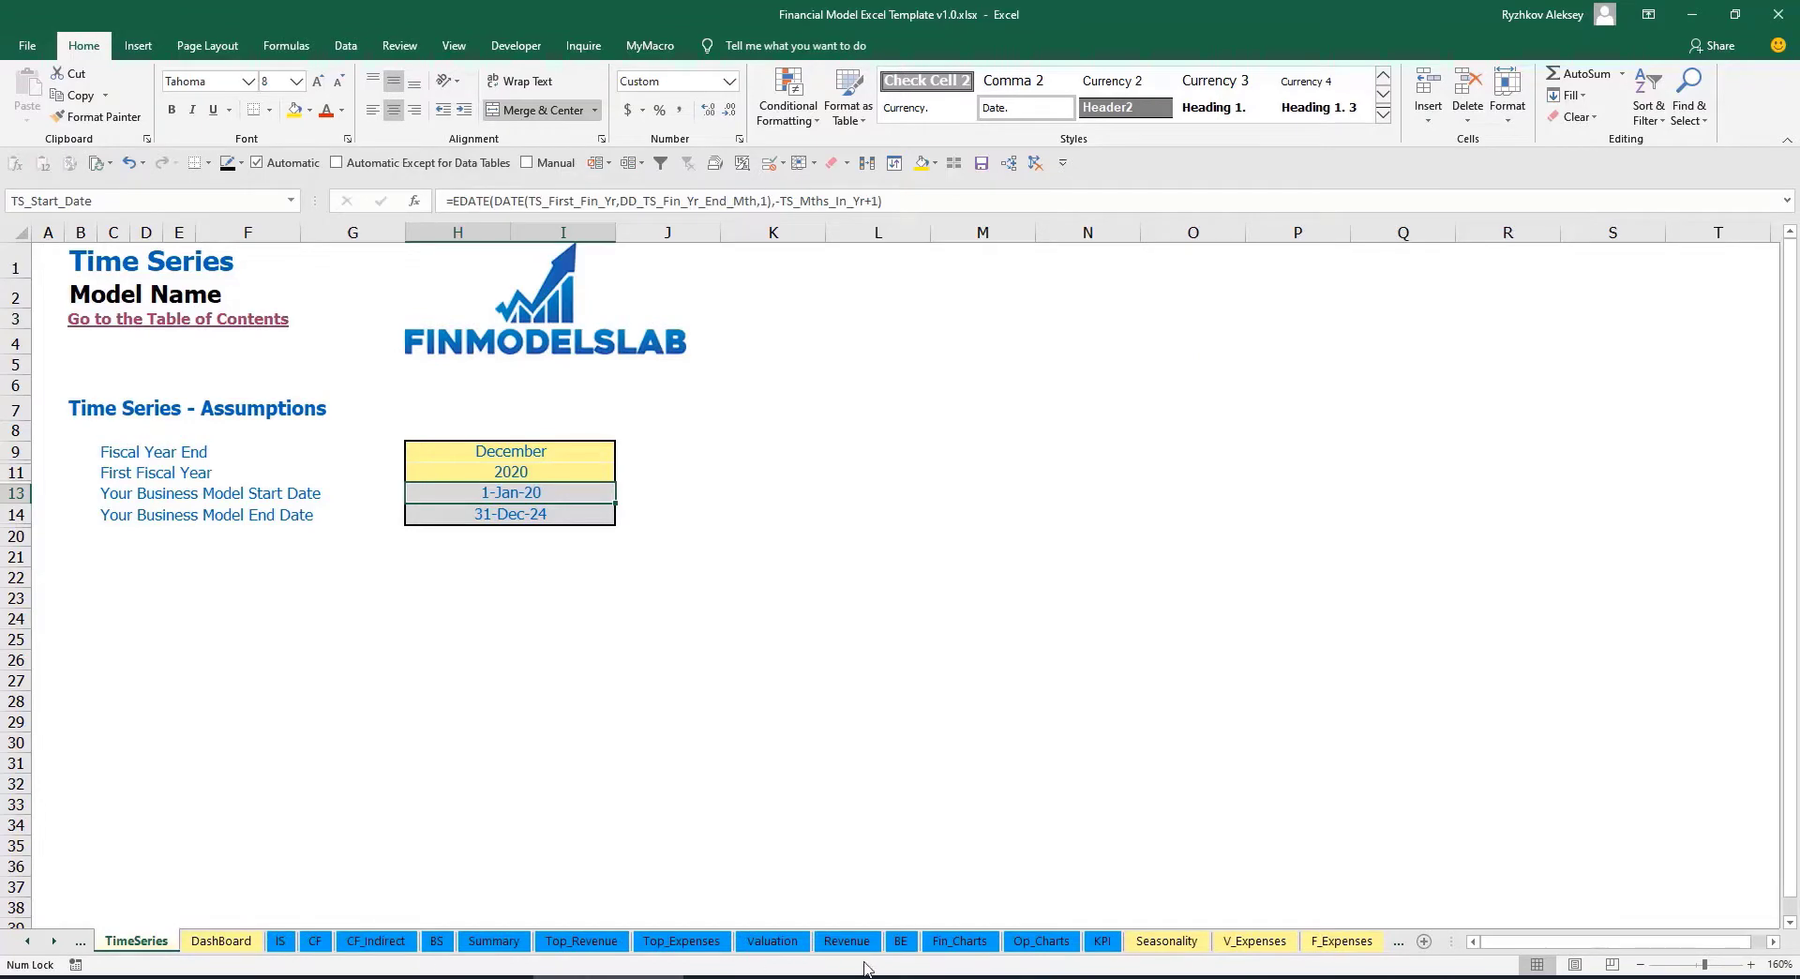
click(54, 941)
click(53, 941)
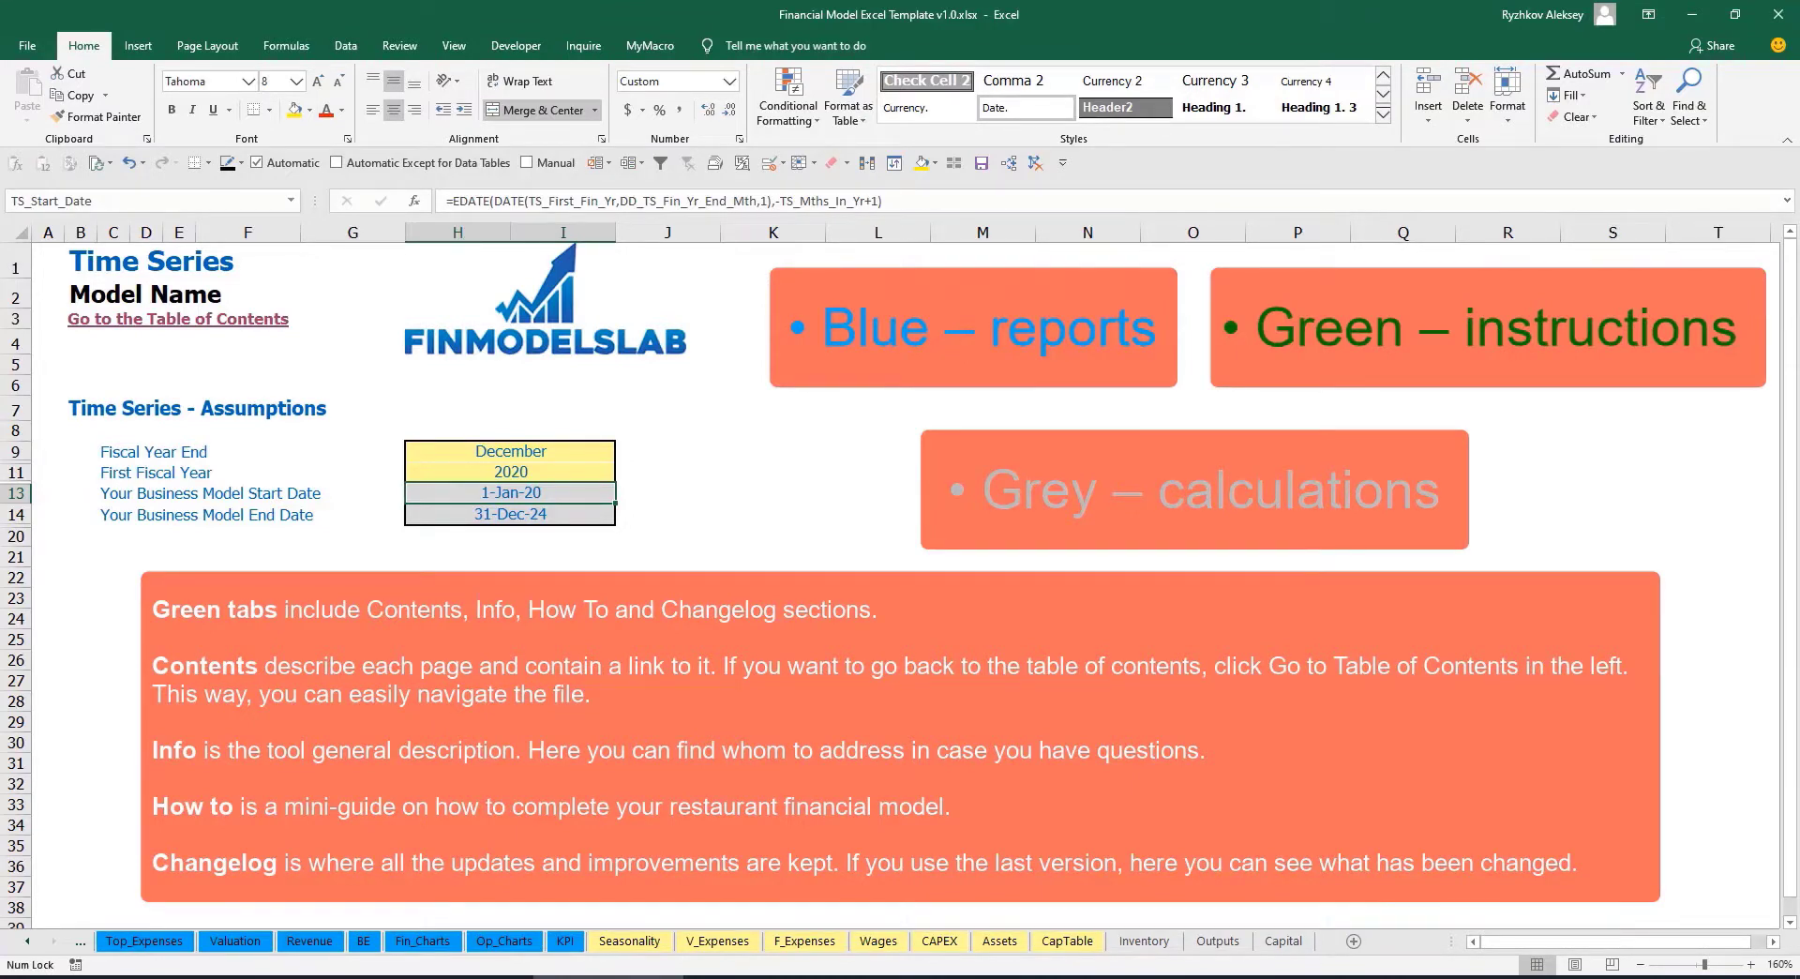
click(27, 941)
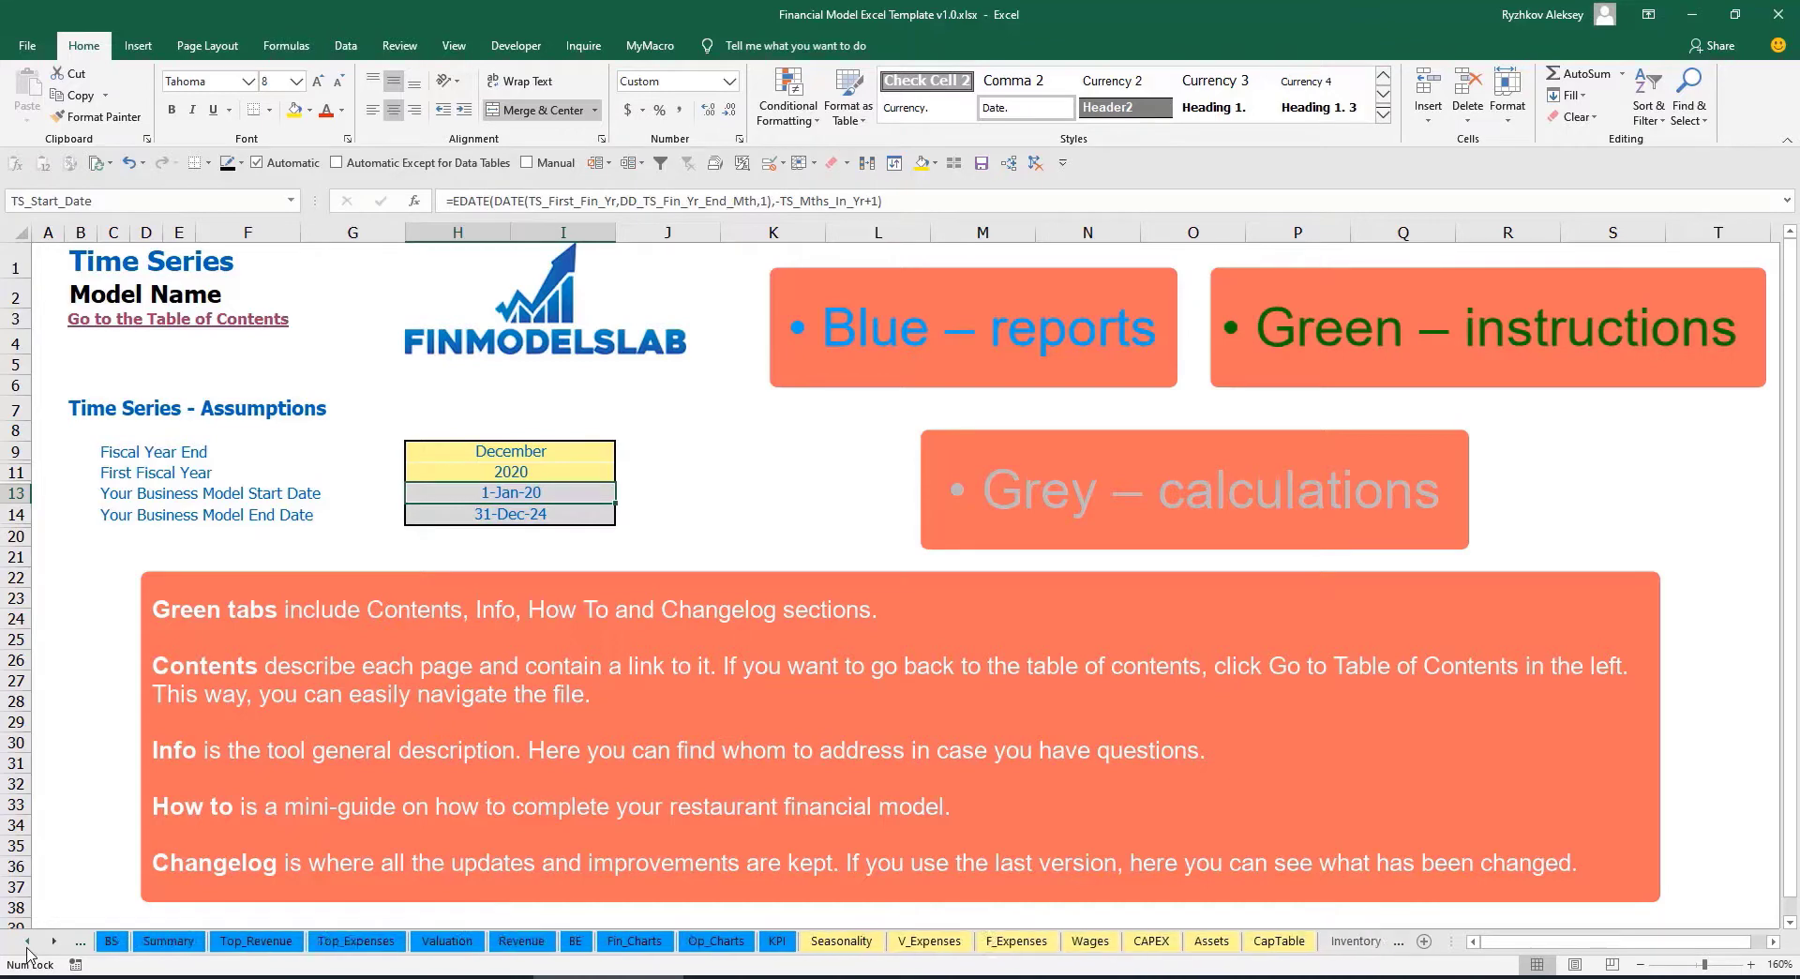
click(27, 941)
click(28, 941)
click(28, 941)
click(27, 941)
click(27, 941)
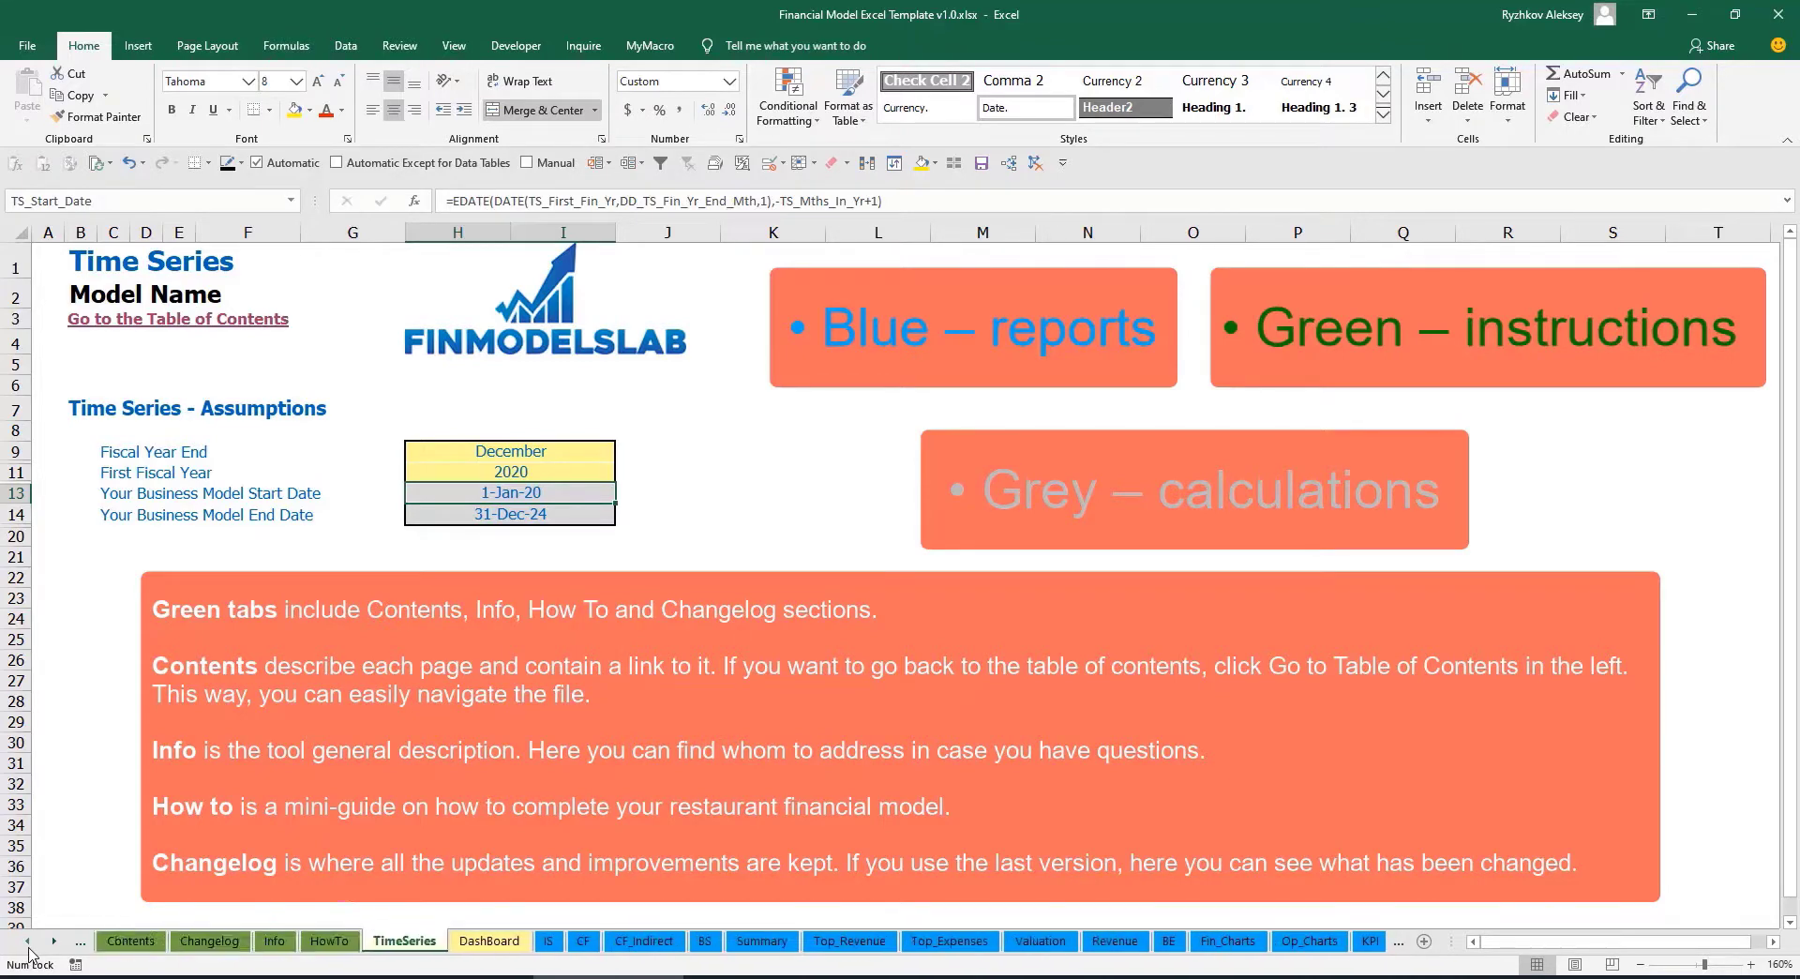
click(28, 941)
click(27, 941)
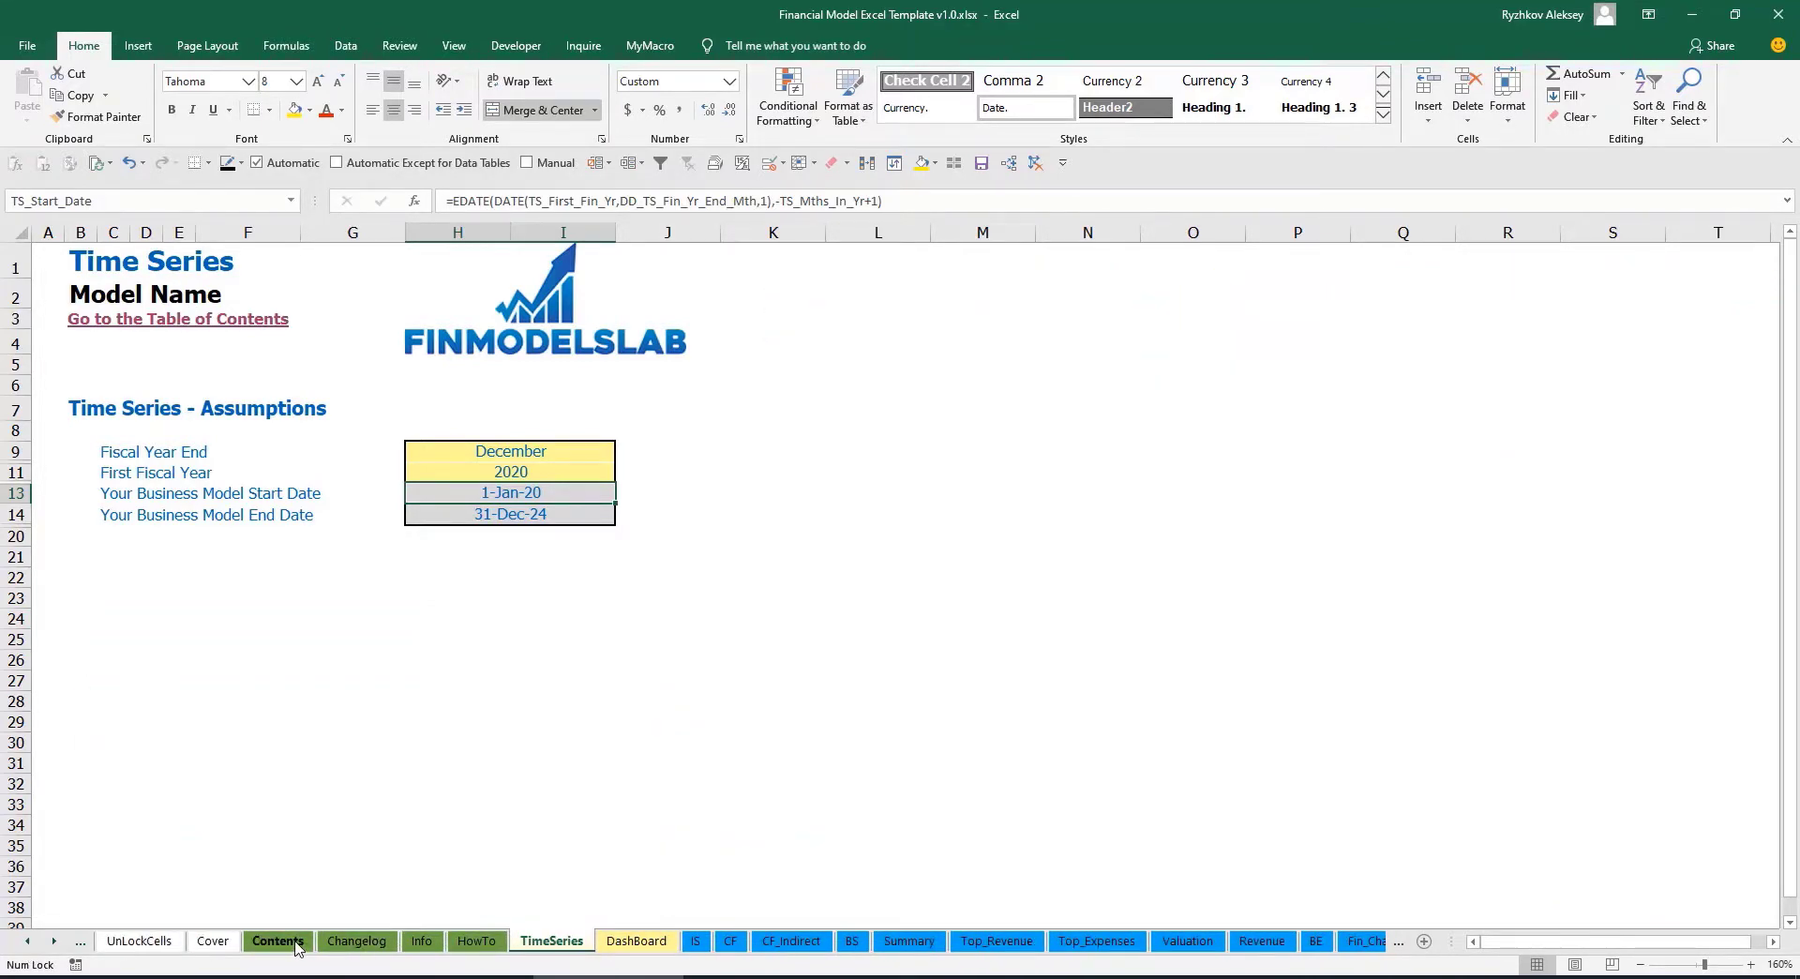
From the Contents sheet, open the Financial Statements Summary and return to the Table of Contents.
click(278, 942)
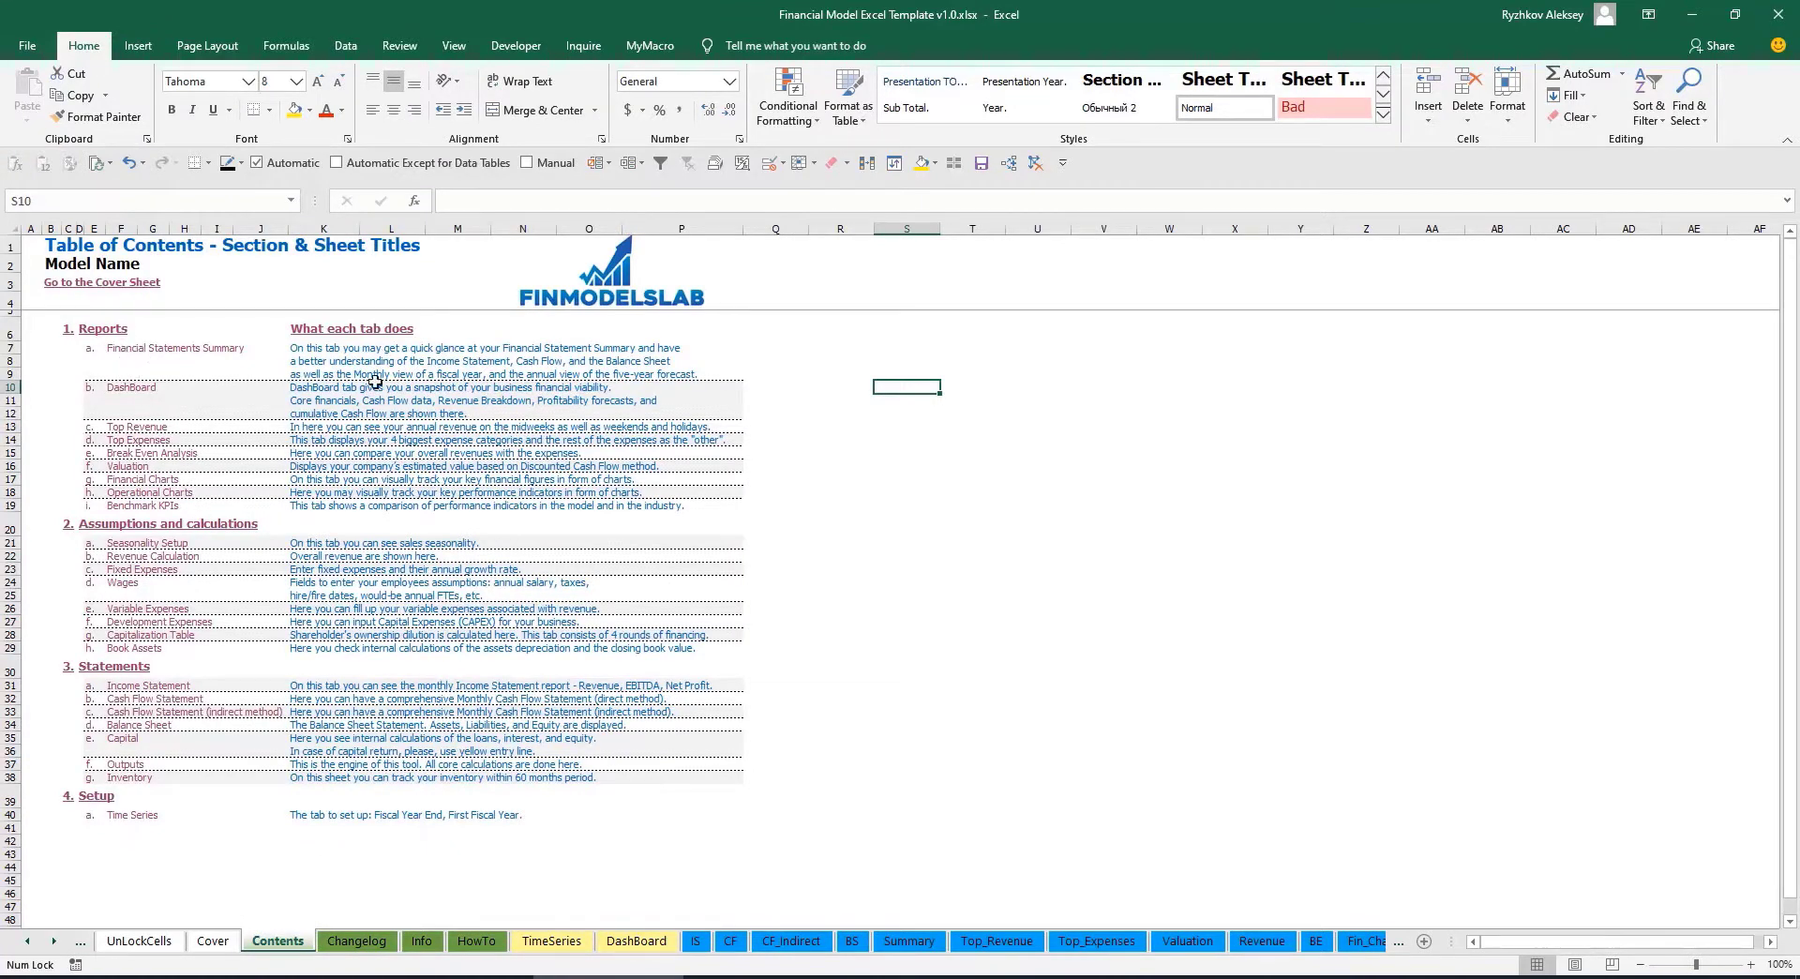
click(164, 355)
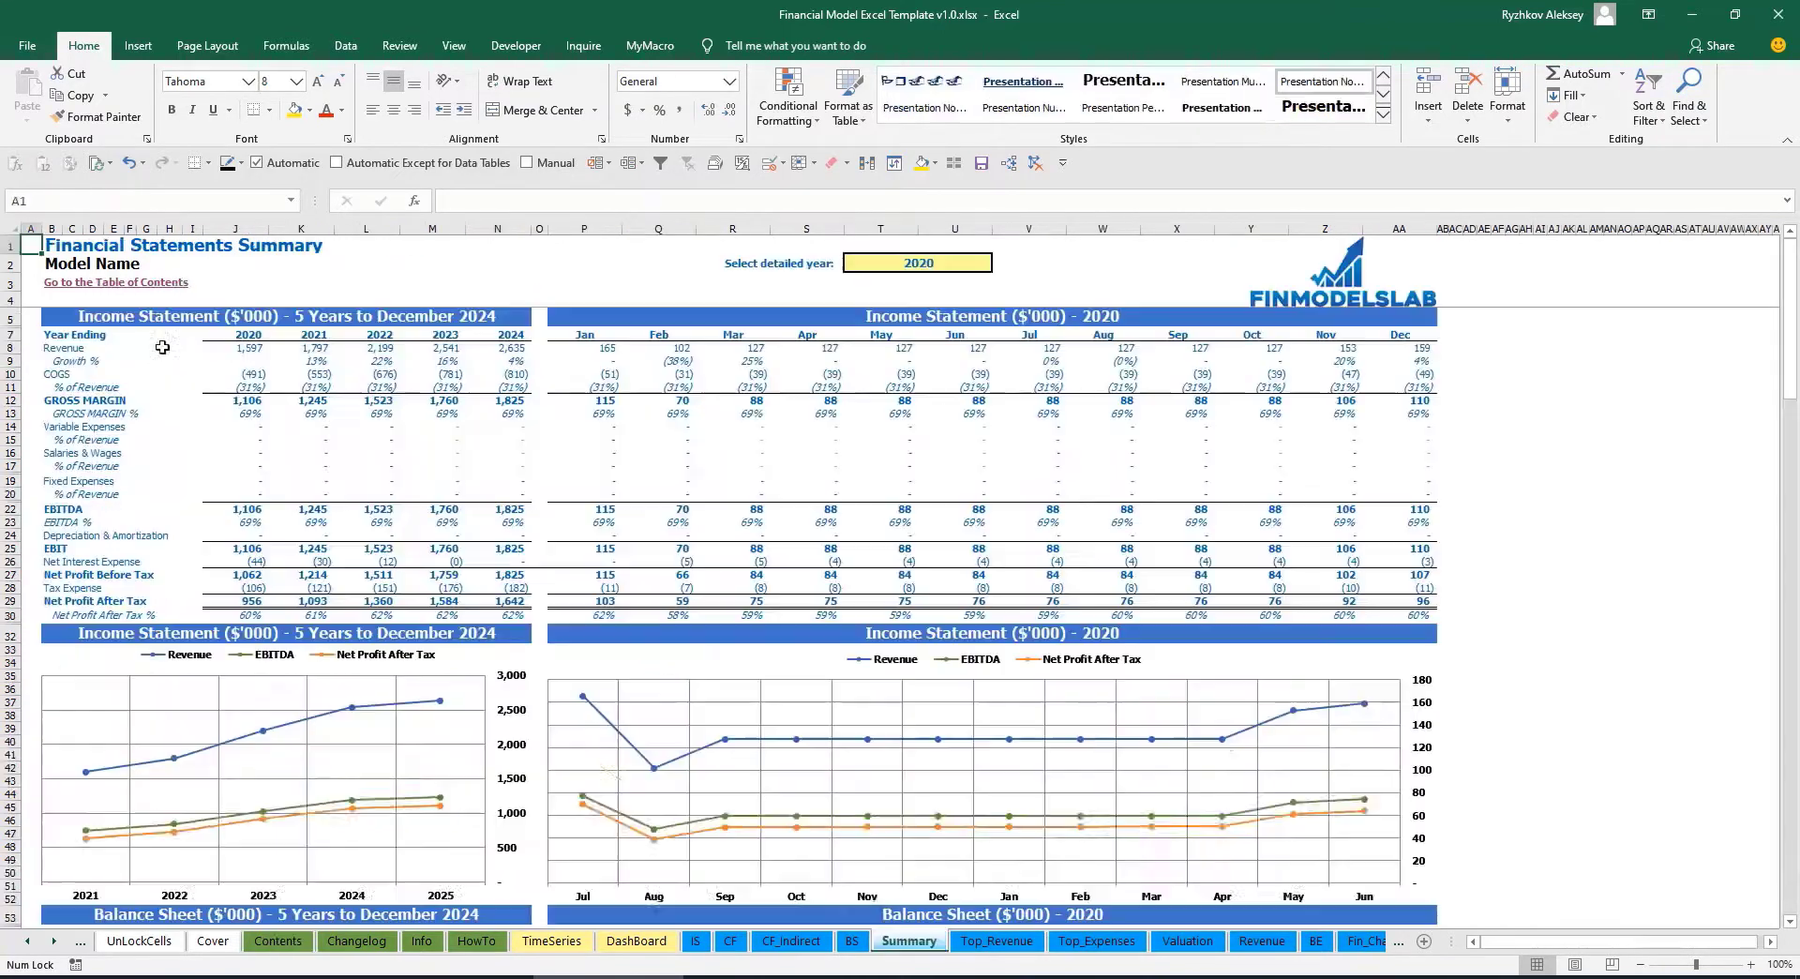
click(58, 284)
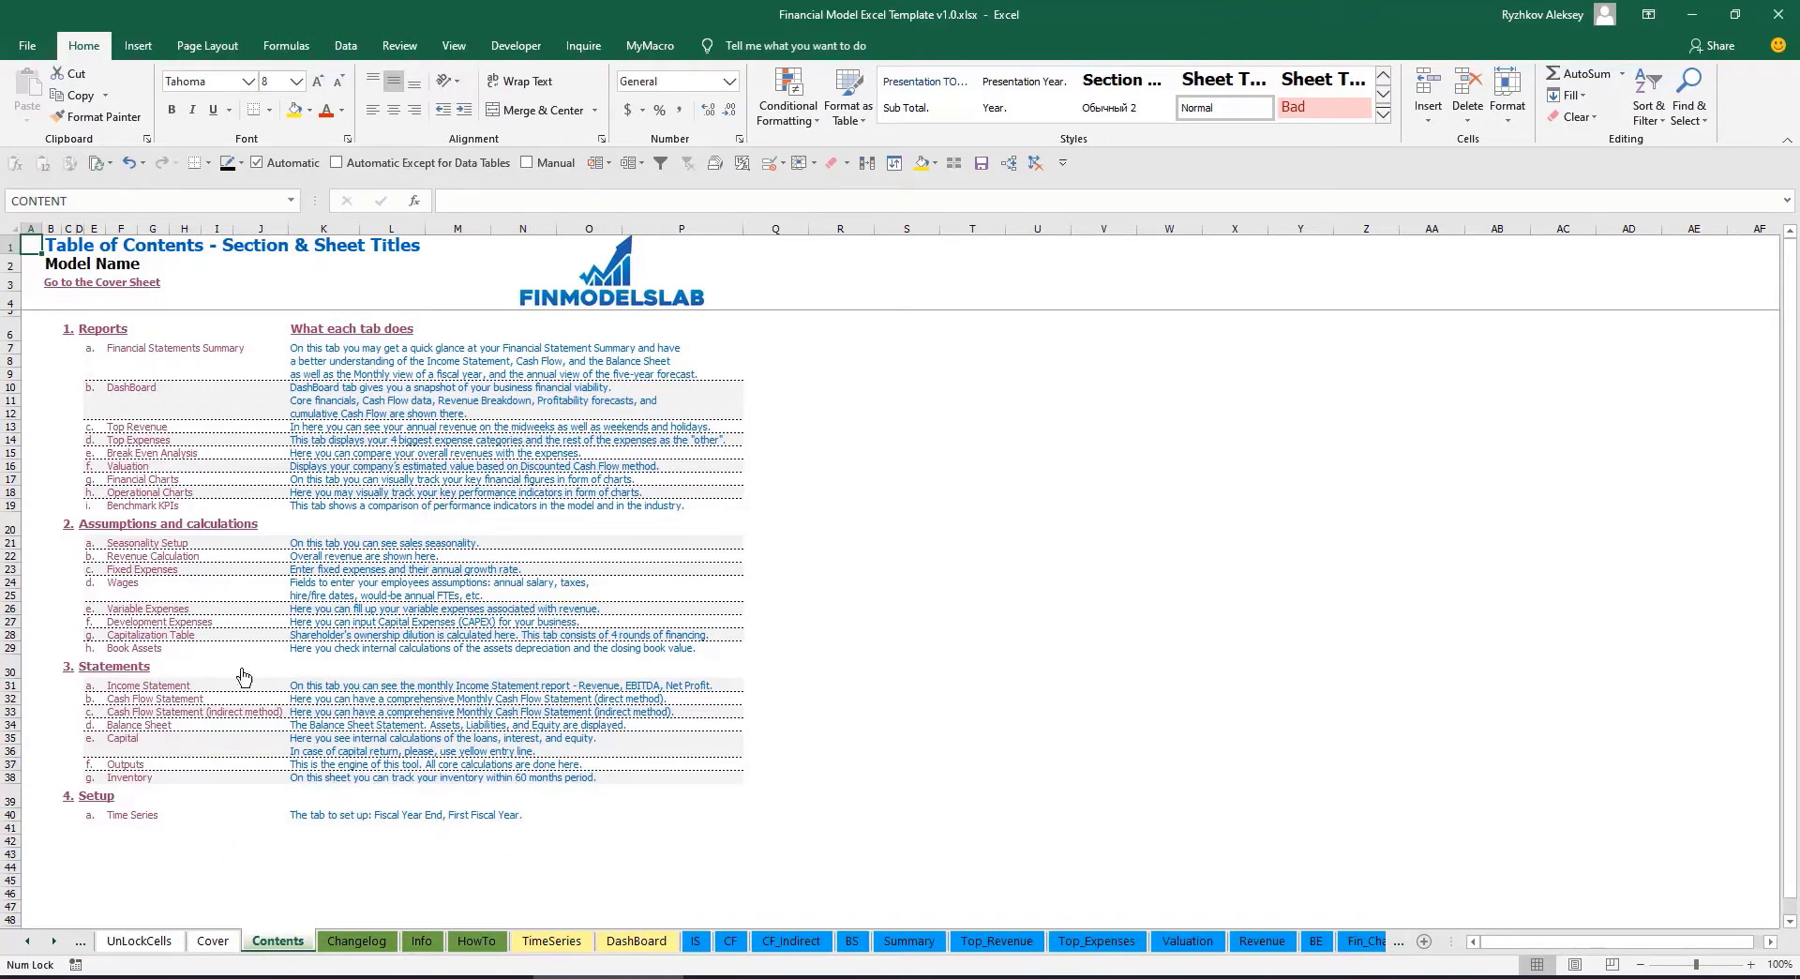
On the HowTo sheet, read the guide from the Overall Business Model Principles down to the Book Assets section.
click(476, 941)
scroll(197, 596, up, 15)
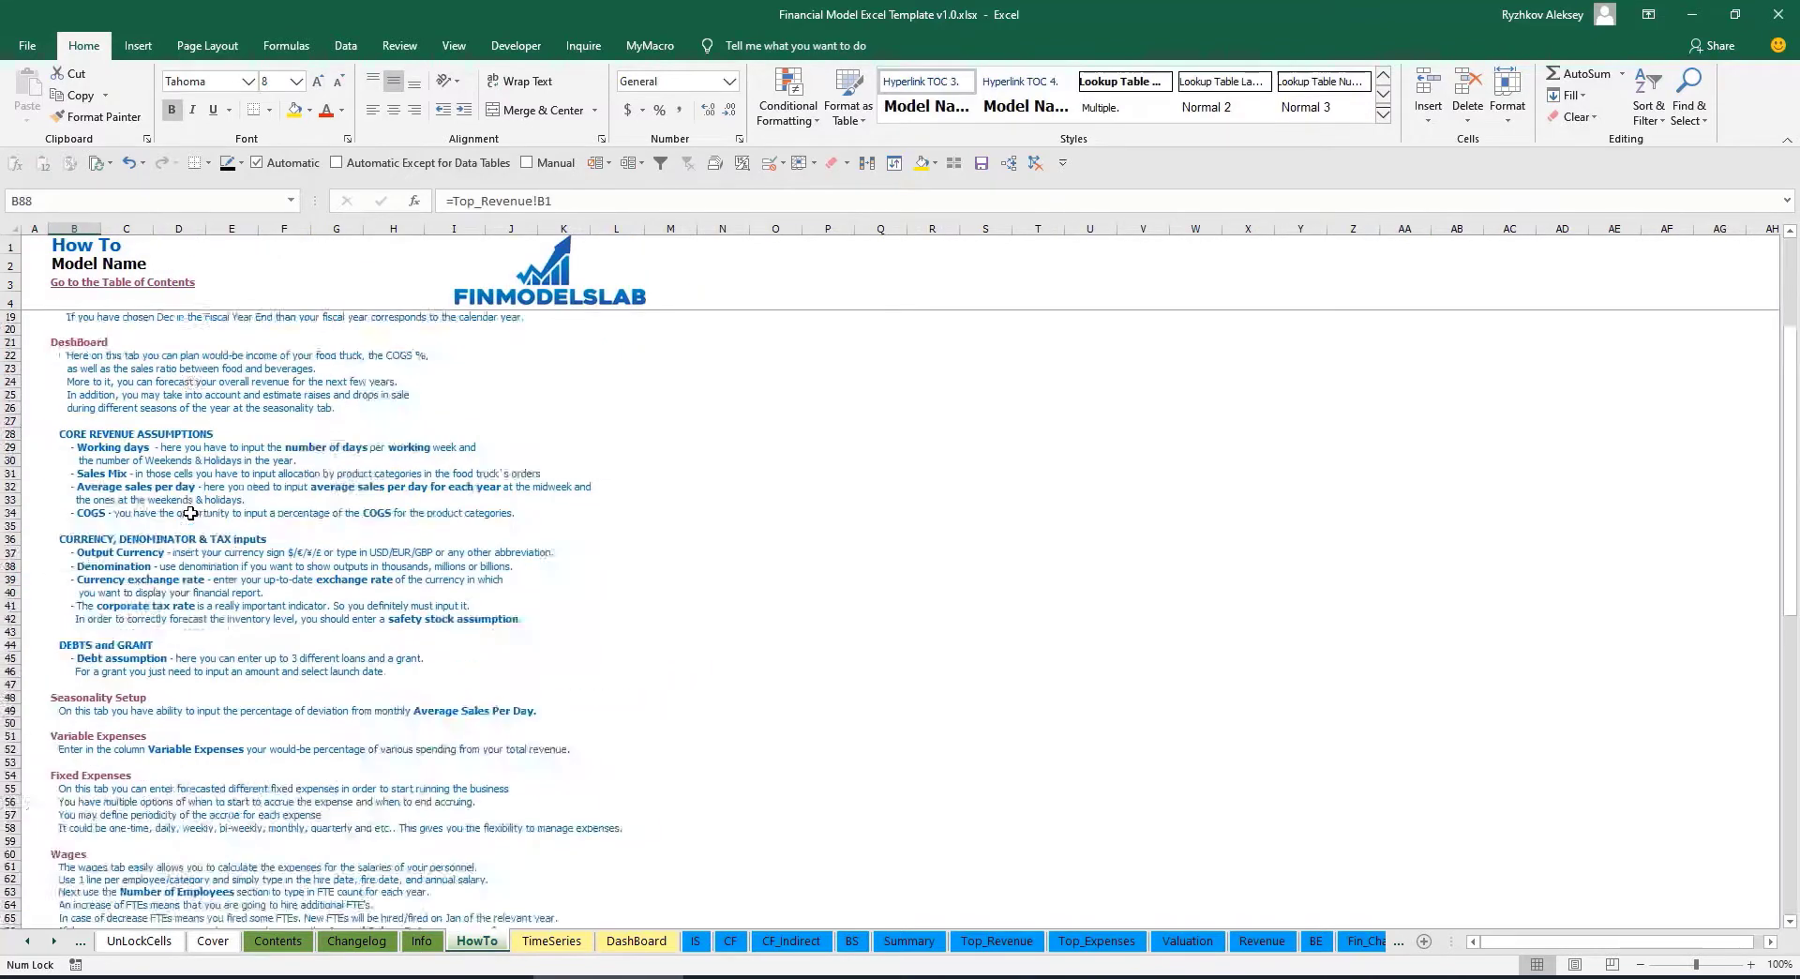
scroll(141, 459, up, 5)
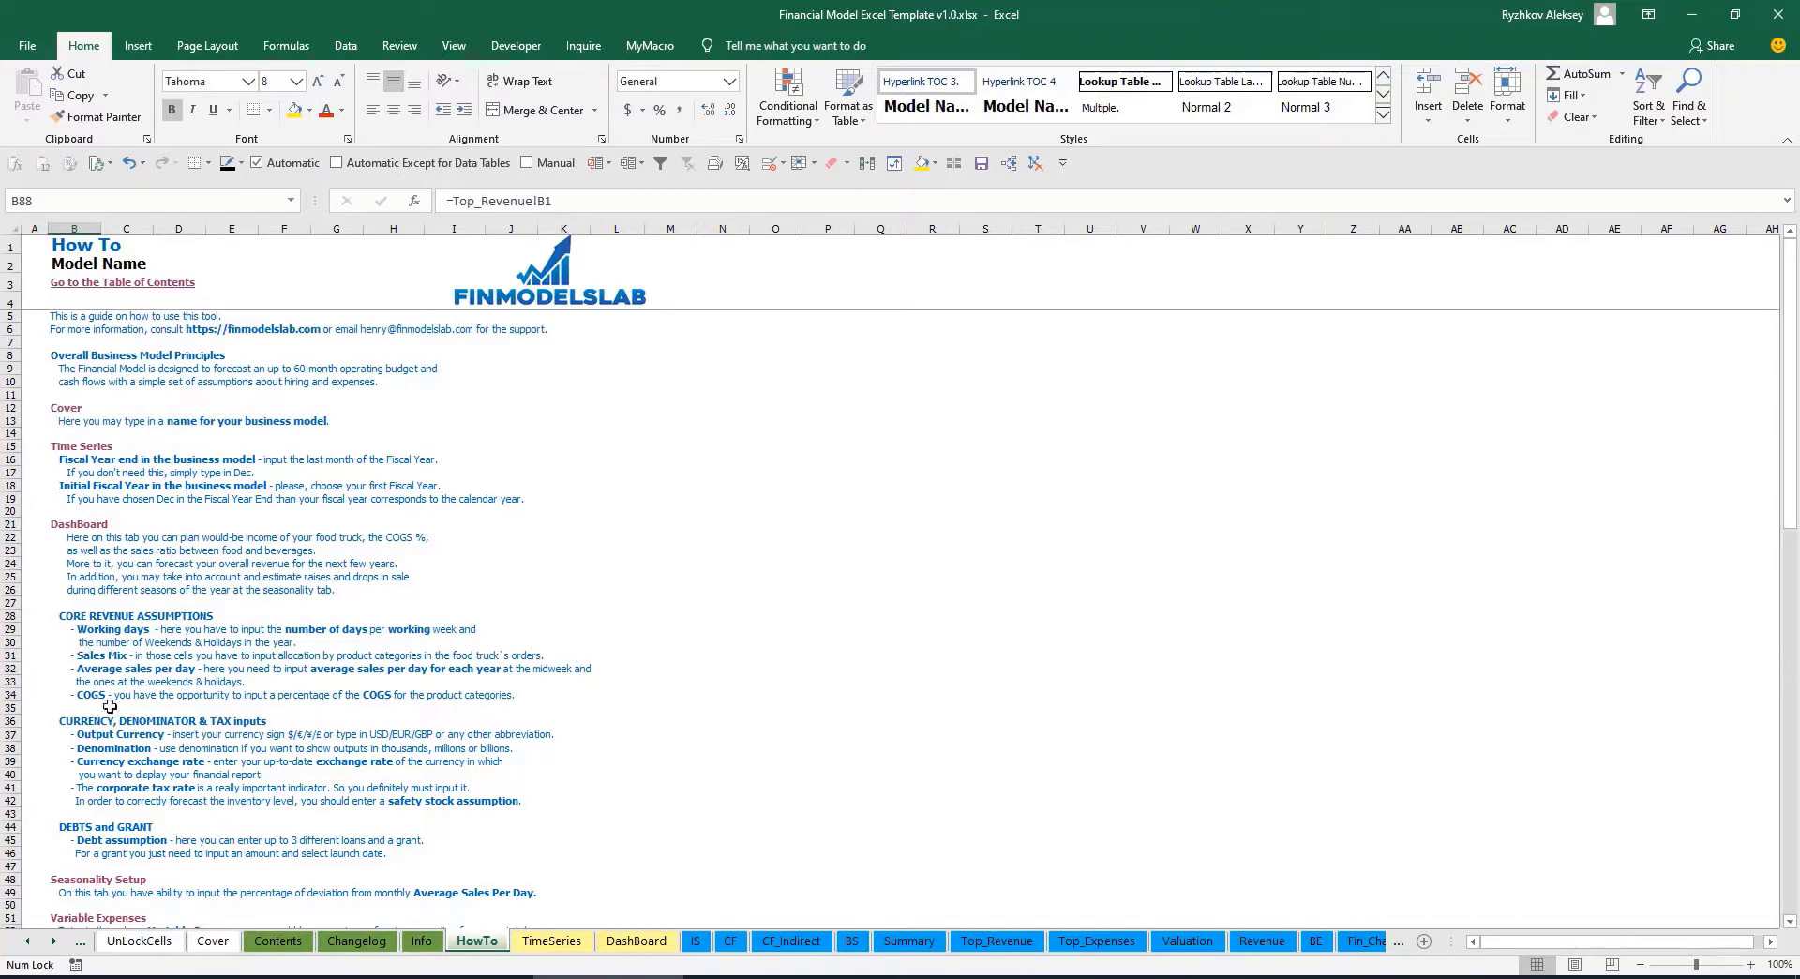
scroll(86, 626, down, 3)
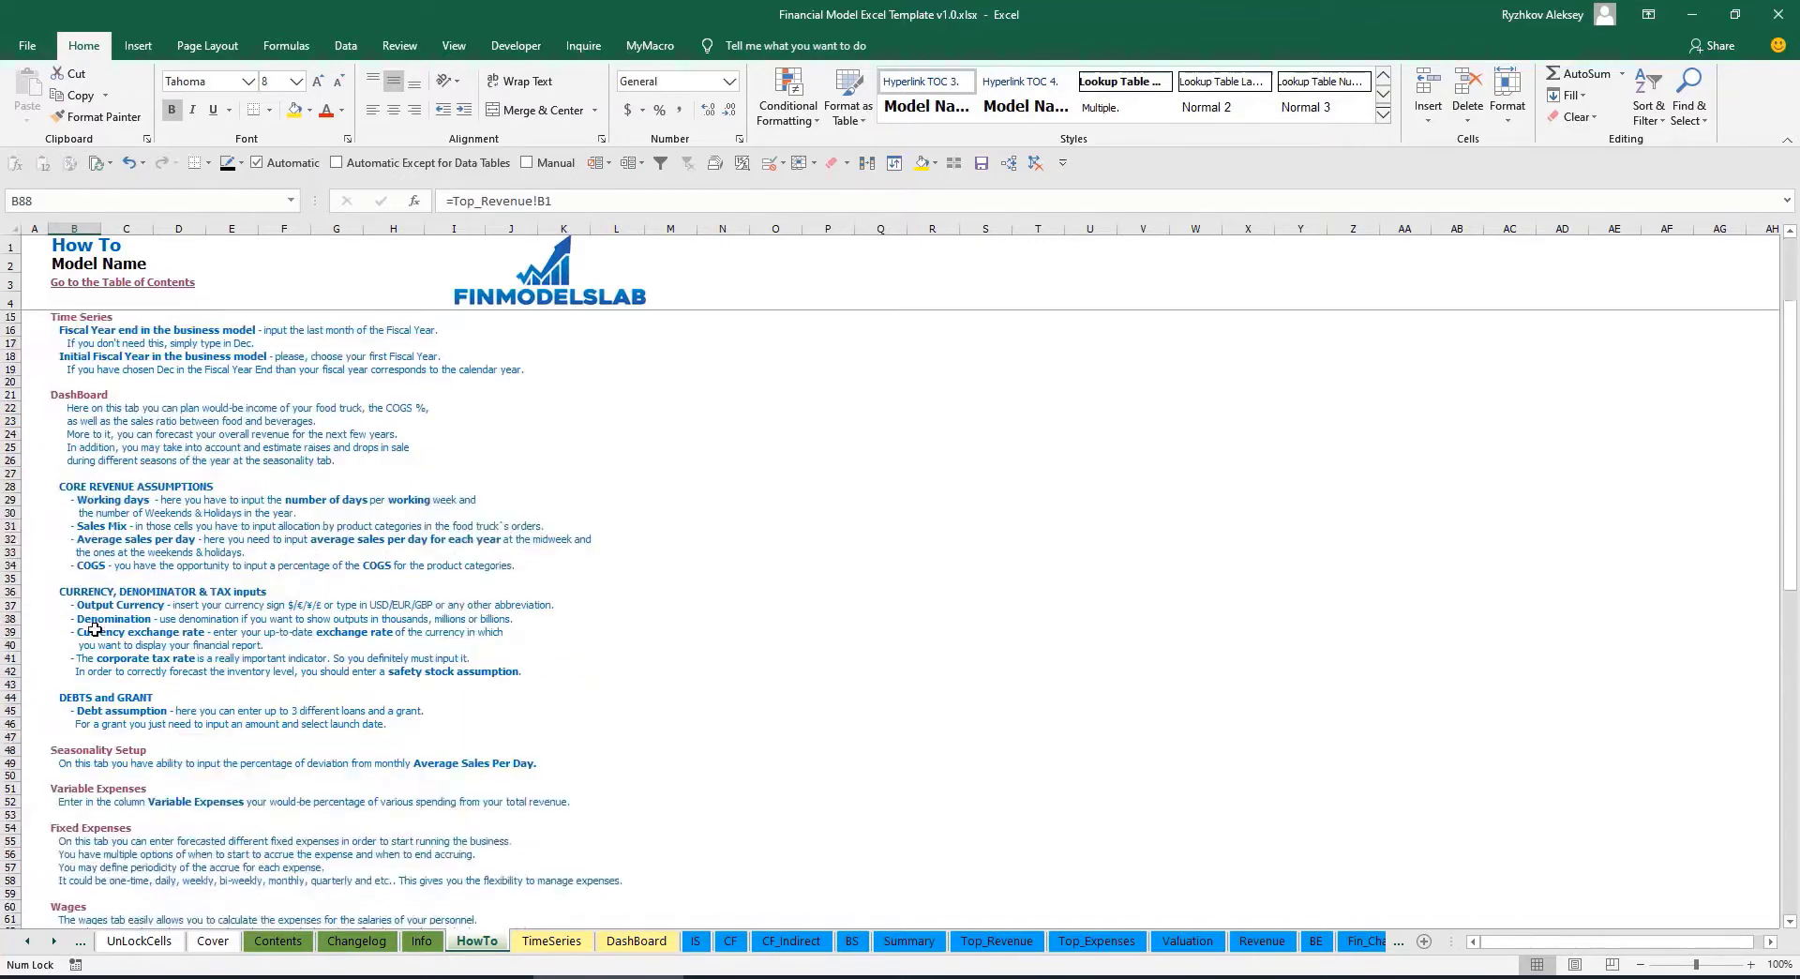
scroll(105, 698, down, 6)
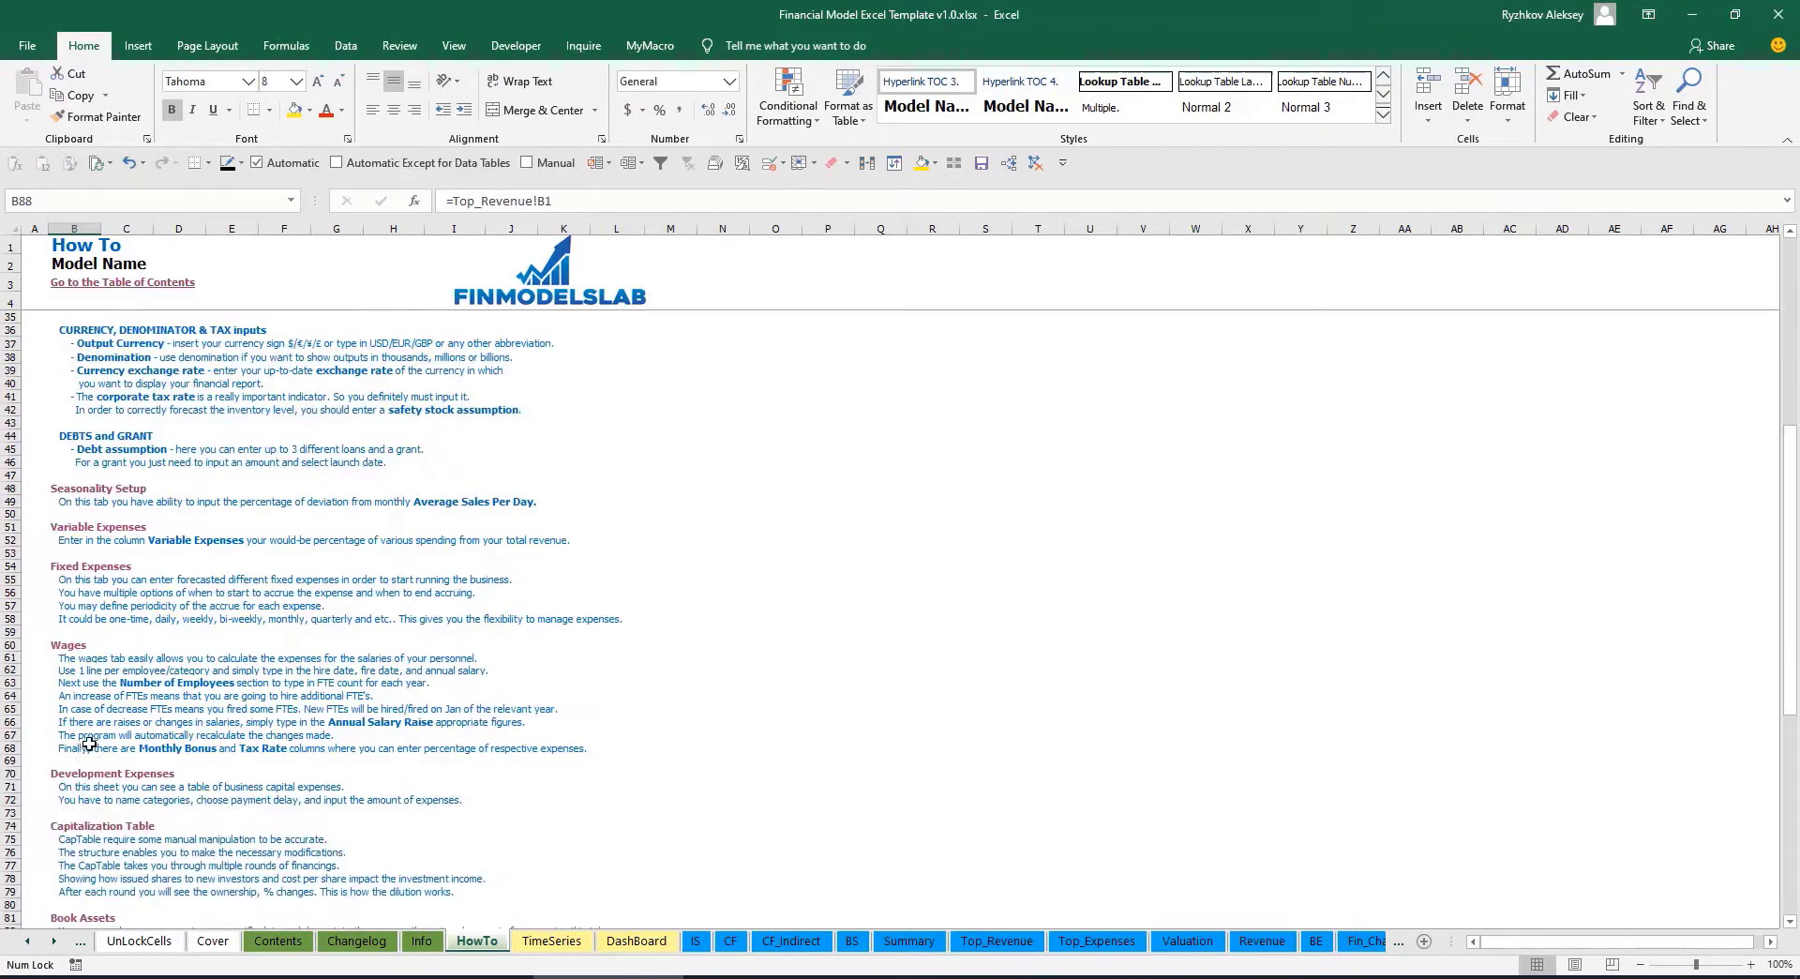
scroll(85, 745, down, 3)
scroll(95, 629, up, 13)
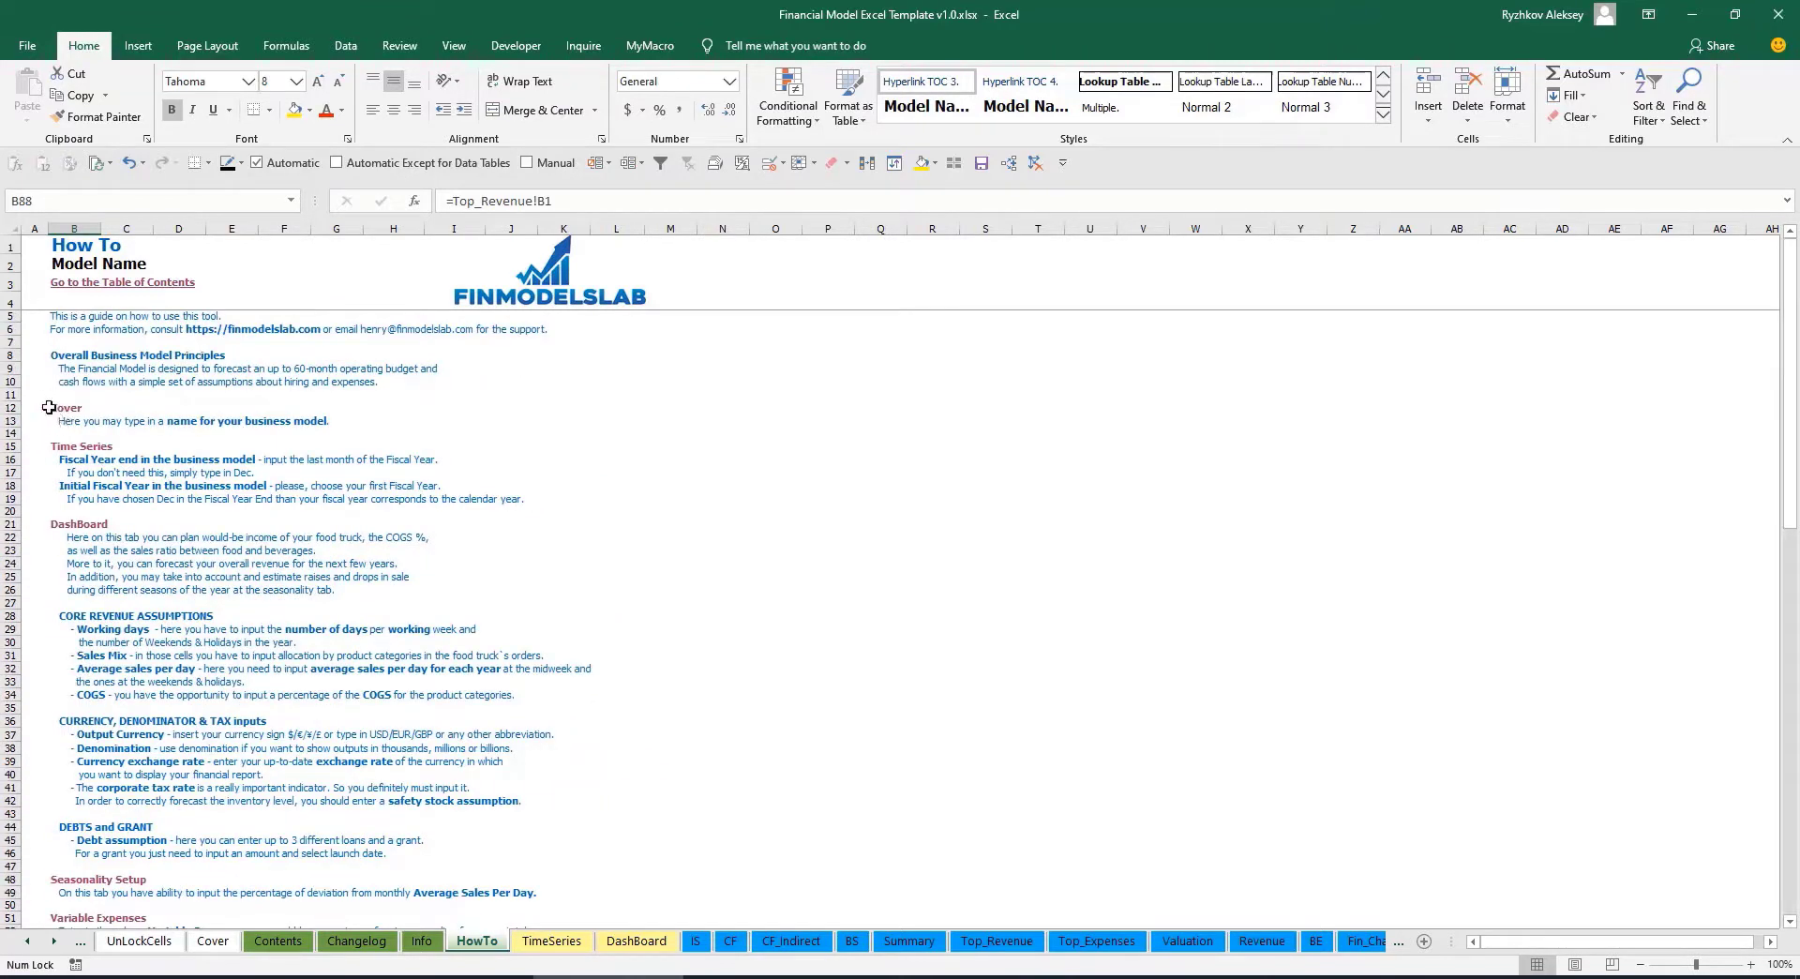
scroll(71, 547, down, 10)
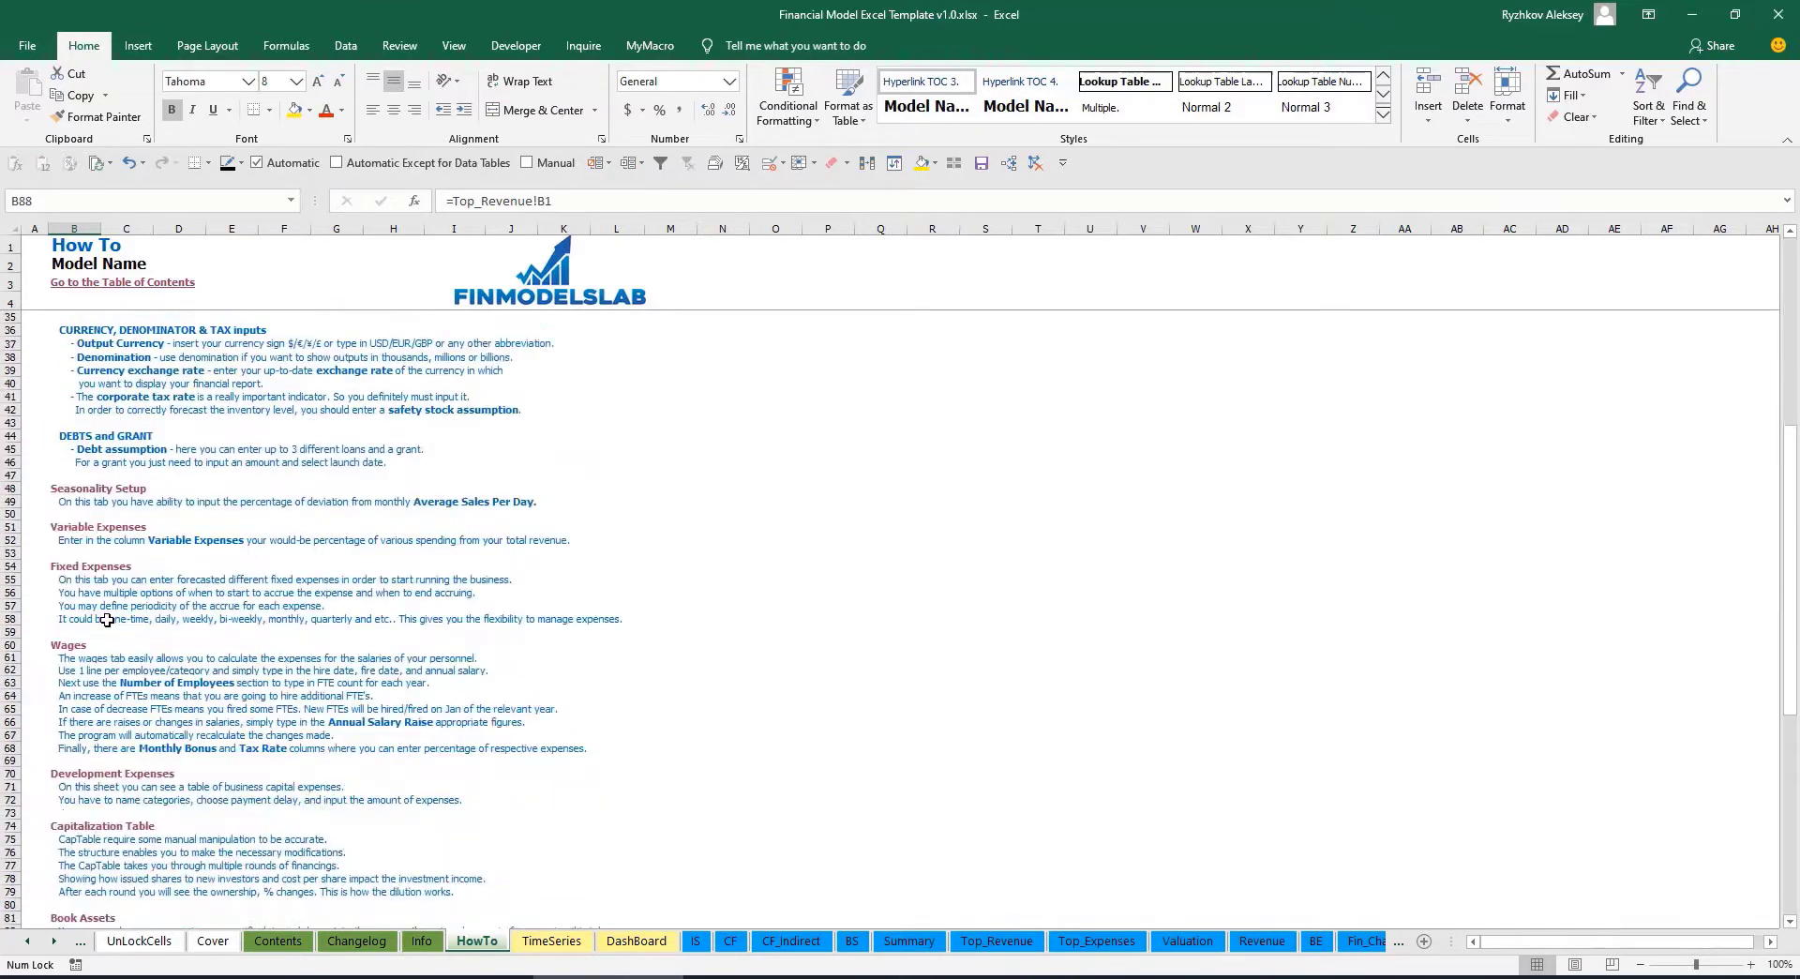
scroll(84, 536, down, 3)
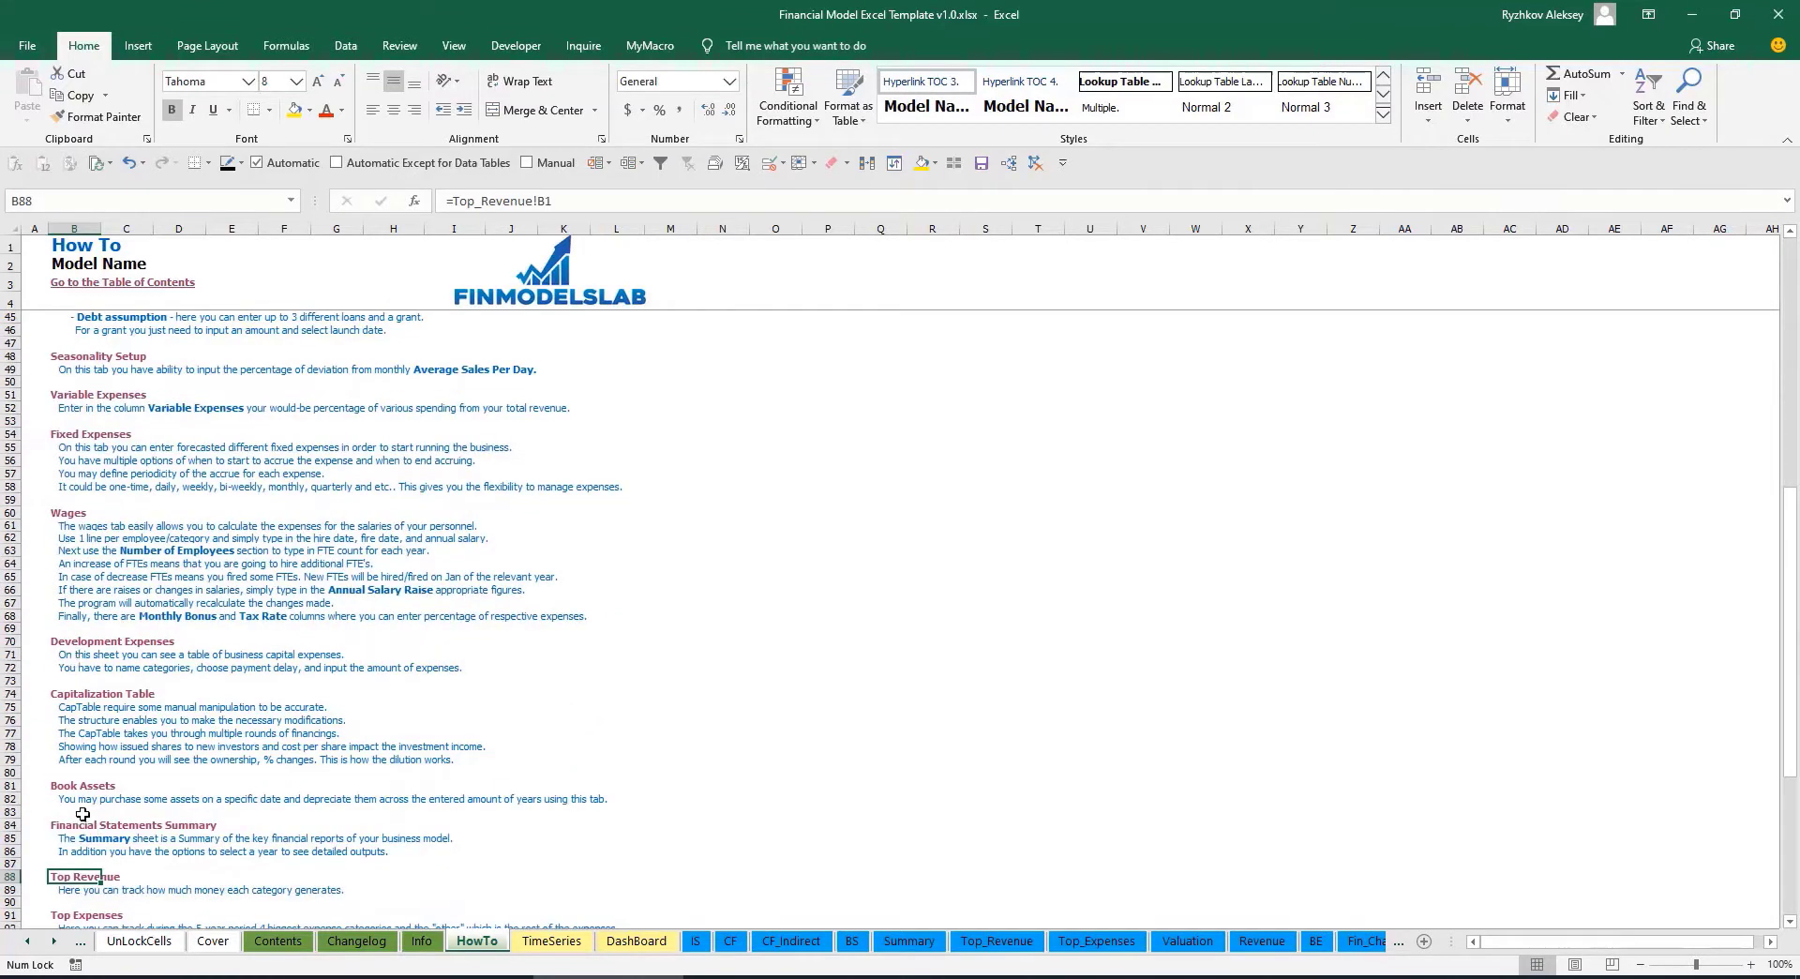
click(60, 786)
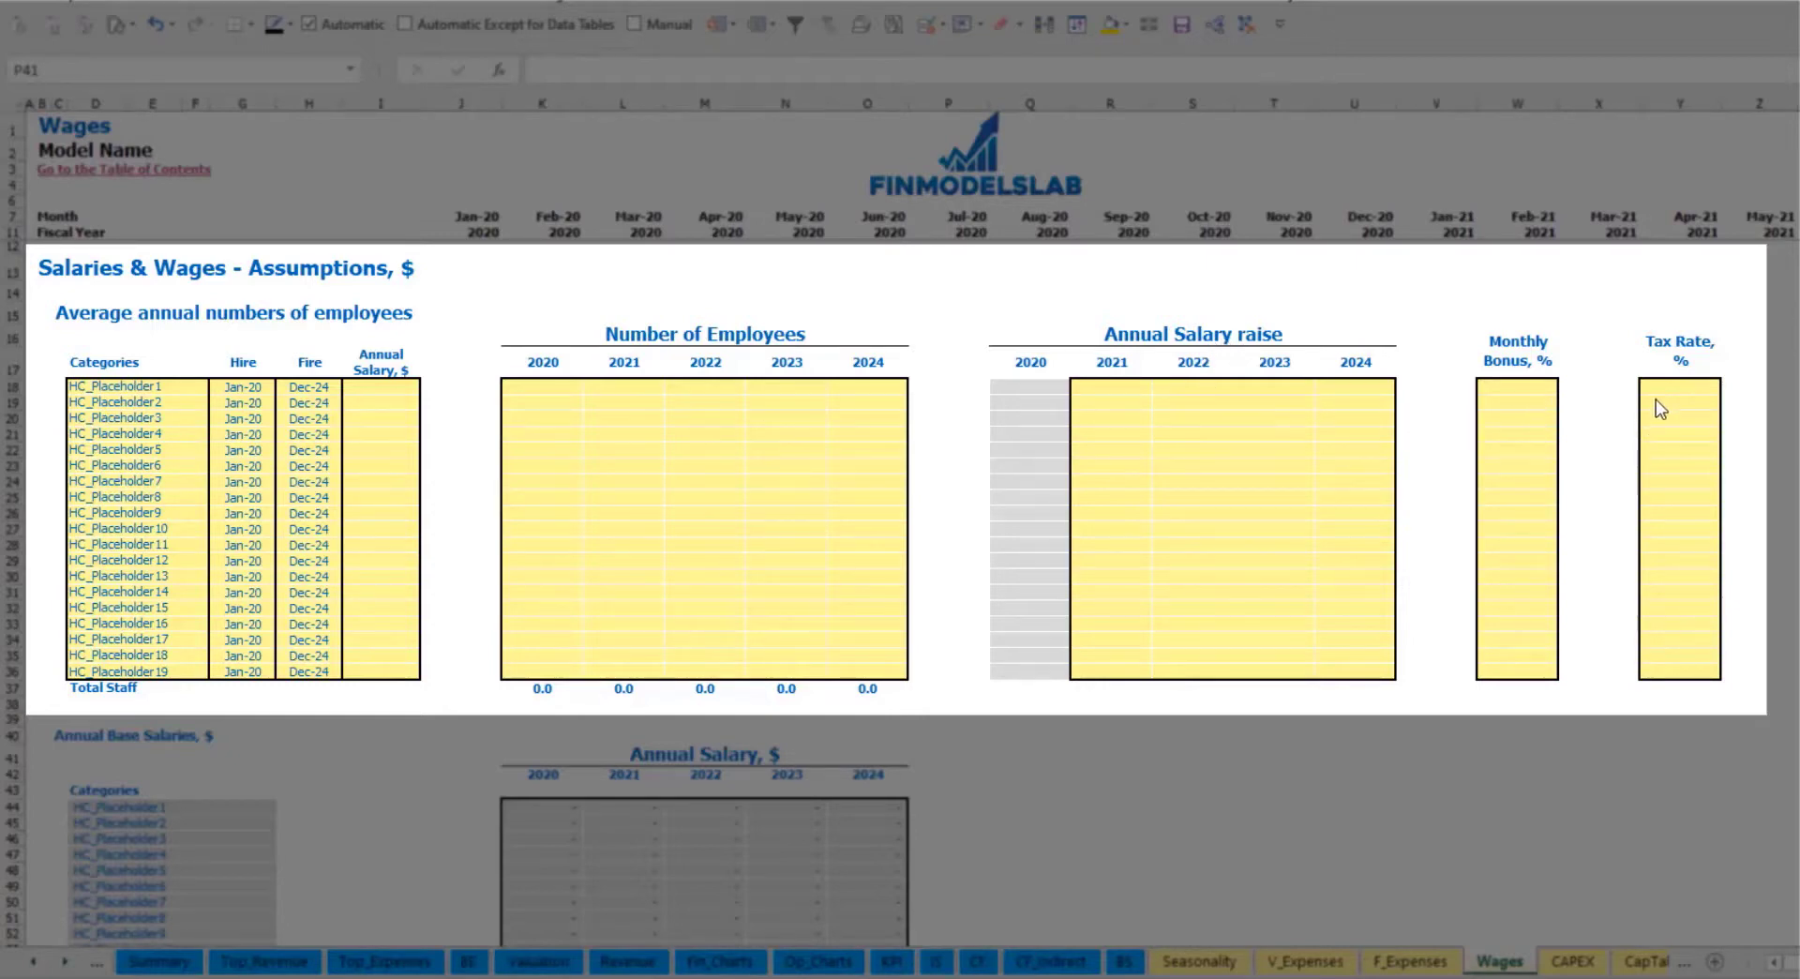
On the Wages sheet, rename the first staff category as CFO.
click(183, 386)
text(CF)
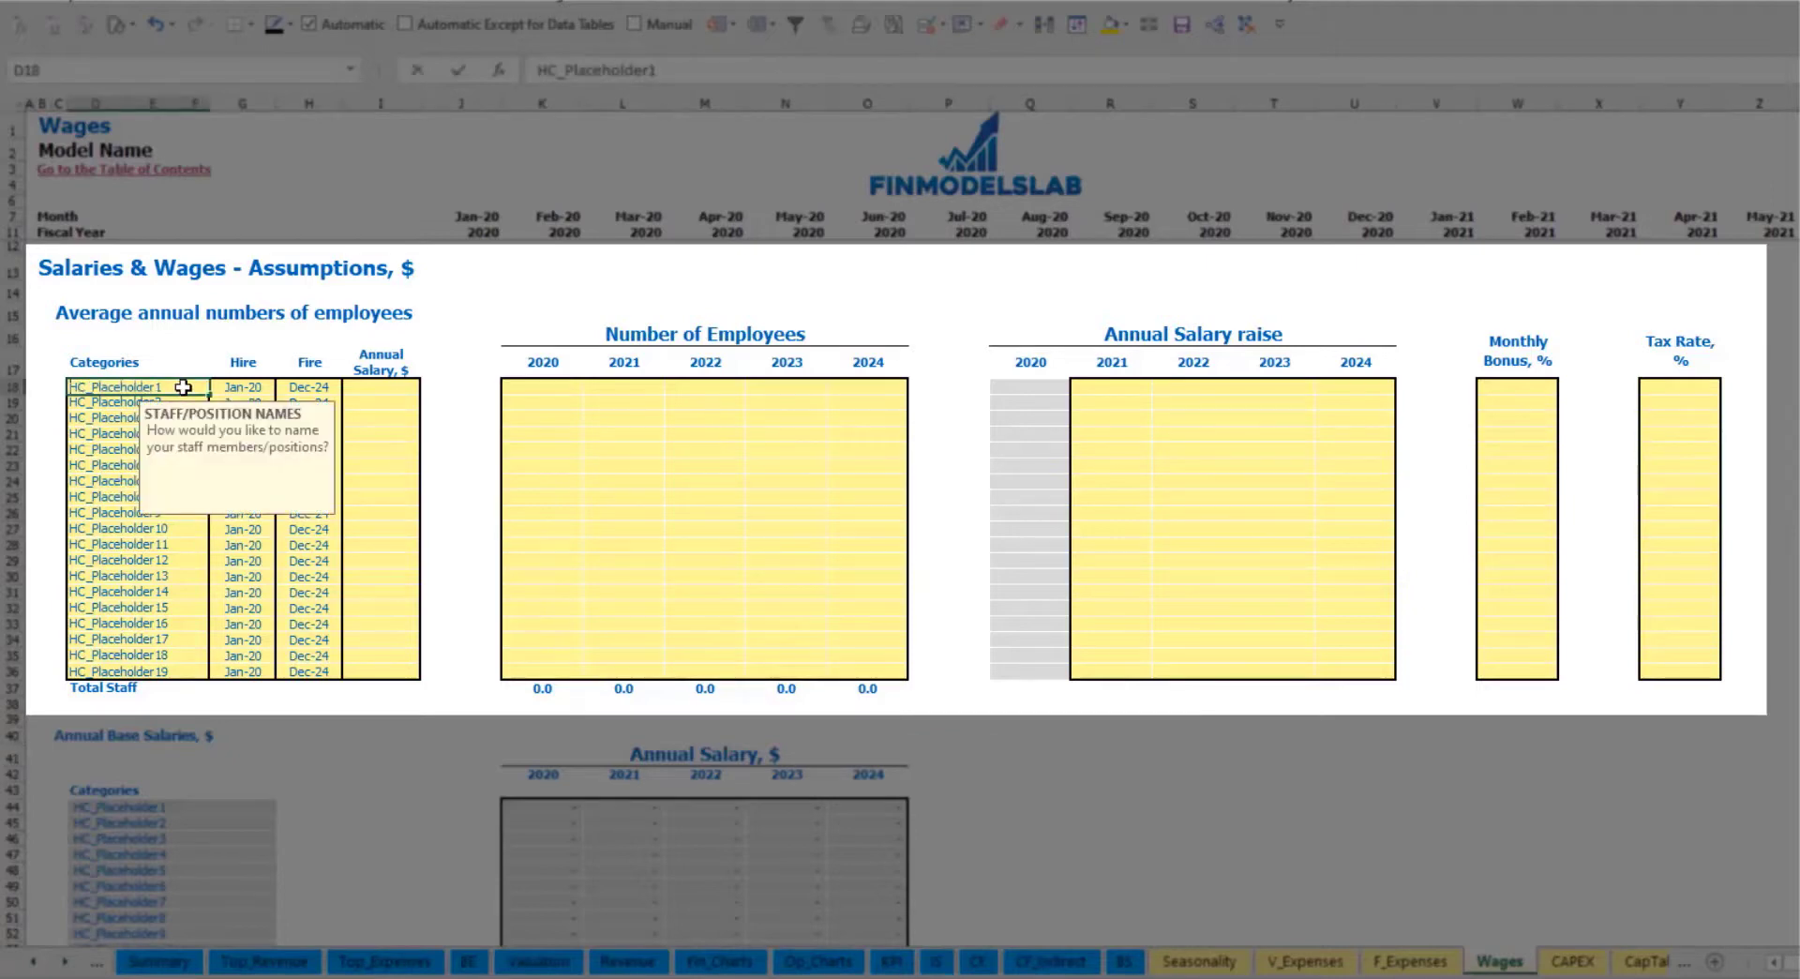
text(O)
key(Return)
Set the hire date of the CFO position to Mar-20.
click(256, 388)
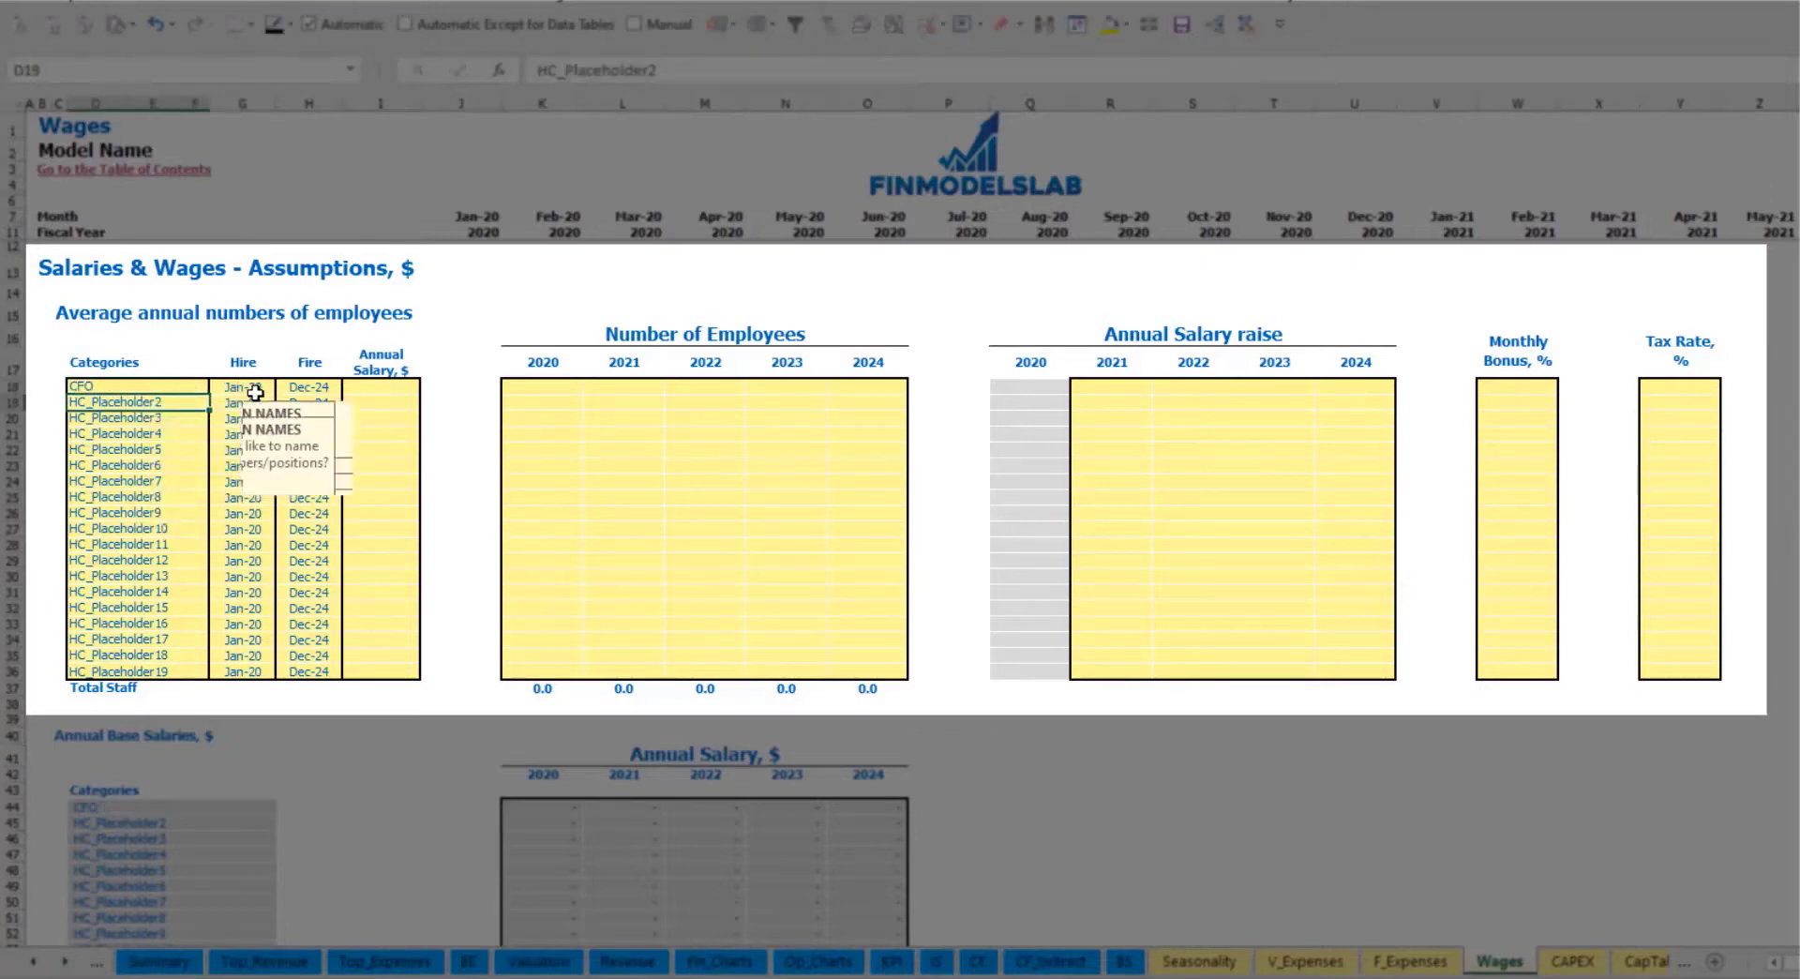
click(283, 387)
click(265, 433)
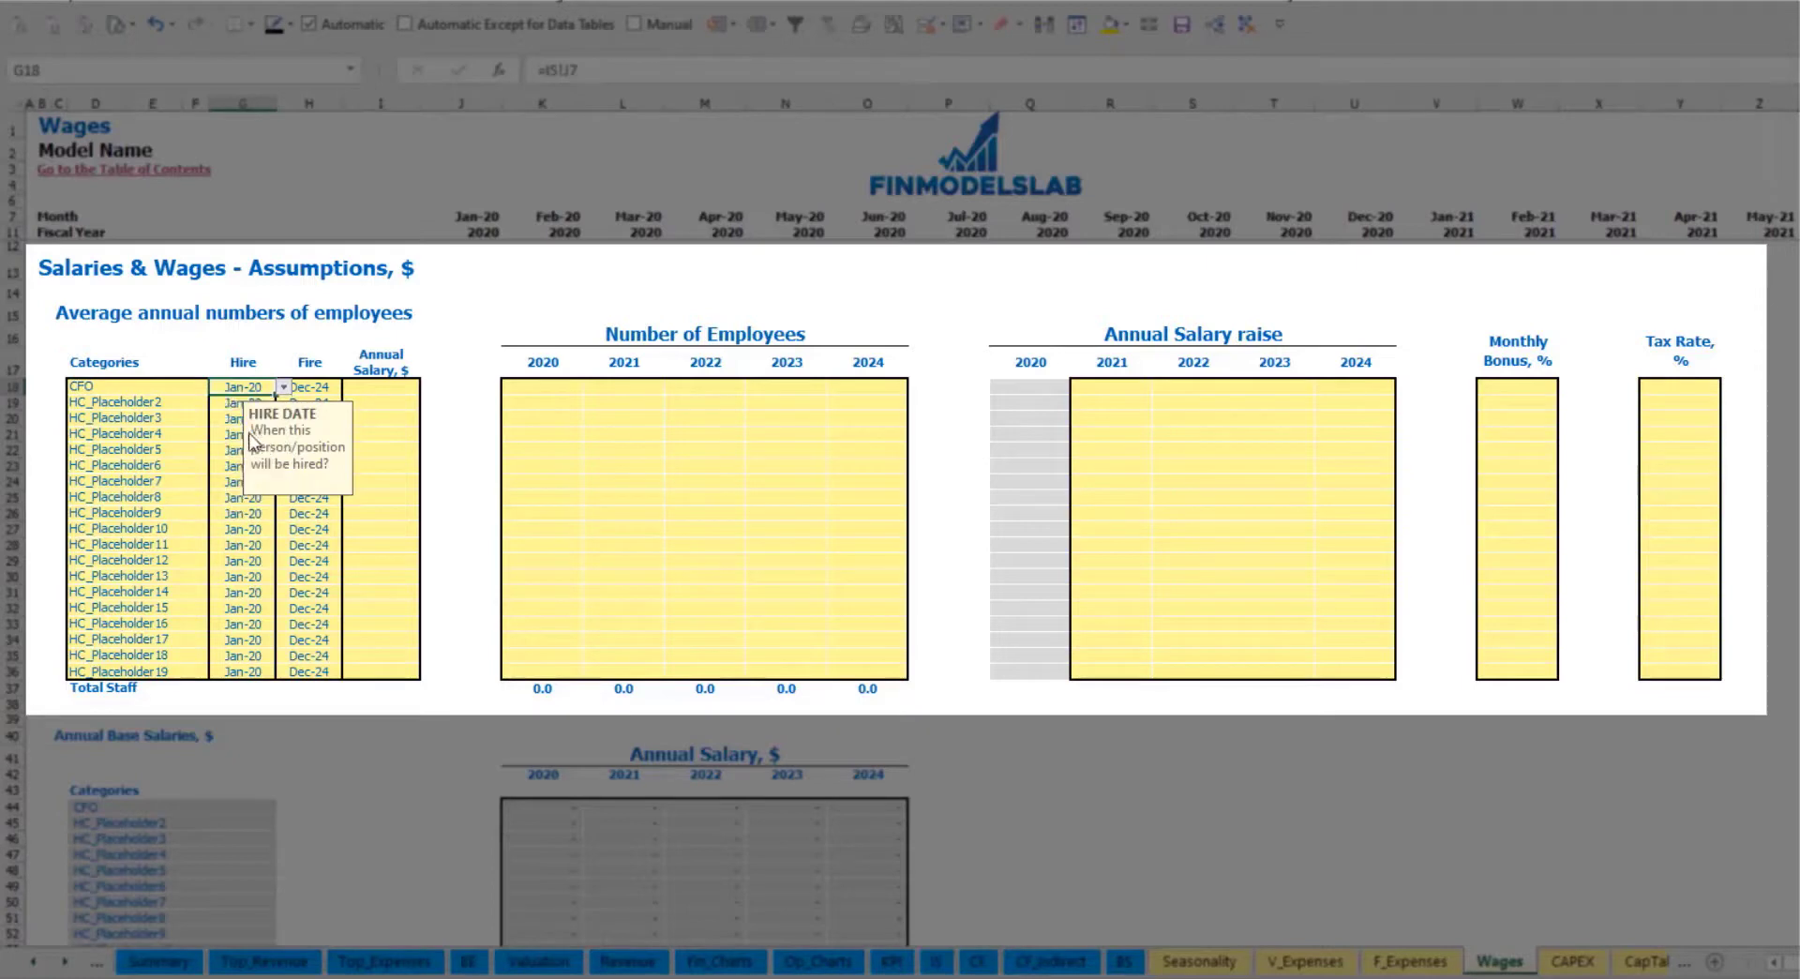
Set the annual salary of the CFO position to 50,000.
click(313, 387)
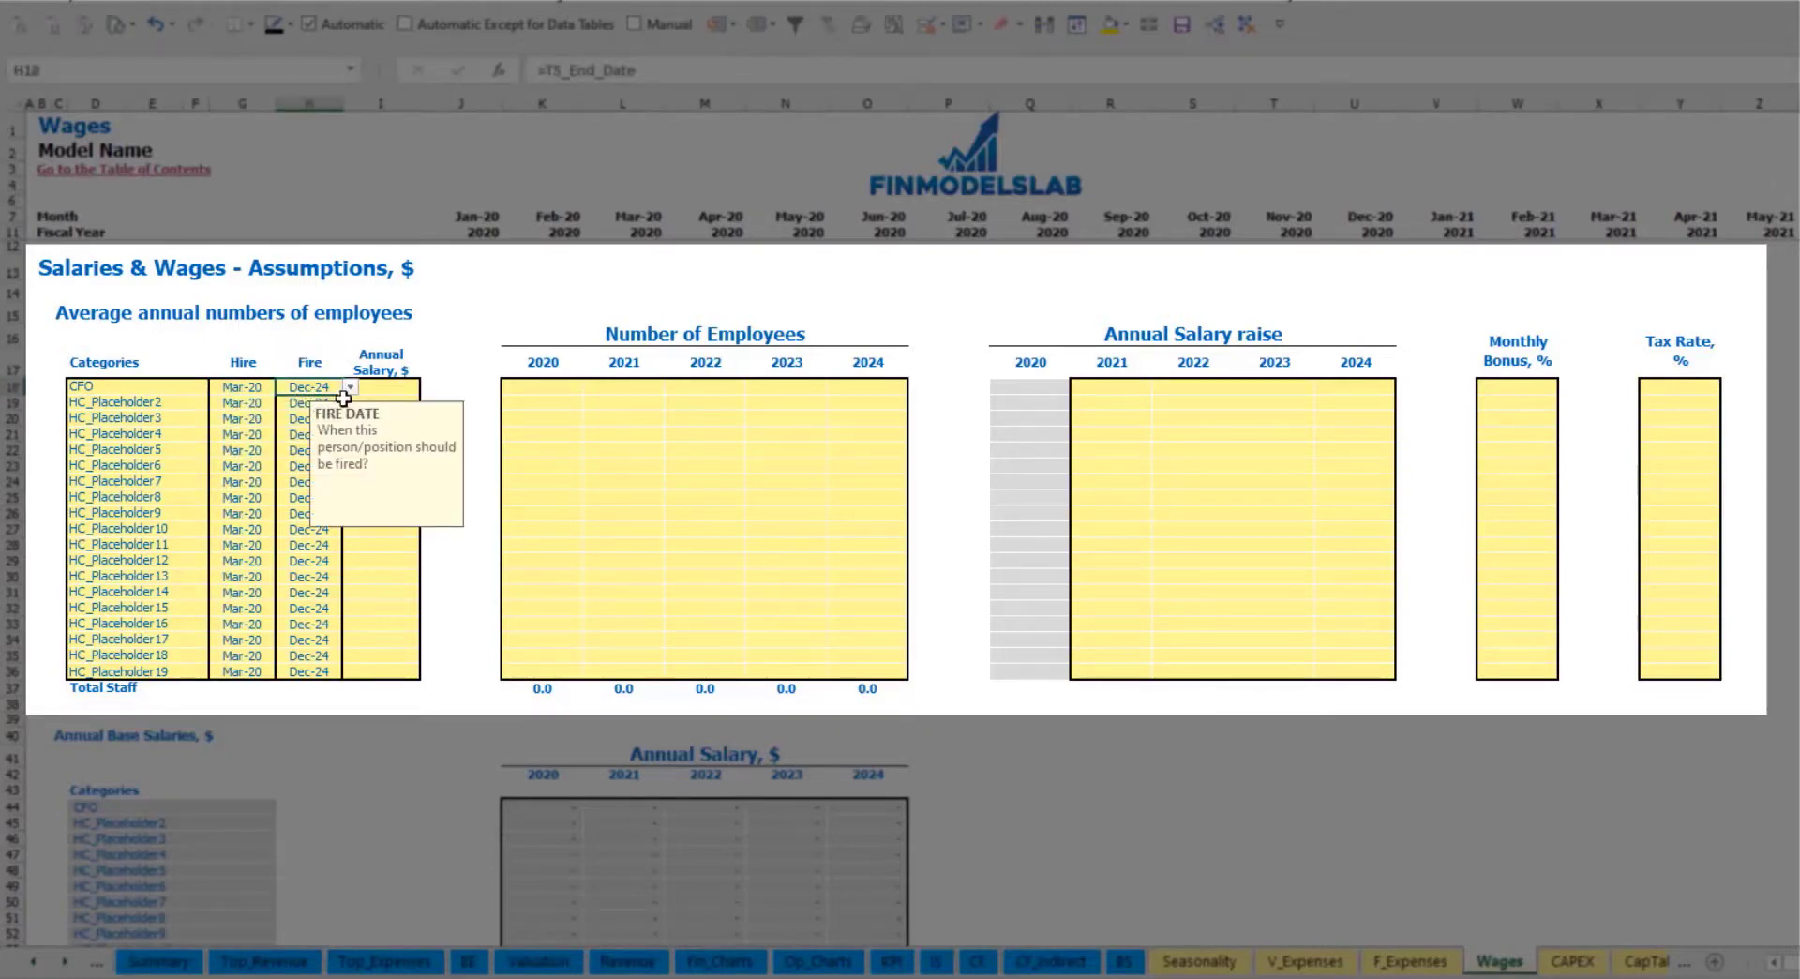
click(387, 389)
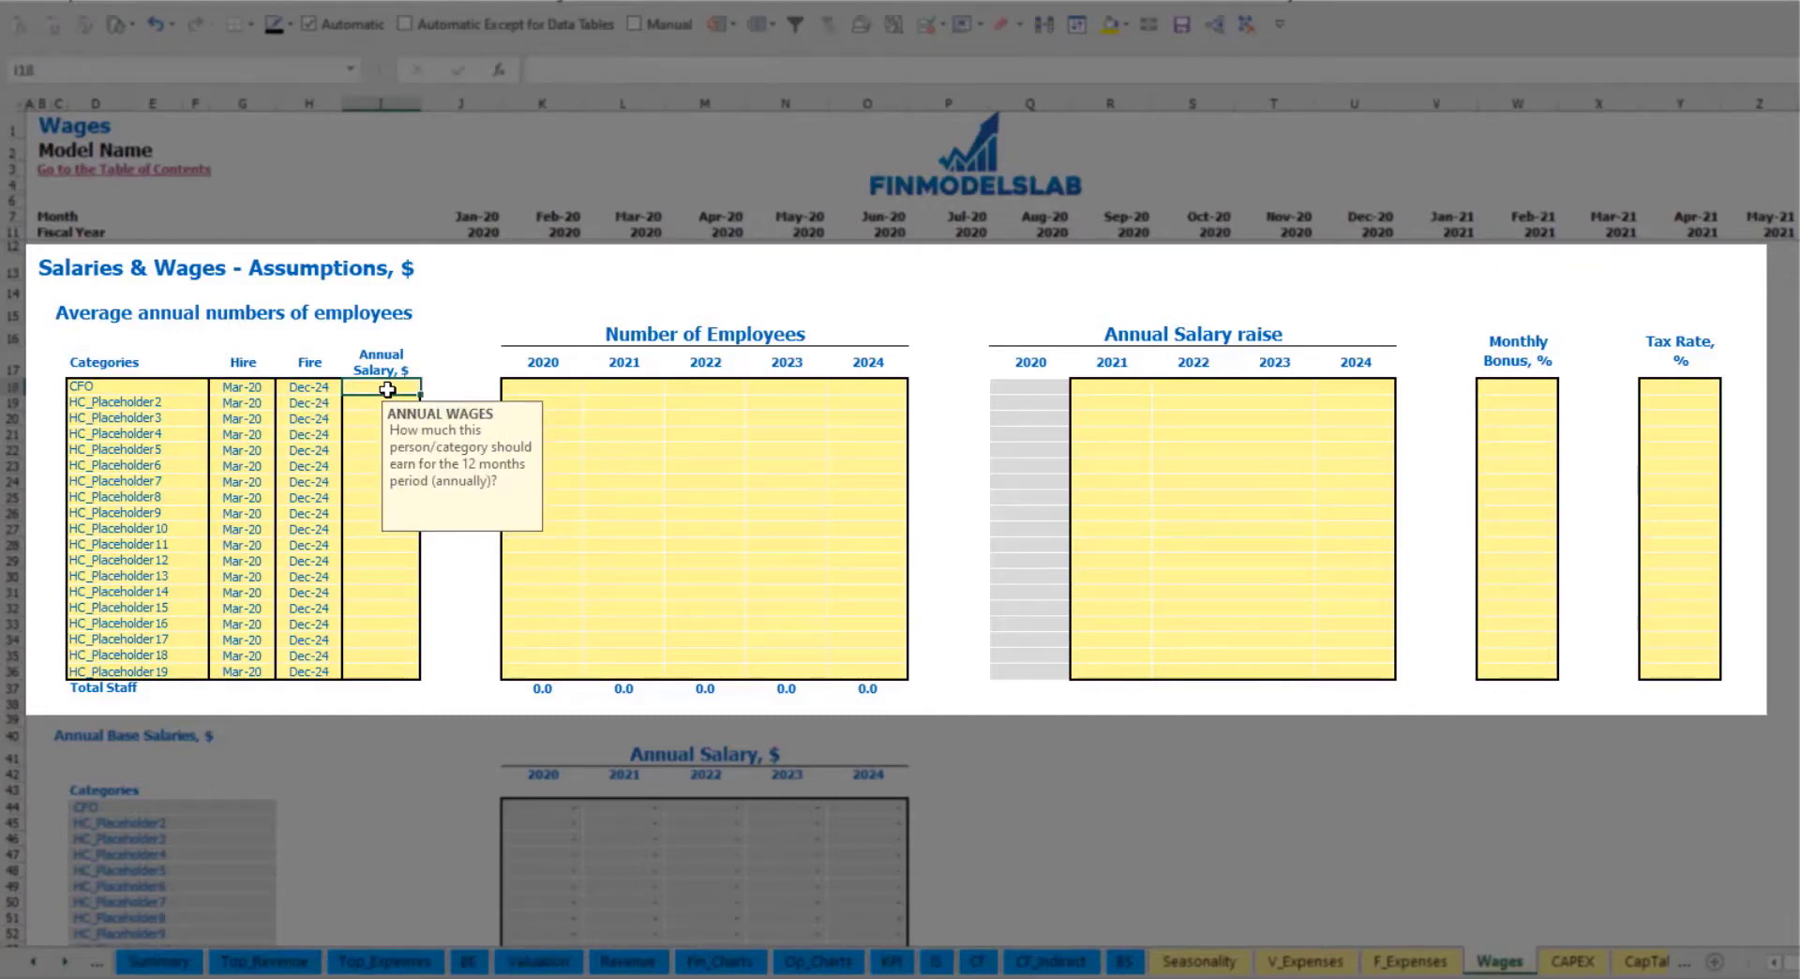
text(500)
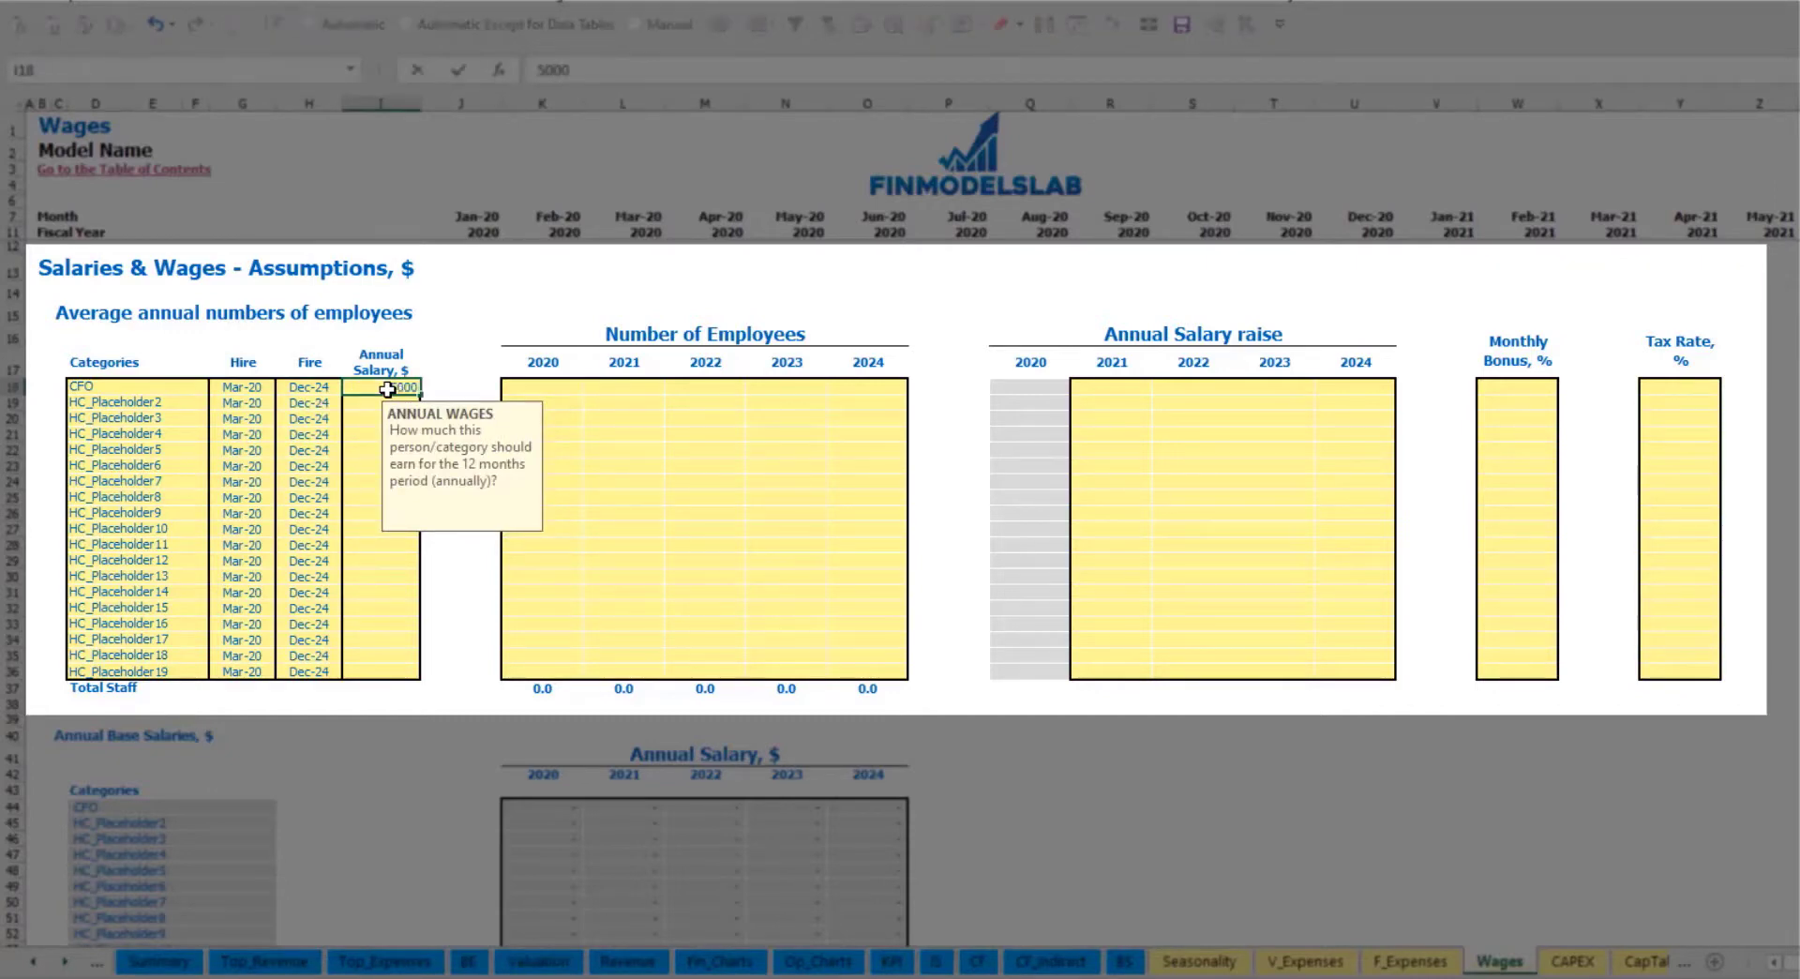
Enter 1 CFO employee for each year from 2020 to 2024.
click(564, 392)
text(1	1	1	)
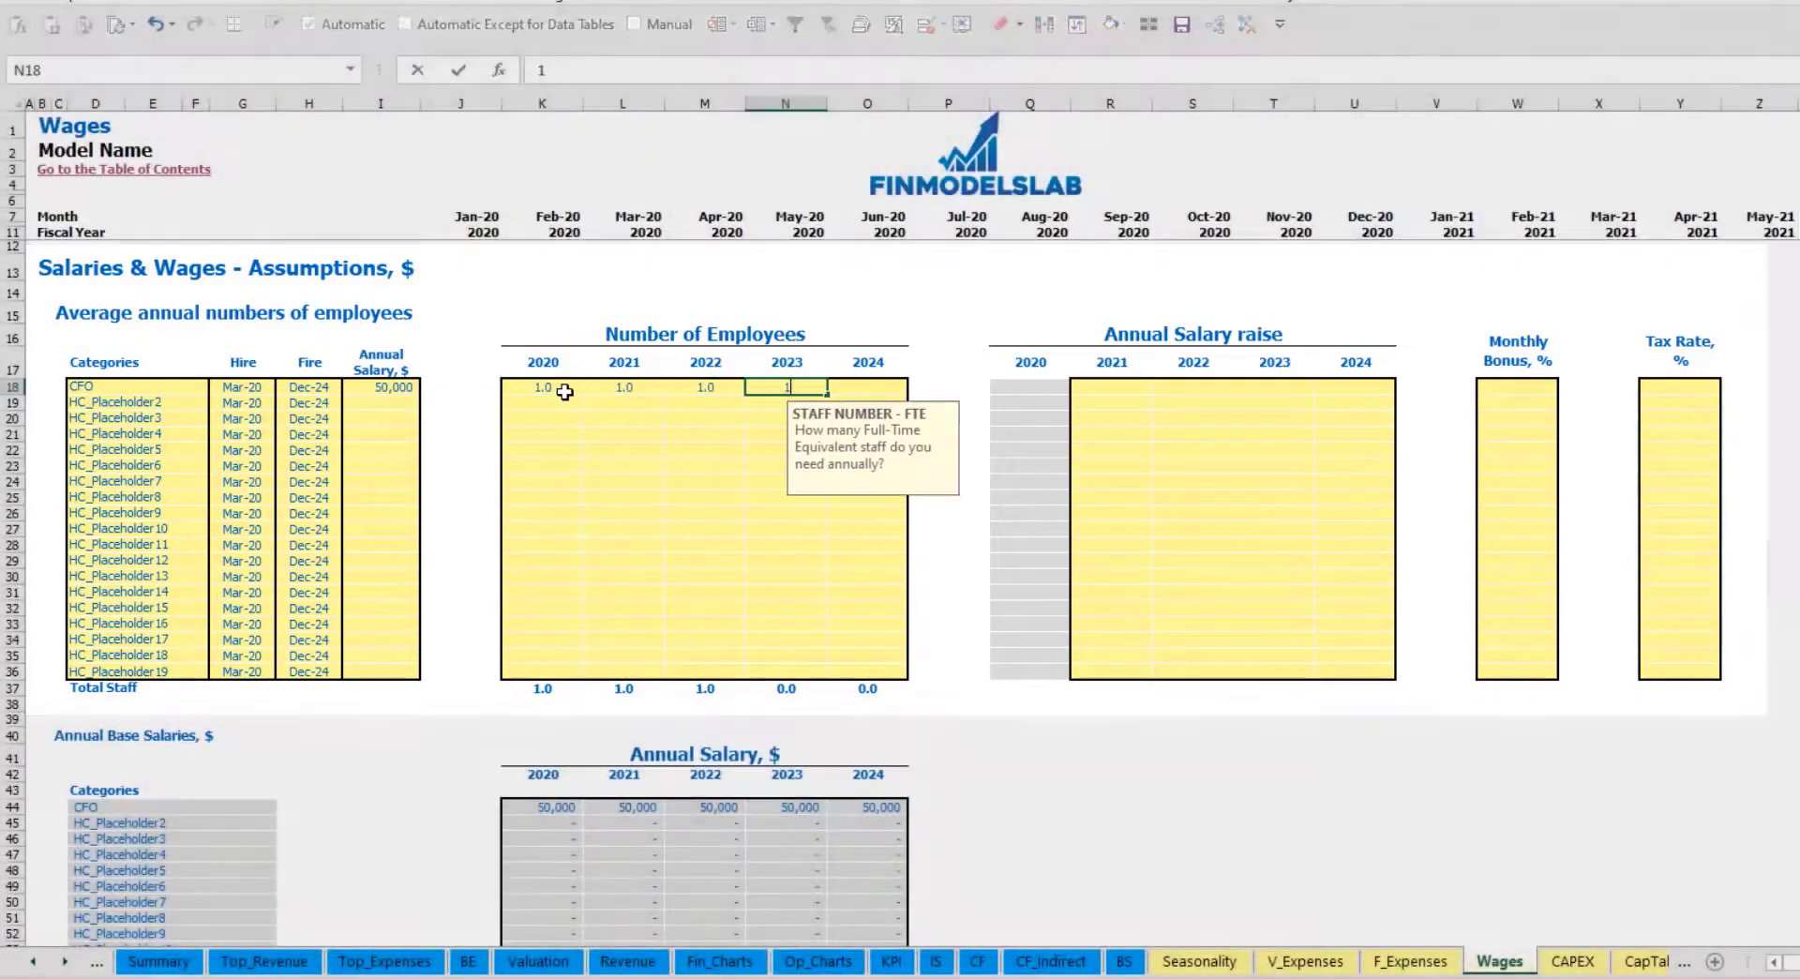
text(1	1)
key(Tab)
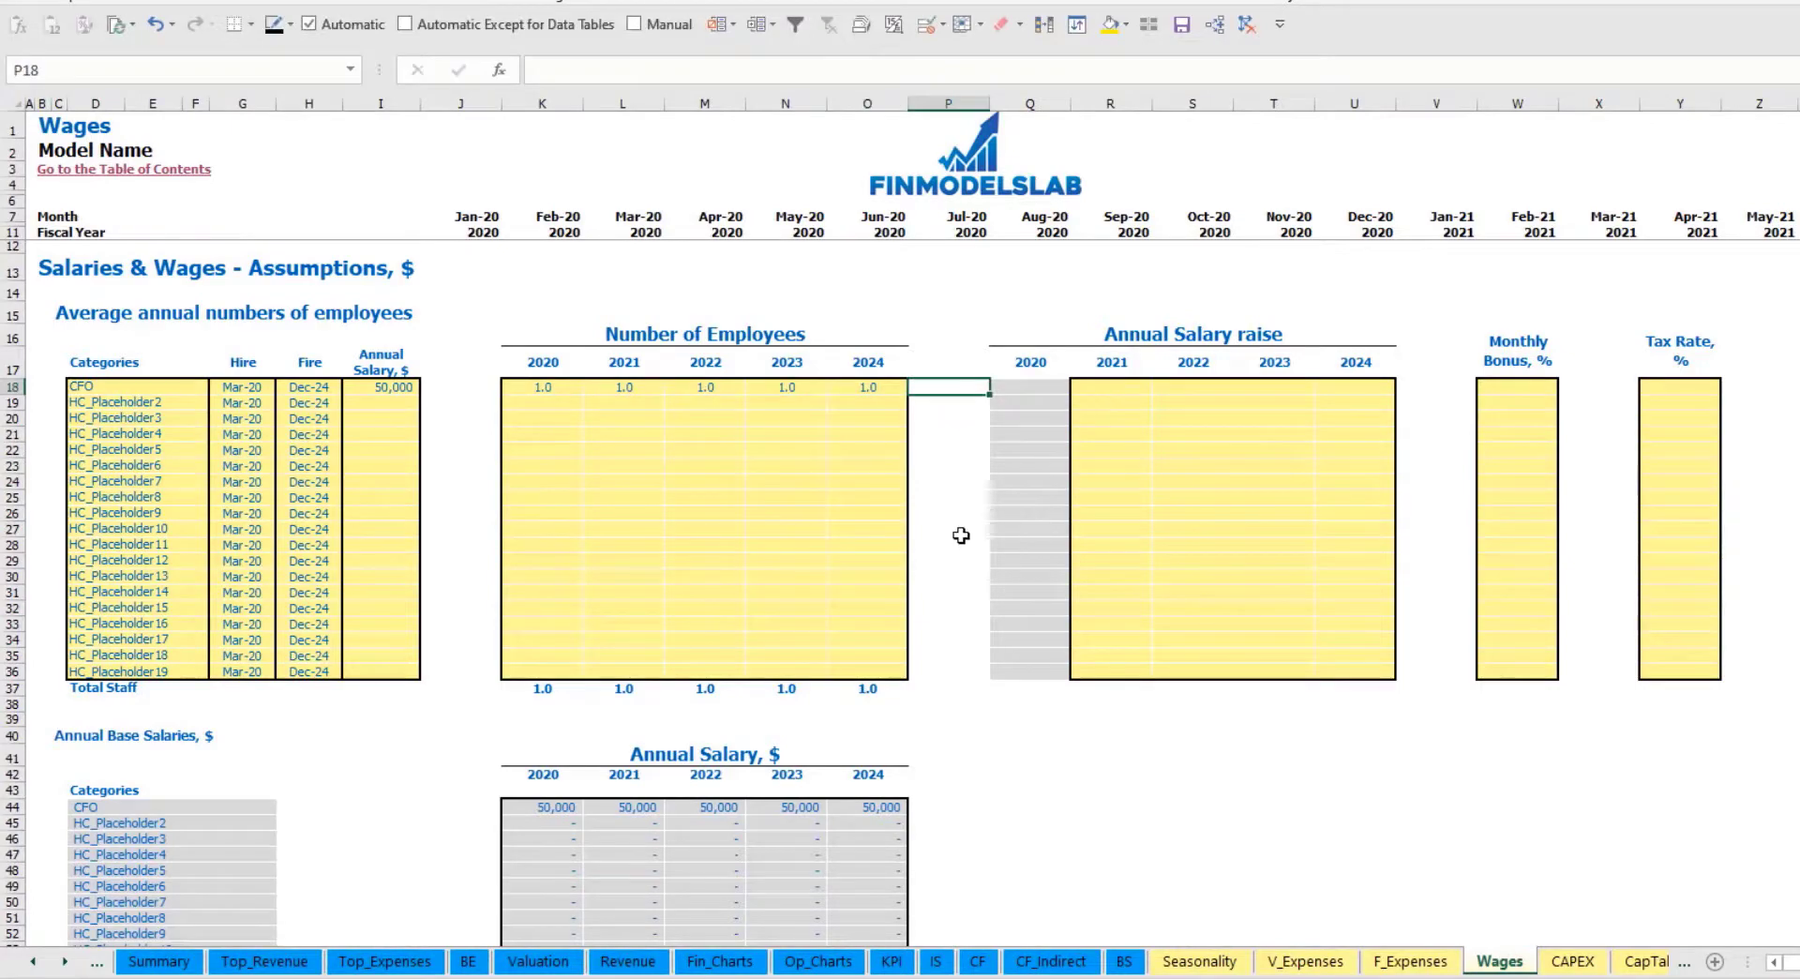
Examine the CFO row in the monthly Total Staff Numbers table from the hire month through the last forecast month.
scroll(960, 536, down, 3)
scroll(986, 502, up, 3)
scroll(698, 640, down, 13)
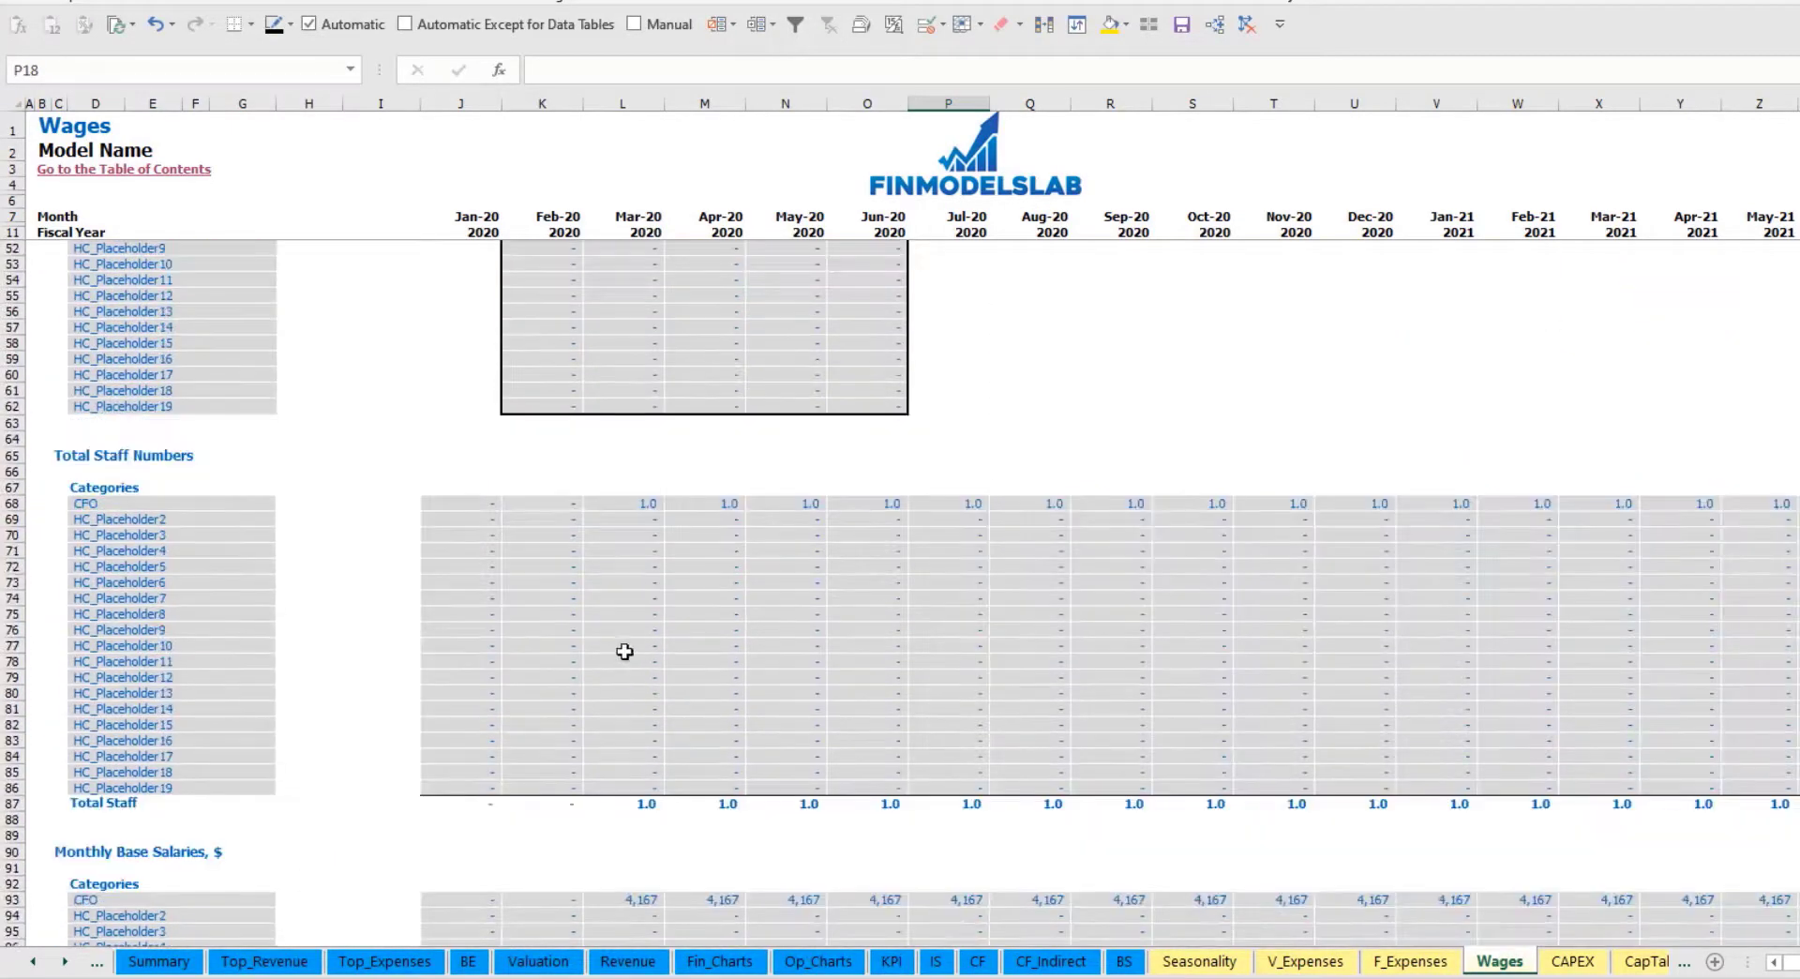
click(645, 502)
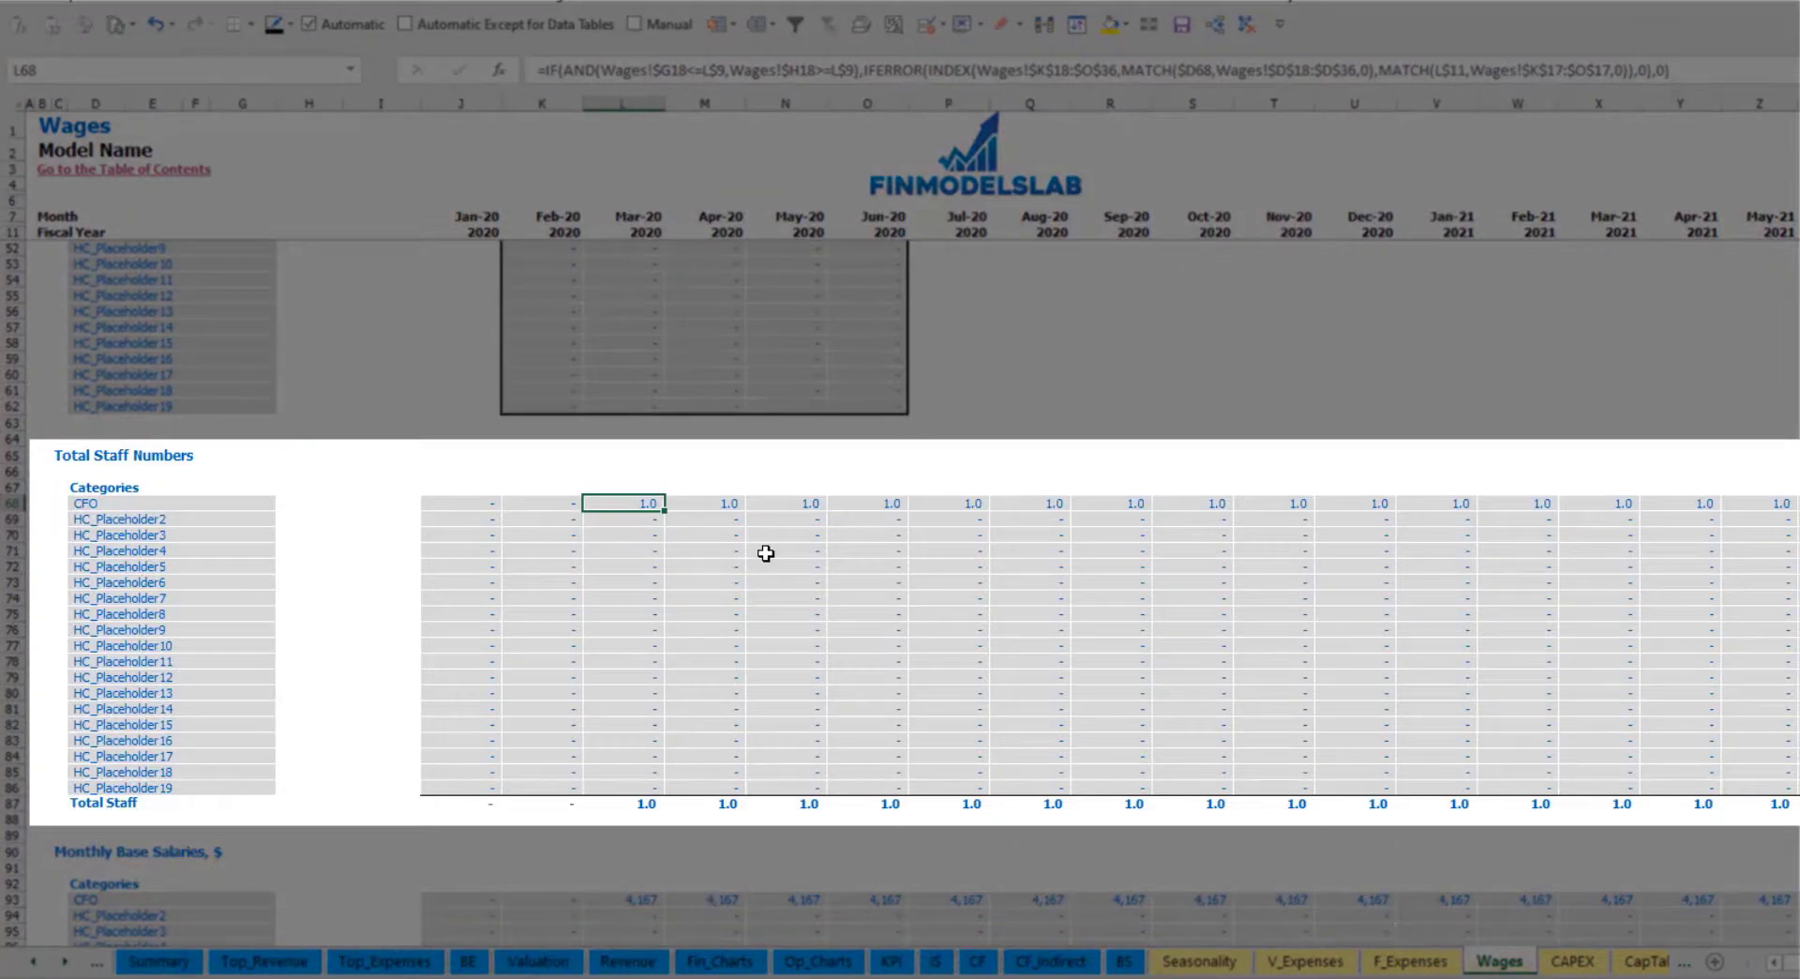
key(ctrl+Right)
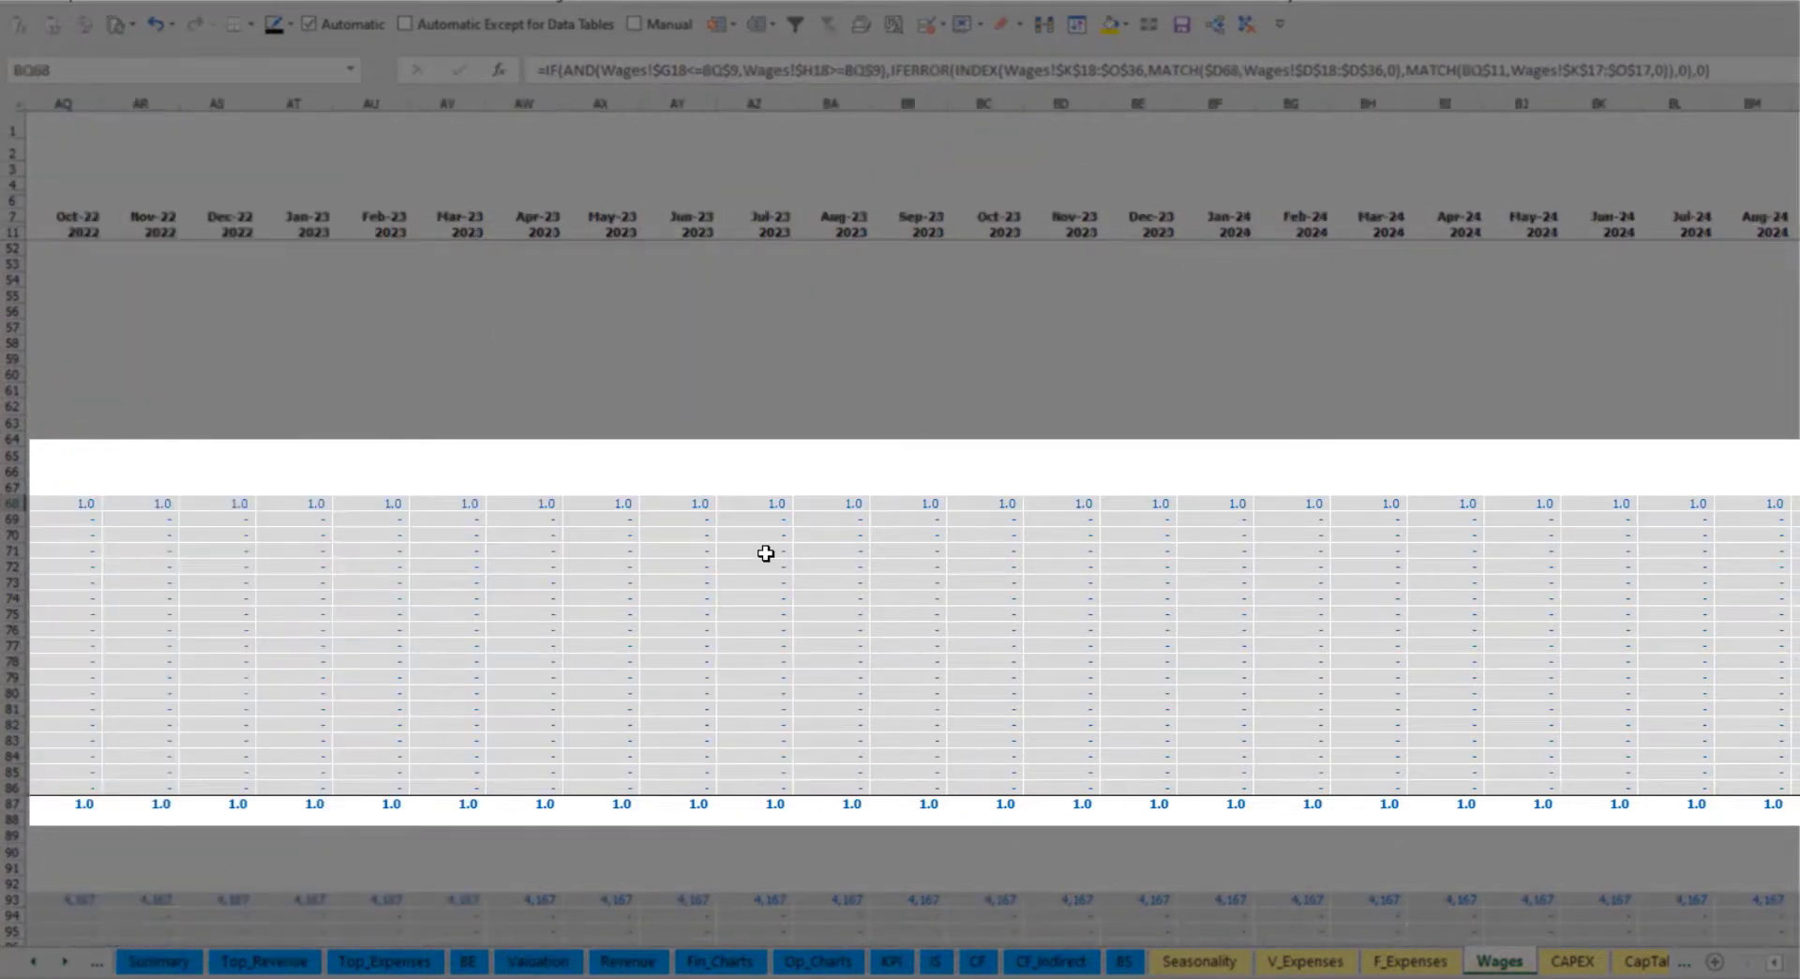
key(Home)
scroll(741, 600, up, 13)
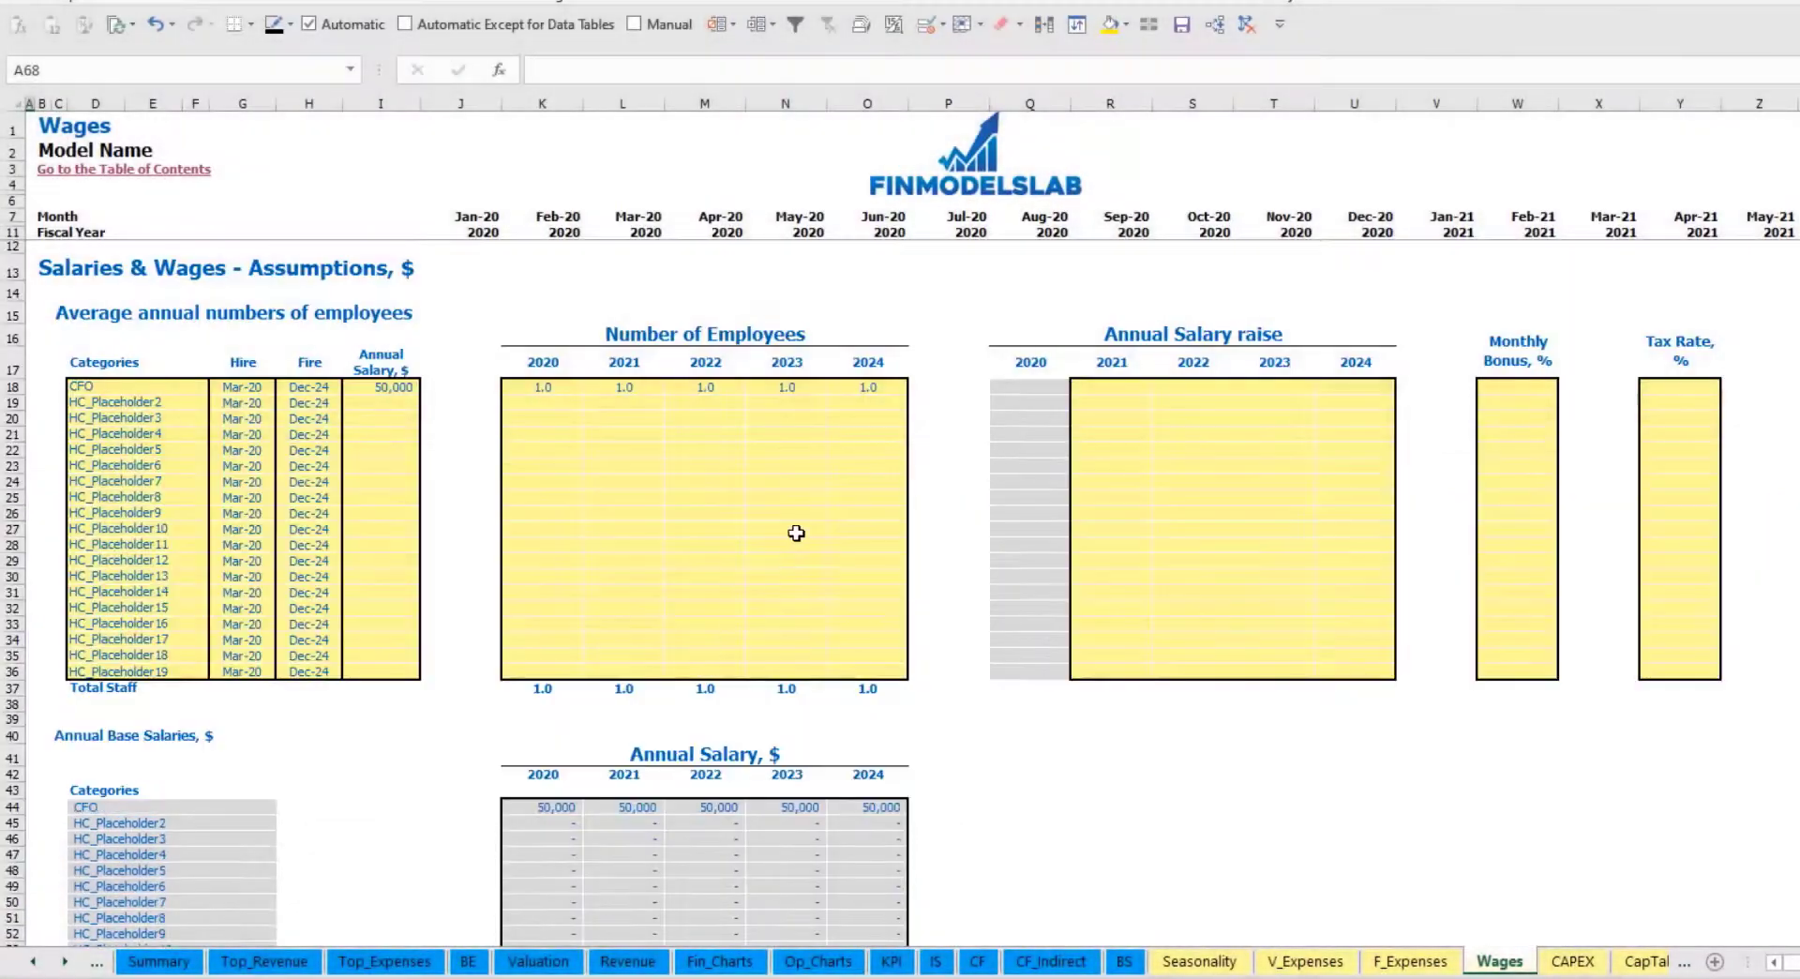
Set the CFO's annual salary raise to 5% for 2021 and copy it across 2022 to 2024.
click(1119, 388)
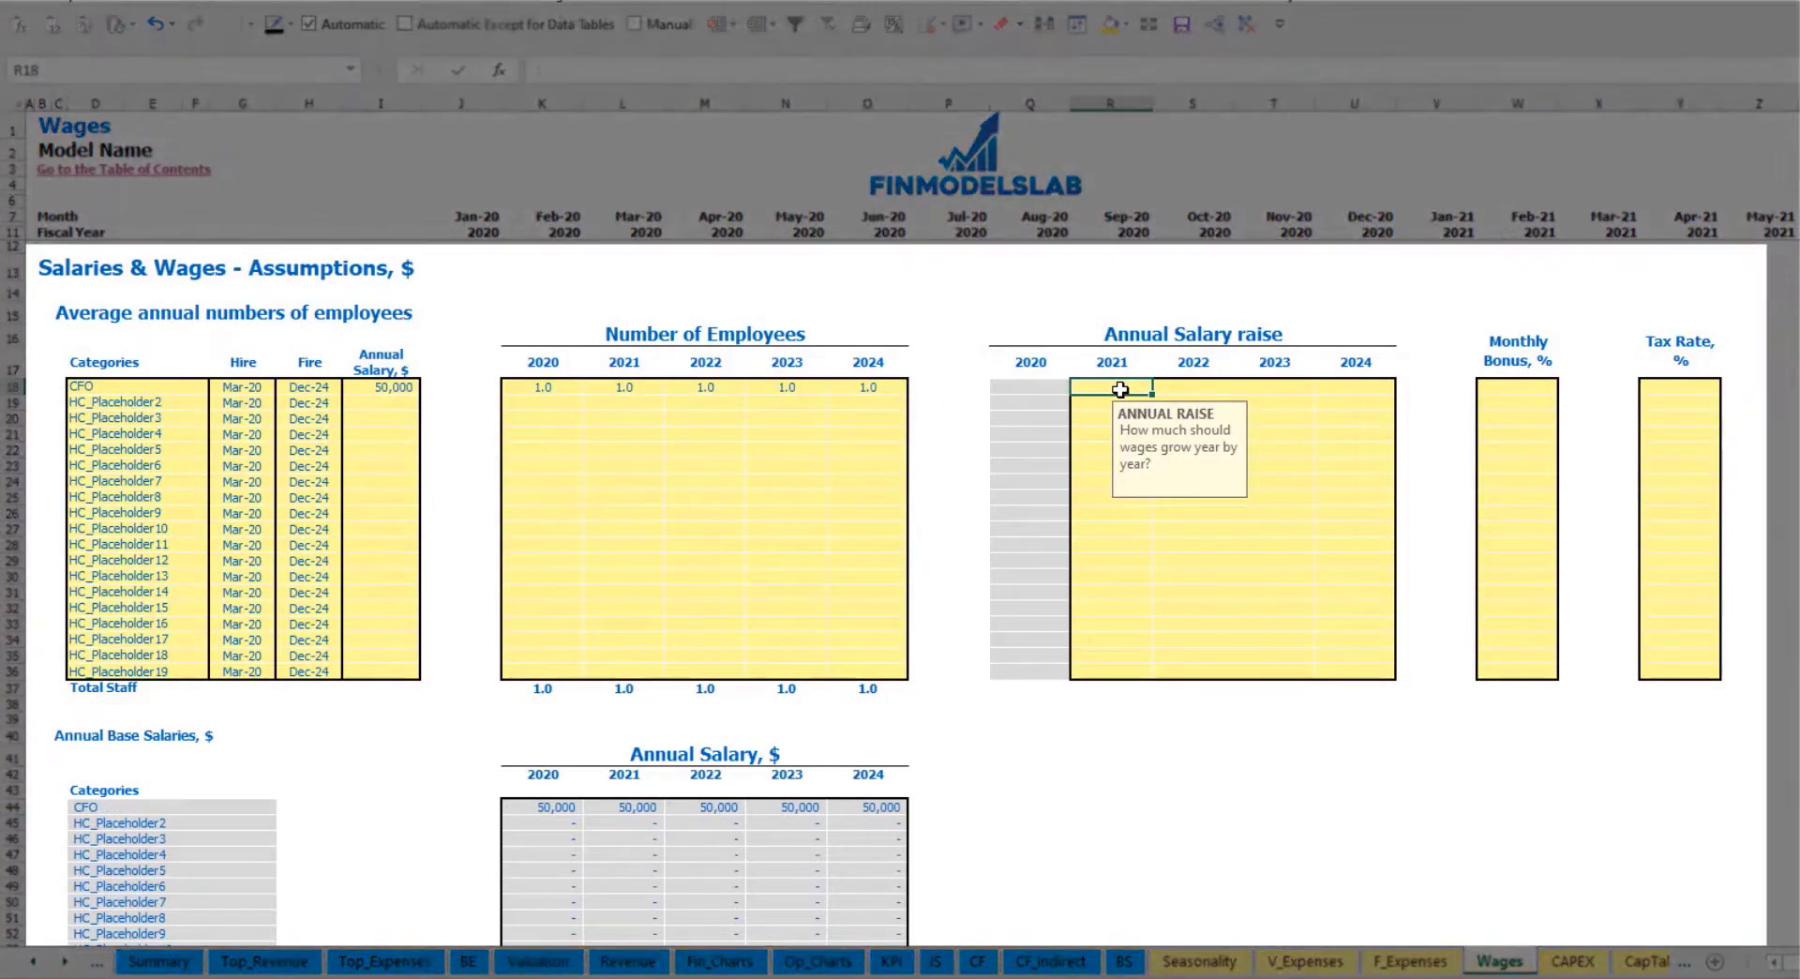
key(ctrl+c)
key(Right)
key(shift+Right)
key(shift+Right)
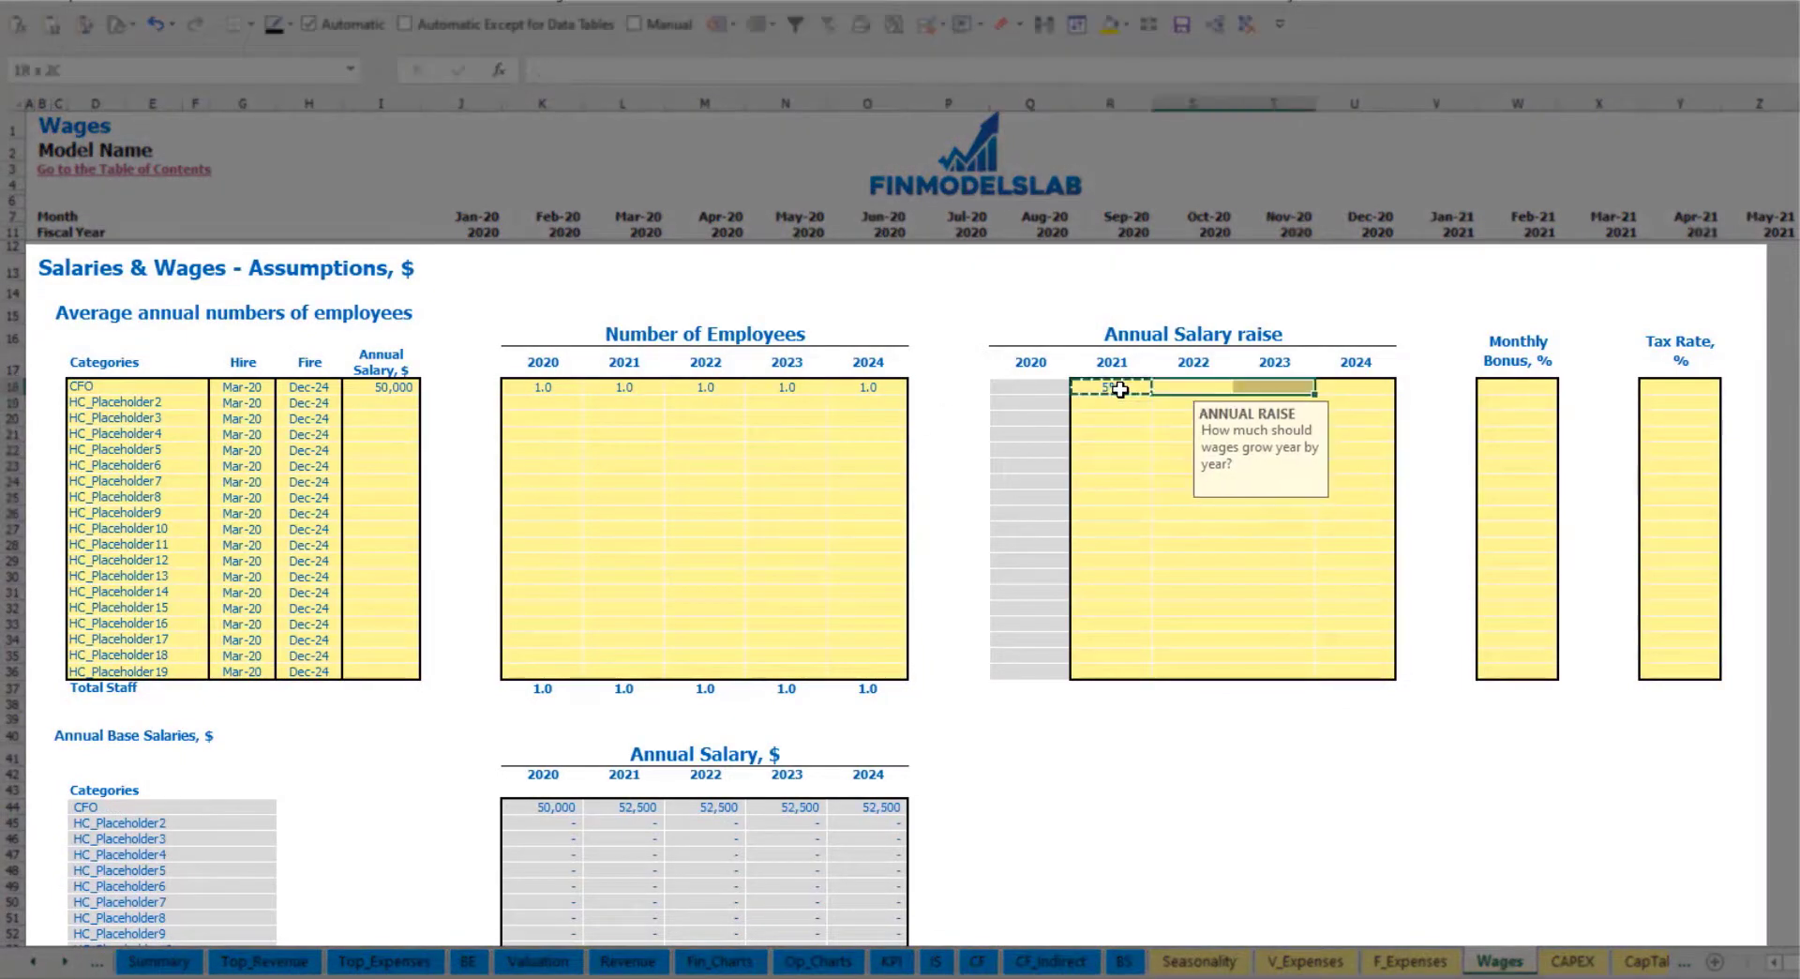
key(ctrl+v)
click(995, 750)
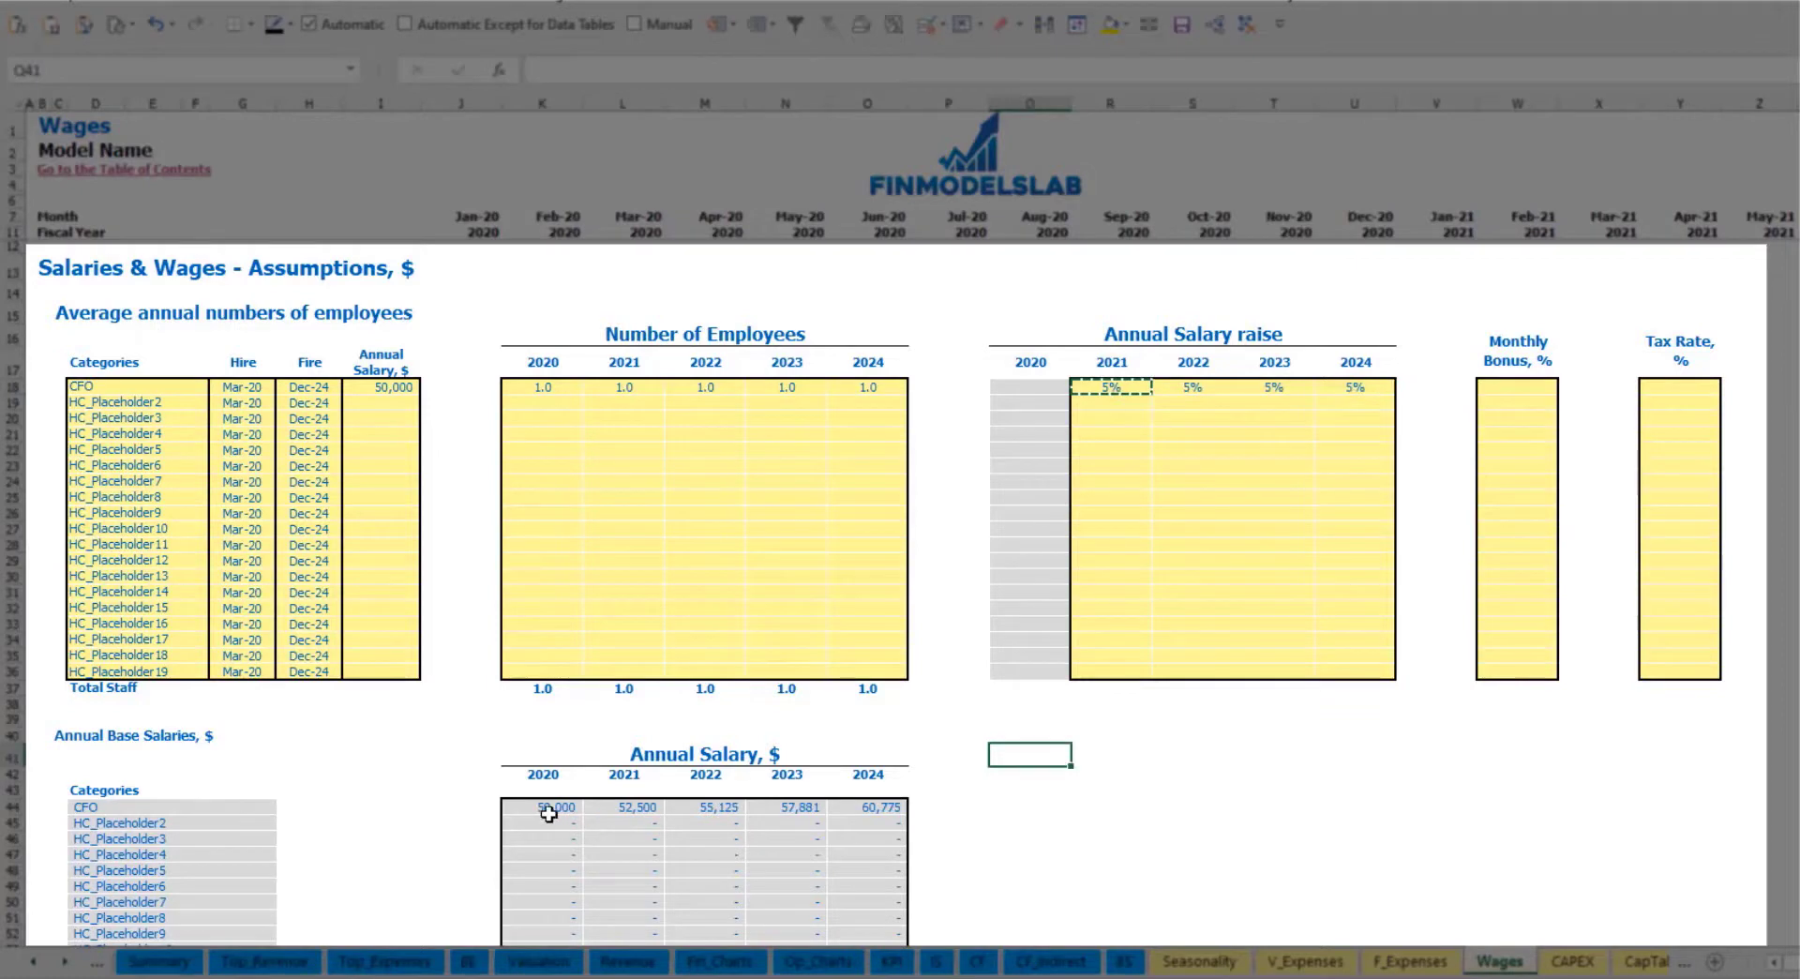
Check the CFO's Annual Salary figures for 2020 to 2024 against the entered base salary and yearly raises.
drag(551, 810, 868, 806)
click(643, 825)
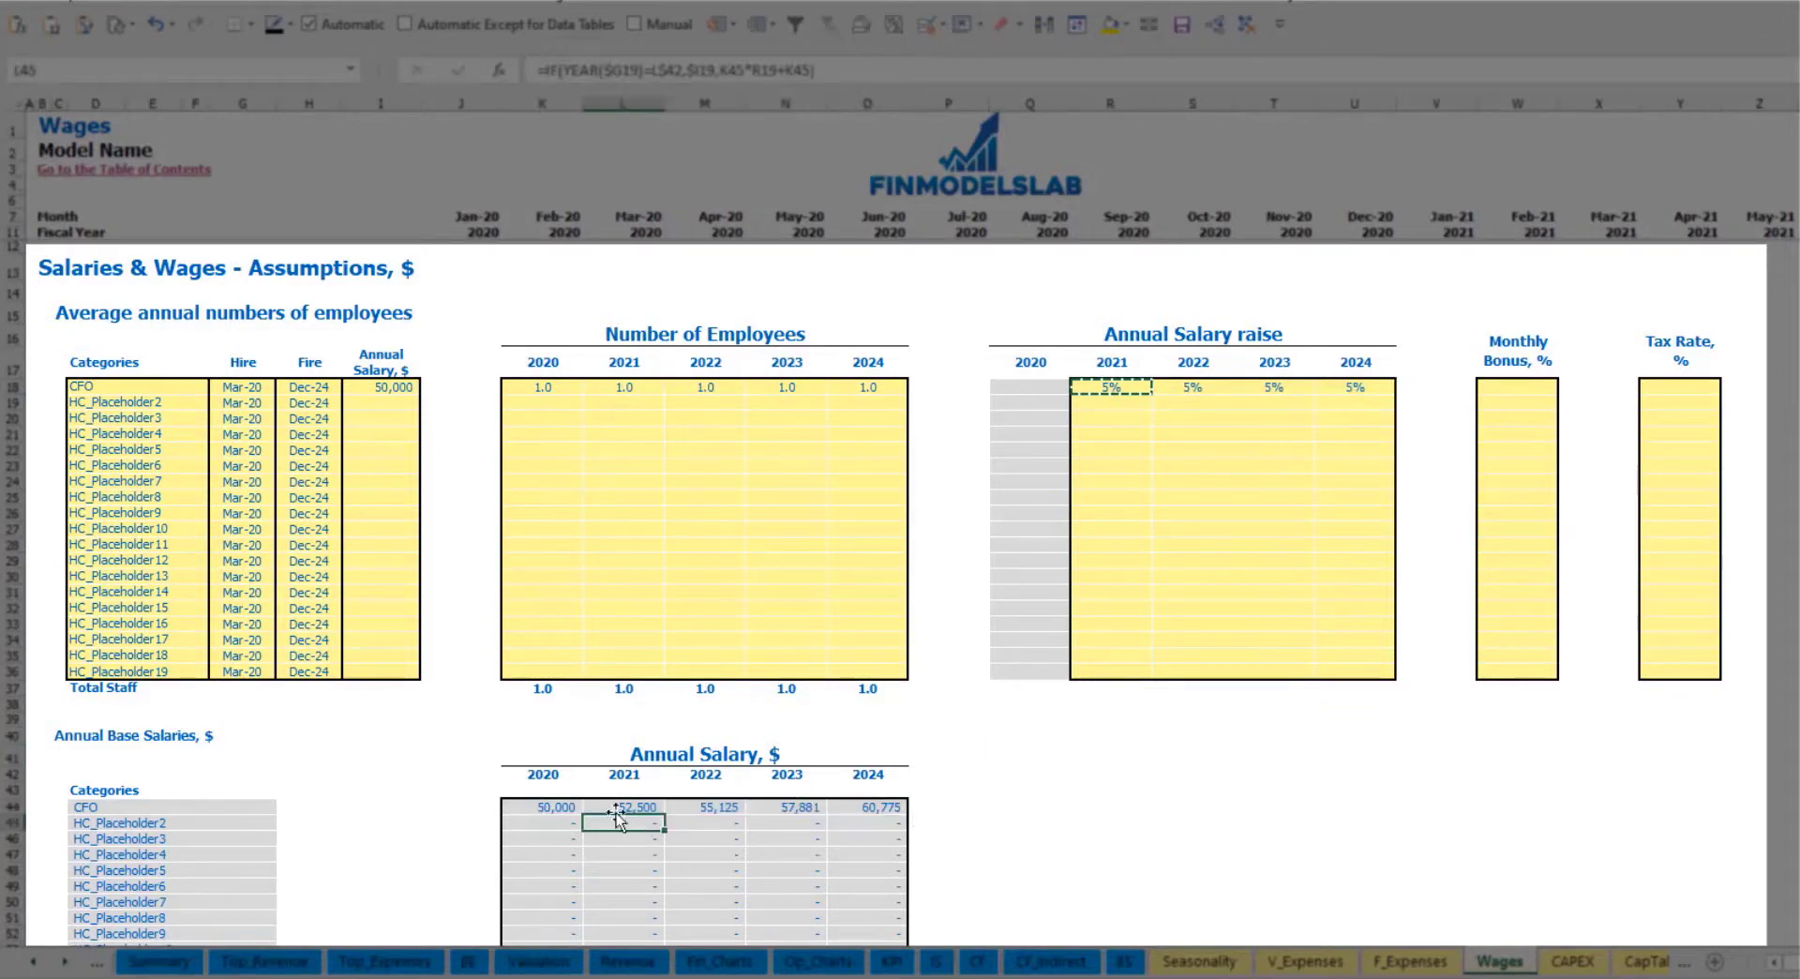
click(394, 386)
drag(1137, 386, 1346, 386)
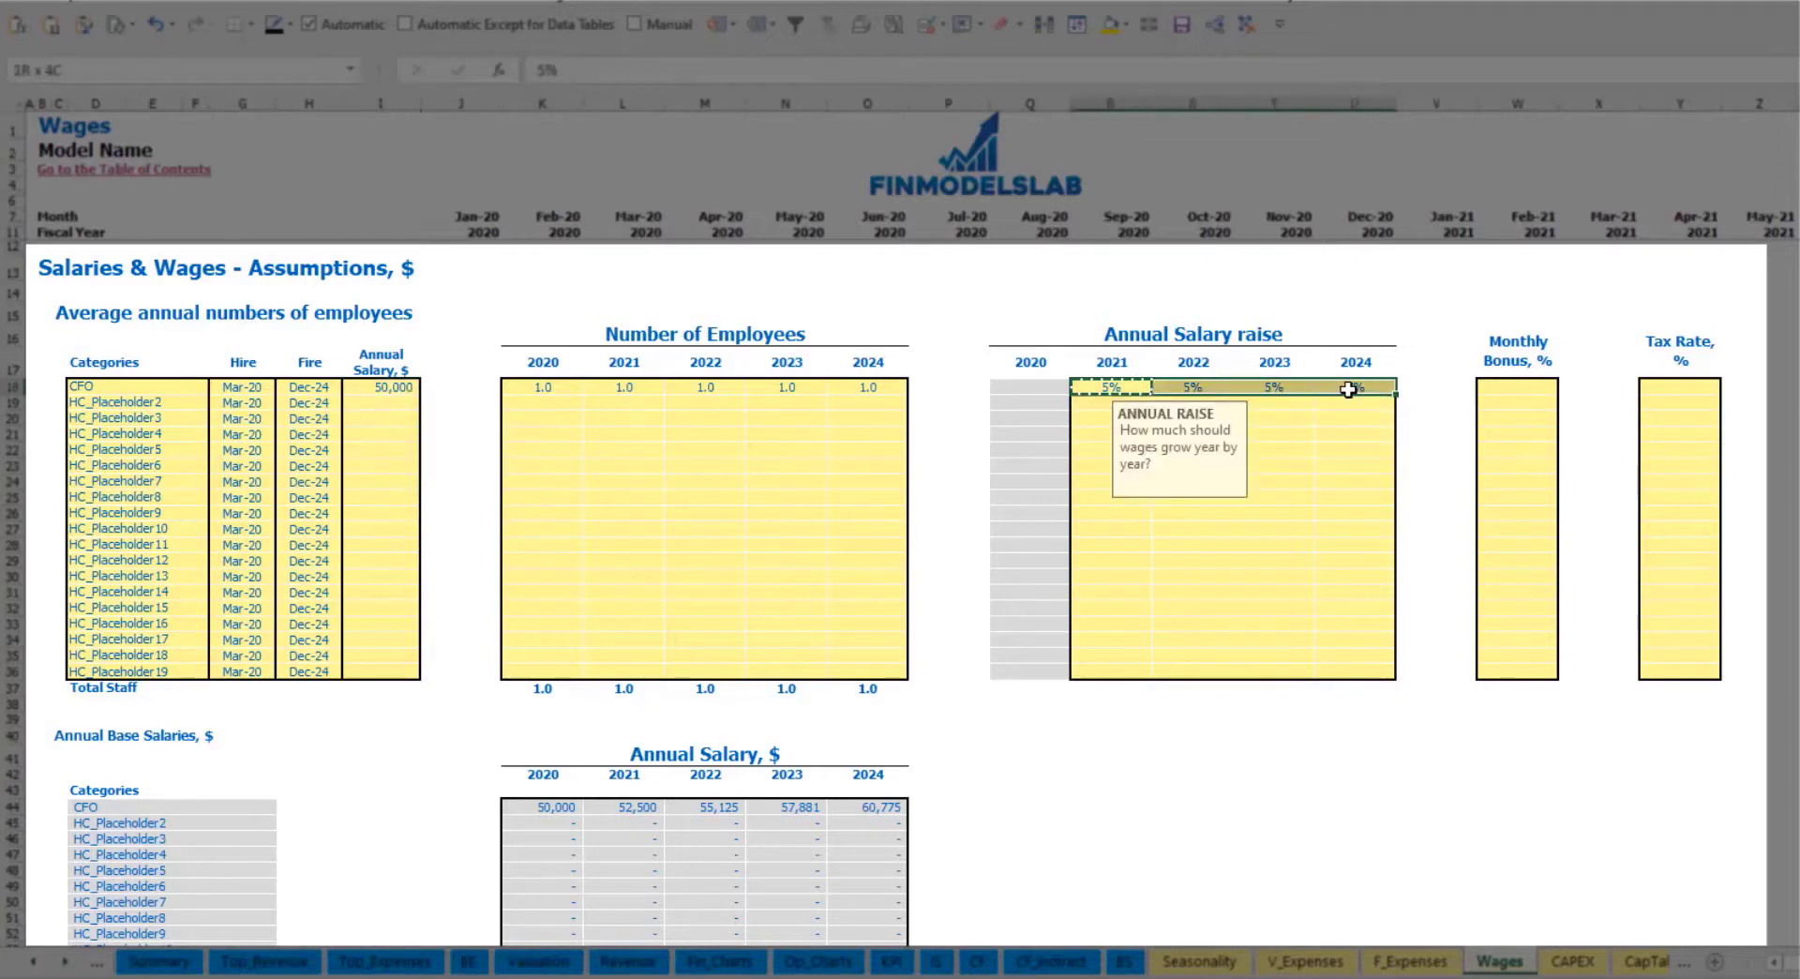
click(630, 804)
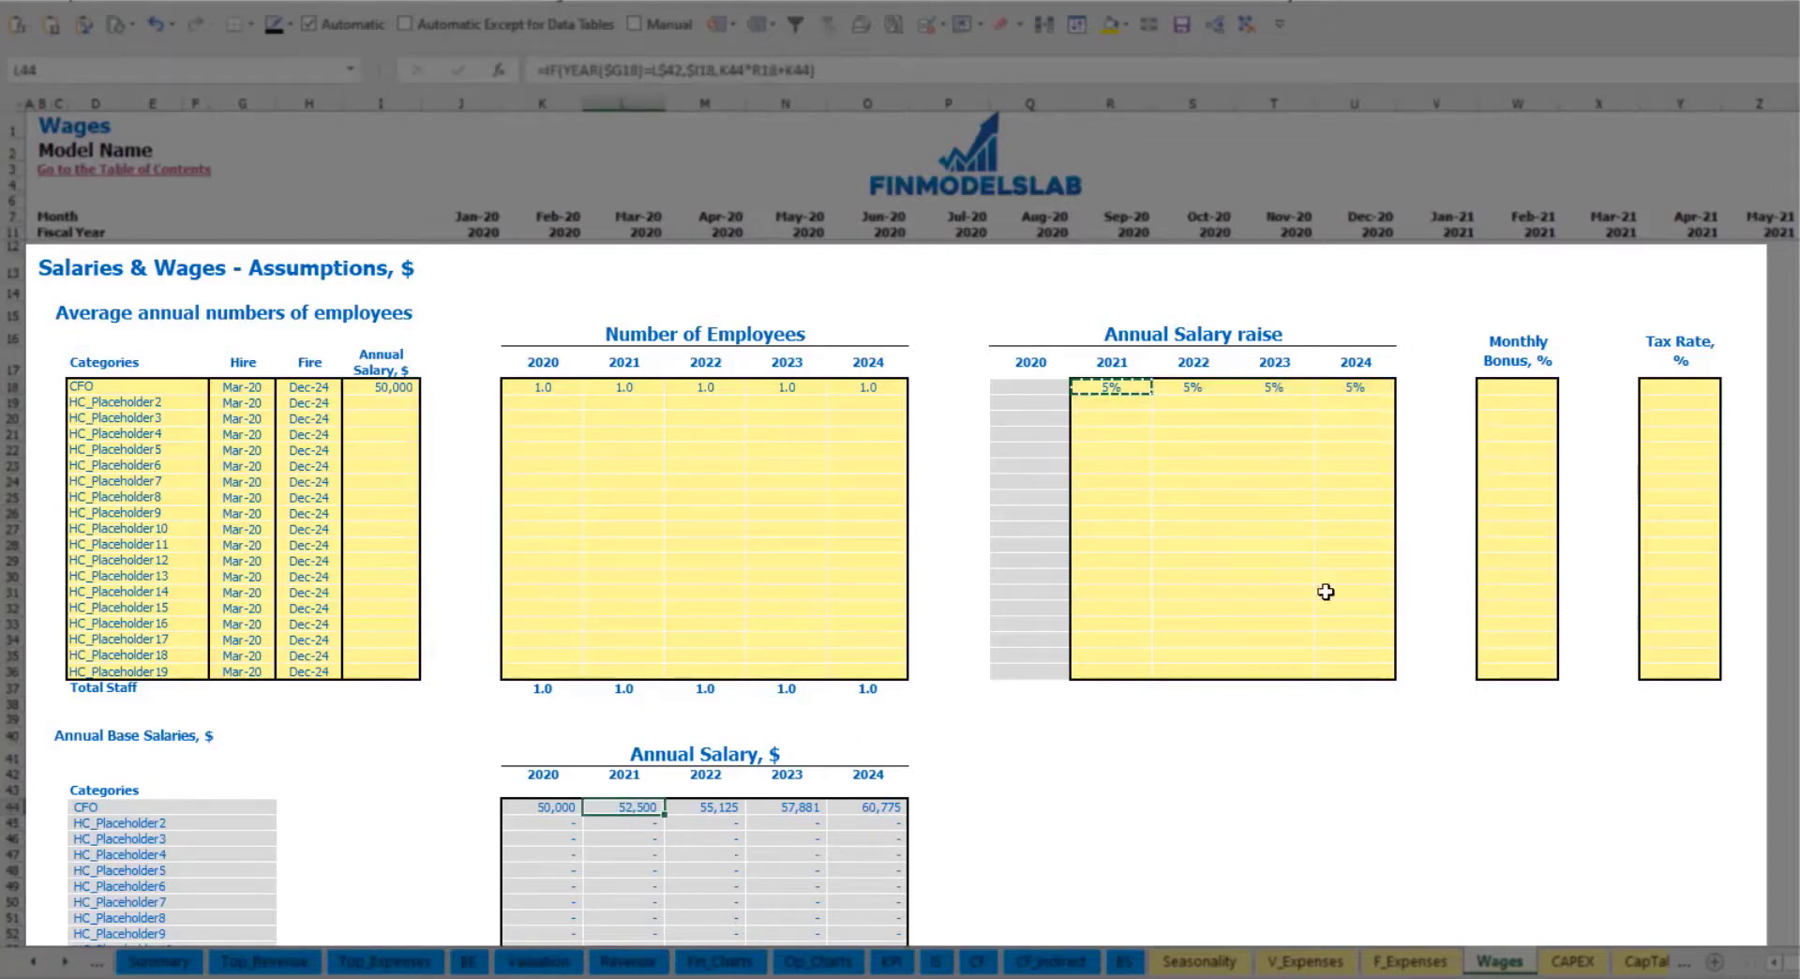
Set the CFO's monthly bonus to 10% and tax rate to 5%.
click(1526, 385)
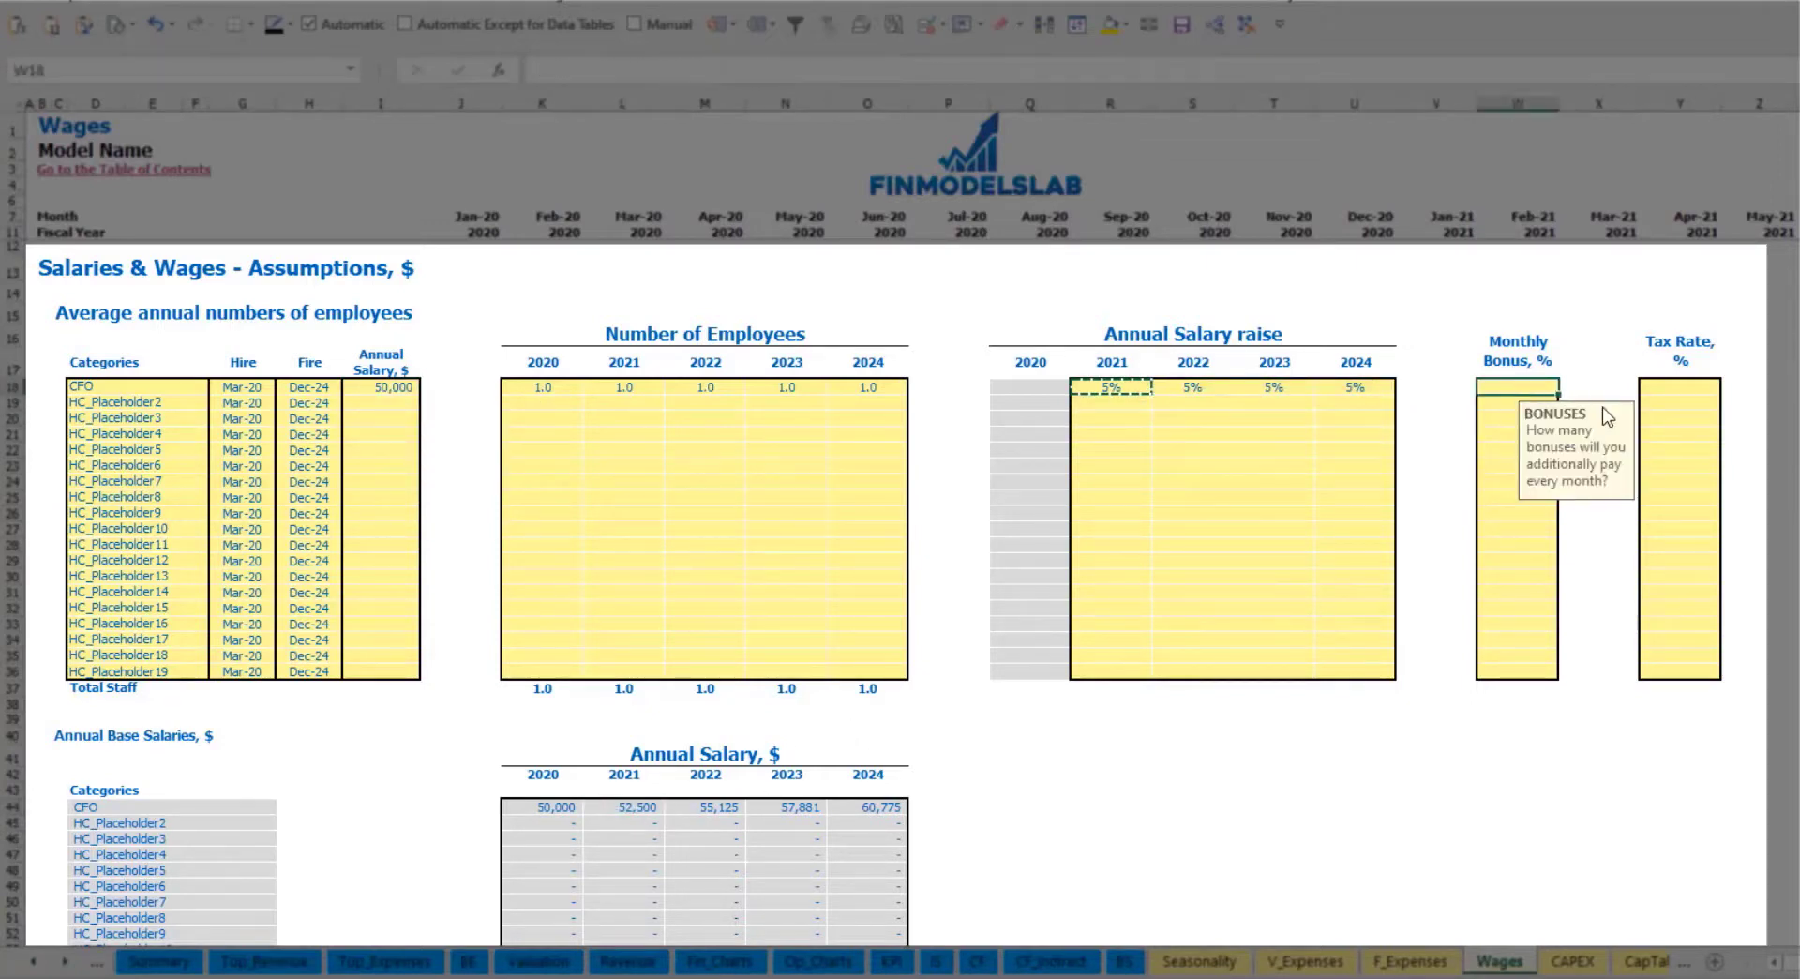
text(10)
key(Return)
click(1698, 383)
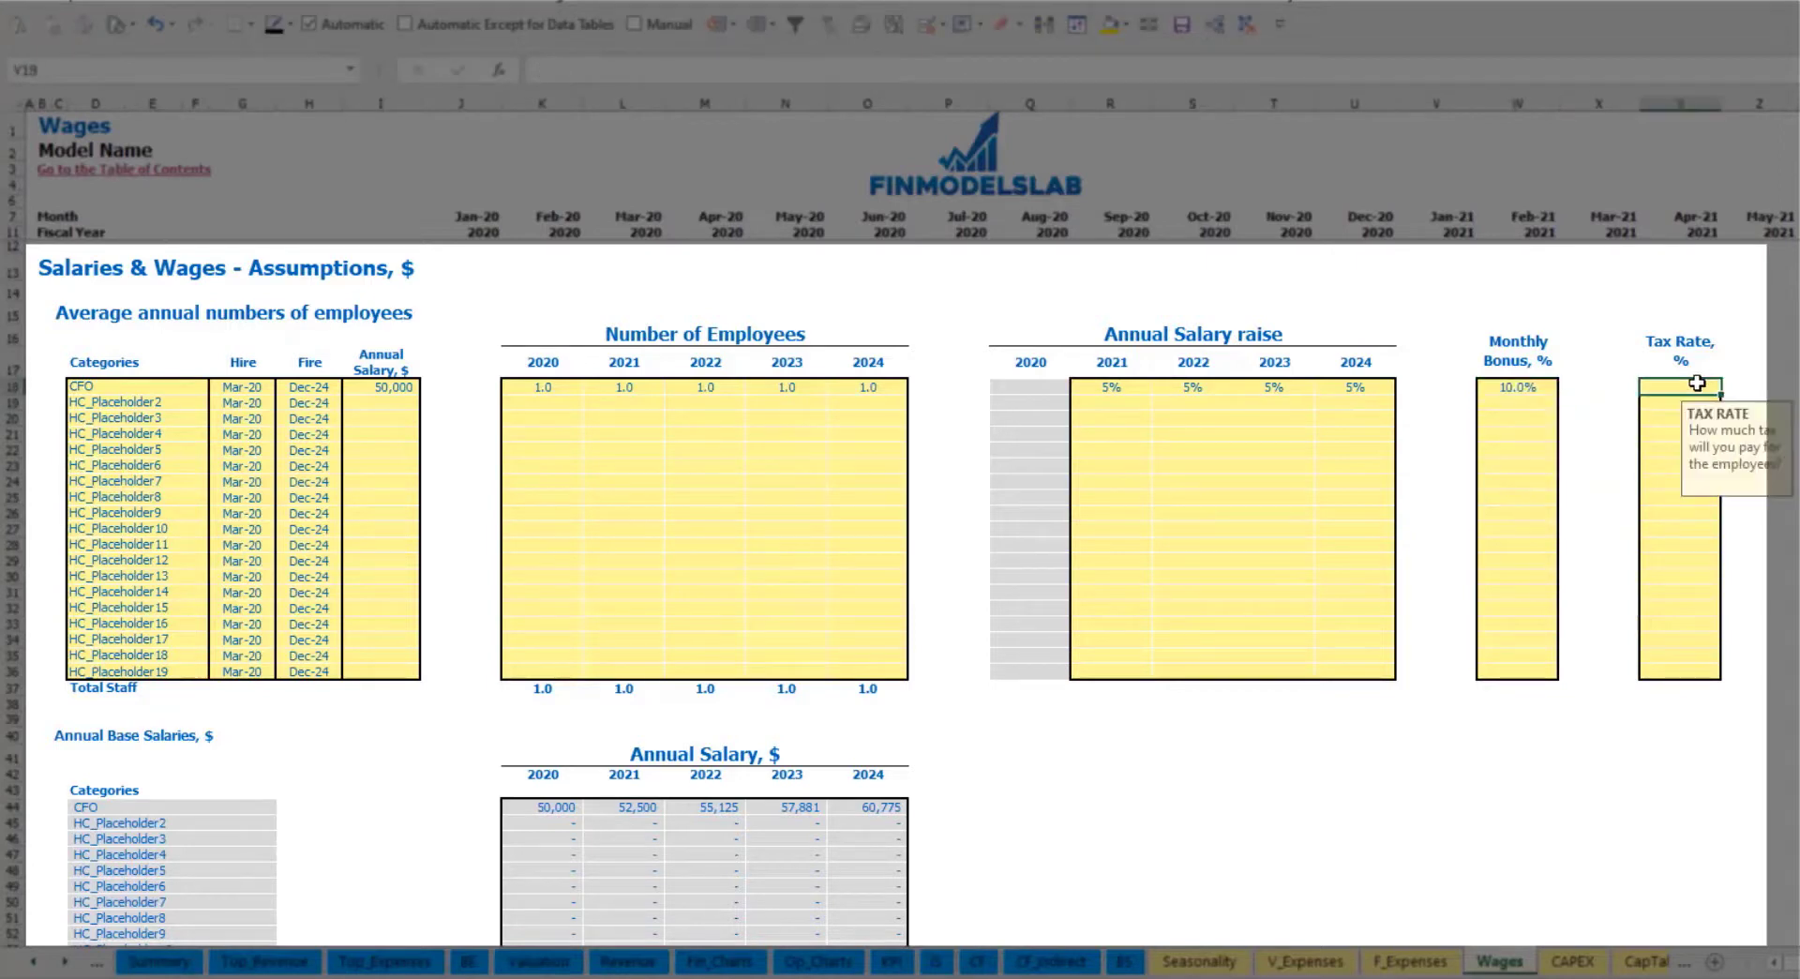
key(Return)
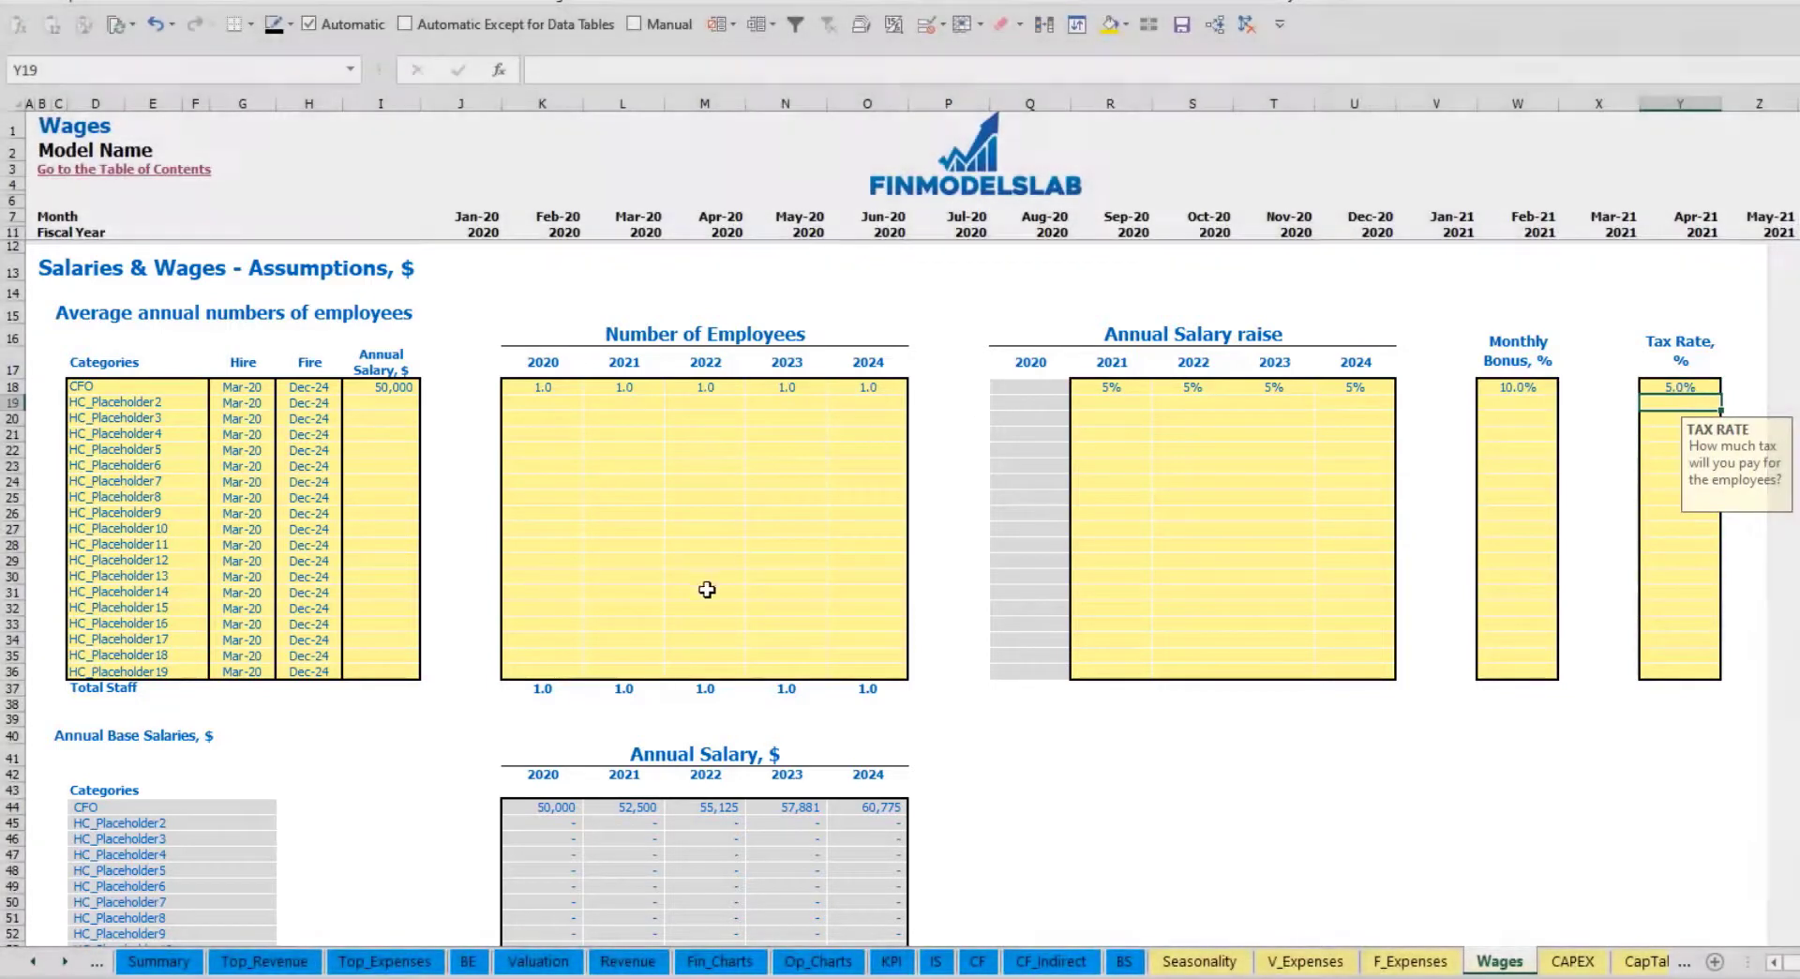
Review the CFO rows in the Monthly Base Salaries, Monthly Bonus and Monthly Base Taxes tables.
scroll(707, 590, down, 10)
scroll(707, 593, down, 10)
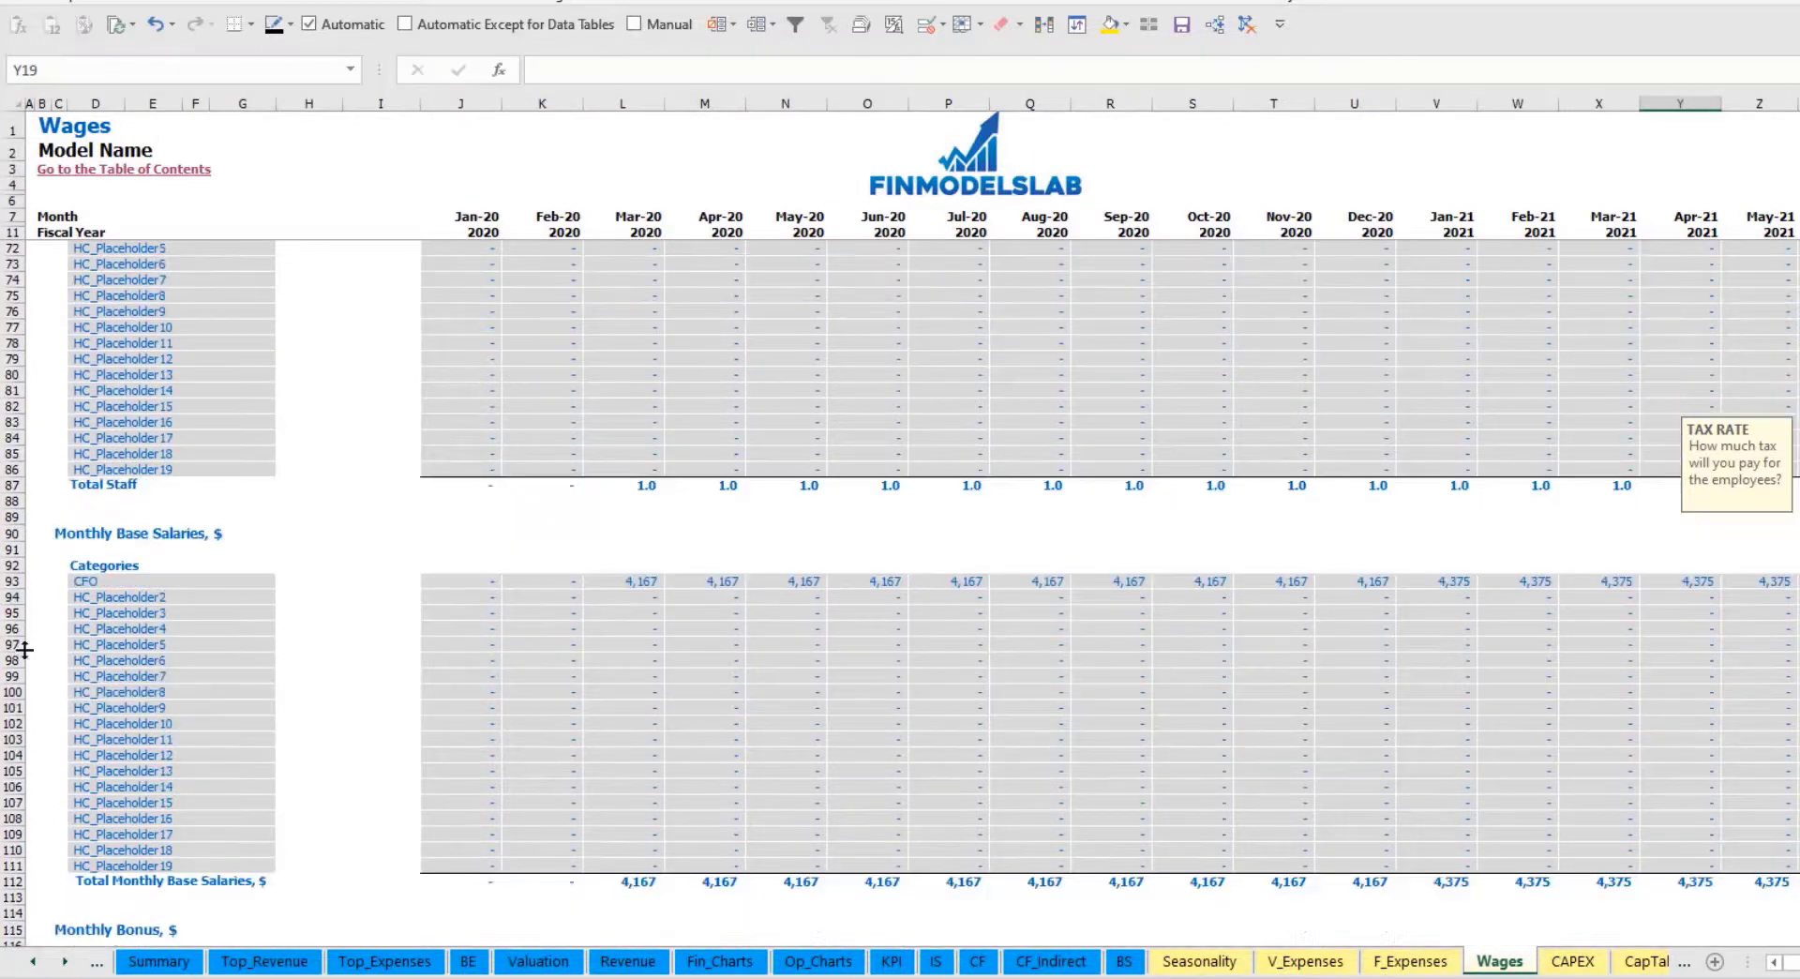
click(13, 581)
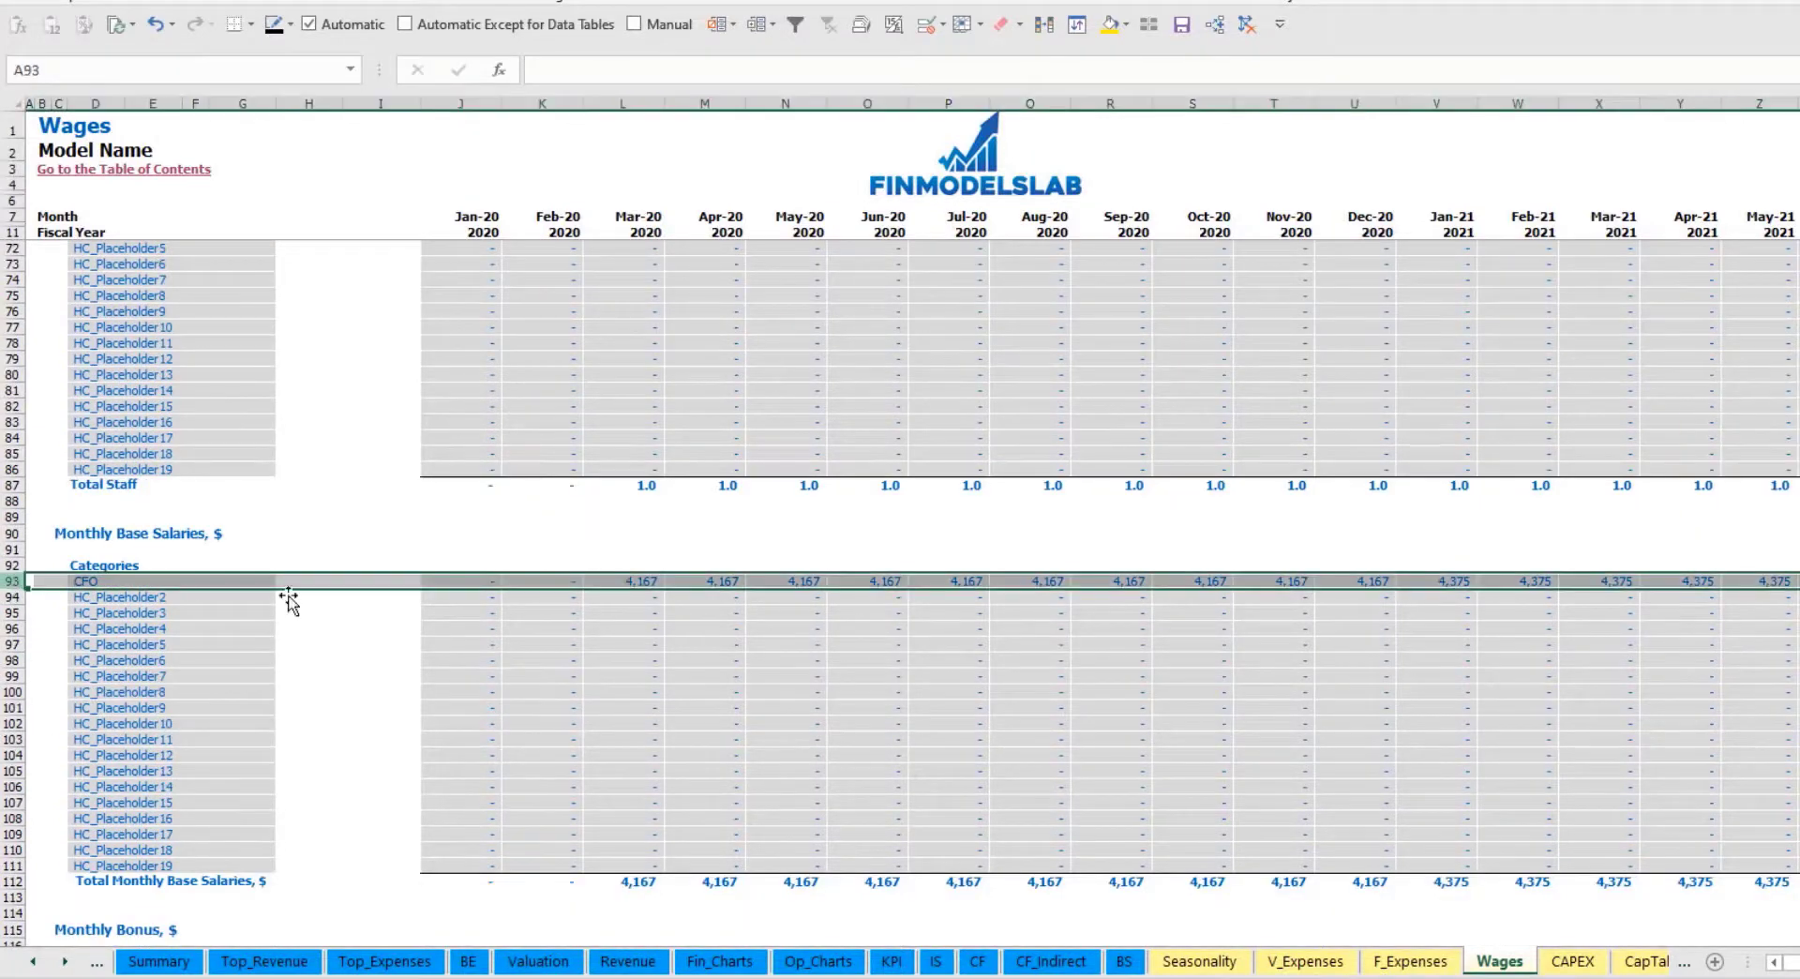
click(642, 581)
scroll(1027, 654, down, 7)
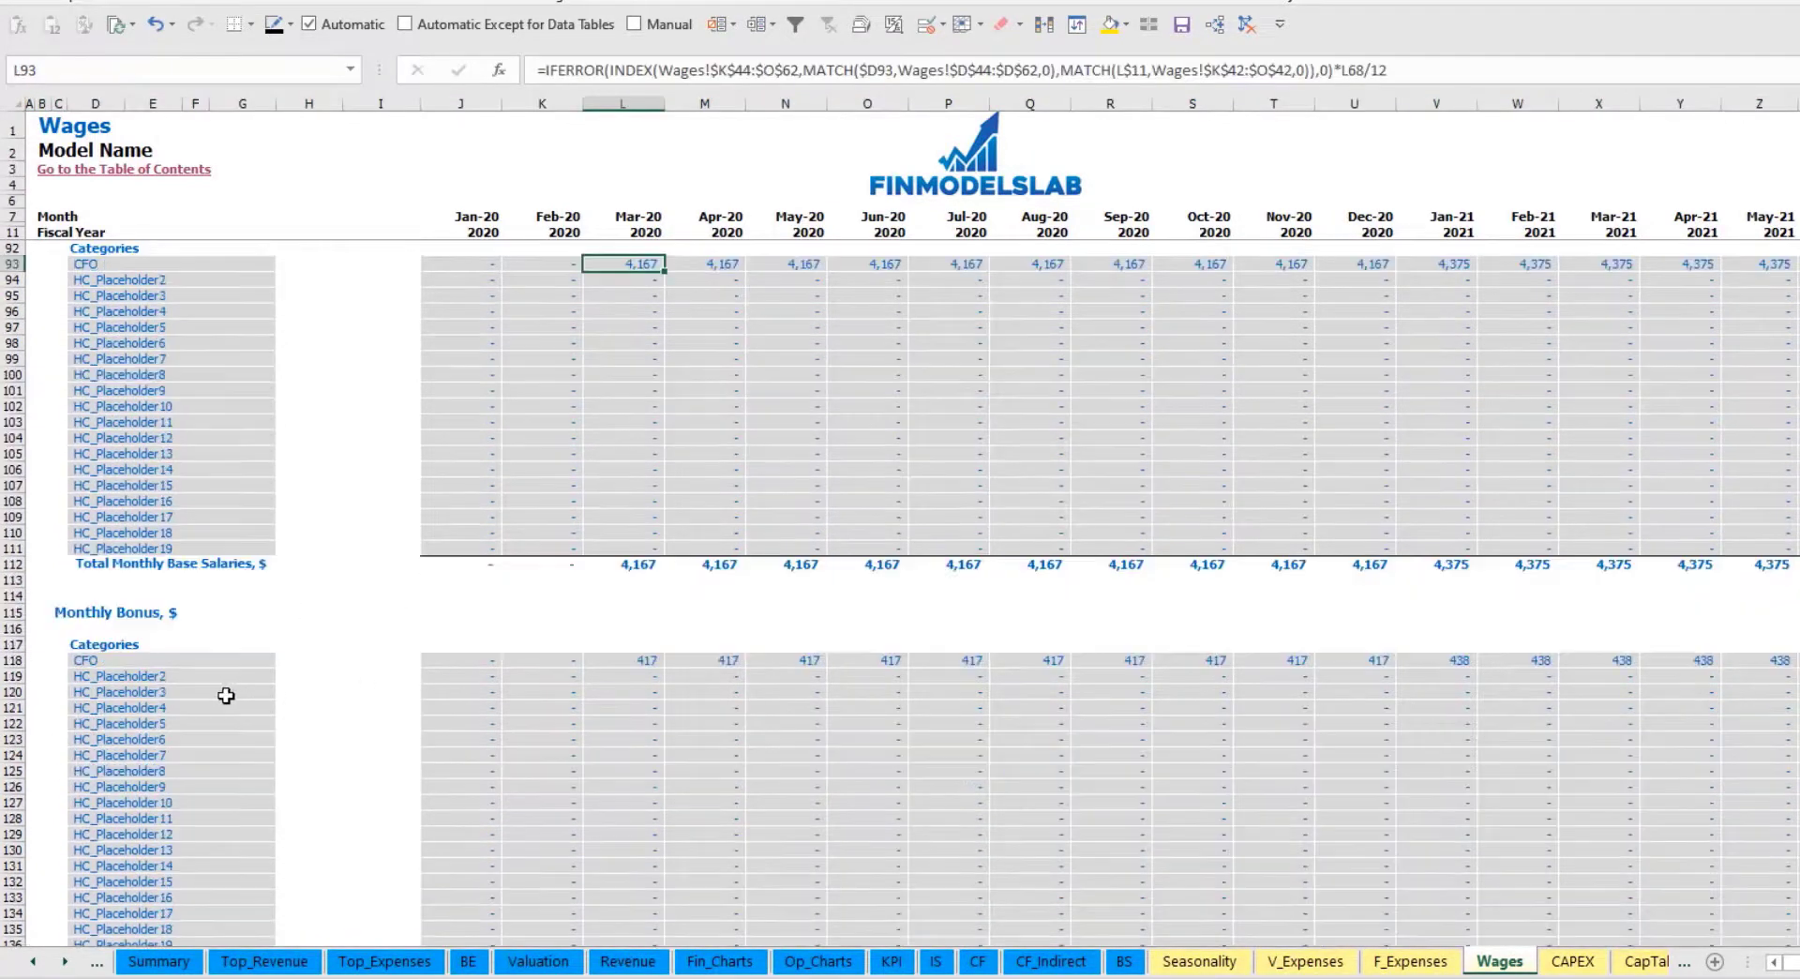
click(13, 660)
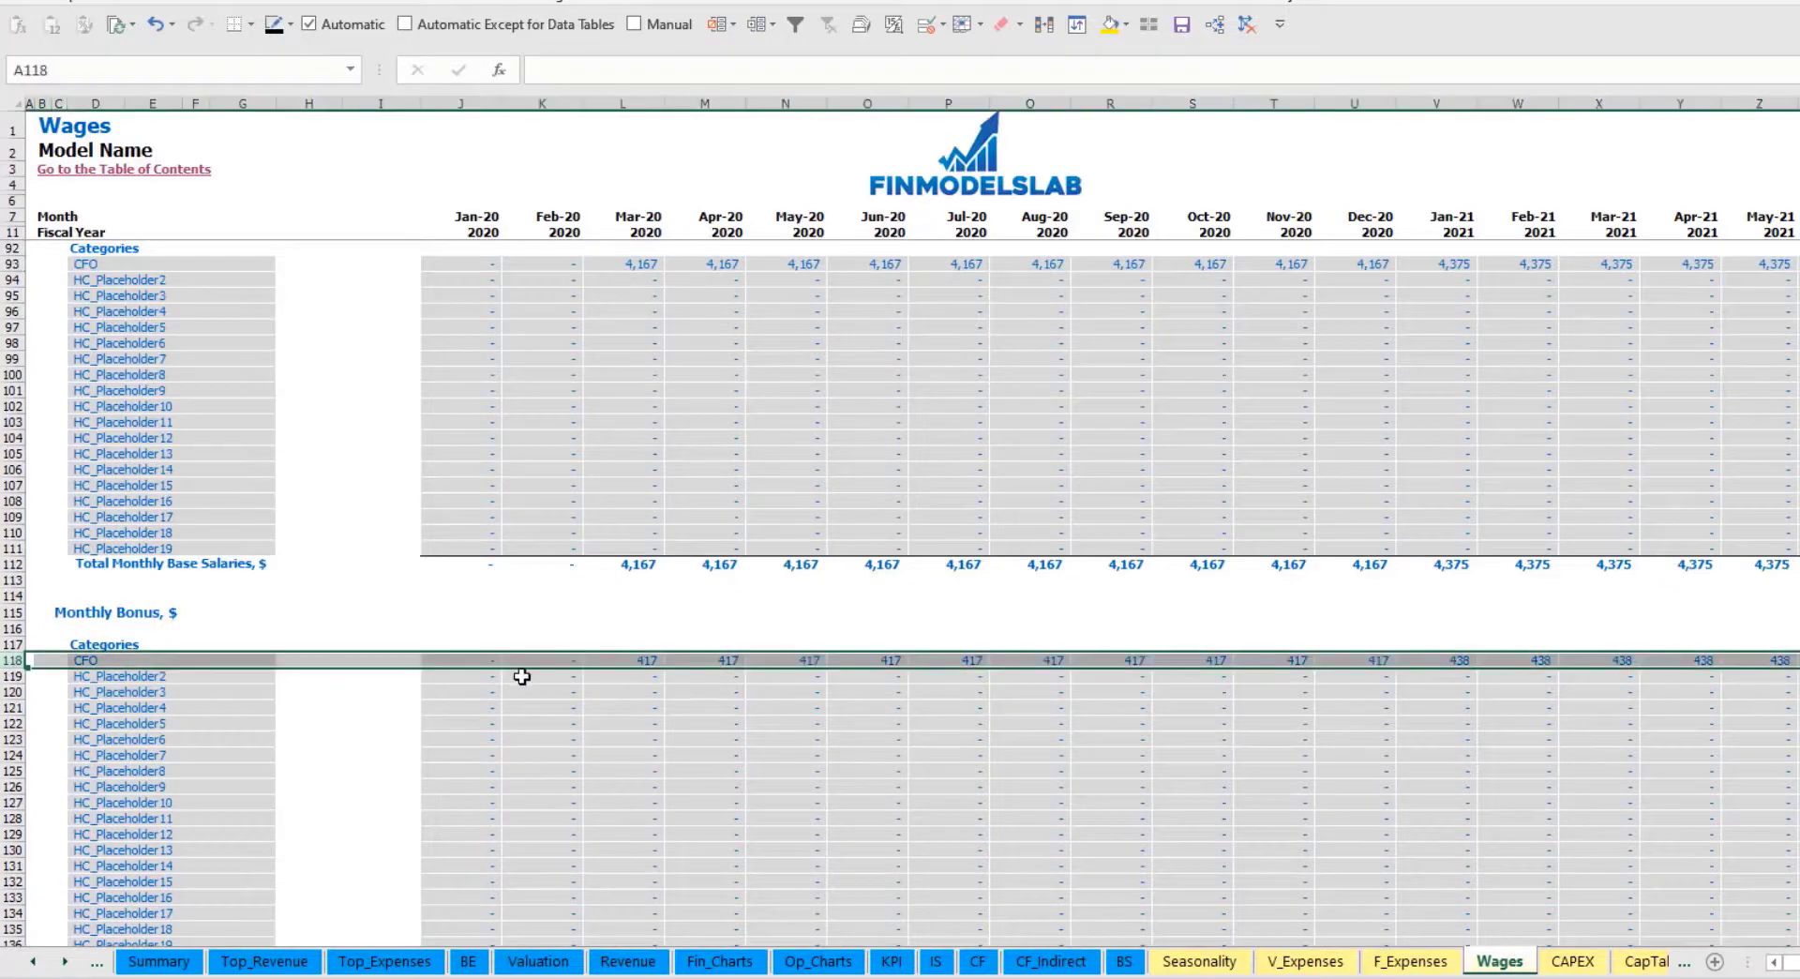
click(642, 660)
scroll(82, 691, down, 7)
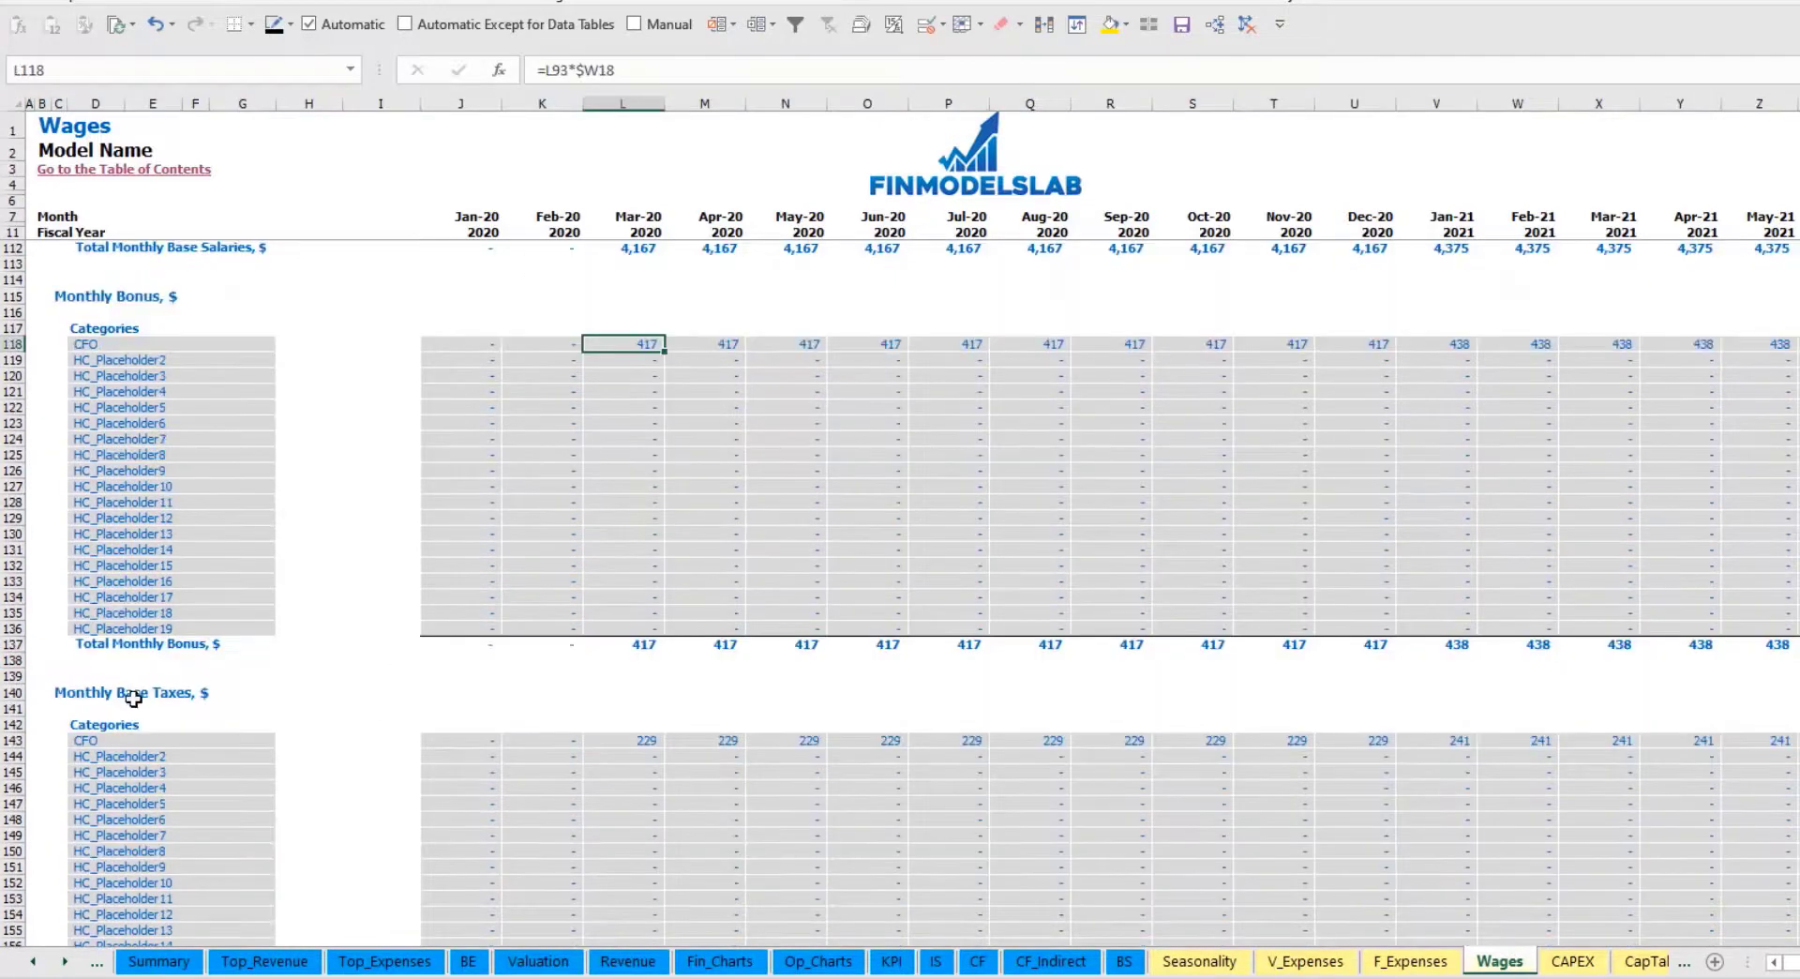
click(13, 741)
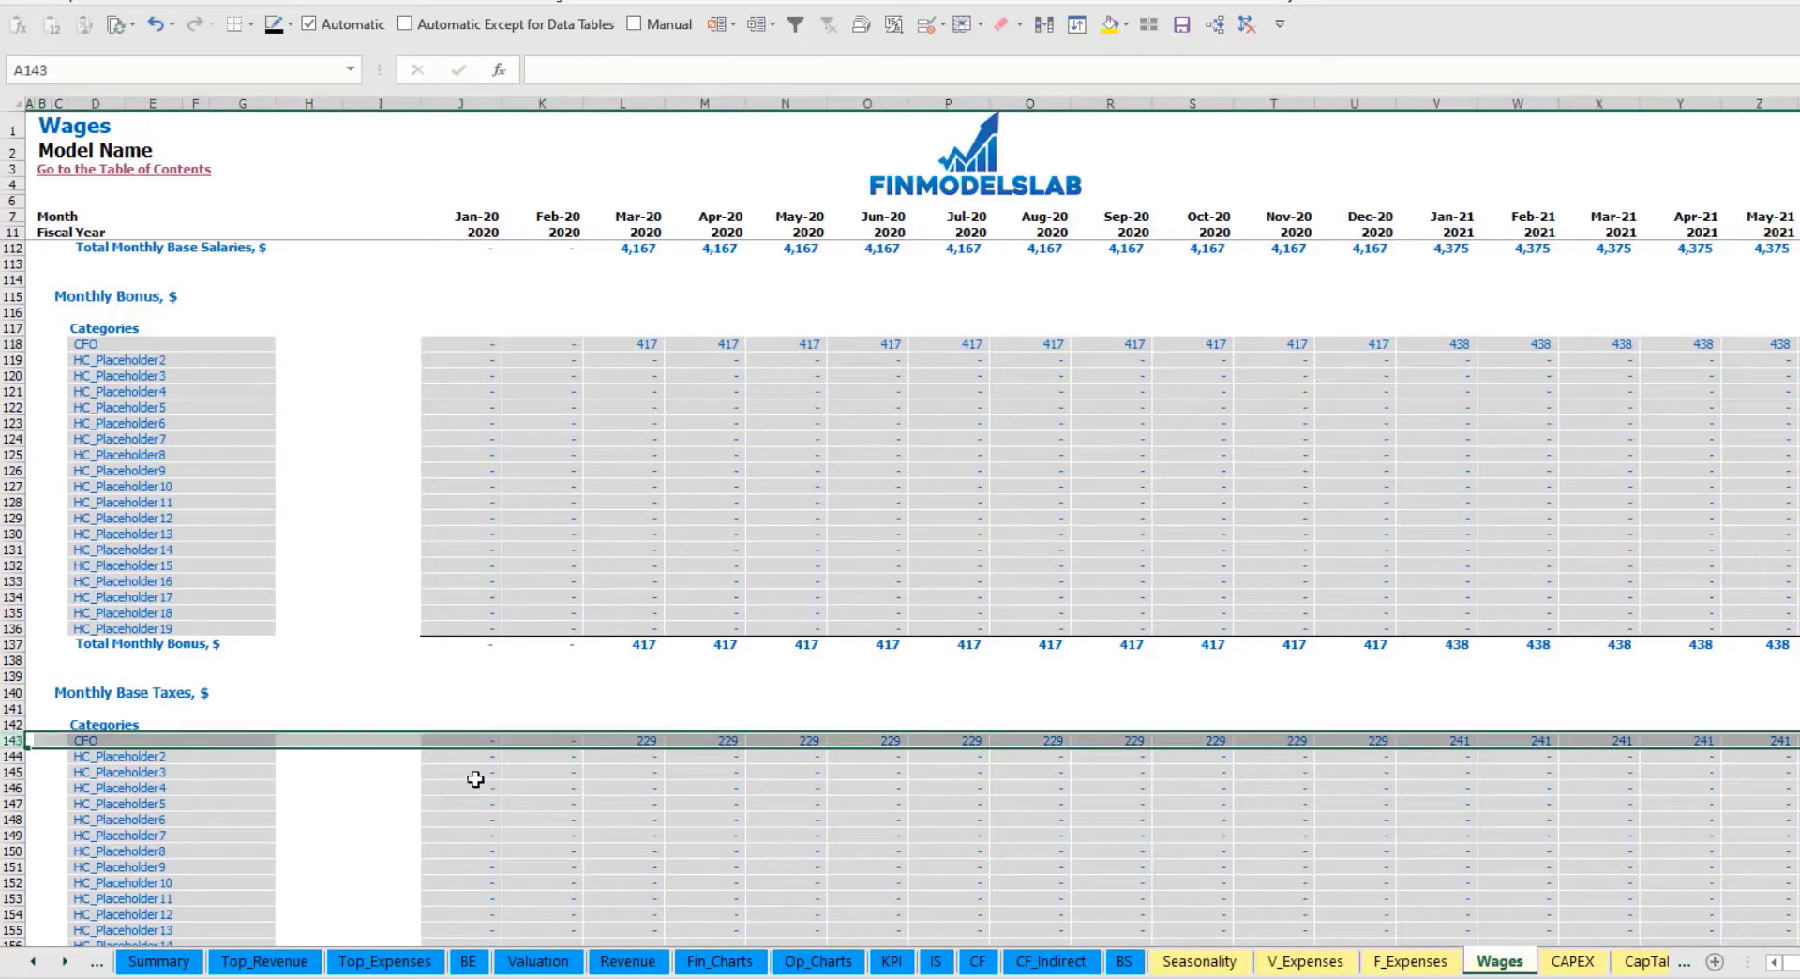
Rename the second staff category as Admin HC and set its hire date to Apr-20.
scroll(763, 706, up, 20)
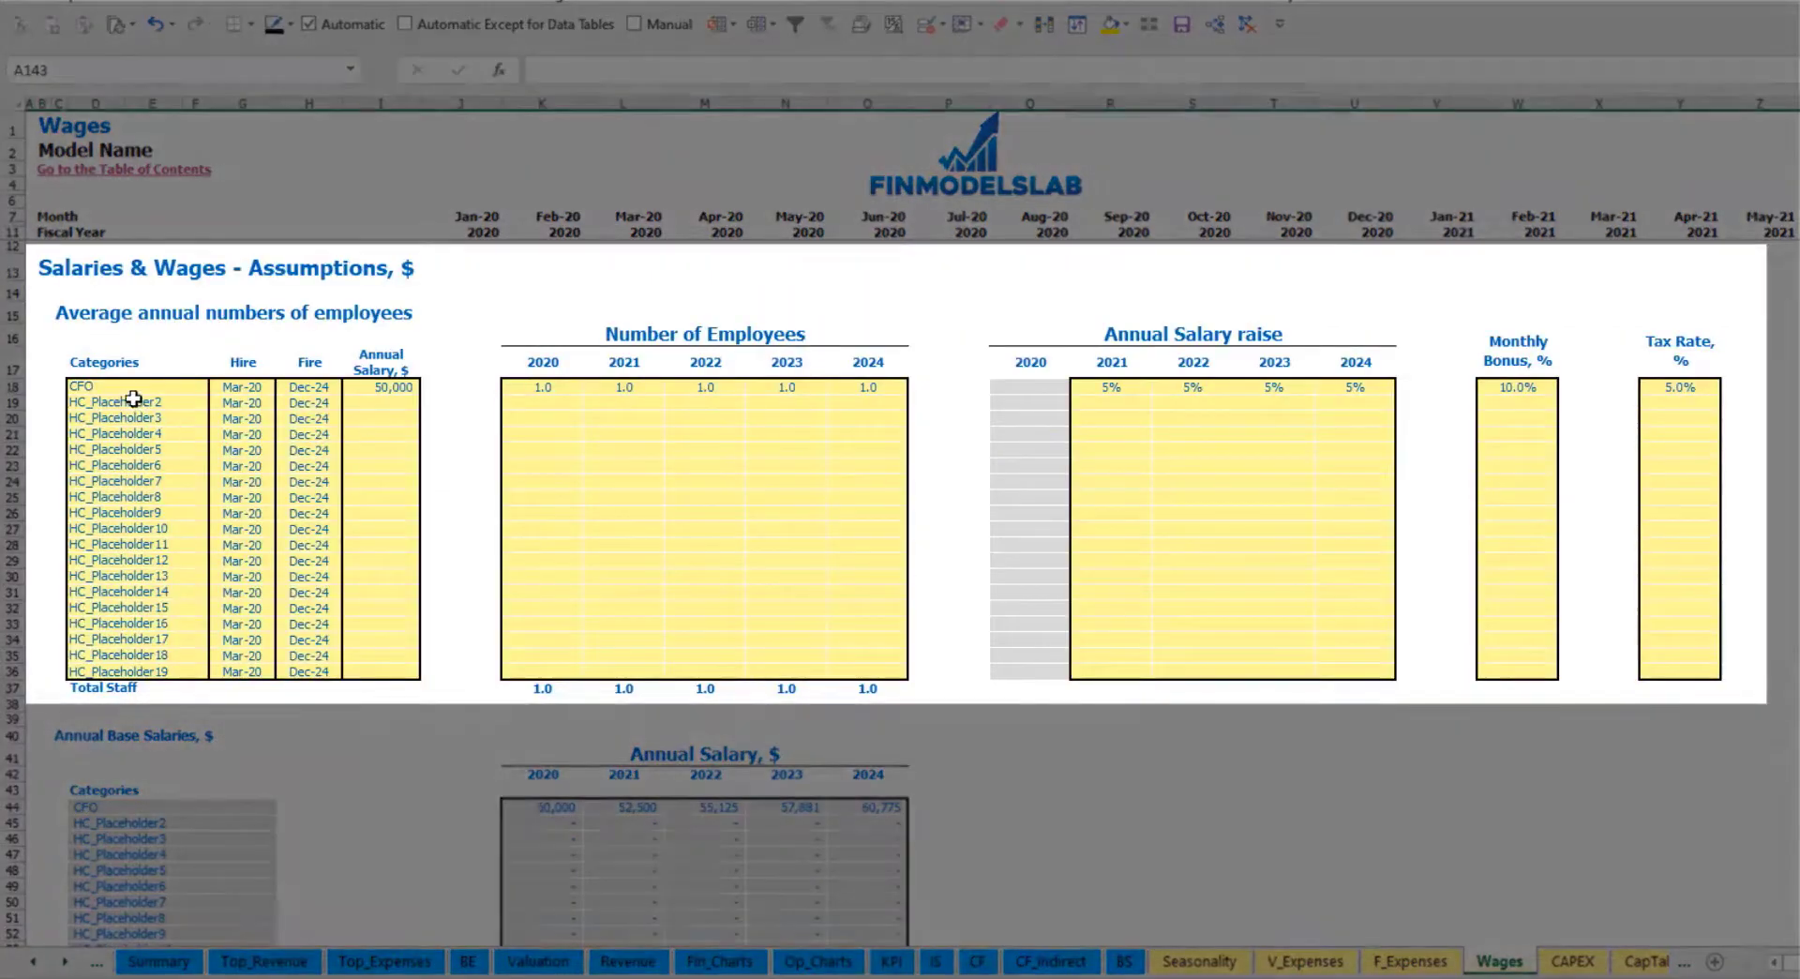
click(132, 401)
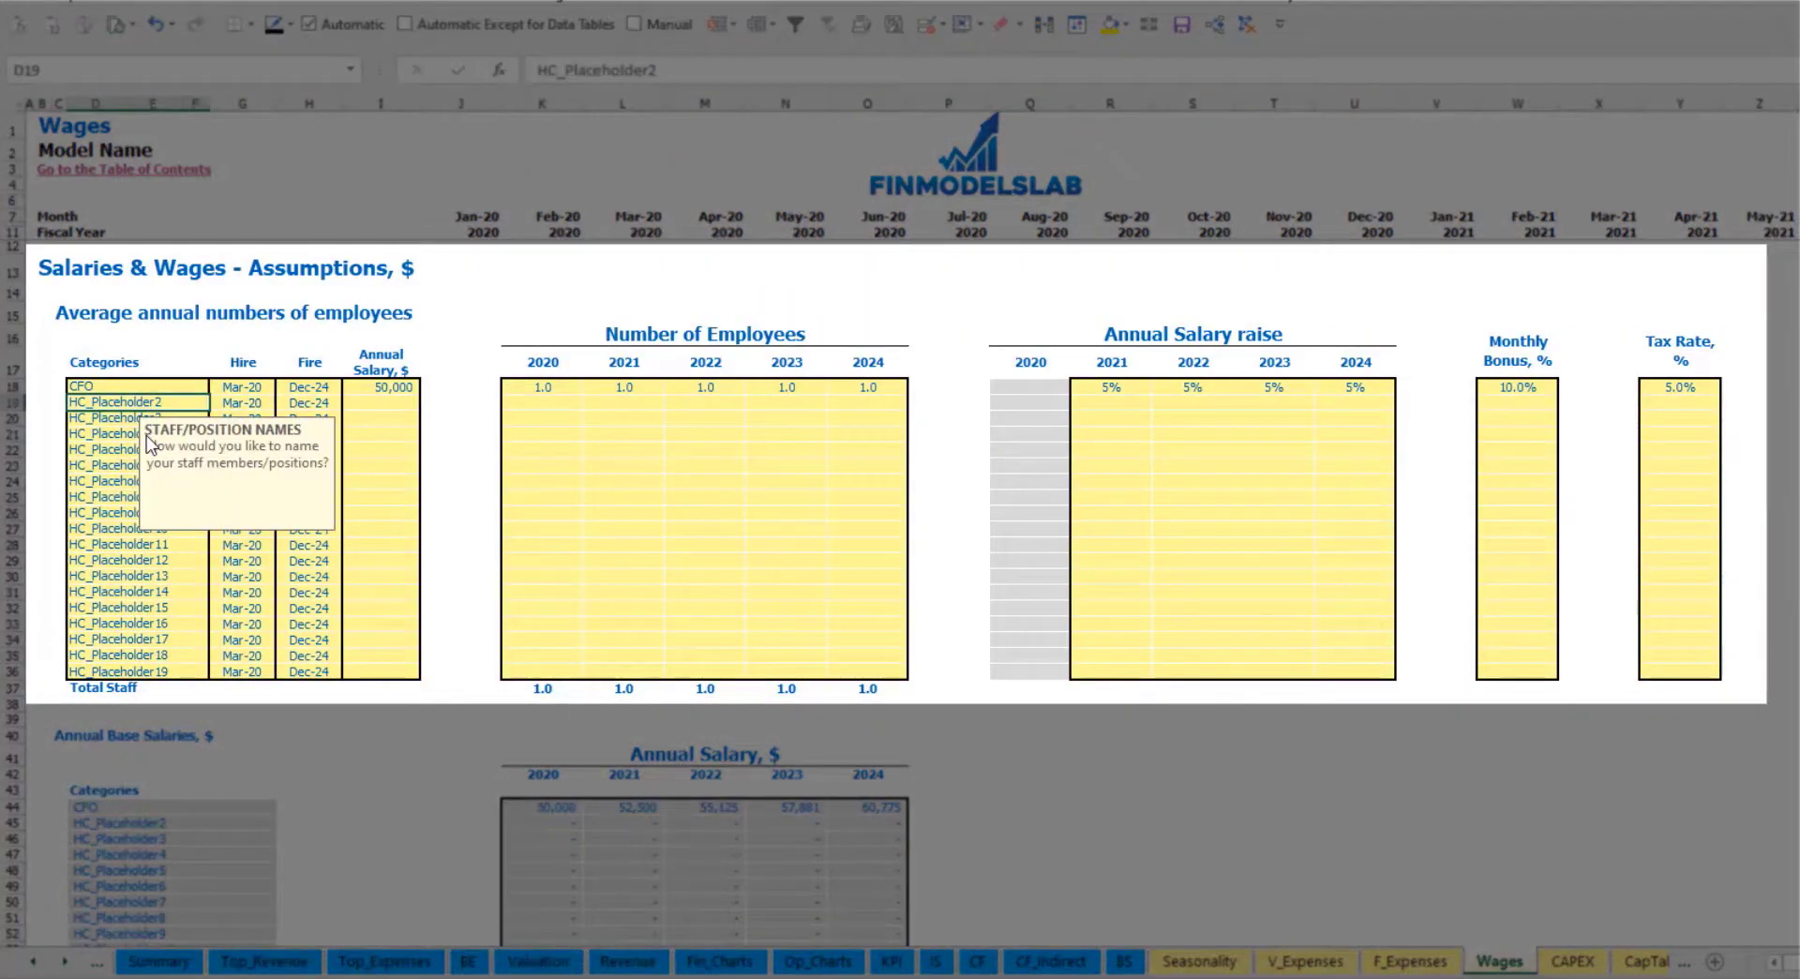
text(Admin HC)
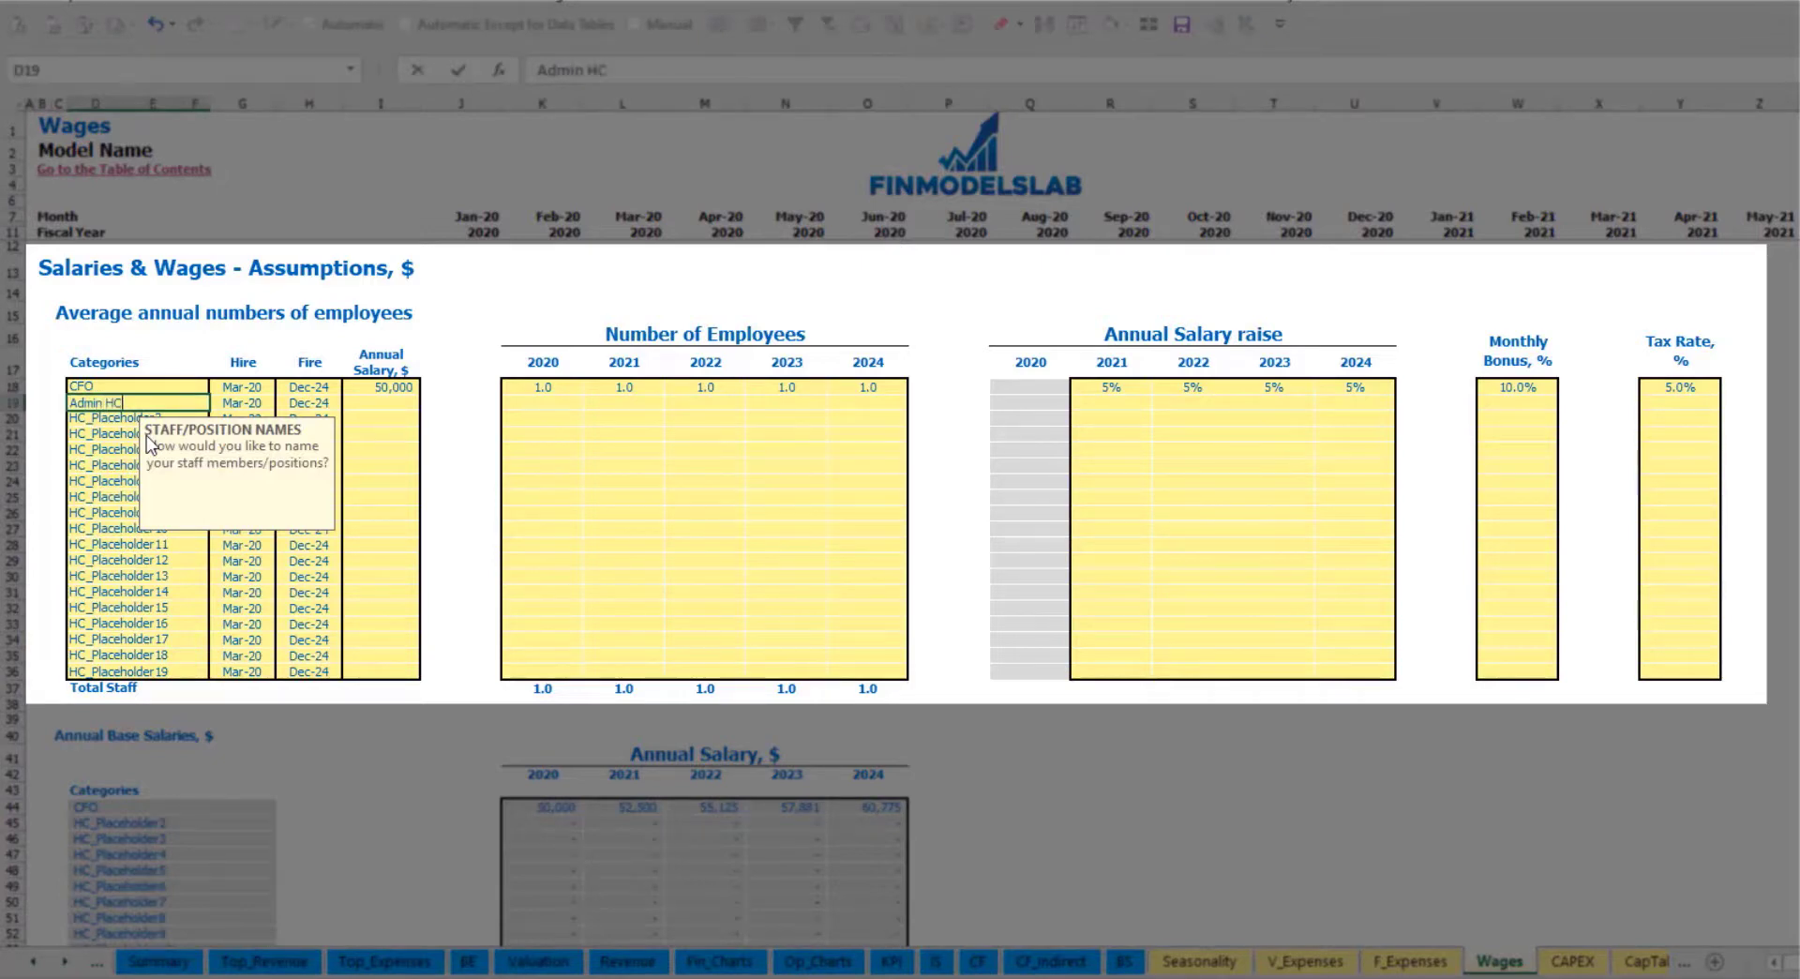
click(251, 402)
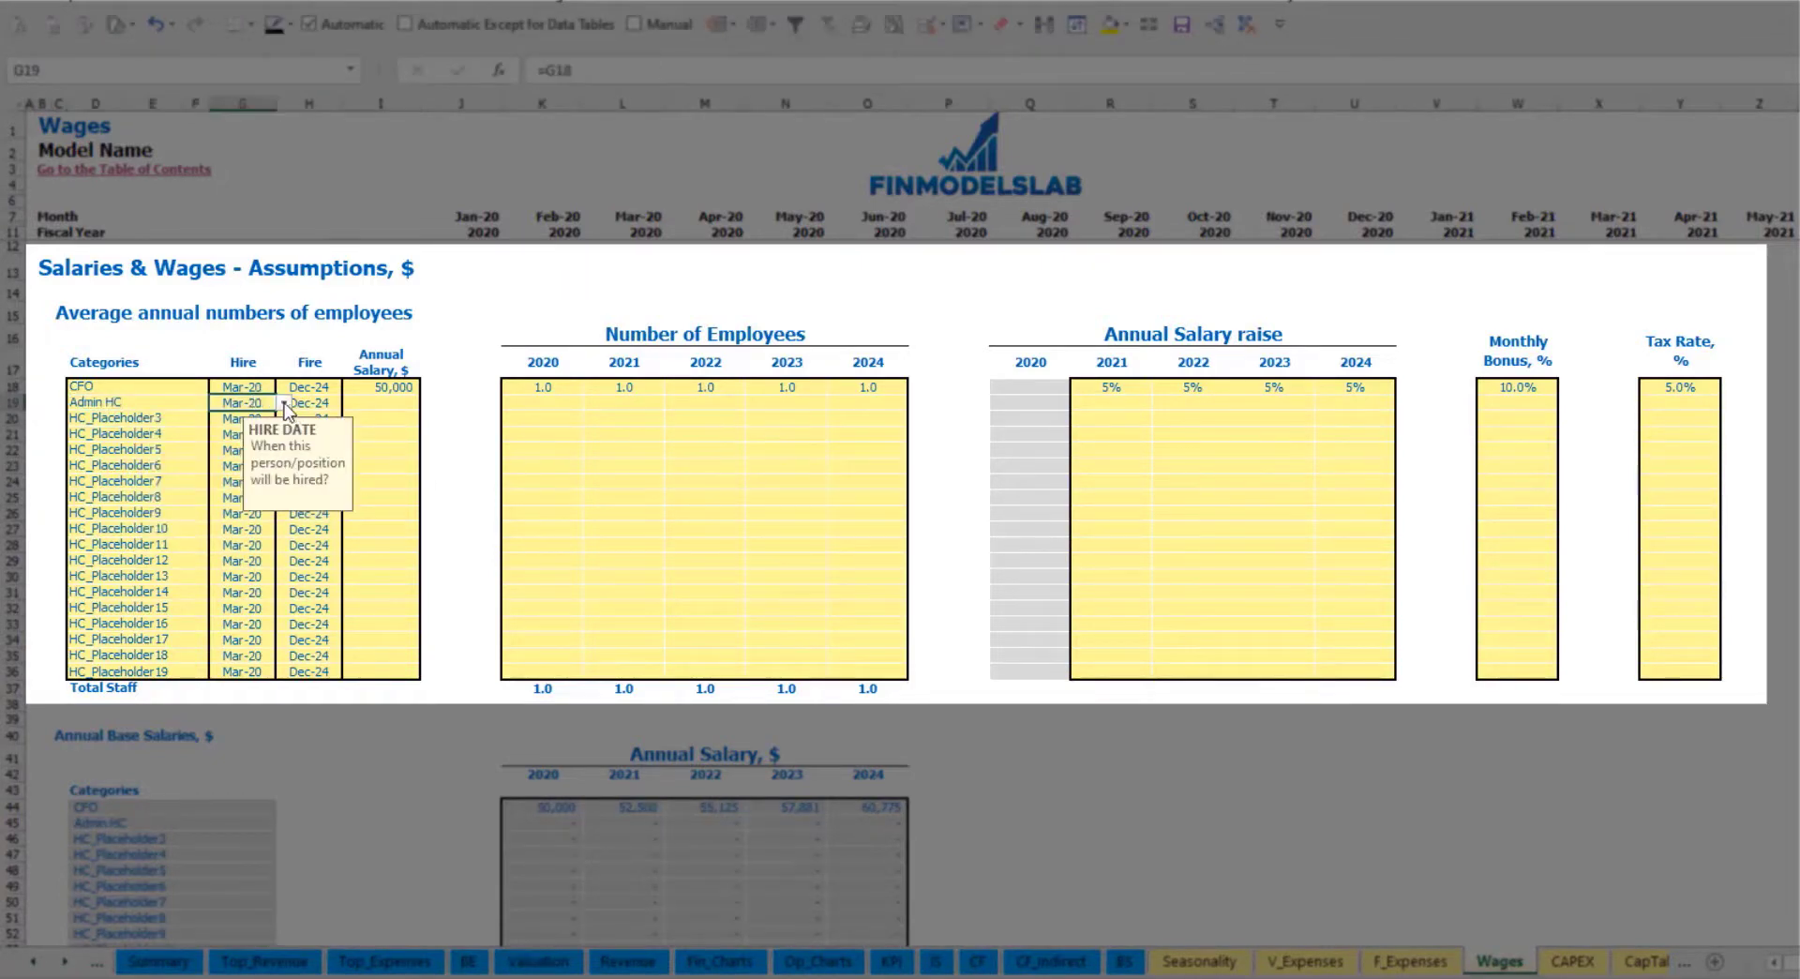
click(284, 404)
click(267, 440)
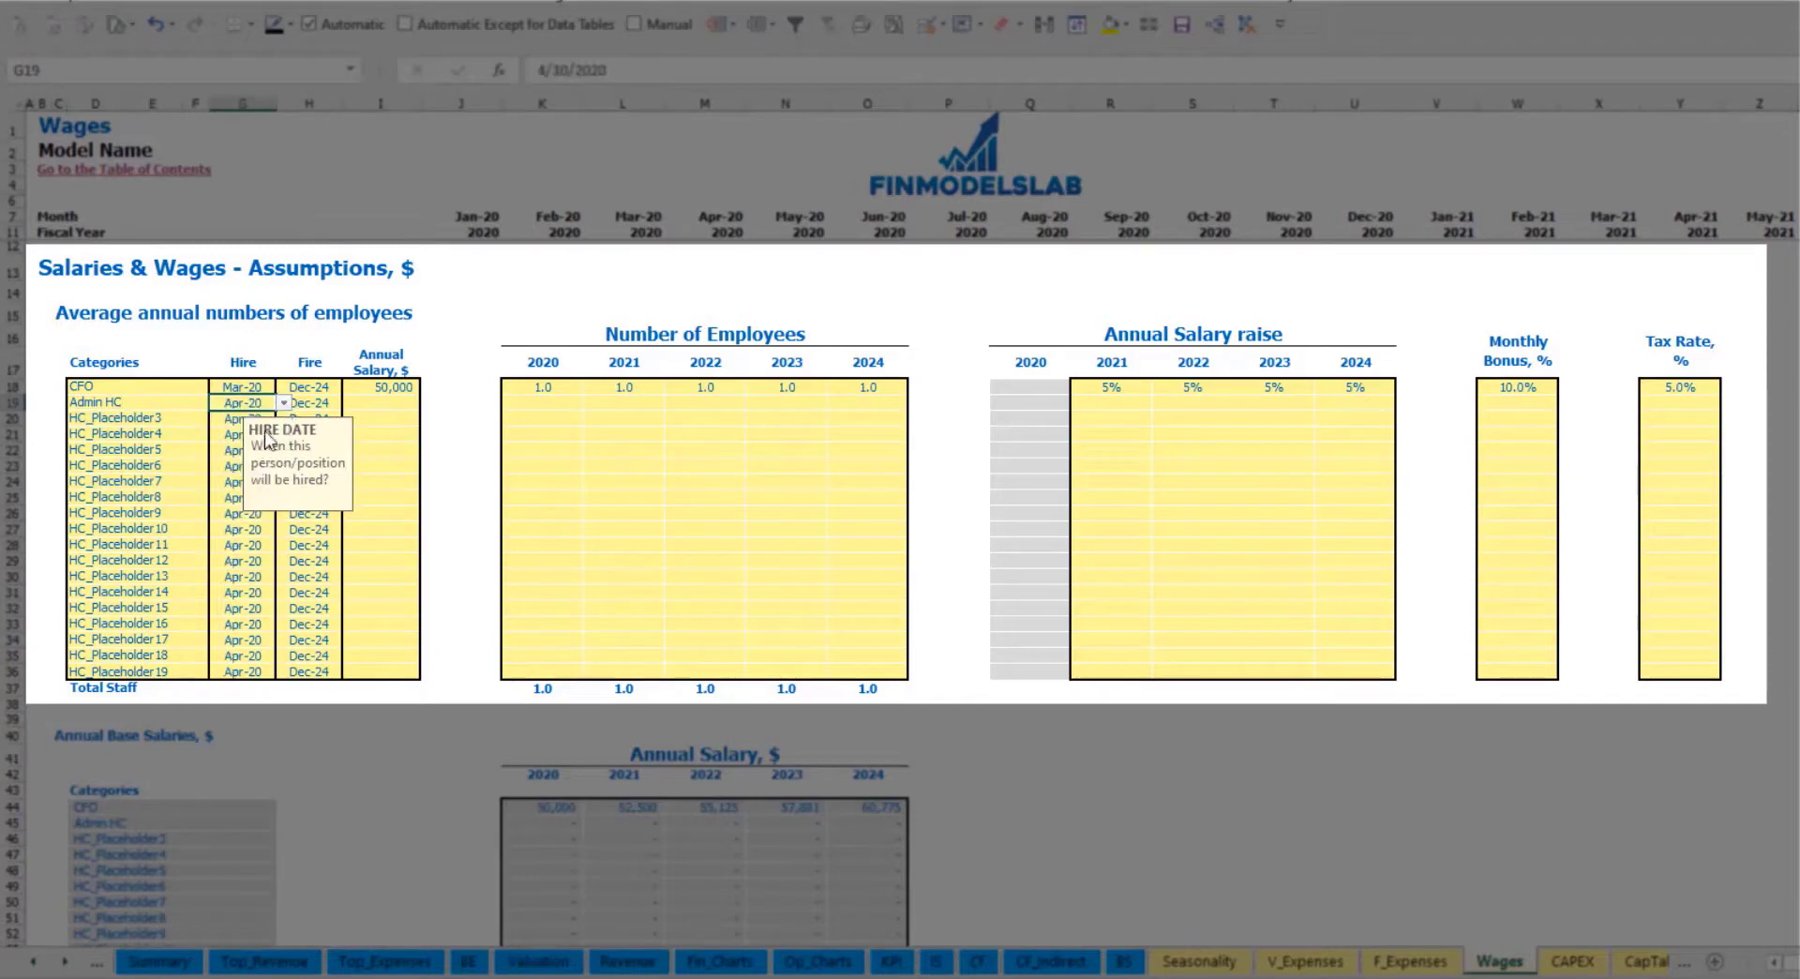
Set the annual salary of the Admin HC category to 30,000.
click(326, 404)
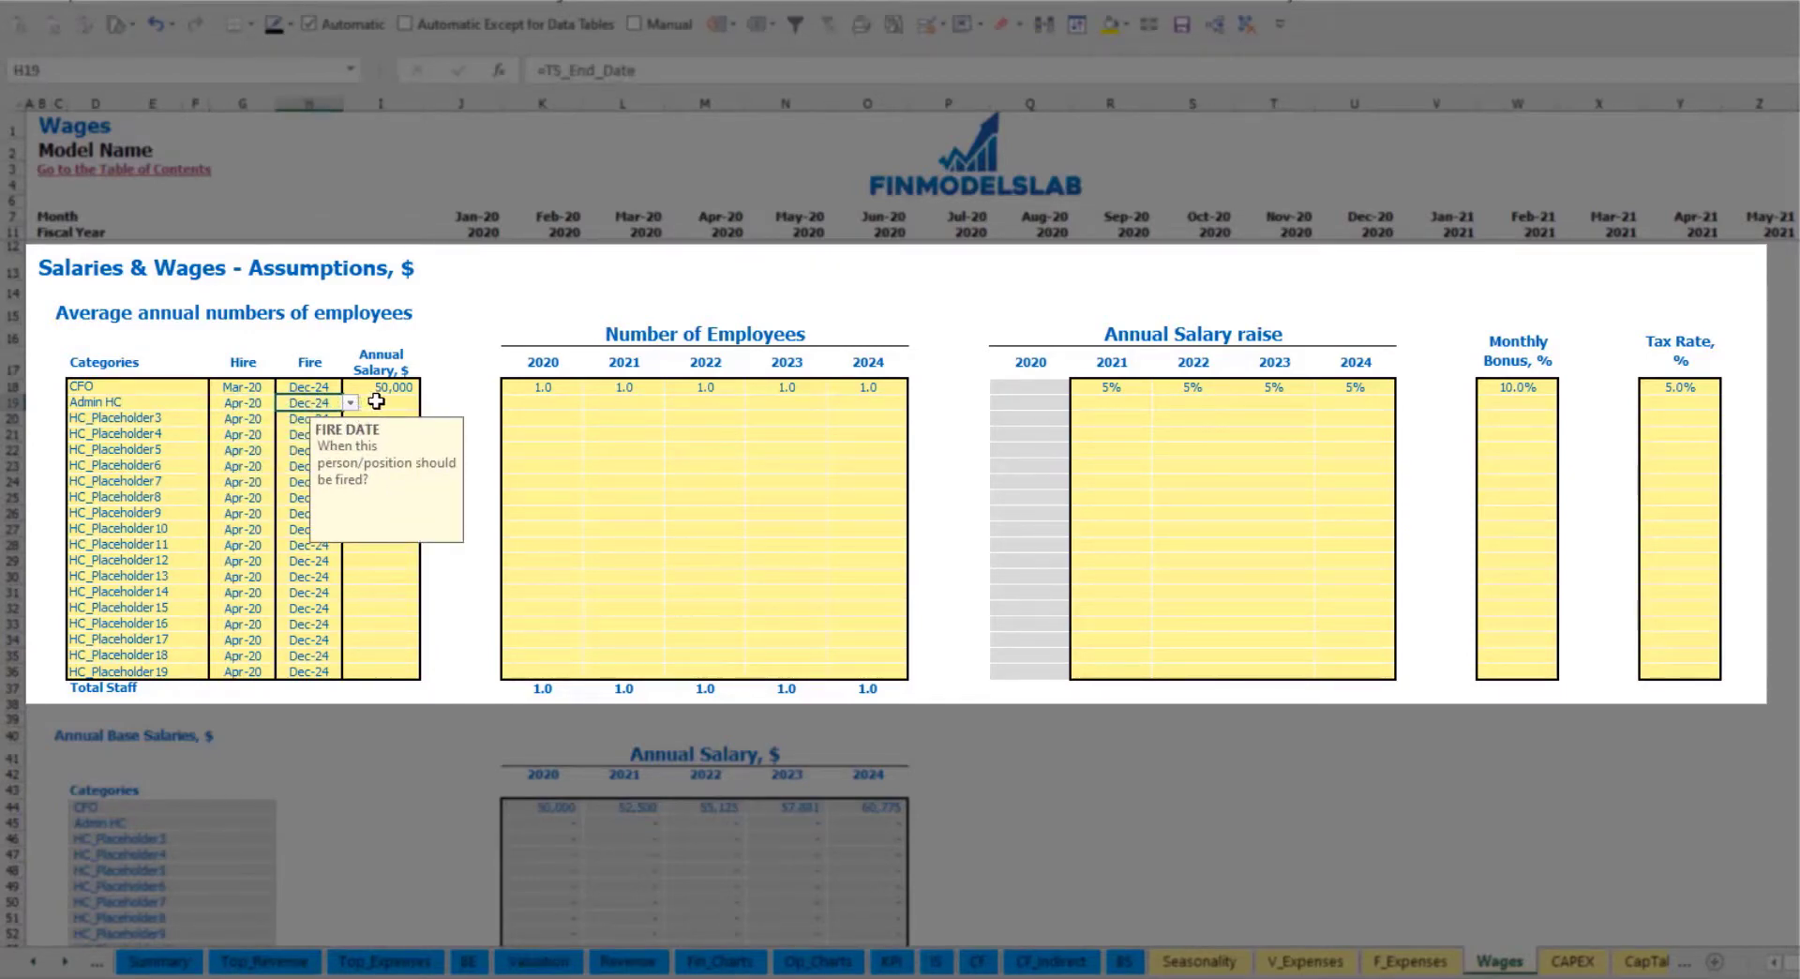
click(375, 401)
text(3000)
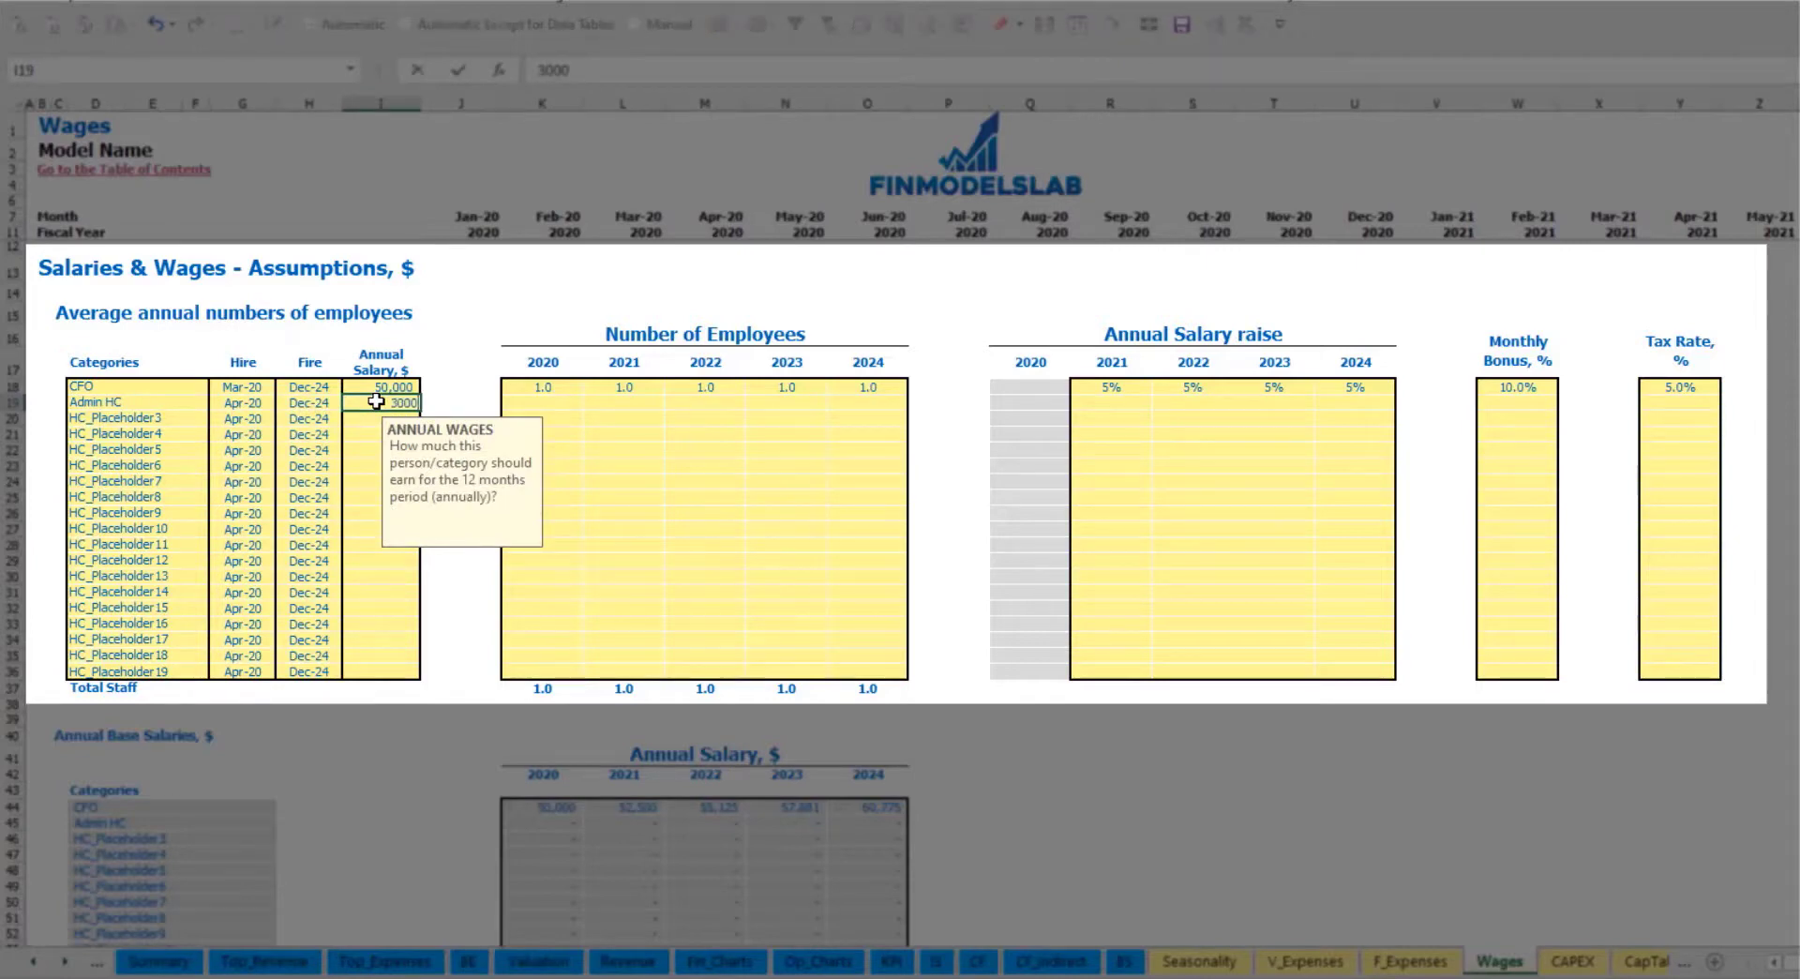
Enter the Admin HC employee numbers 2, 4, 6, 8 and 10 for the years 2020 to 2024.
click(557, 401)
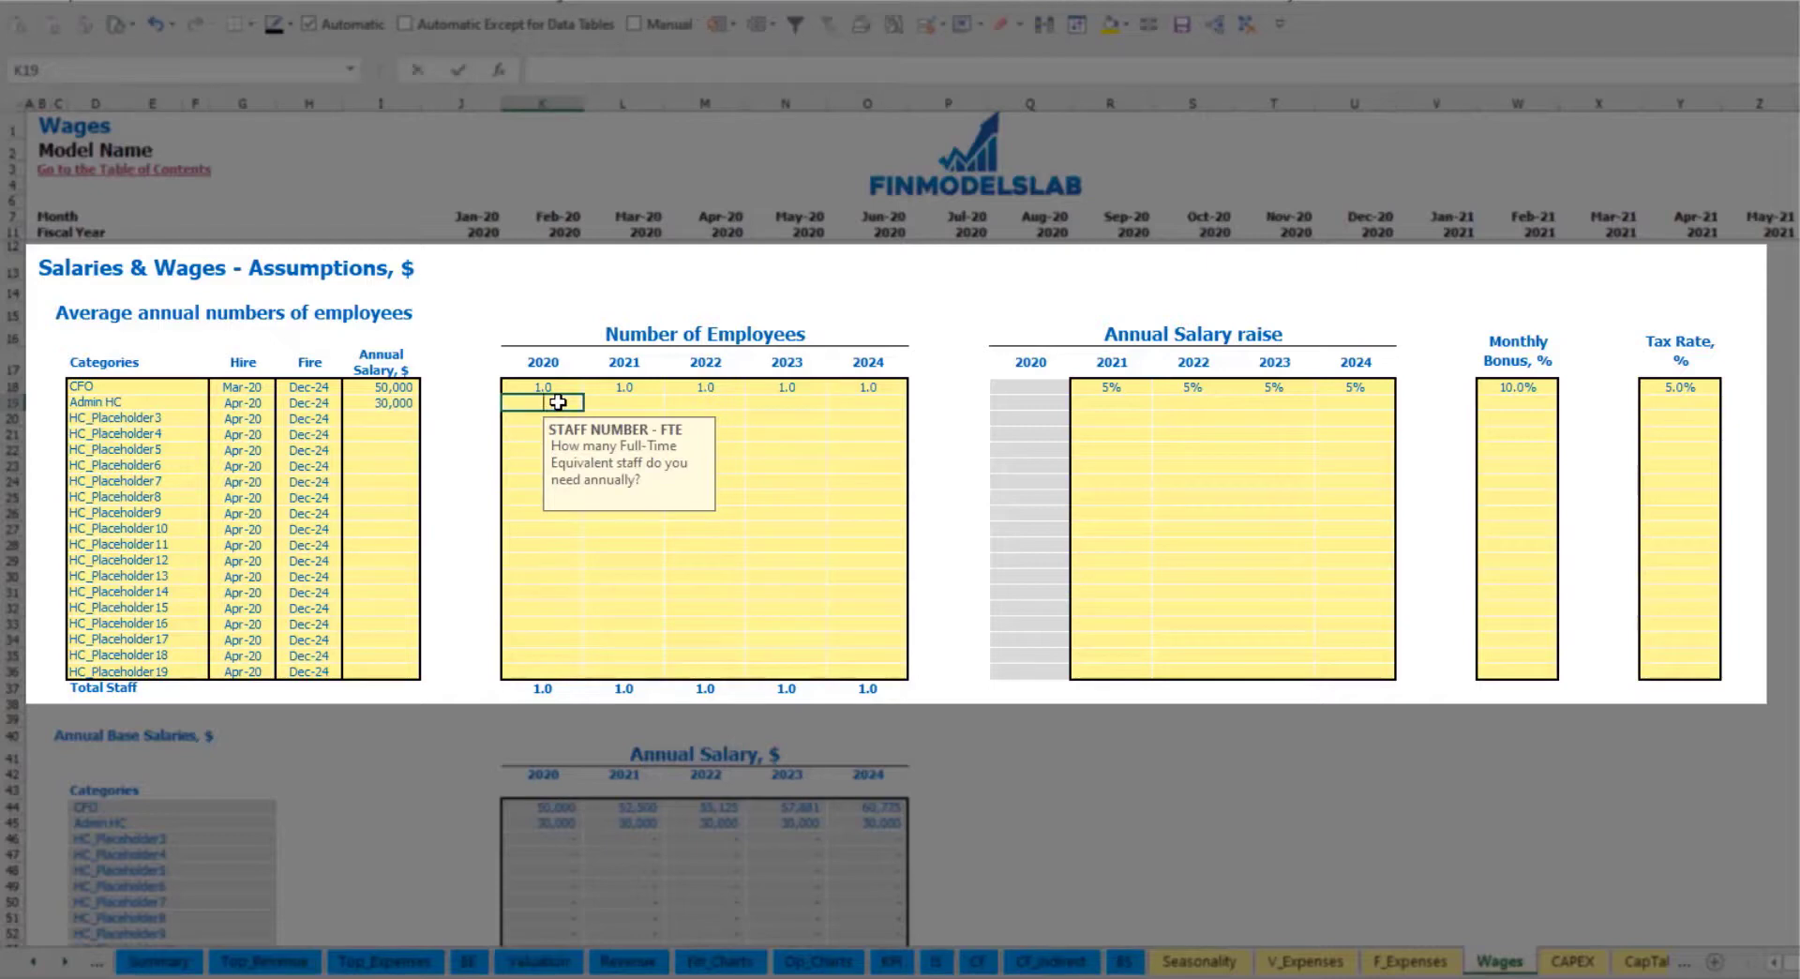
text(2)
key(Tab)
text(4)
key(Tab)
text(6)
key(Tab)
text(8)
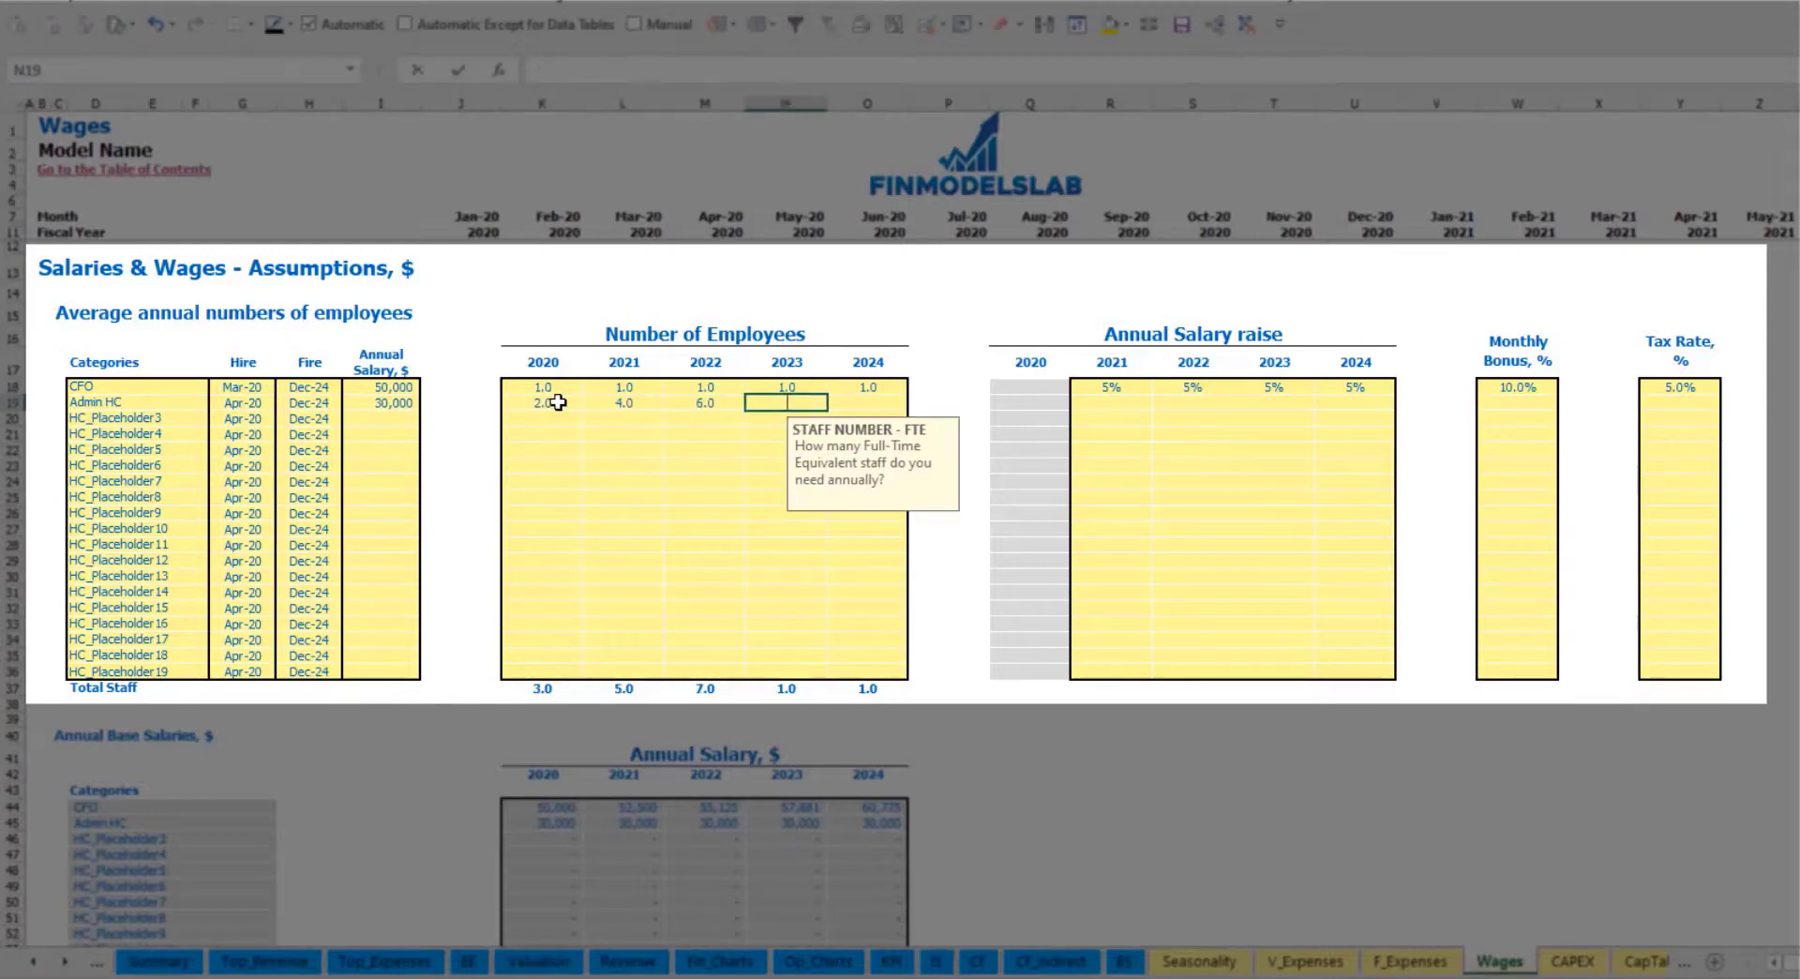
key(Tab)
text(10)
key(Tab)
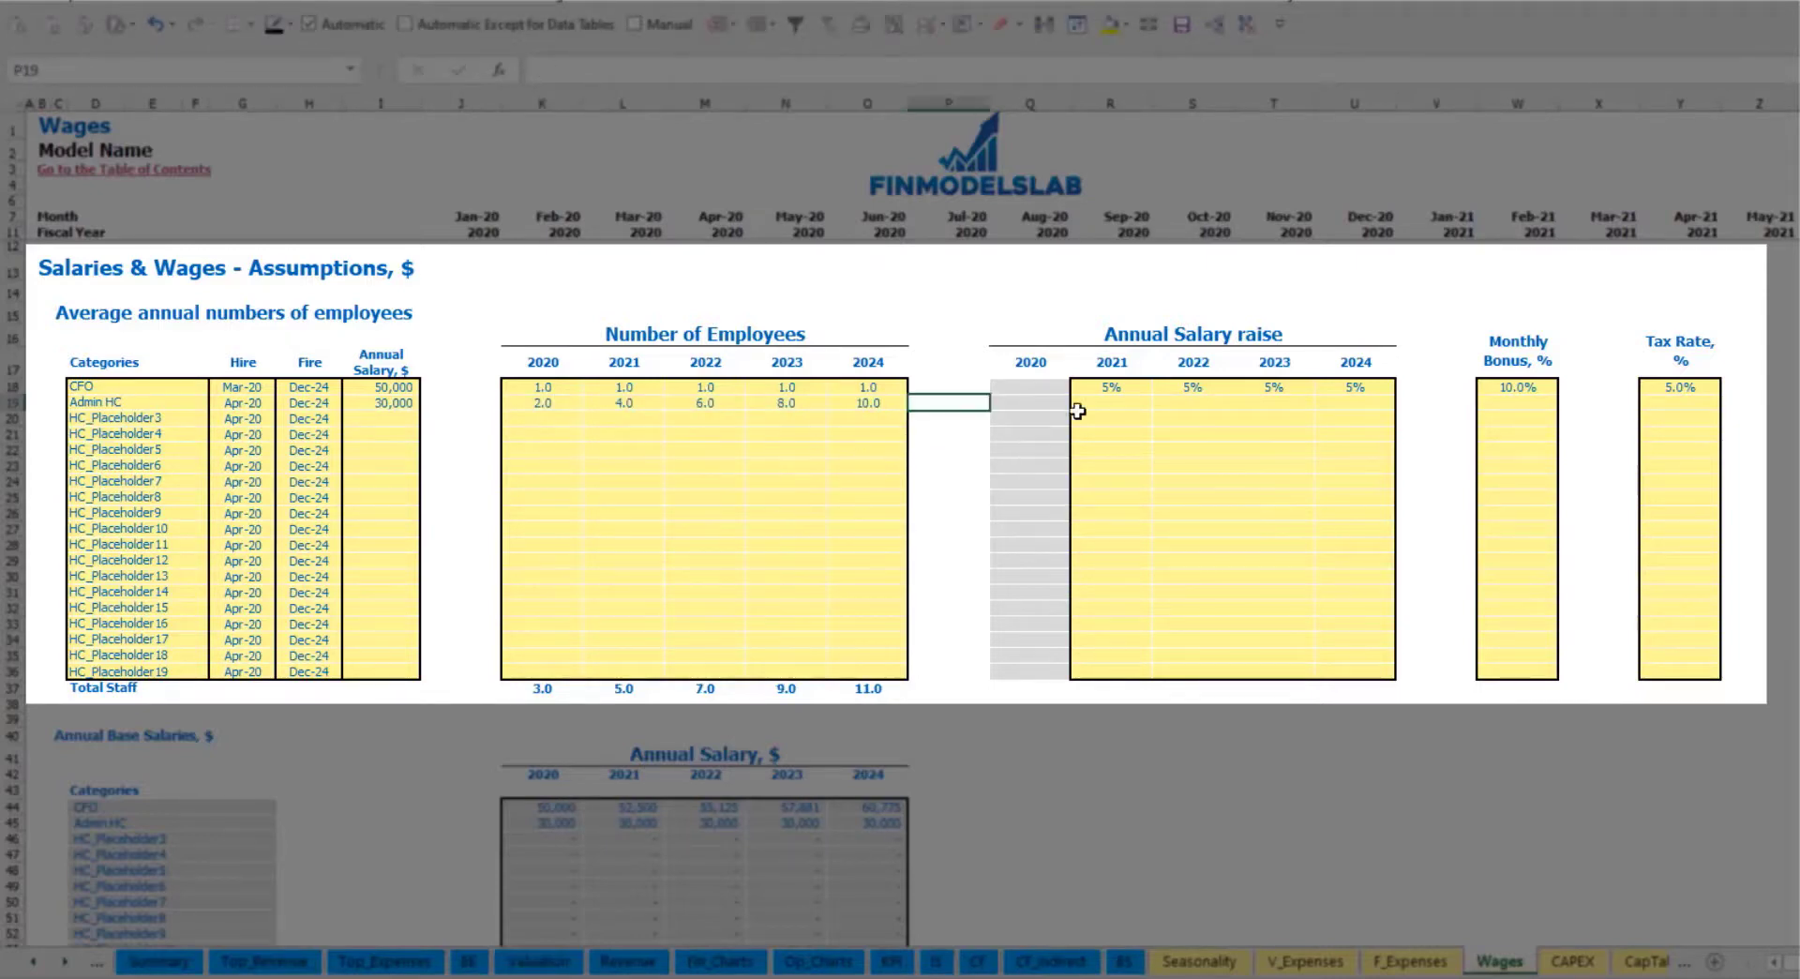
Enter a 3% annual salary raise for the Admin HC category in each year from 2021 to 2024.
click(1107, 401)
text(3)
key(ctrl+Return)
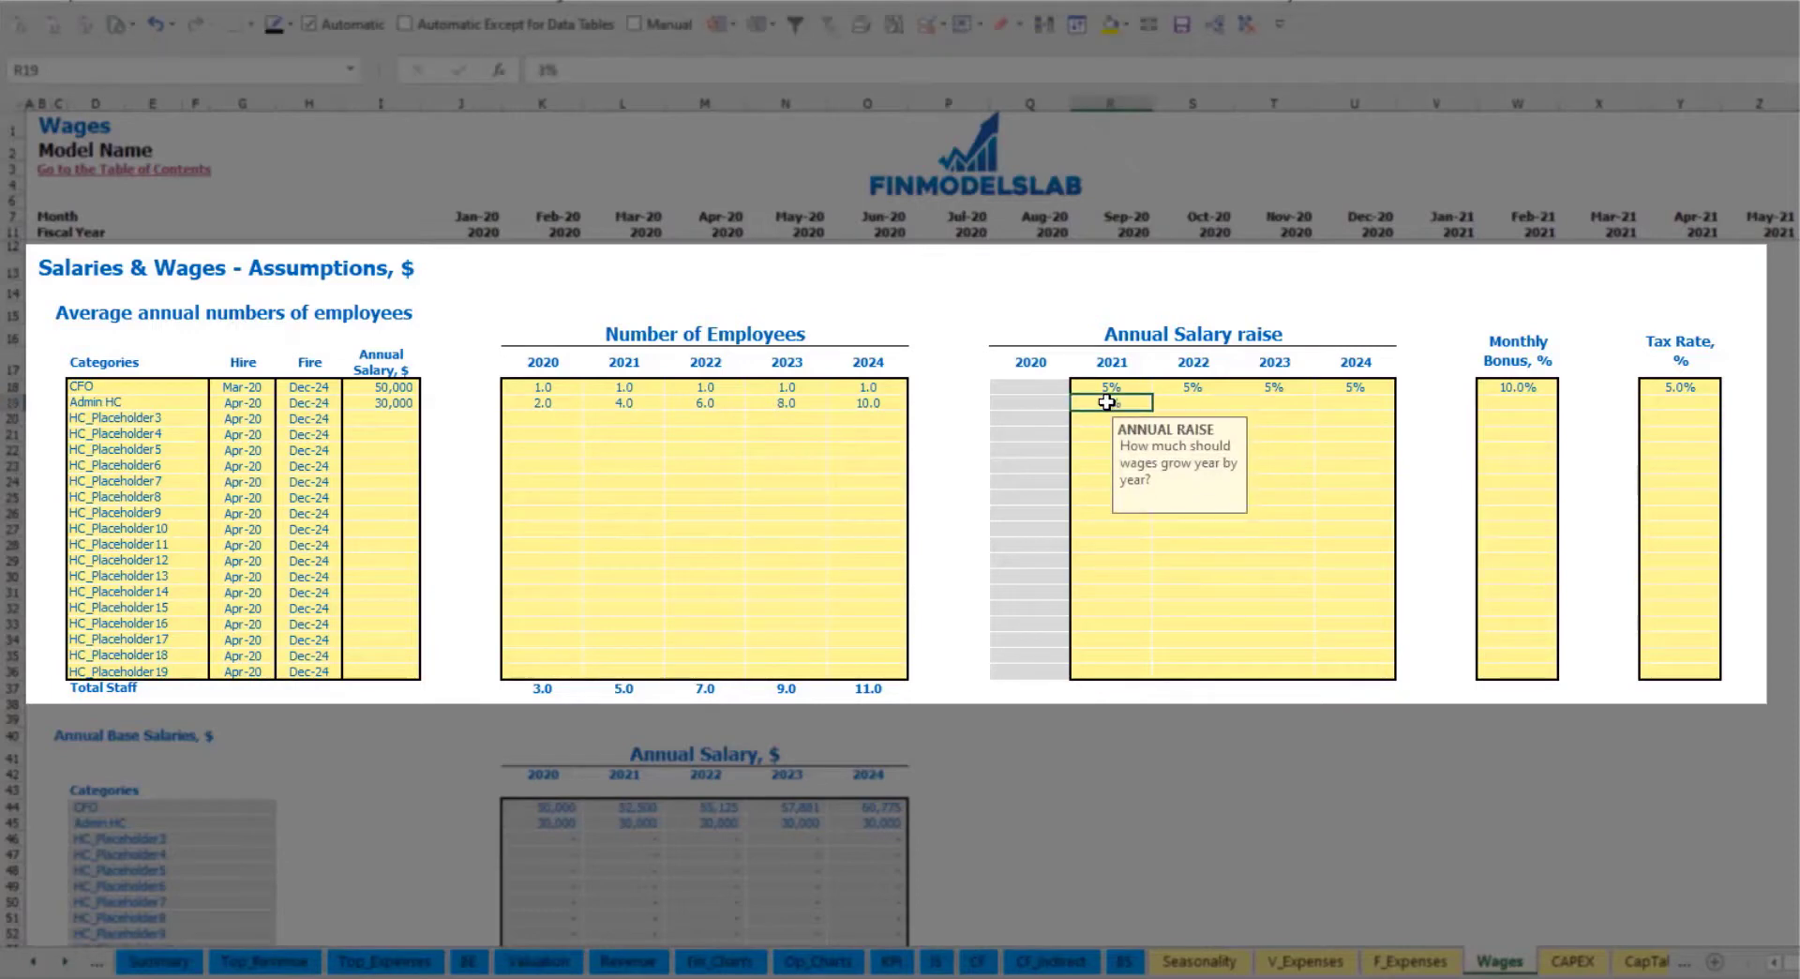
key(ctrl+c)
key(Right)
key(shift+Right)
key(shift+Right)
key(ctrl+v)
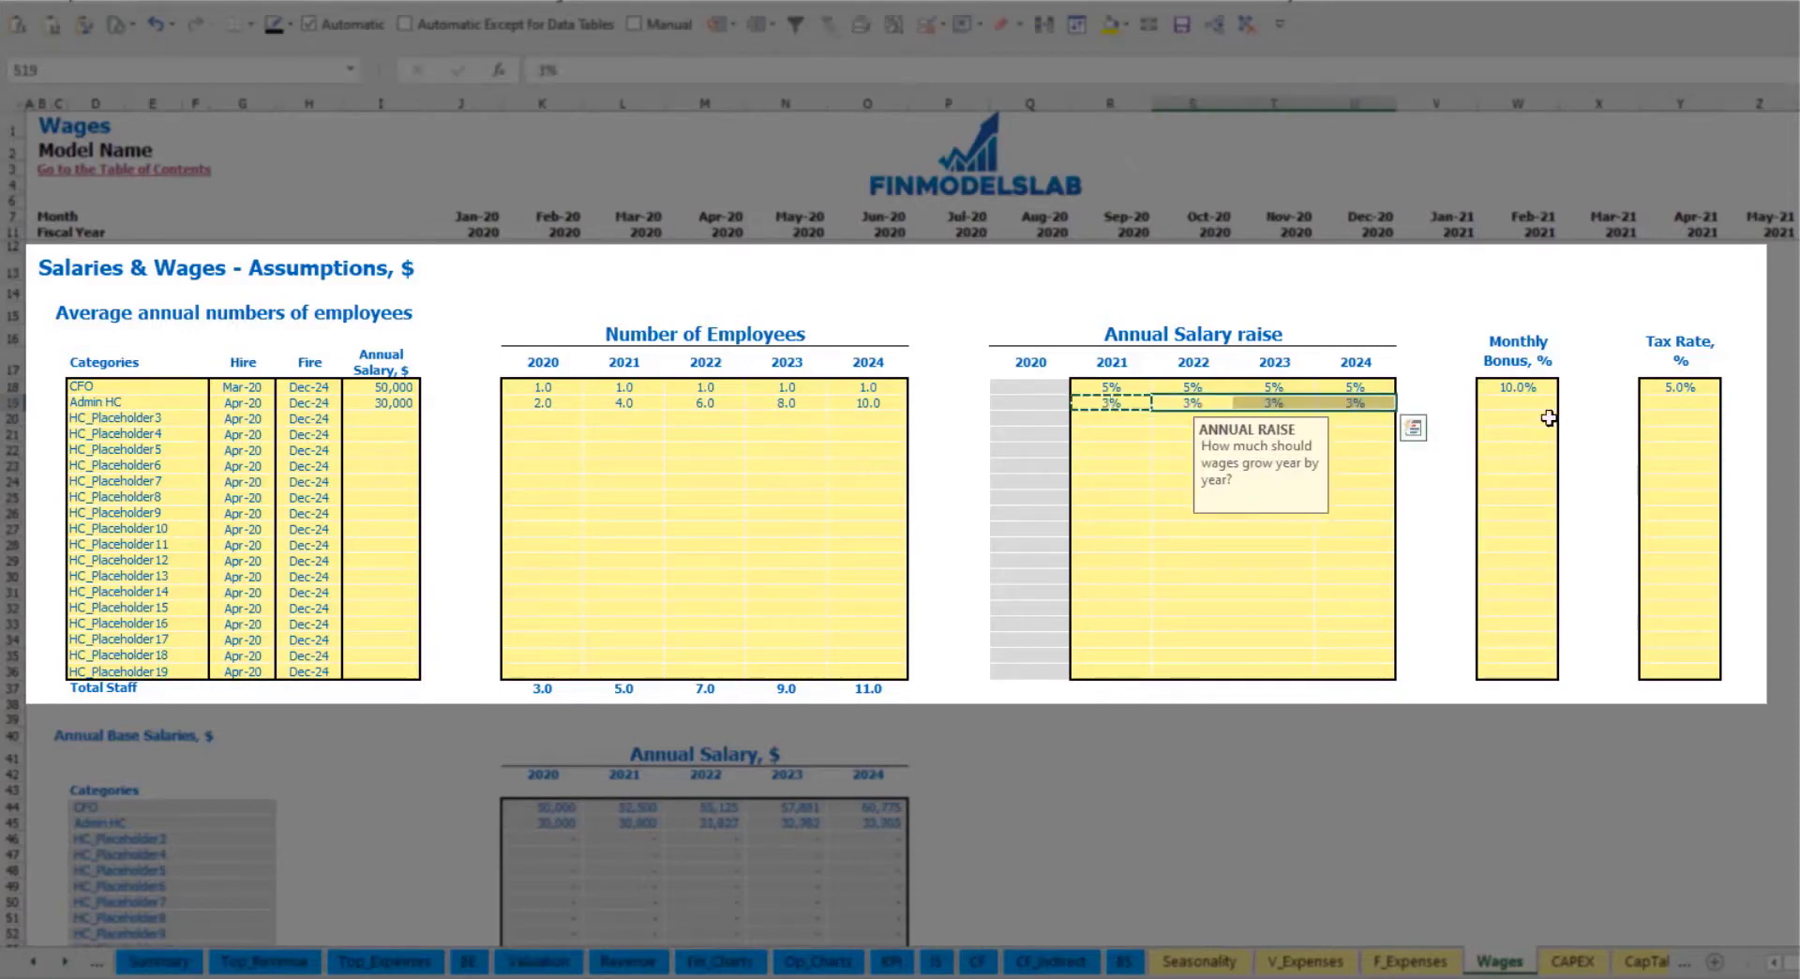
Set the Admin HC monthly bonus to 5% and its tax rate to 5%.
click(1542, 408)
text(5)
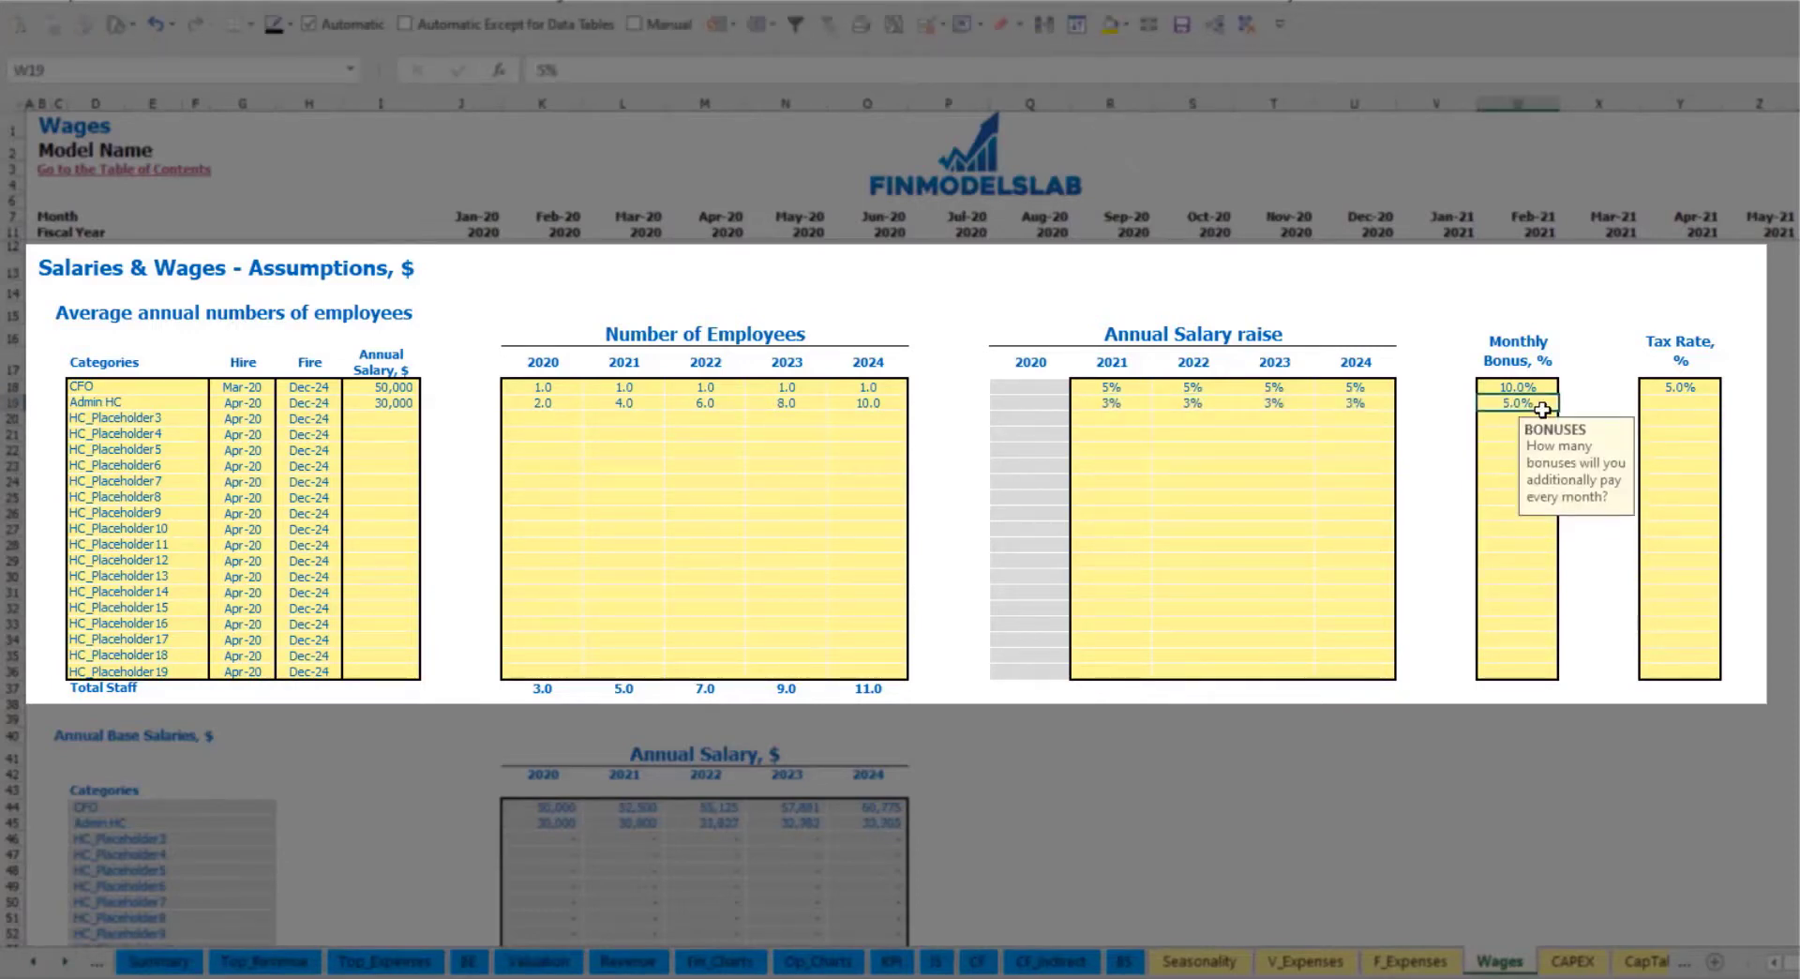
key(Tab)
key(Tab)
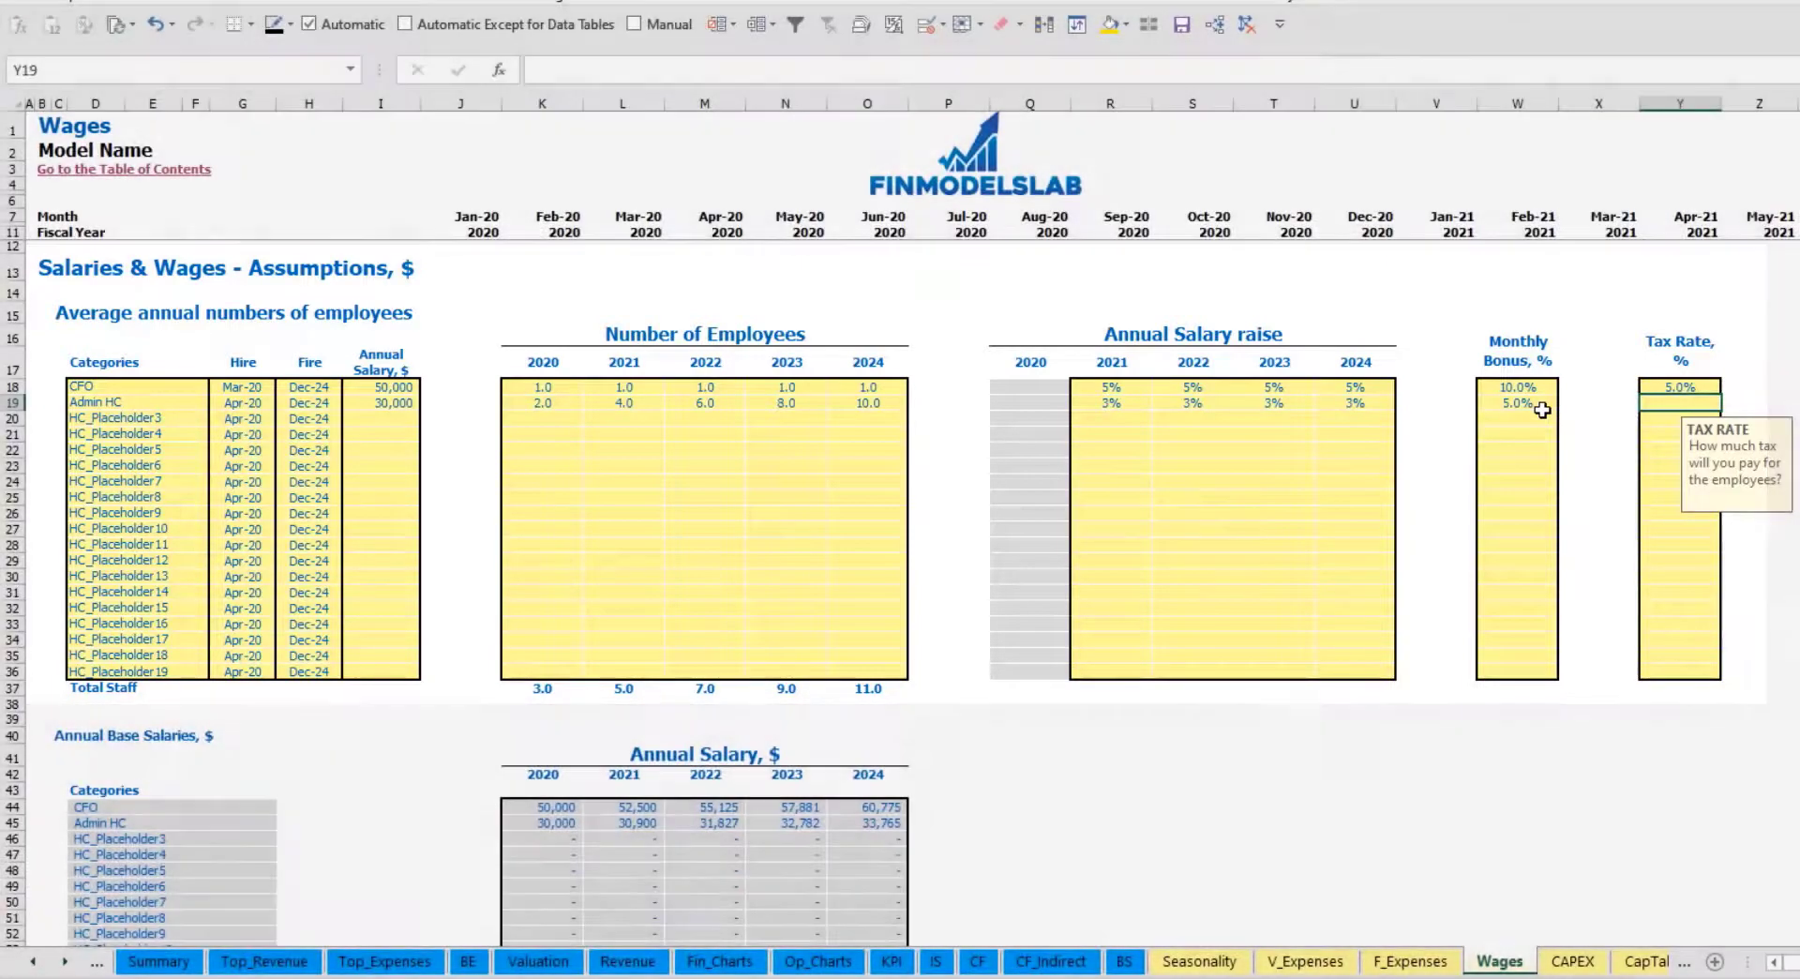
text(5)
key(ctrl+Return)
key(Return)
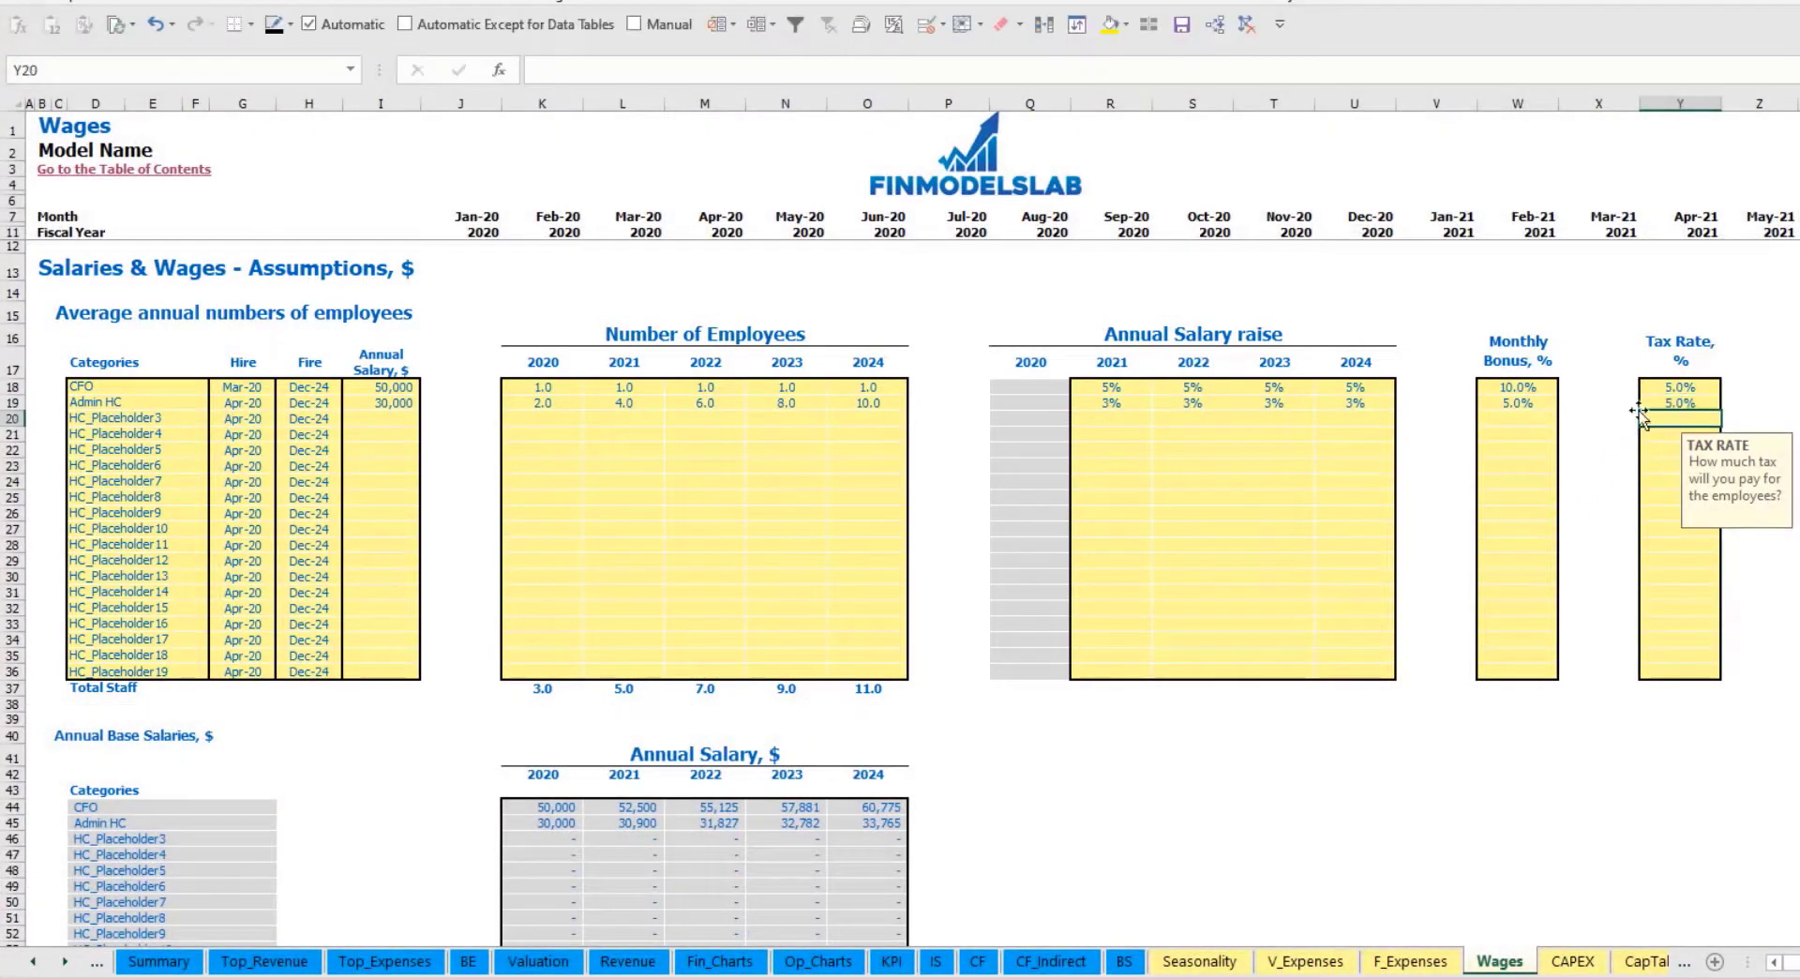
Examine the monthly Admin HC headcounts from 2020 to 2024 in the Total Staff Numbers table.
scroll(686, 589, down, 7)
scroll(686, 591, down, 7)
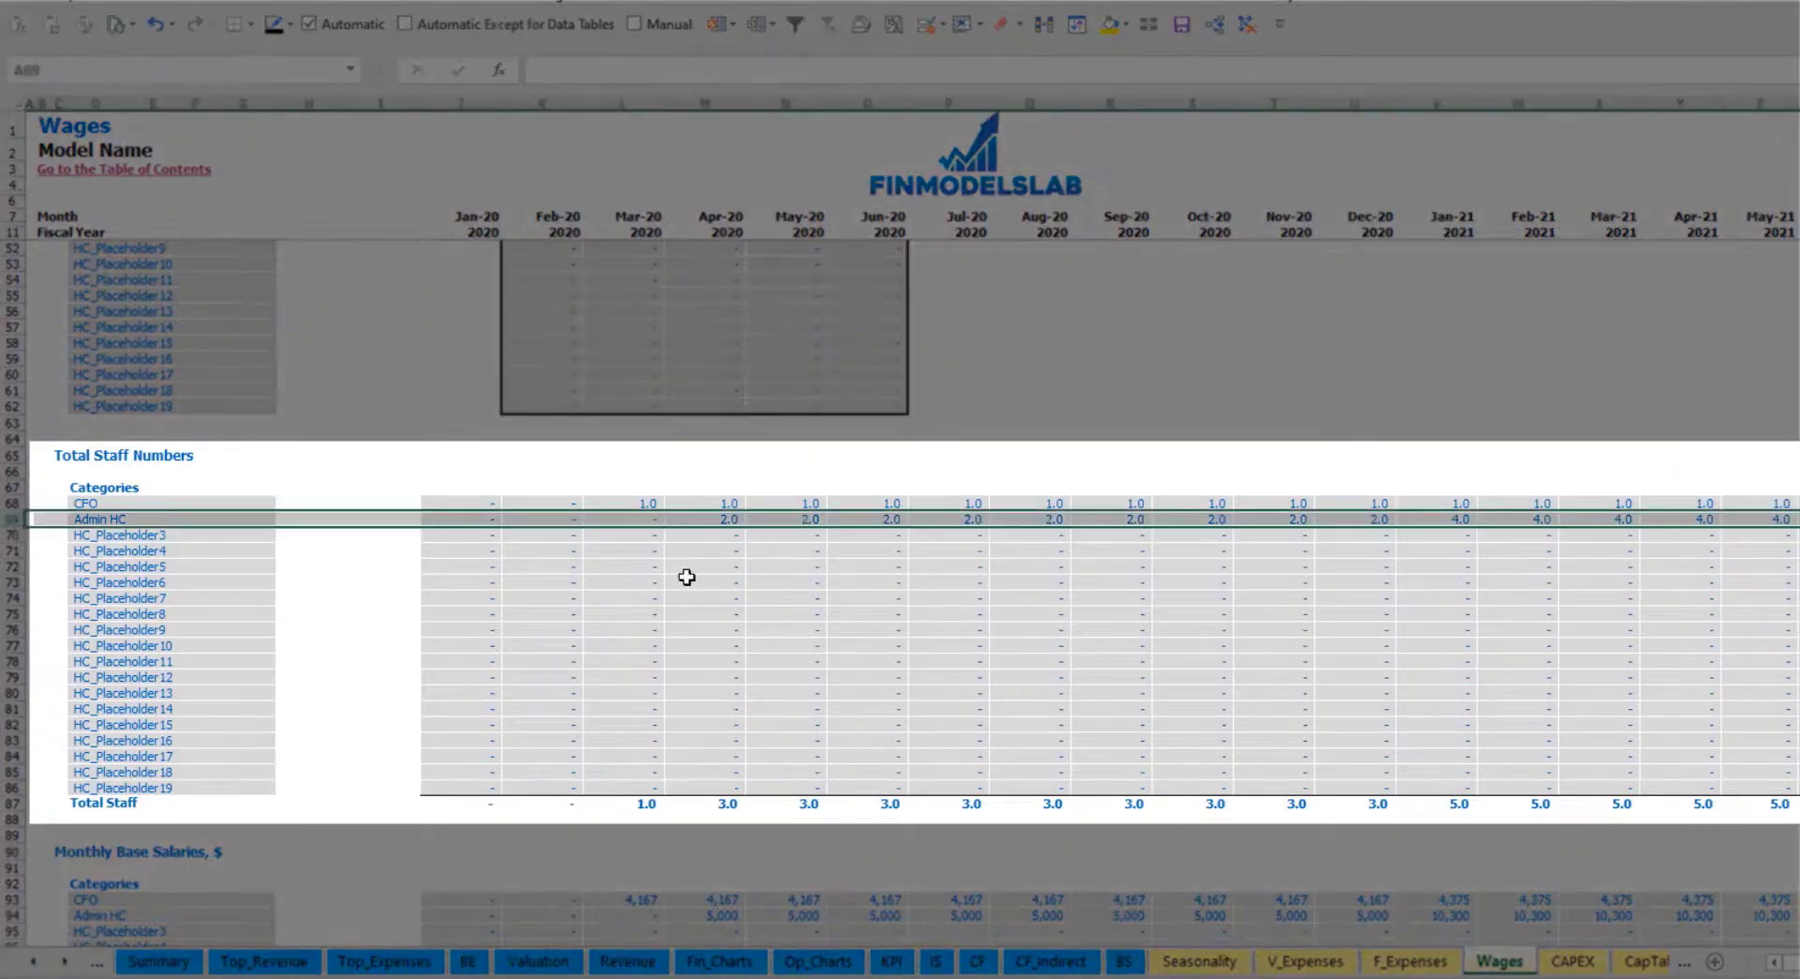
click(722, 518)
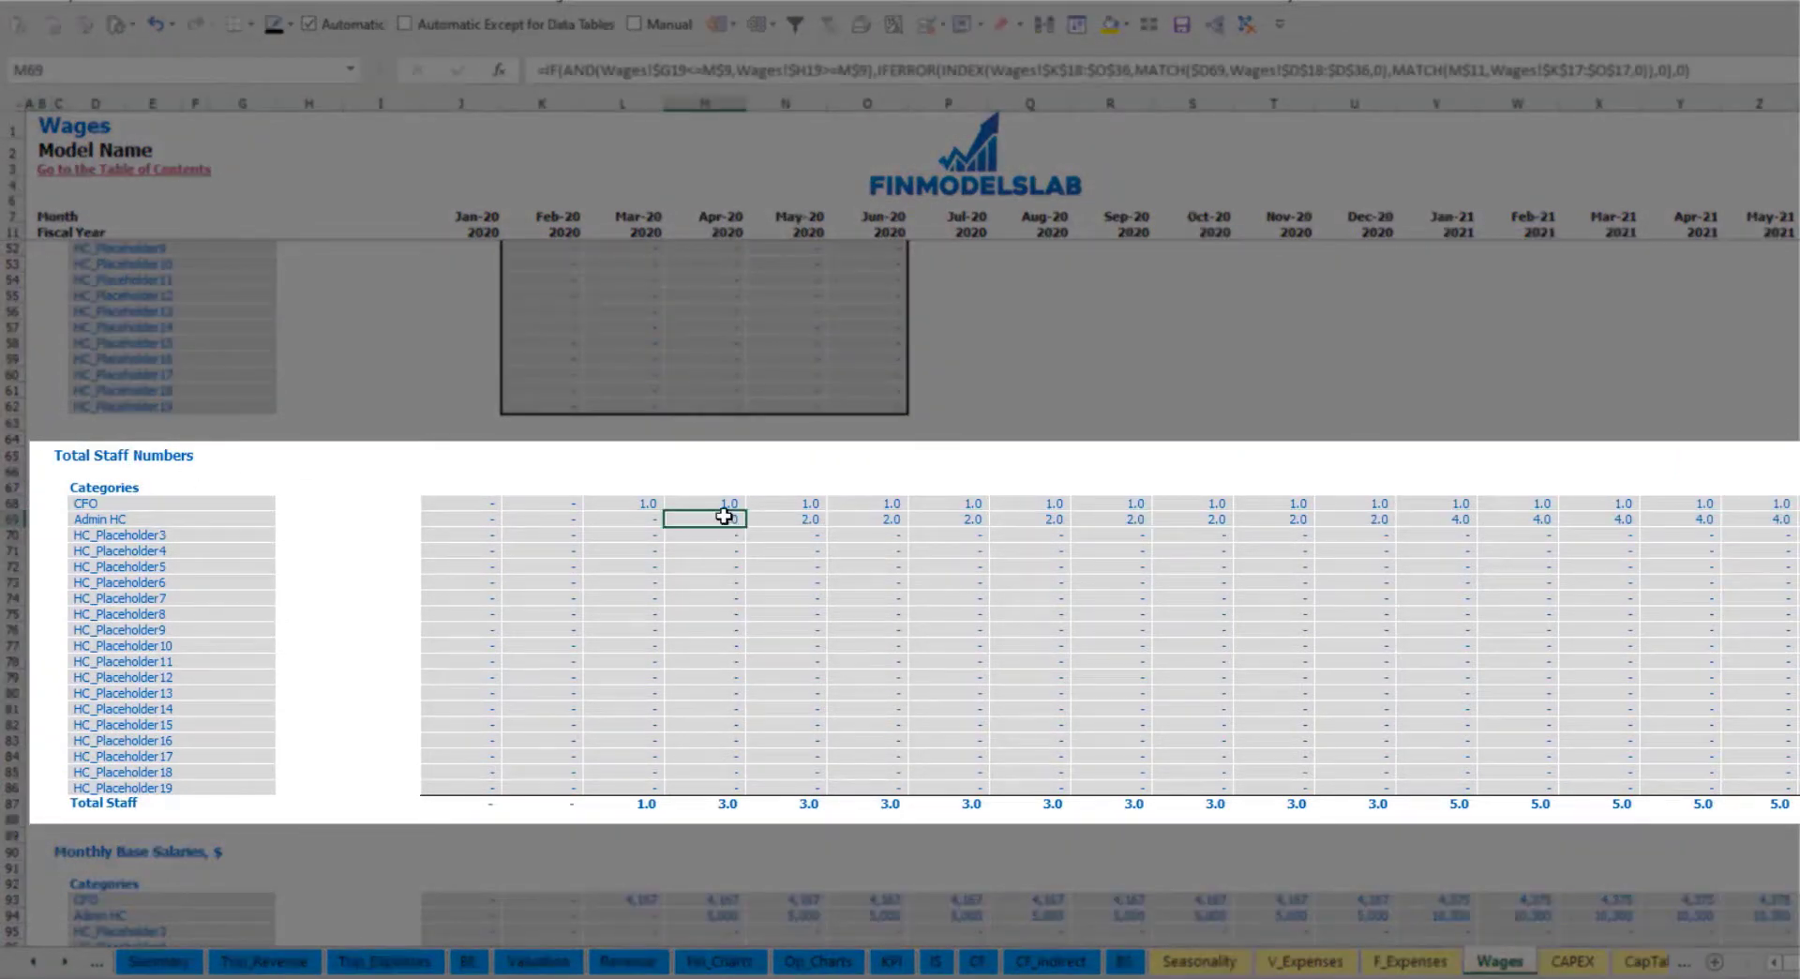
drag(723, 517, 1366, 518)
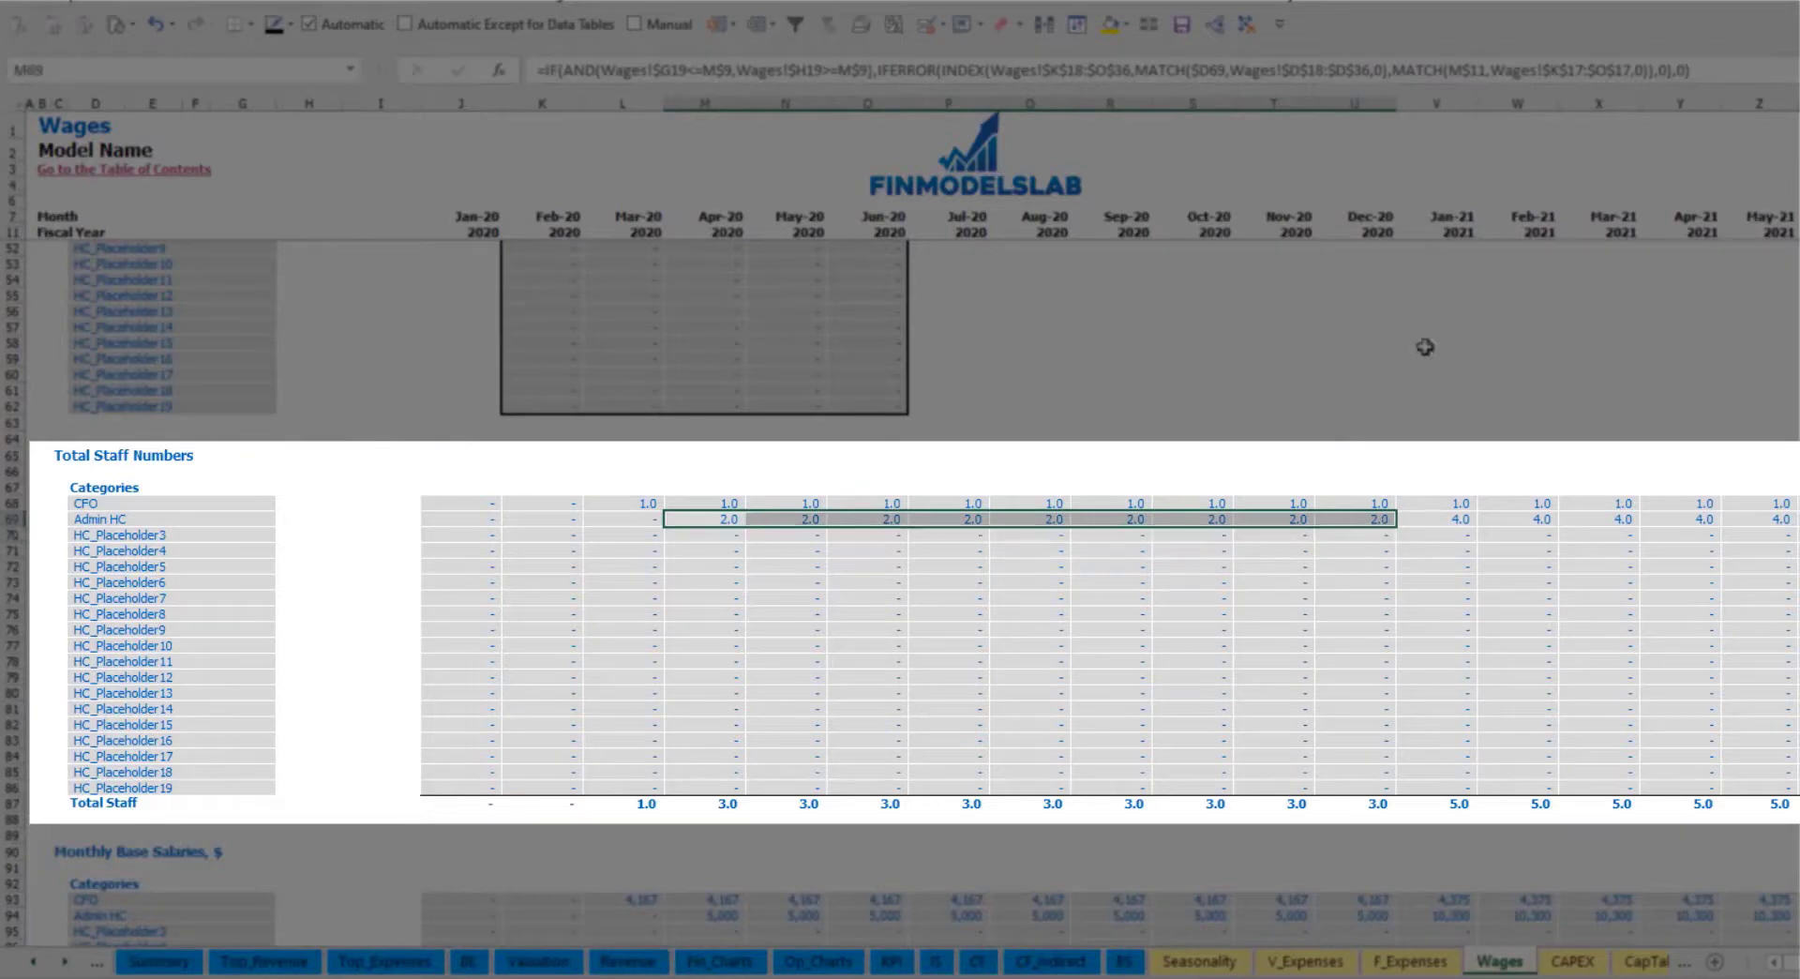
click(1465, 519)
drag(1467, 517, 1781, 518)
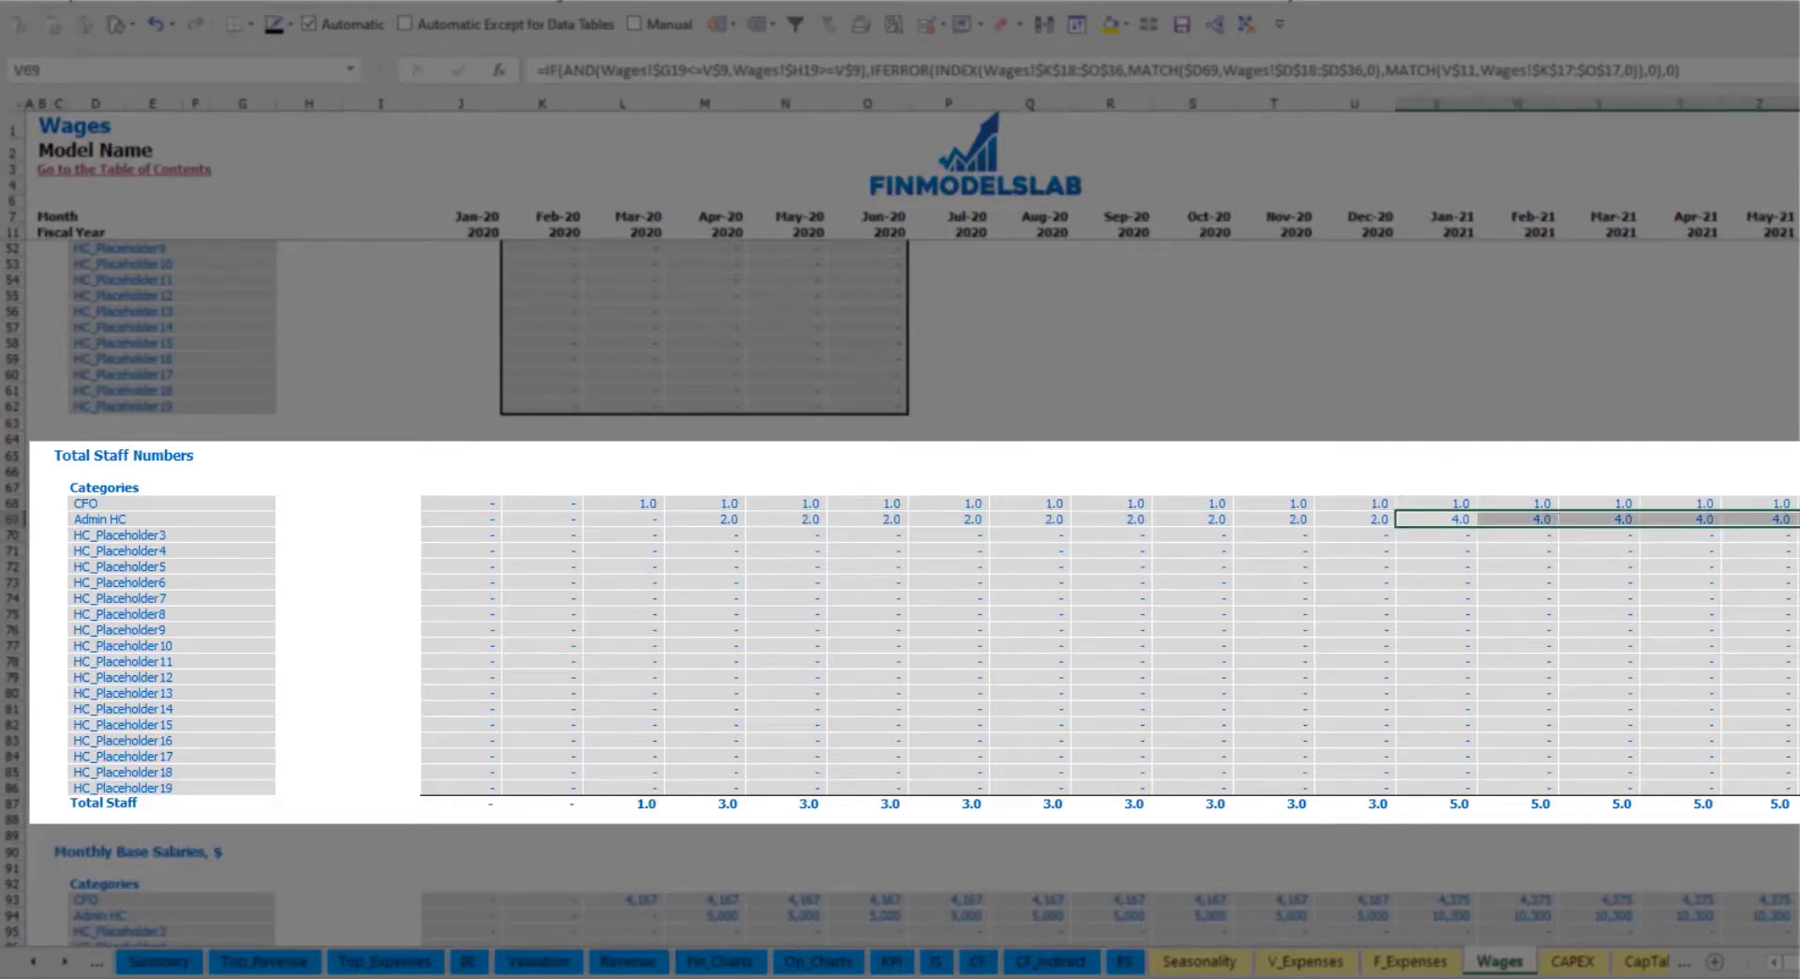
scroll(900, 525, right, 10)
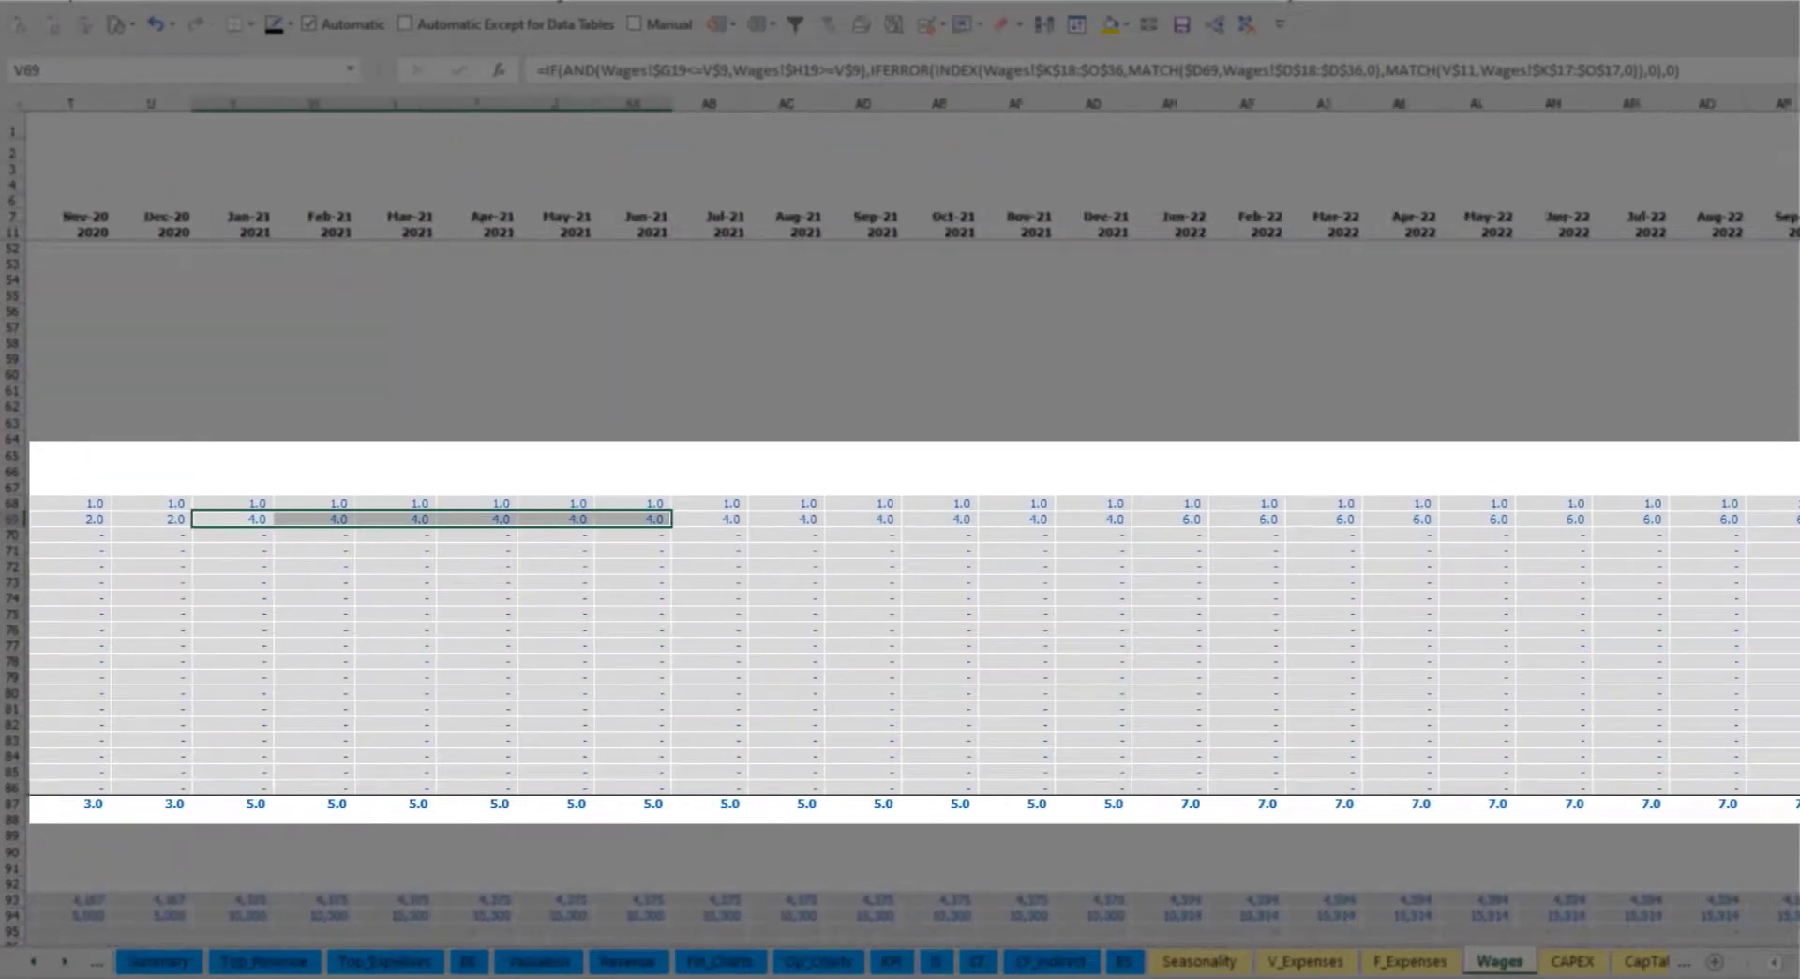
click(1645, 518)
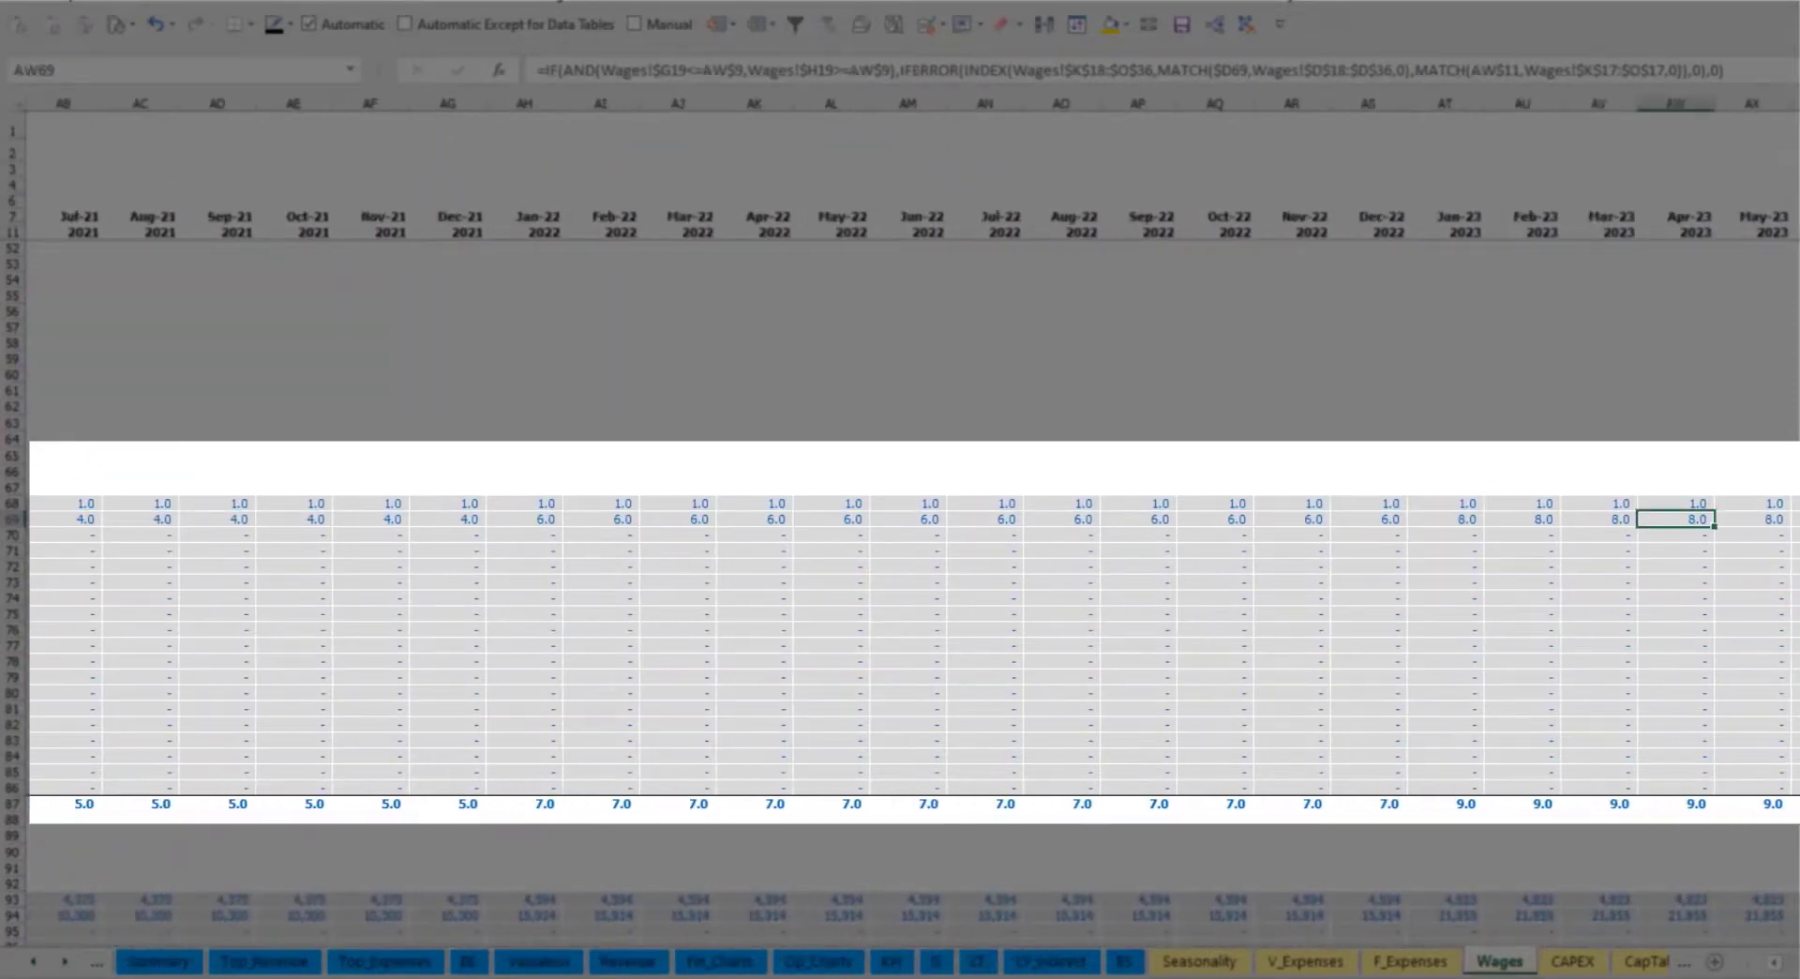
scroll(1491, 516, right, 8)
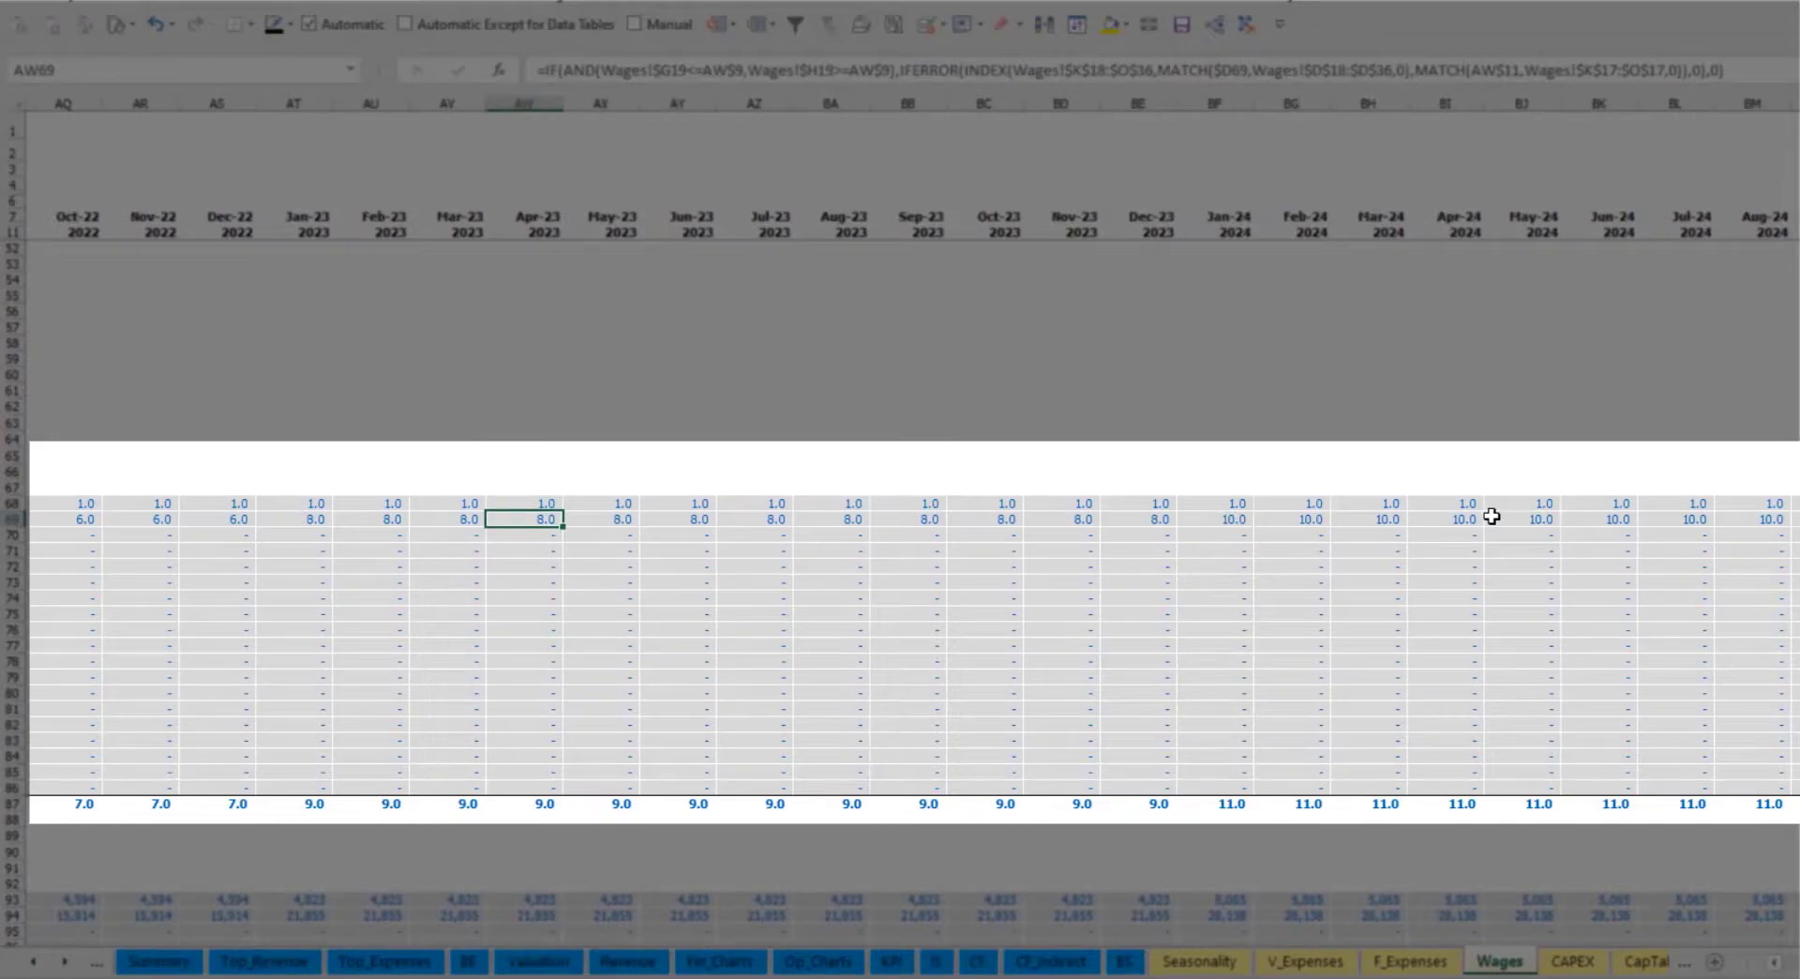
scroll(900, 525, left, 14)
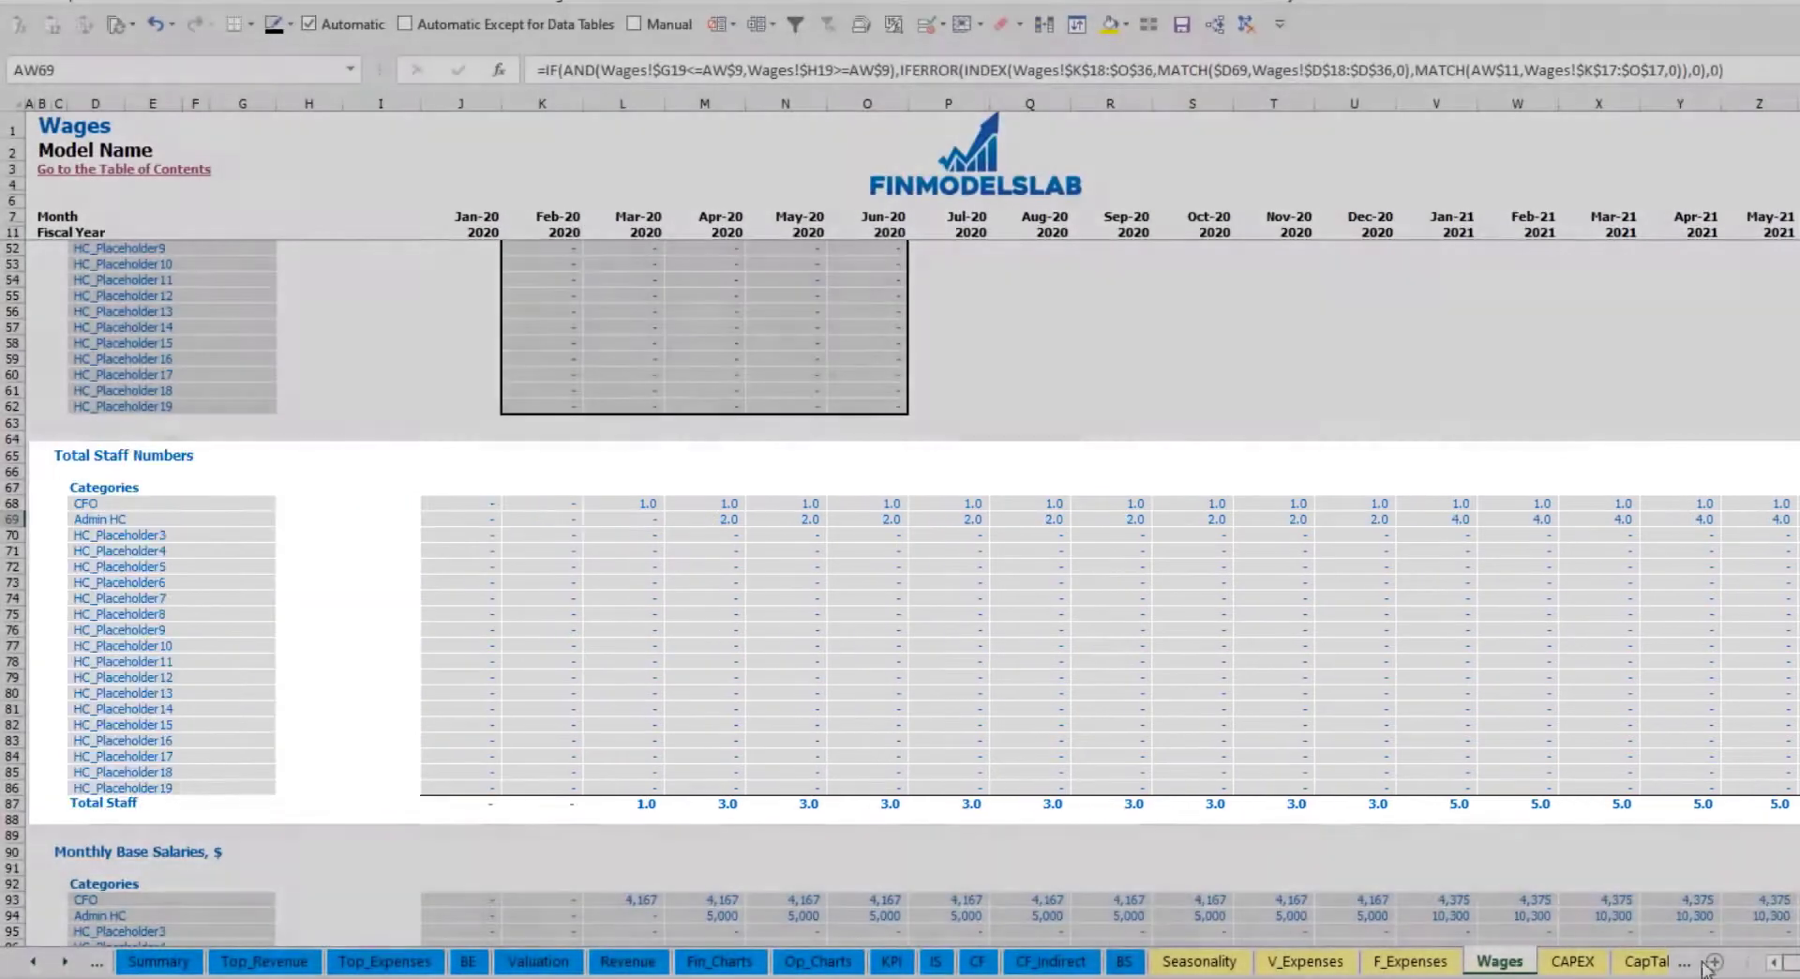
Compare Admin HC monthly base salaries with the staff numbers for Apr-20 and May-21, and view the Monthly Bonus and Monthly Base Taxes tables.
scroll(149, 822, down, 3)
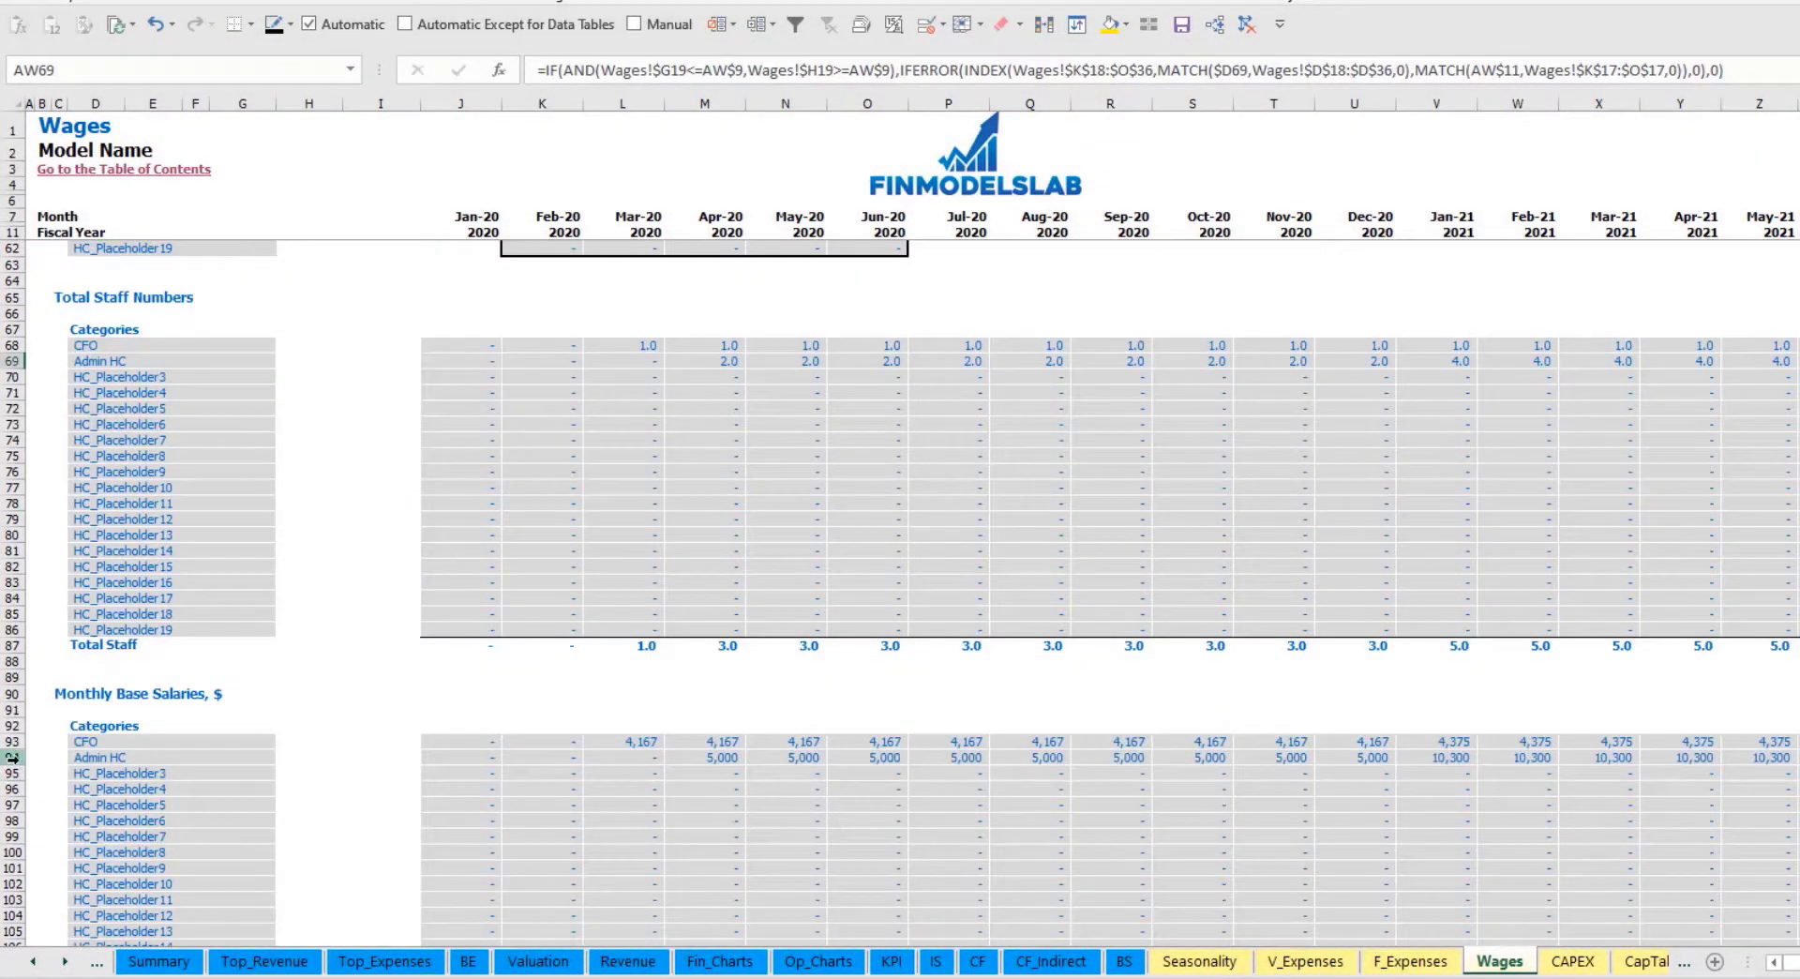
click(13, 755)
click(713, 760)
click(726, 360)
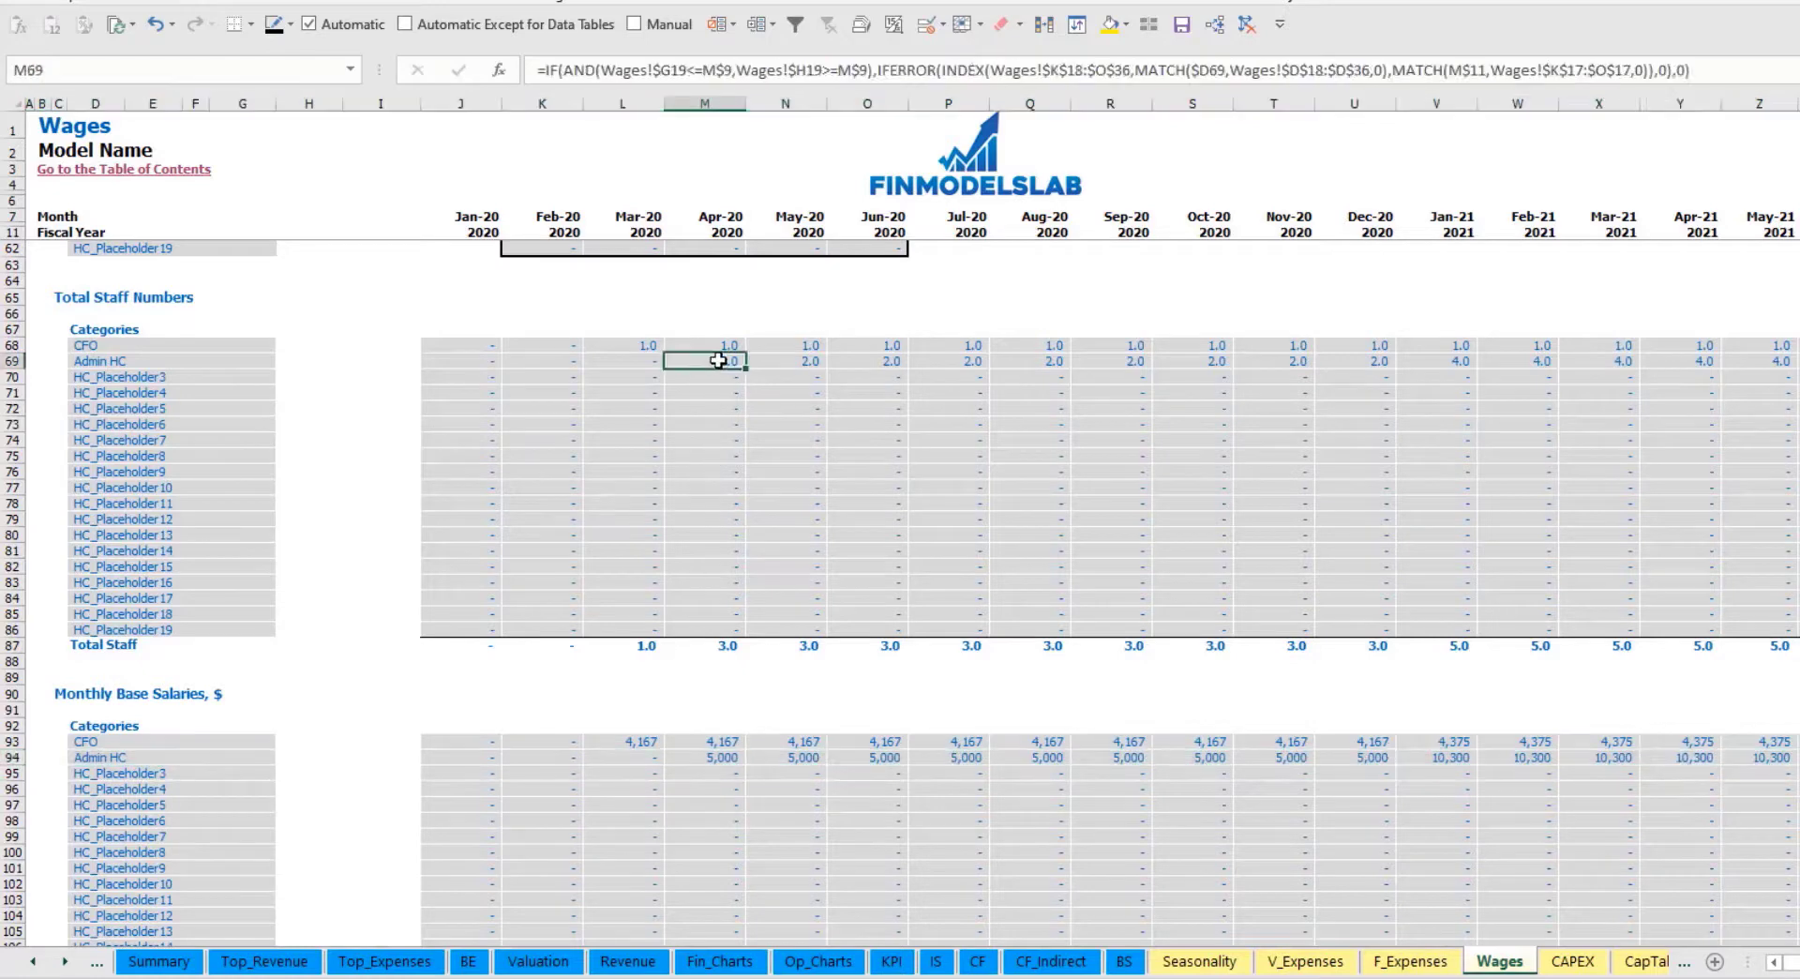
click(1761, 362)
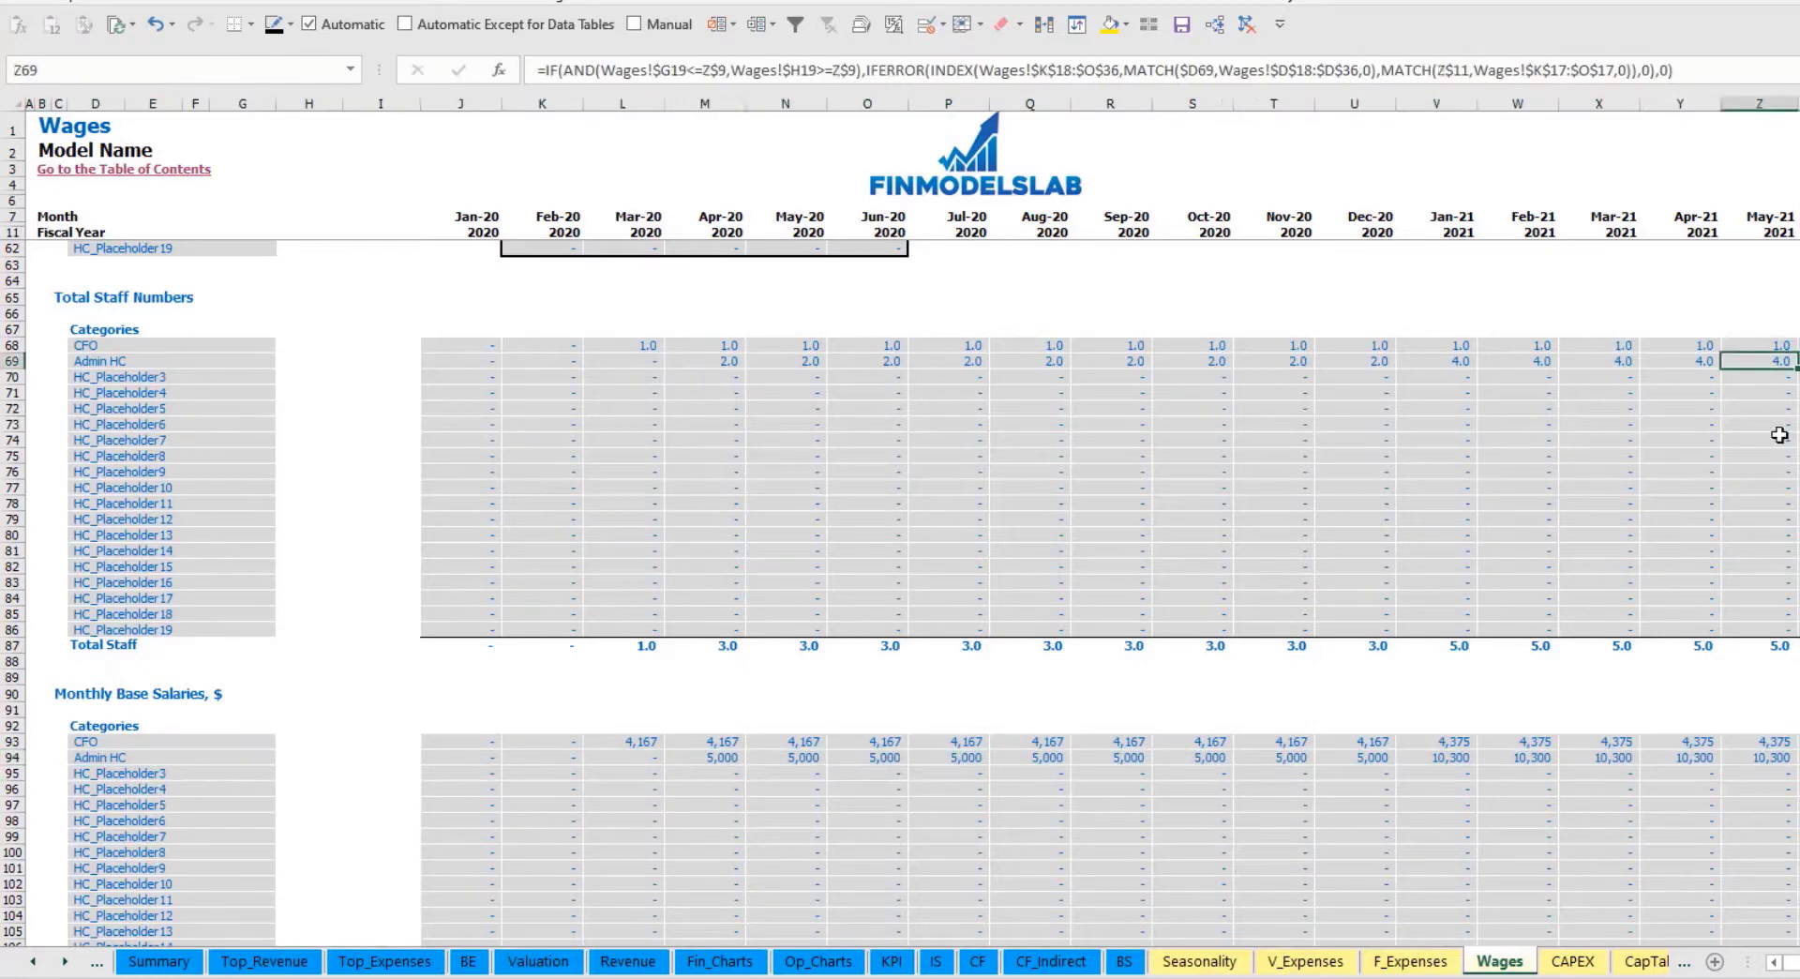
click(1781, 757)
scroll(984, 820, down, 10)
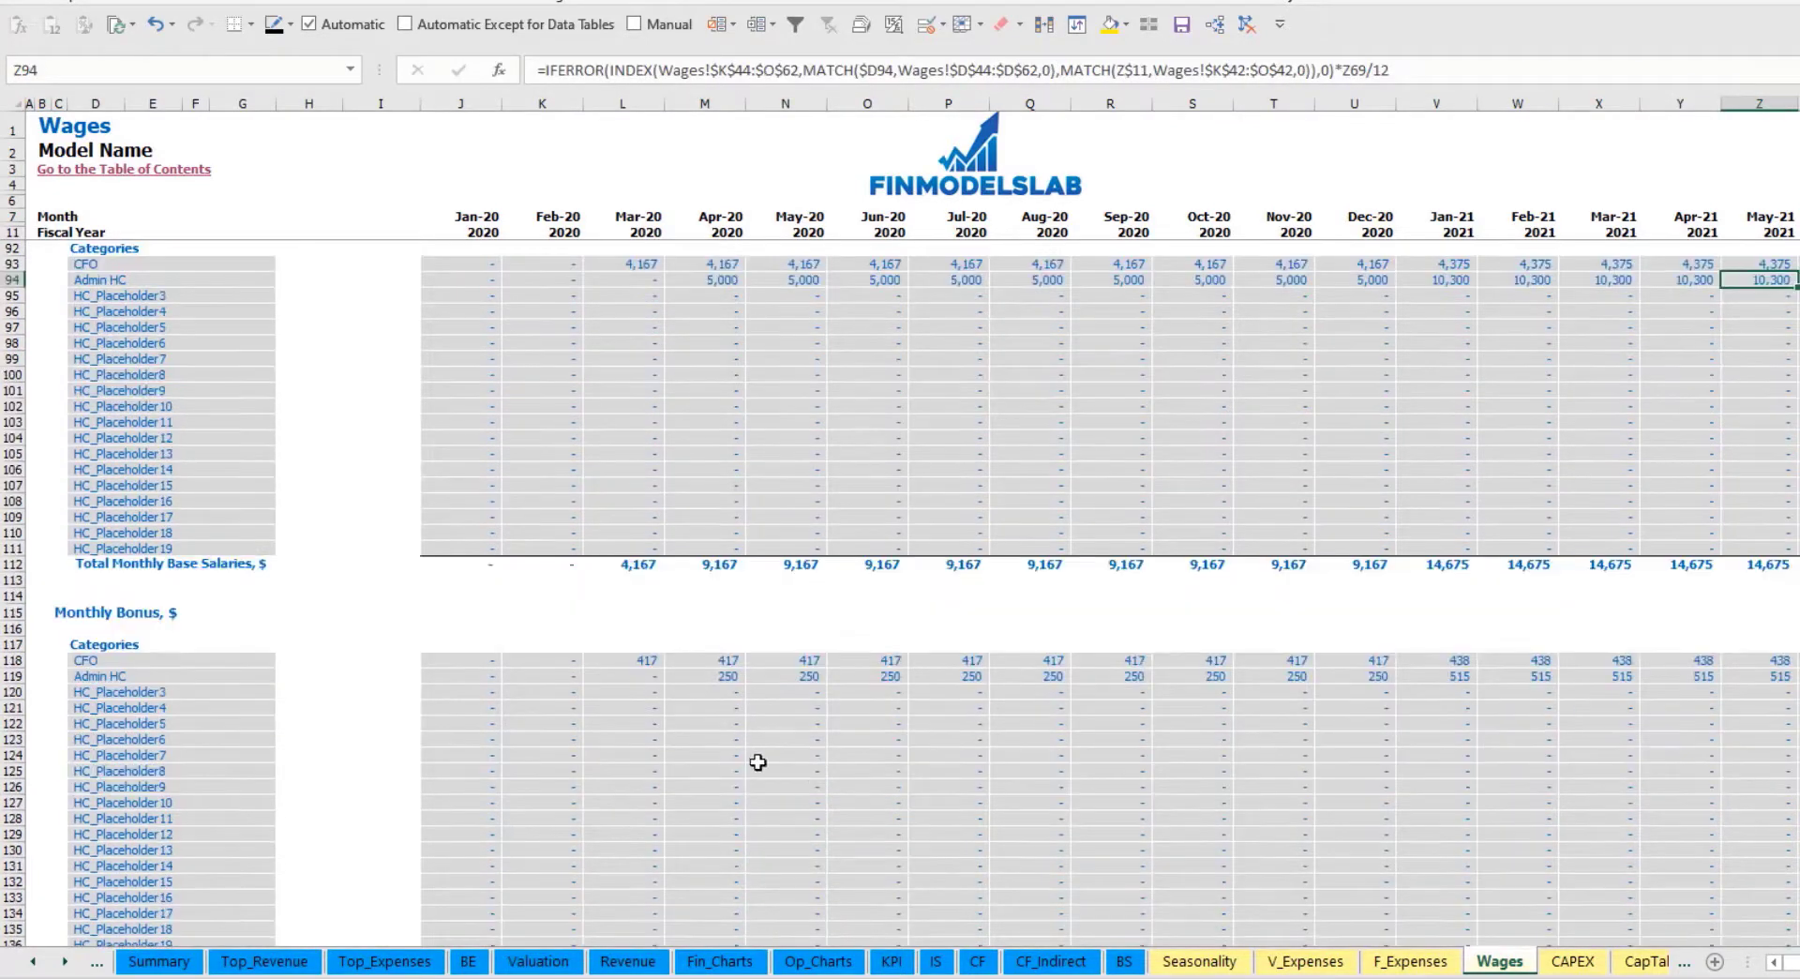
scroll(1013, 691, down, 10)
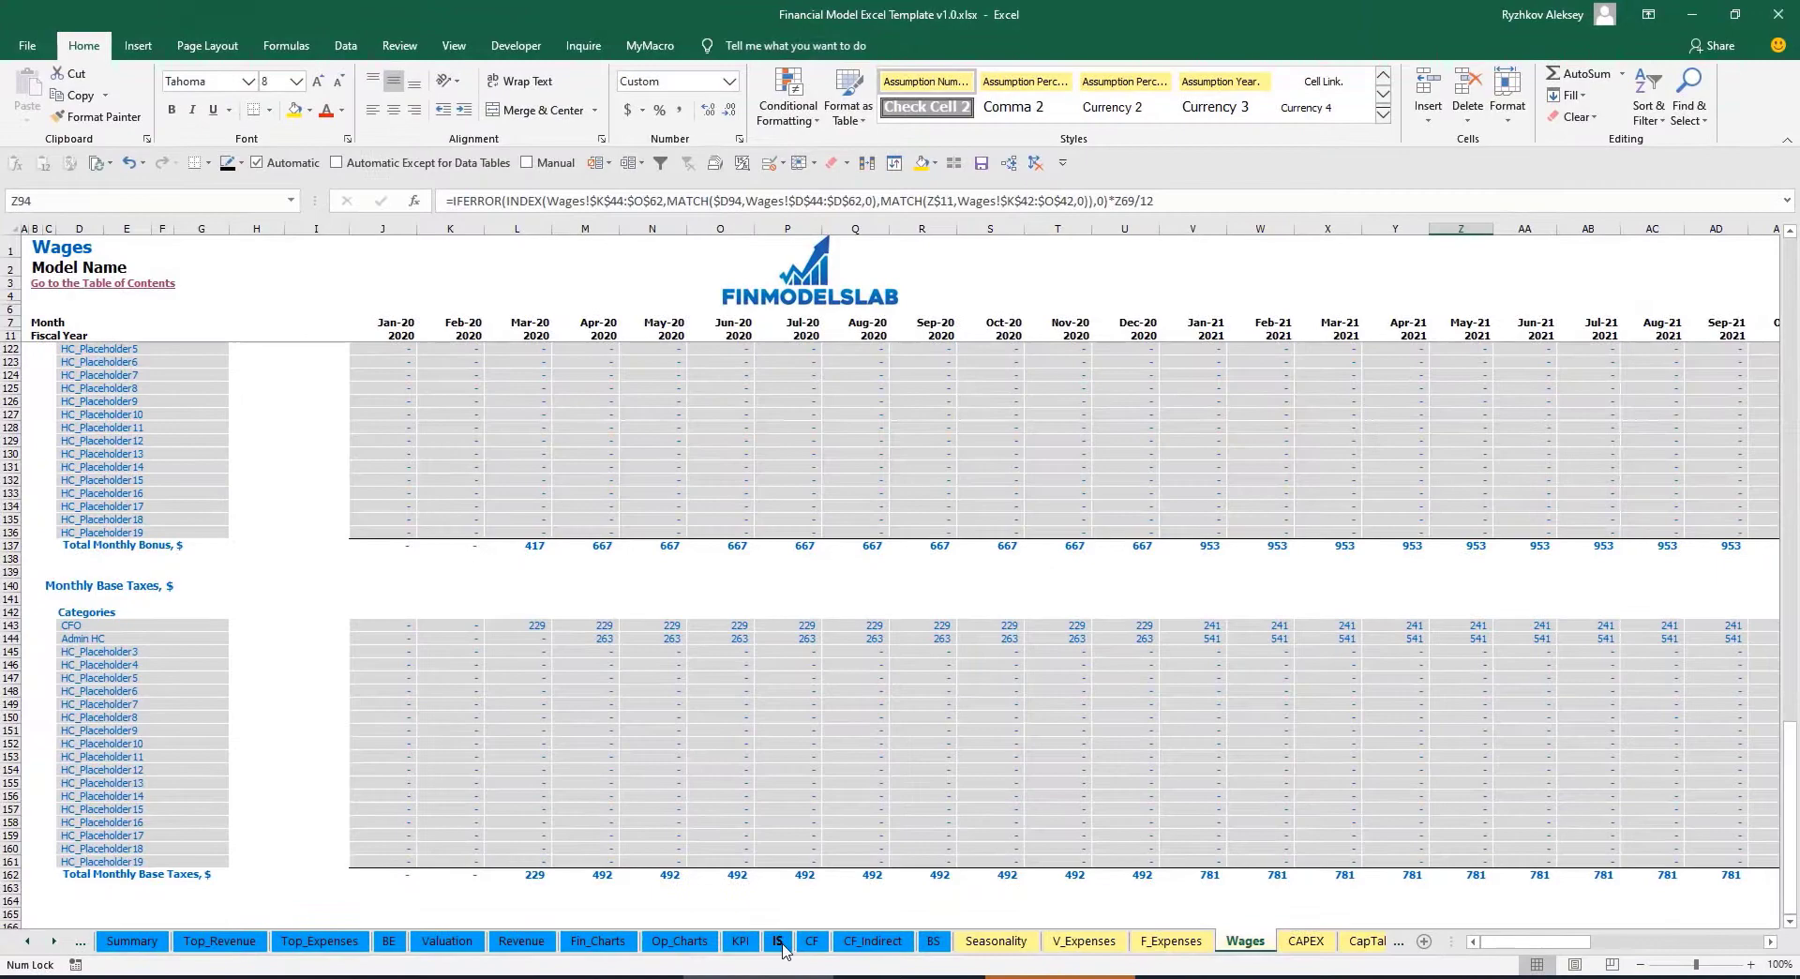
Expand the Salary and Wages group on the Income Statement sheet and inspect its staff category rows.
click(778, 942)
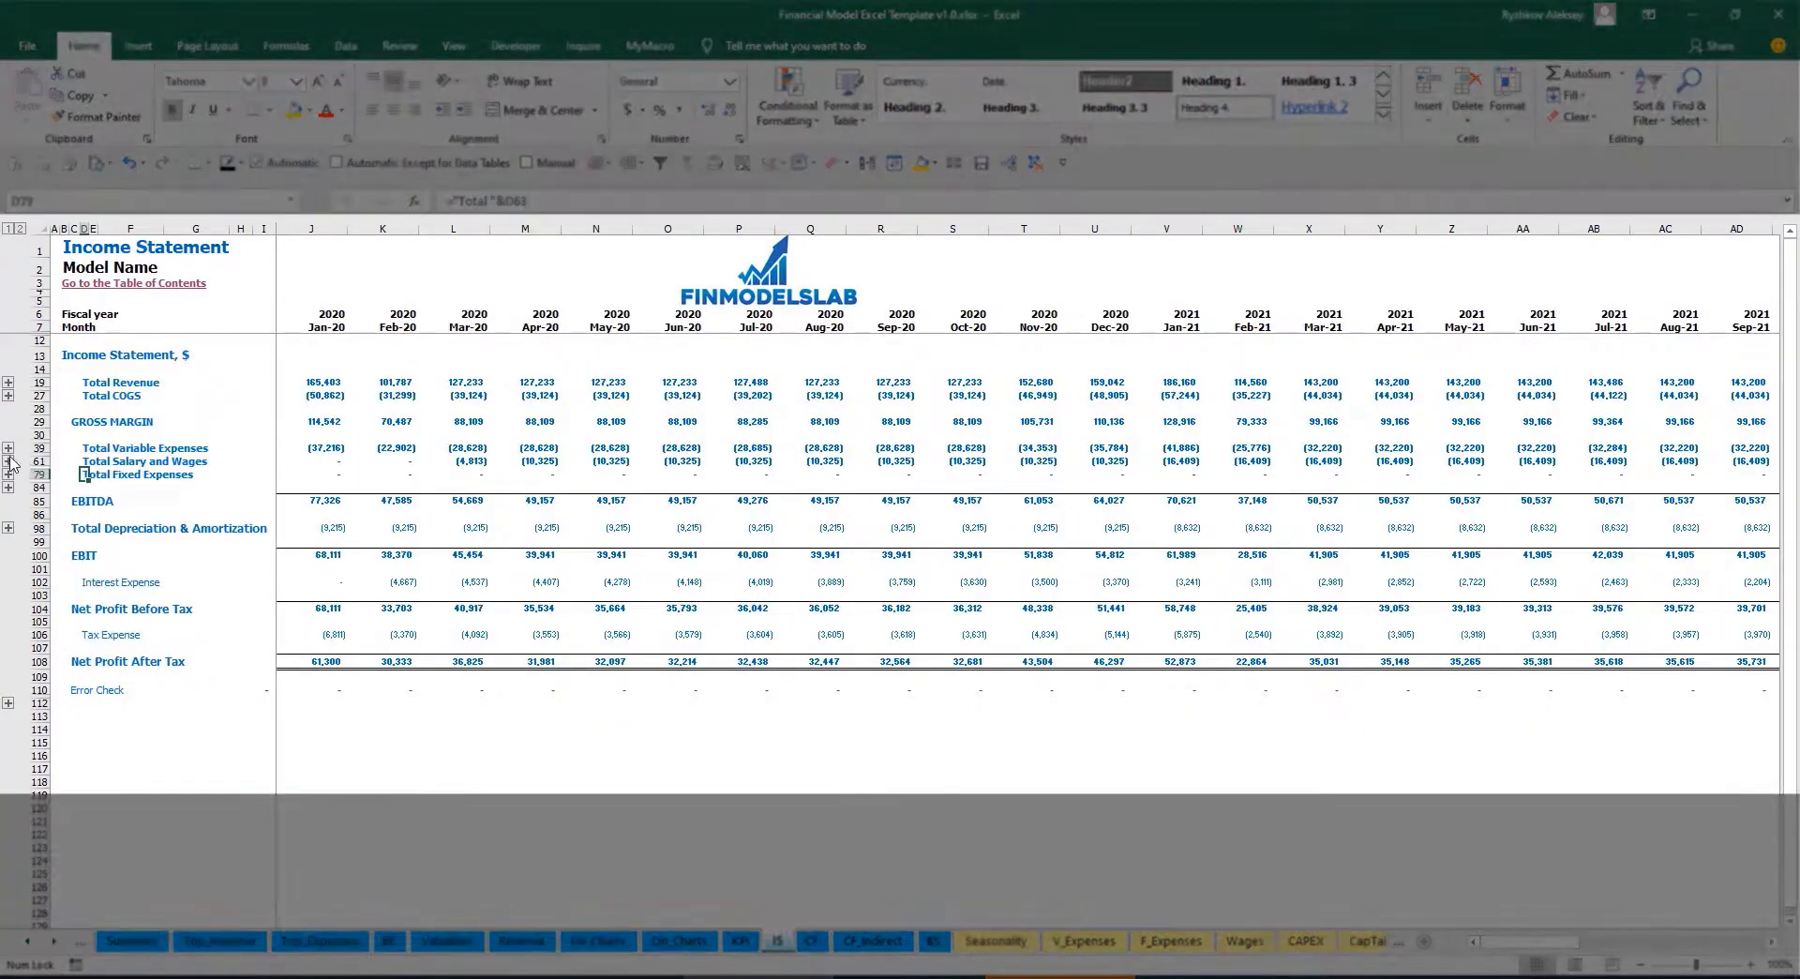
click(9, 460)
click(298, 487)
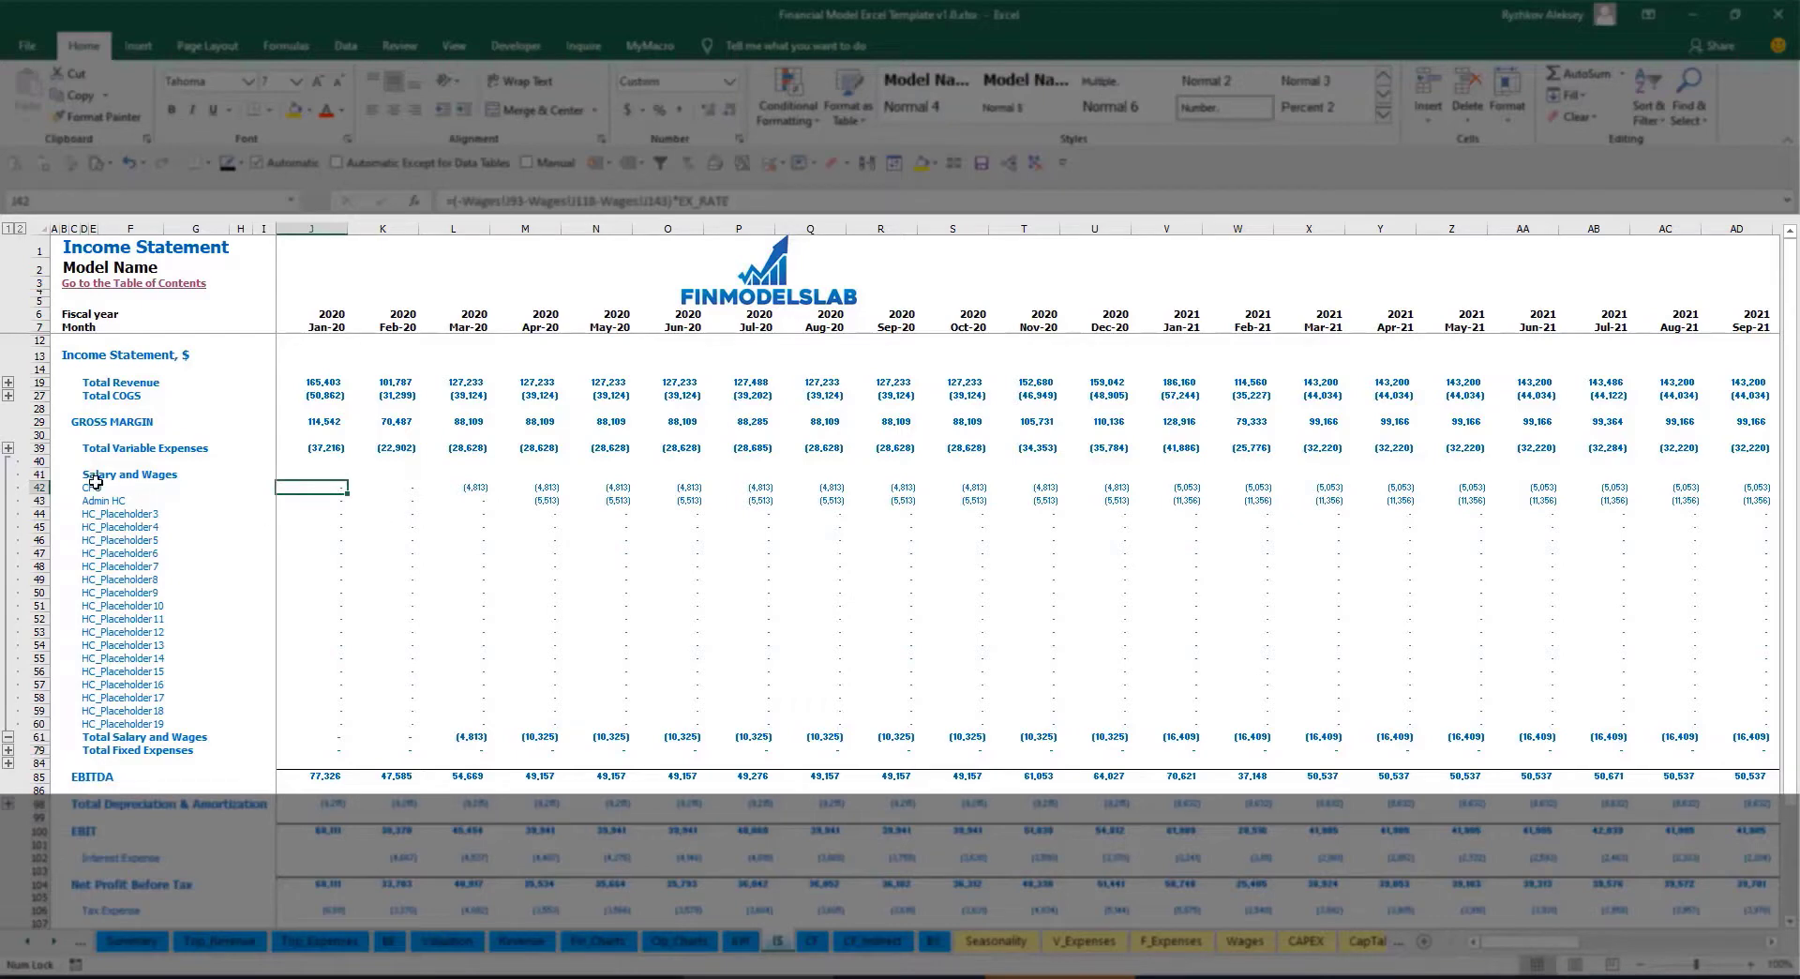
drag(94, 481, 100, 669)
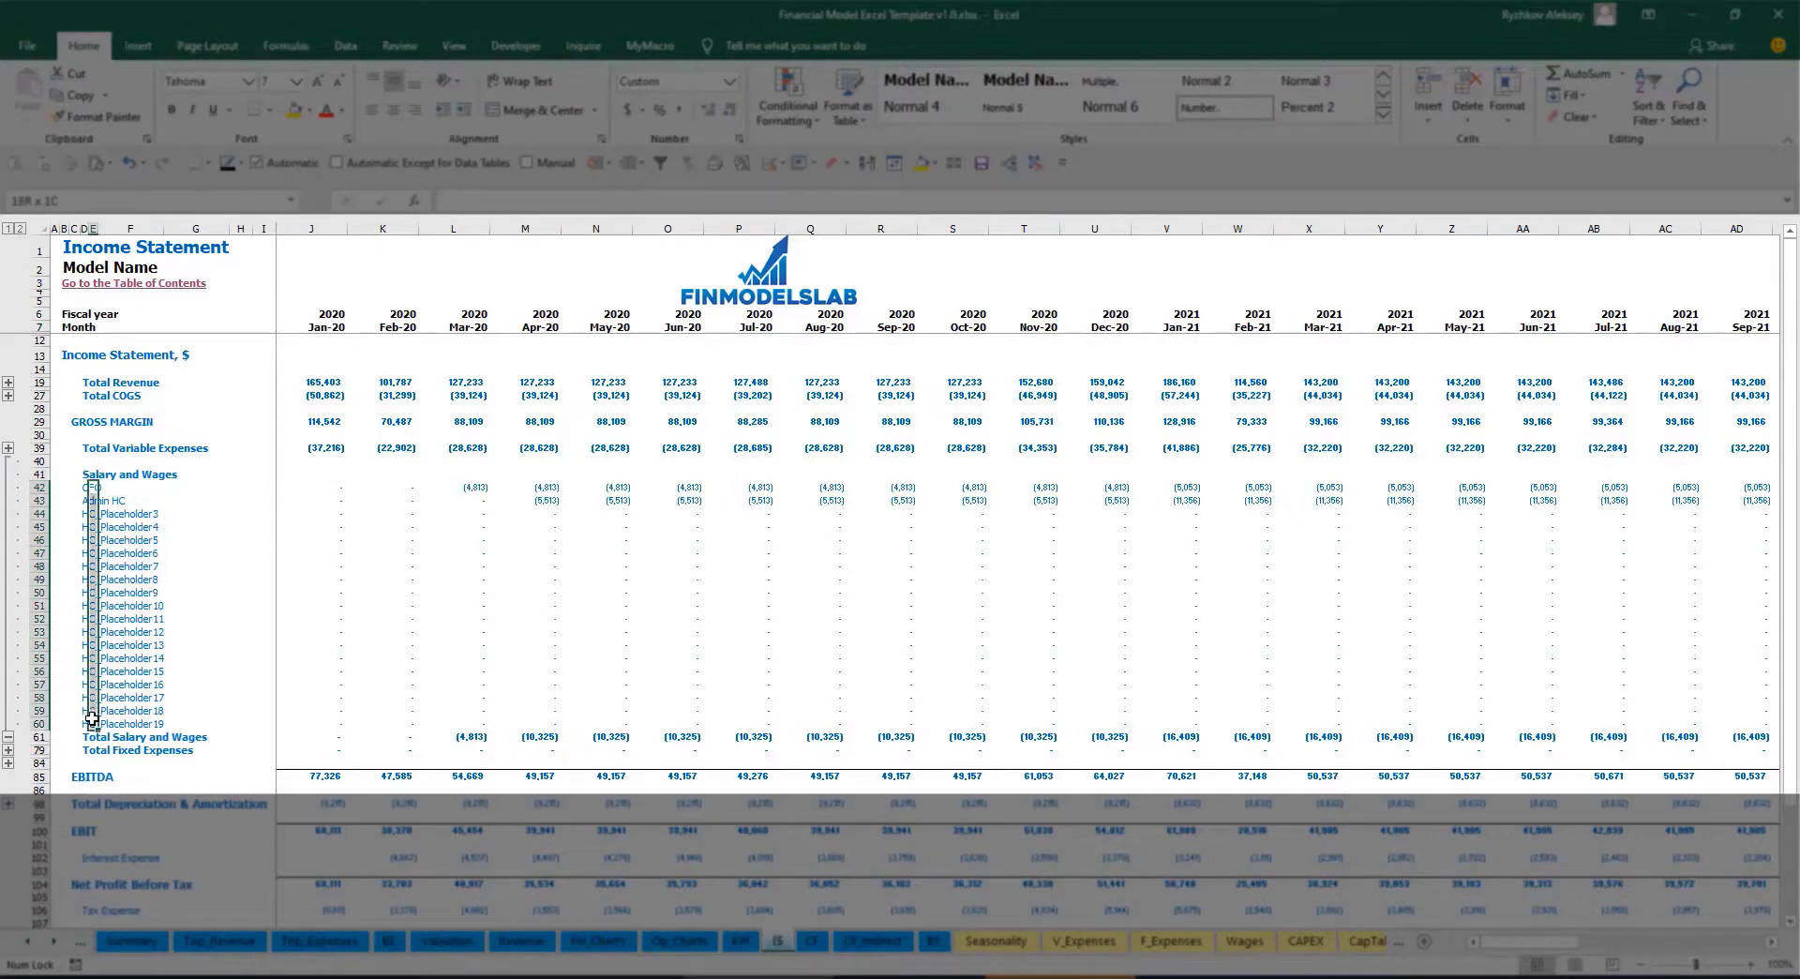
click(161, 499)
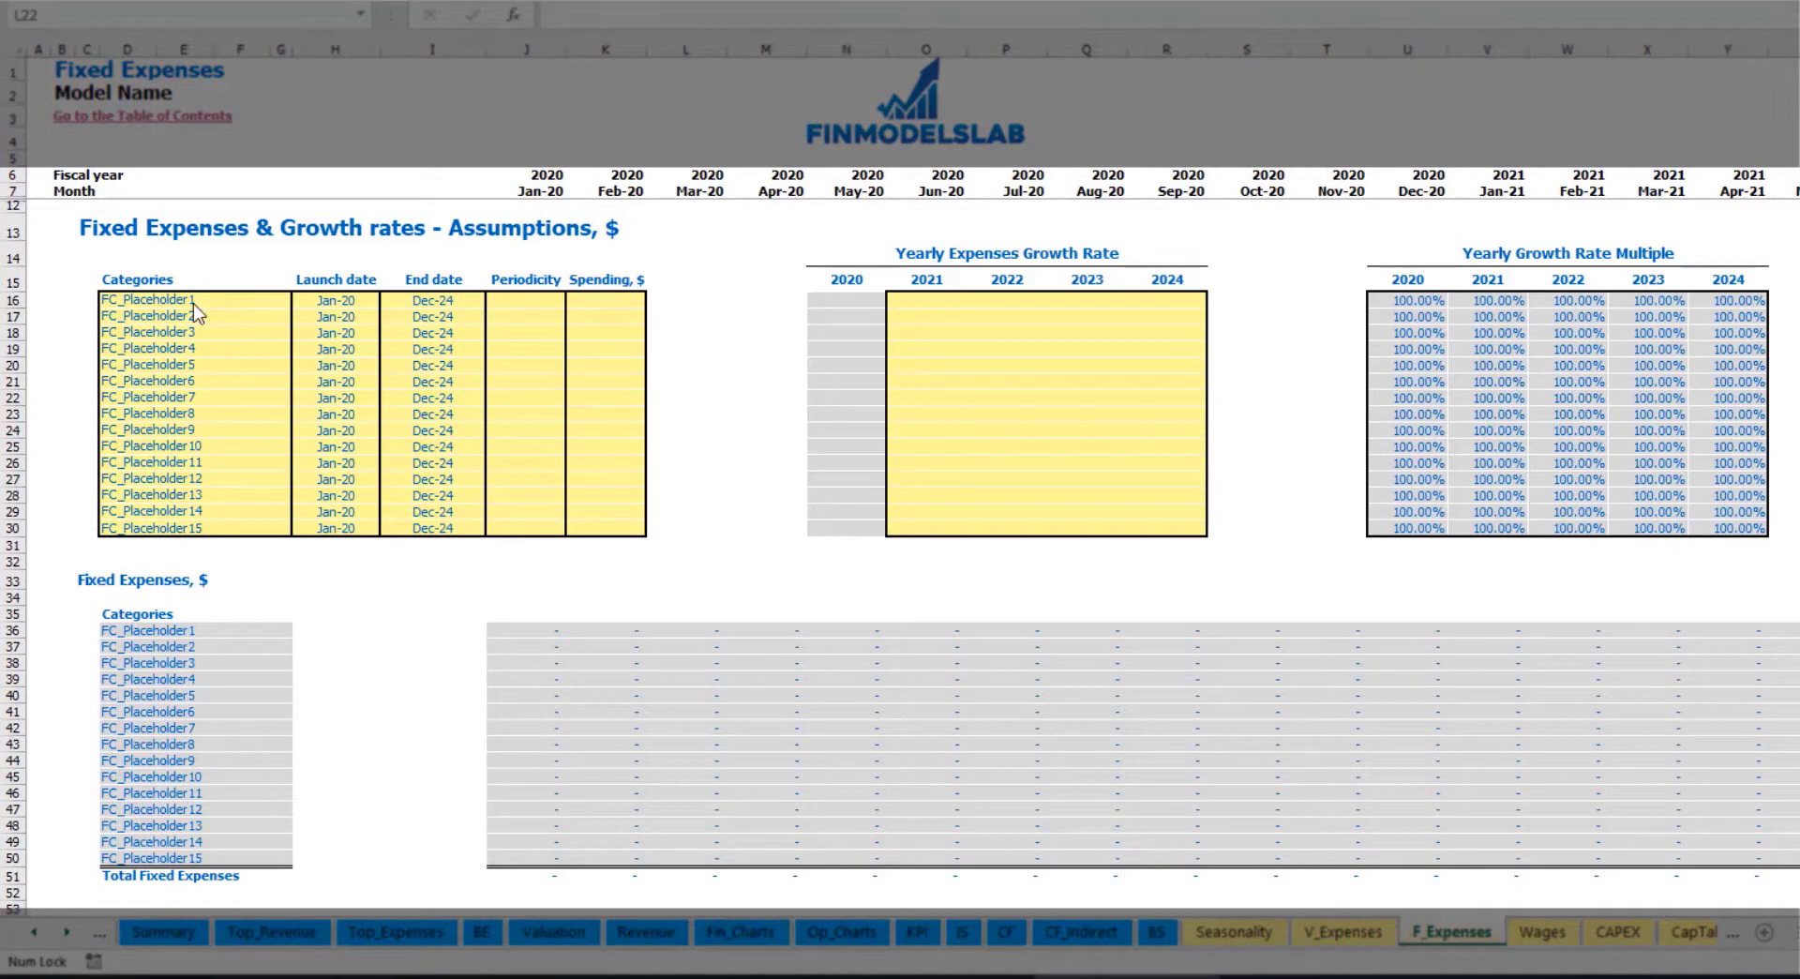
On the Fixed Expenses sheet, rename the first category as Utilities and set its launch date to Mar-20.
click(199, 298)
text(Utilities)
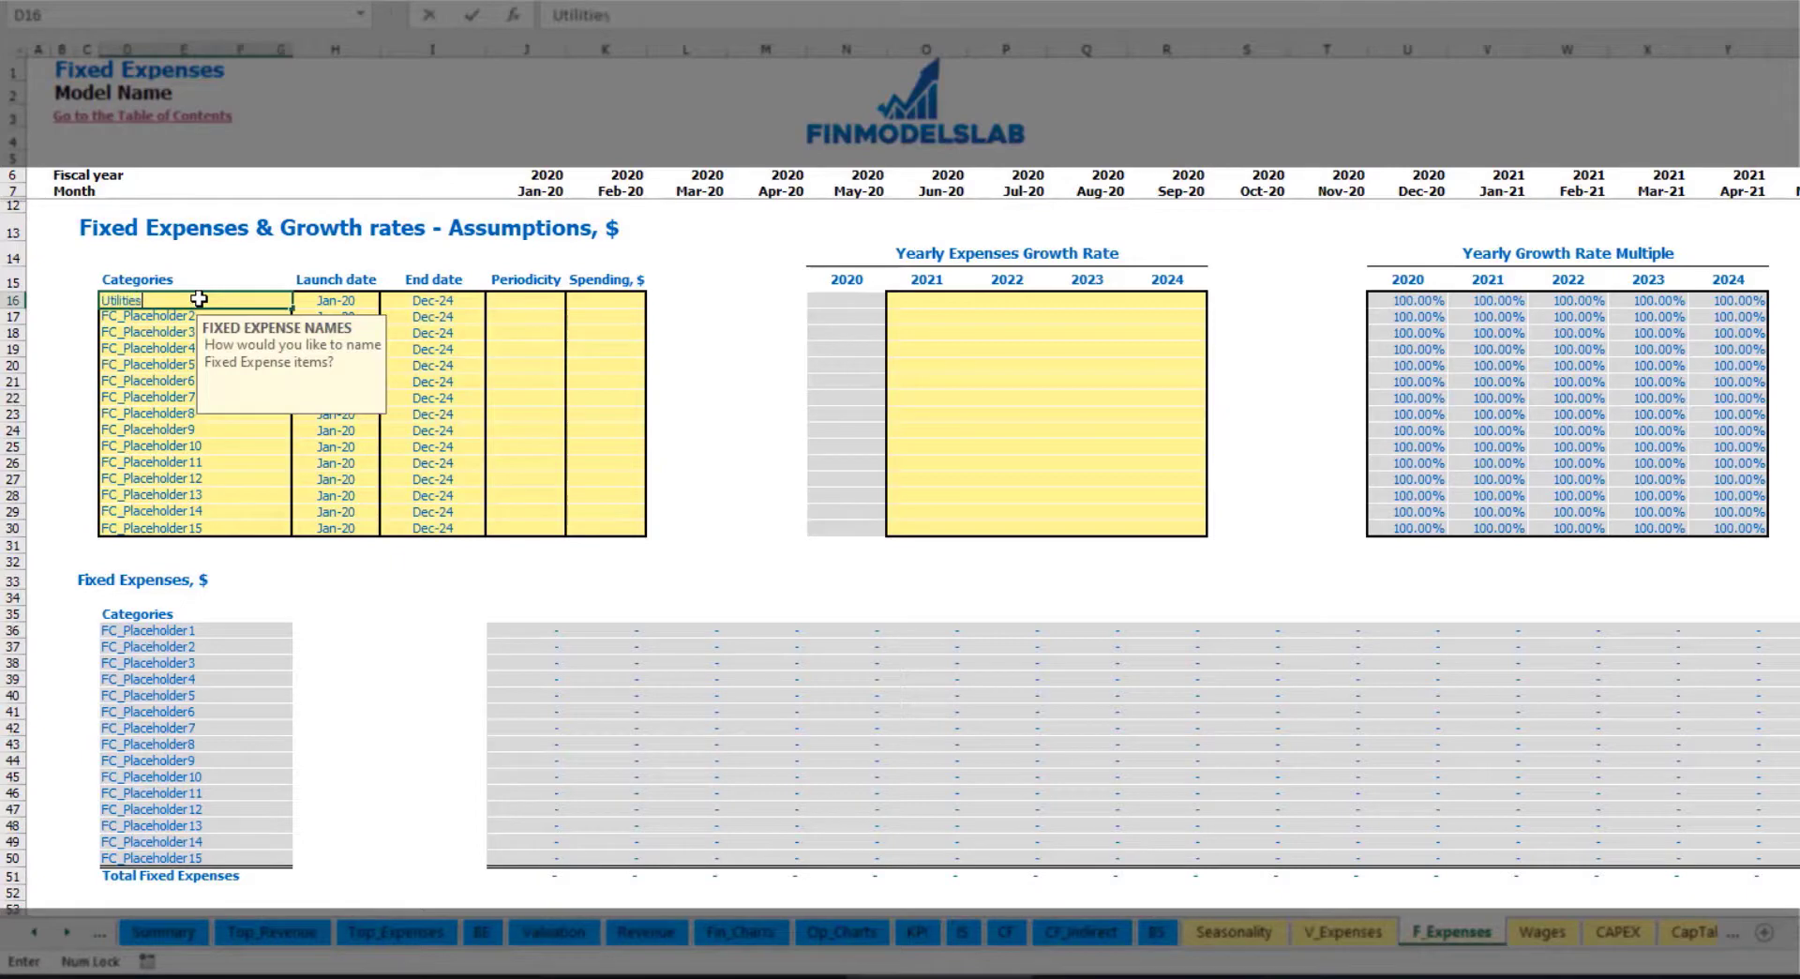
key(Return)
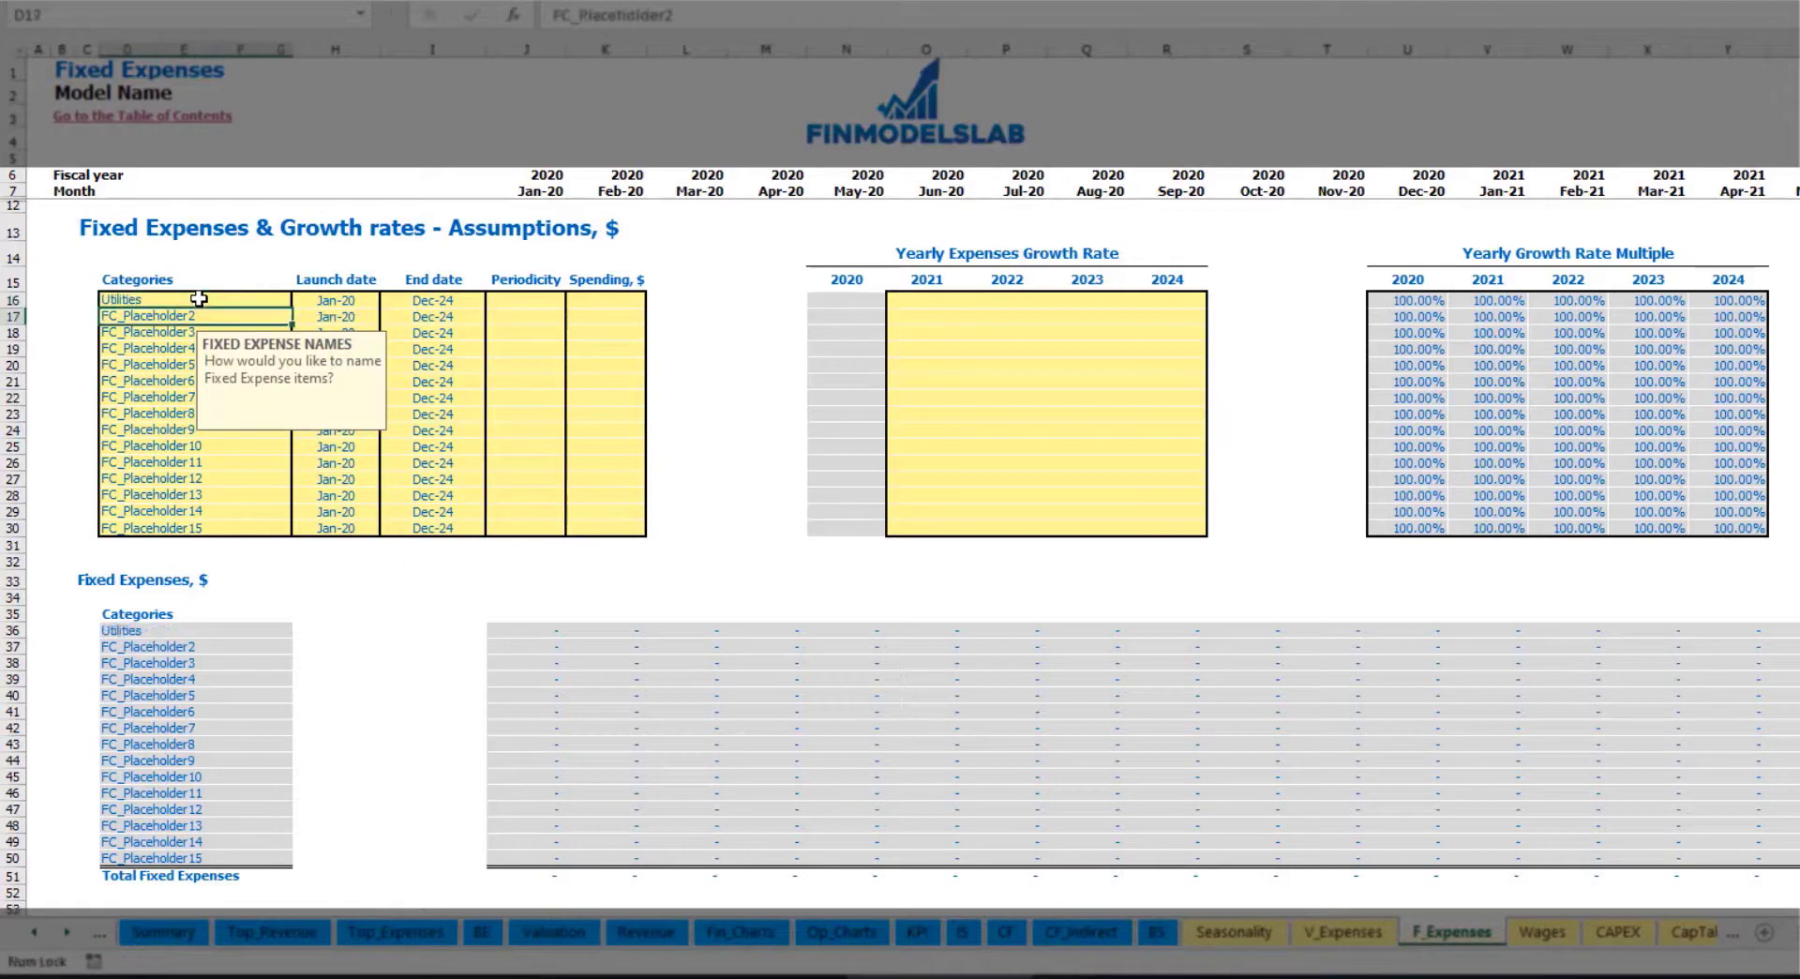
click(346, 300)
click(388, 300)
click(319, 342)
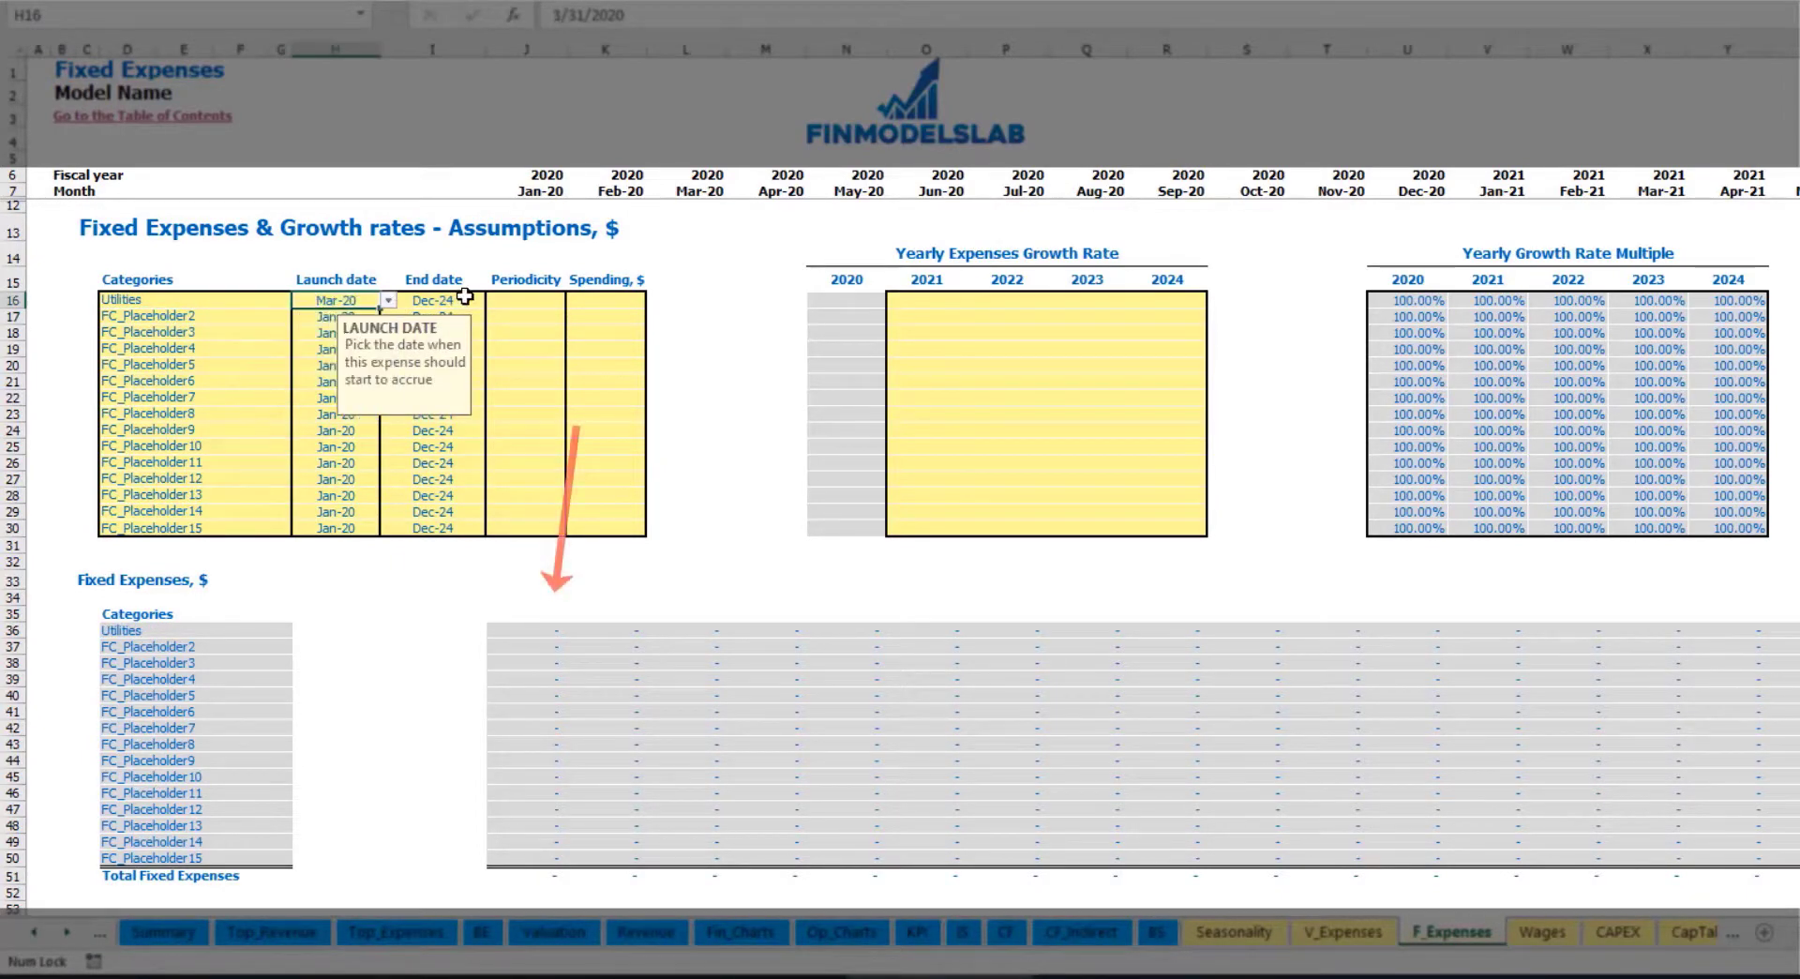
Check the Utilities end date and look through the sheet's monthly timeline to its last period and back.
click(464, 300)
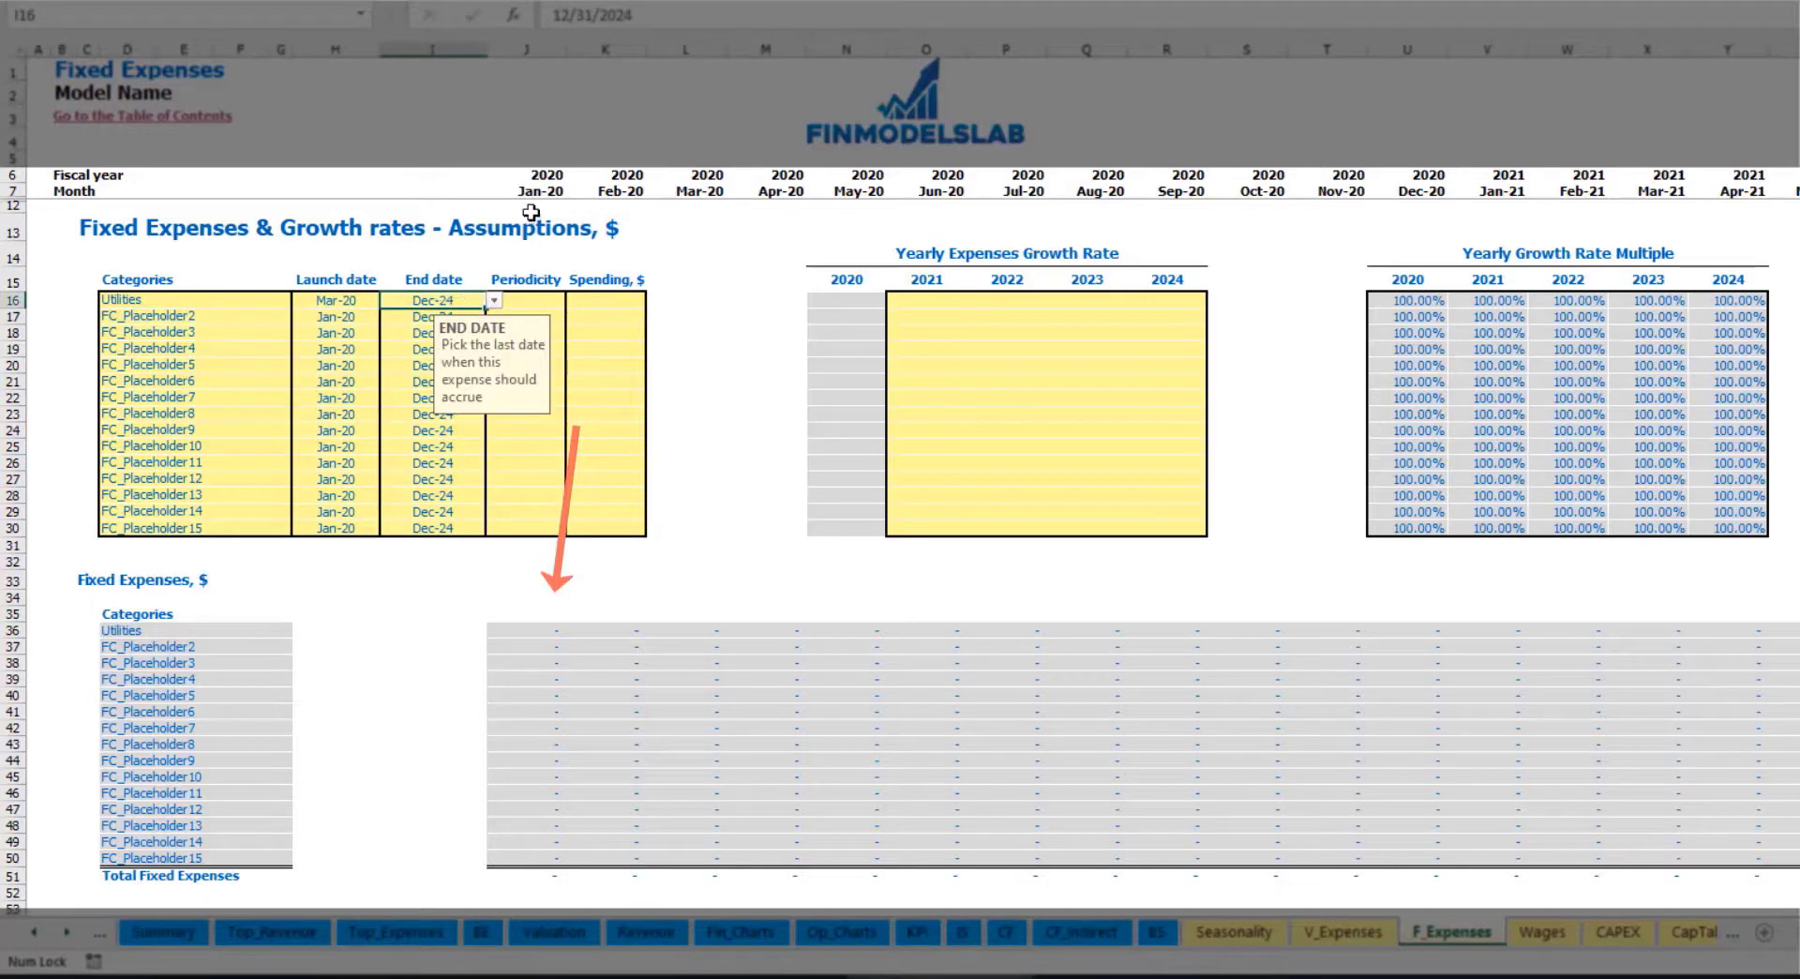
click(539, 192)
key(ctrl+Right)
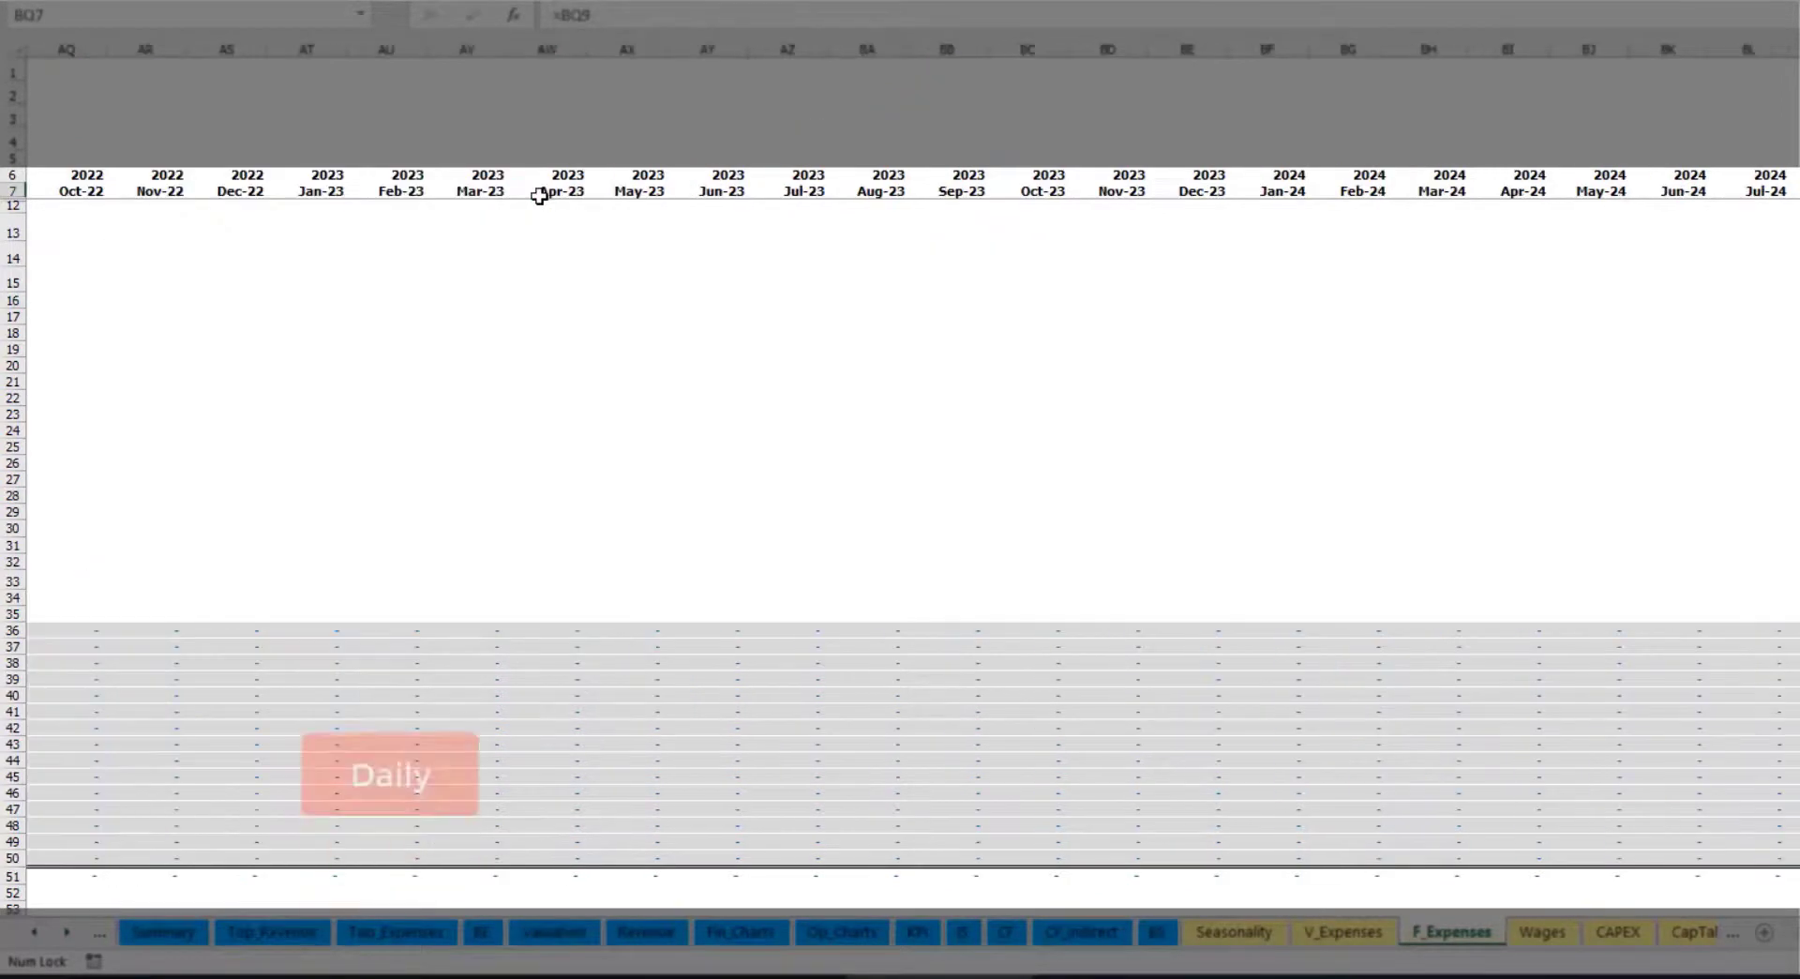
key(ctrl+Left)
key(Left)
key(Left)
key(Left)
key(Left)
key(Left)
key(Left)
key(Left)
key(Left)
key(Left)
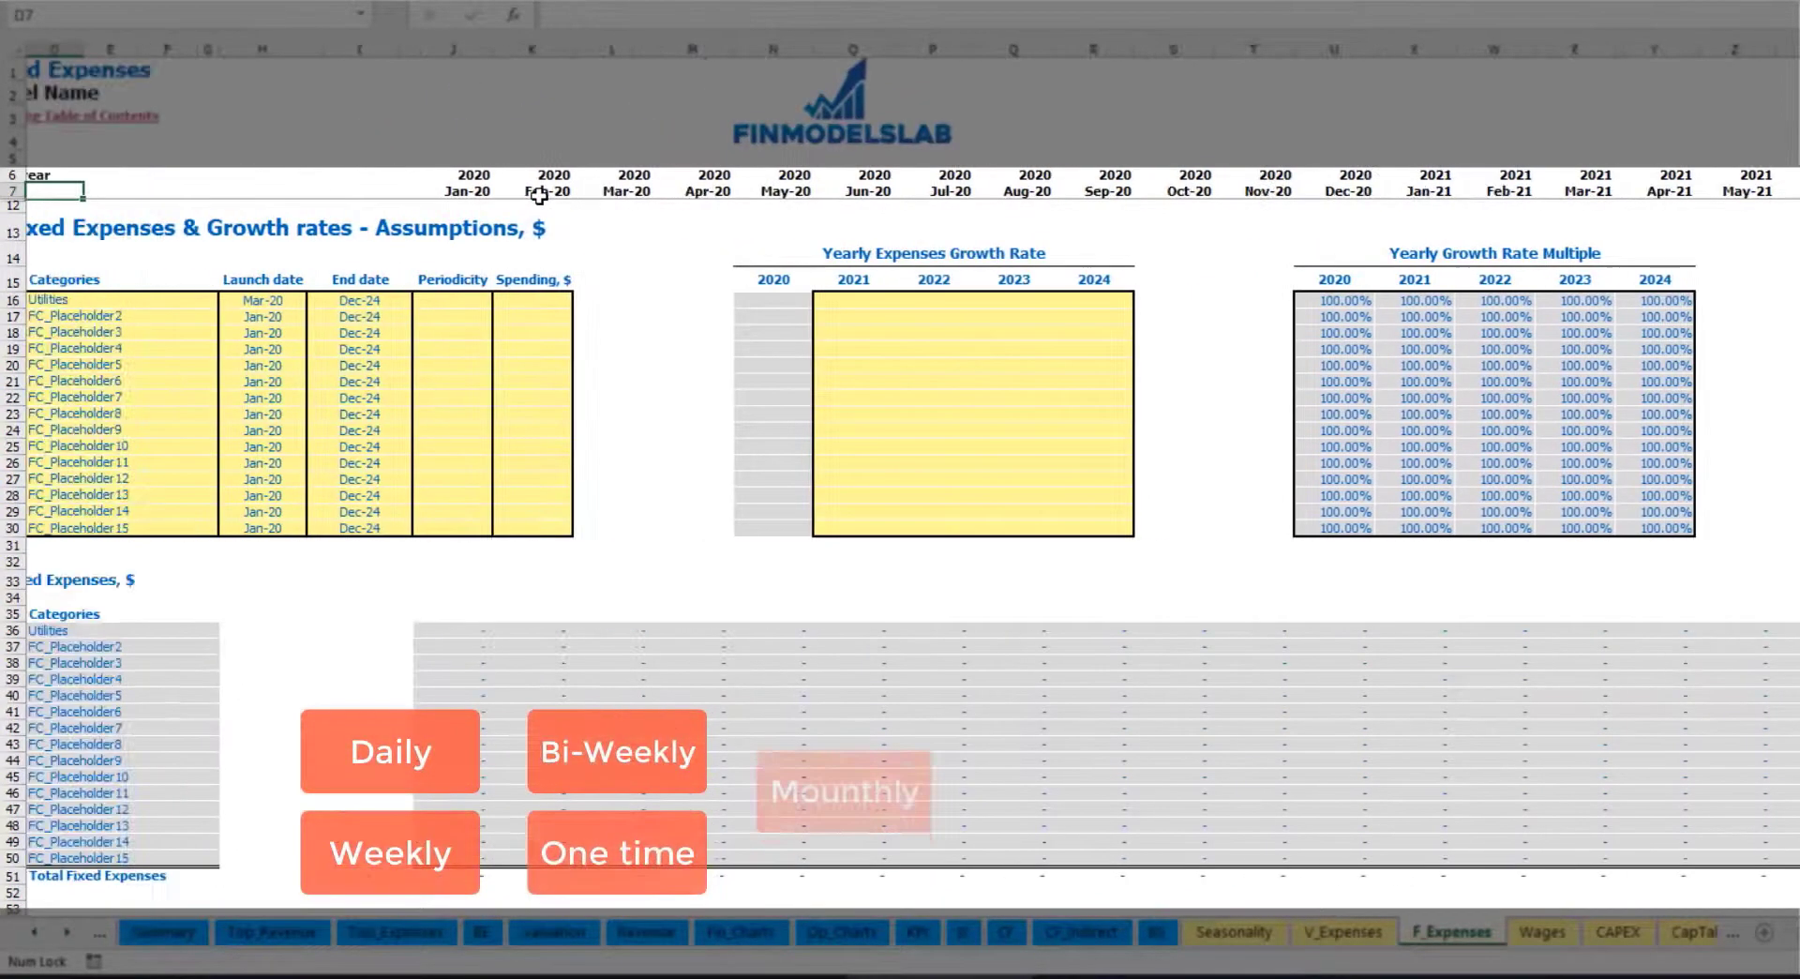
Set the Utilities periodicity to Daily and its spending to 50.
click(508, 303)
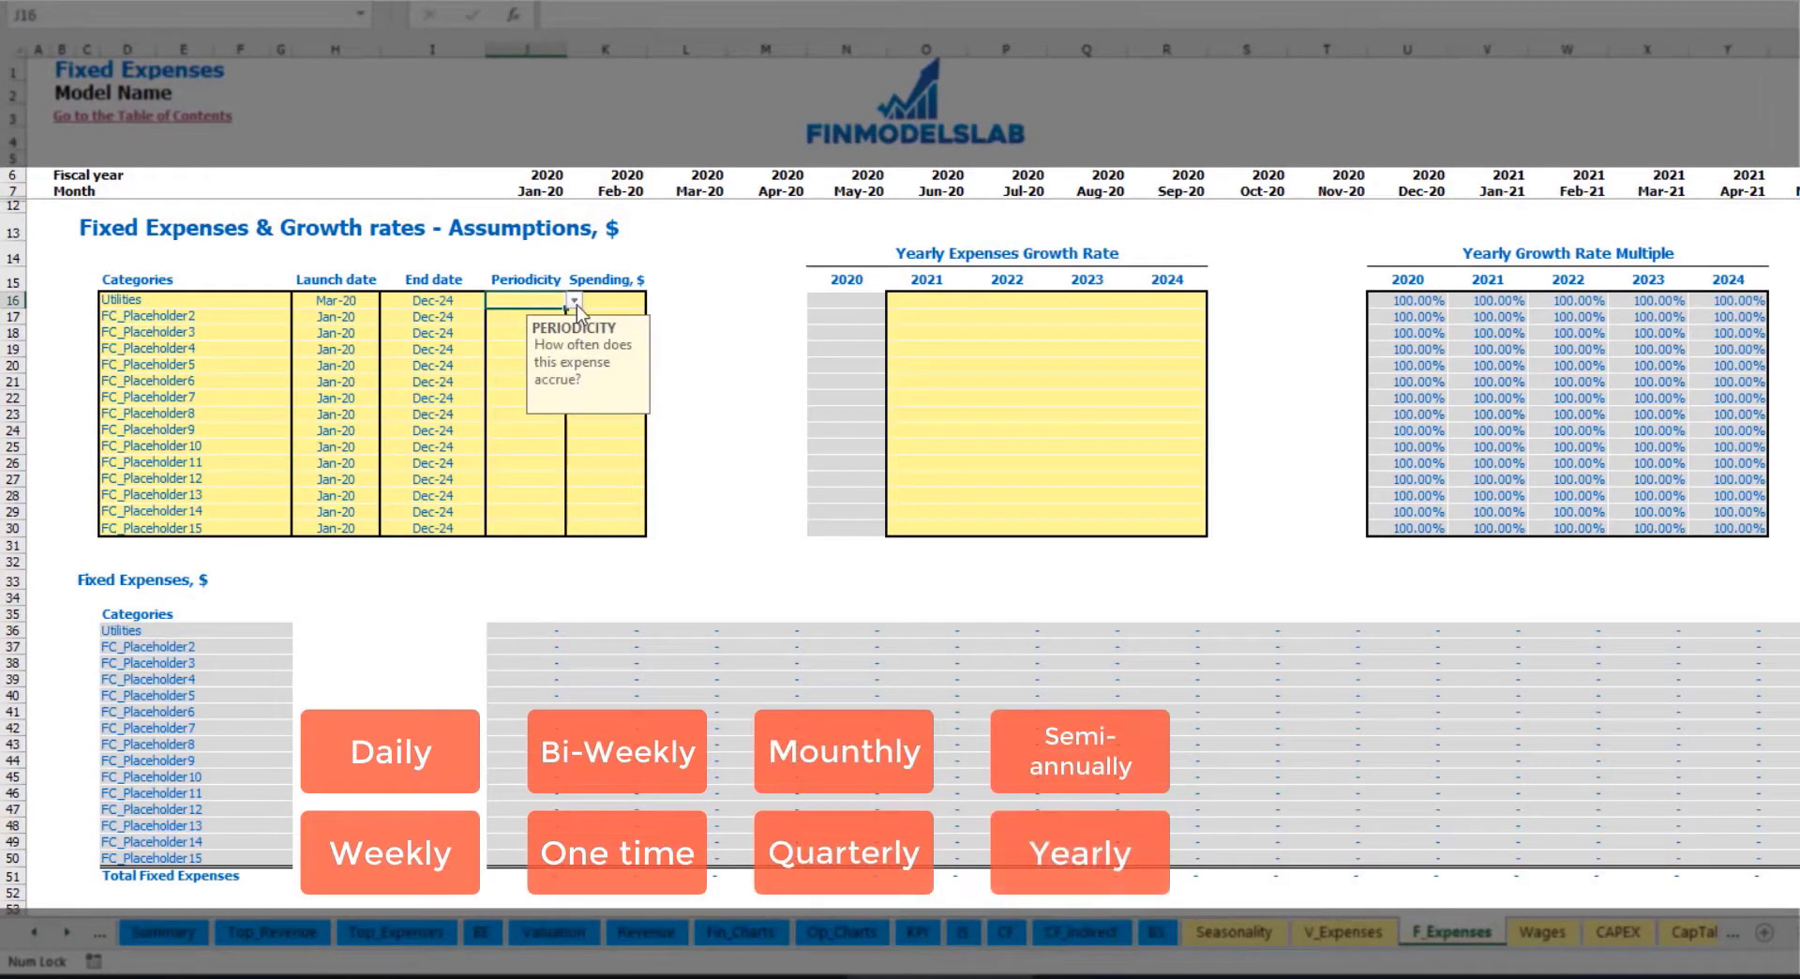
click(574, 300)
click(548, 330)
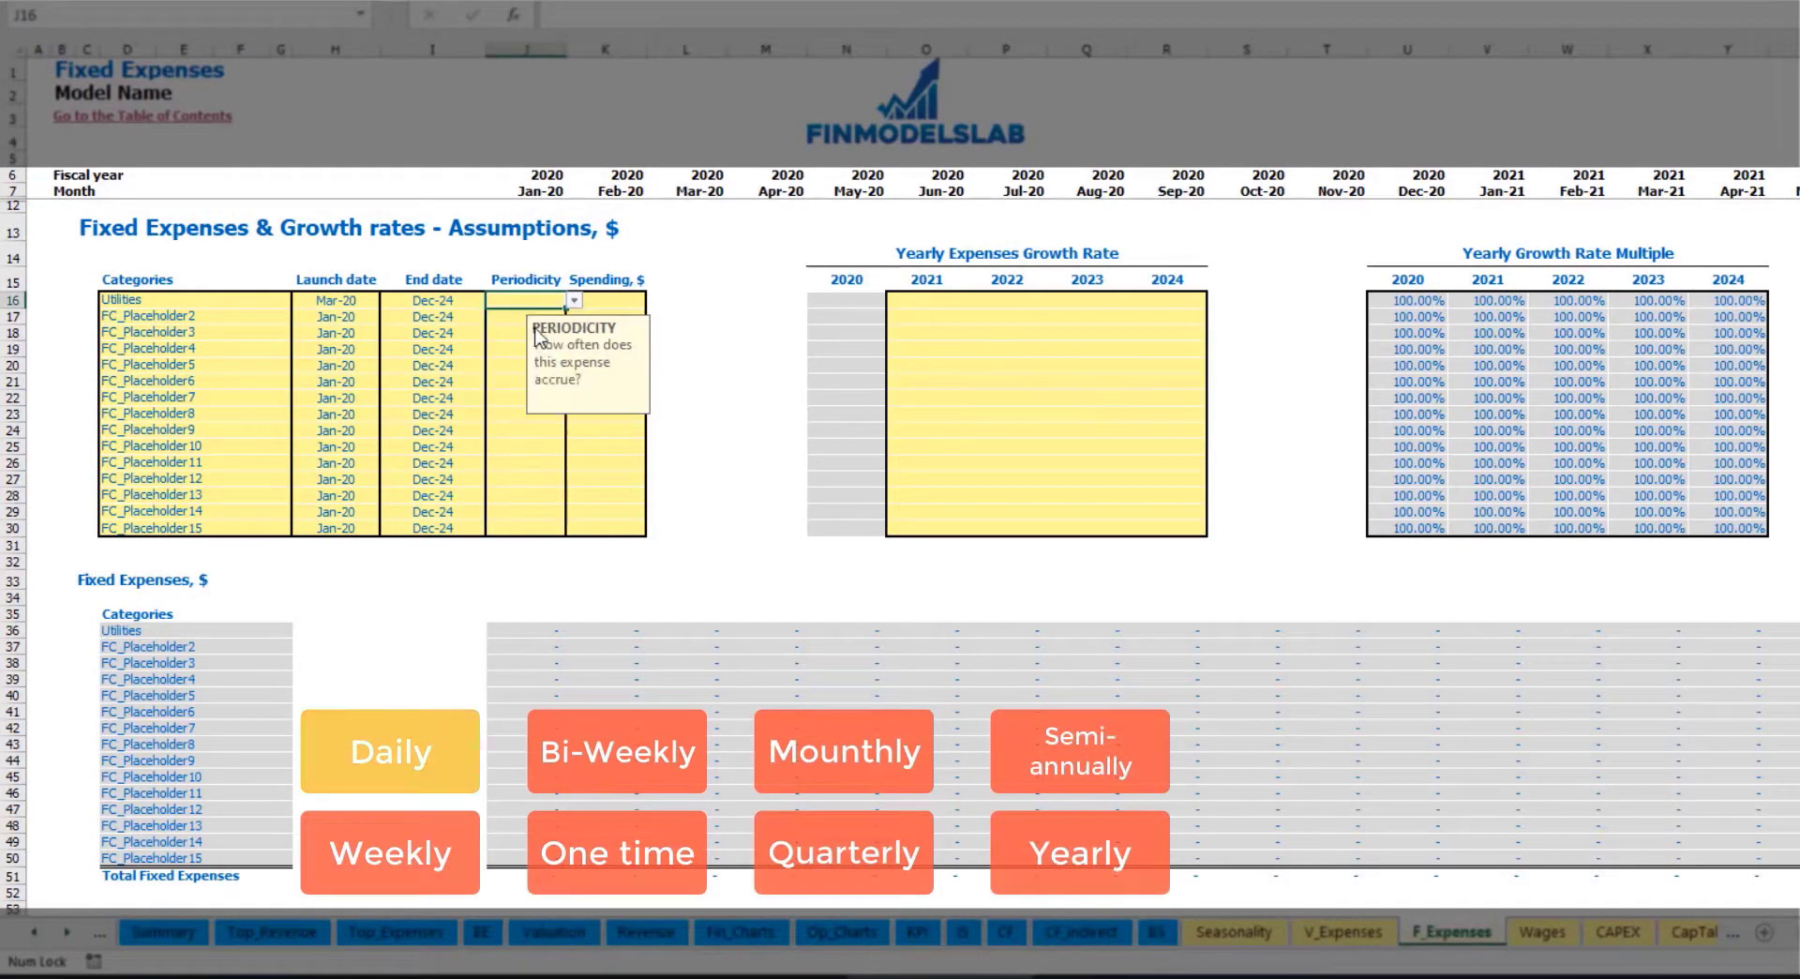
key(Right)
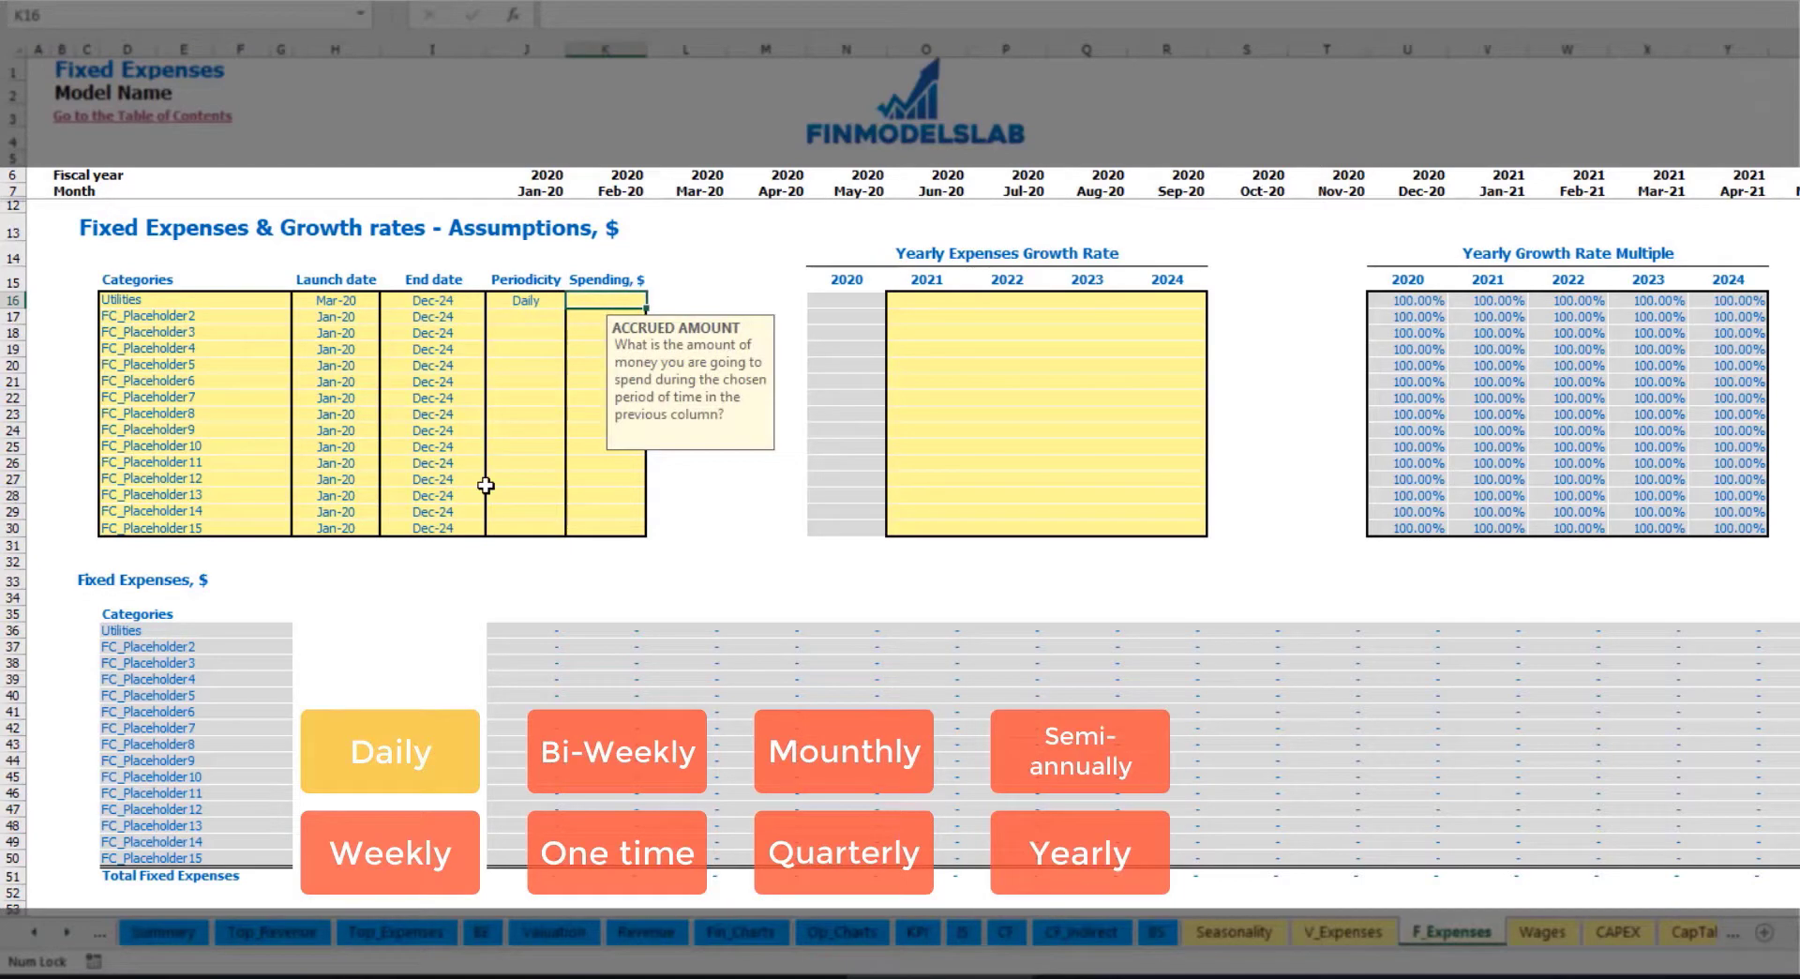
text(50)
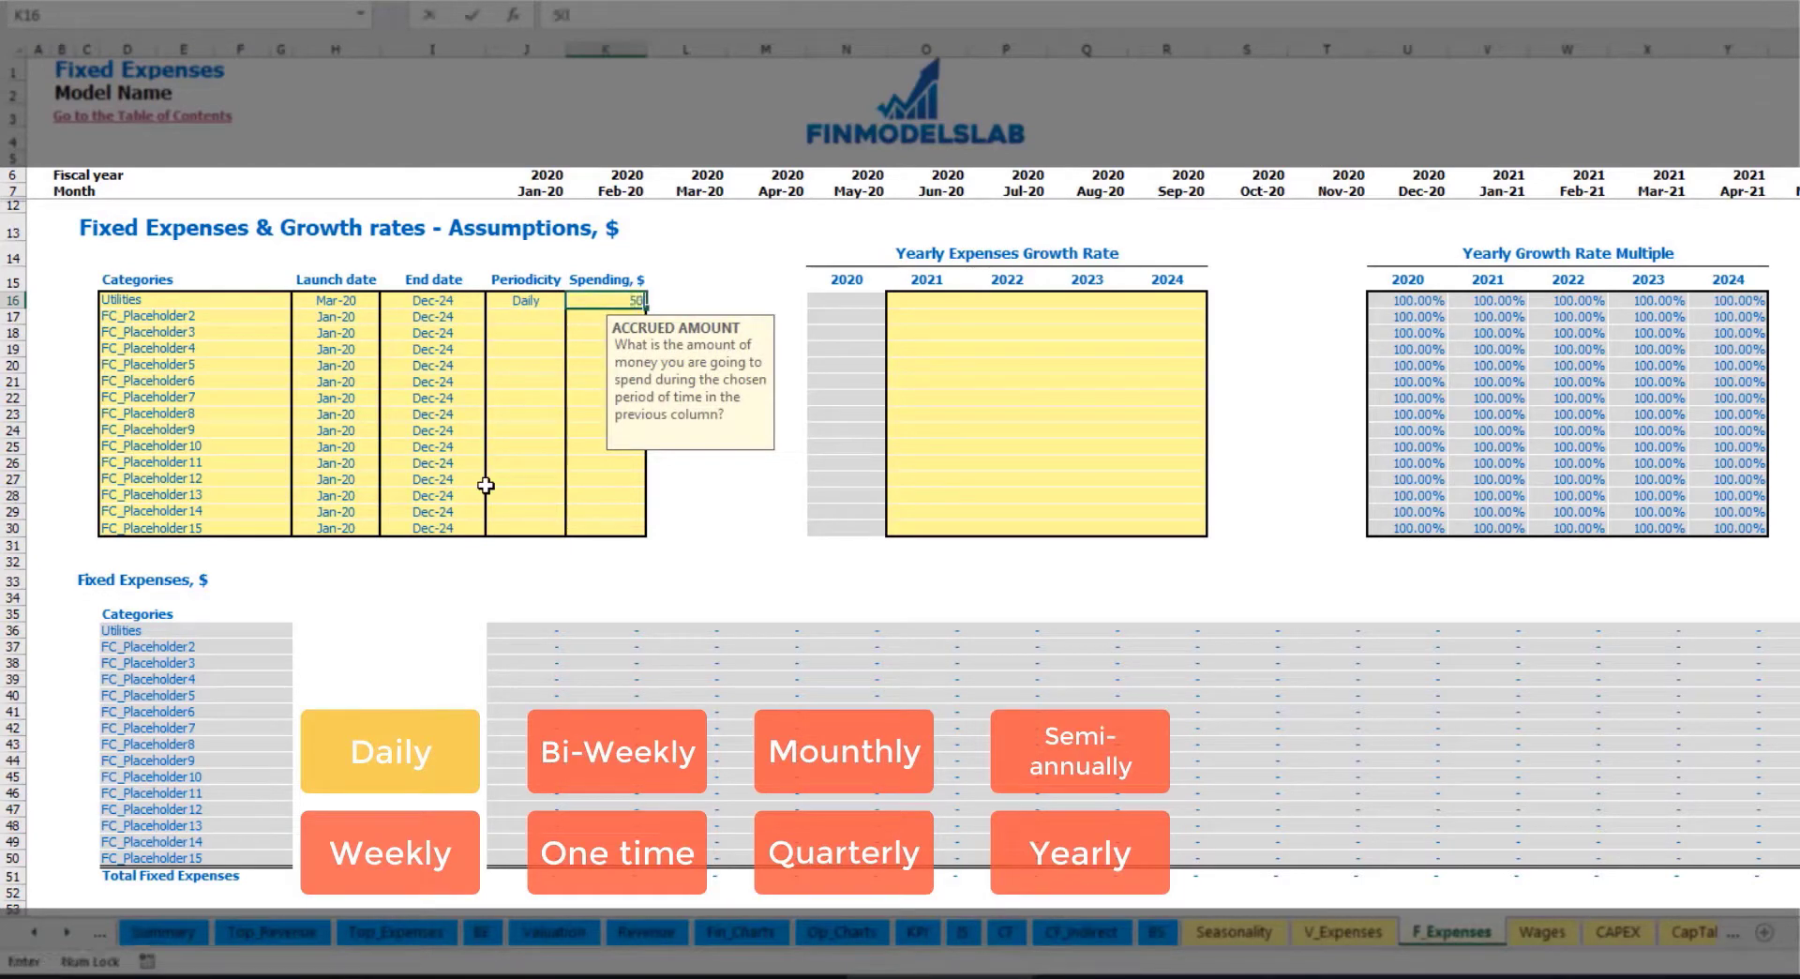
key(Return)
Examine the monthly Utilities amounts for Mar-20 to May-20 in the Fixed Expenses table.
click(699, 634)
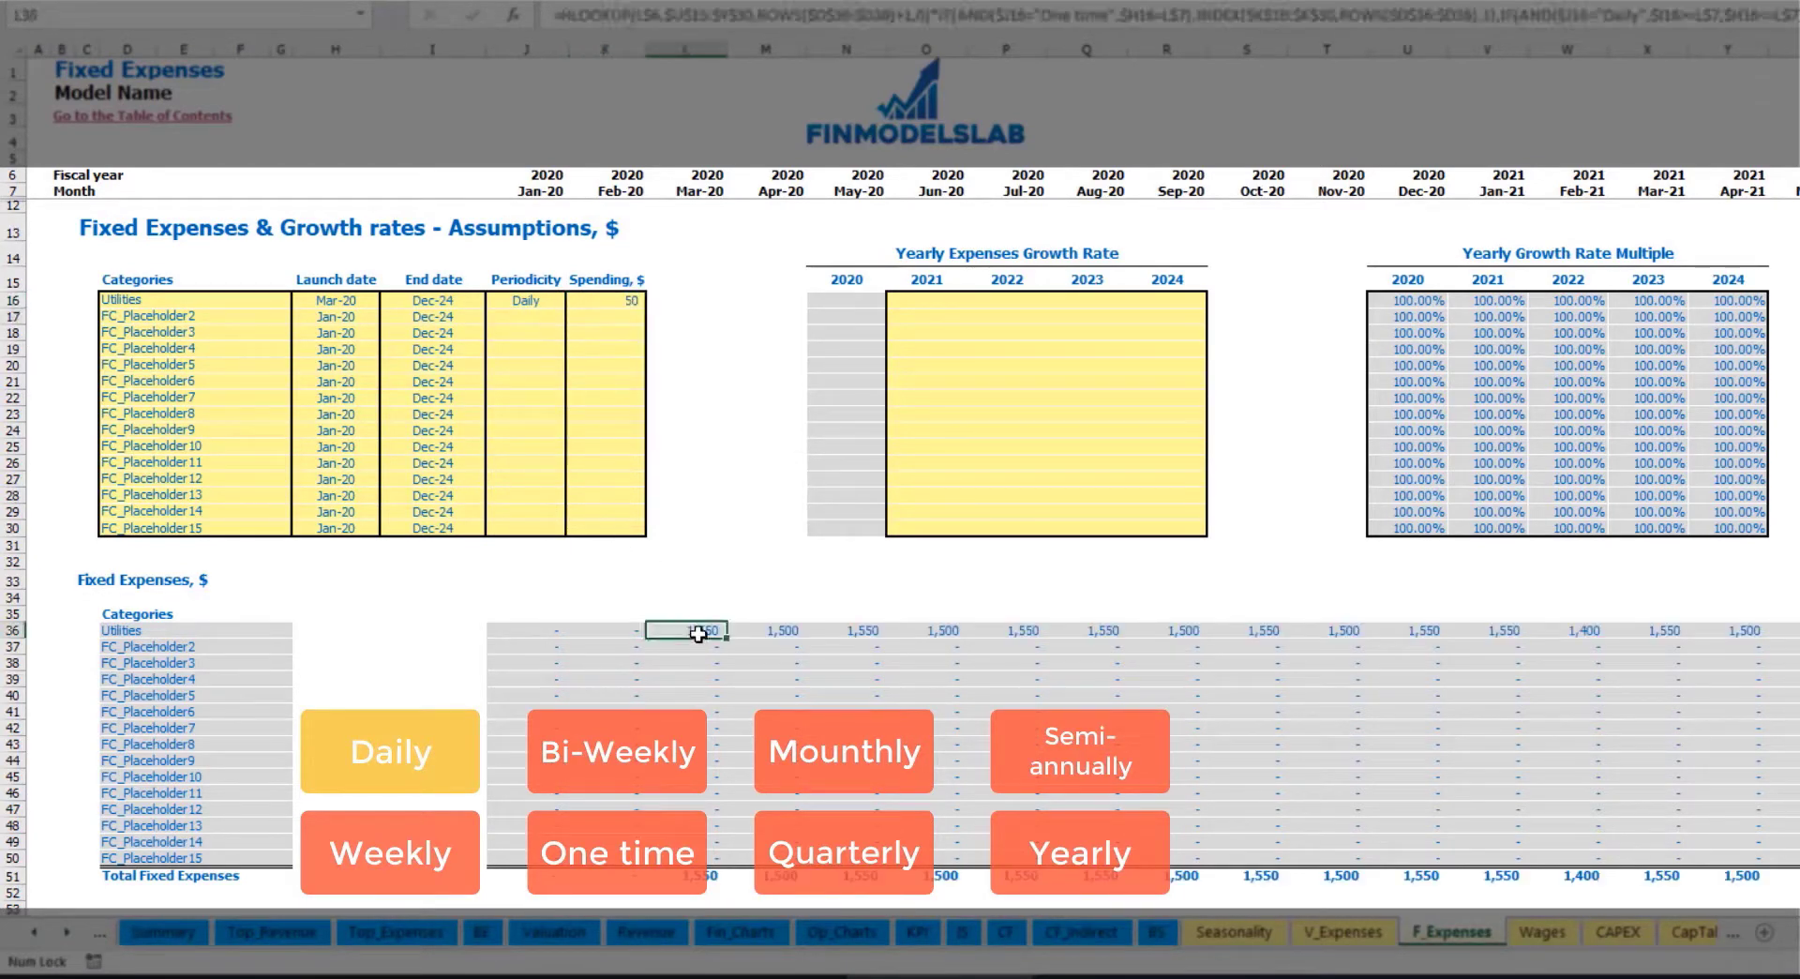
click(778, 632)
click(873, 631)
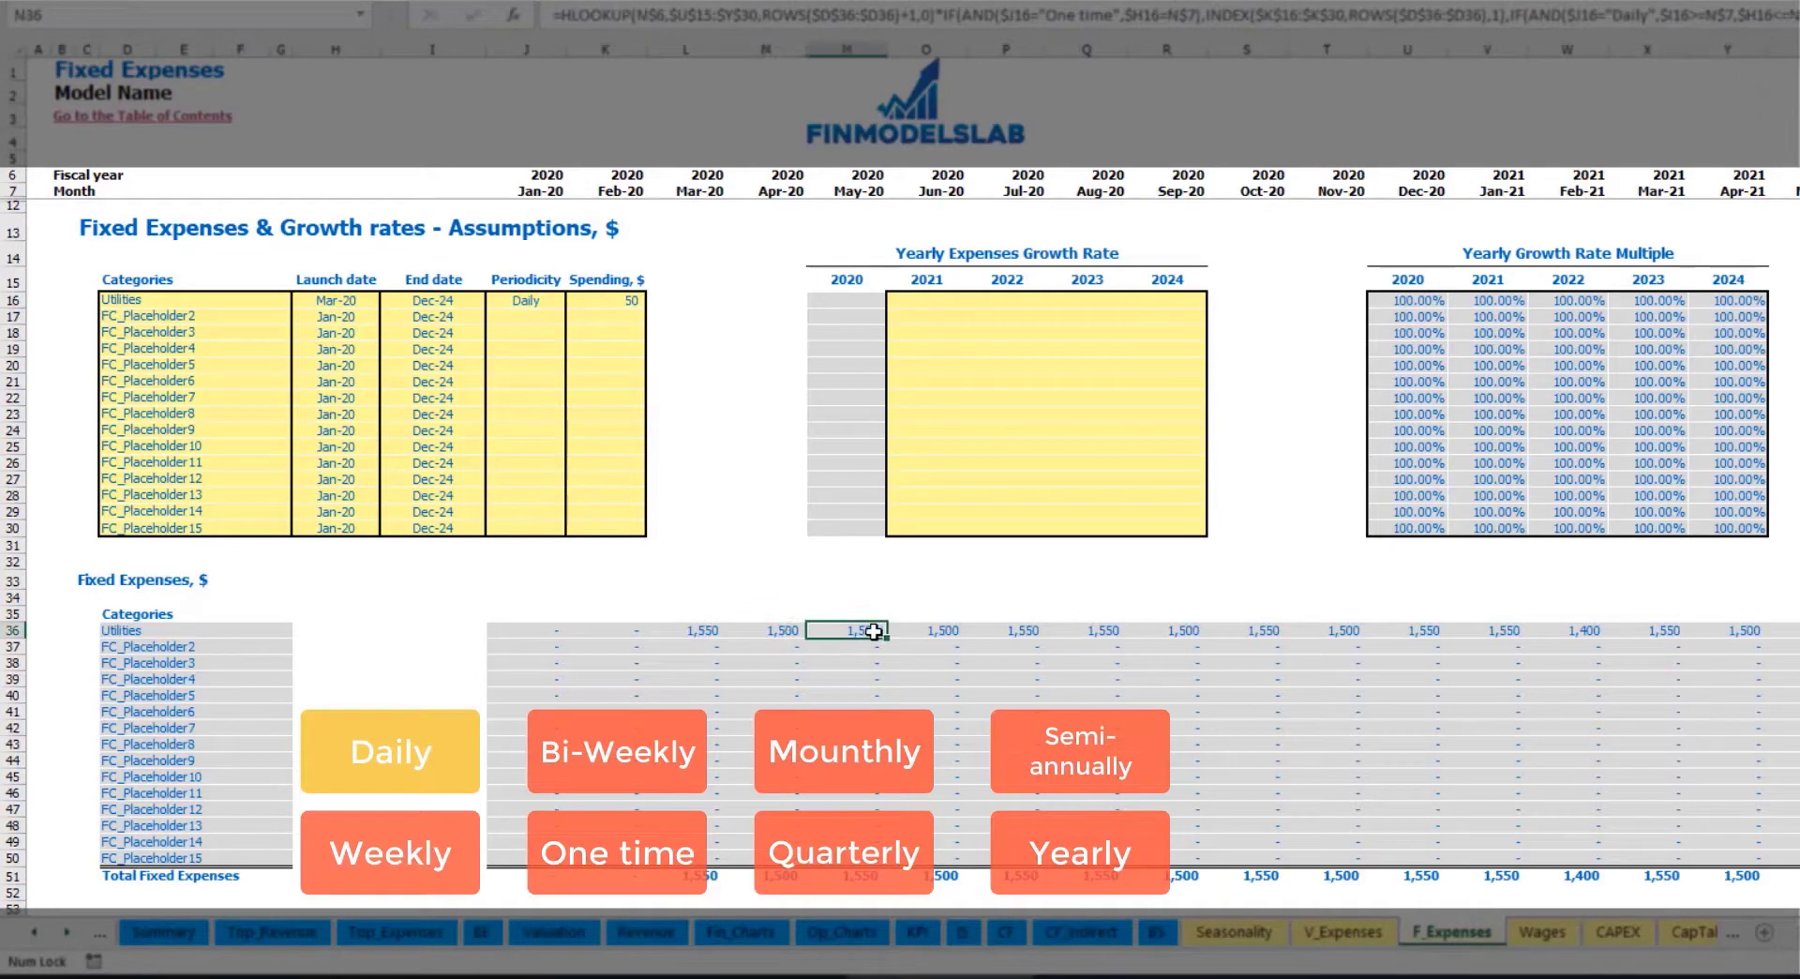
click(701, 630)
click(753, 634)
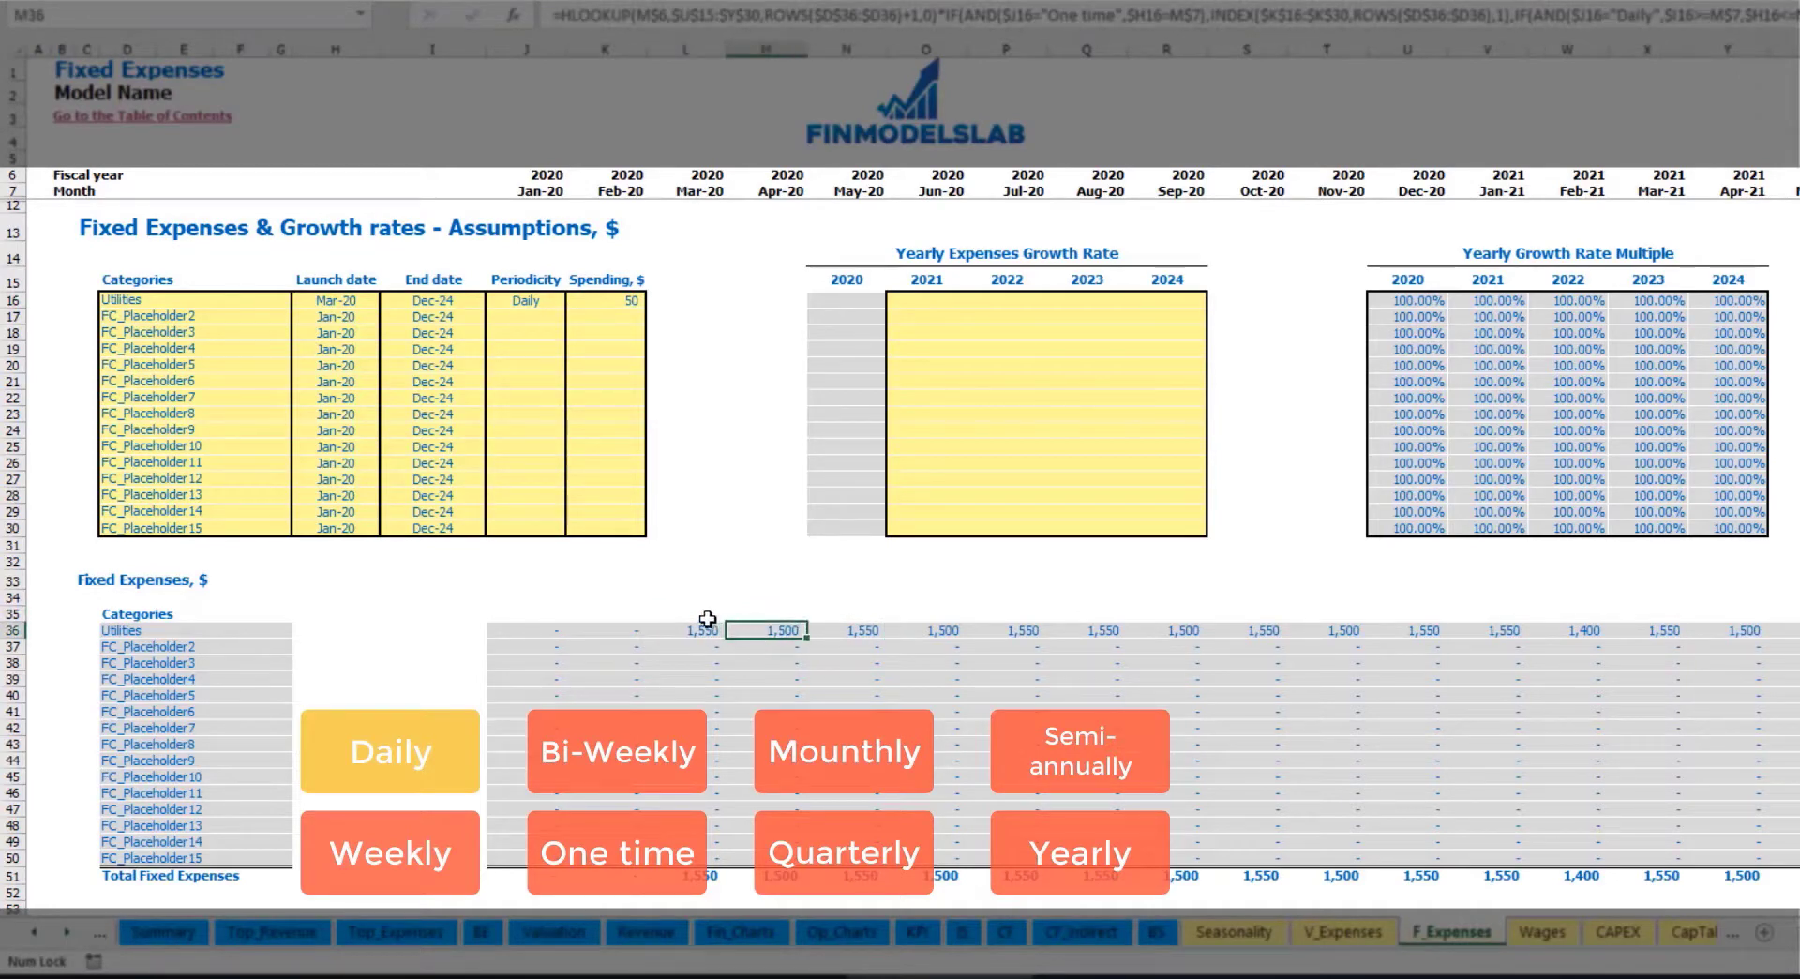
Compare the Utilities amounts for Mar-20 and Apr-20 in the monthly Fixed Expenses table.
click(691, 185)
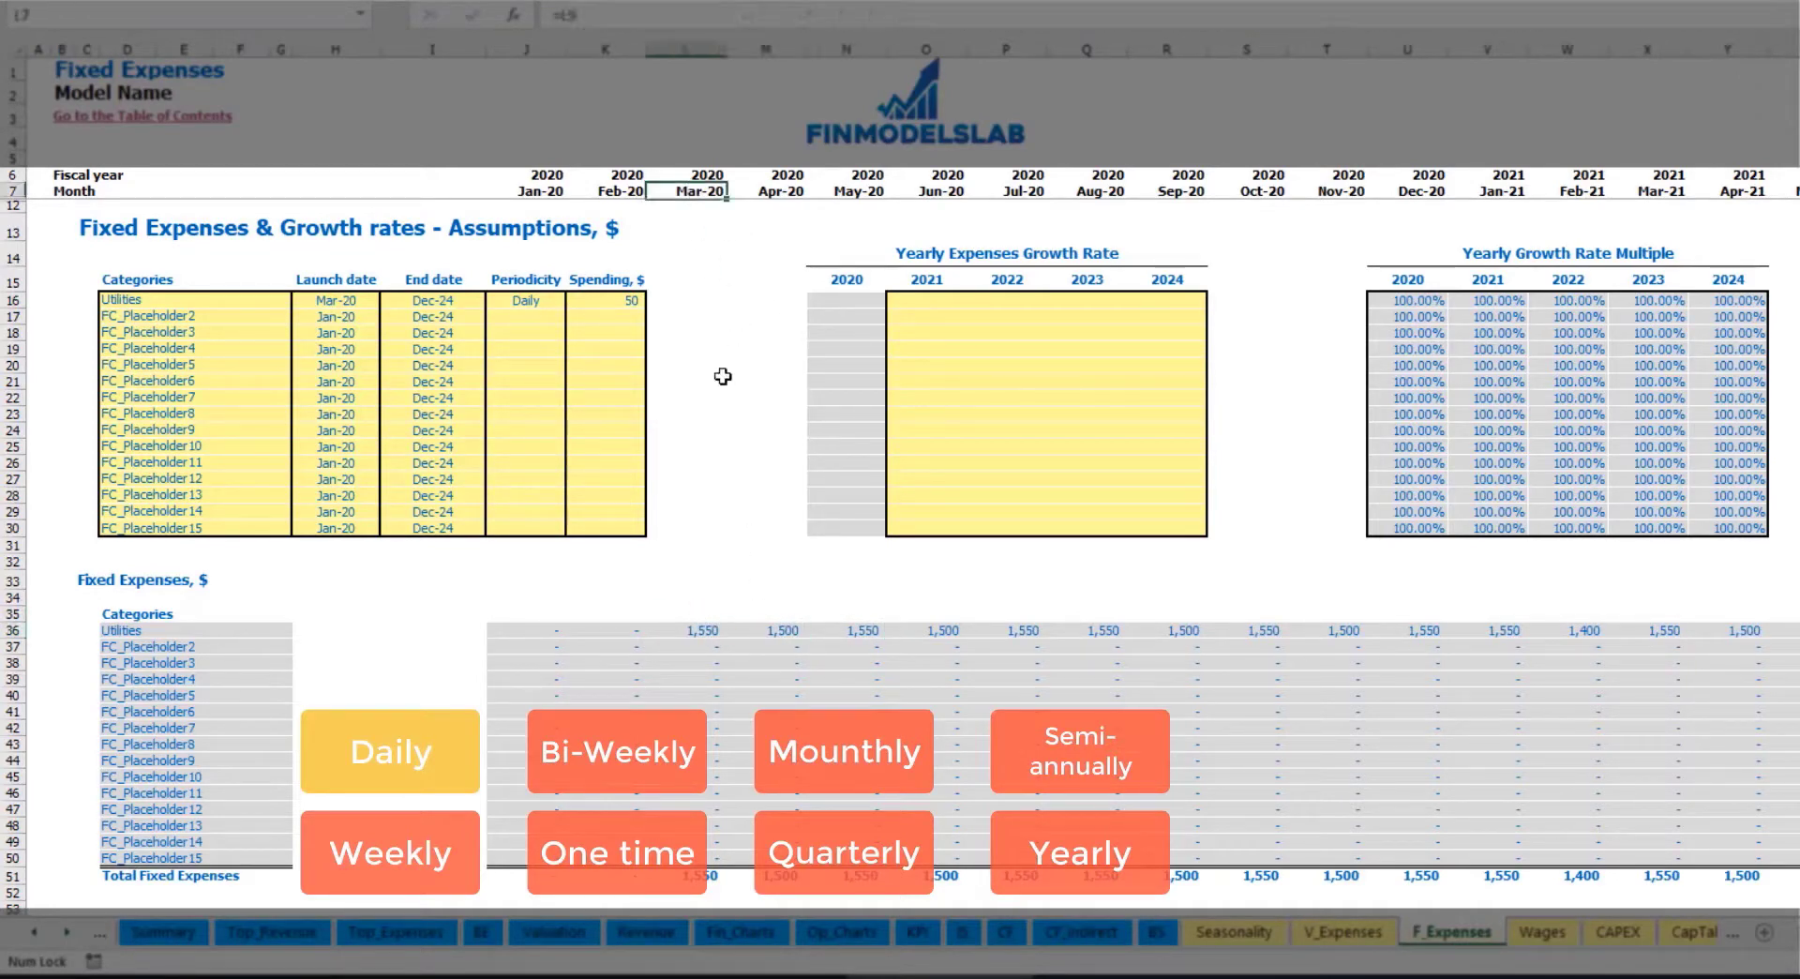
click(708, 631)
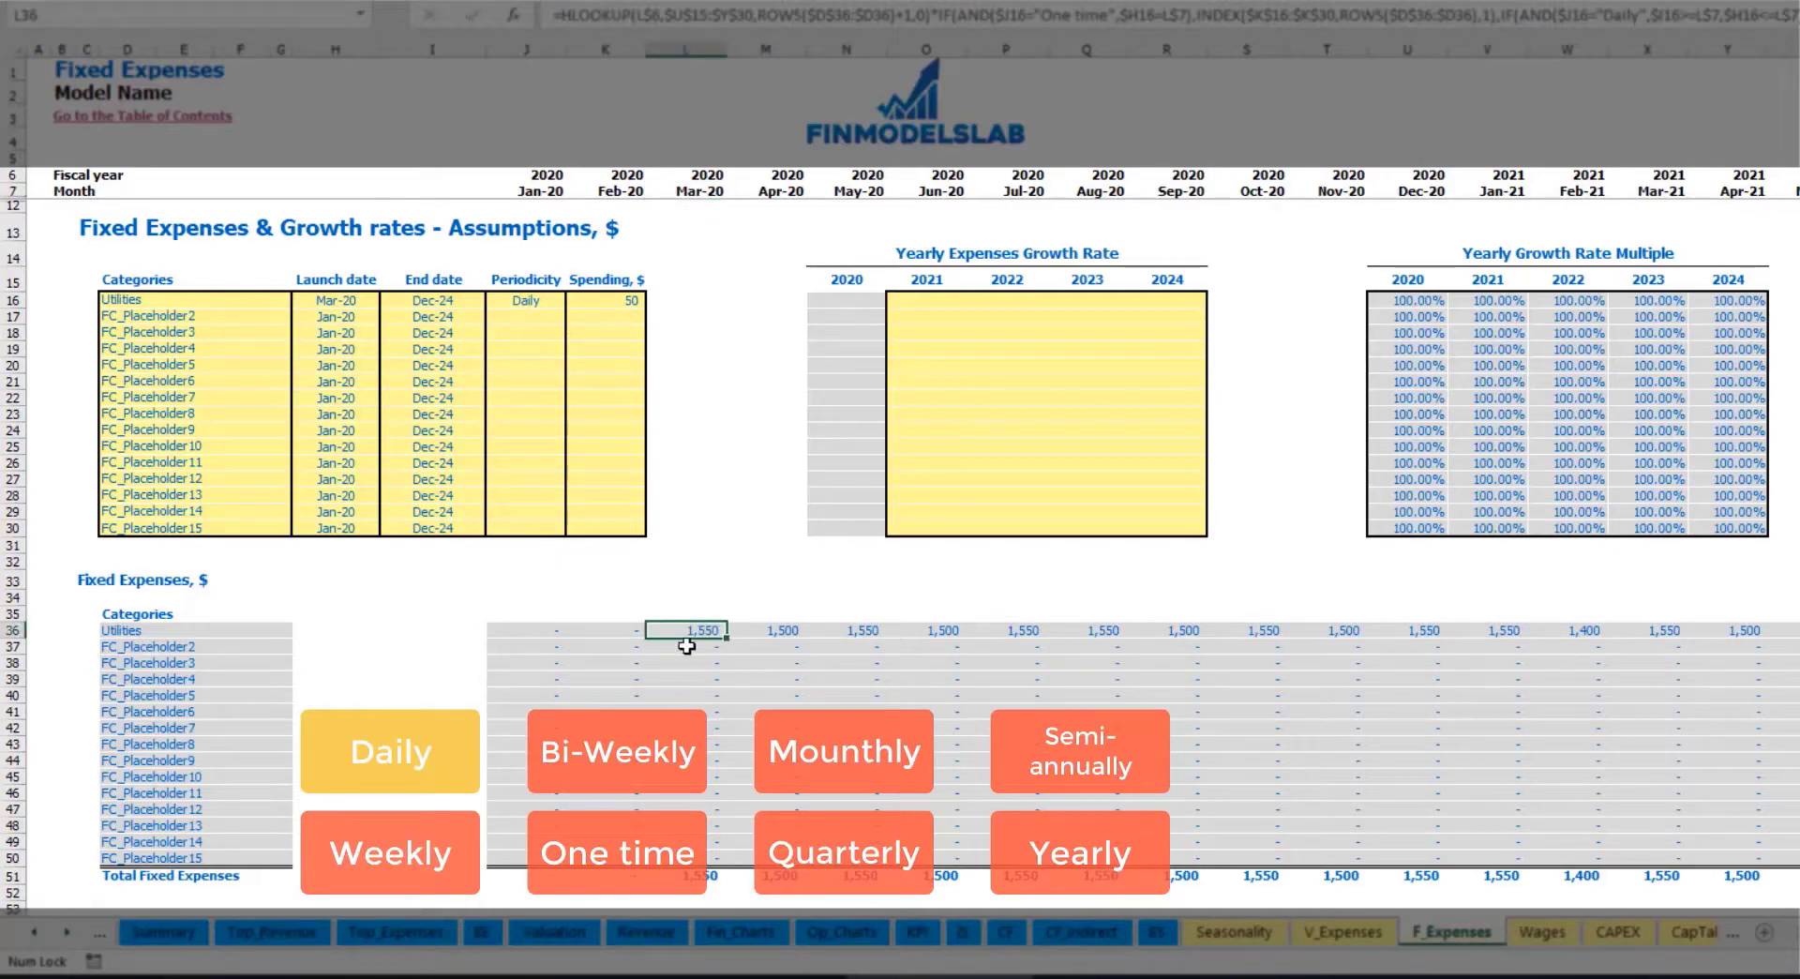
click(783, 630)
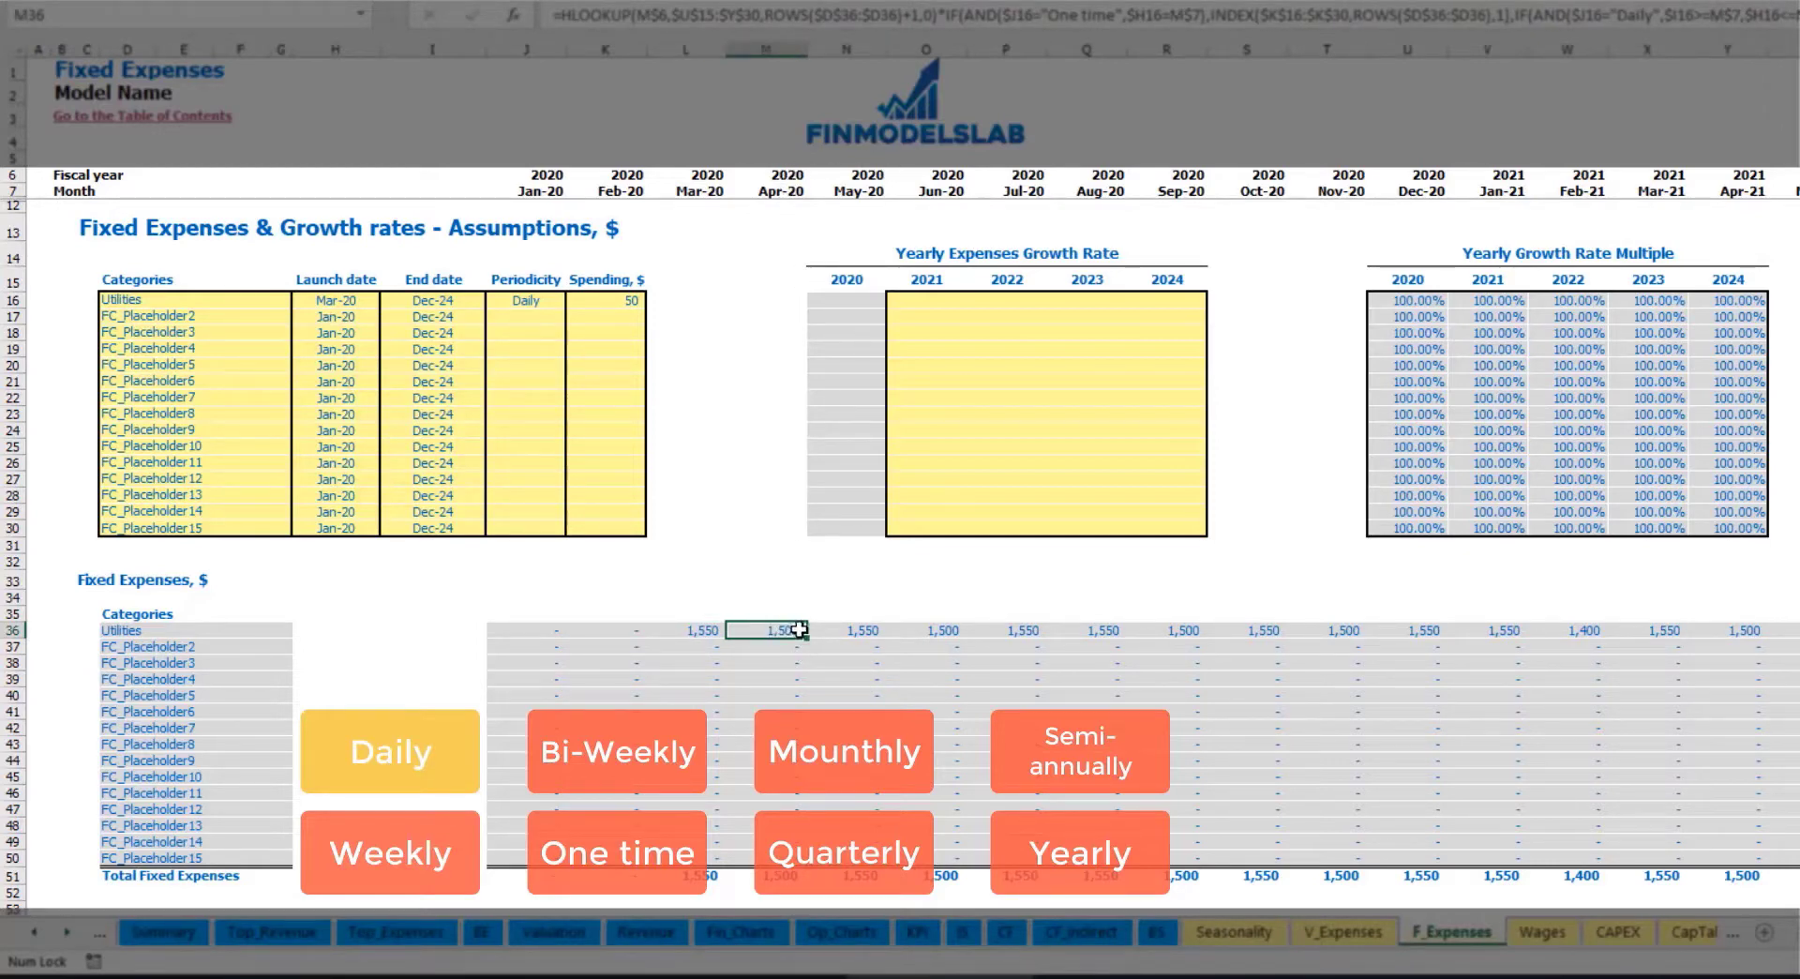
Set the Utilities yearly expenses growth rate to 5% for each year from 2021 to 2024.
click(937, 304)
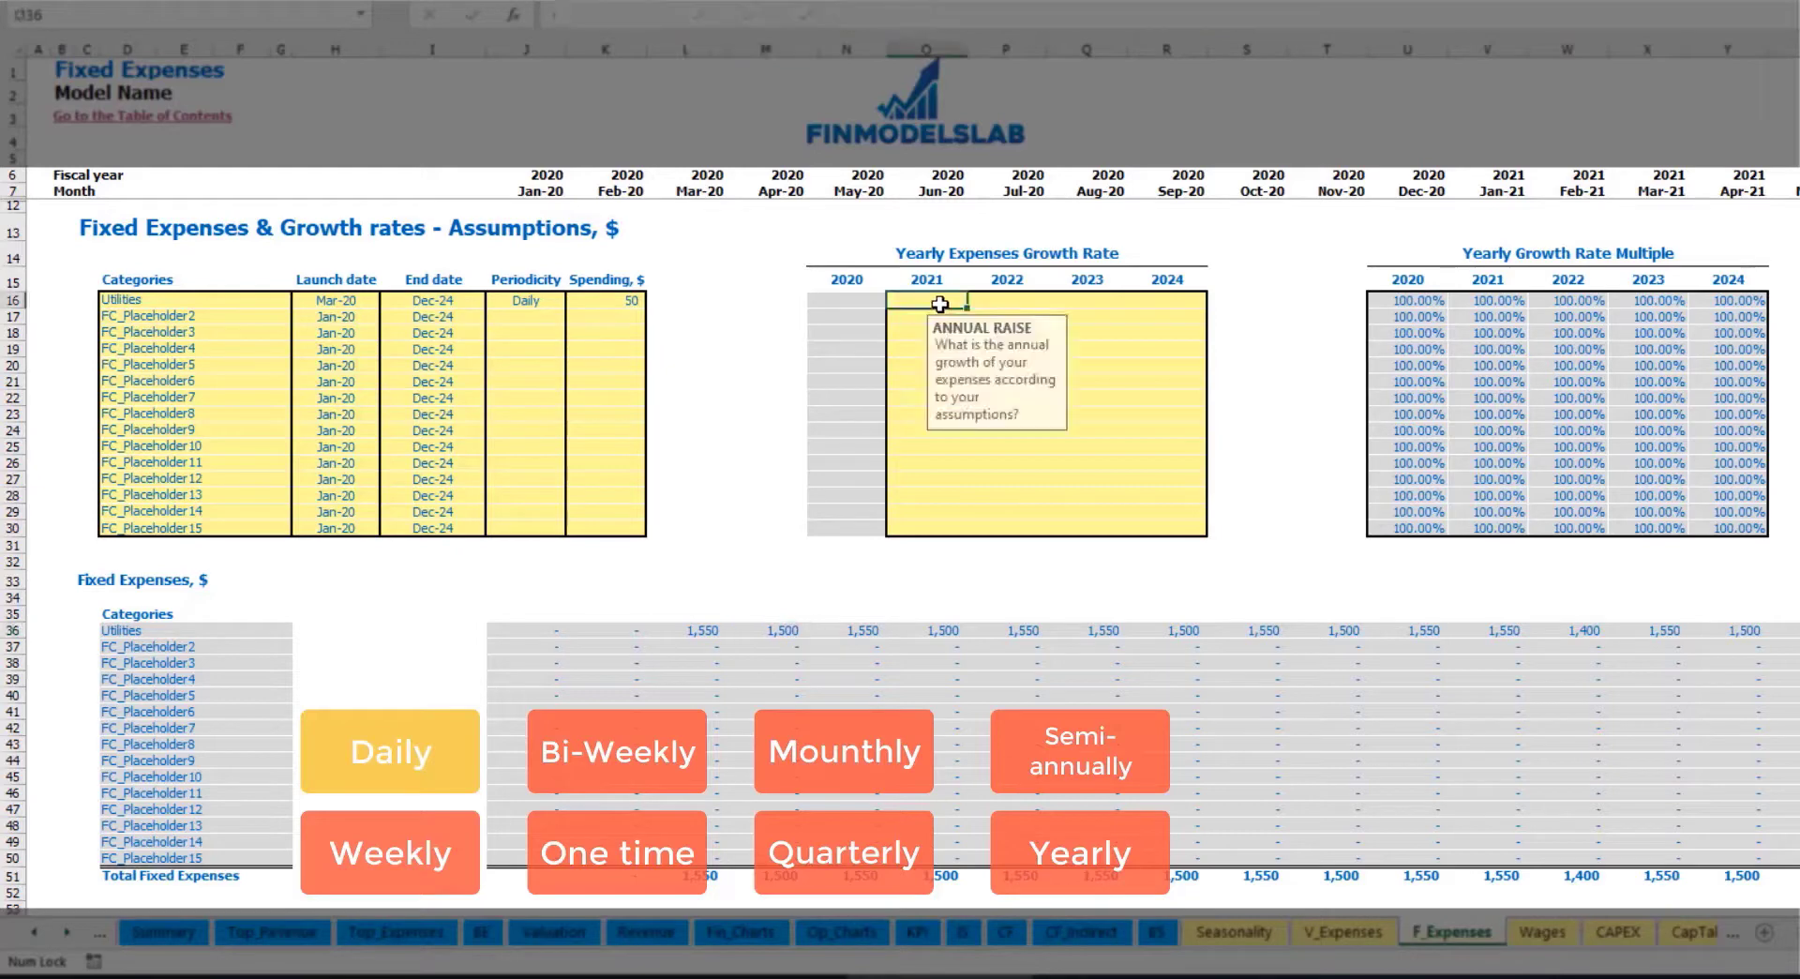
text(5)
key(Return)
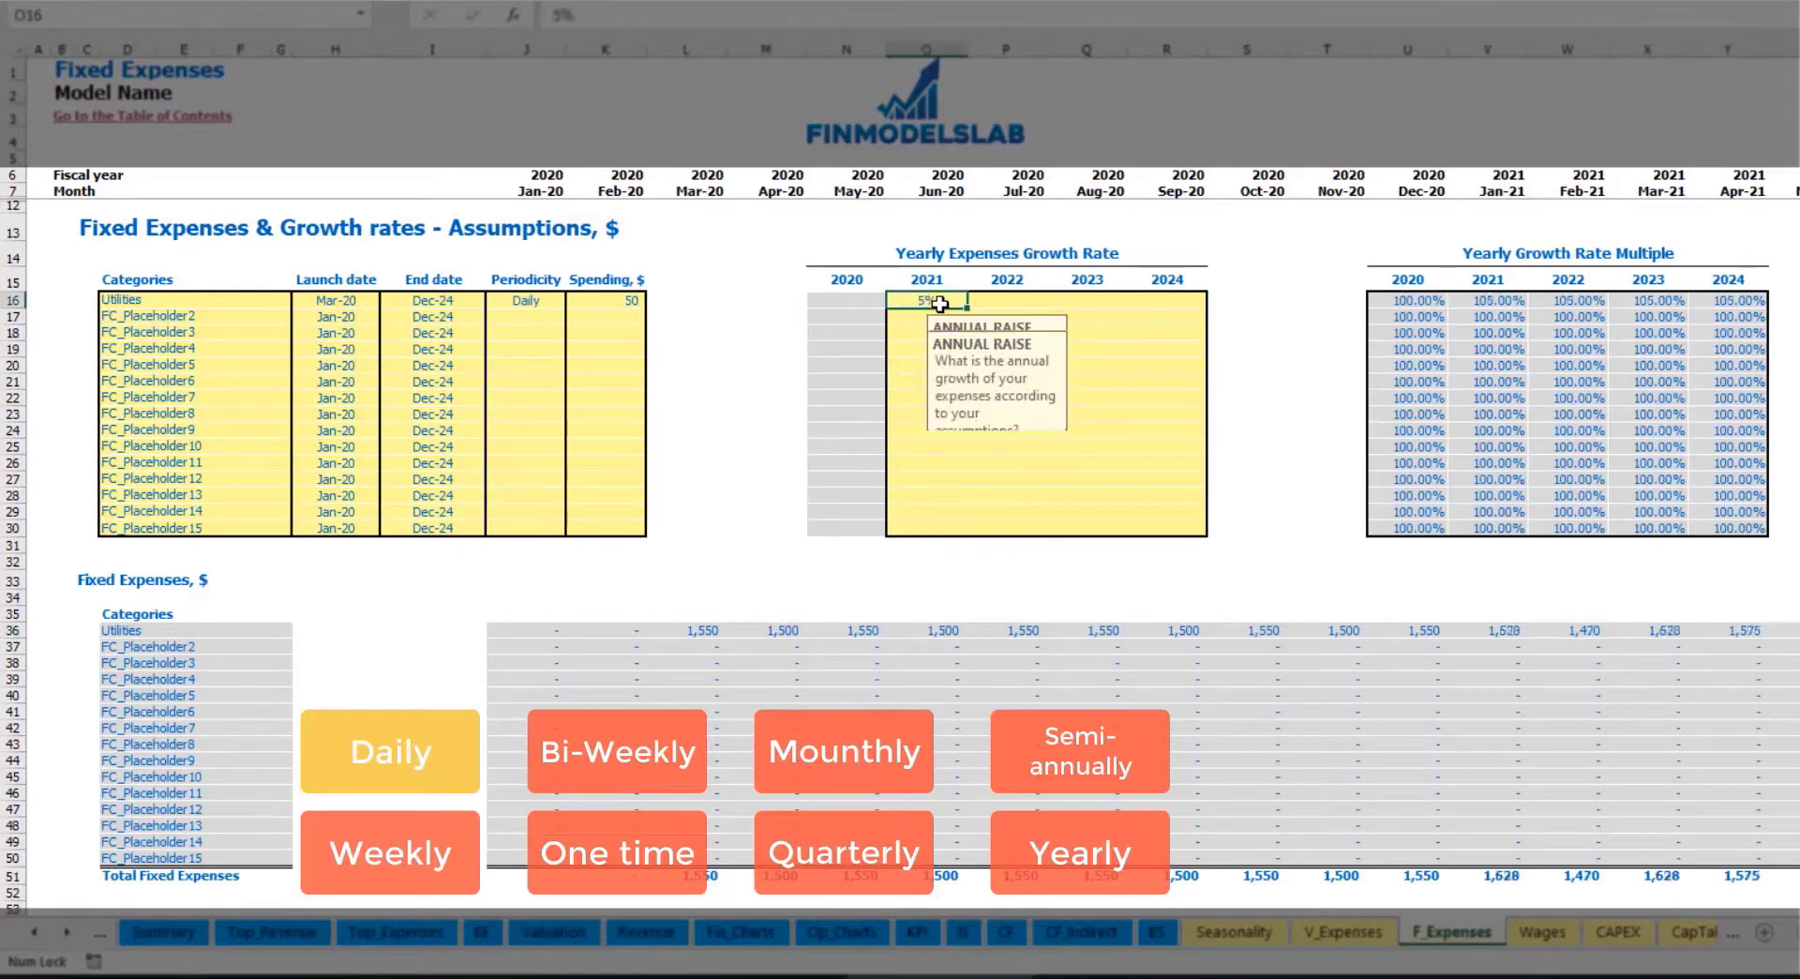
key(Up)
key(ctrl+c)
key(Right)
key(shift+Right)
key(shift+Right)
key(ctrl+v)
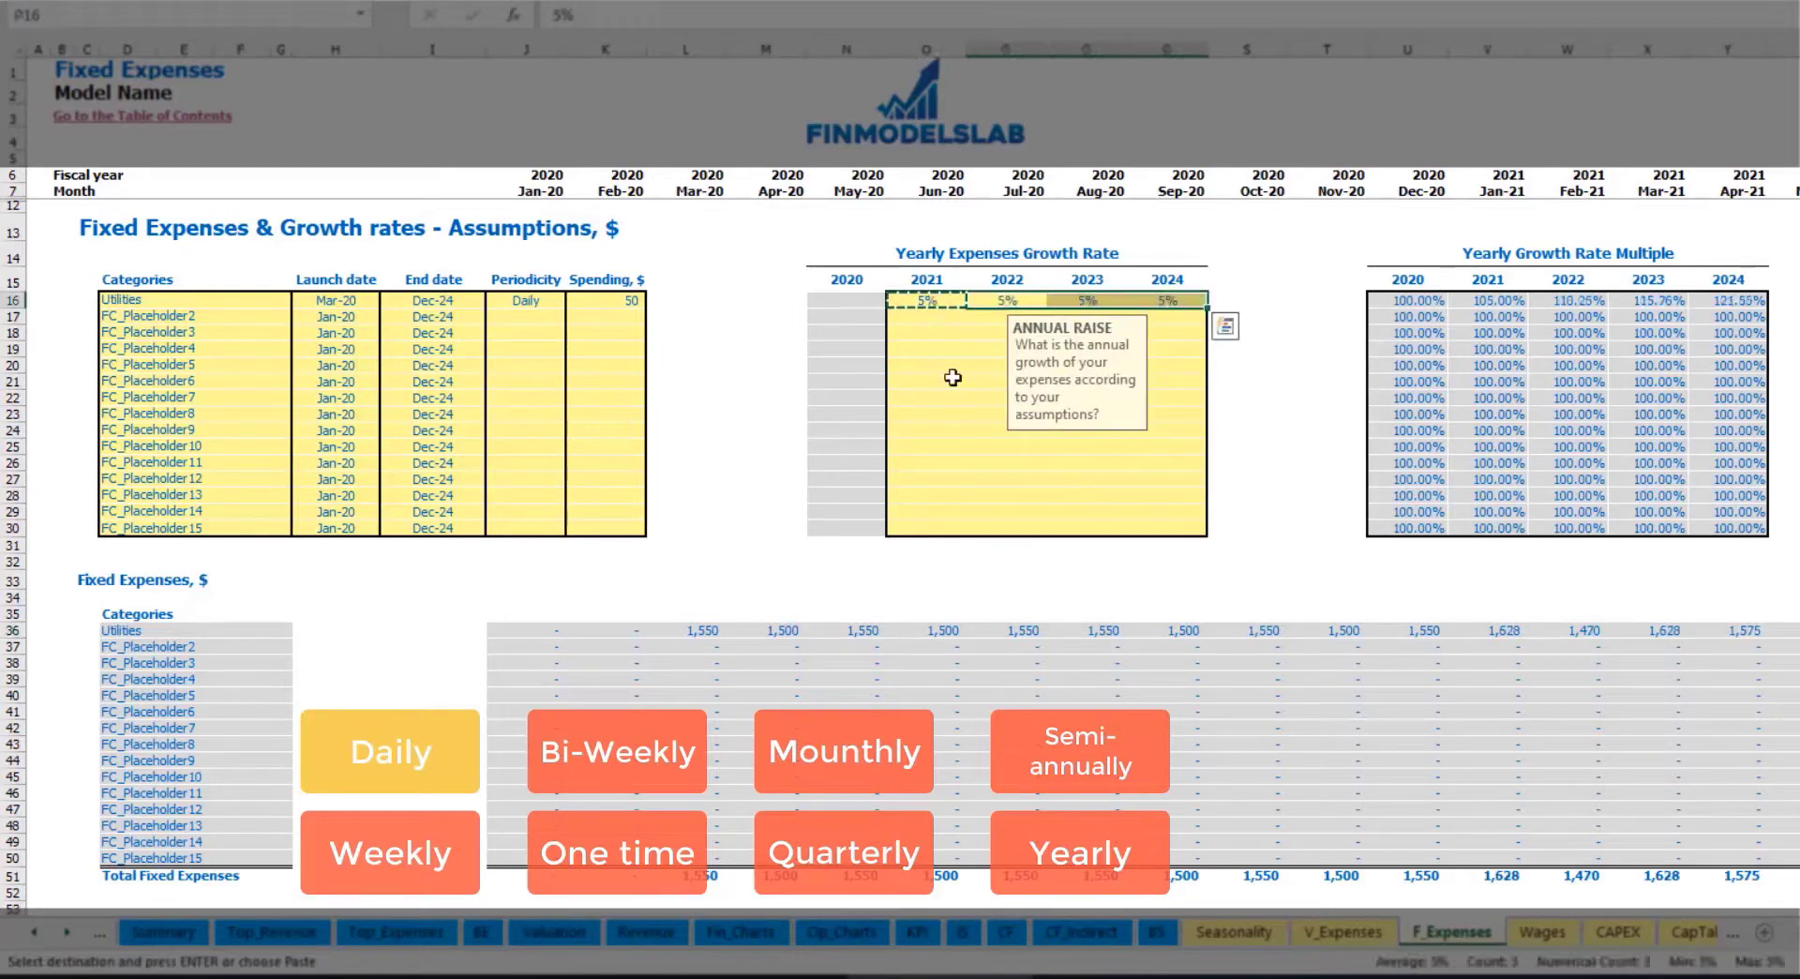
drag(937, 302, 1151, 300)
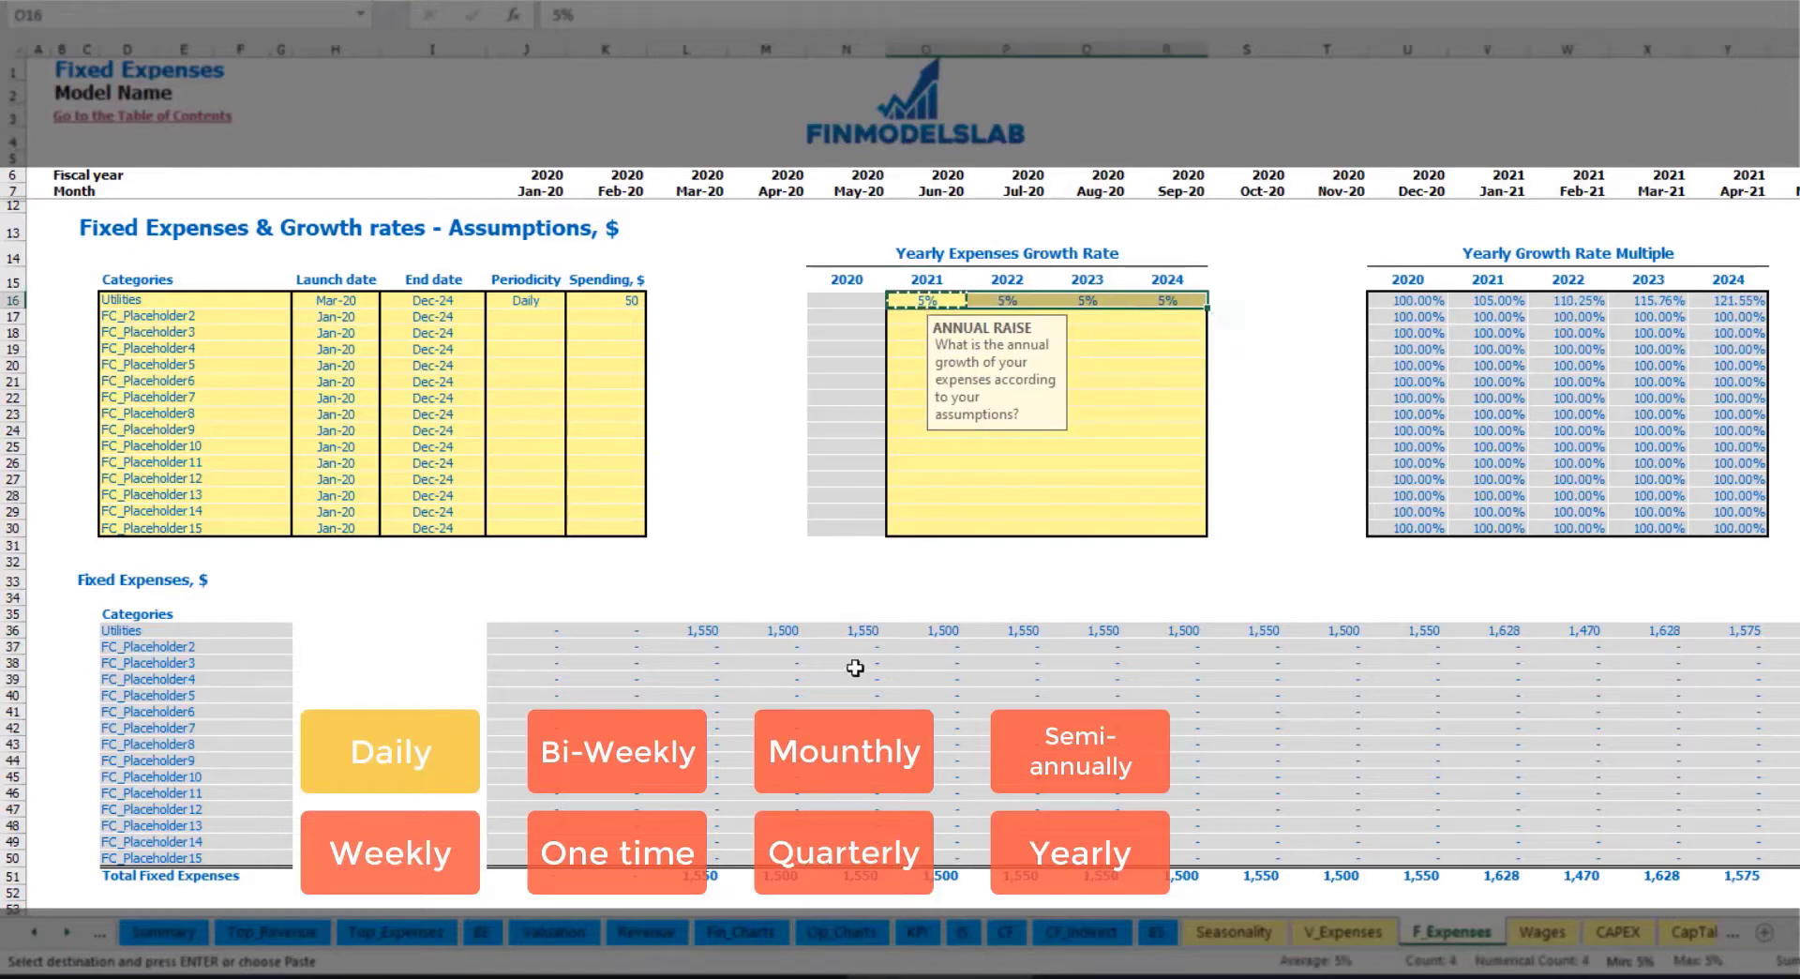
drag(1795, 932, 1668, 906)
Rename the second category as Advertising, with launch date Mar-20 and end date Aug-24.
click(212, 314)
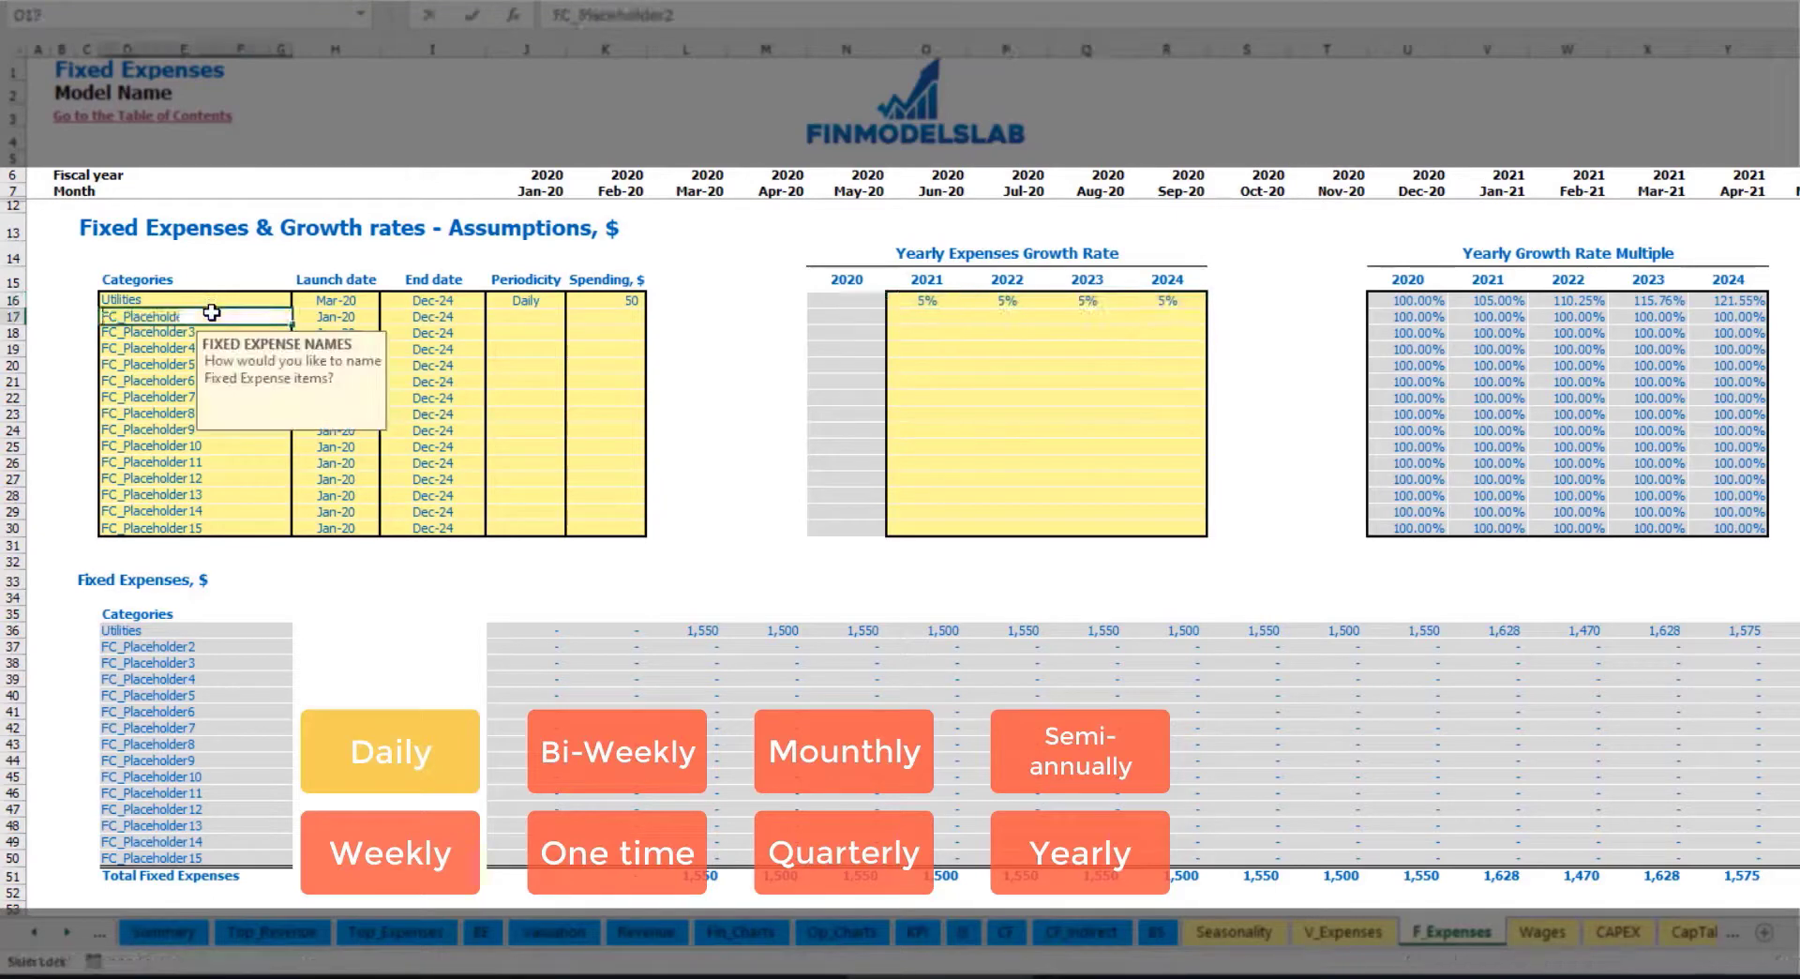
text(Advertising)
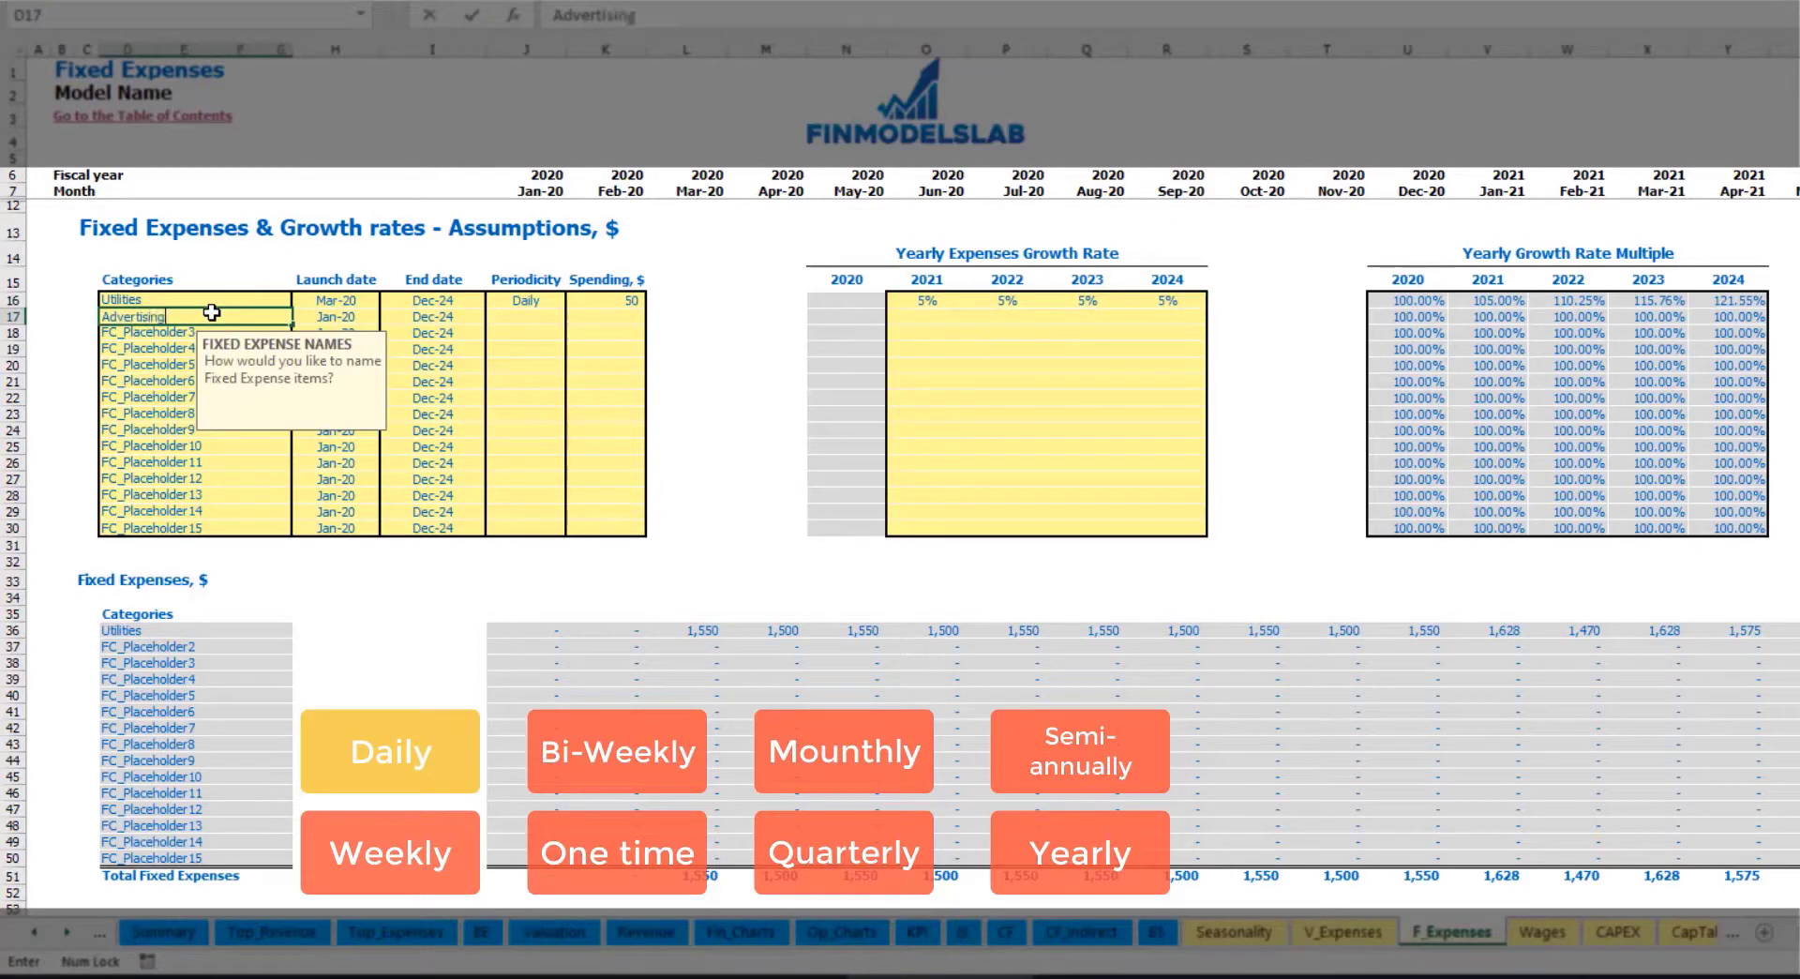
key(Return)
click(339, 317)
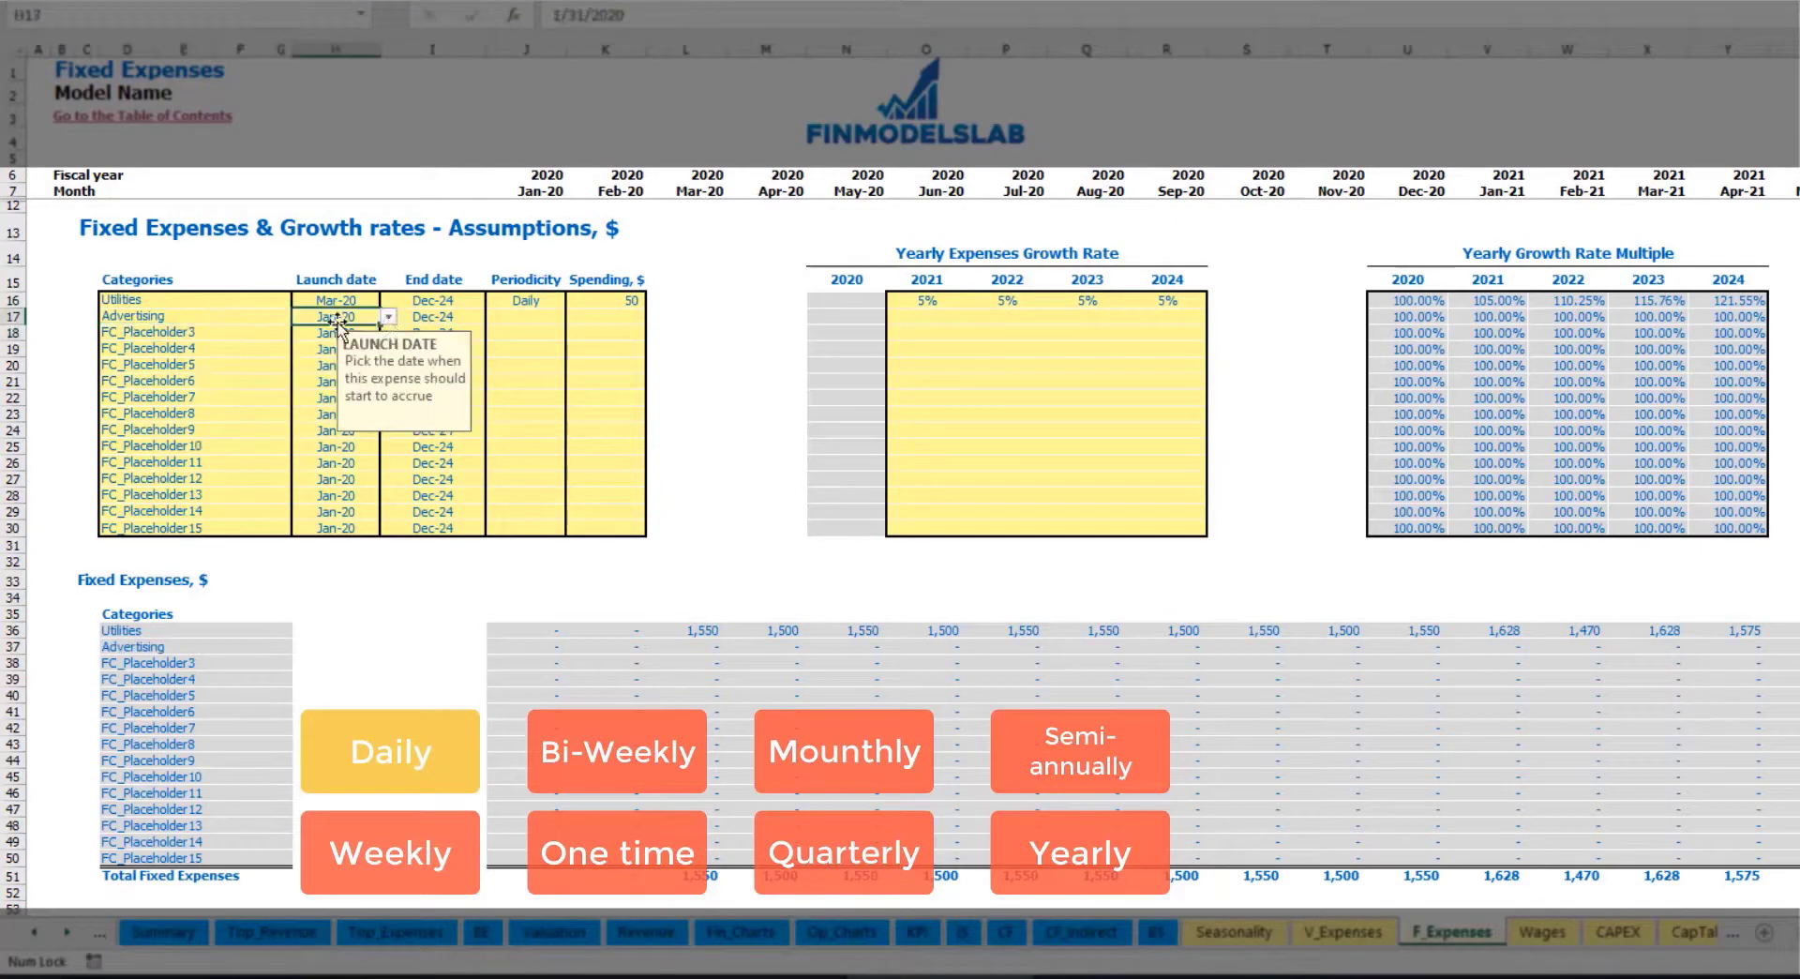
click(387, 316)
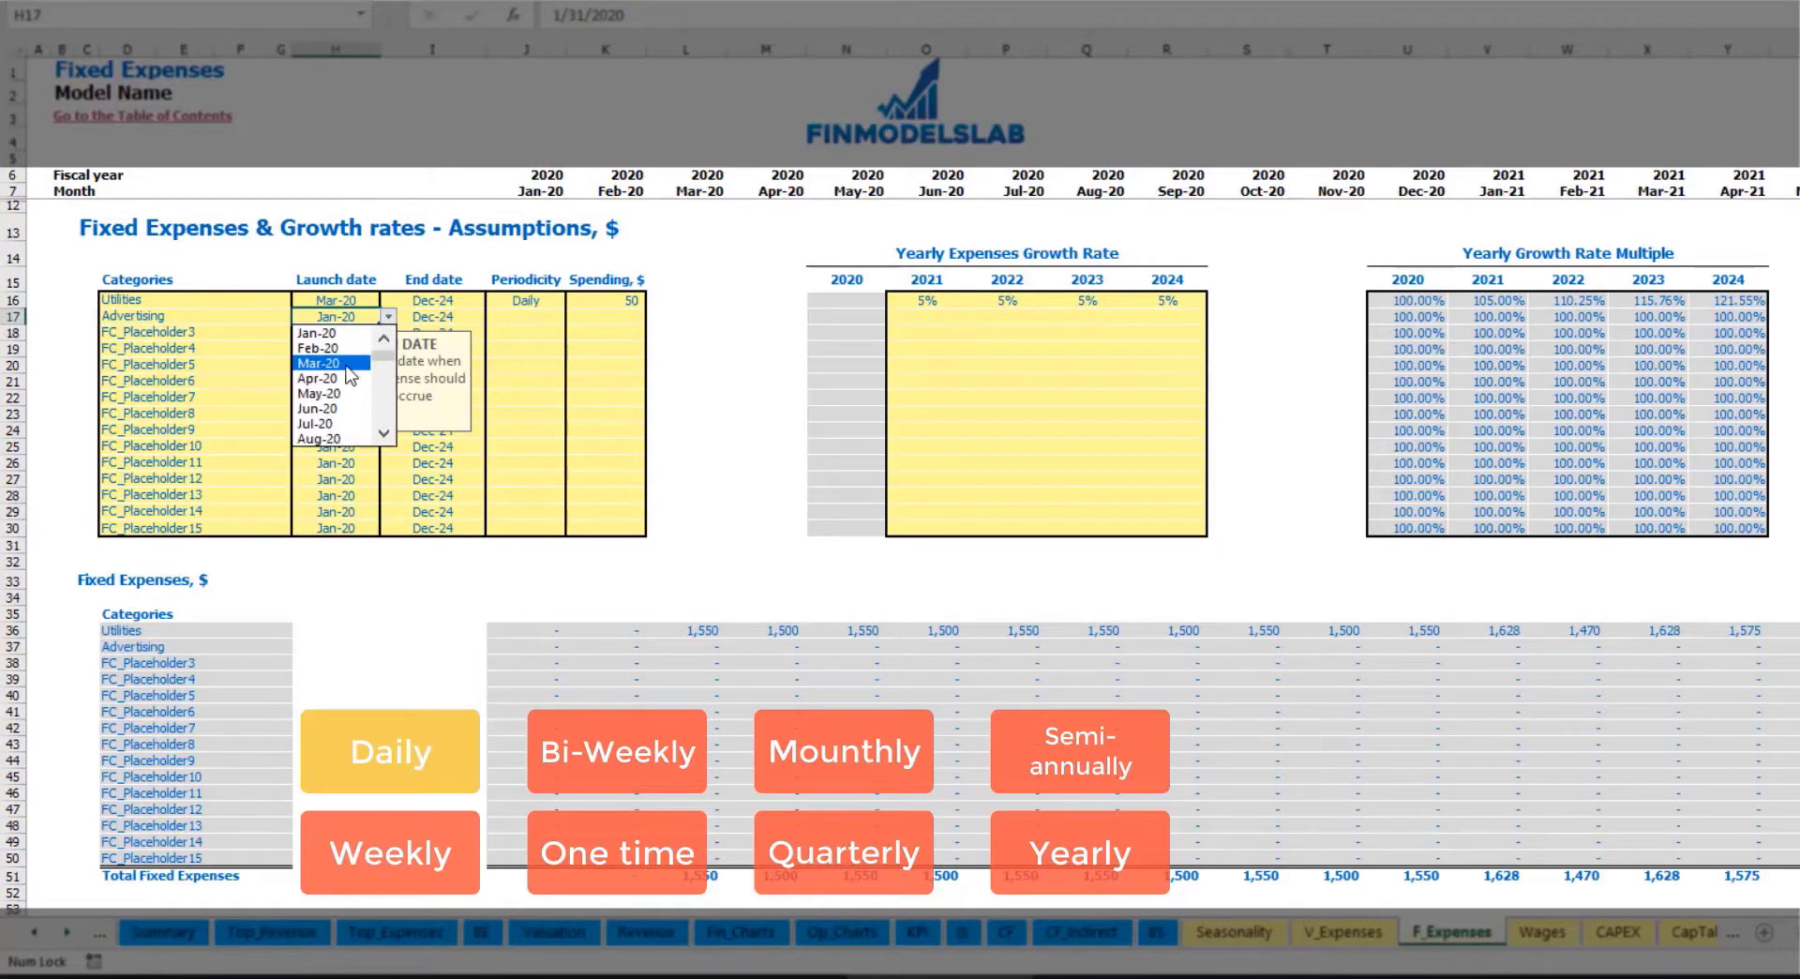
click(328, 363)
click(453, 316)
click(493, 317)
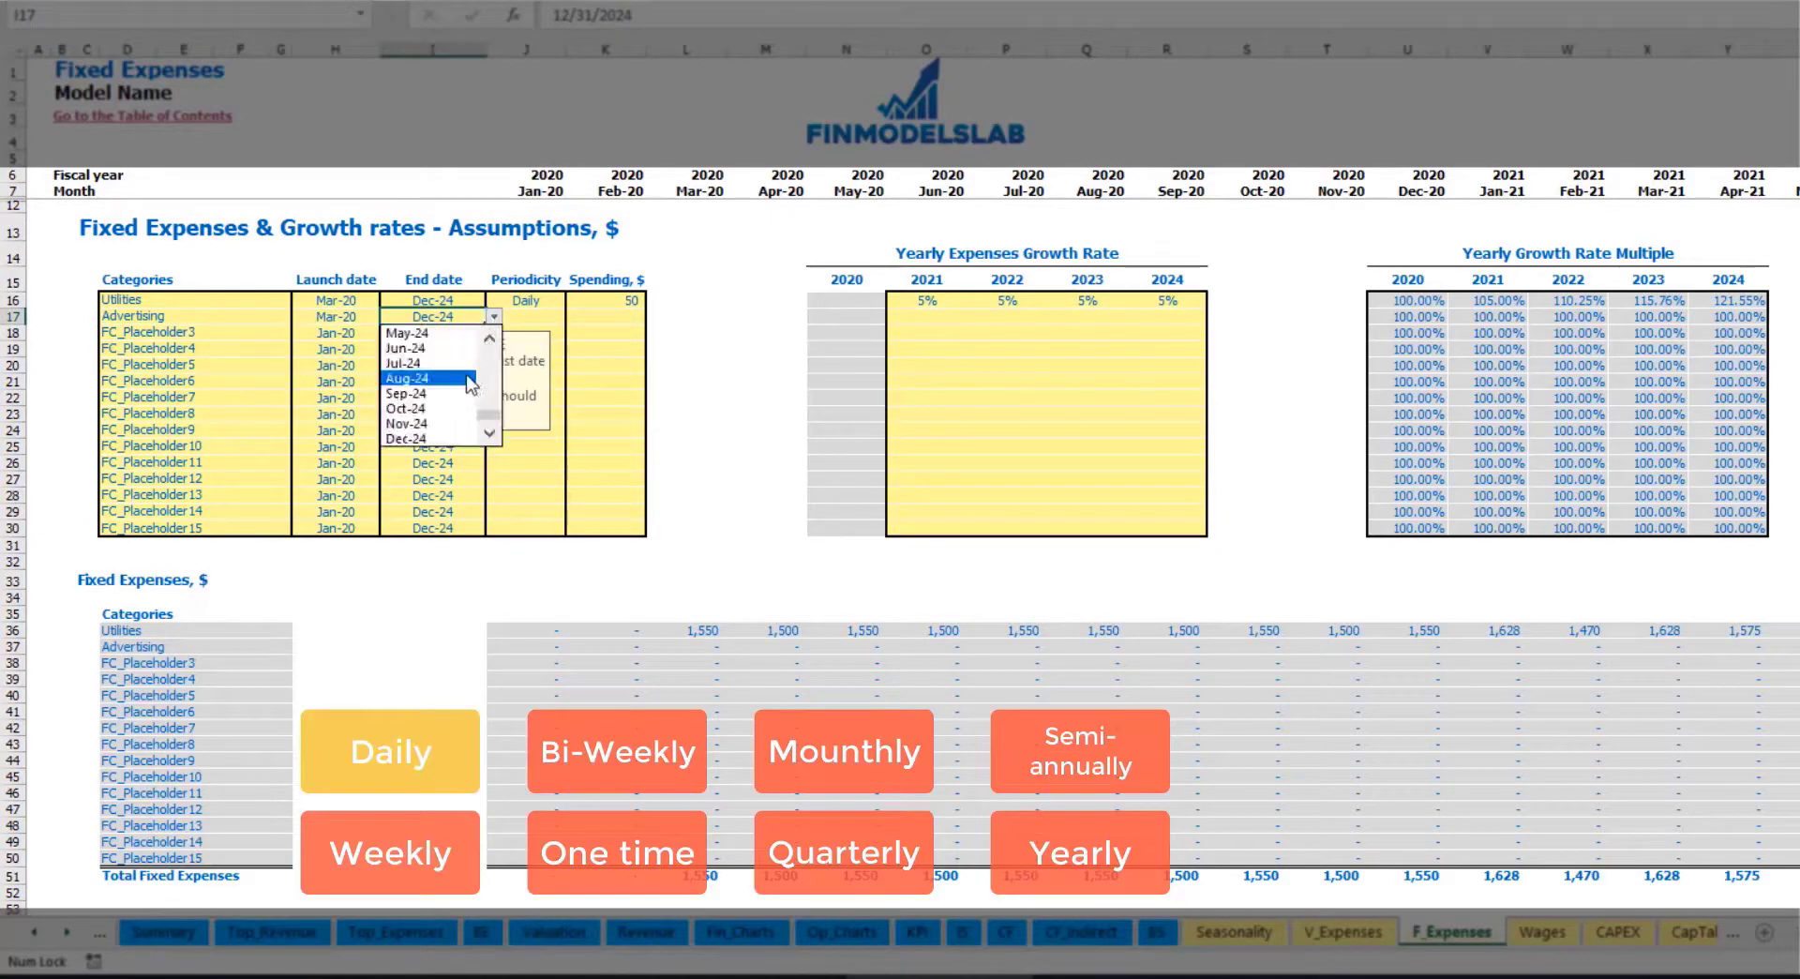
click(439, 378)
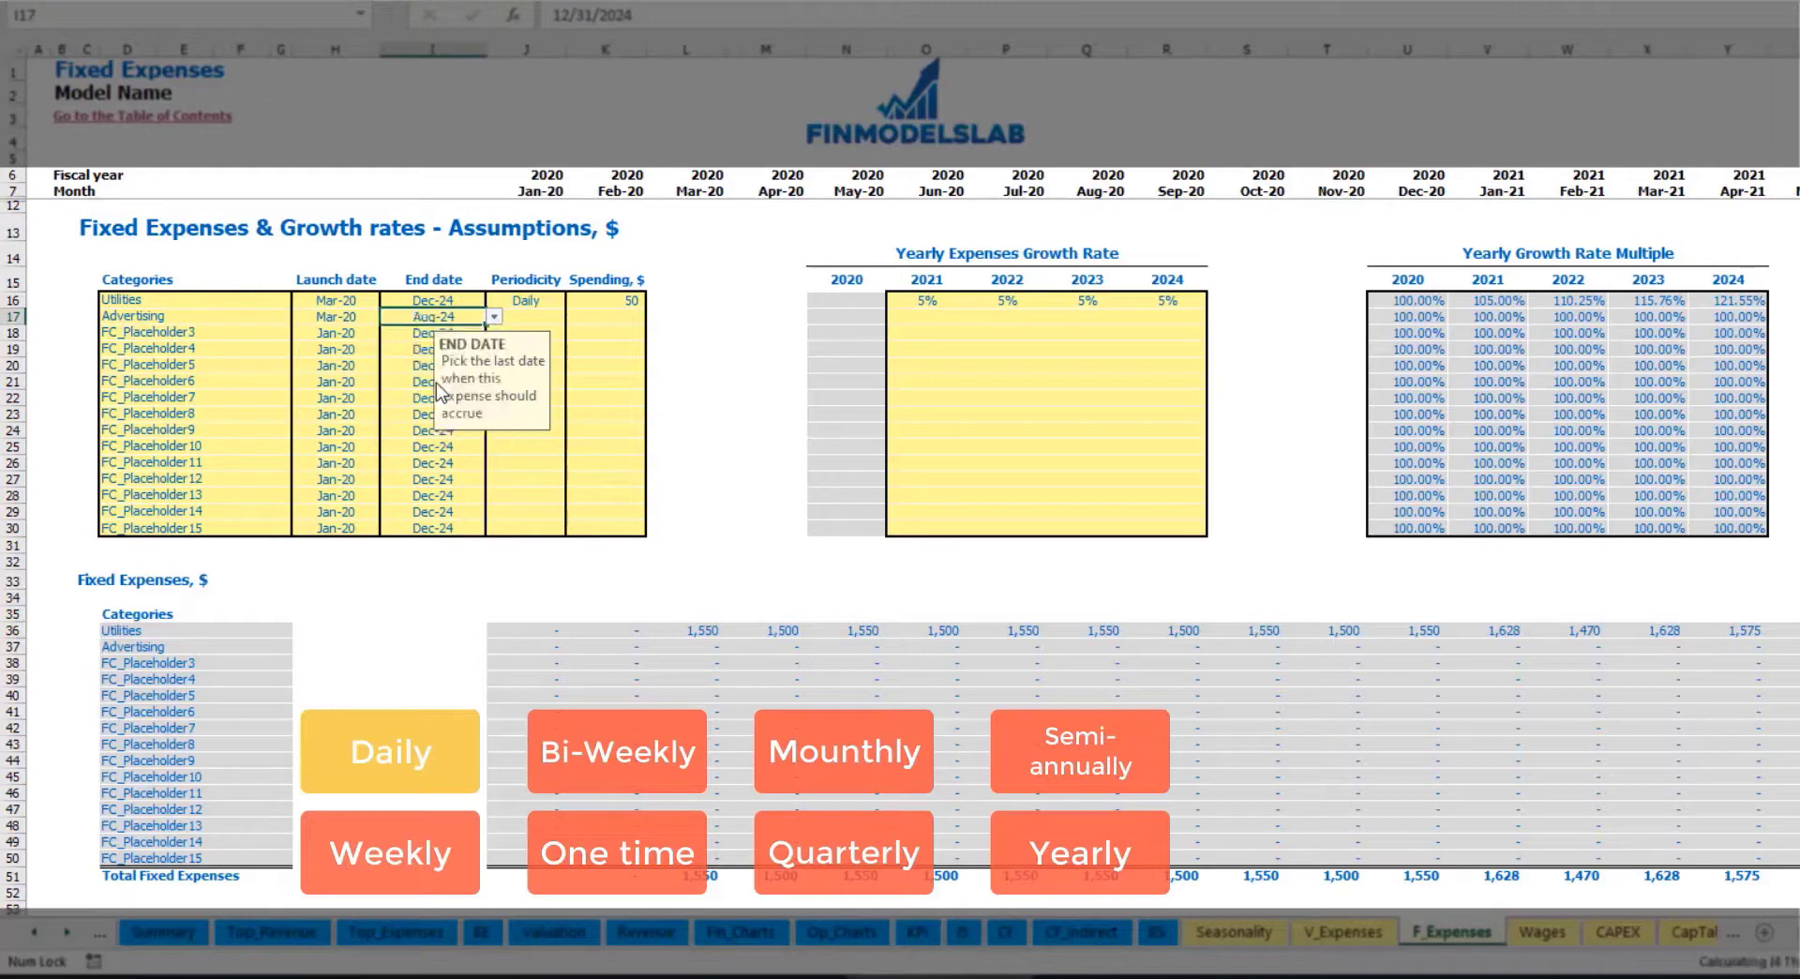
Set the Advertising periodicity to Weekly and its spending to 100.
click(542, 315)
click(574, 316)
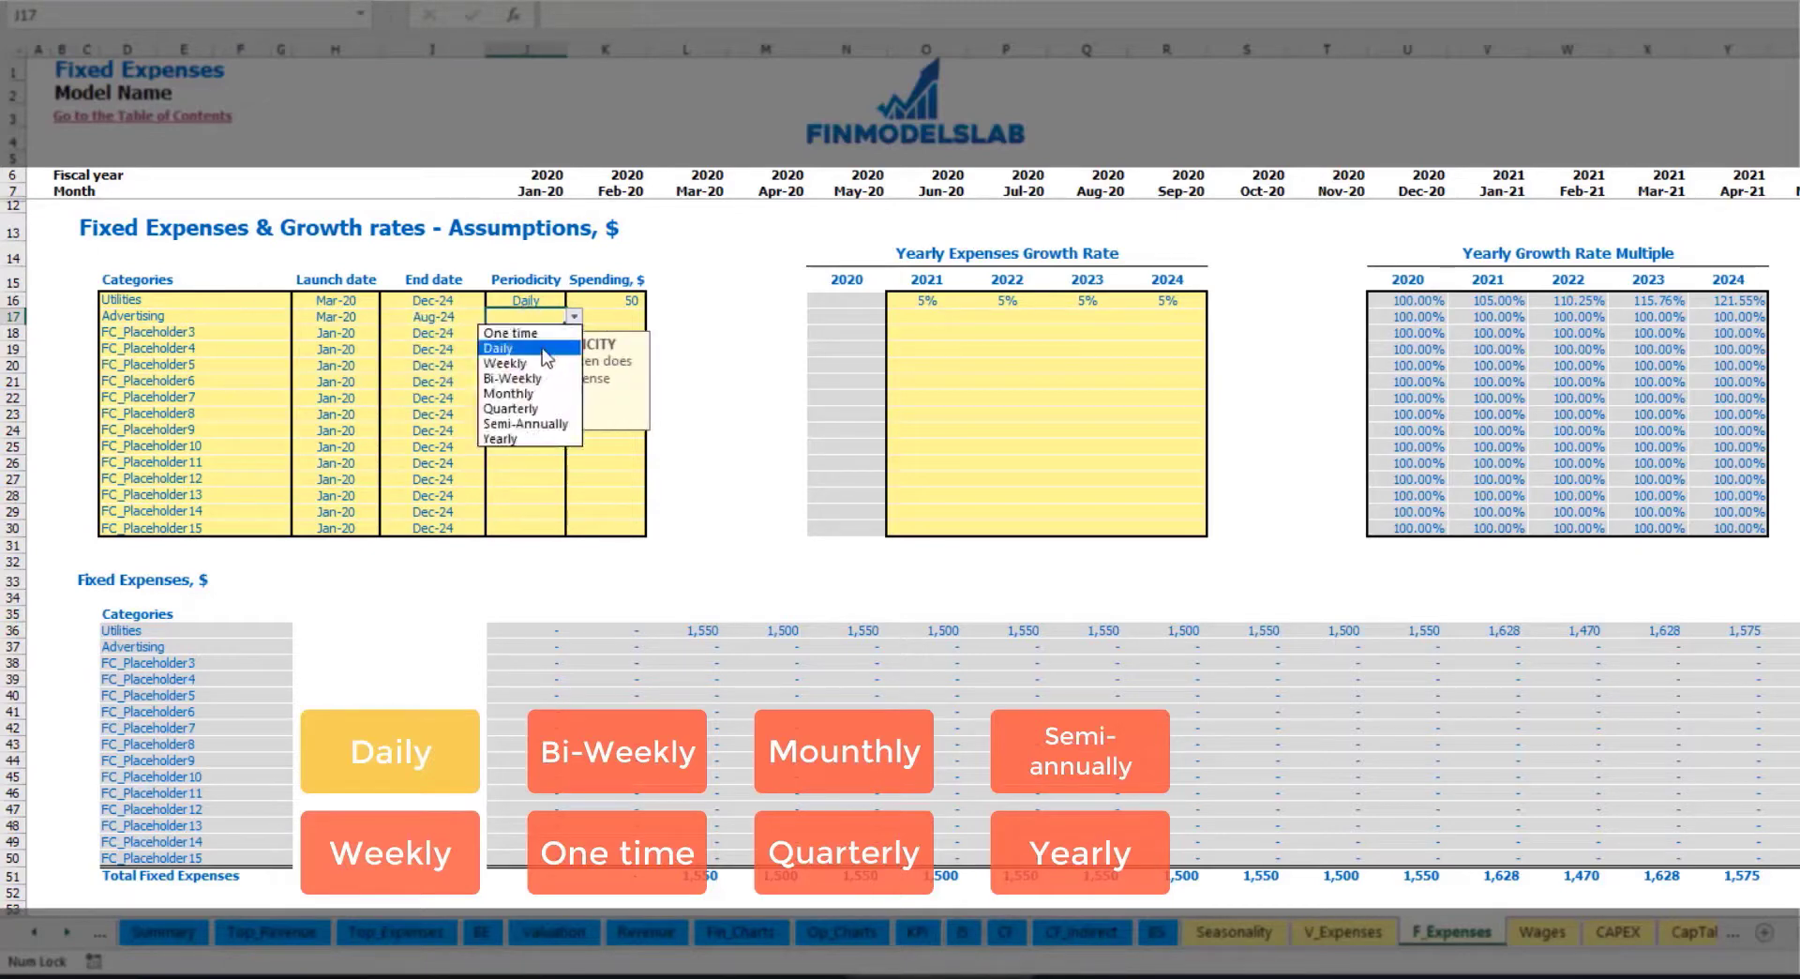
click(542, 363)
click(599, 321)
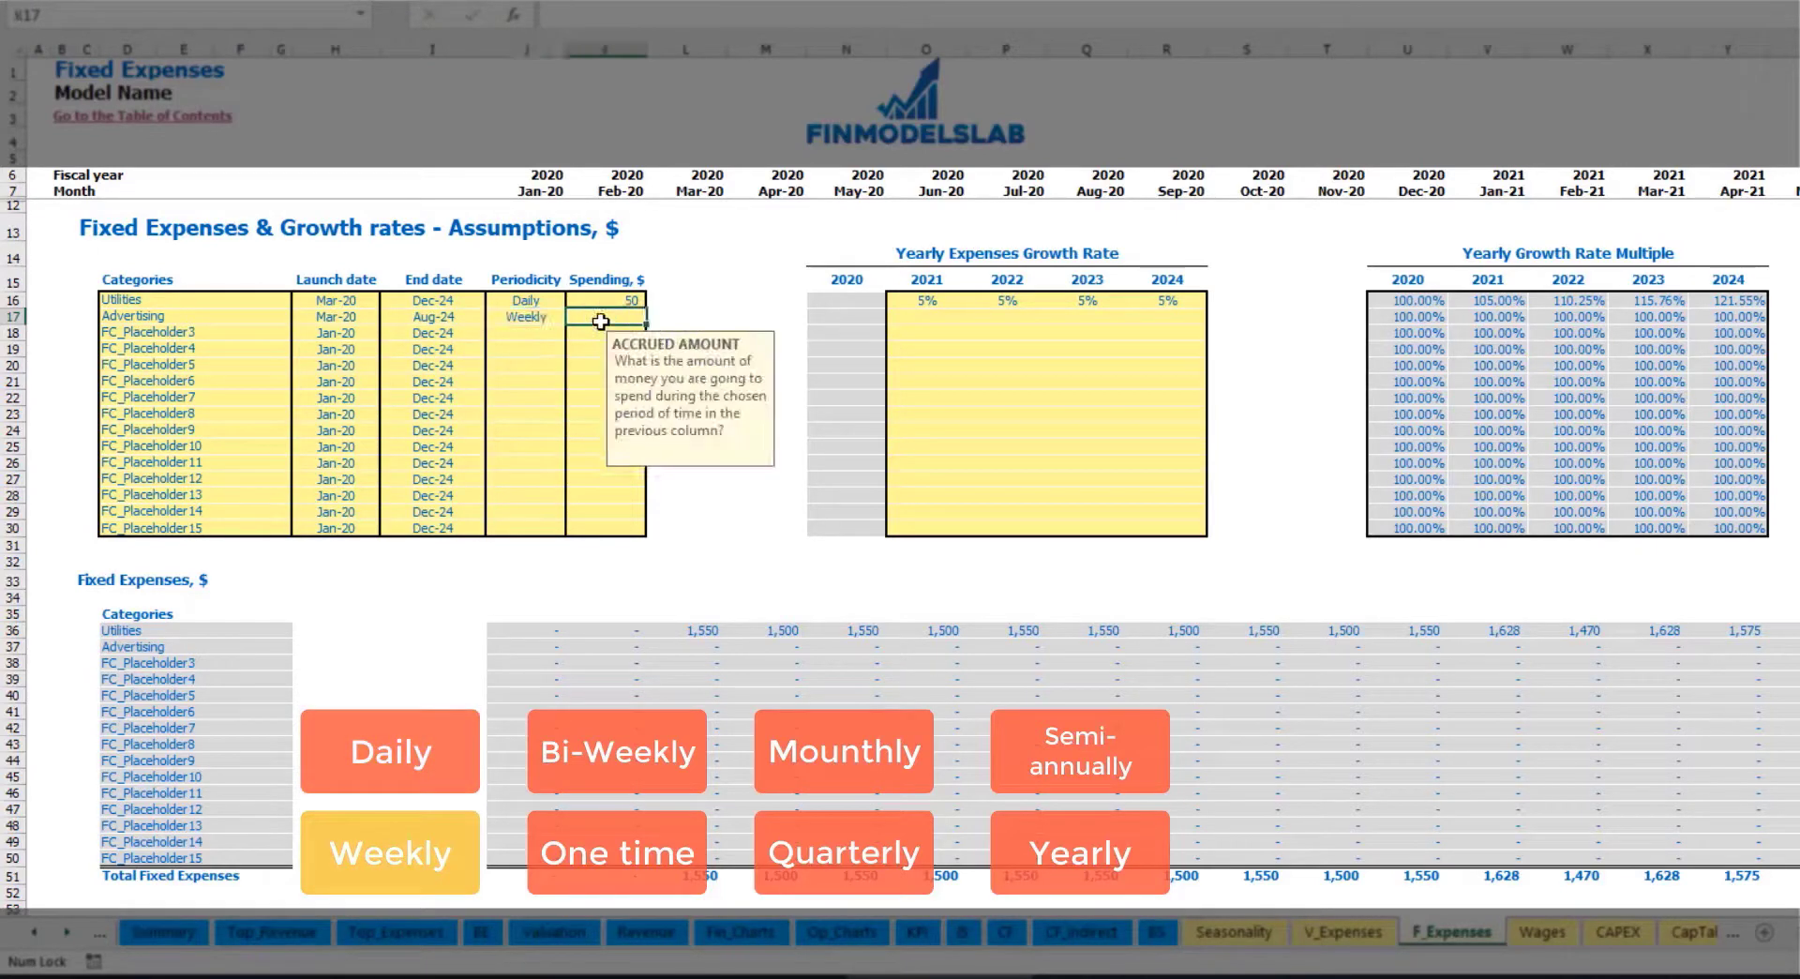
text(100)
key(Return)
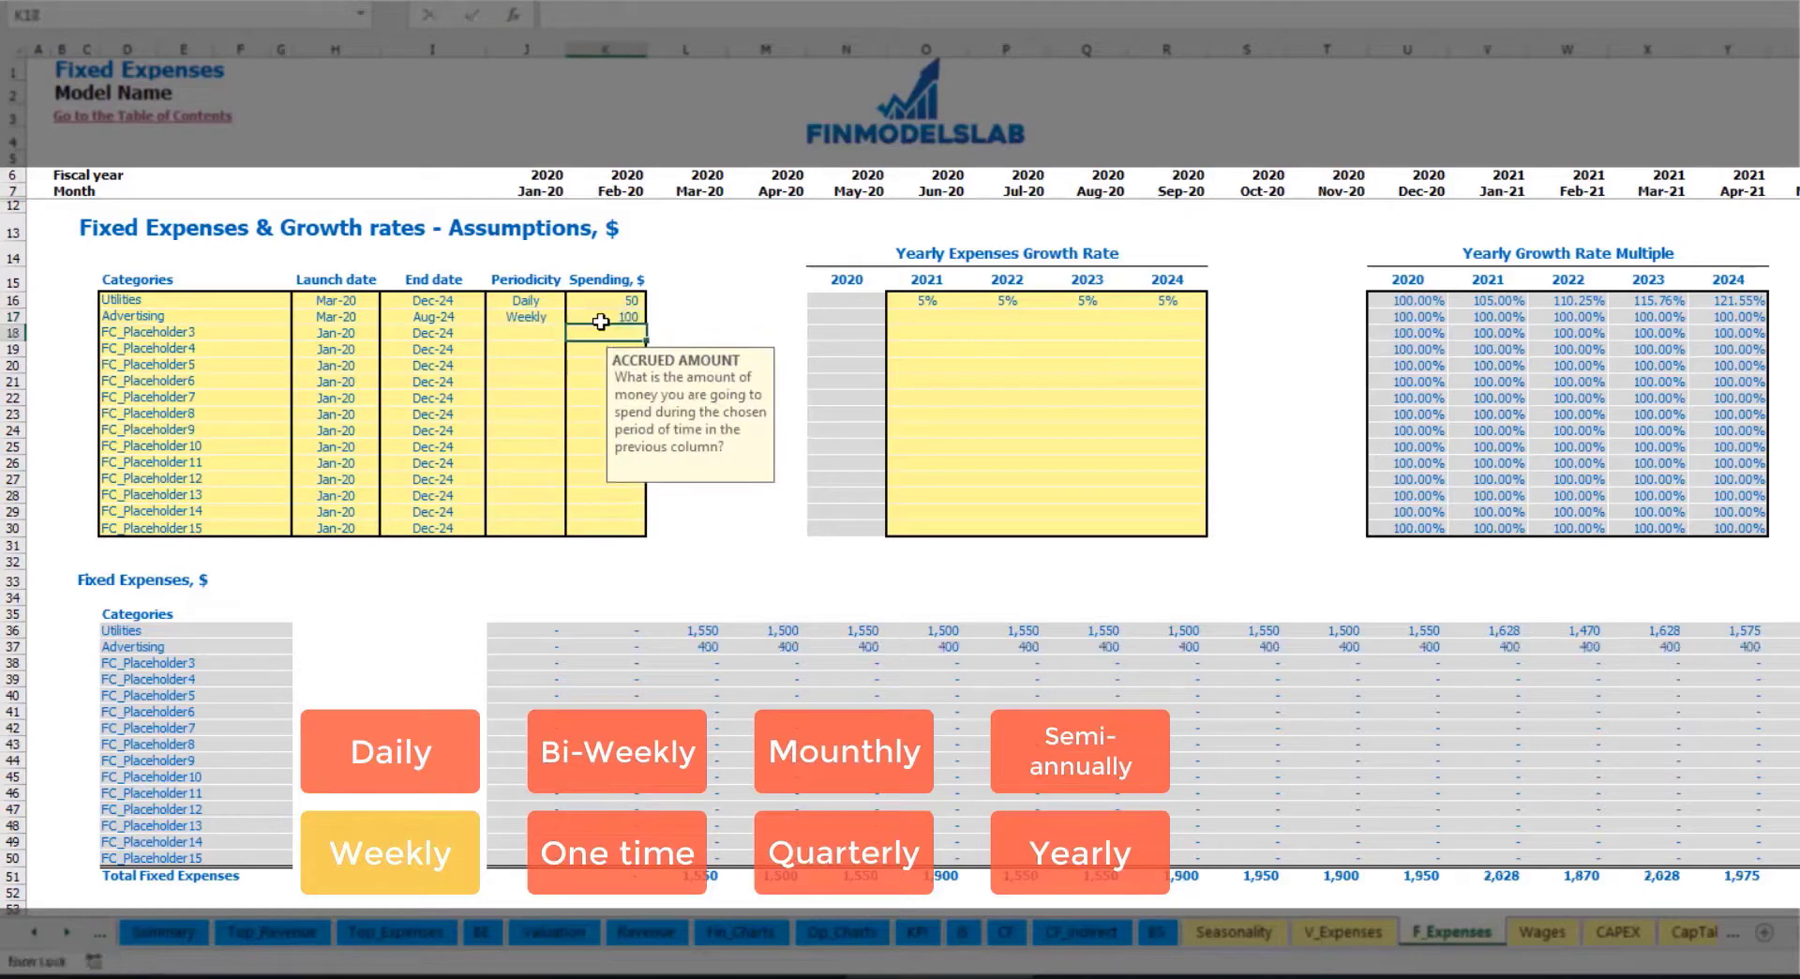
Check the monthly Advertising amounts from Mar-20 to the Aug-24 end date and return to the start of the sheet.
click(708, 646)
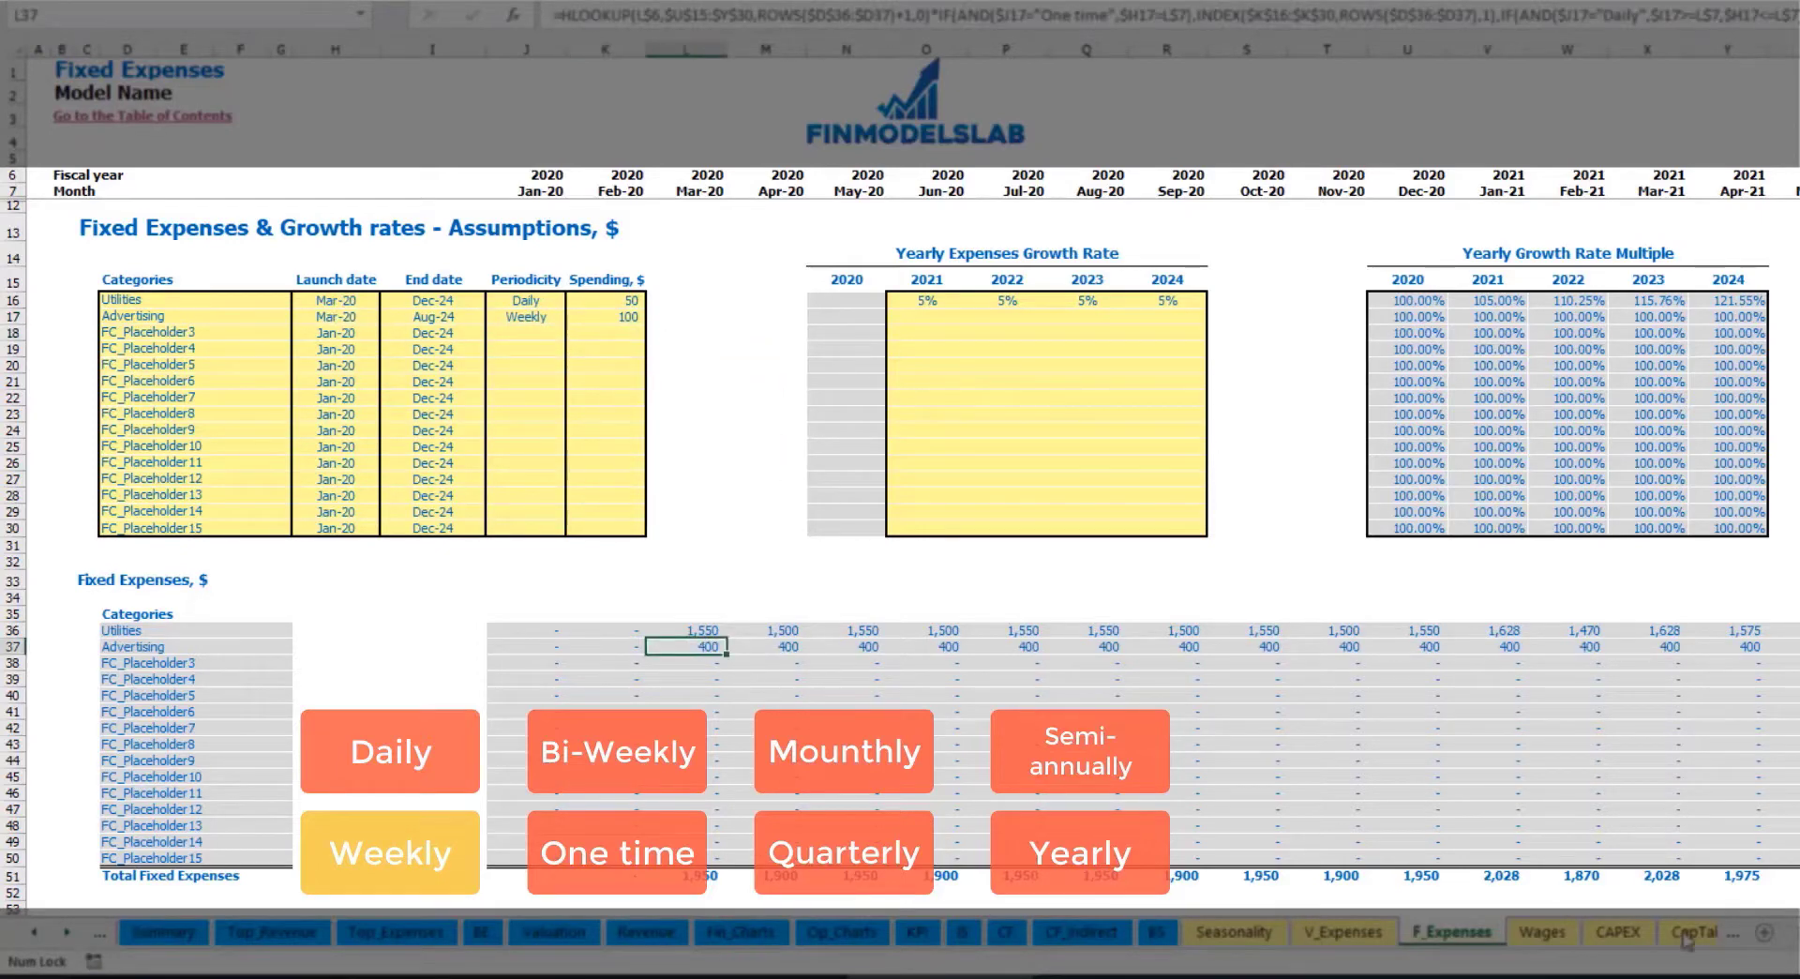
drag(1788, 933, 1798, 933)
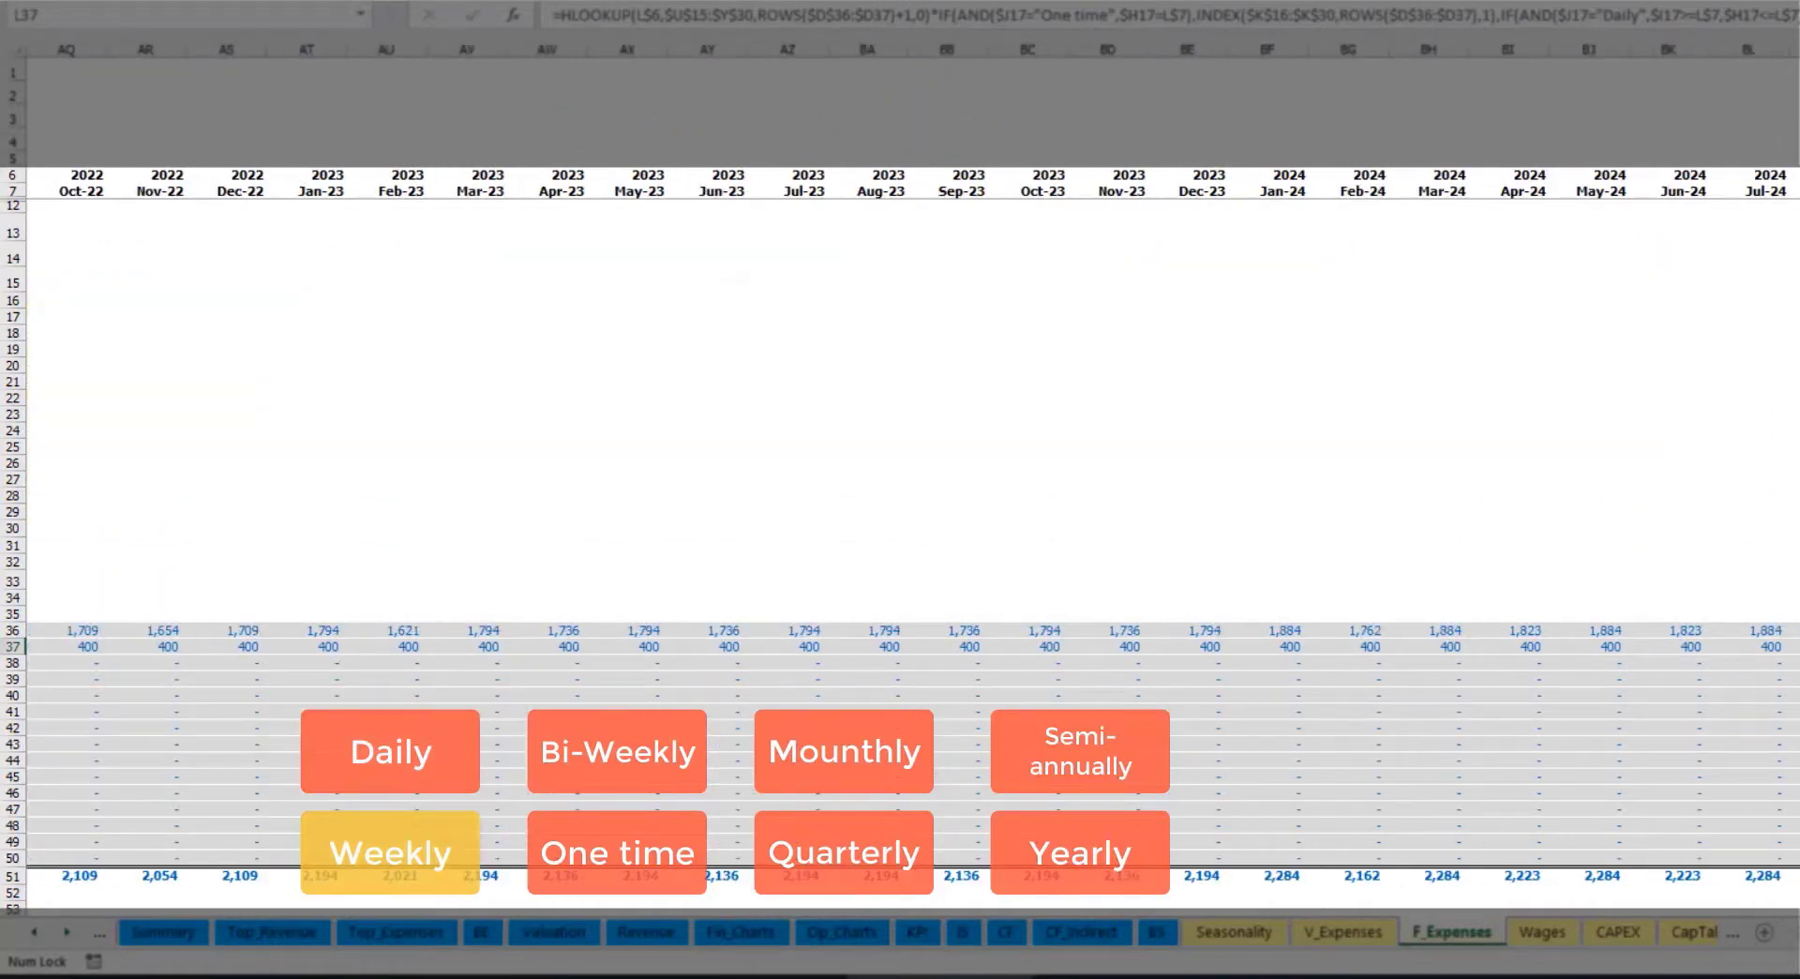
click(1796, 50)
click(1795, 647)
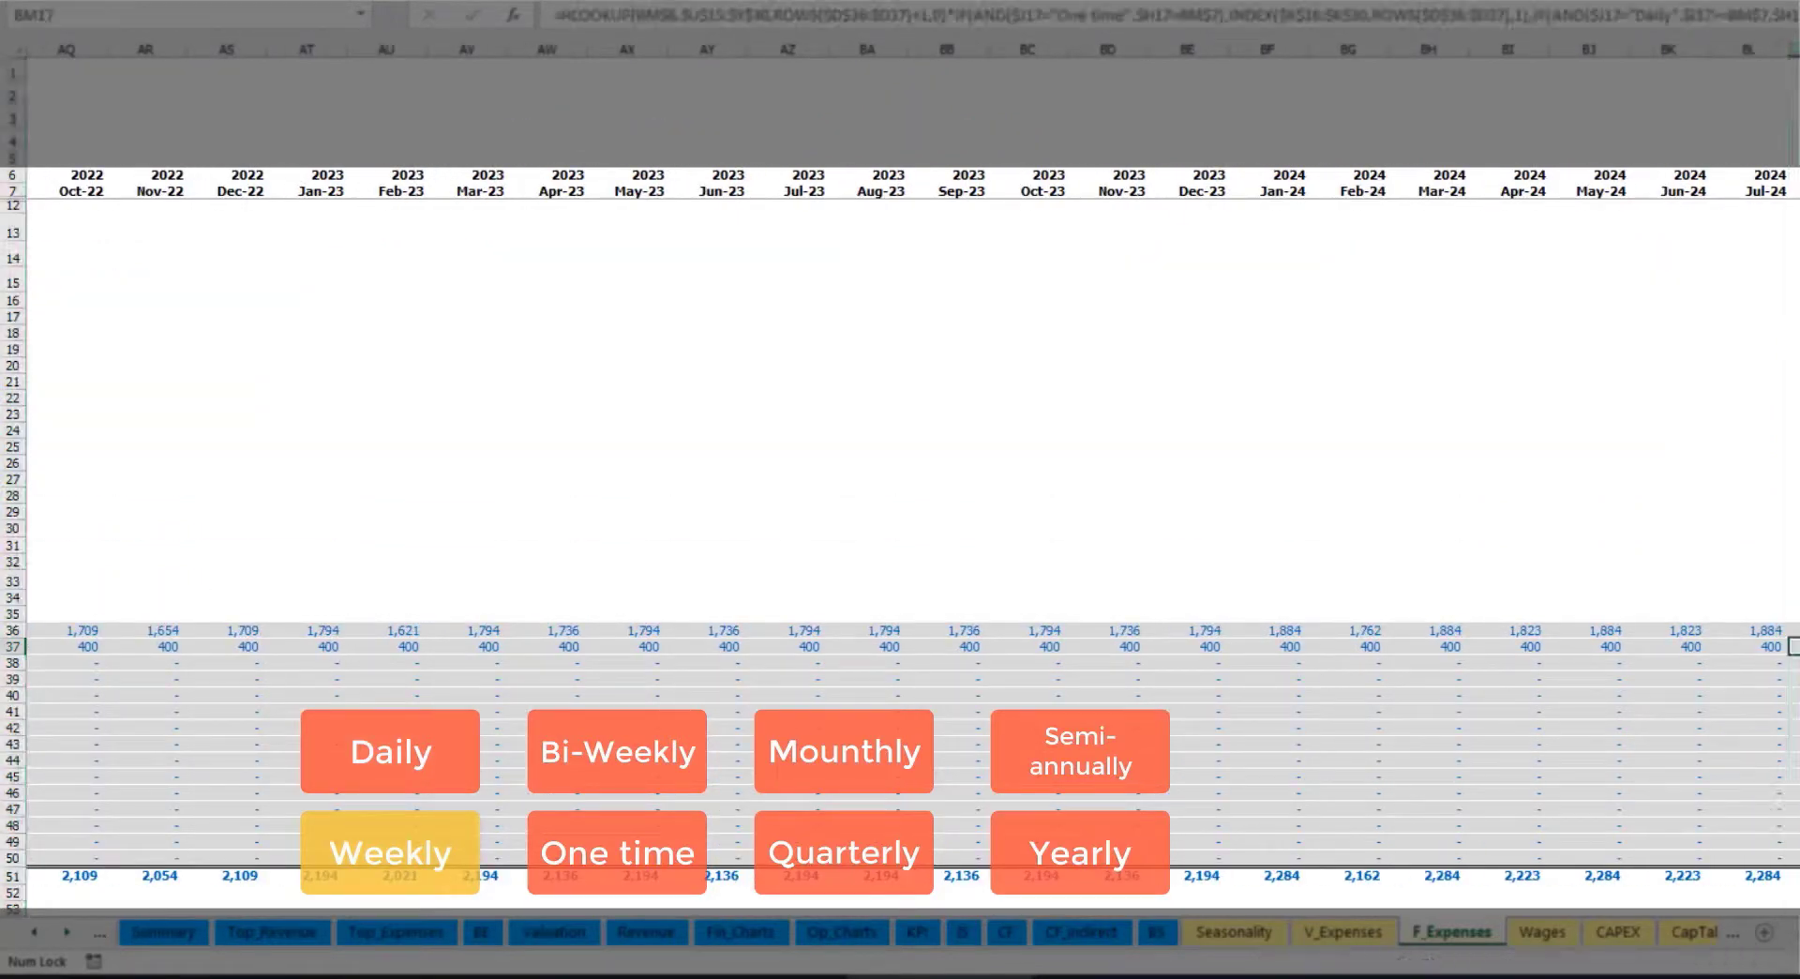
drag(1799, 933, 1453, 974)
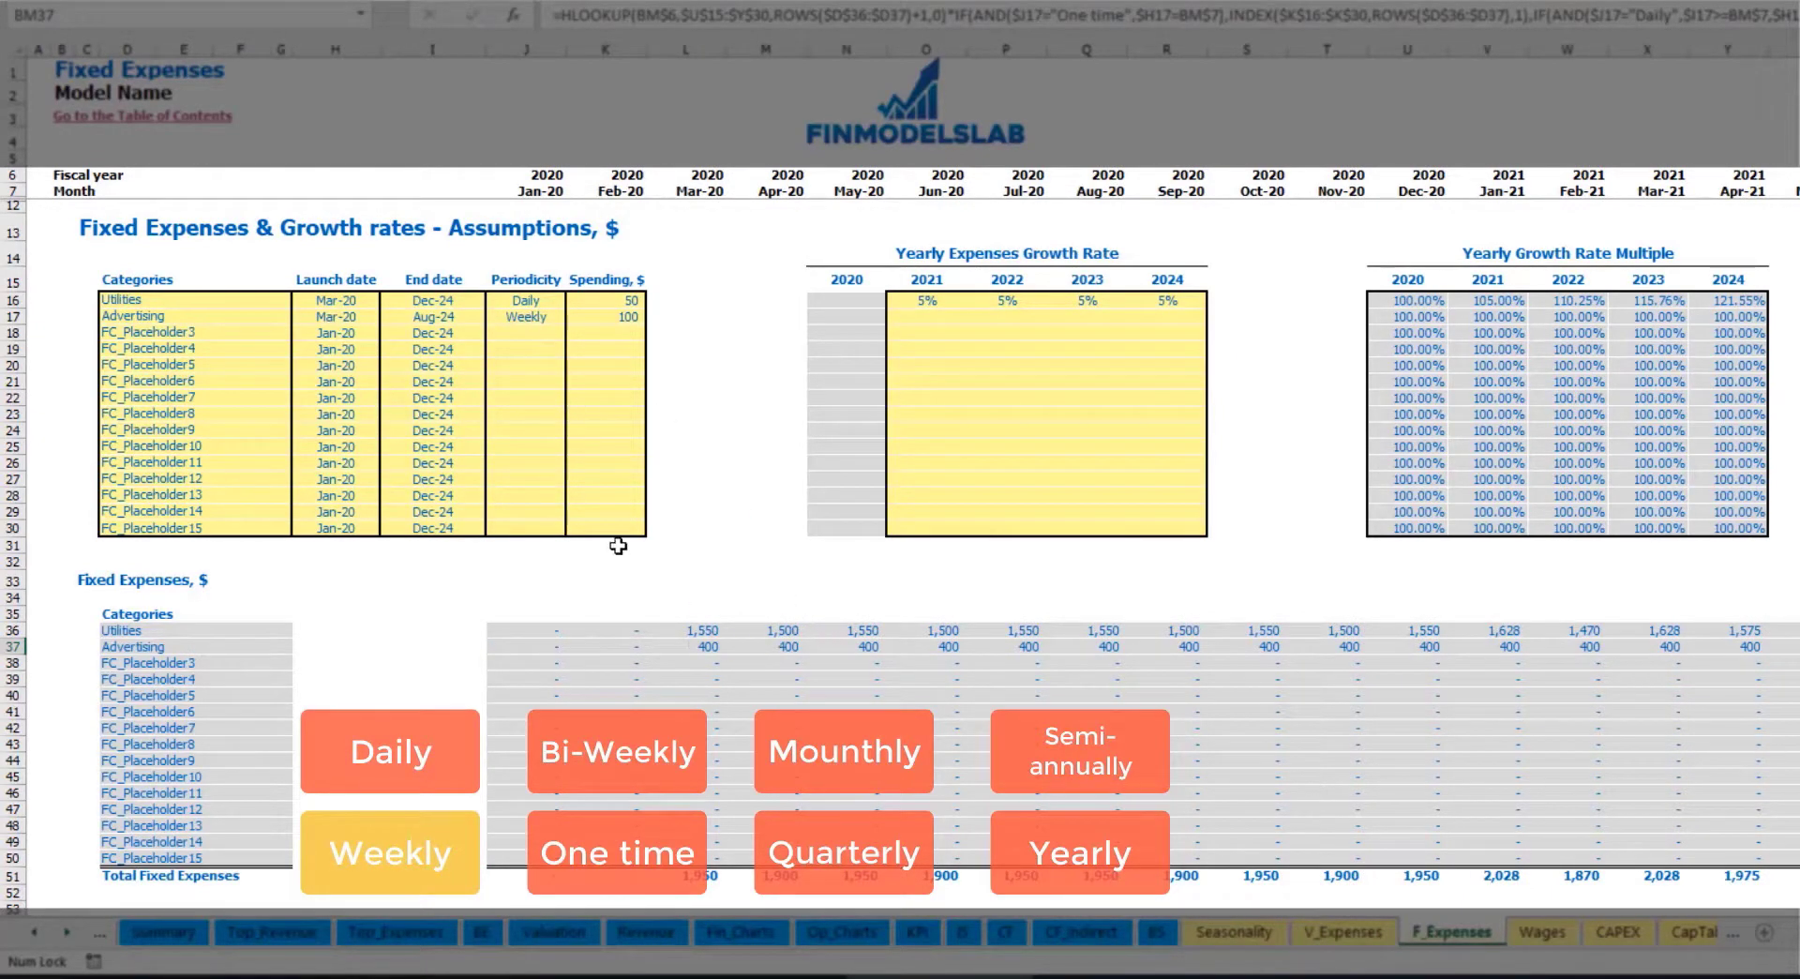
Change the Advertising periodicity to Bi-Weekly and its spending to 500.
click(537, 316)
click(574, 317)
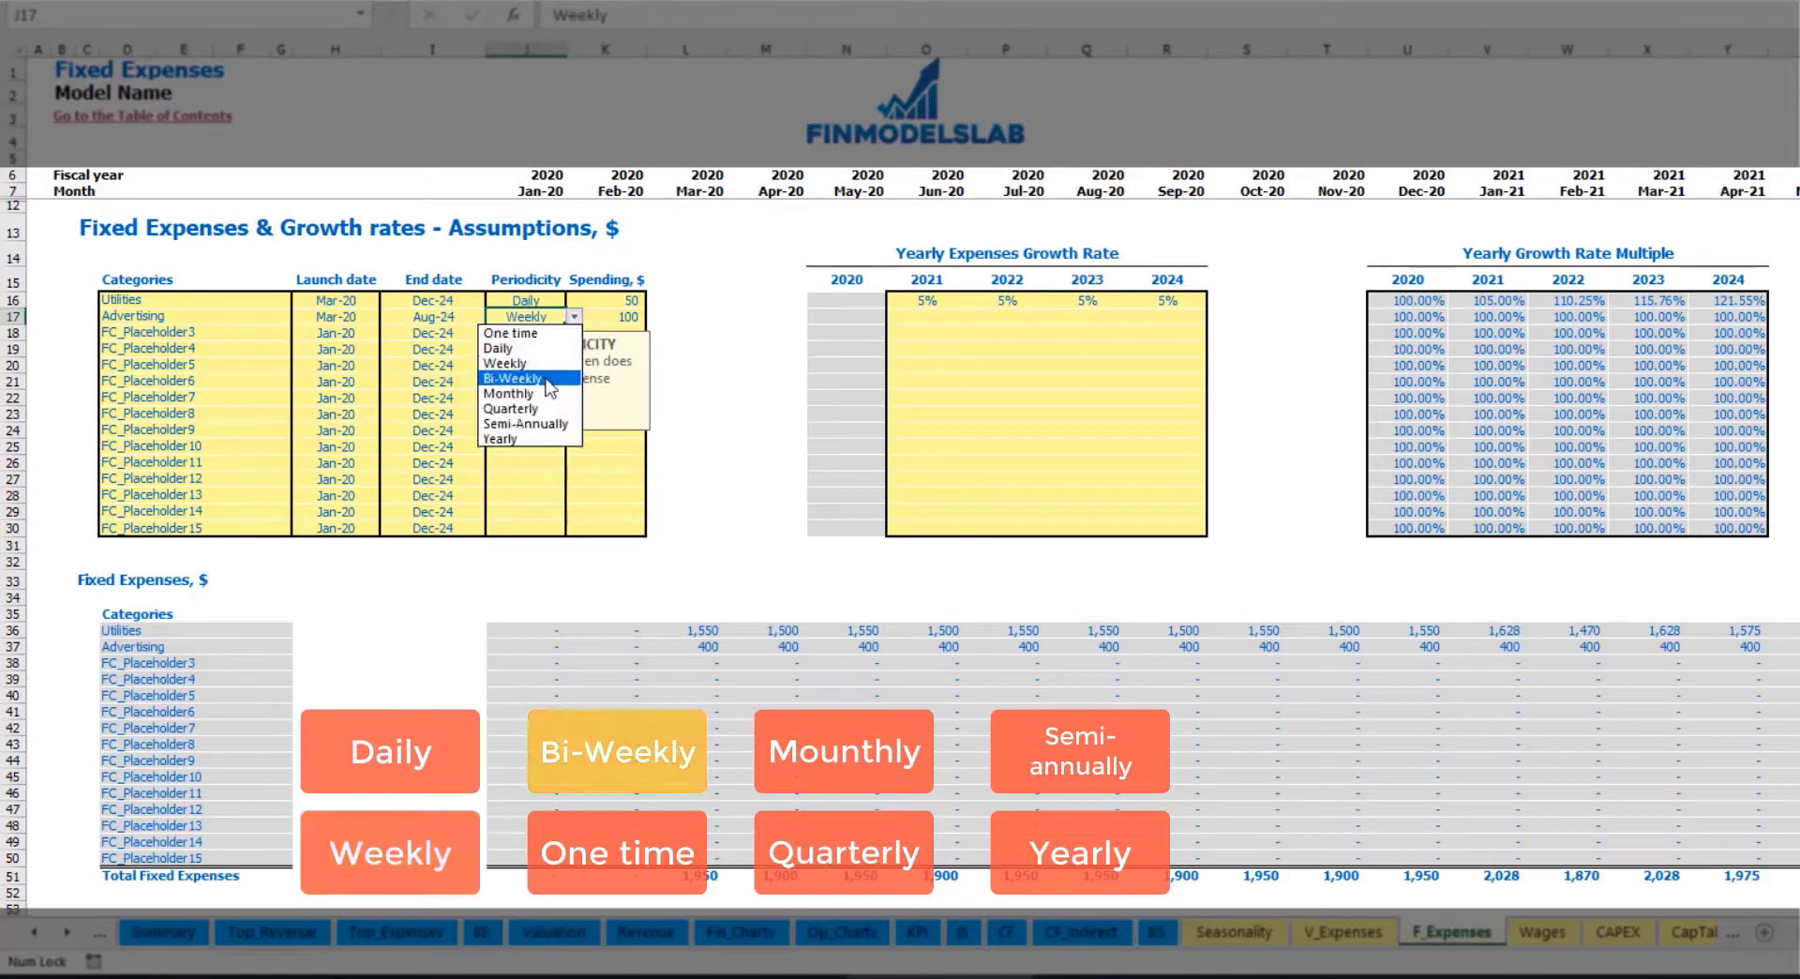
click(546, 381)
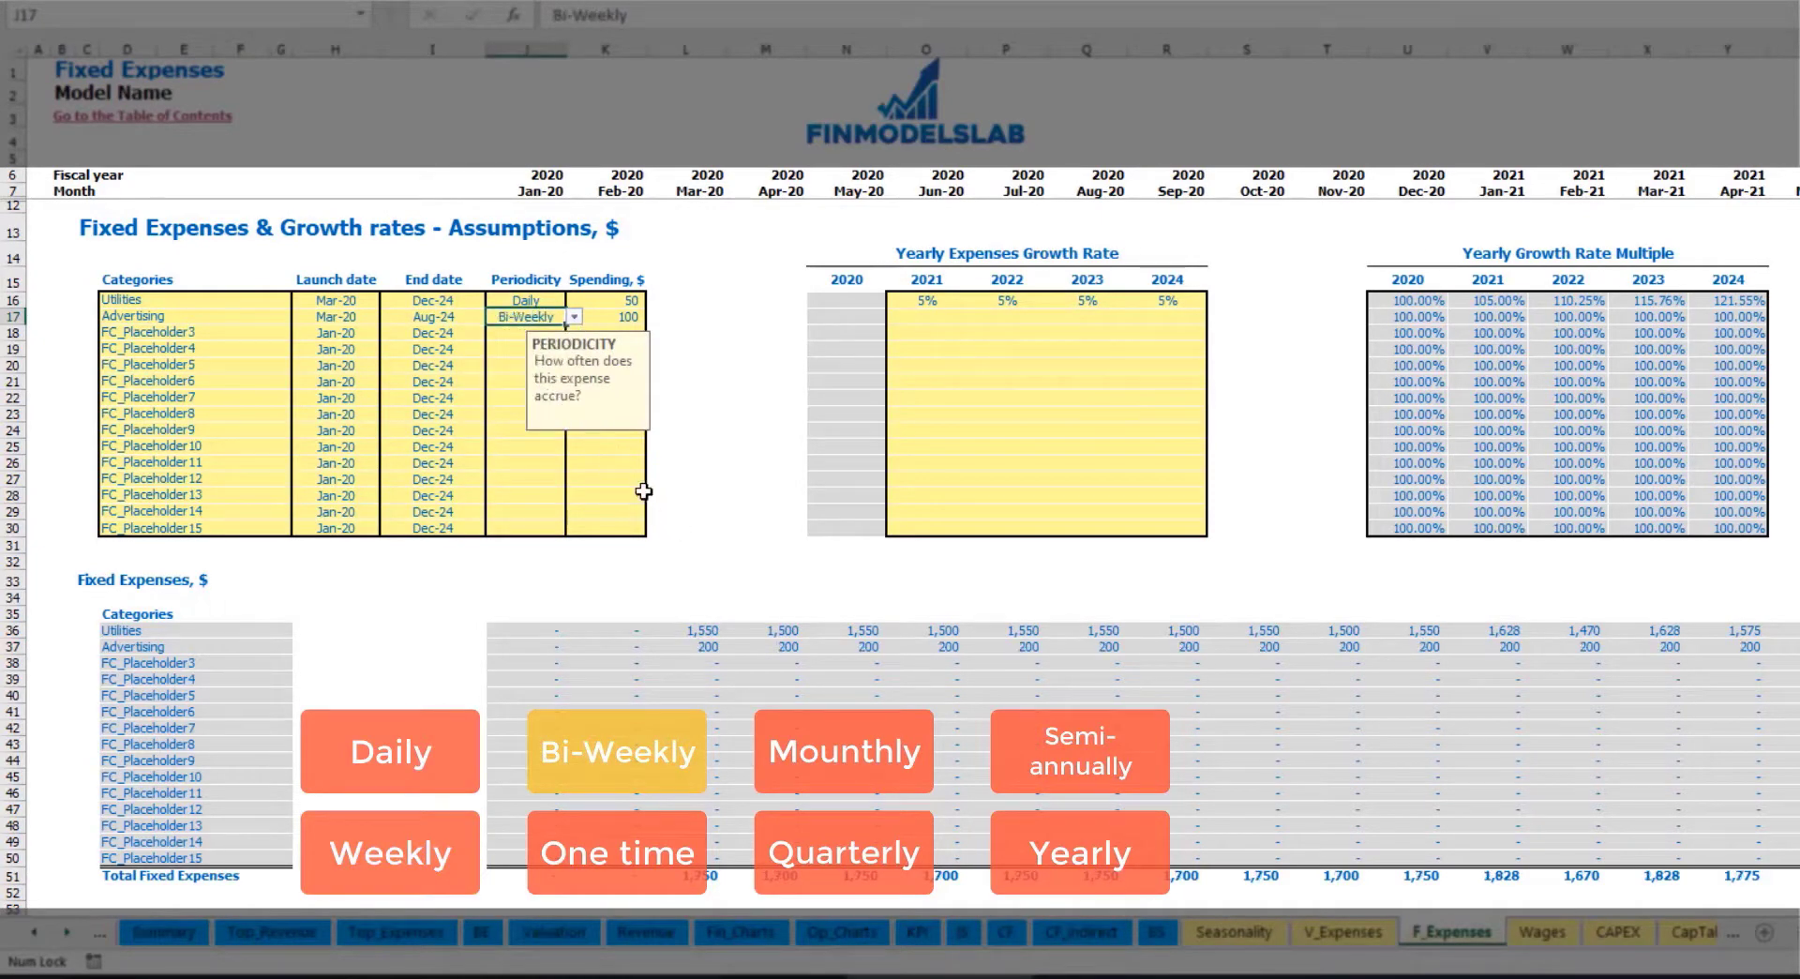
click(602, 316)
text(50)
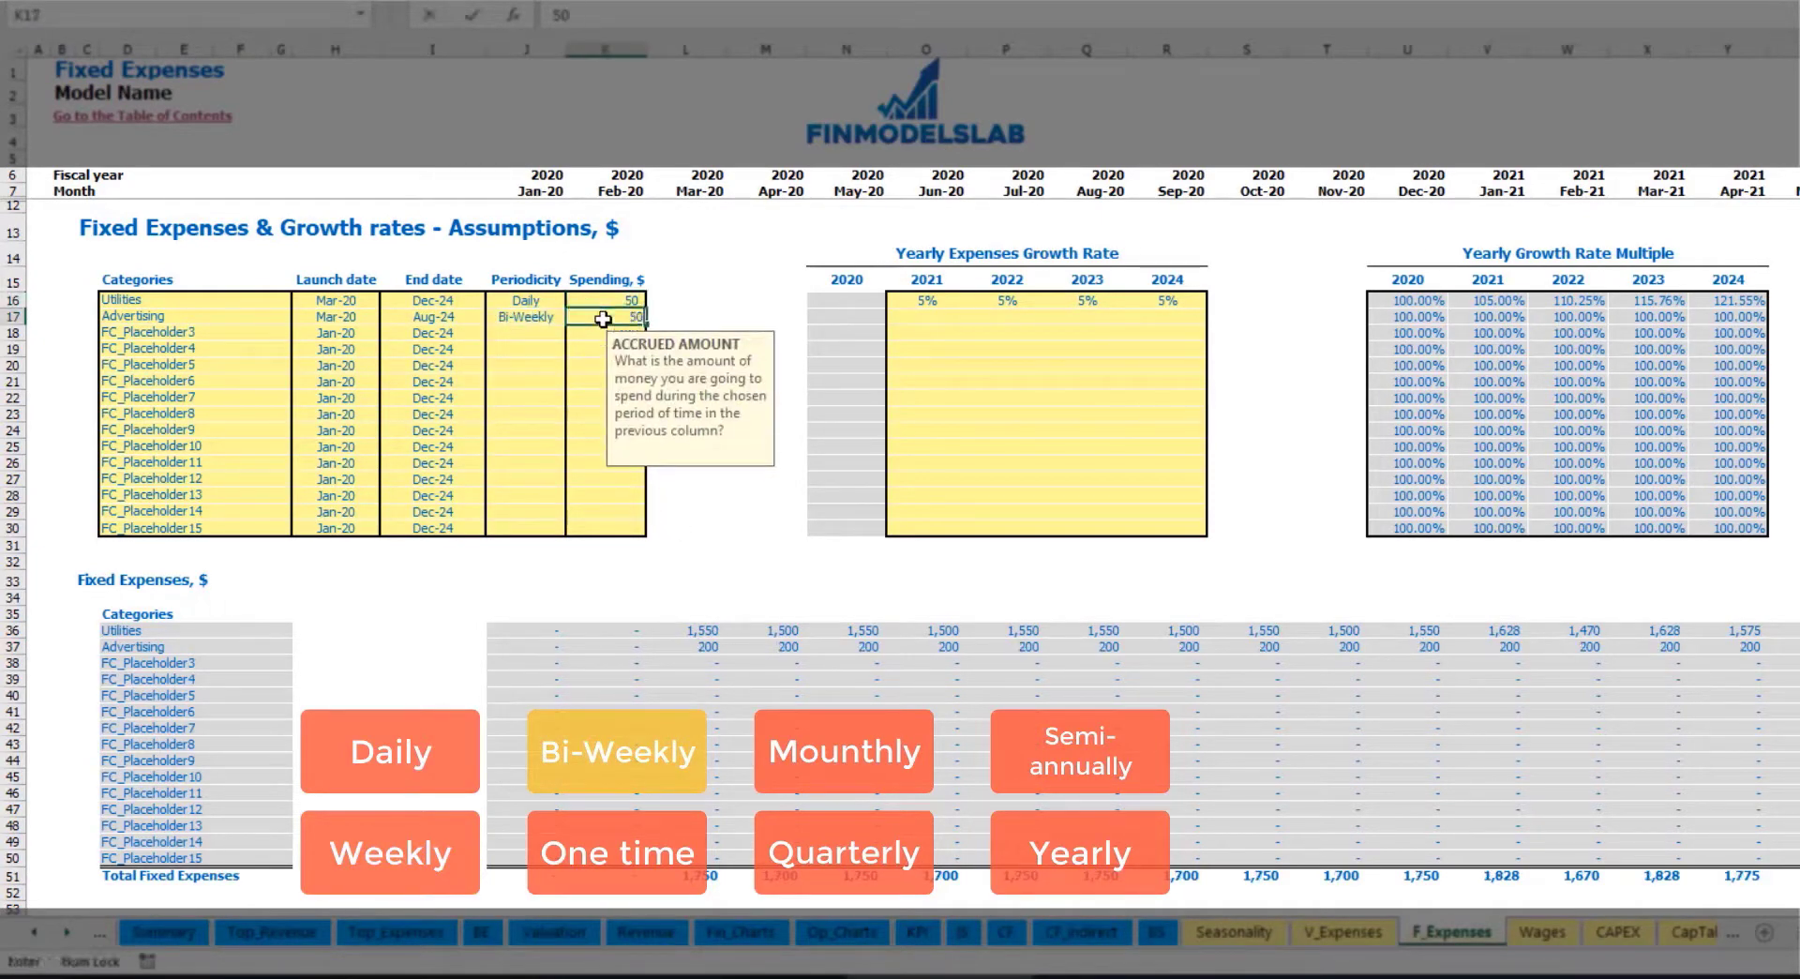
text(0)
key(Return)
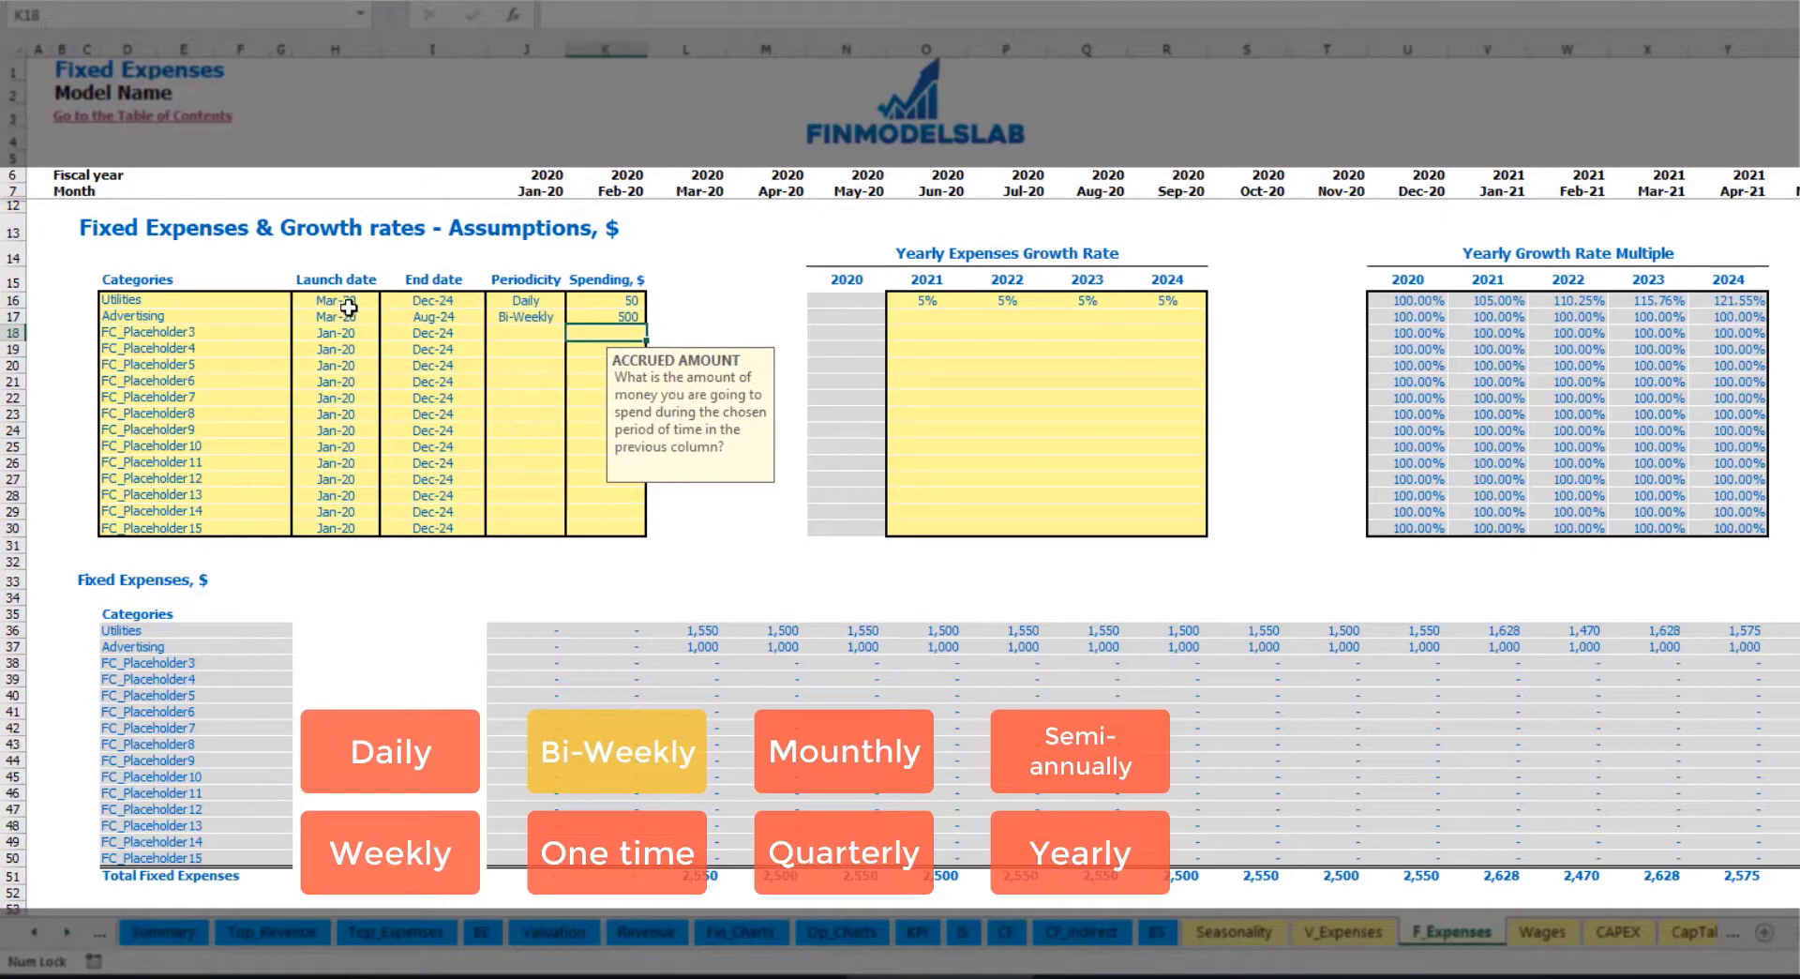
Change the Advertising launch date to Jul-20.
click(345, 305)
click(337, 317)
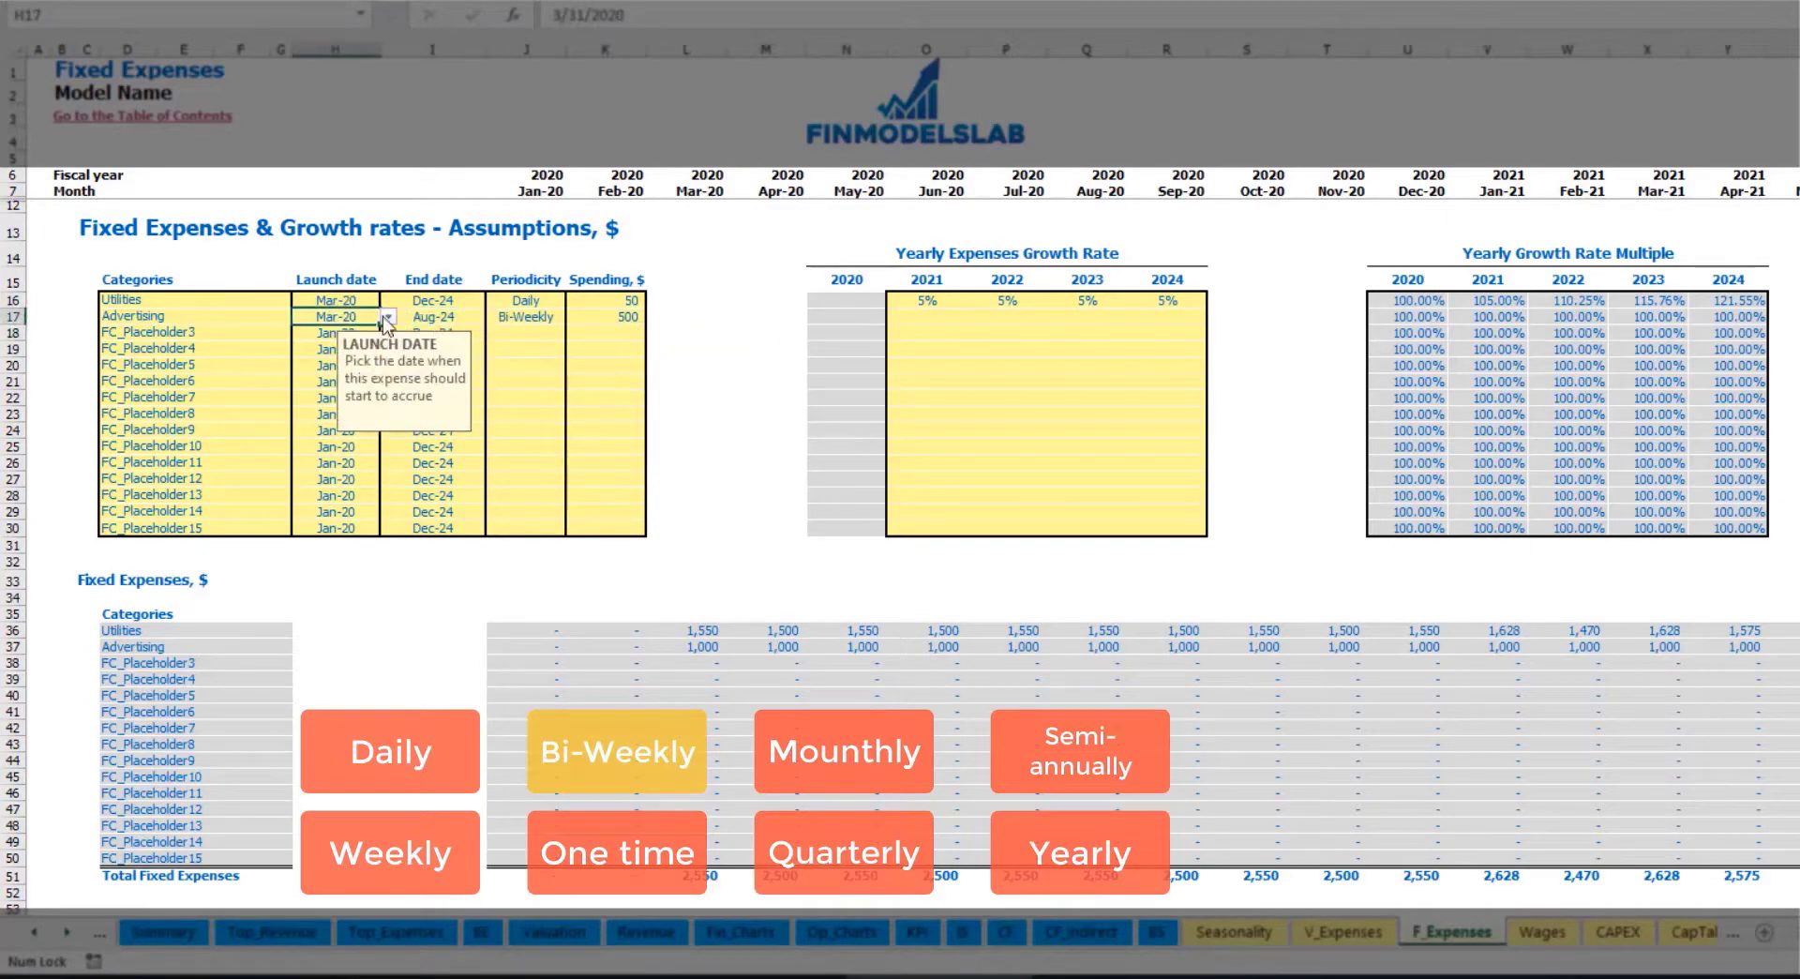
click(388, 316)
click(364, 393)
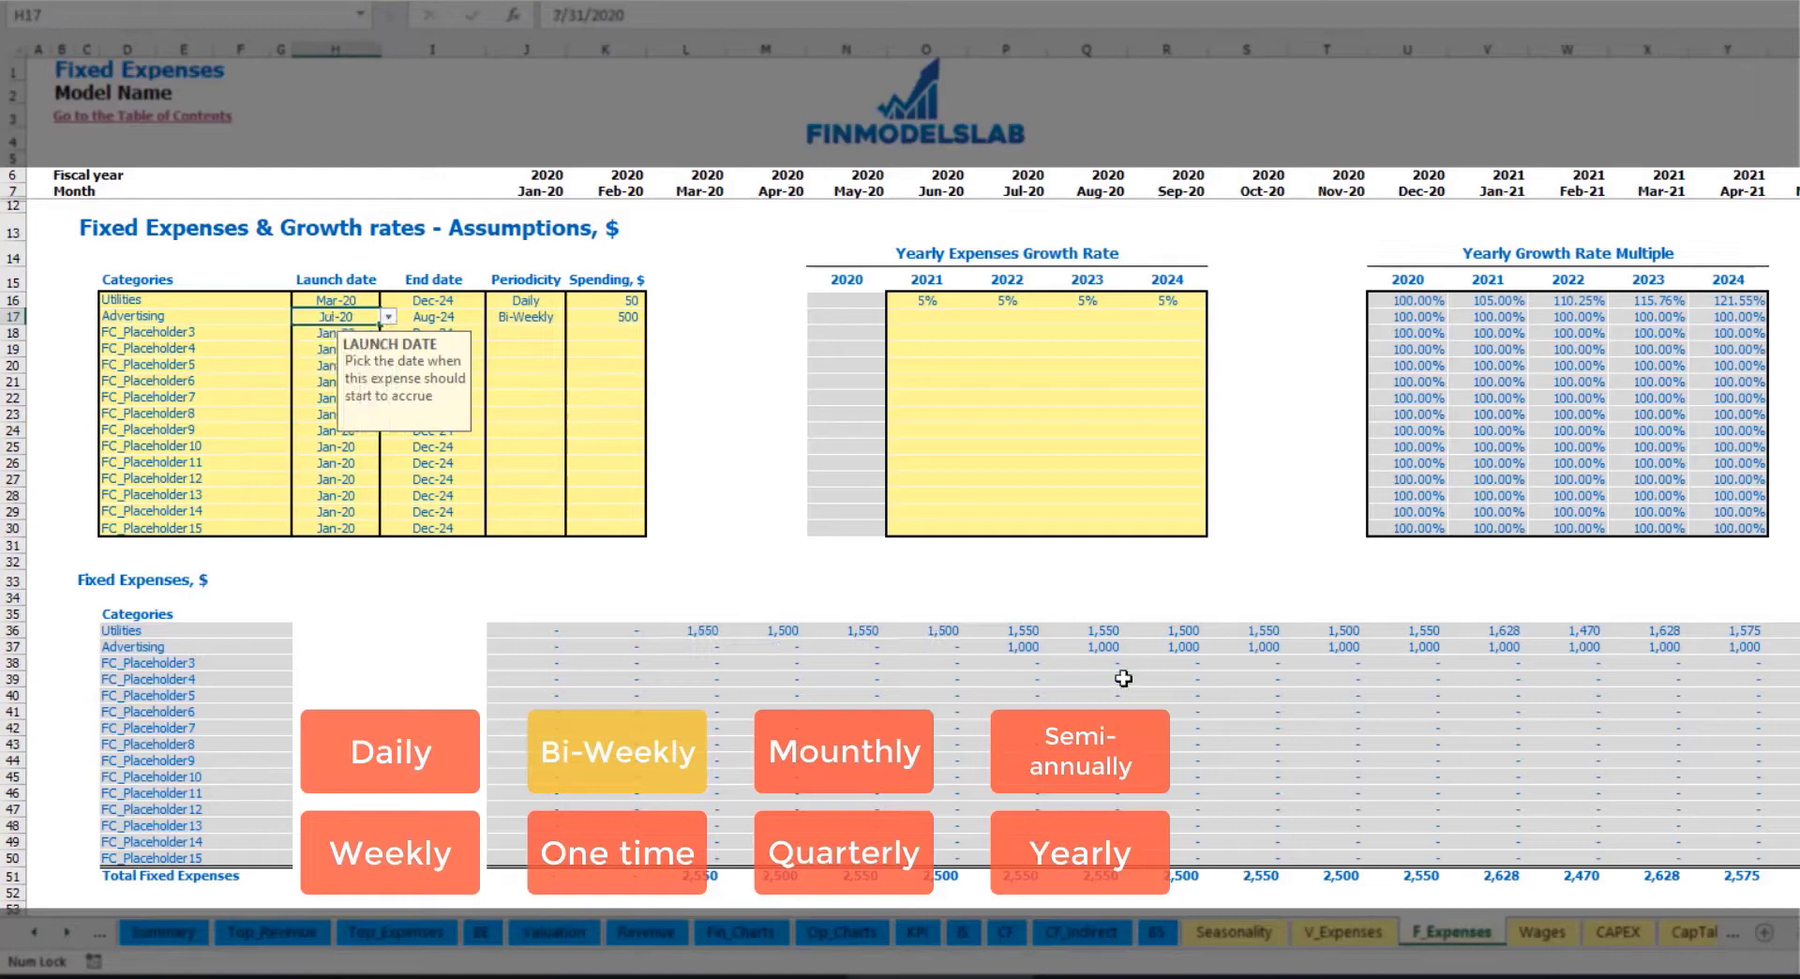
Examine the monthly Advertising amounts from Jul-20 onward along the timeline and return to the Jul-20 amount.
click(1022, 647)
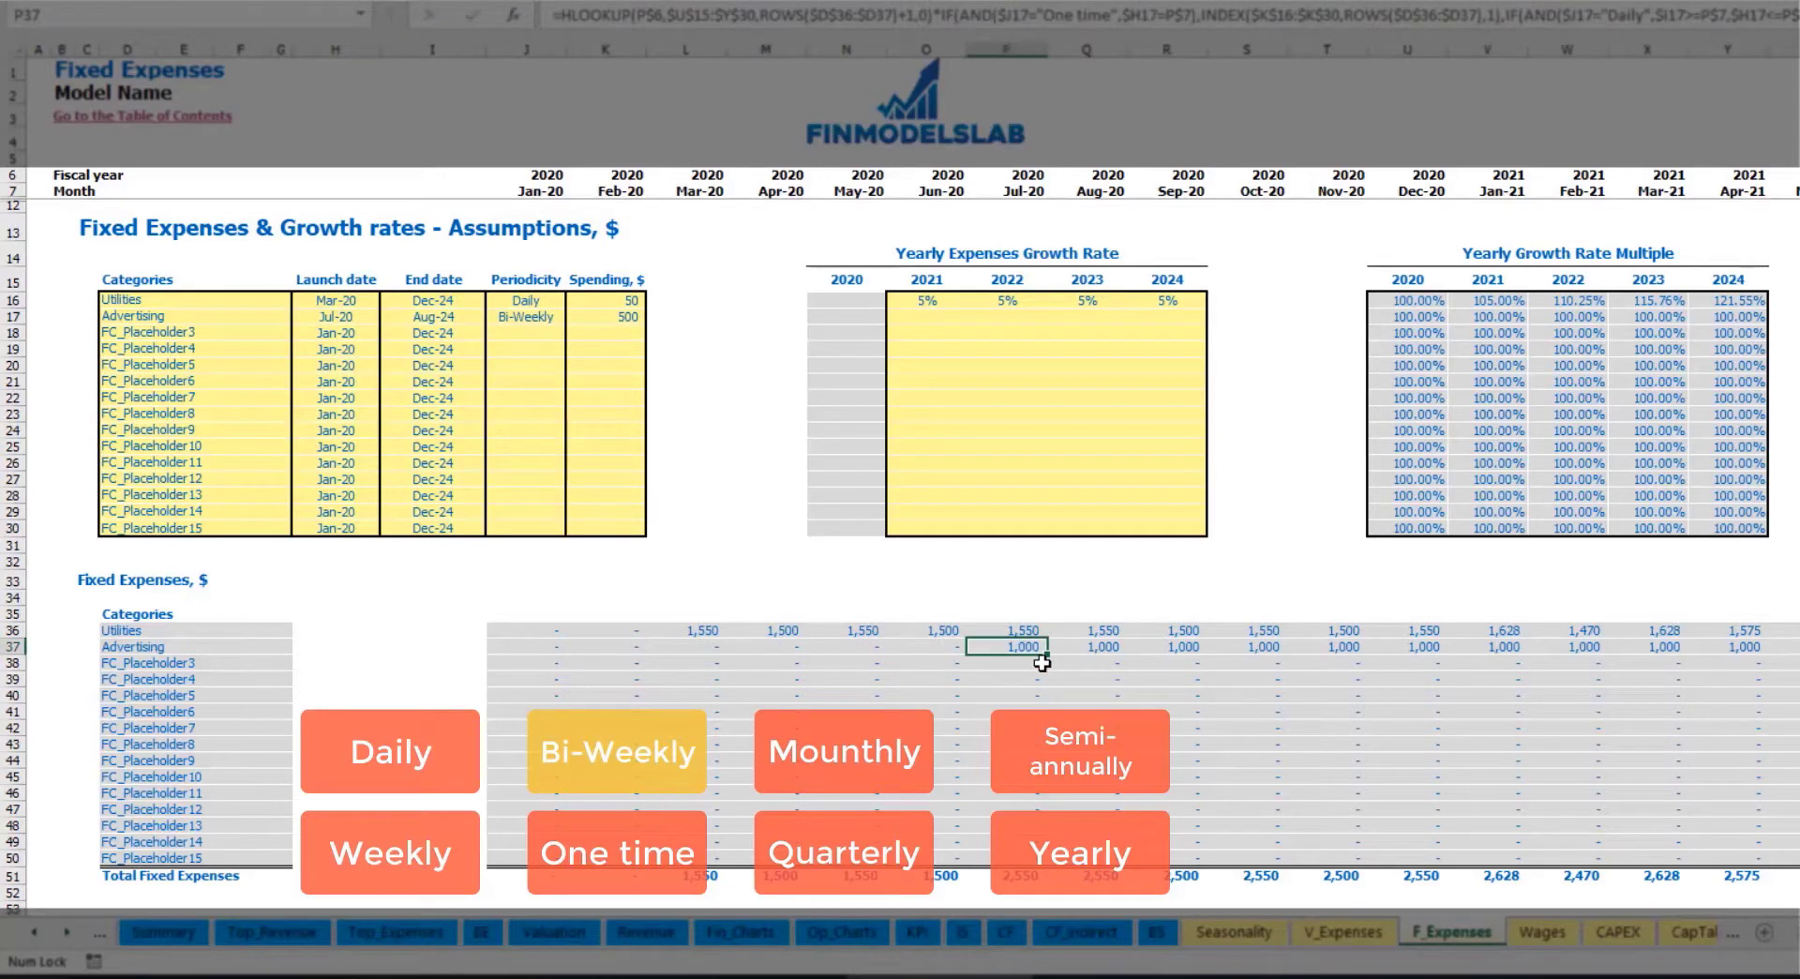
key(Right)
key(Right)
key(Right)
key(Right)
key(Right)
key(Right)
key(Right)
key(Right)
key(Right)
key(Right)
key(Right)
key(Right)
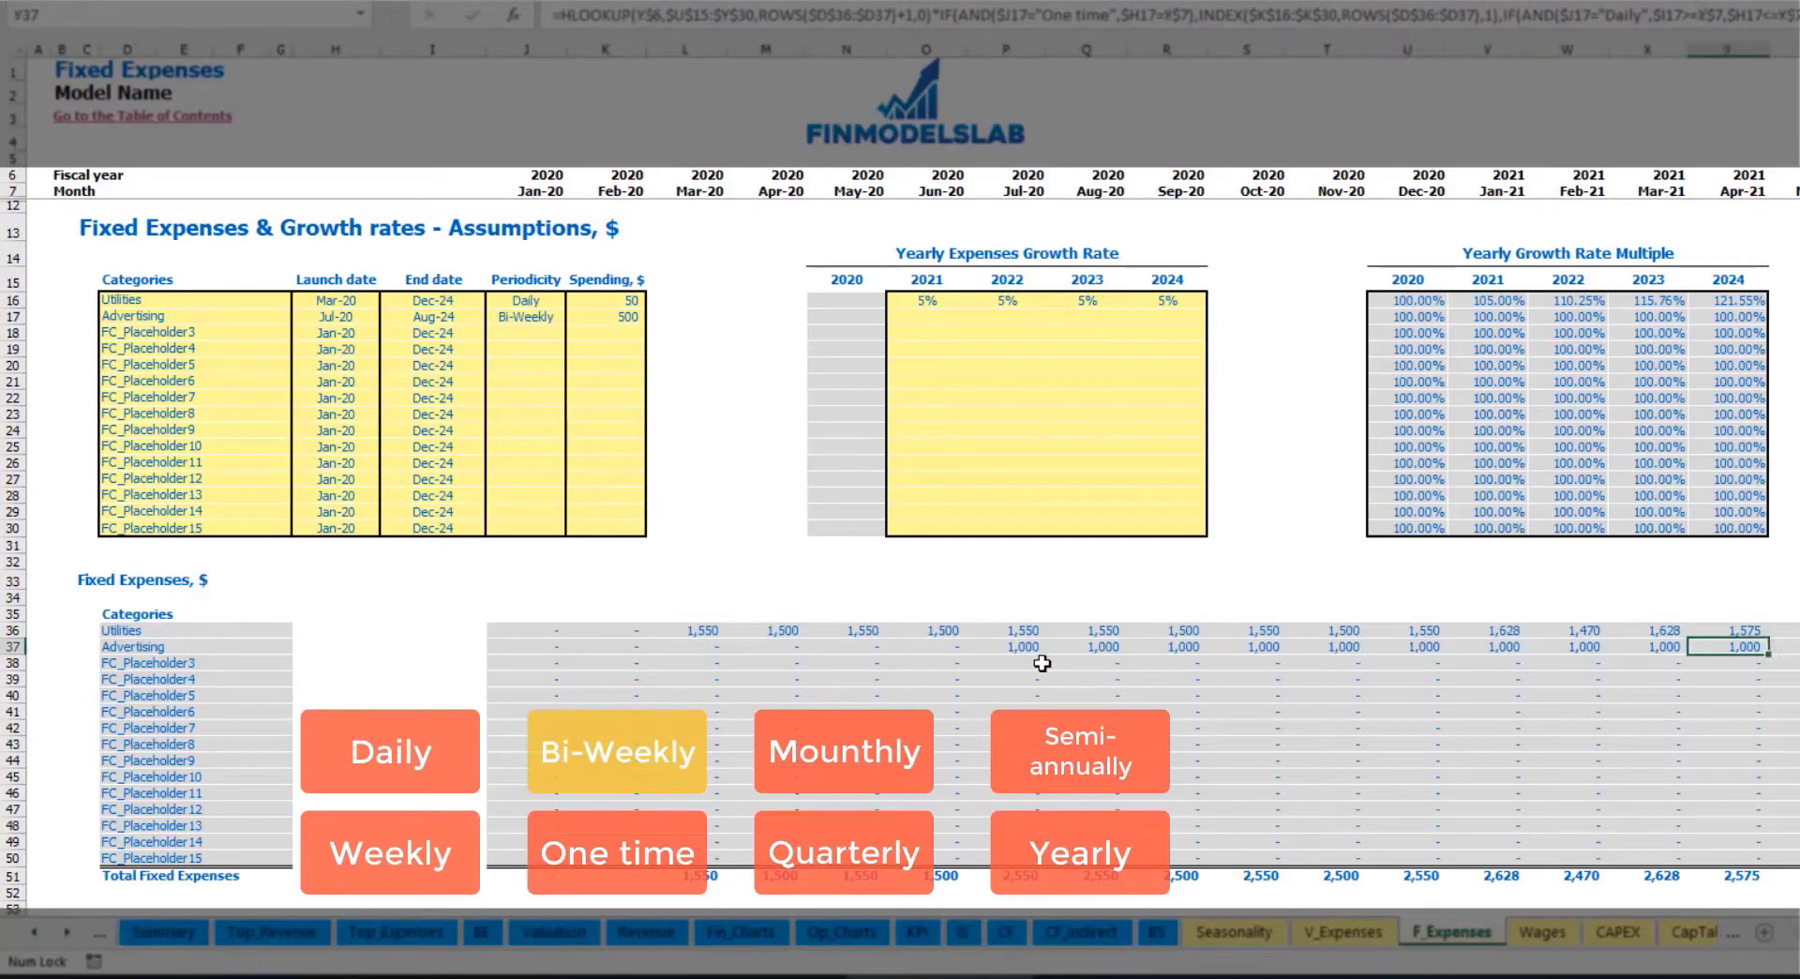
key(ctrl+Left)
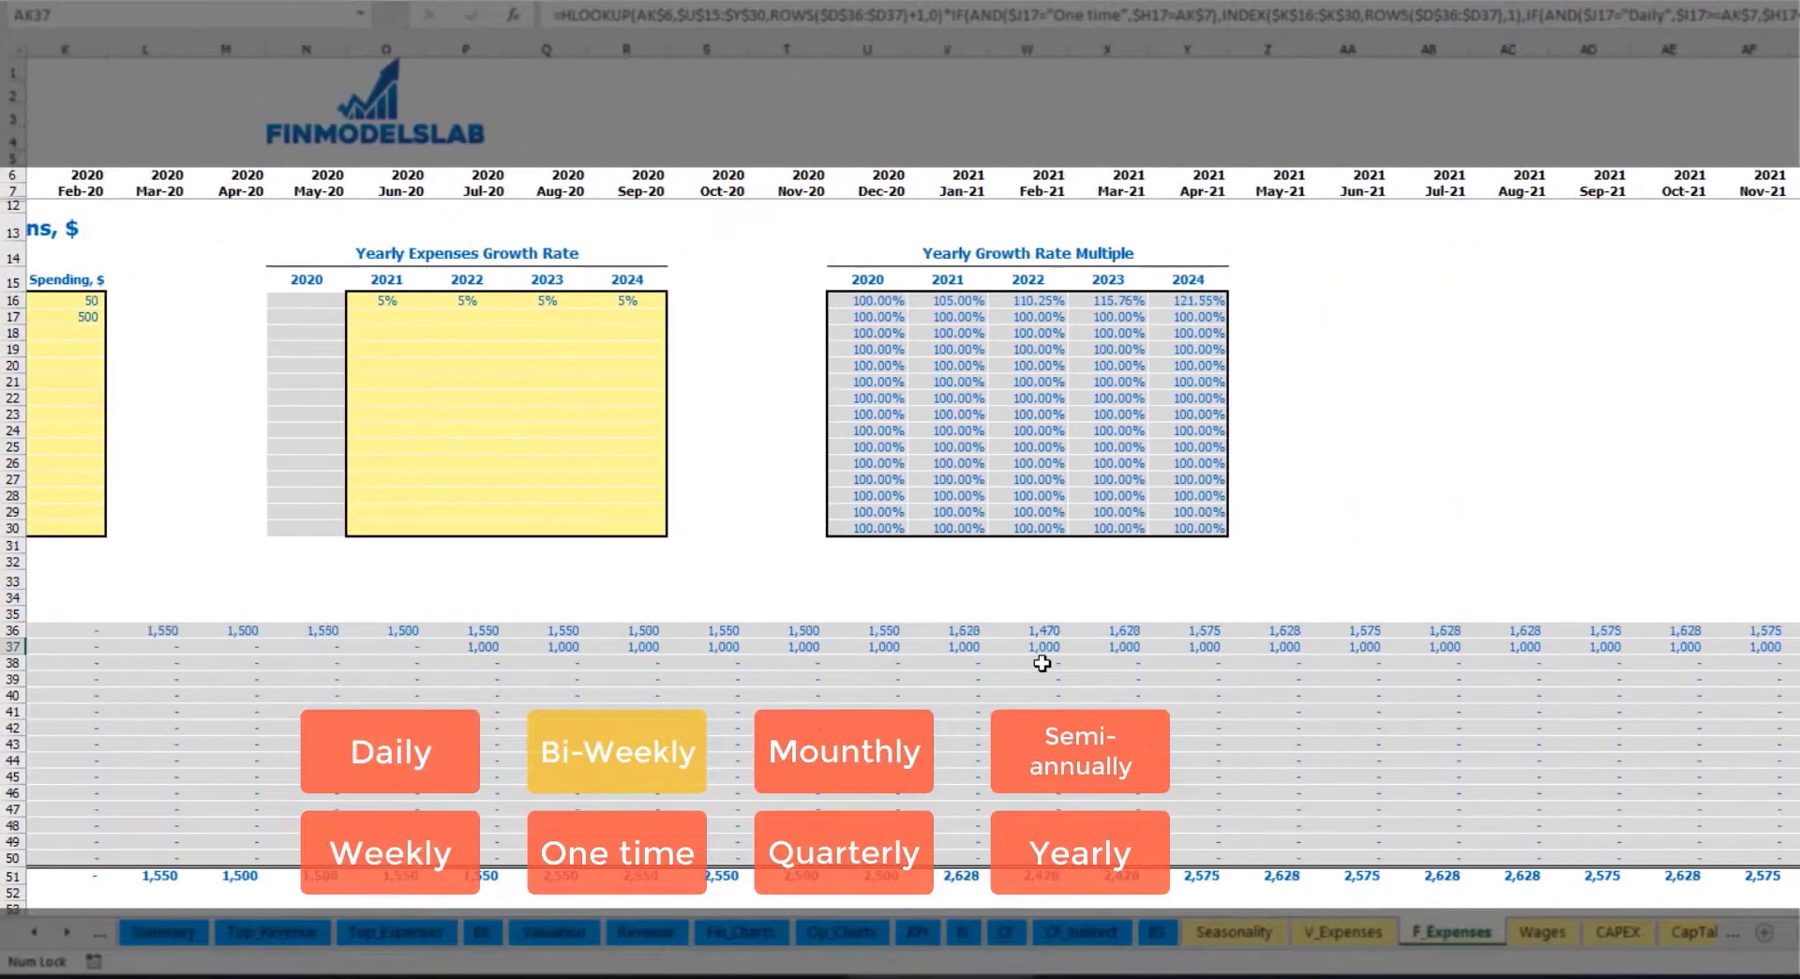
key(Home)
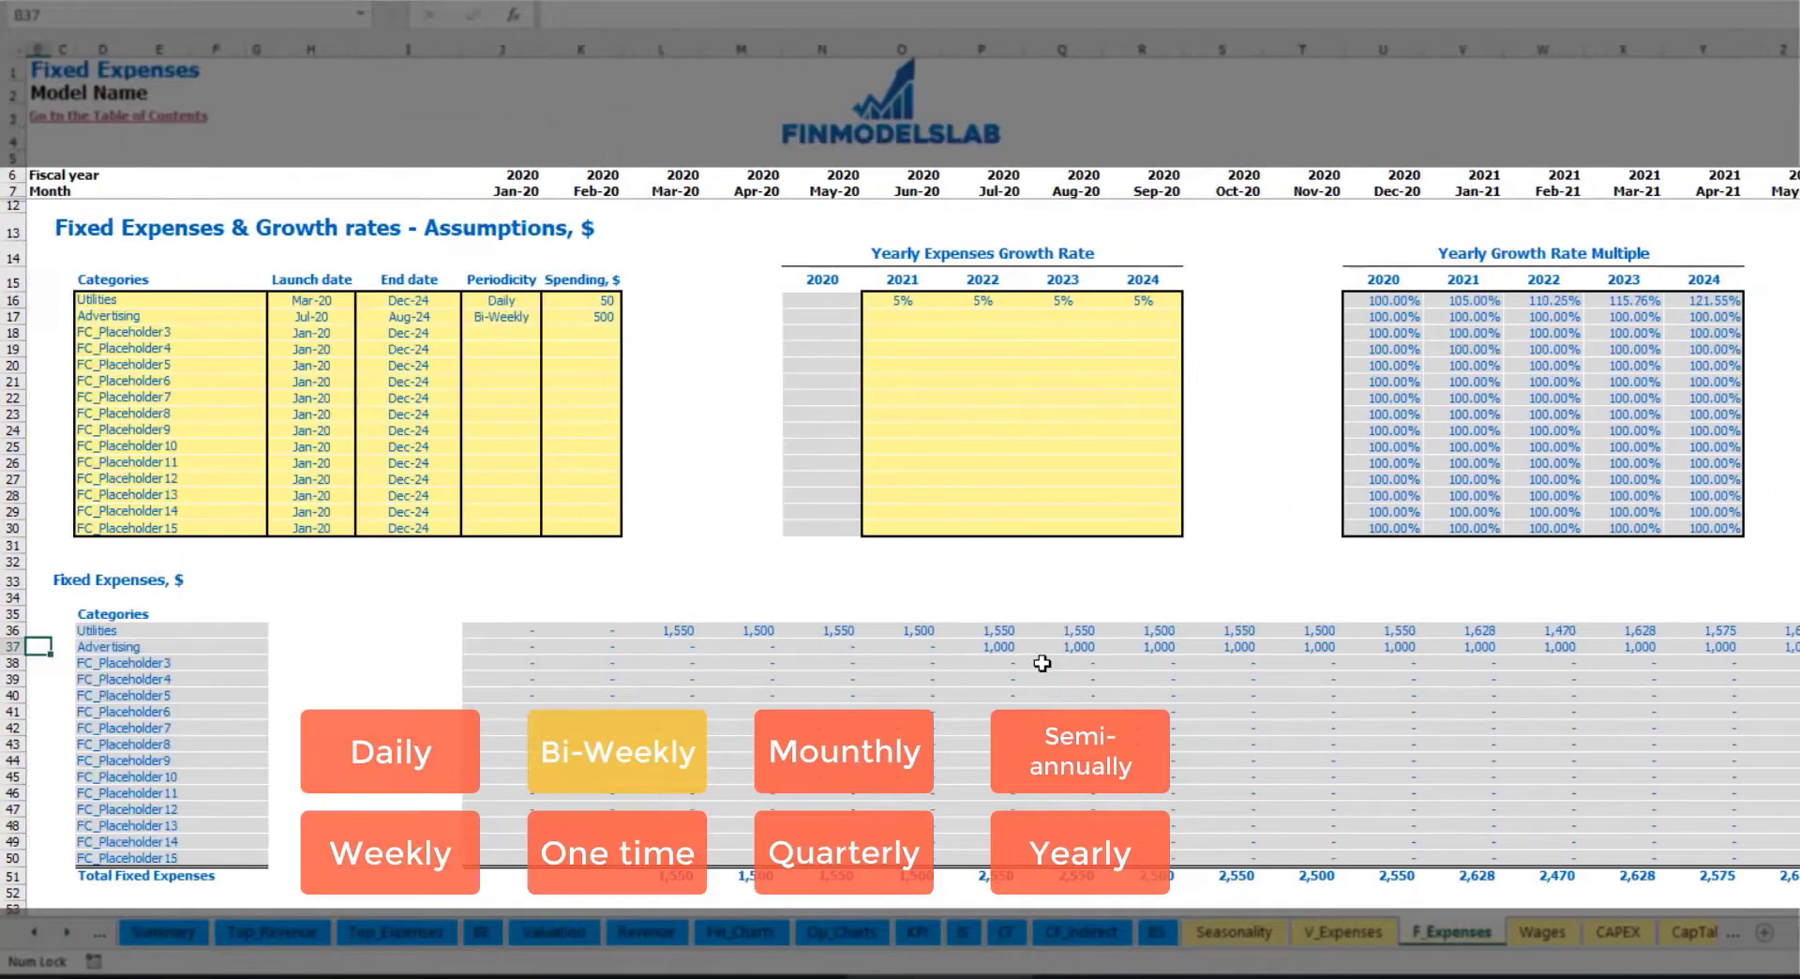
click(985, 646)
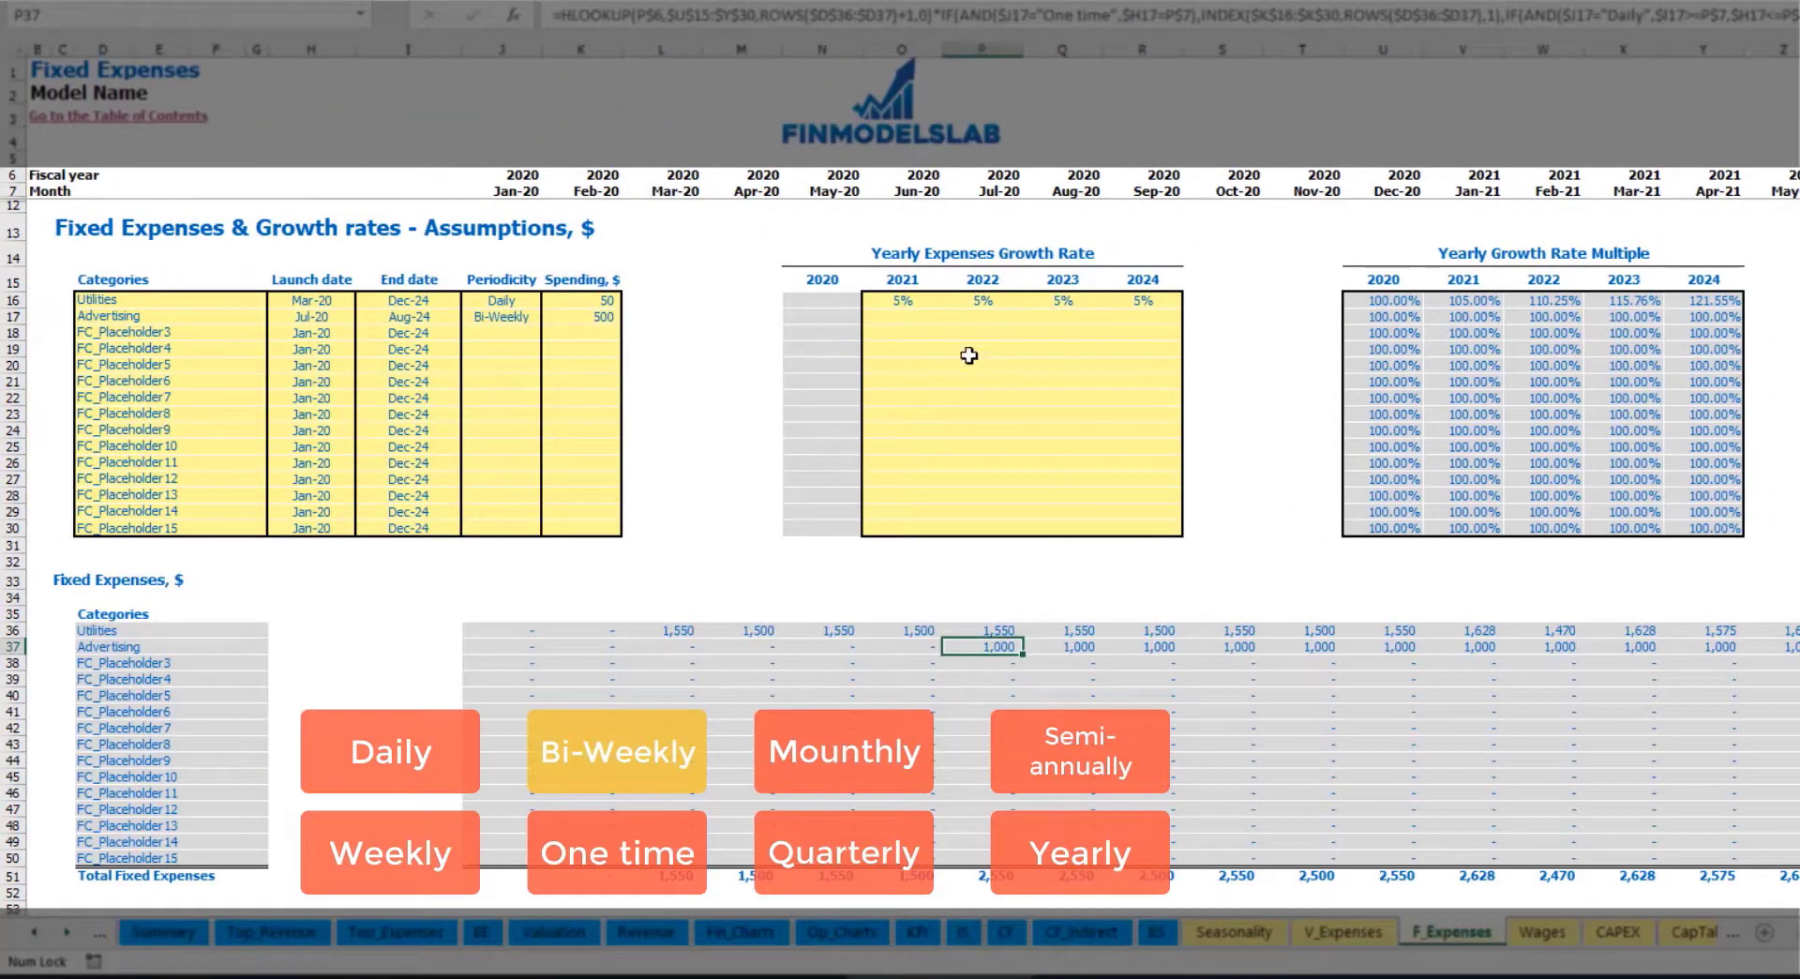
Set the Advertising yearly expenses growth rate to 3% for each year from 2021 to 2024.
click(900, 318)
text(3)
key(ctrl+Return)
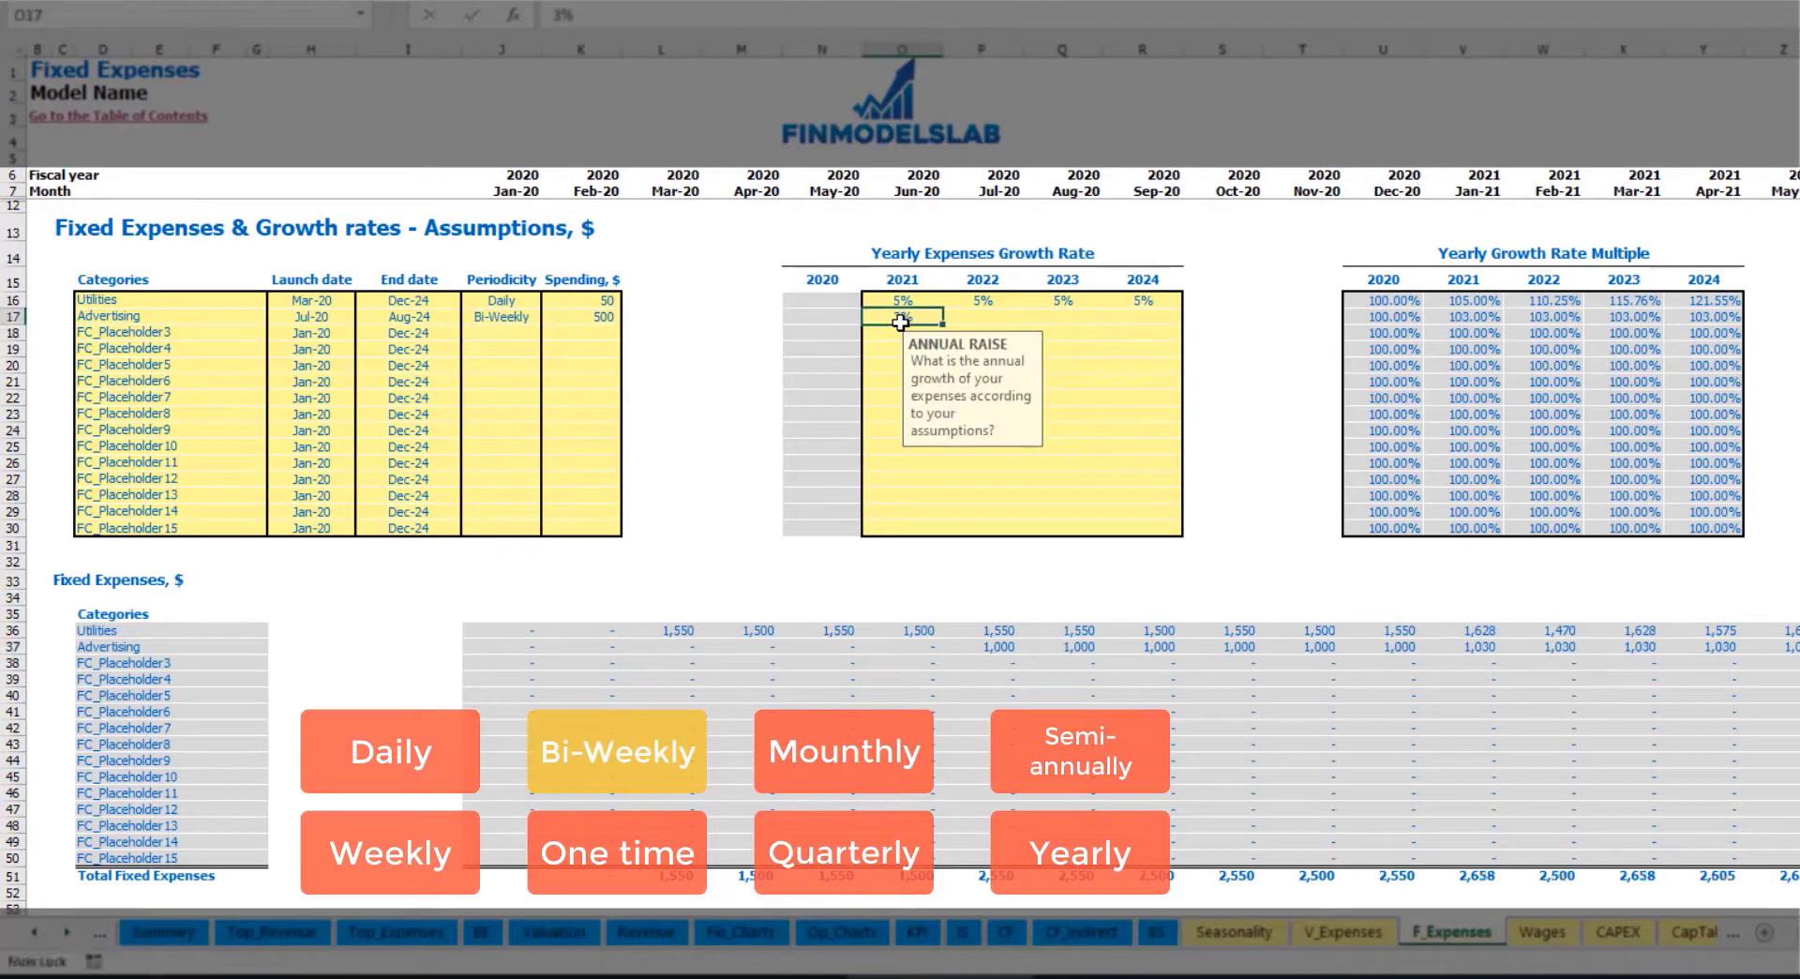
key(ctrl+c)
key(Right)
key(shift+Right)
key(shift+Right)
key(ctrl+v)
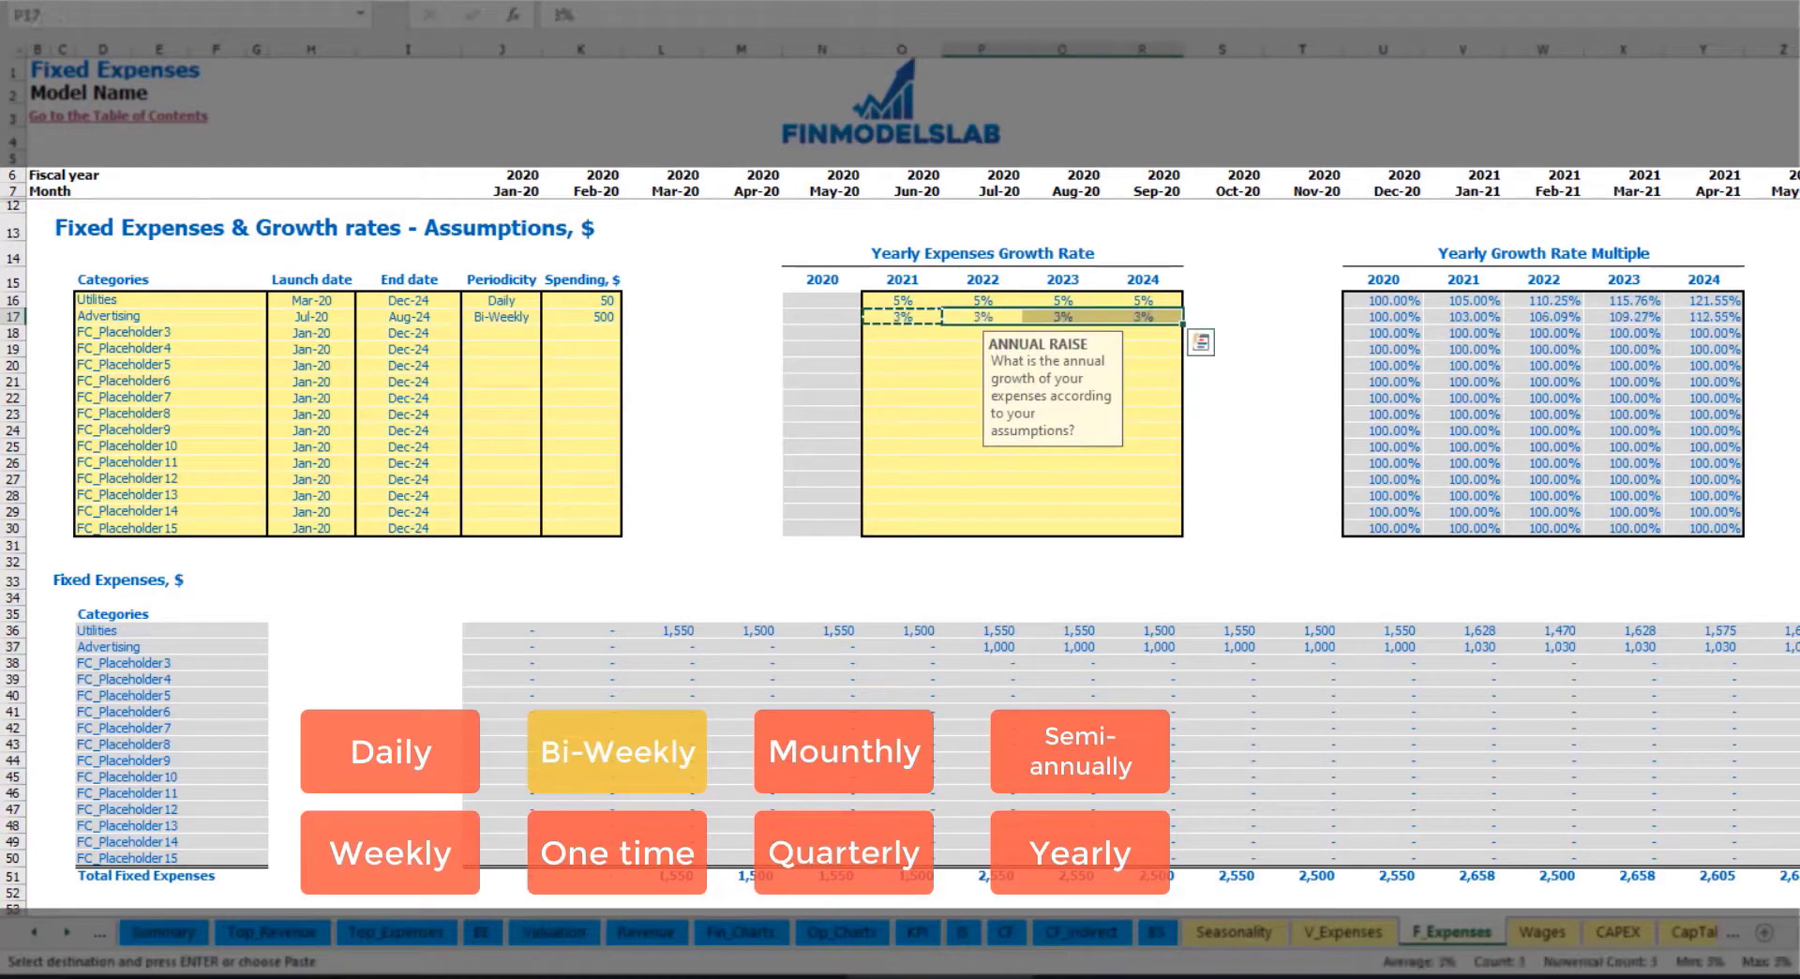
Check the effect of the growth rate on the Advertising amounts for the first months of 2021.
click(1799, 663)
click(1725, 645)
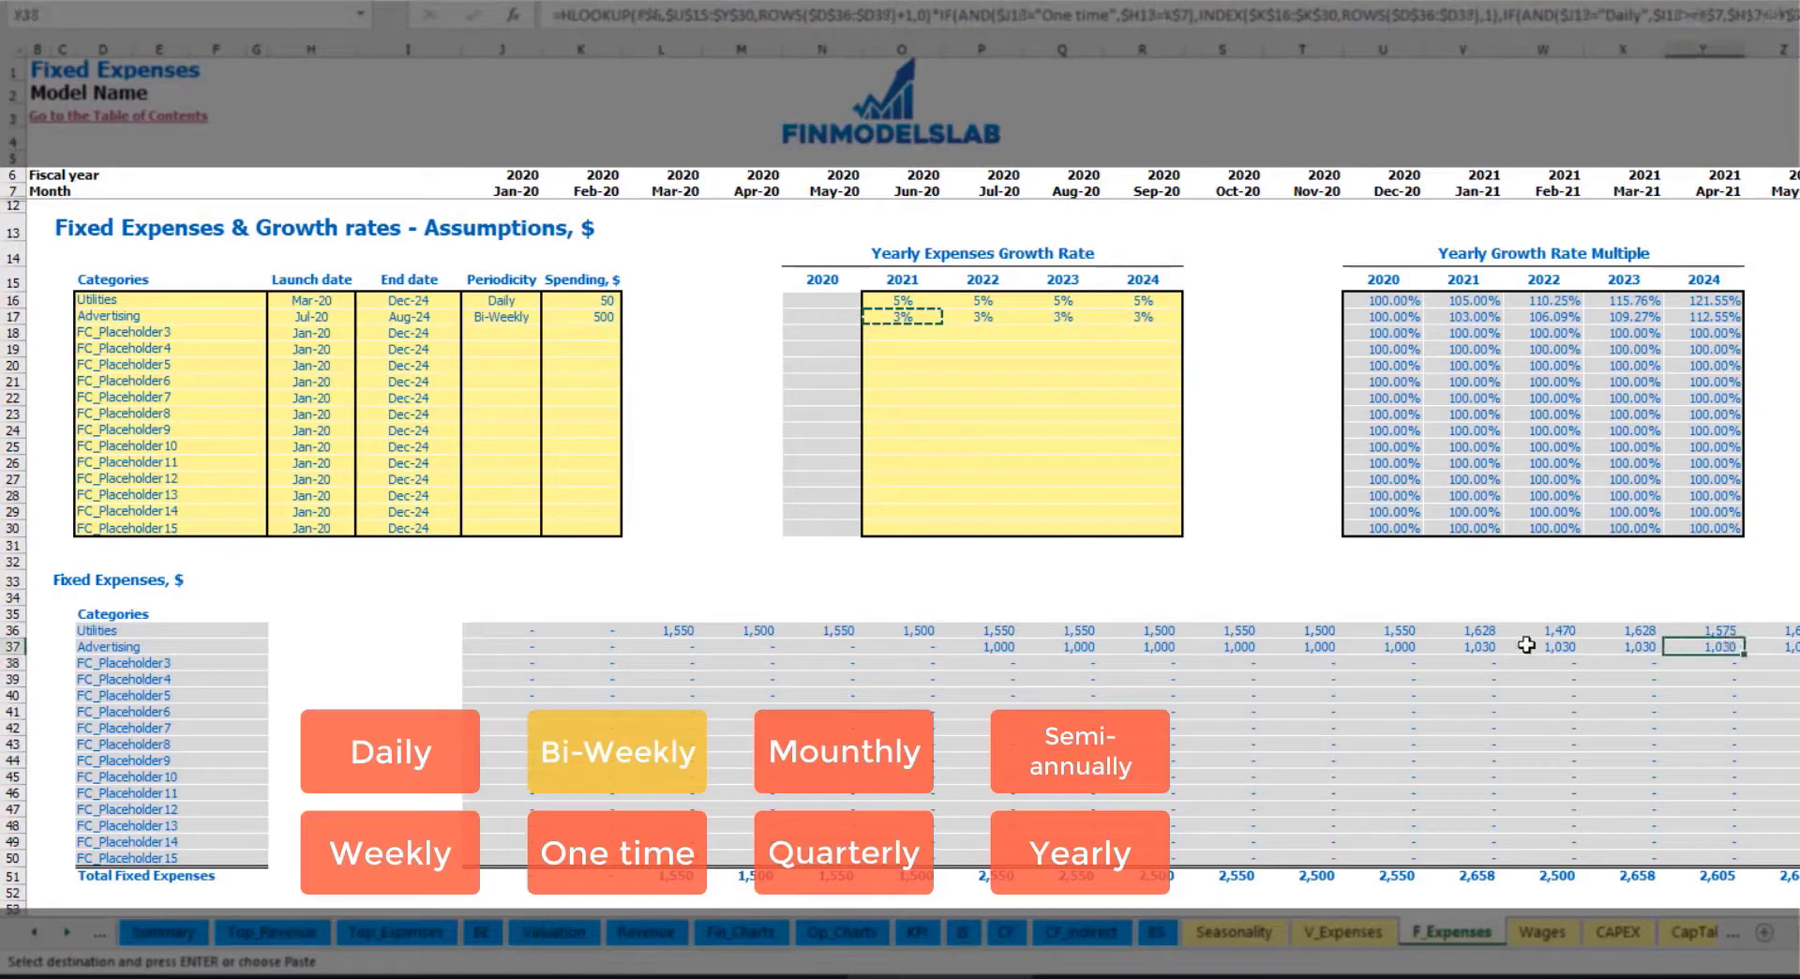
click(1523, 646)
click(1476, 645)
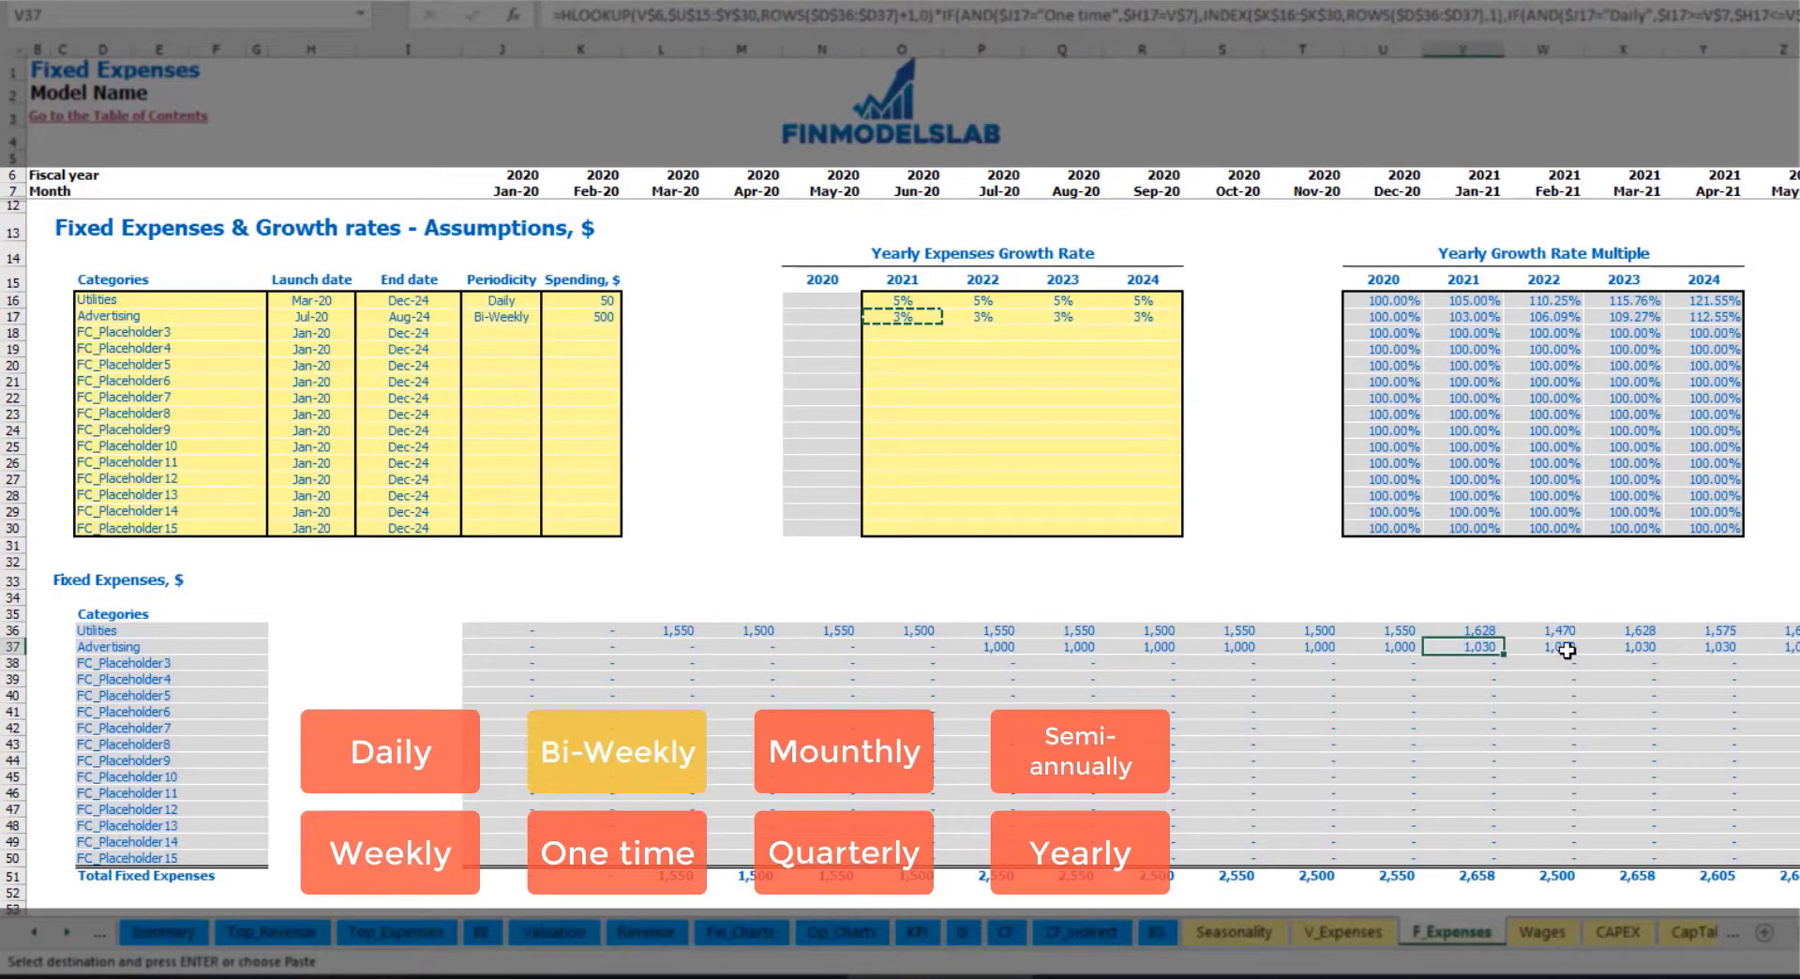
Examine the Advertising monthly amounts along the timeline into 2024 and return to the Advertising end date.
scroll(900, 459, right, 10)
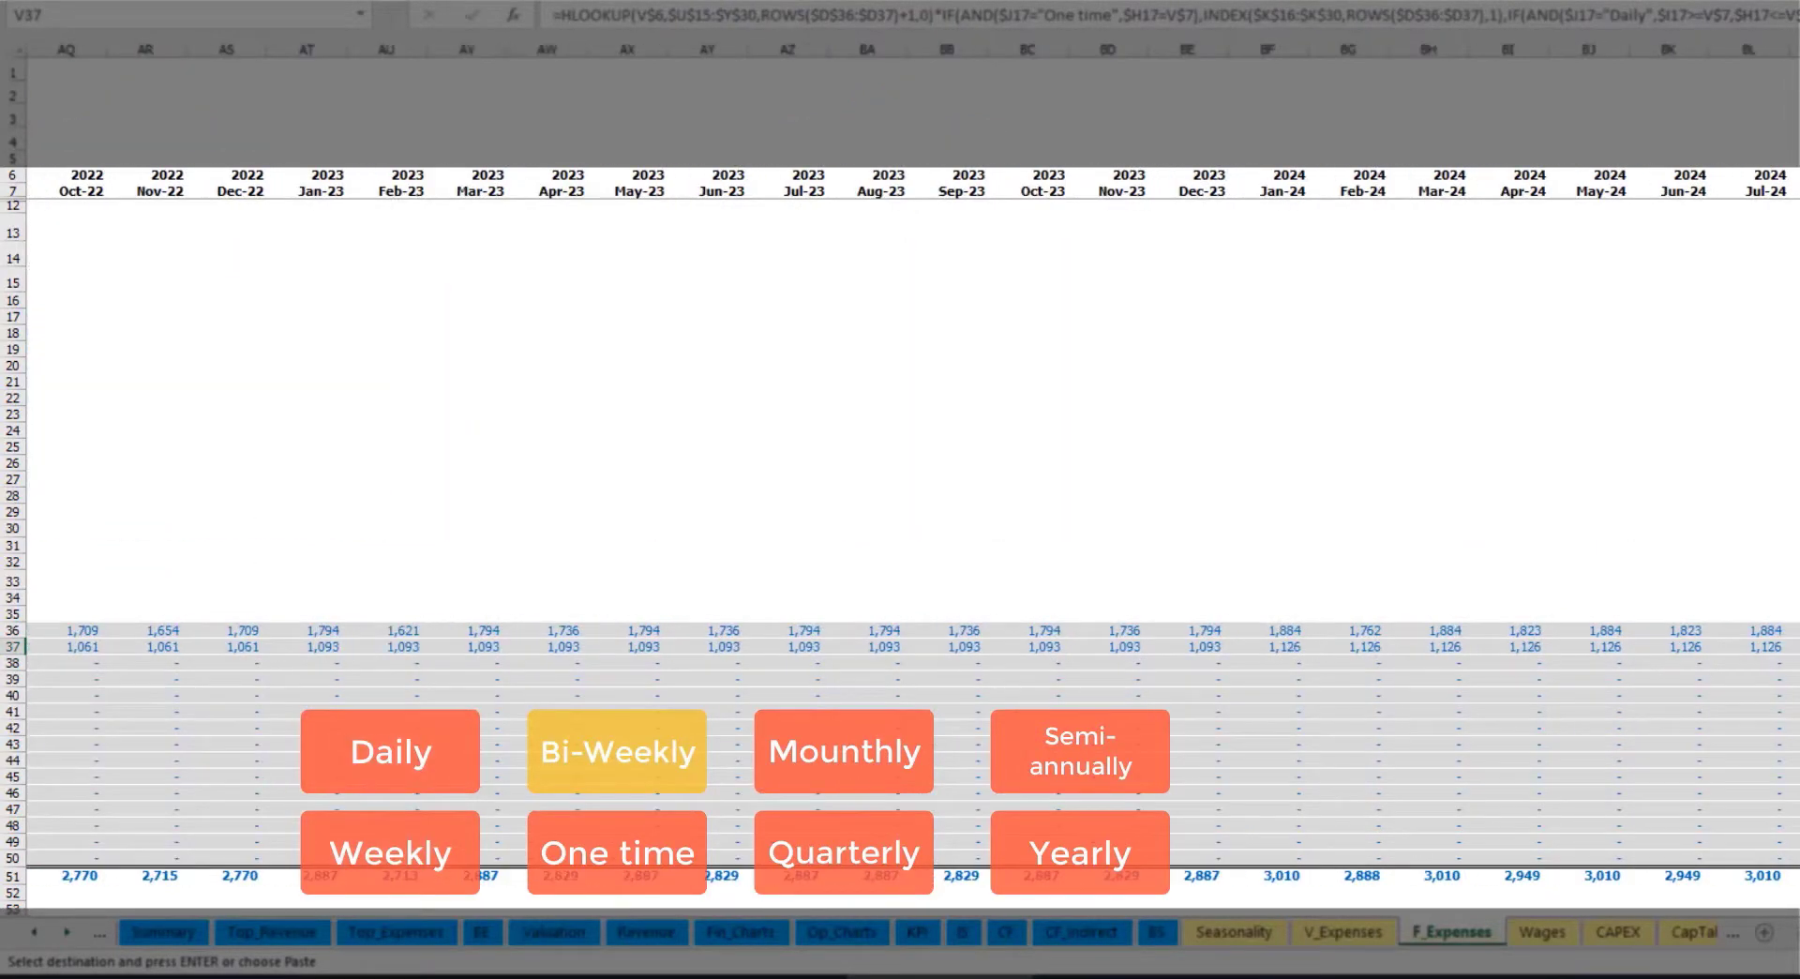
click(1794, 48)
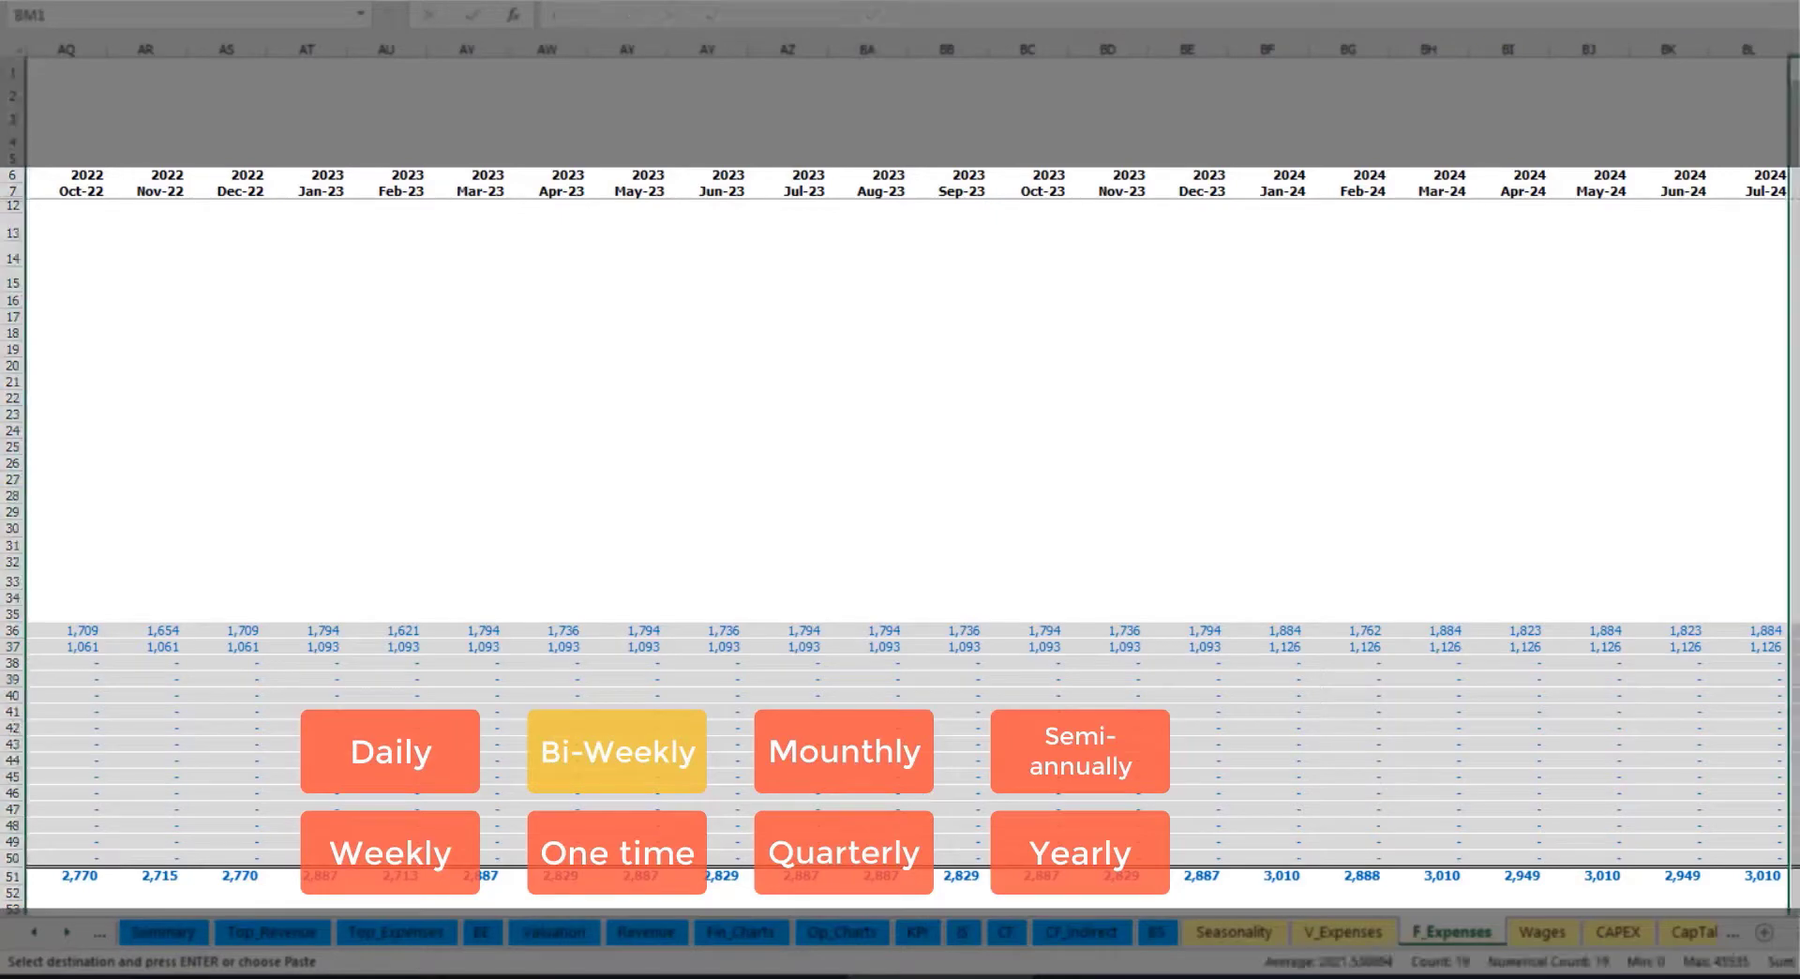
scroll(1748, 890, left, 10)
click(439, 317)
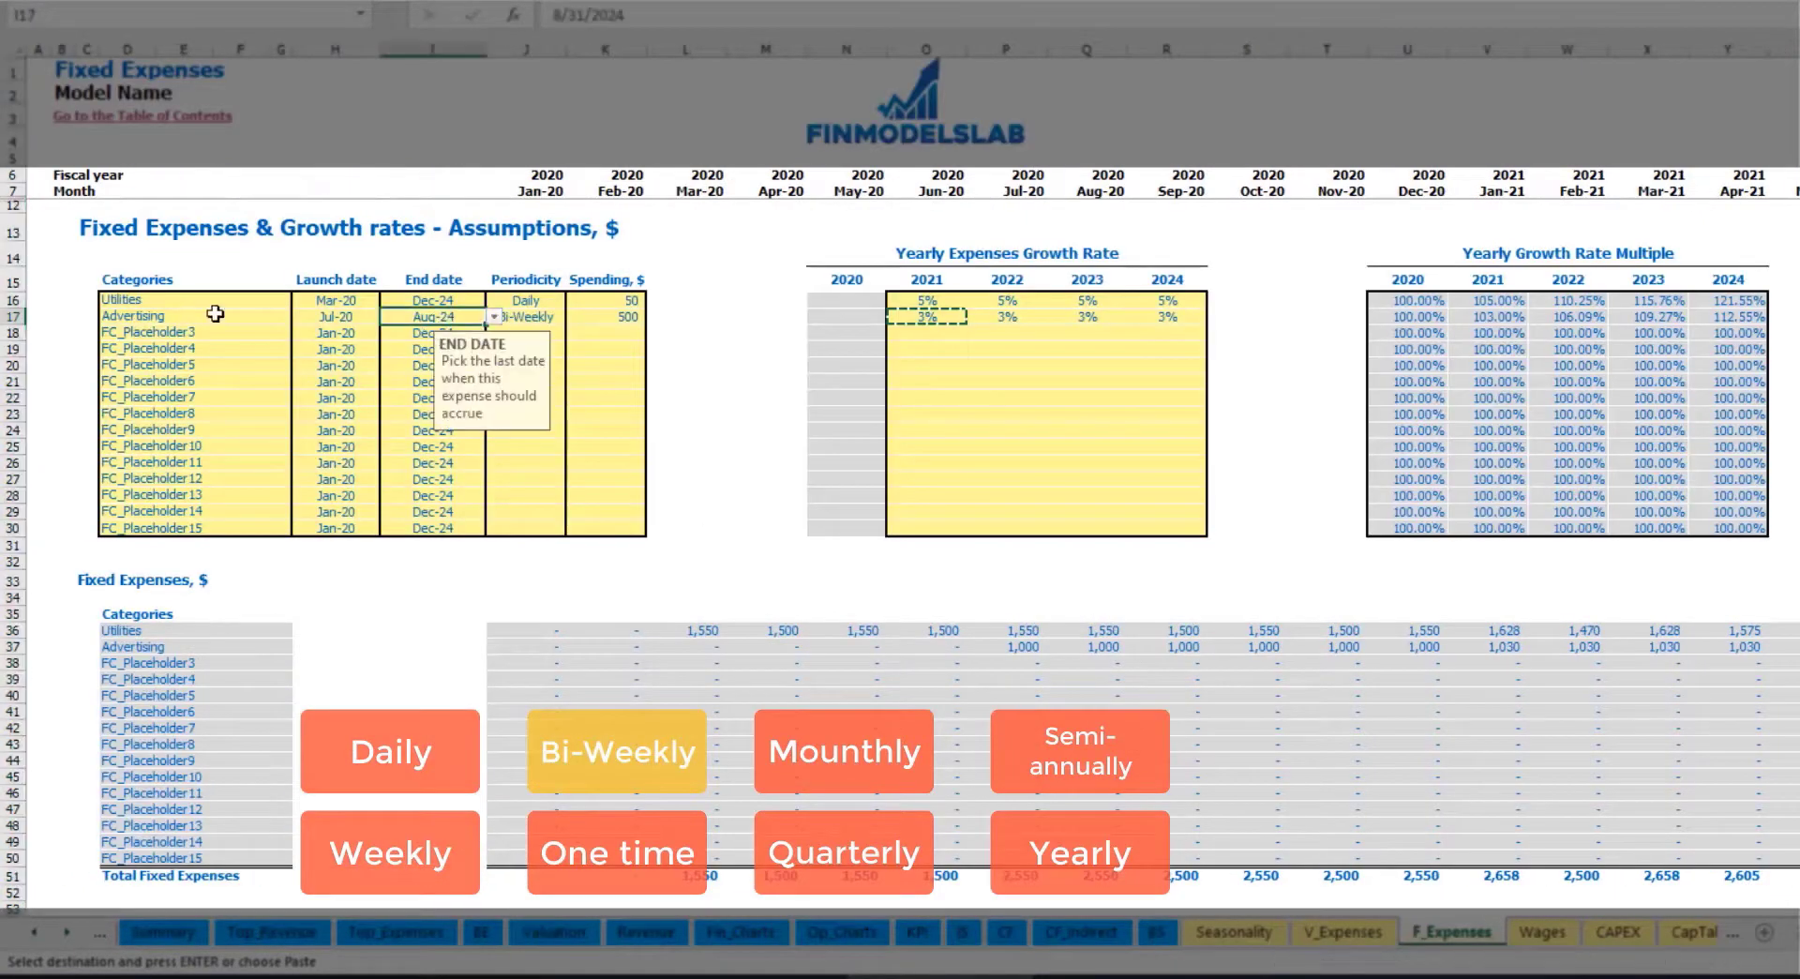
Rename the third fixed expense category, FC_Placeholder3, as Office Setup.
click(158, 331)
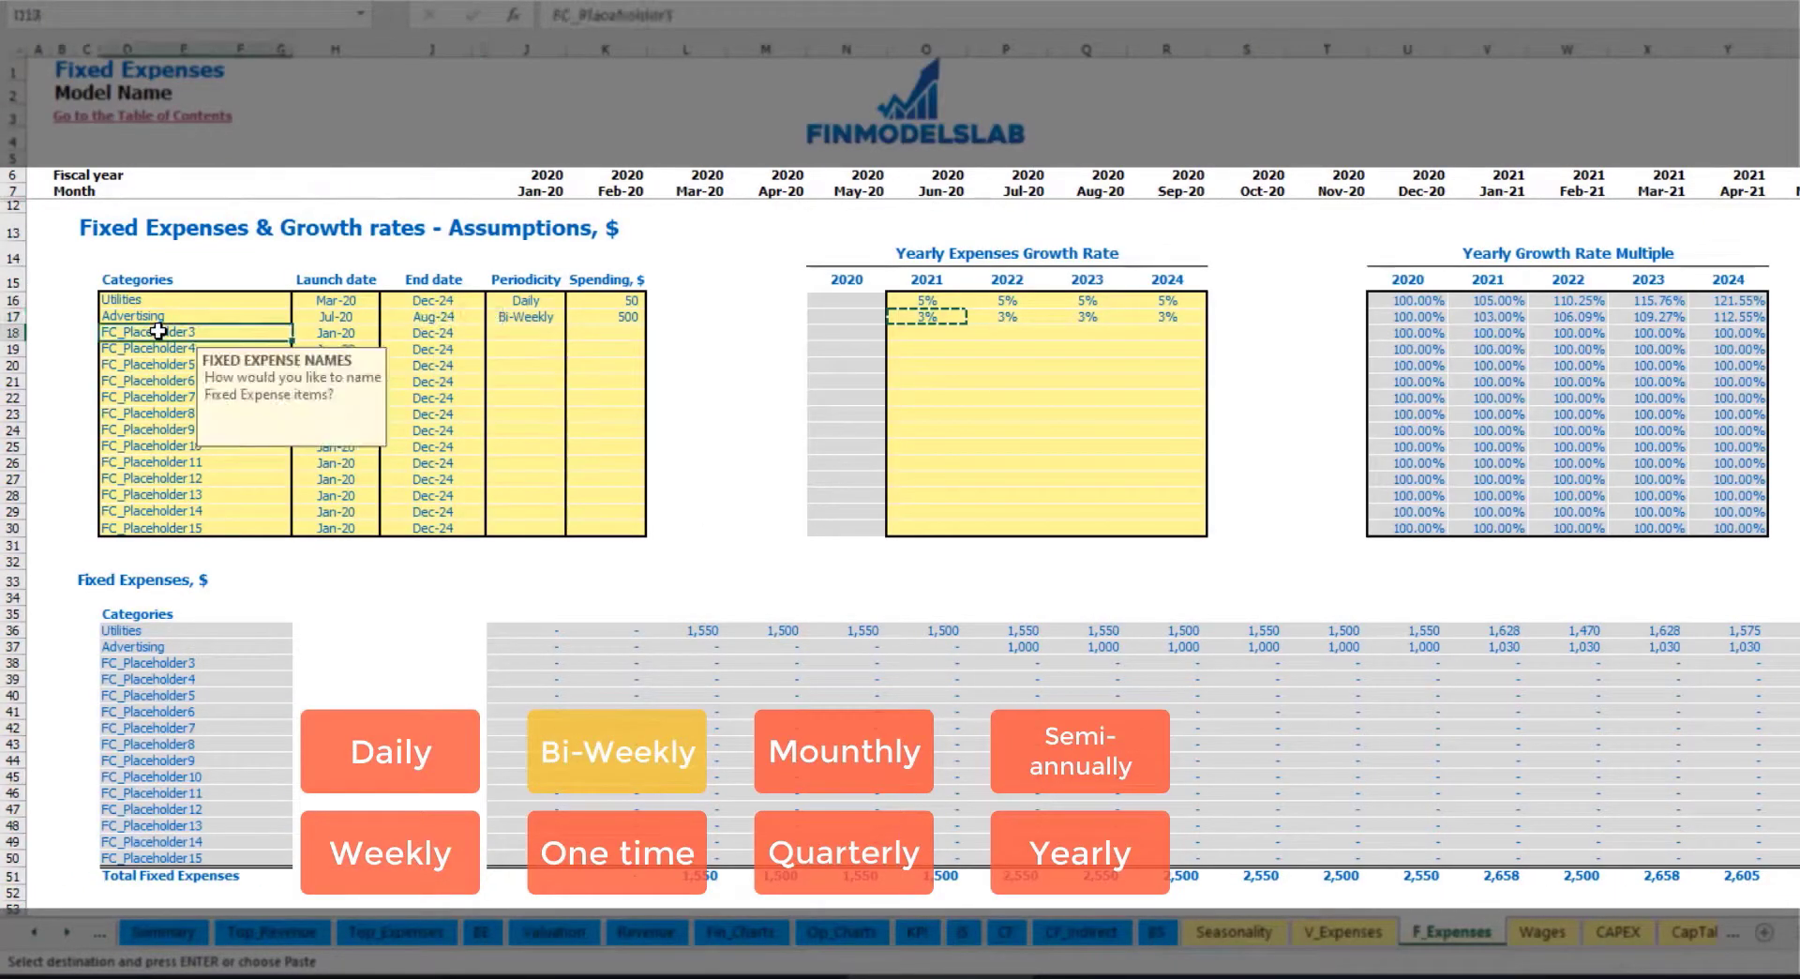
text(Se)
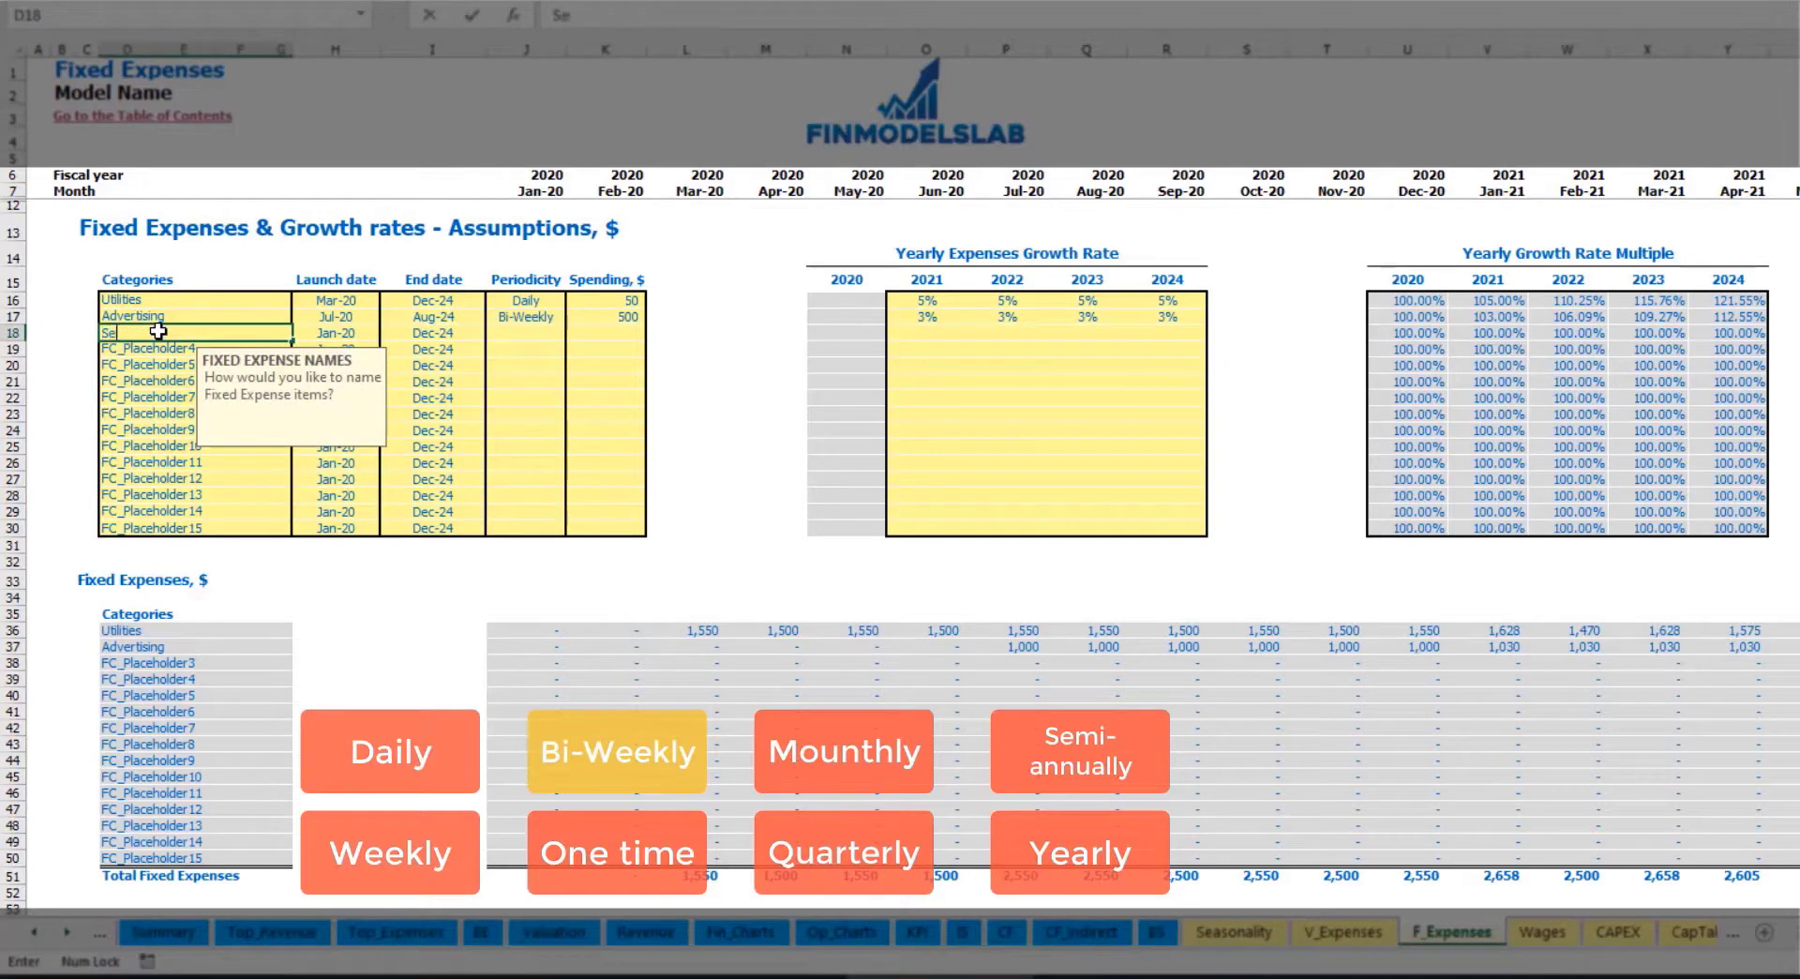
text(Office Setup)
key(Return)
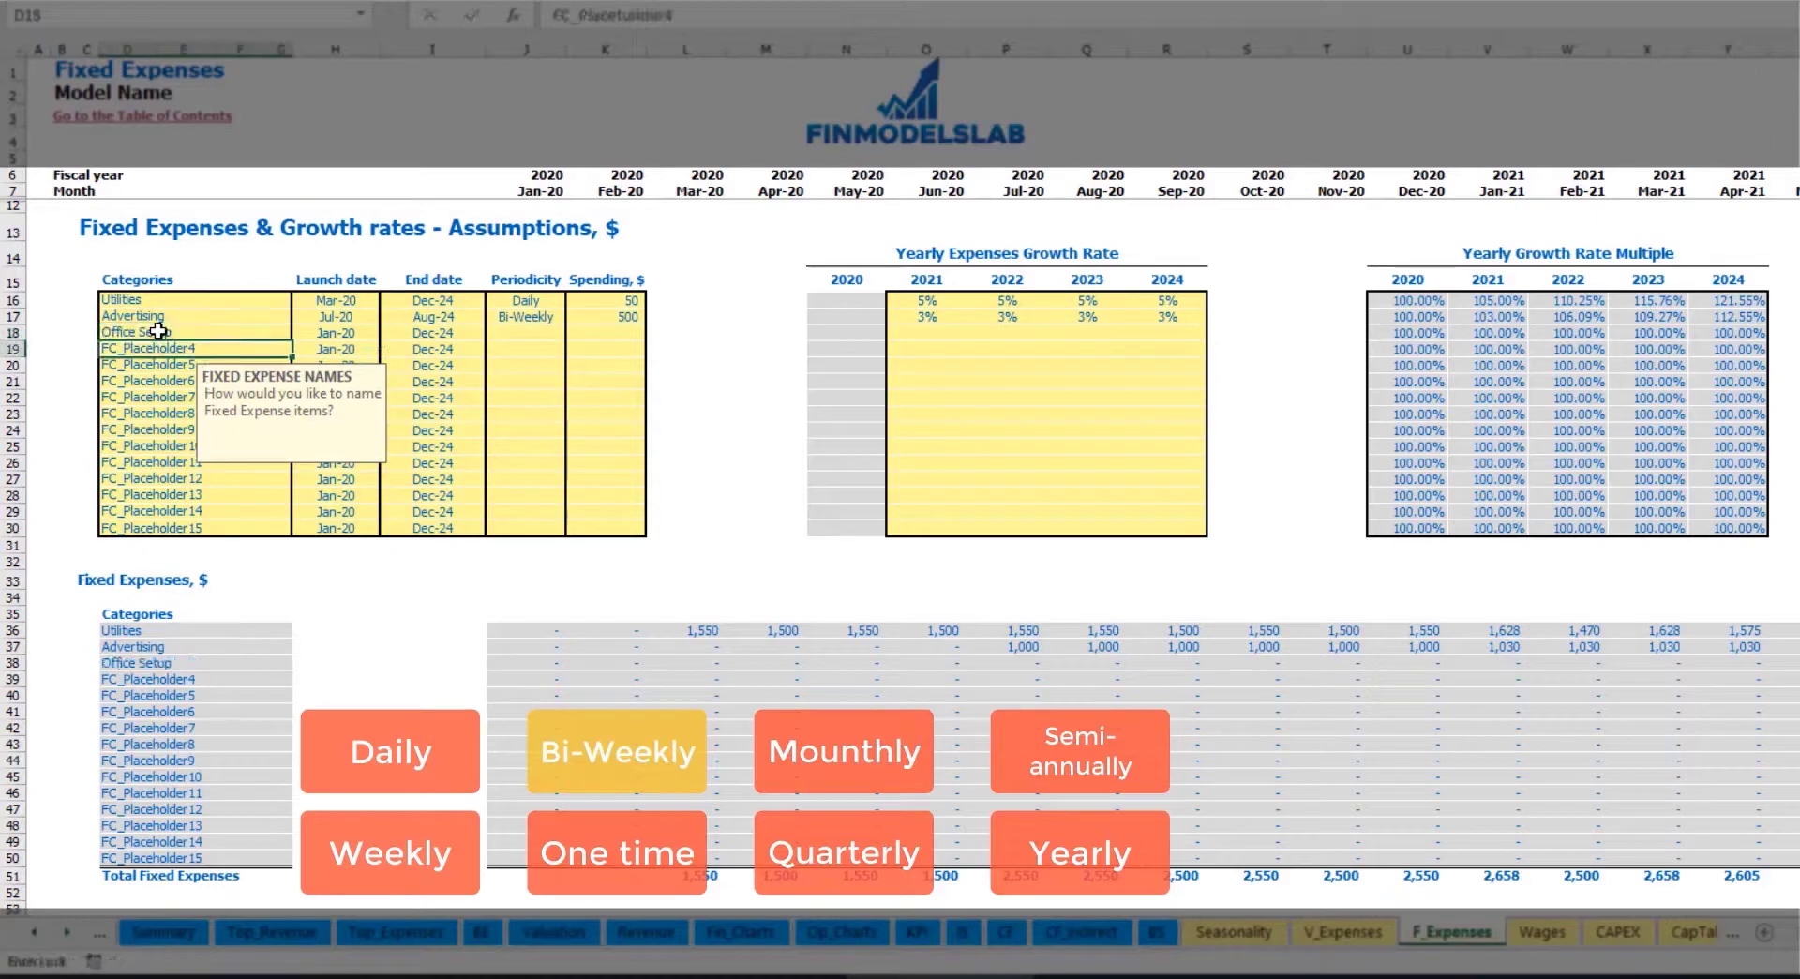
Set the Office Setup periodicity to One time and its launch date to Feb-20.
click(527, 334)
click(573, 334)
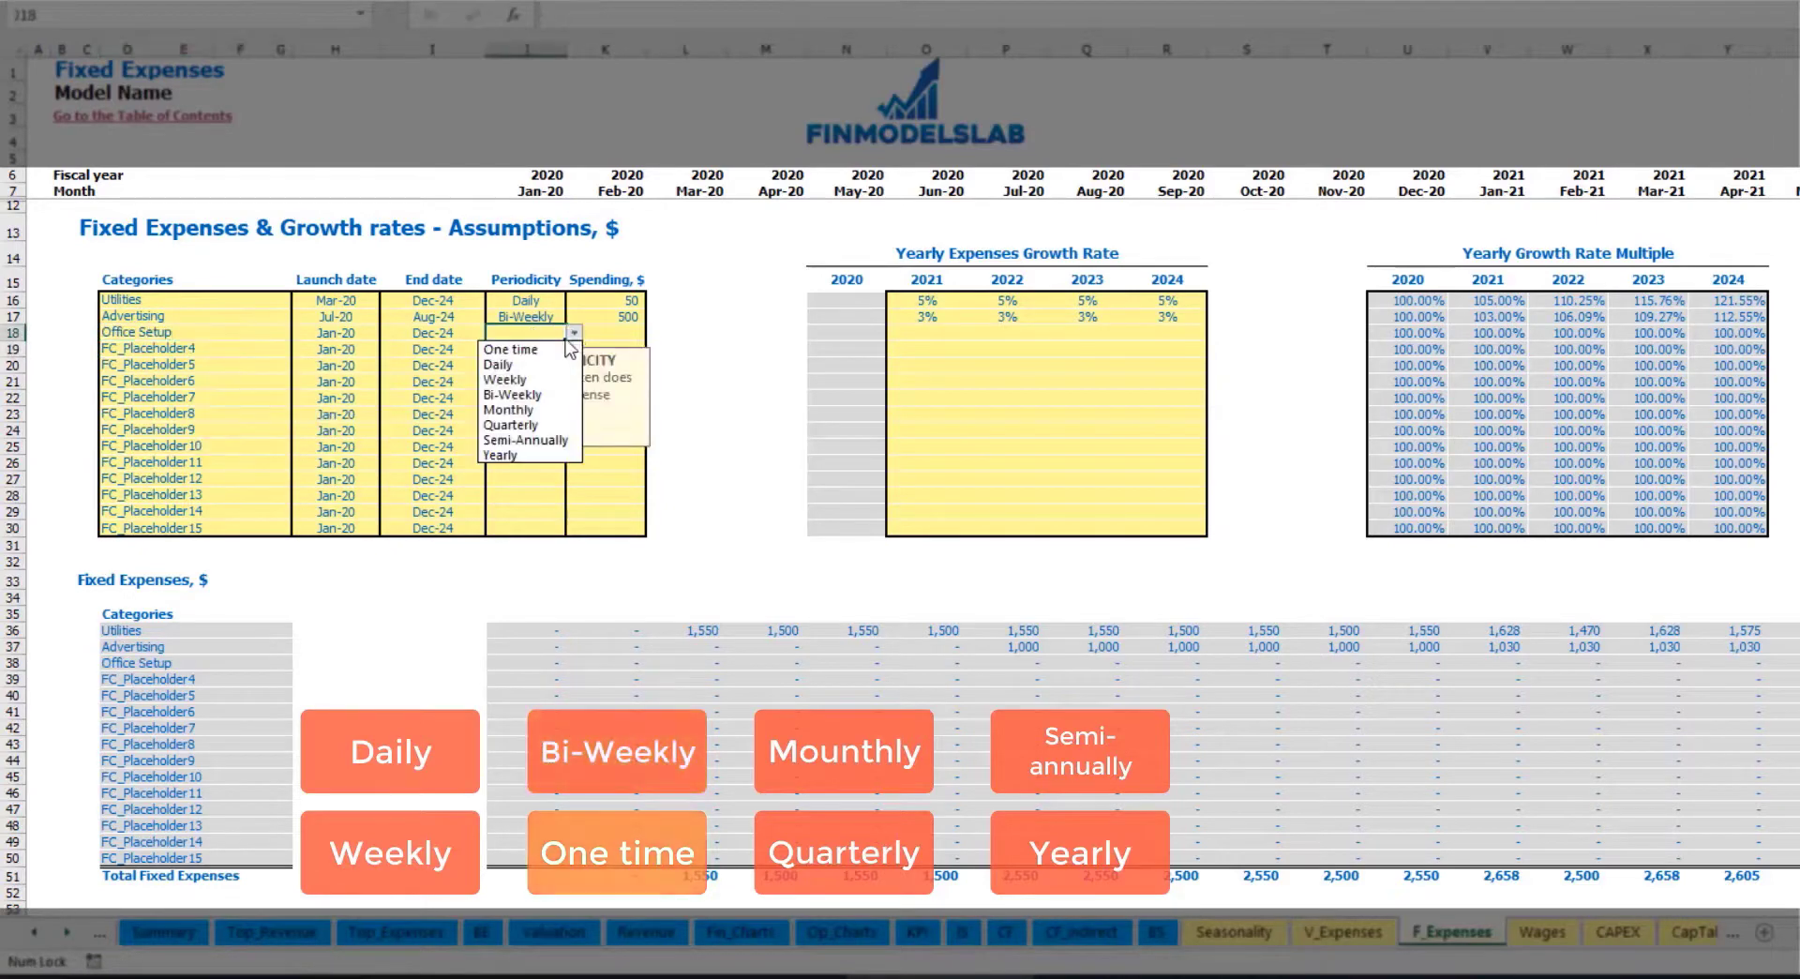
click(510, 348)
click(362, 332)
click(387, 333)
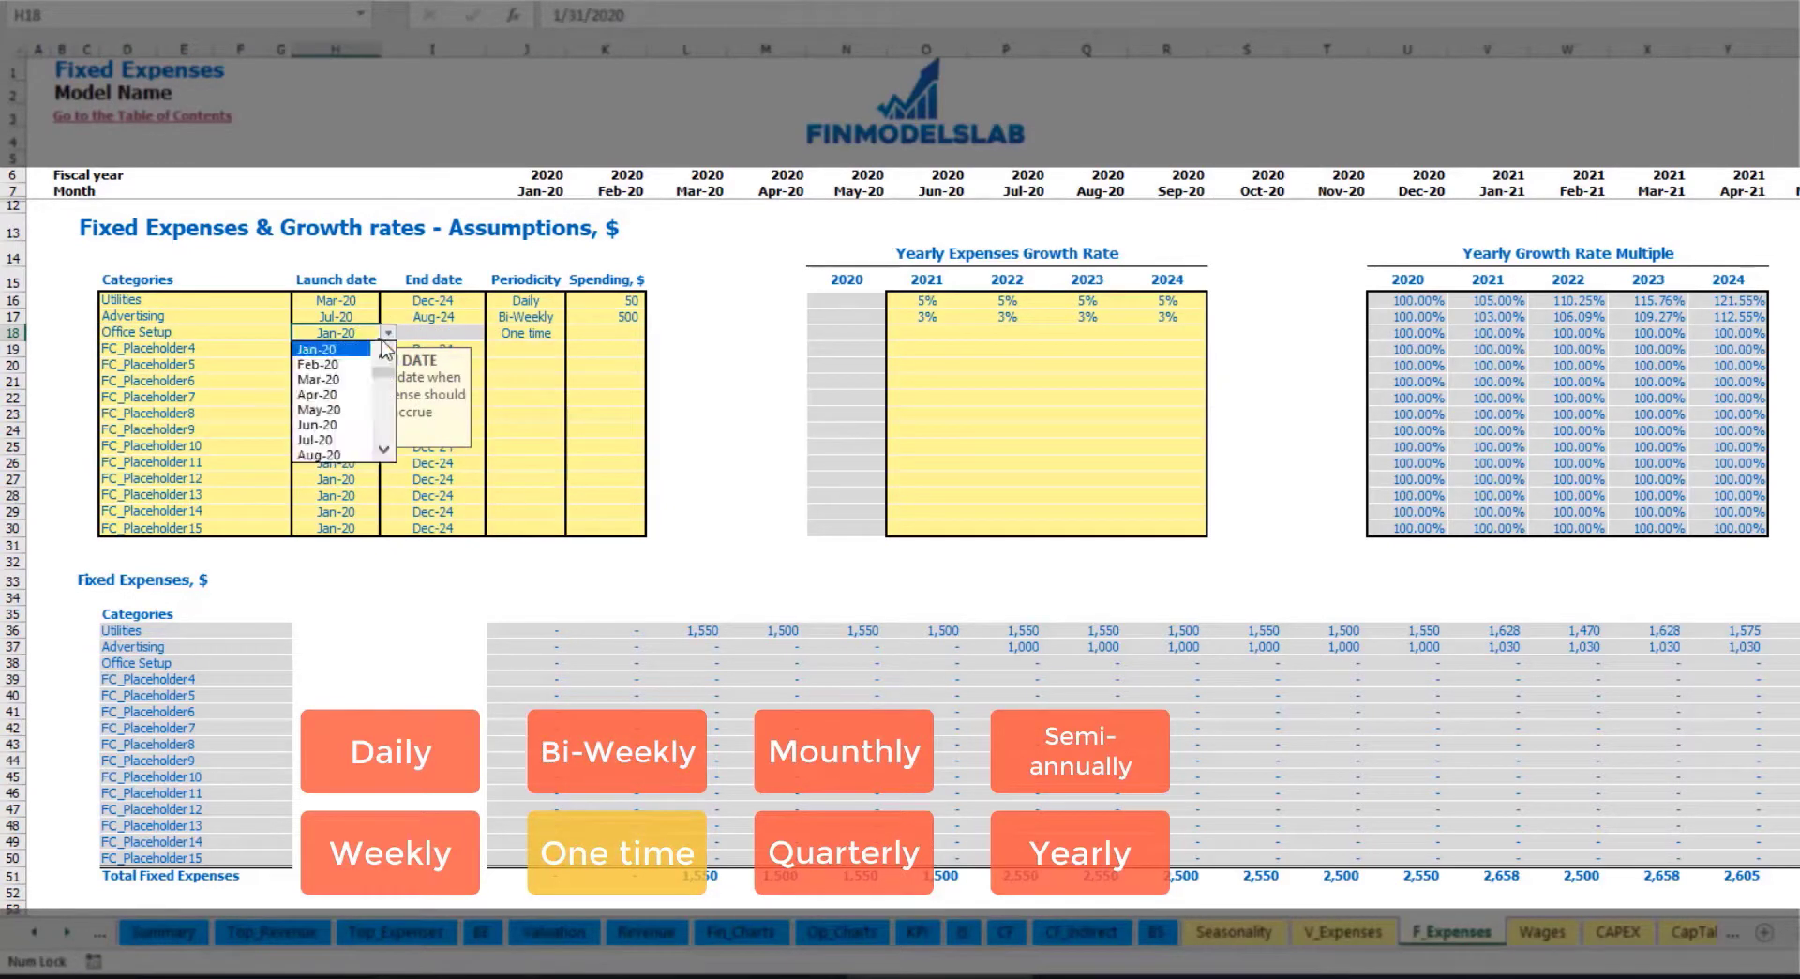
click(327, 365)
Enter 5,000 as the Office Setup spending and check its Feb-20 amount in the Fixed Expenses table.
click(591, 333)
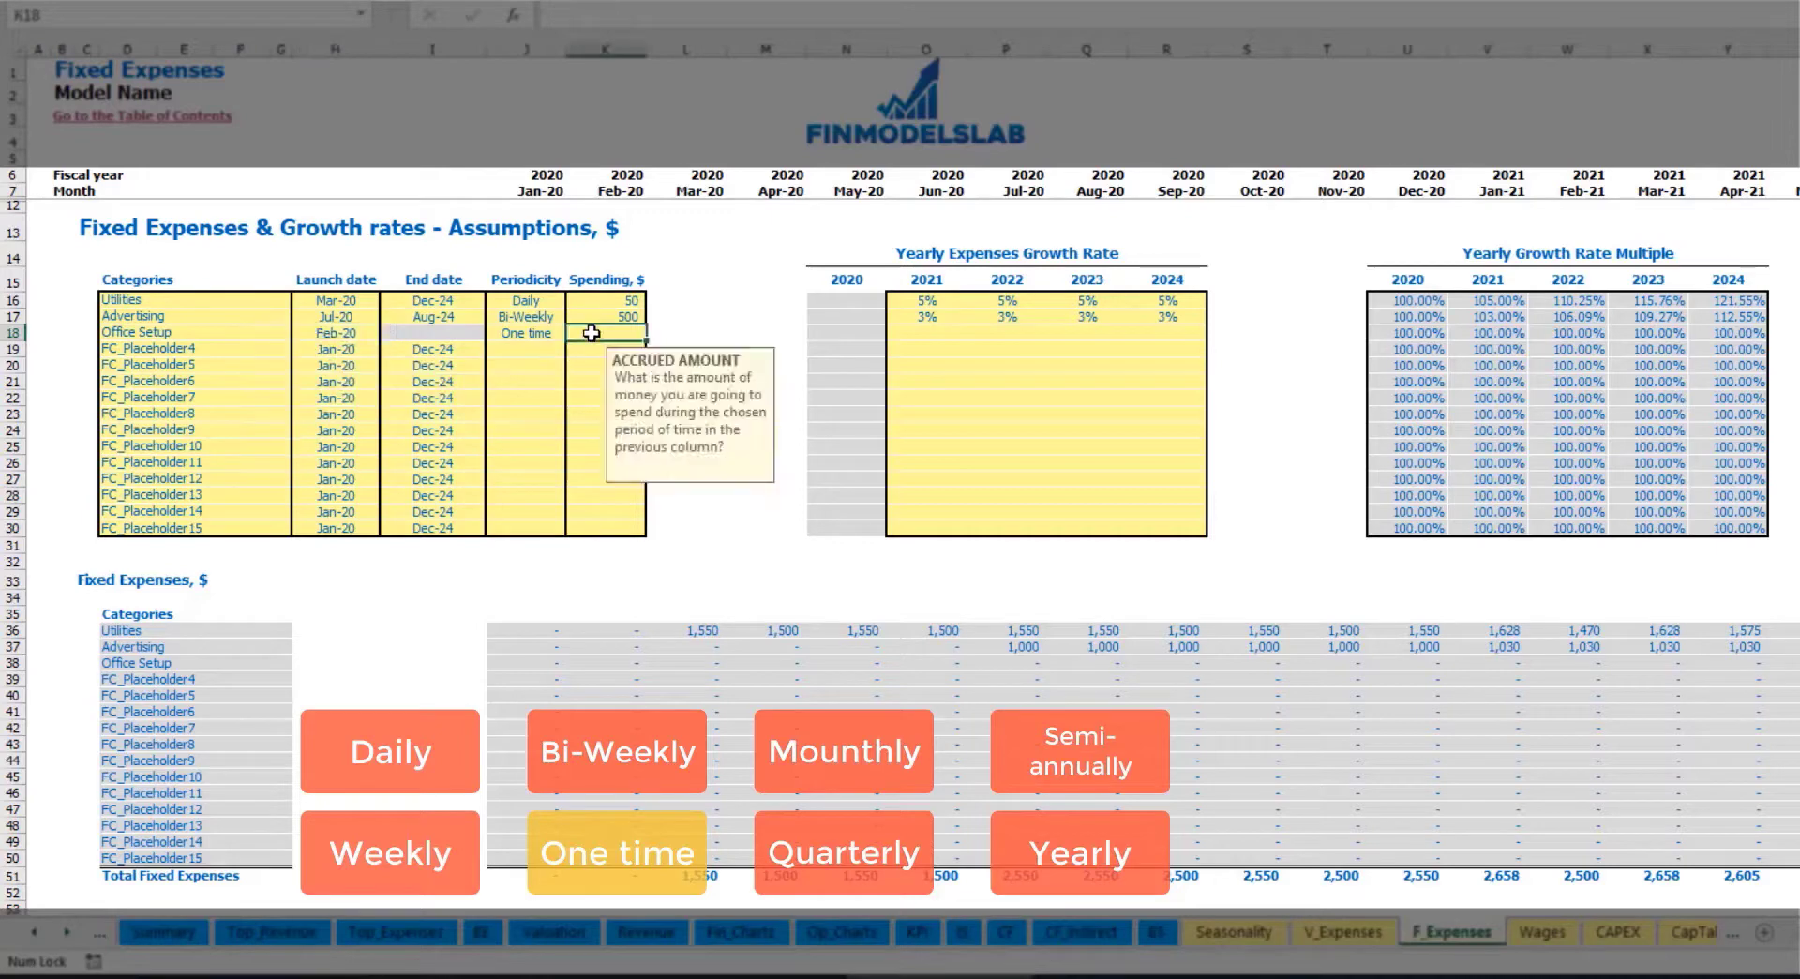
text(5000)
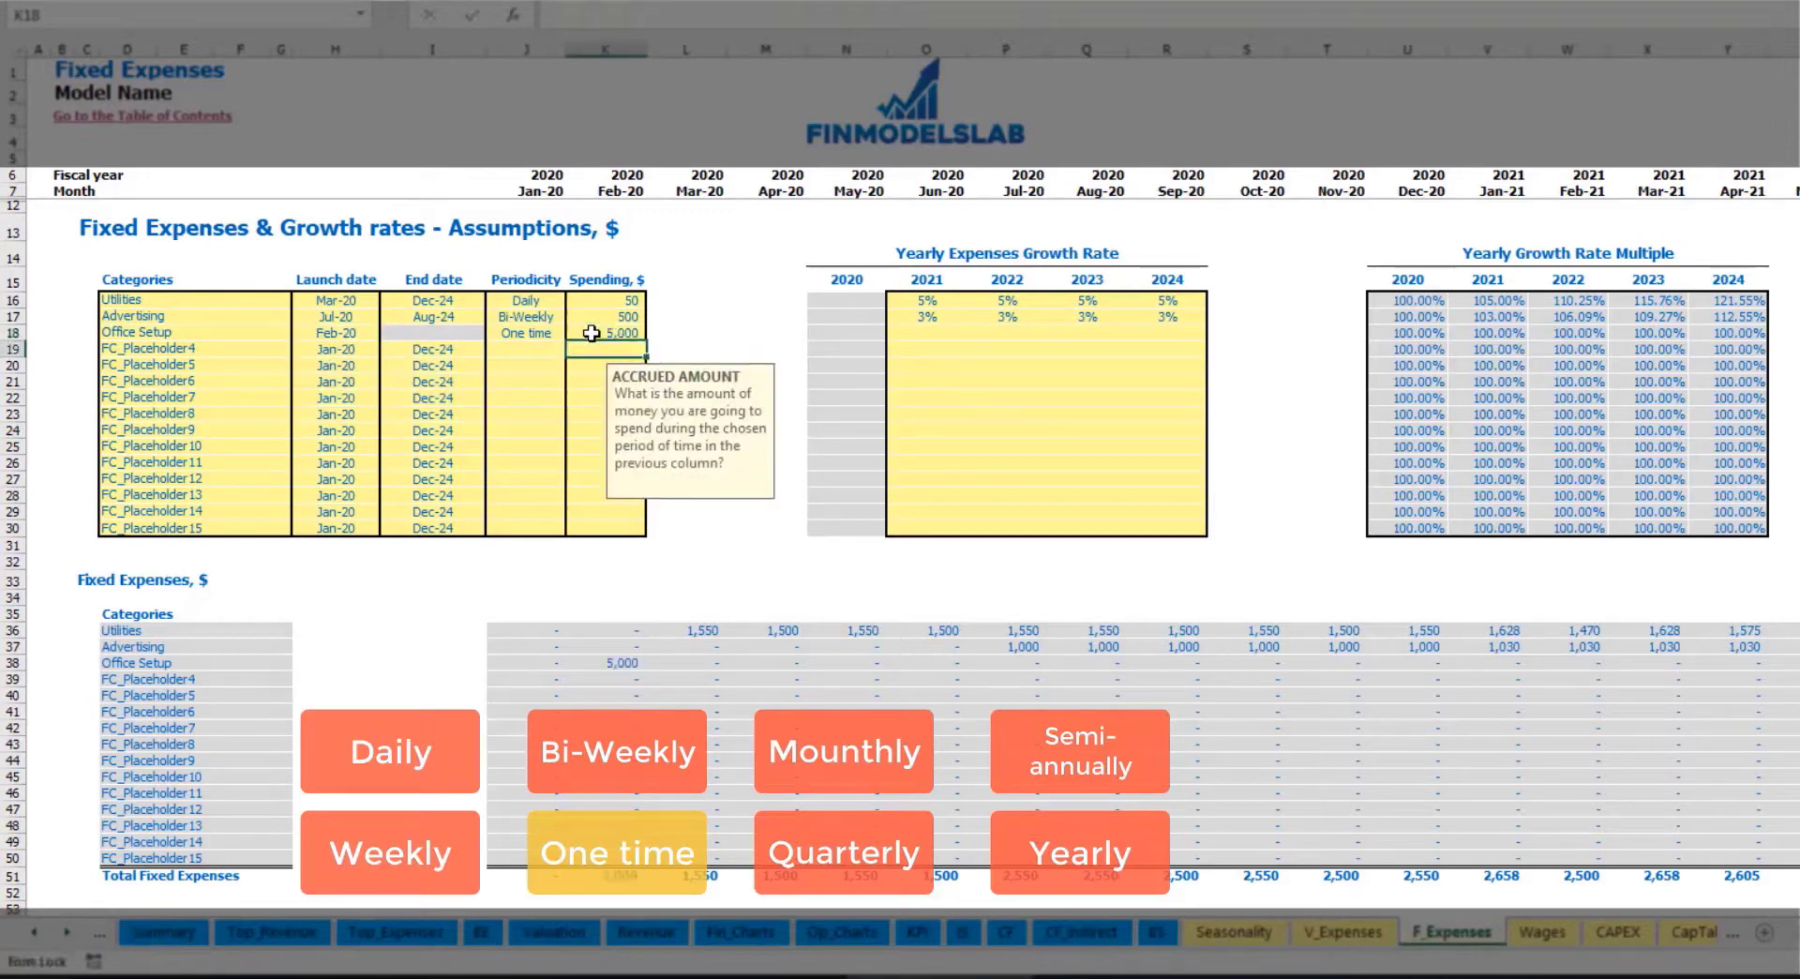
drag(927, 335, 1150, 341)
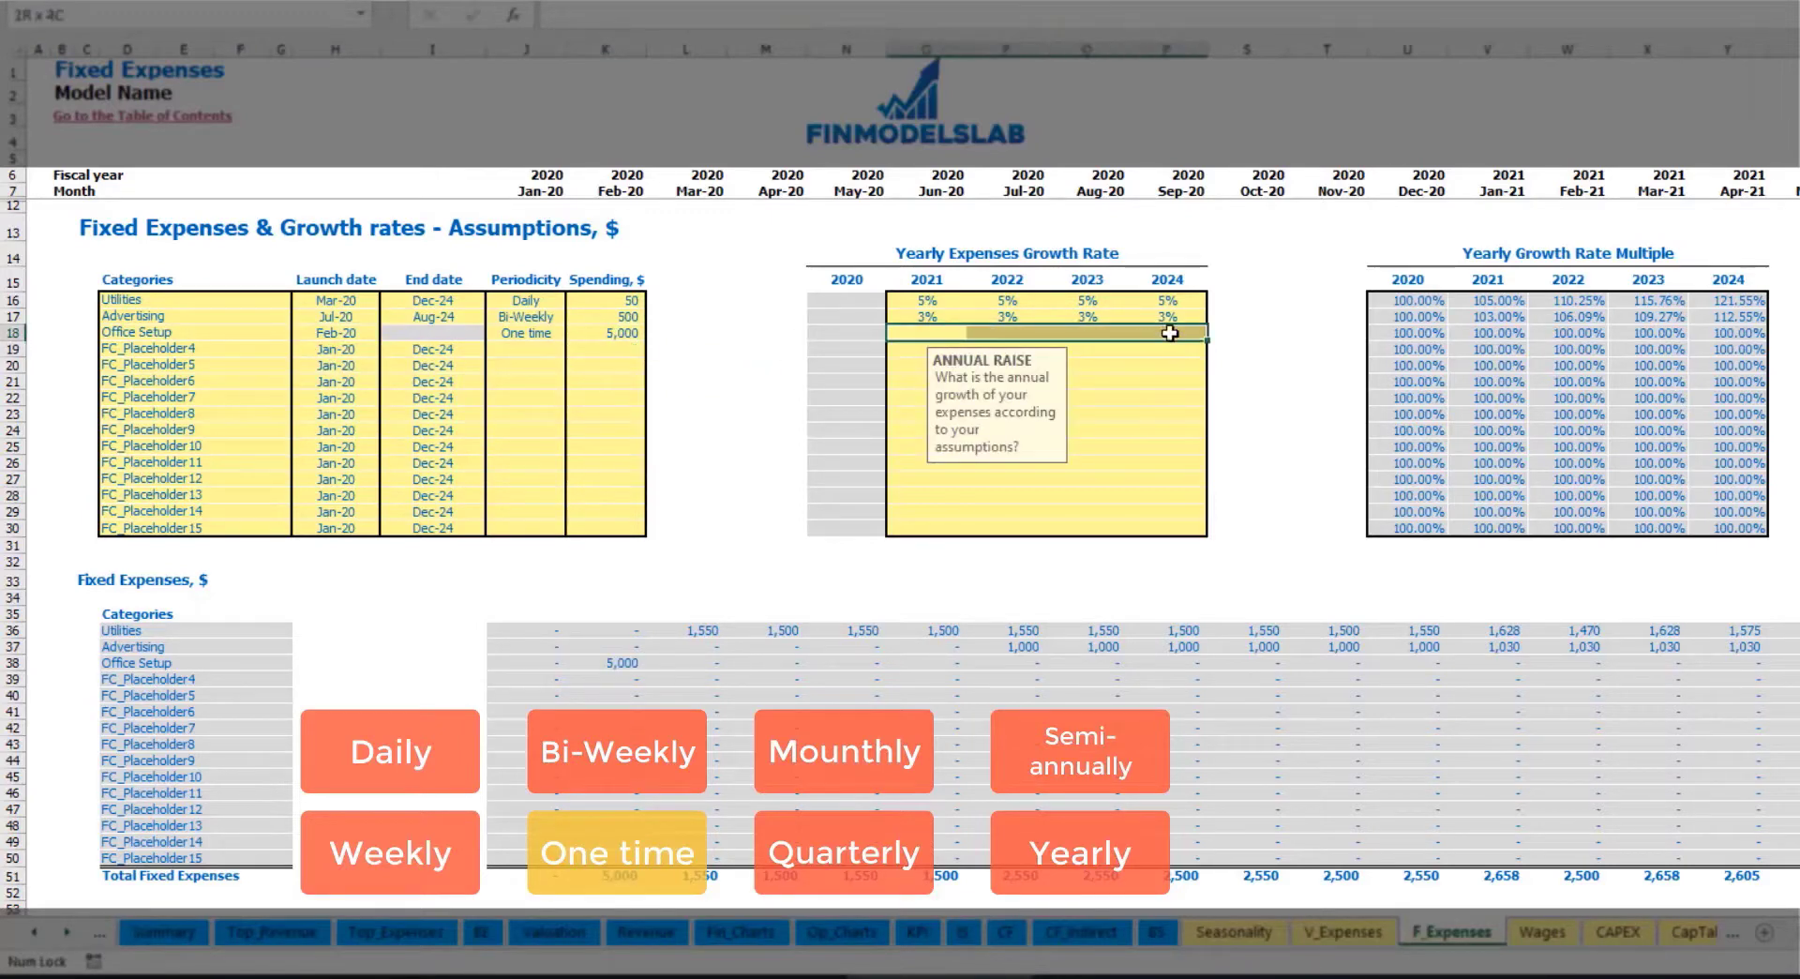
click(626, 662)
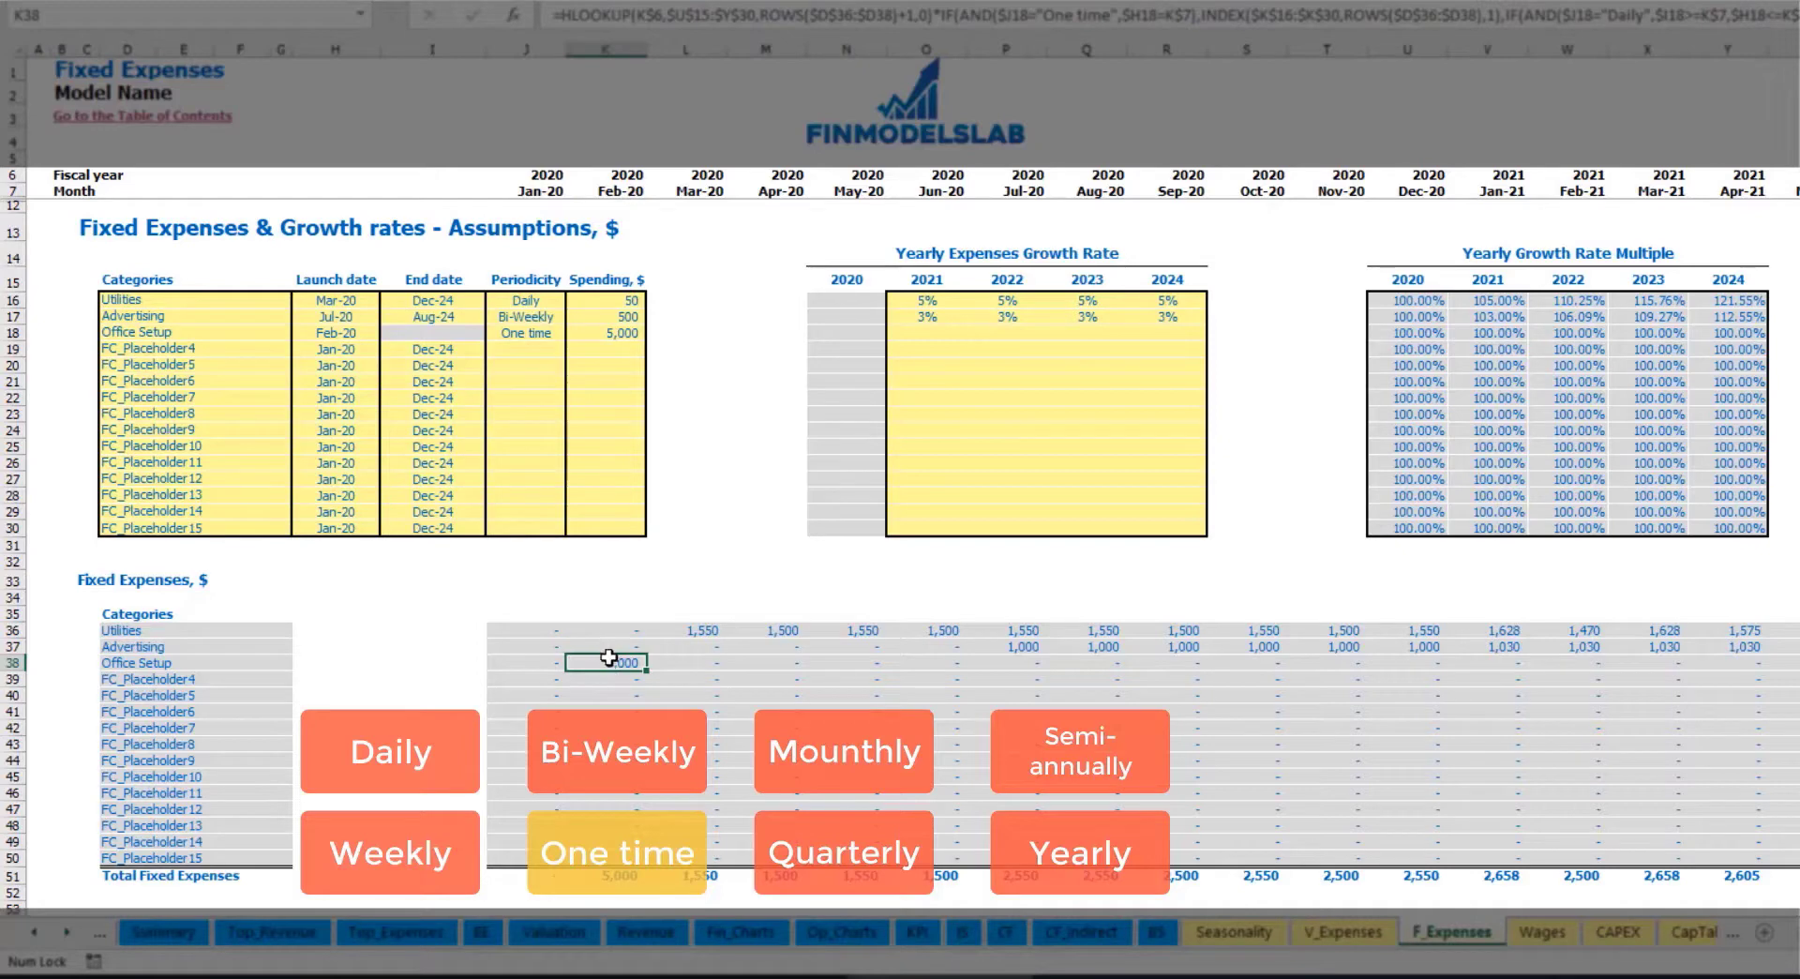
Rename the fourth fixed expense category, FC_Placeholder4, as Insurance.
click(248, 351)
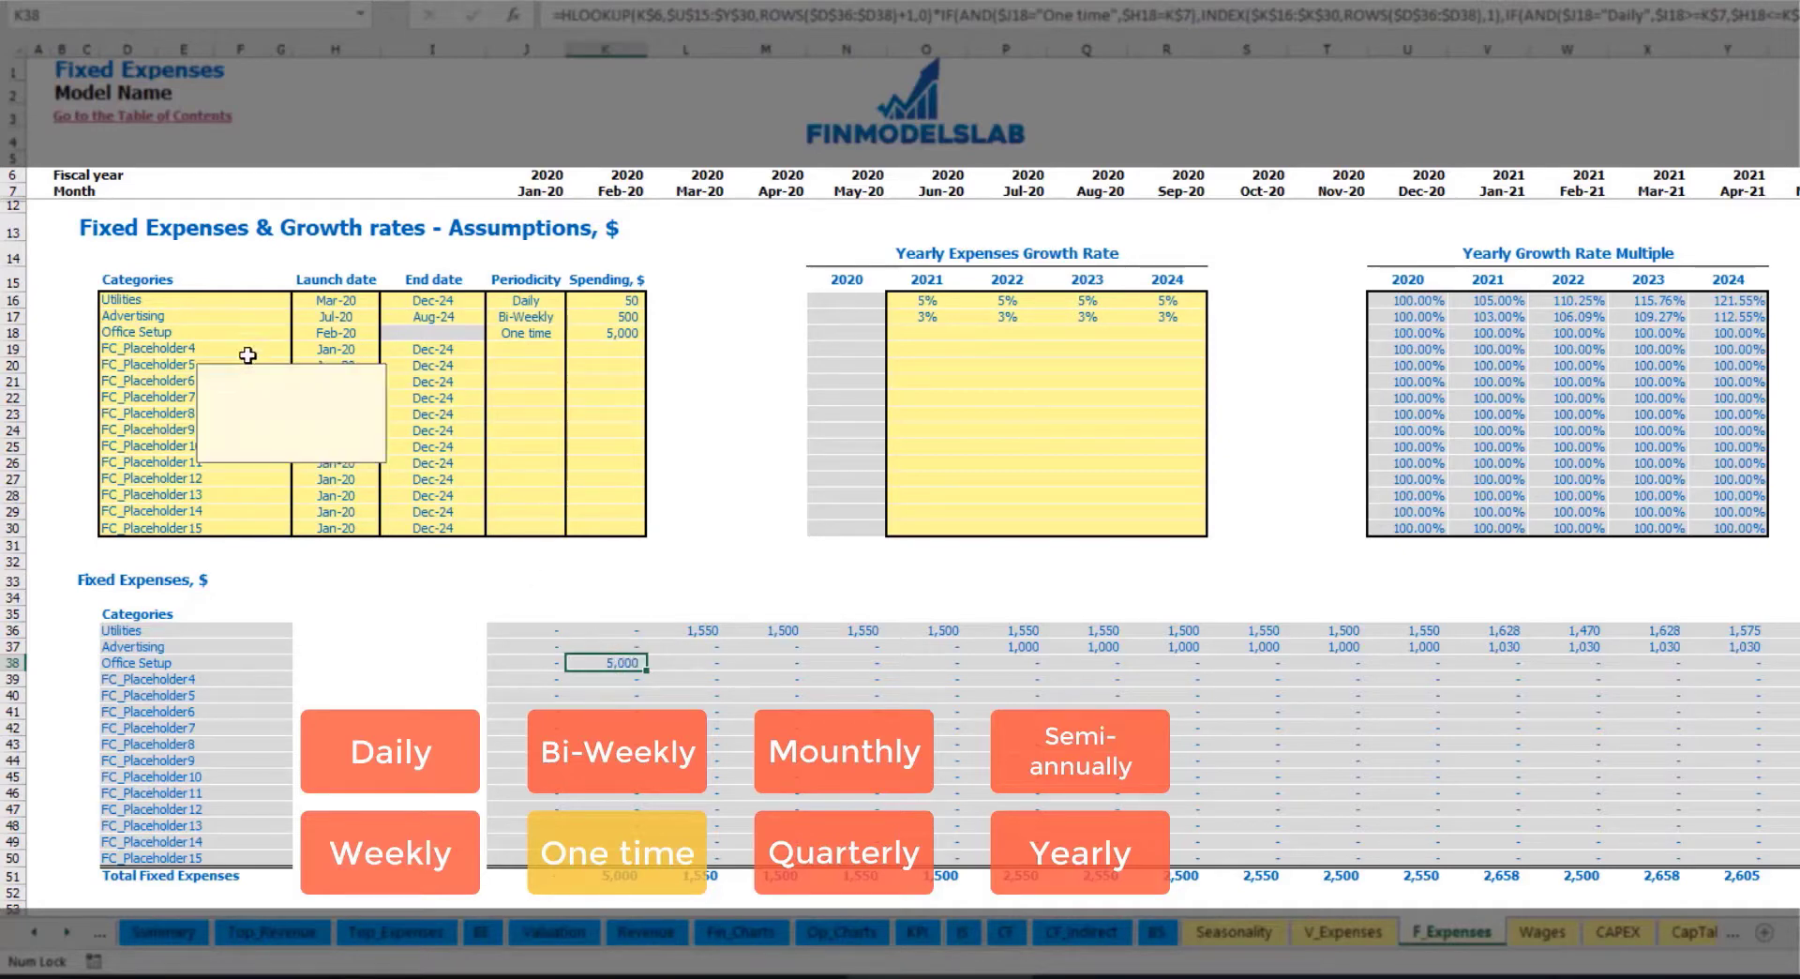
text(Insurance)
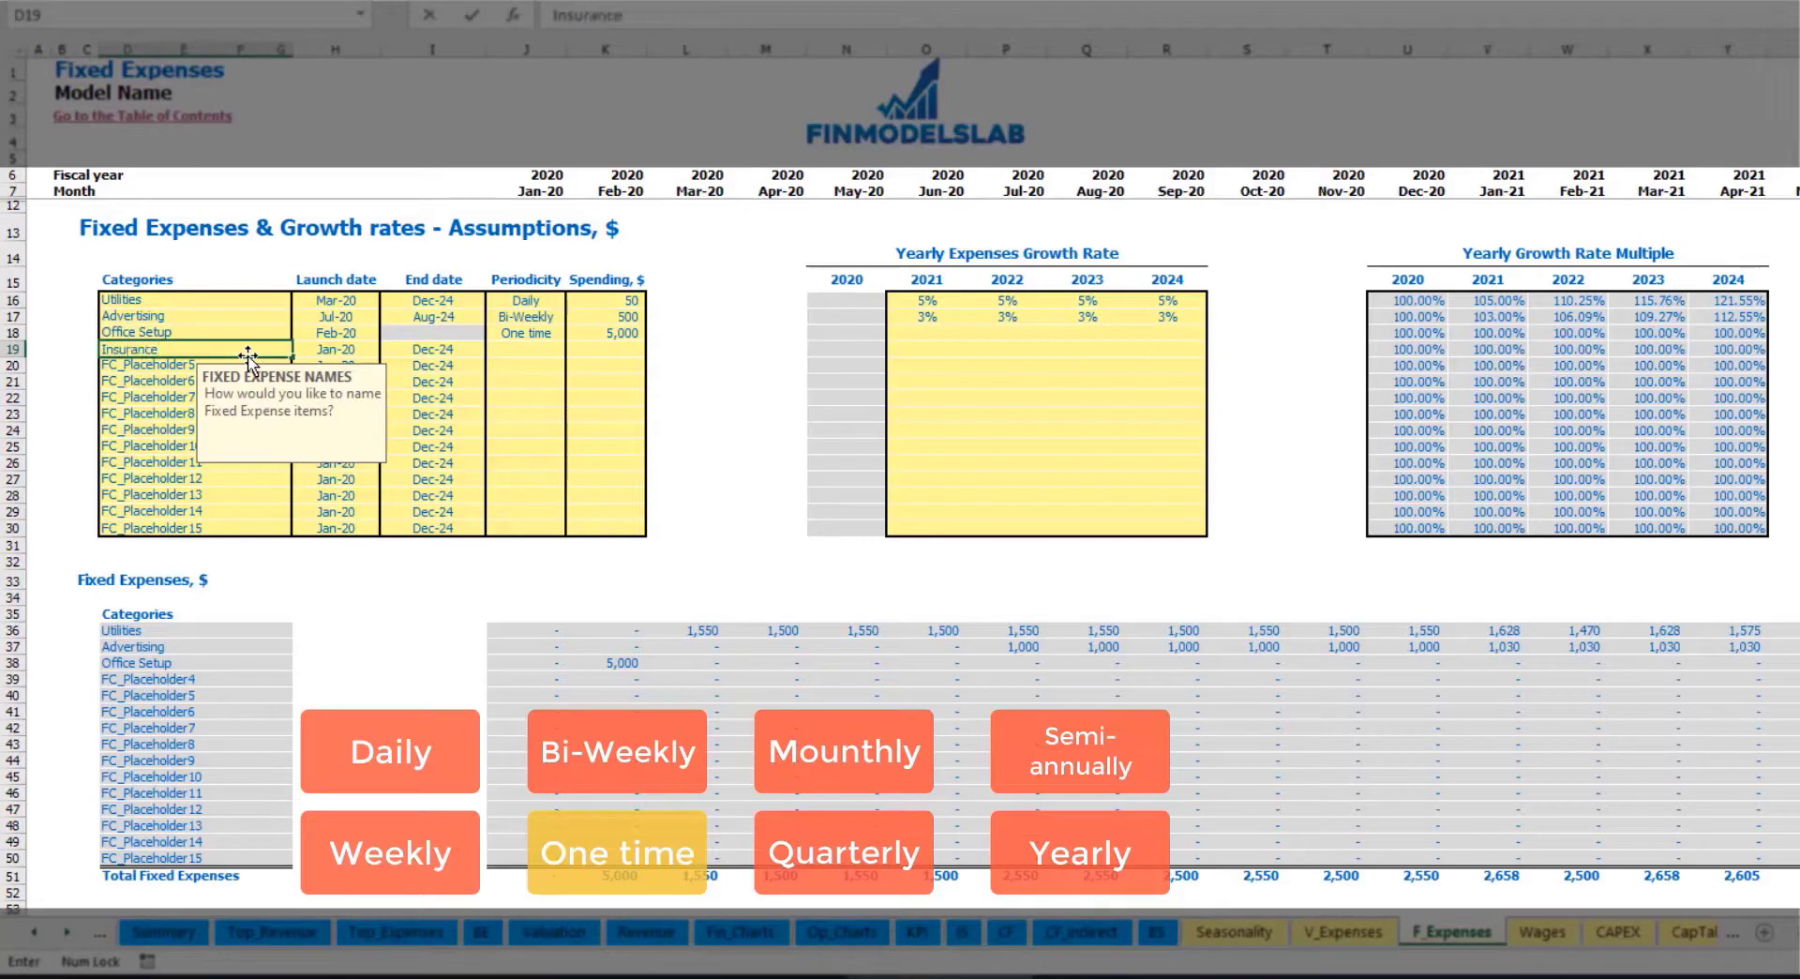
key(Return)
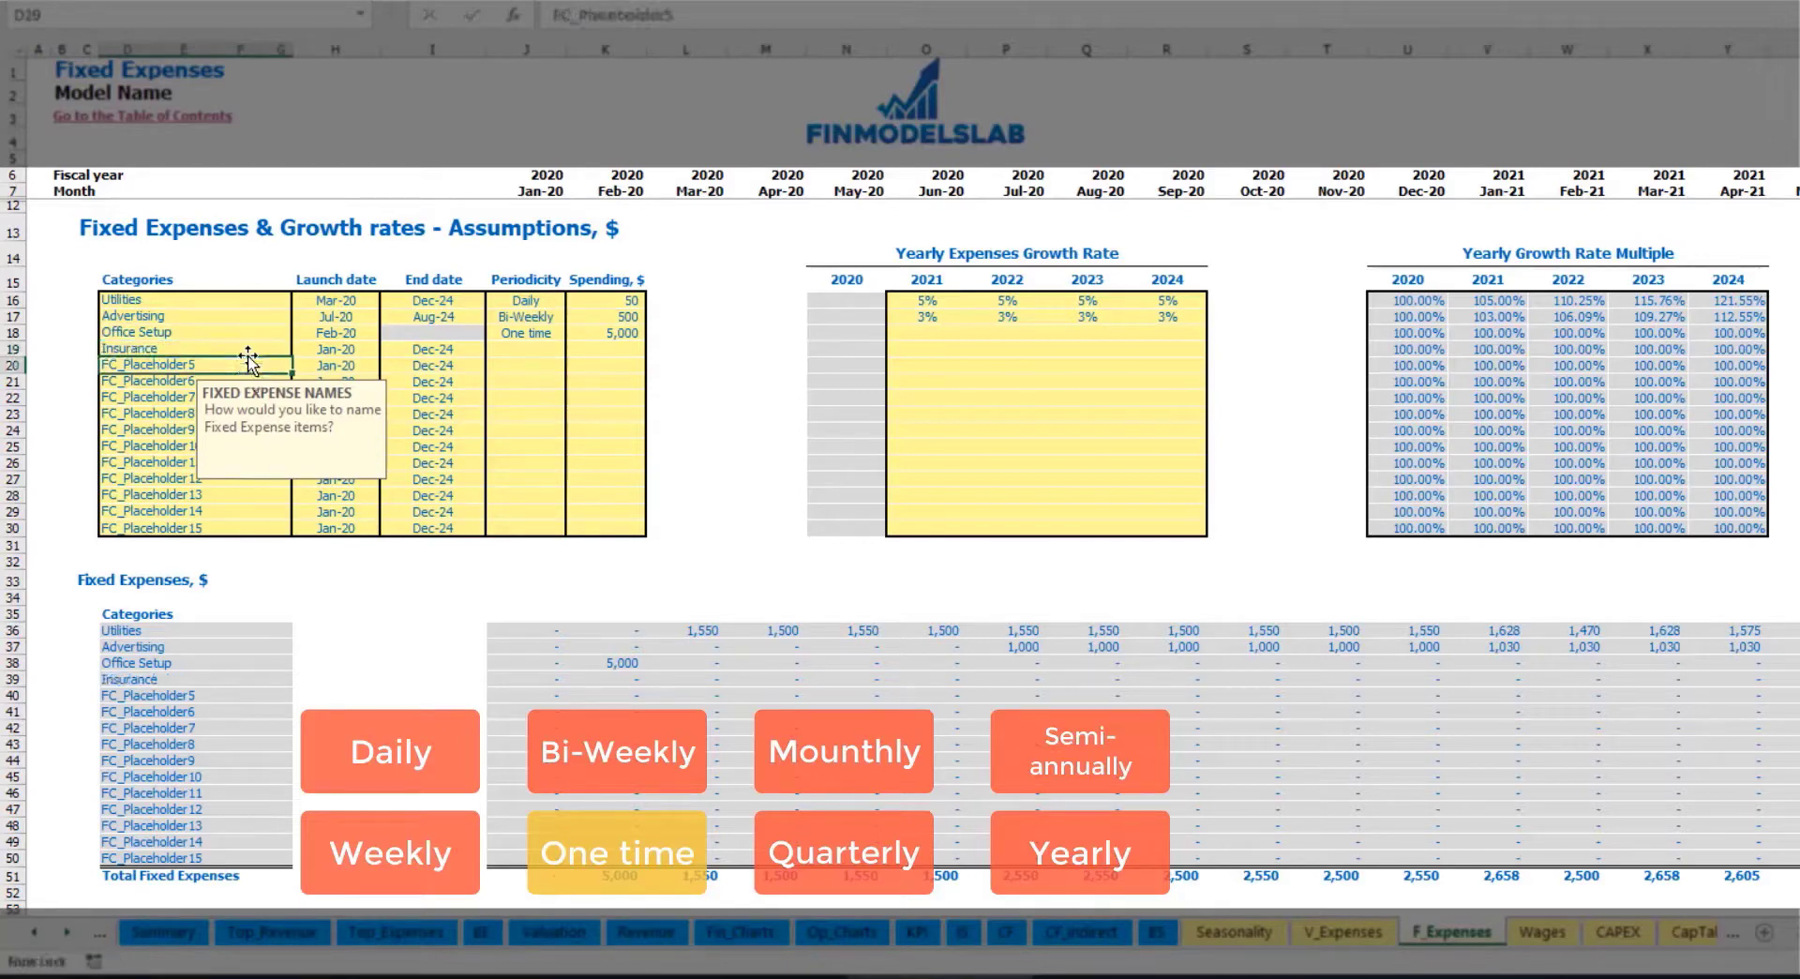
Set the Insurance periodicity to Monthly and its spending to 1,000.
click(337, 351)
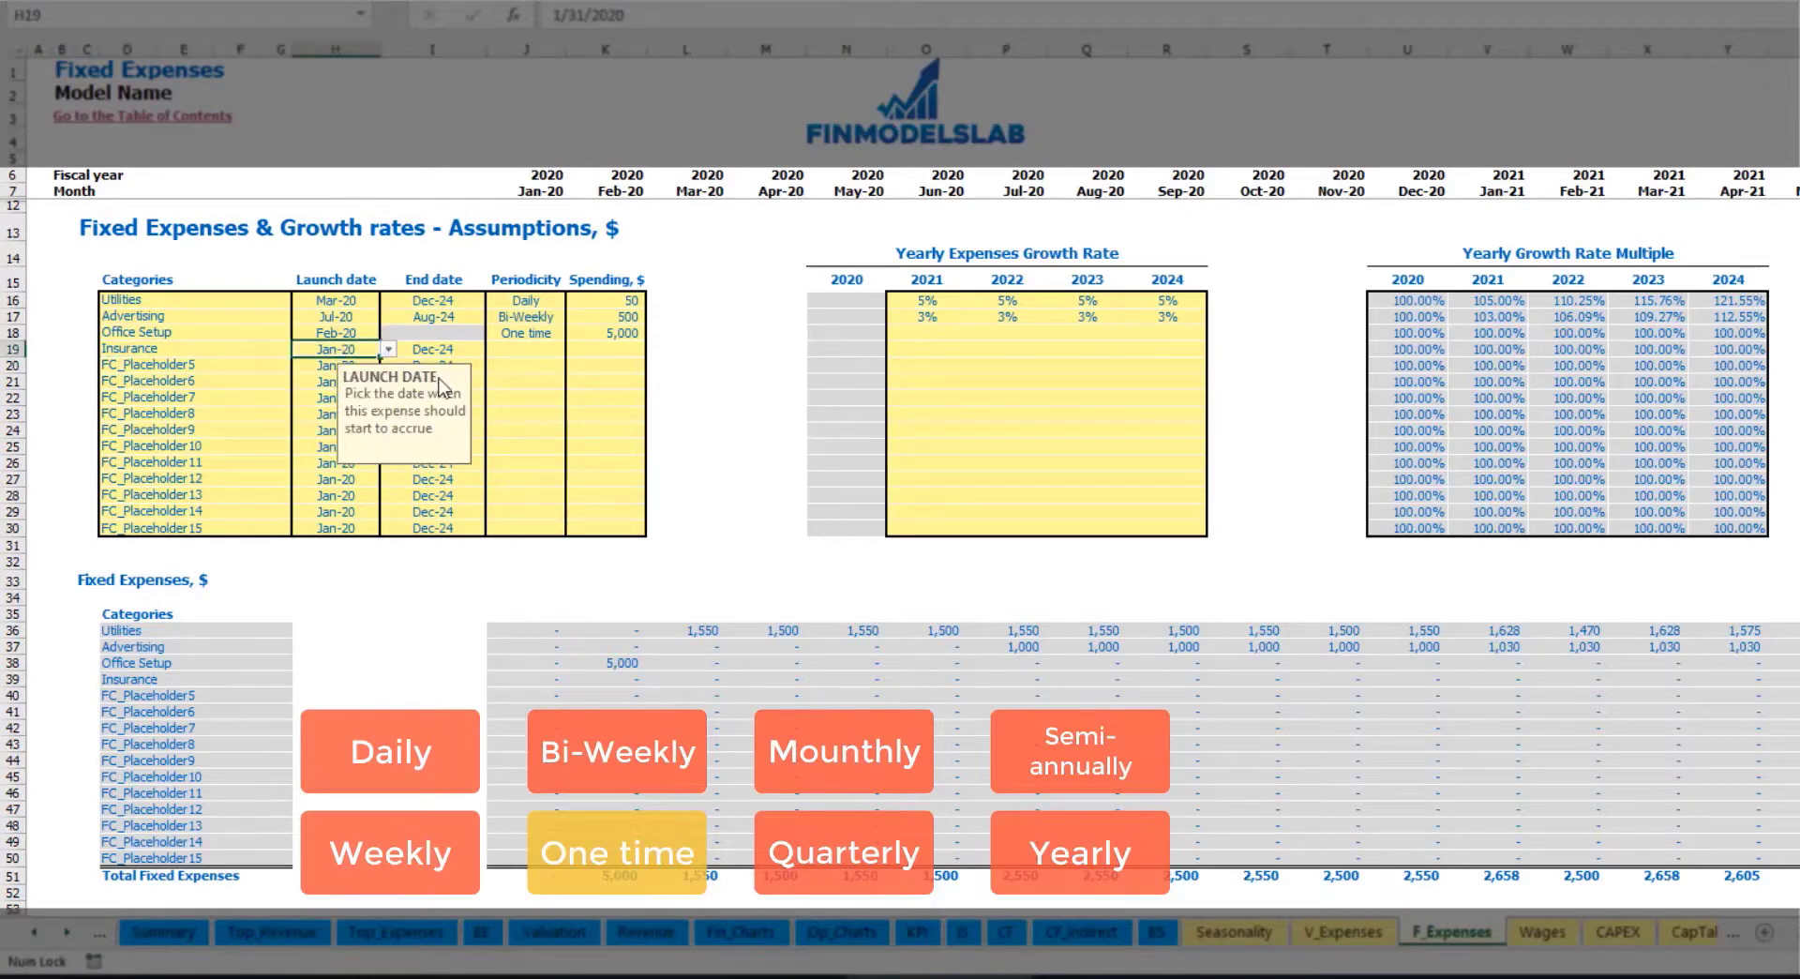
click(457, 355)
click(543, 351)
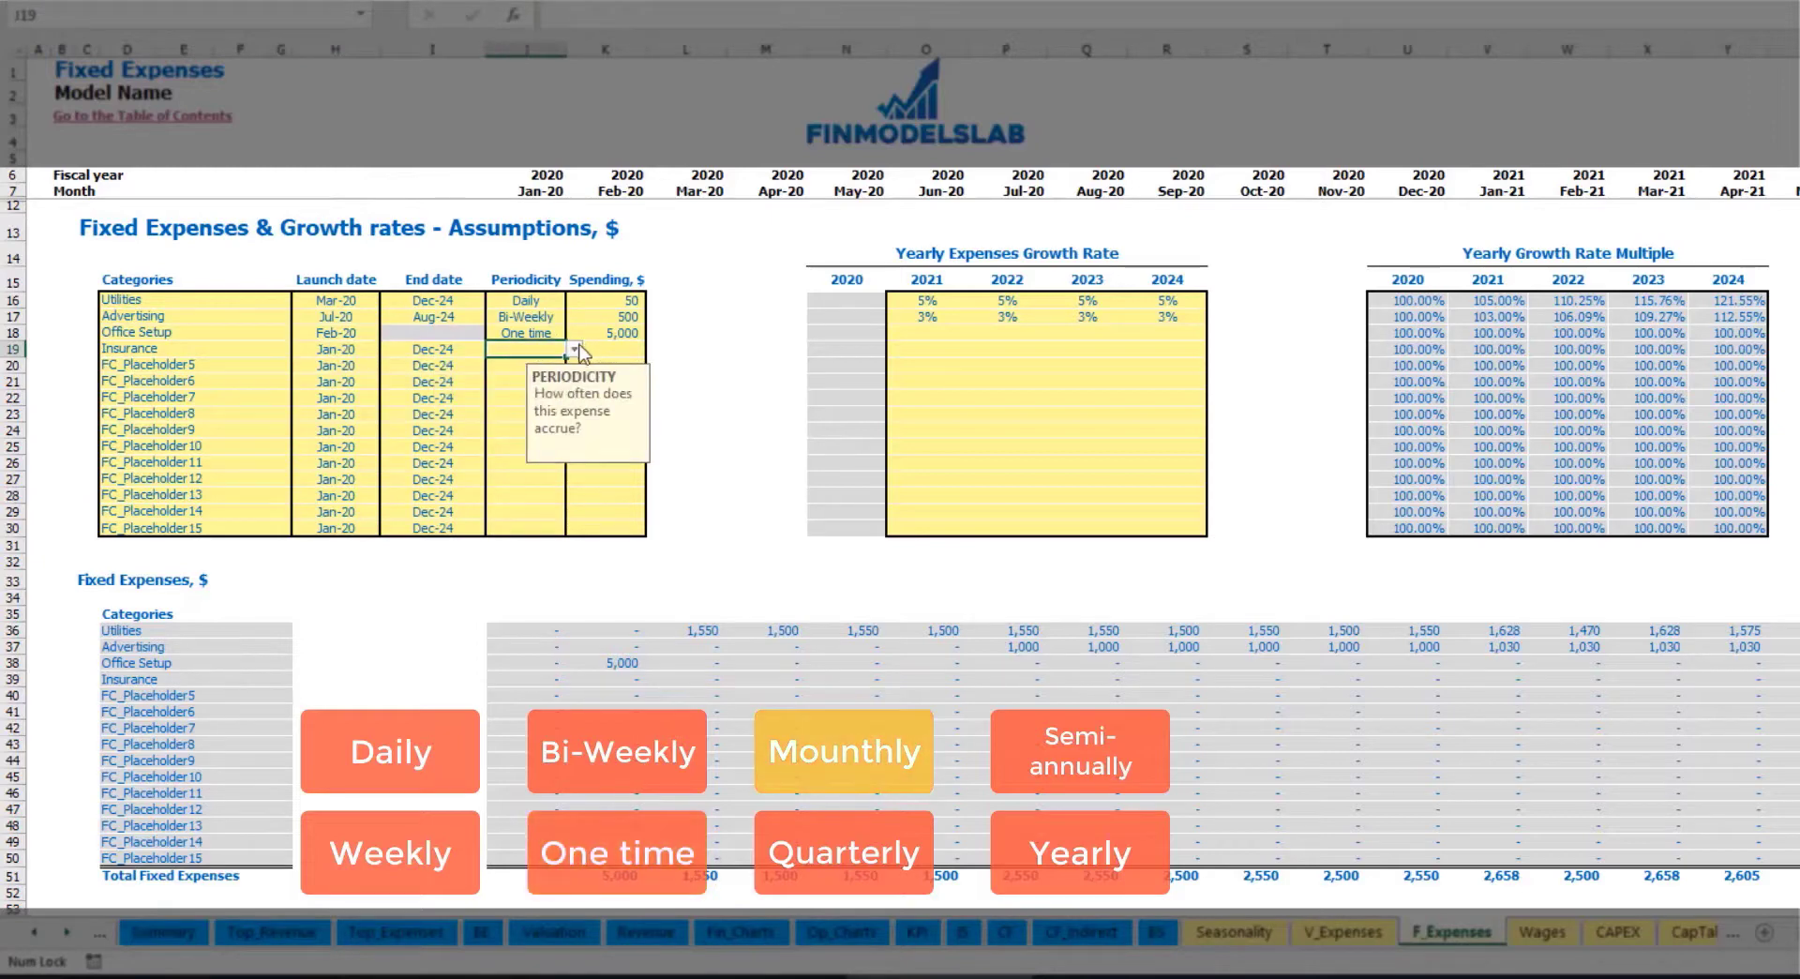
click(573, 350)
click(511, 427)
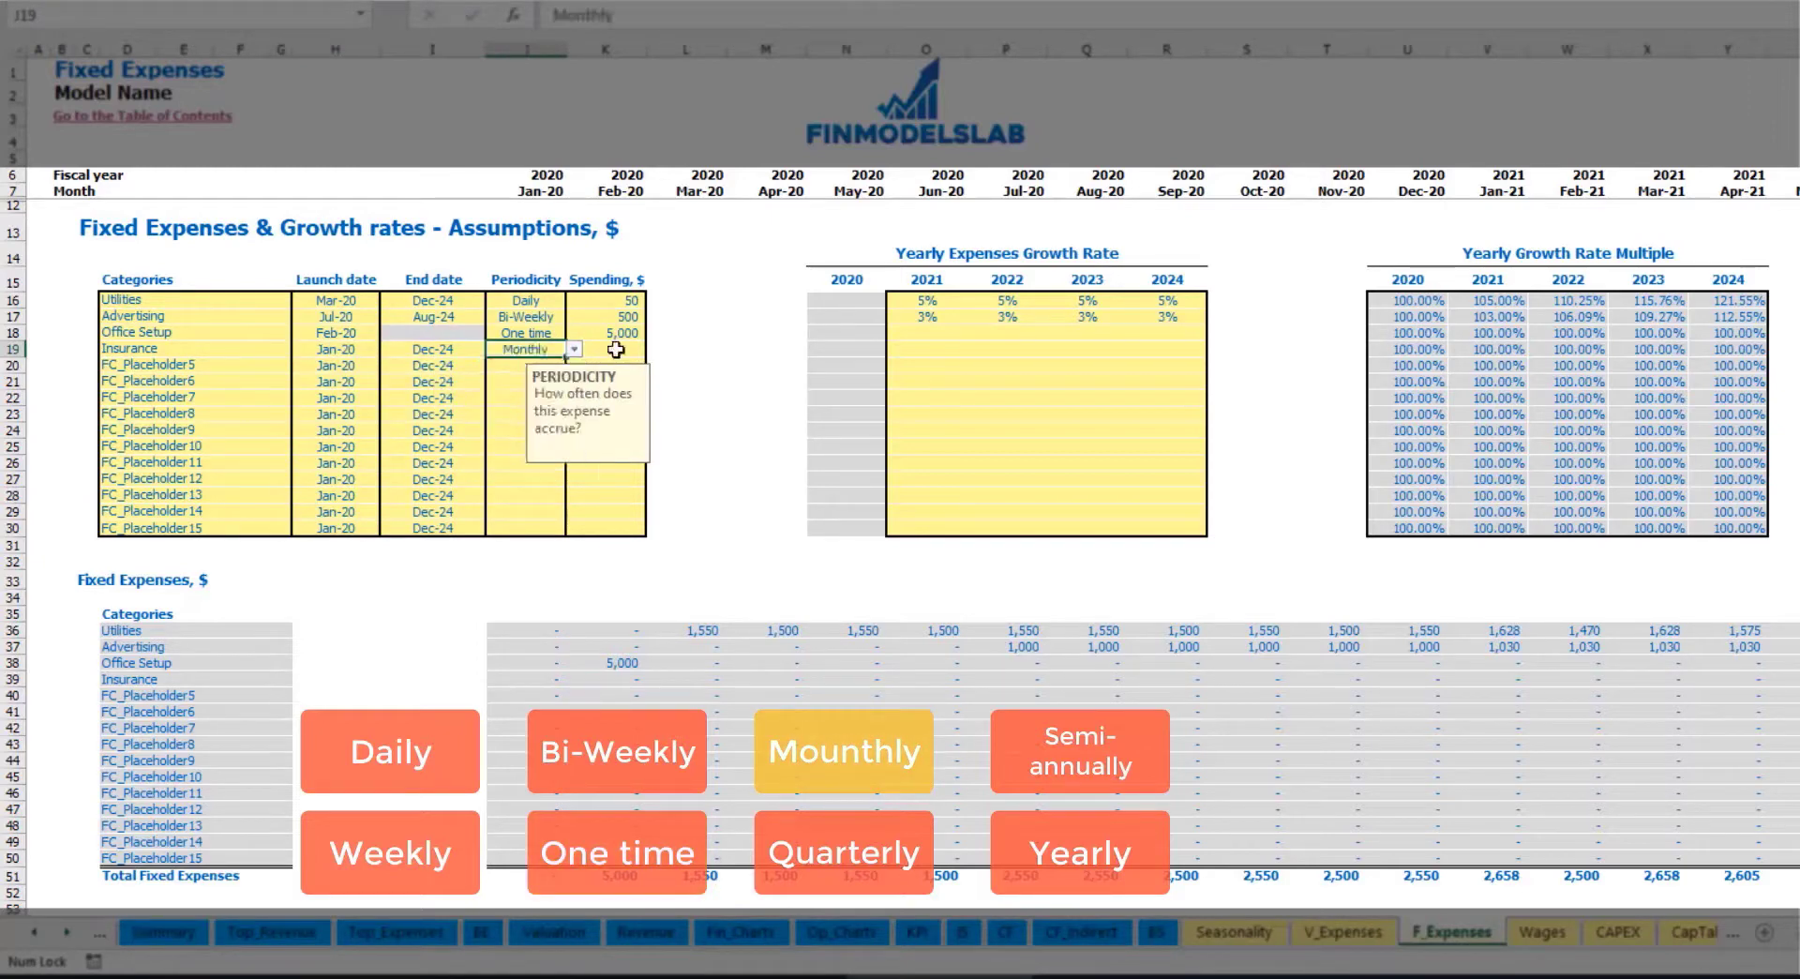
click(617, 349)
text(1000)
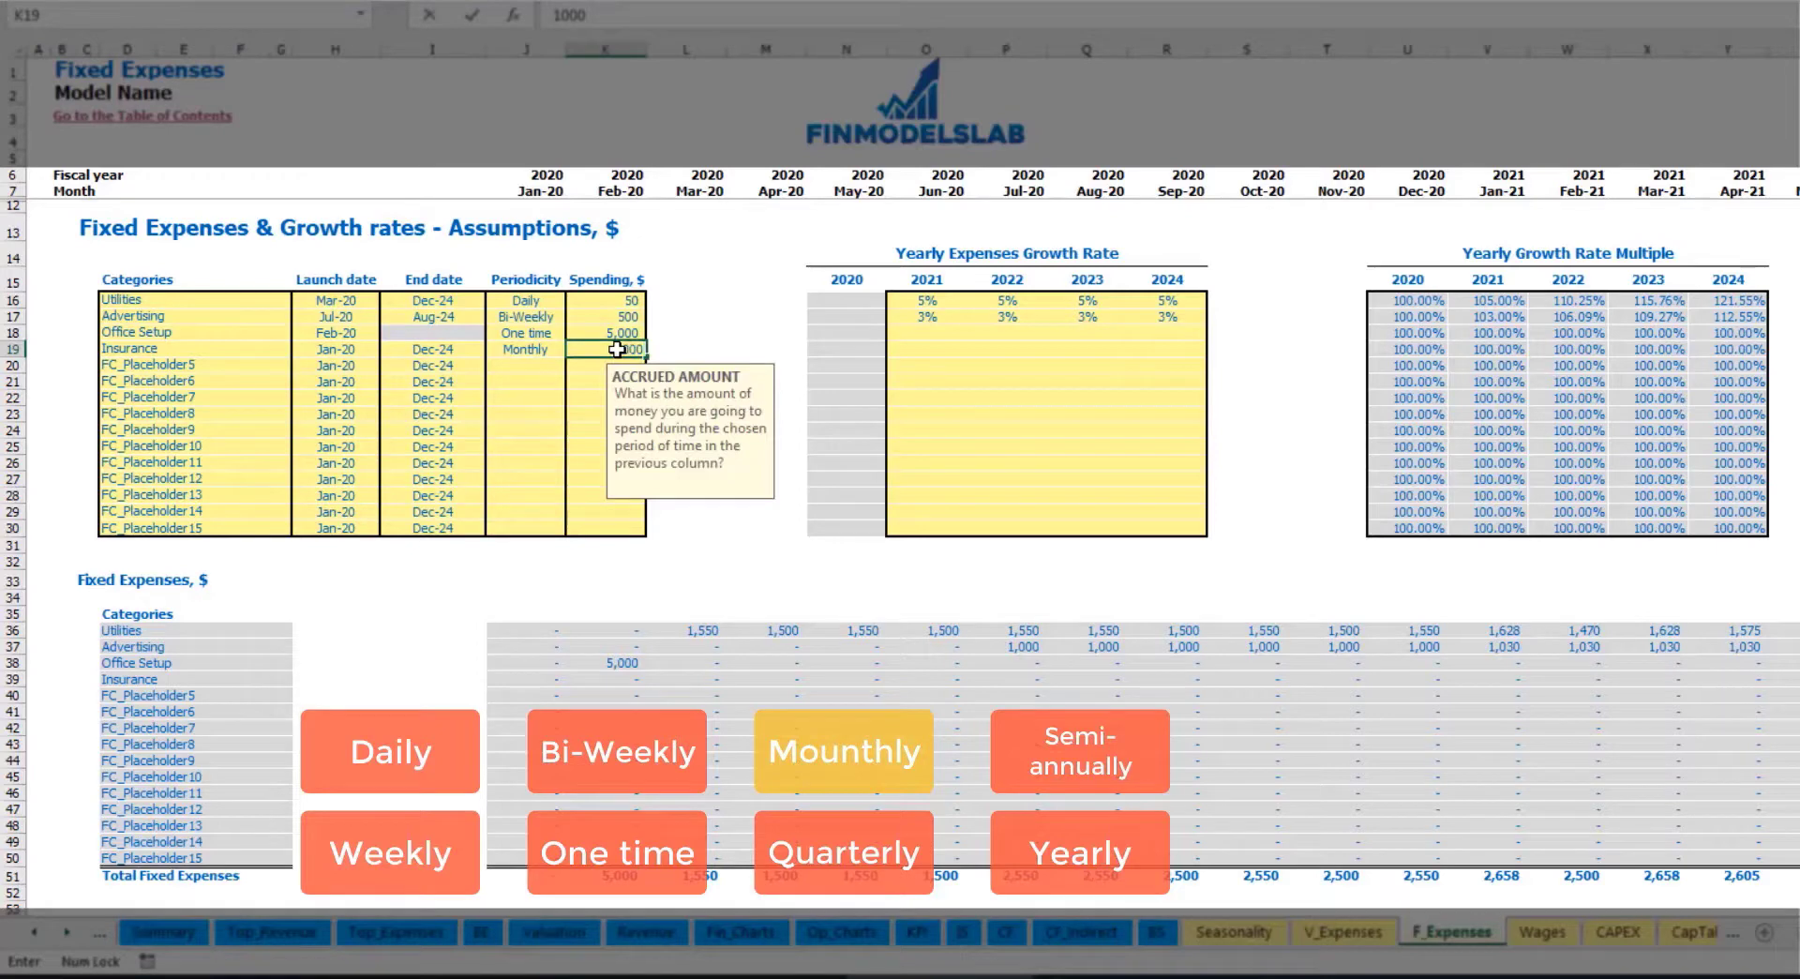
Set the Insurance yearly expenses growth rates to 5% for 2021, 3% for 2022, 2% for 2023 and 1% for 2024.
click(904, 357)
text(5)
key(Return)
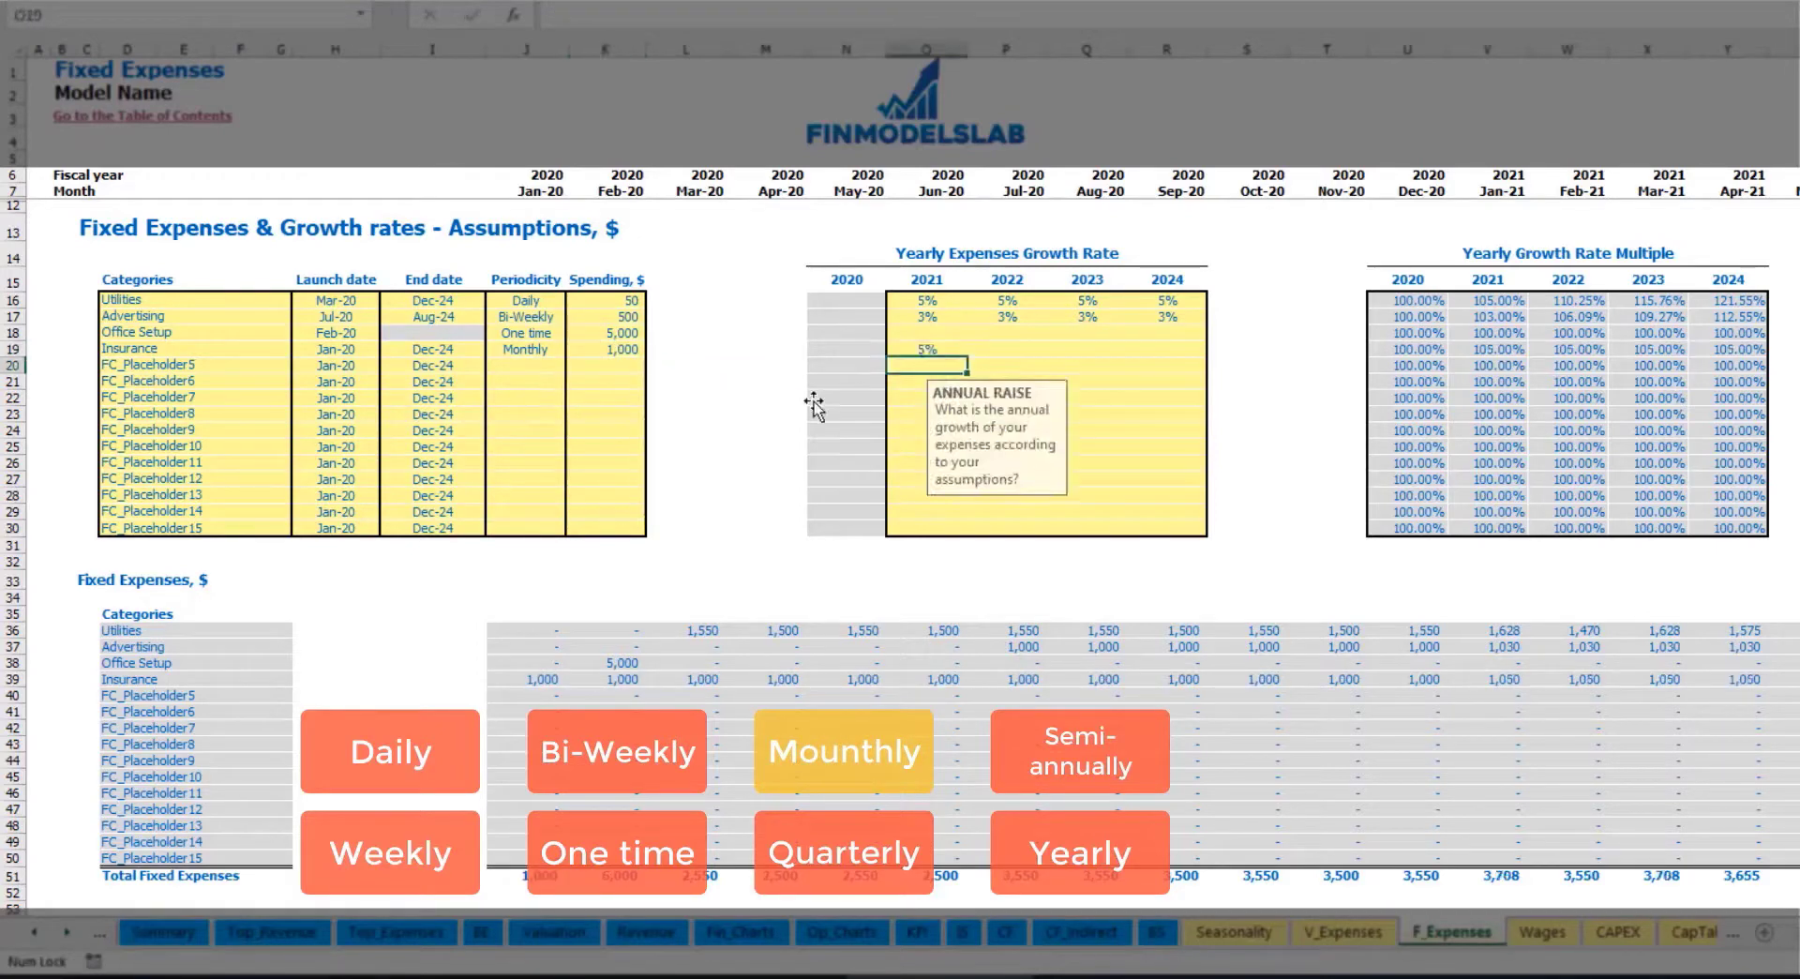
key(Up)
key(Right)
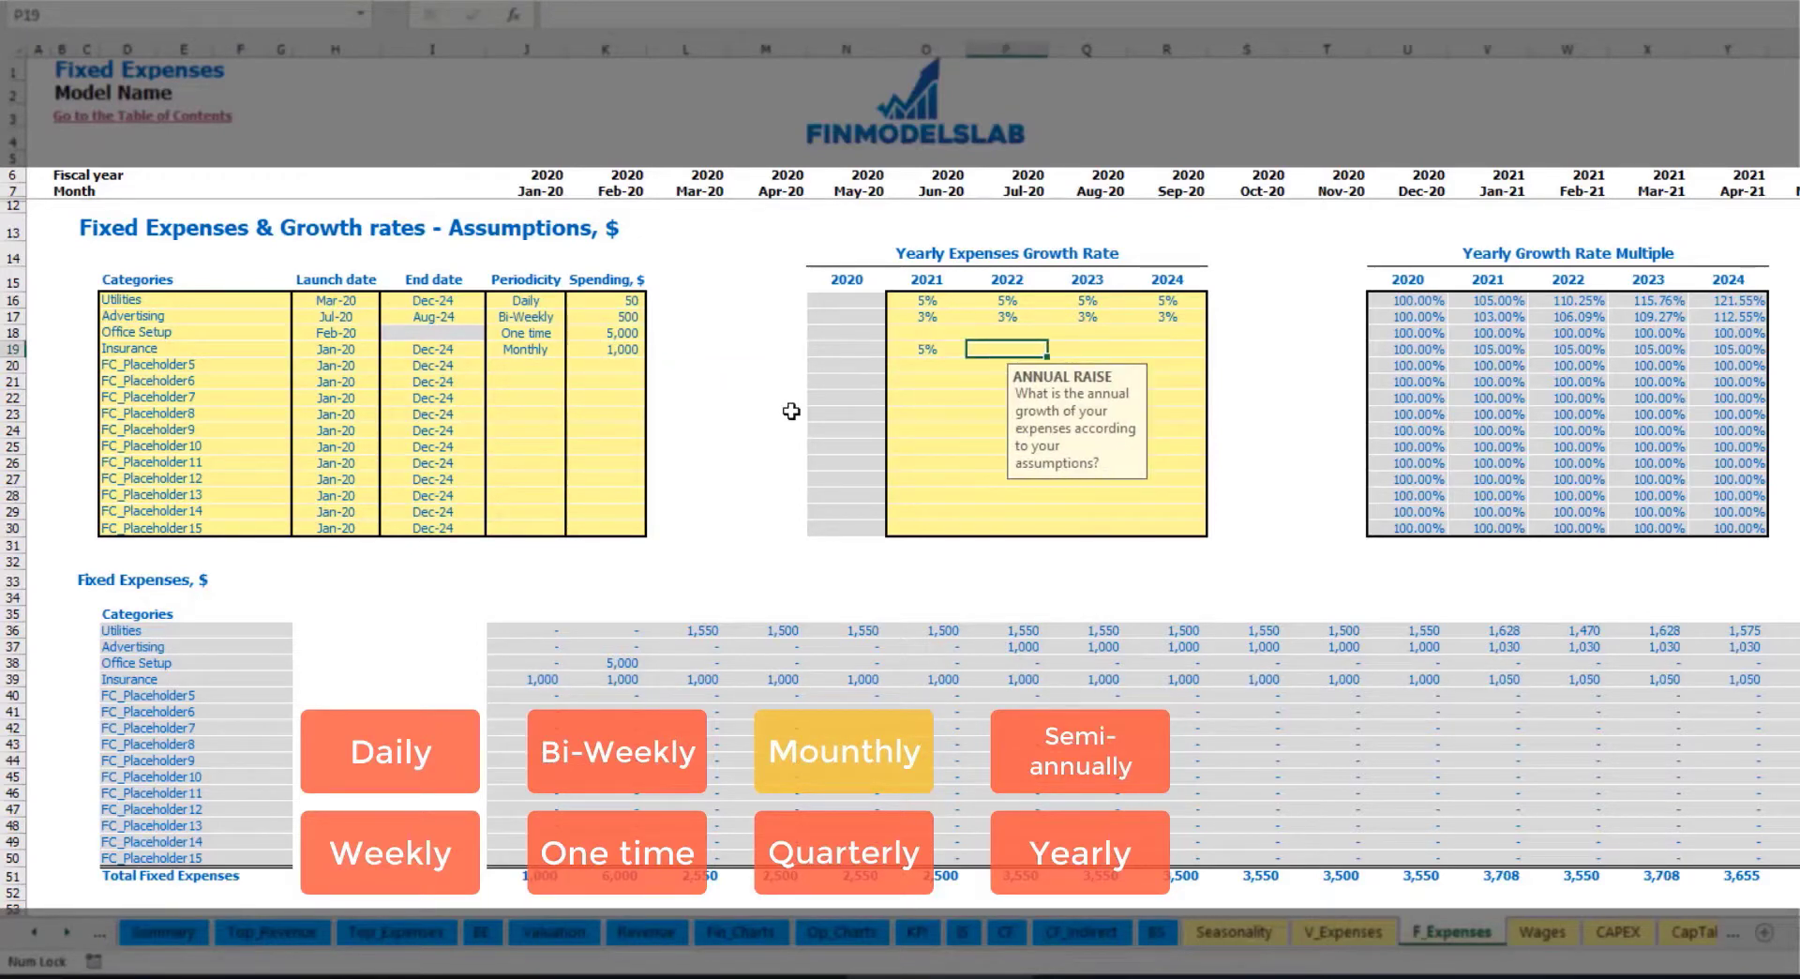
text(5)
key(Tab)
text(2)
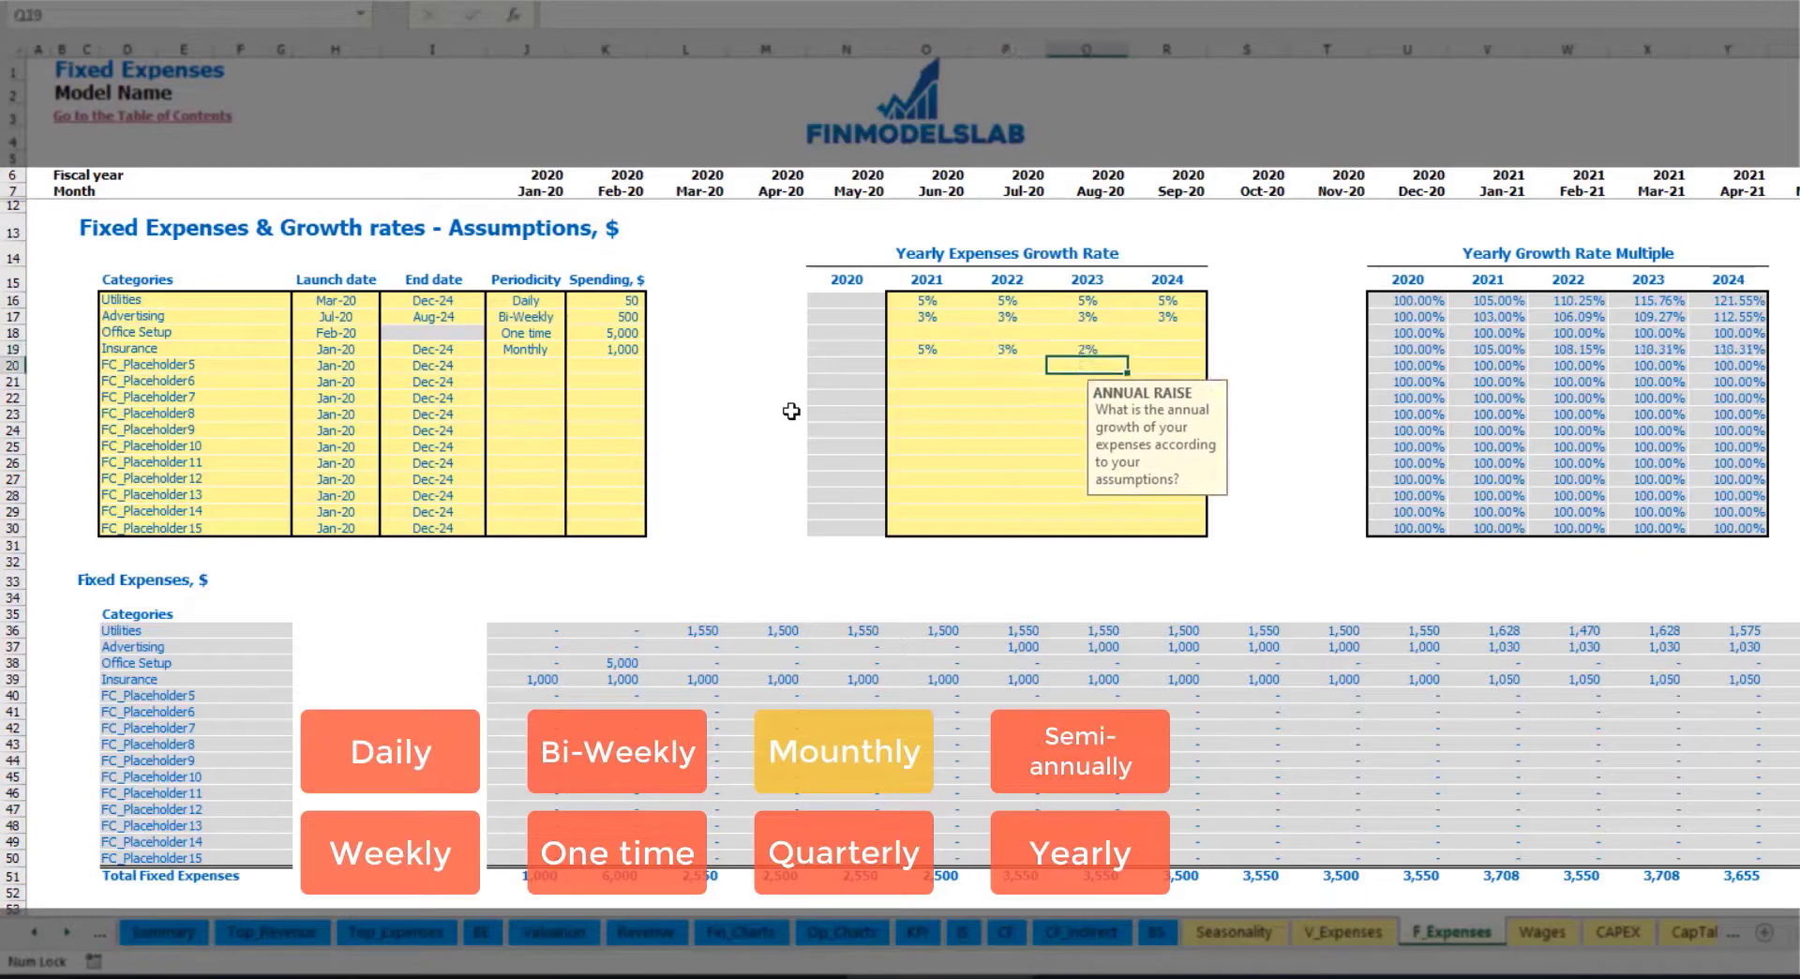
key(Tab)
text(1)
key(Return)
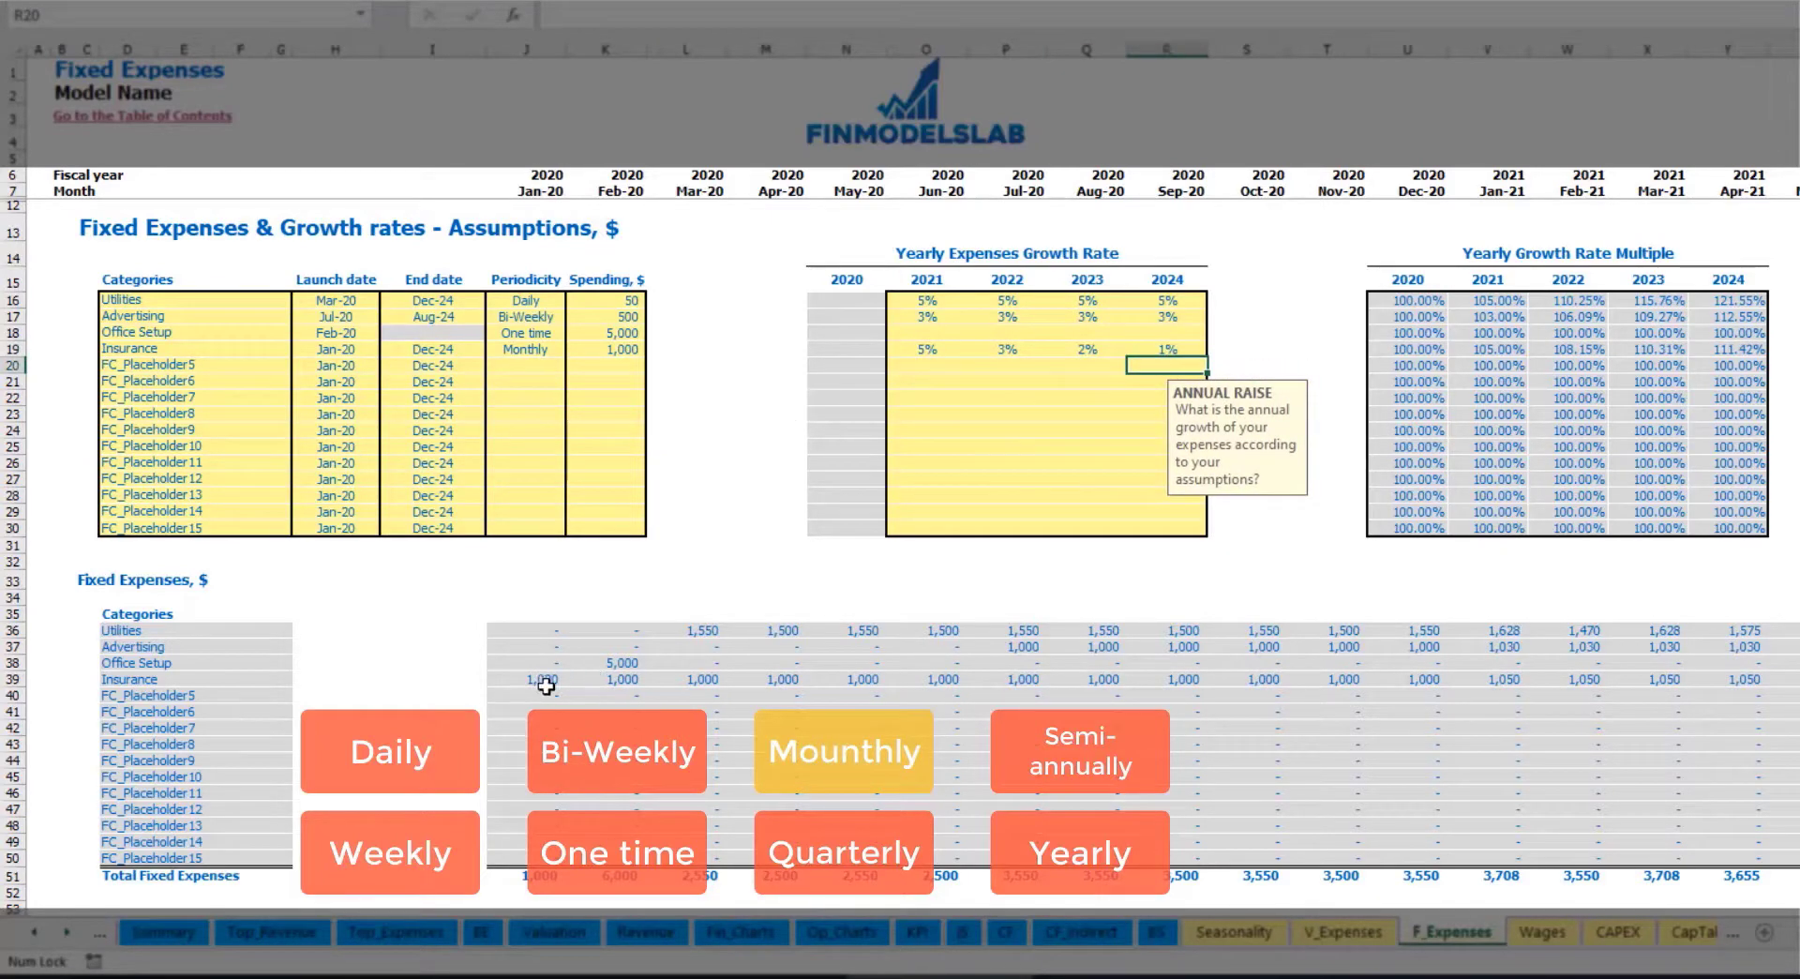
Examine the Insurance monthly amounts from Jan-20 through Jan-21 and on to the start of 2022.
drag(543, 689, 1461, 681)
click(1461, 683)
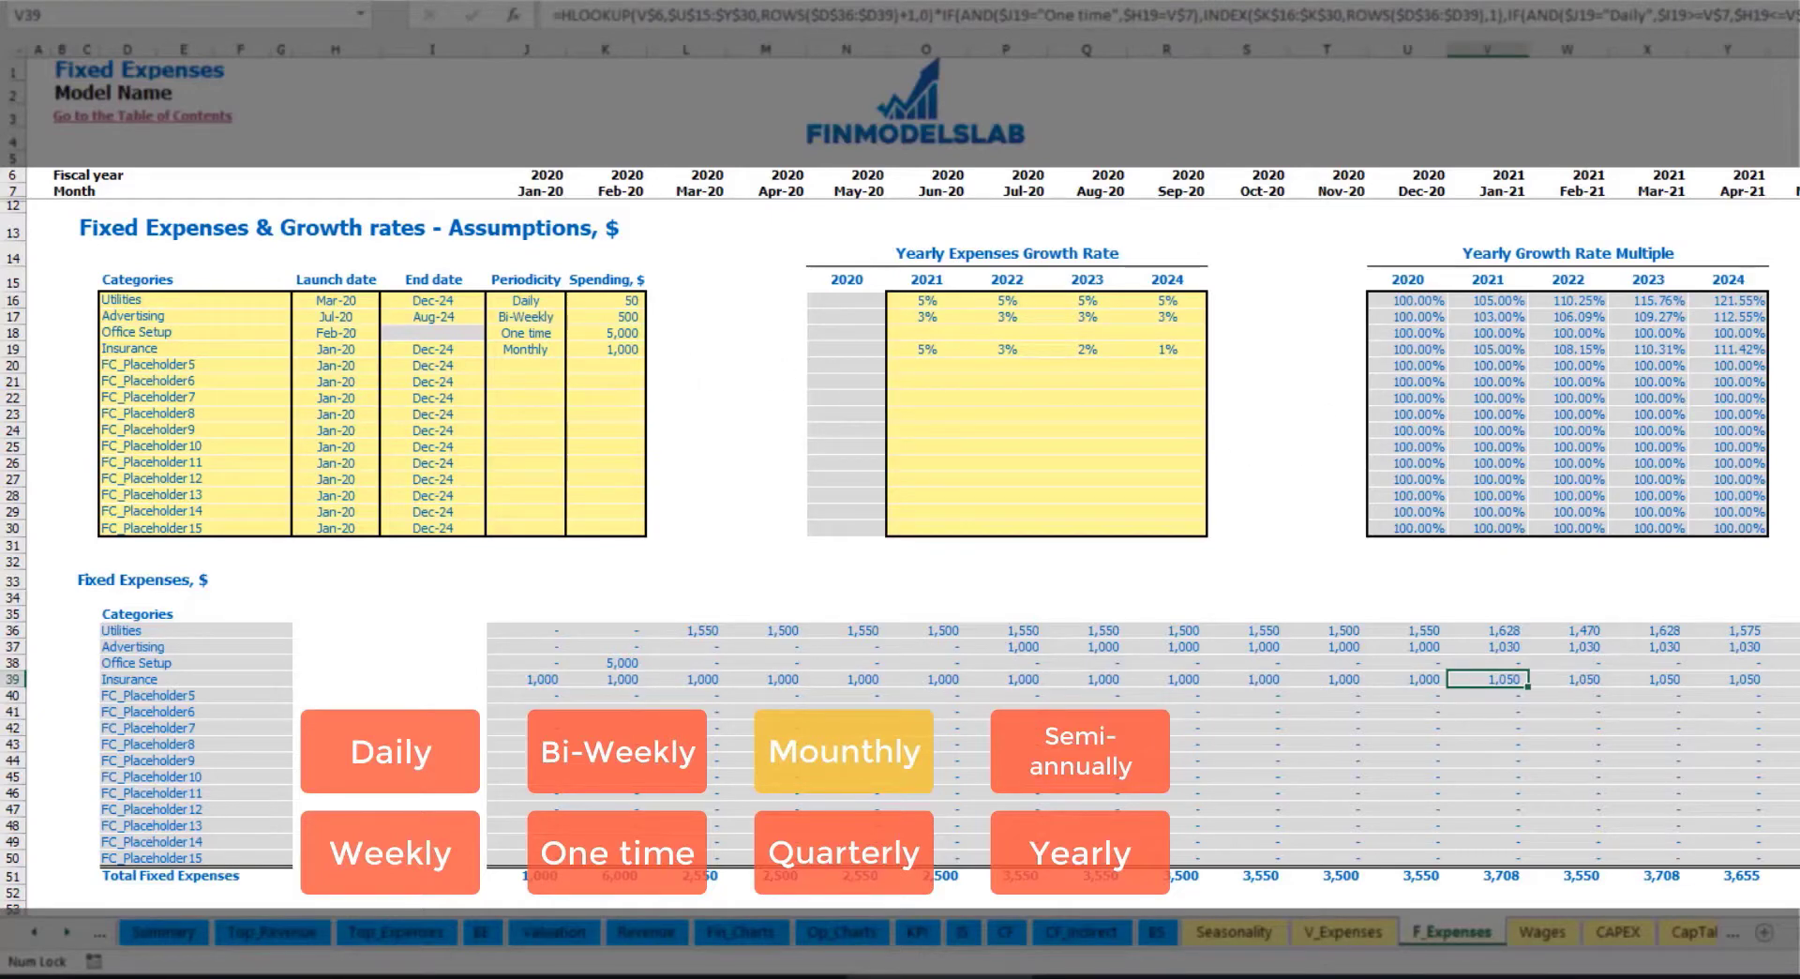
scroll(915, 469, right, 6)
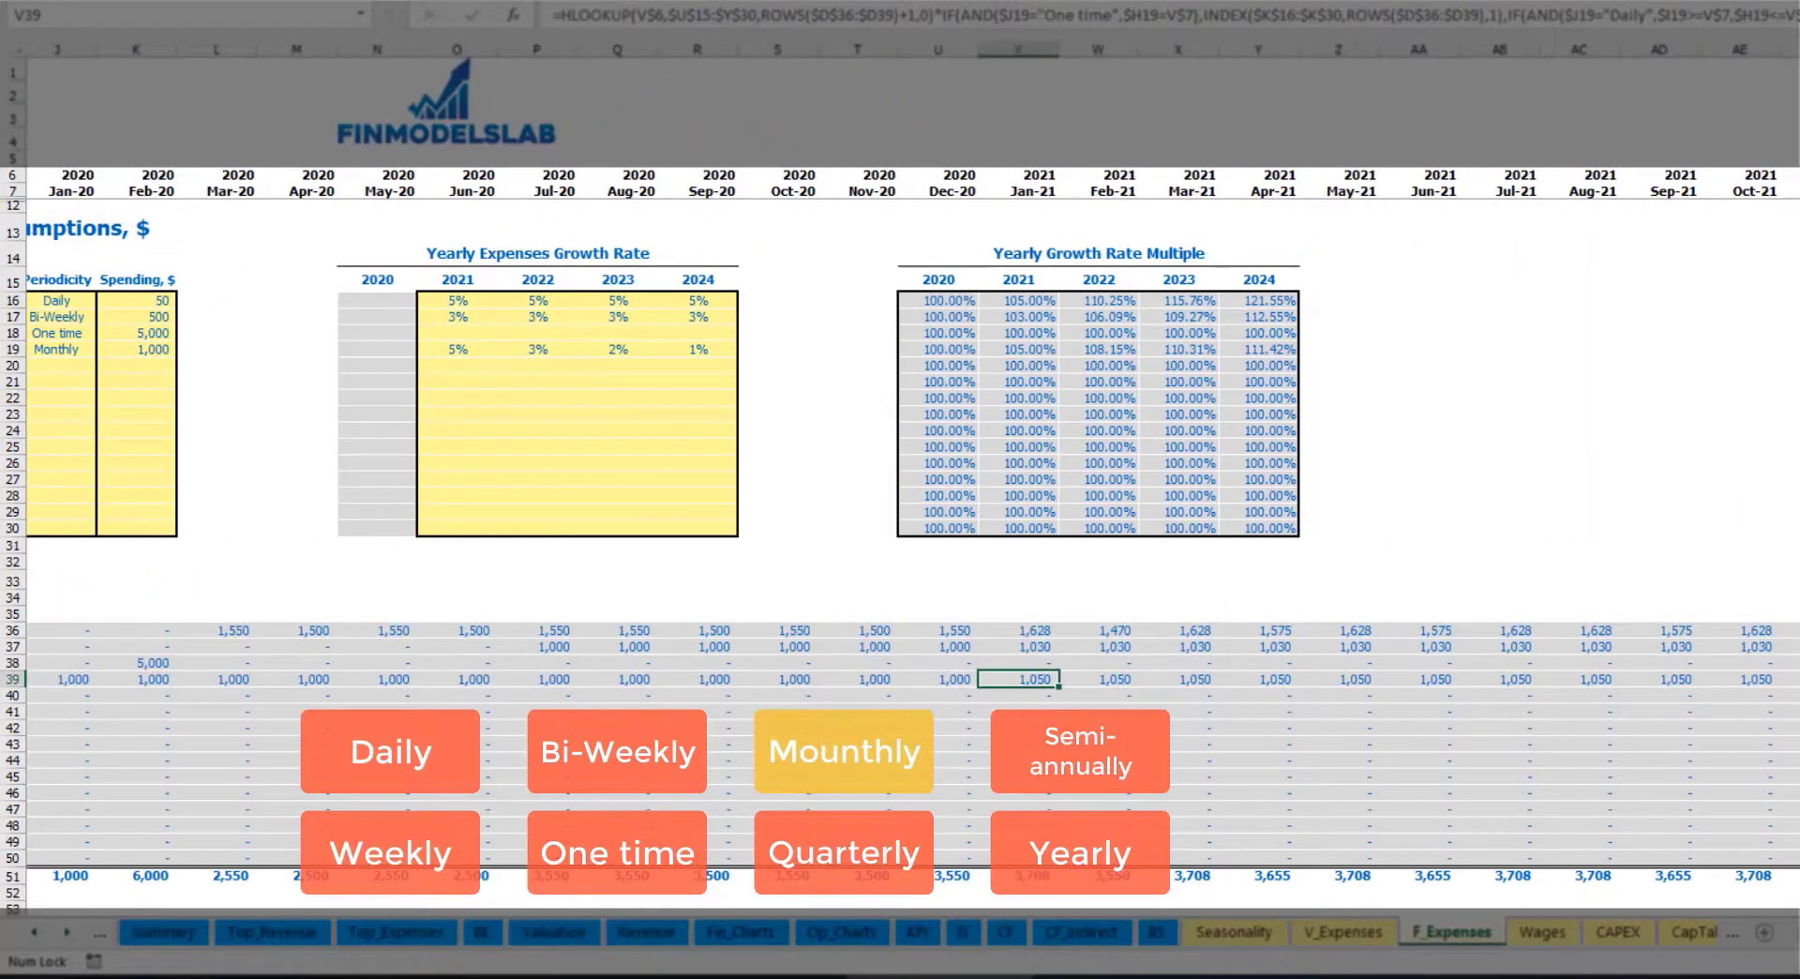
click(1799, 49)
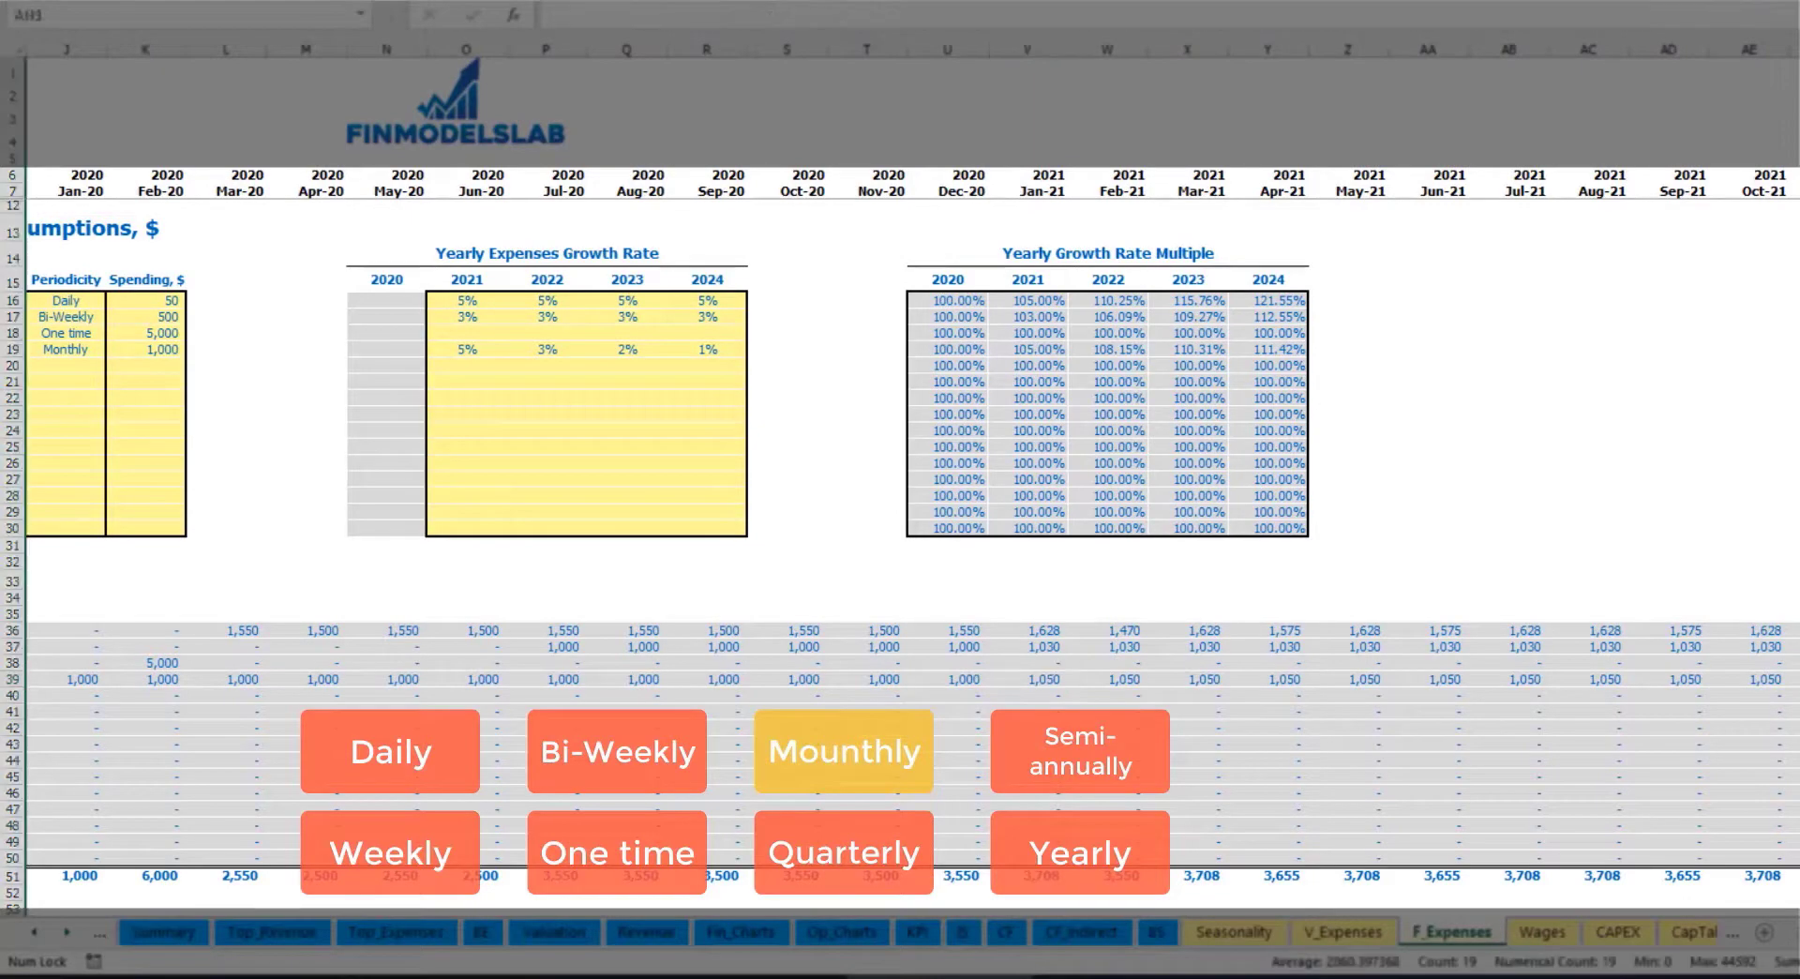
click(1799, 680)
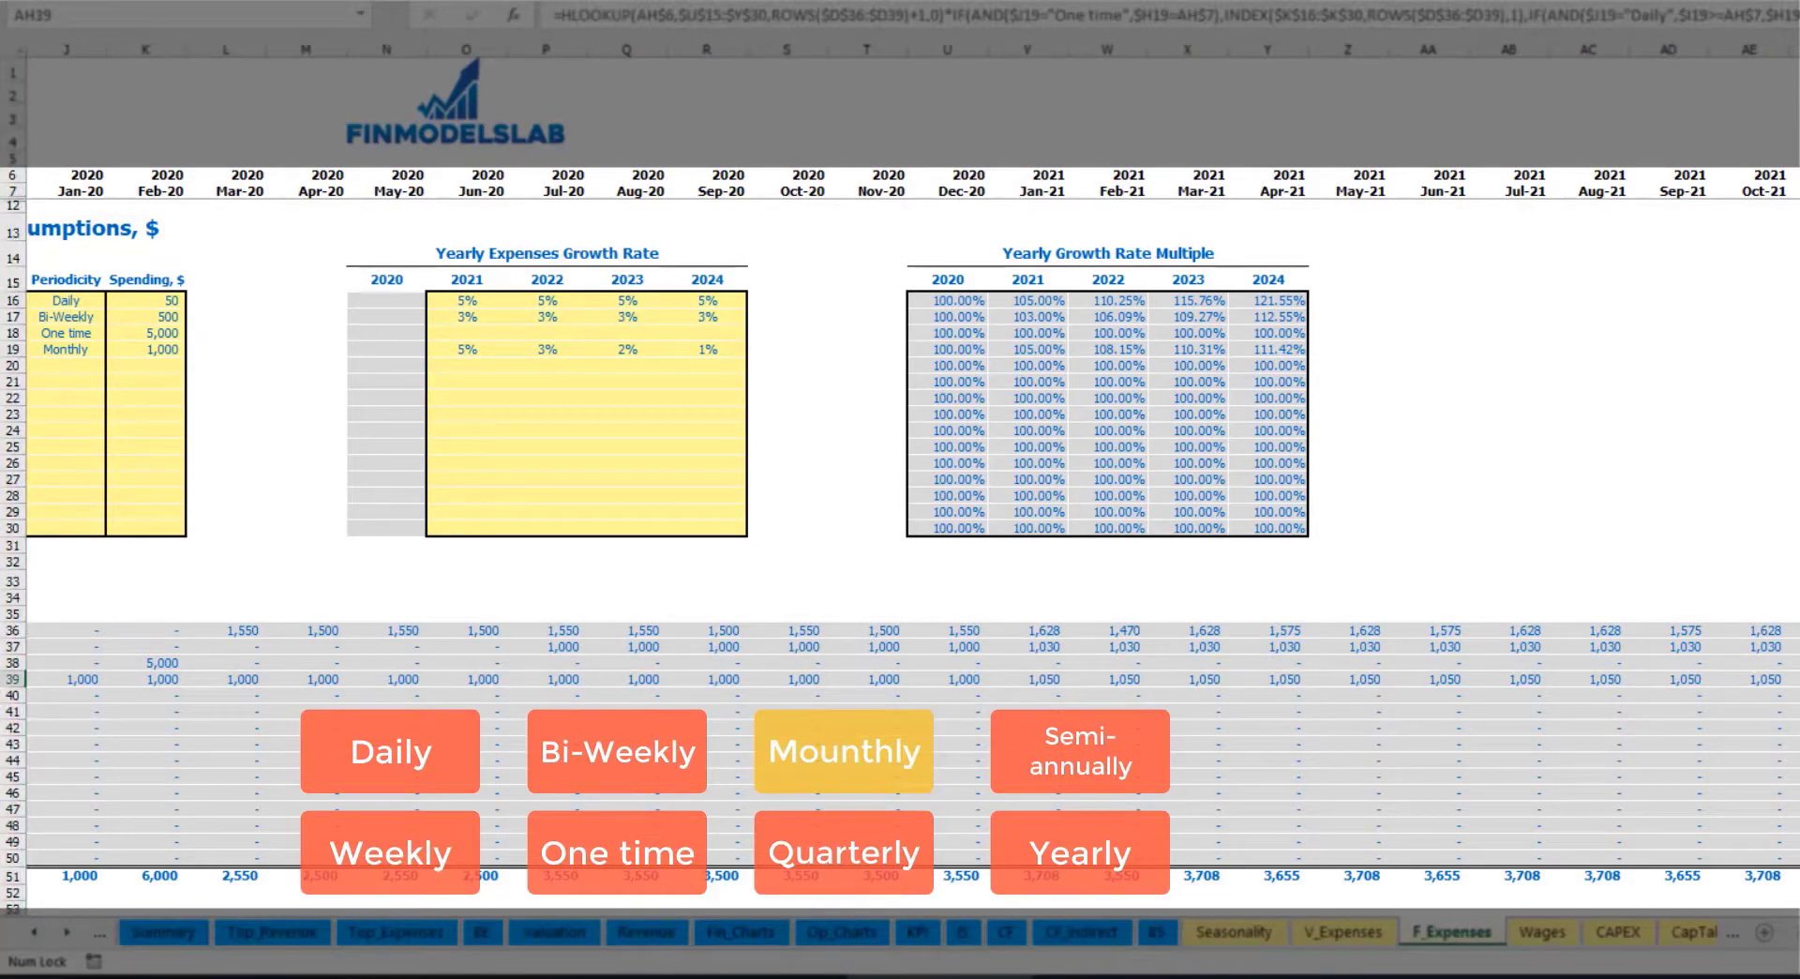
Change the Insurance periodicity to Quarterly and check the quarterly amounts from Jan-20 to Jul-20.
scroll(856, 593, left, 5)
click(547, 350)
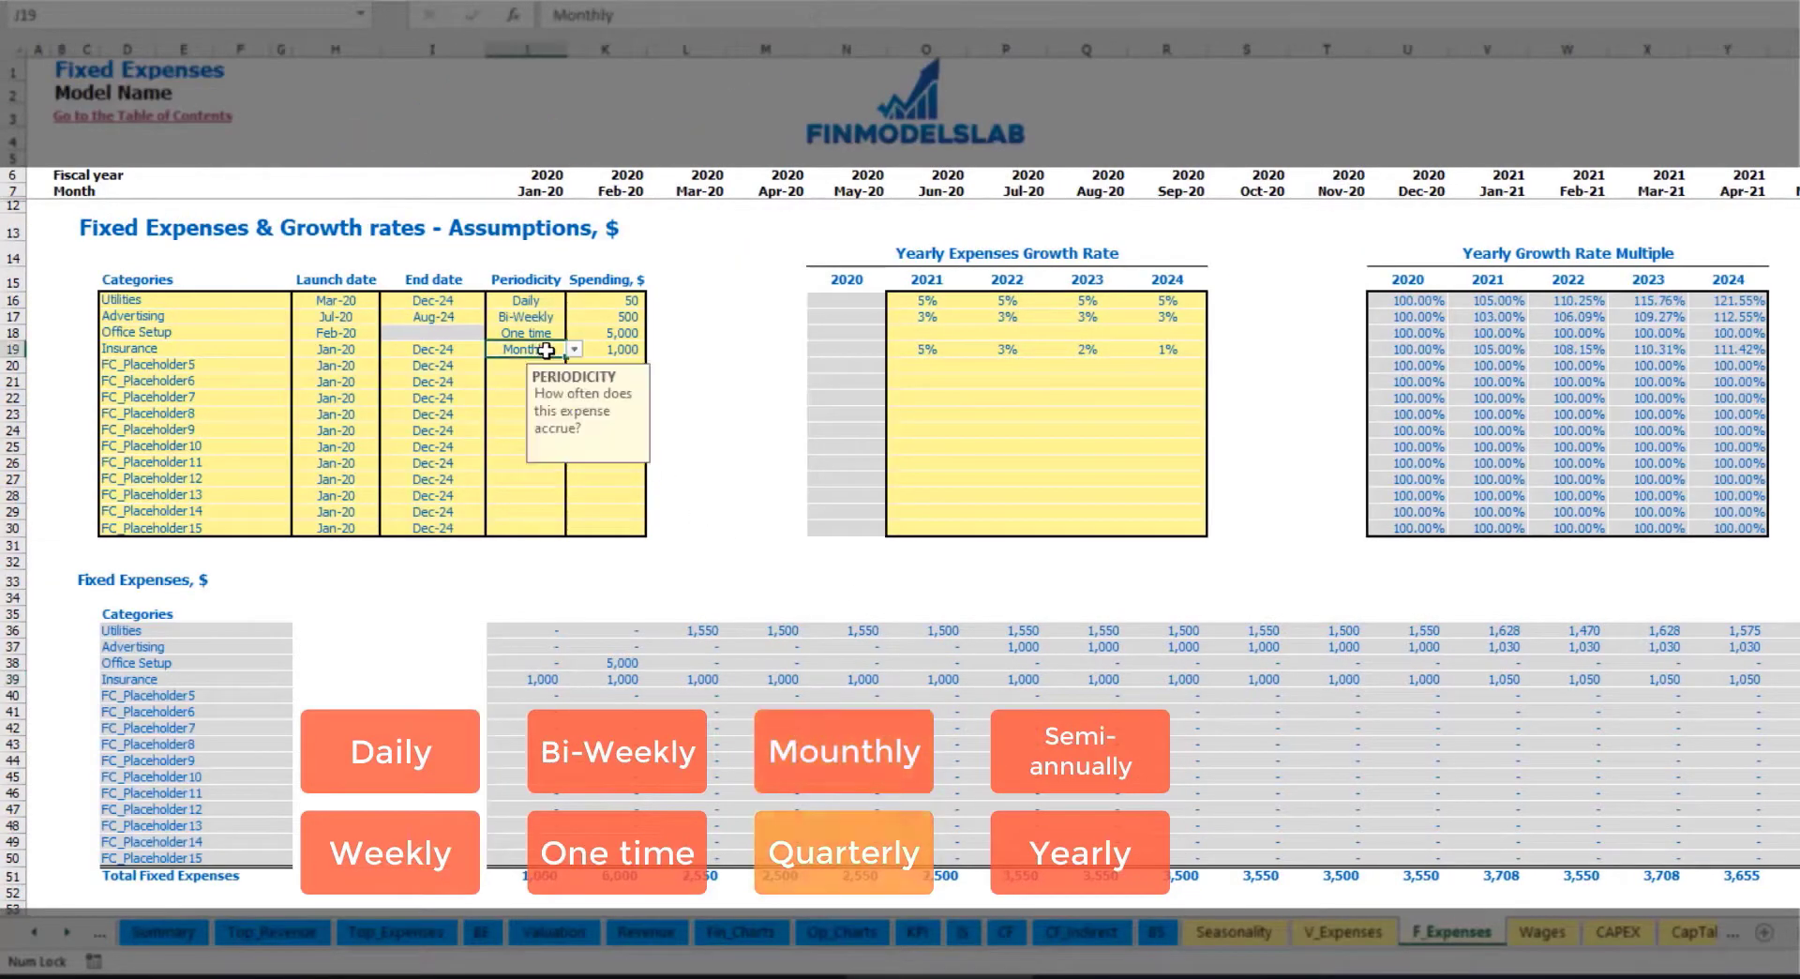
click(574, 349)
click(563, 439)
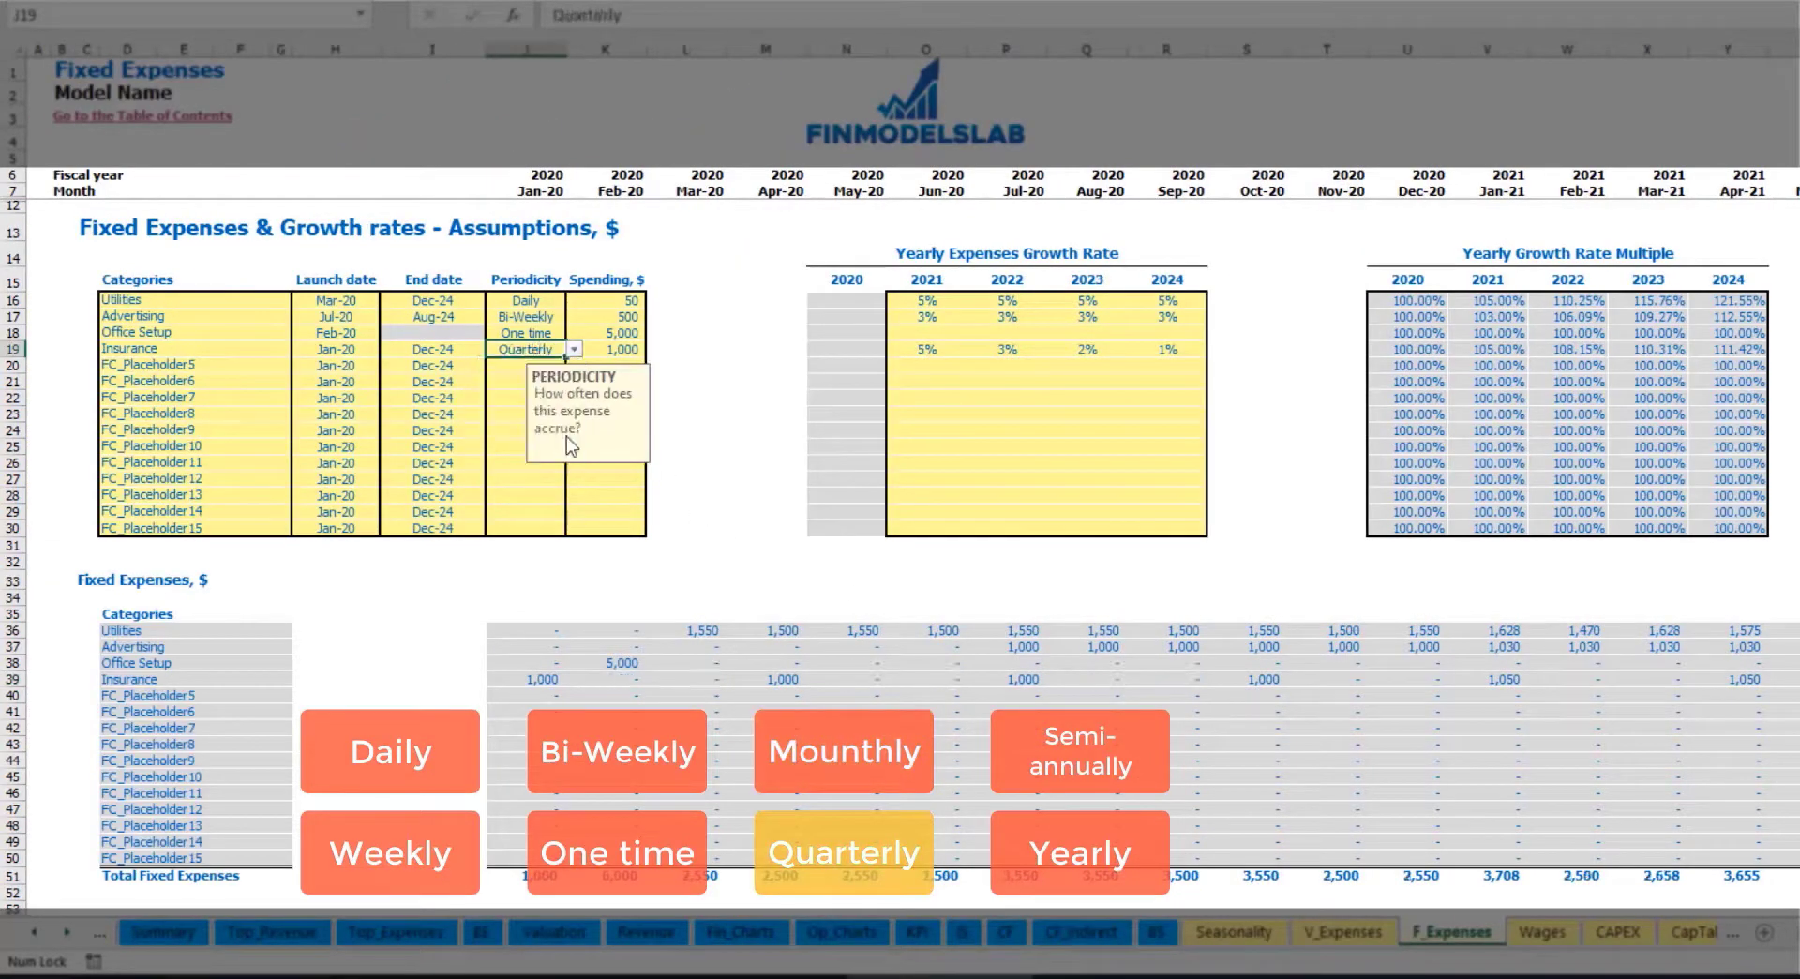
click(521, 681)
click(776, 675)
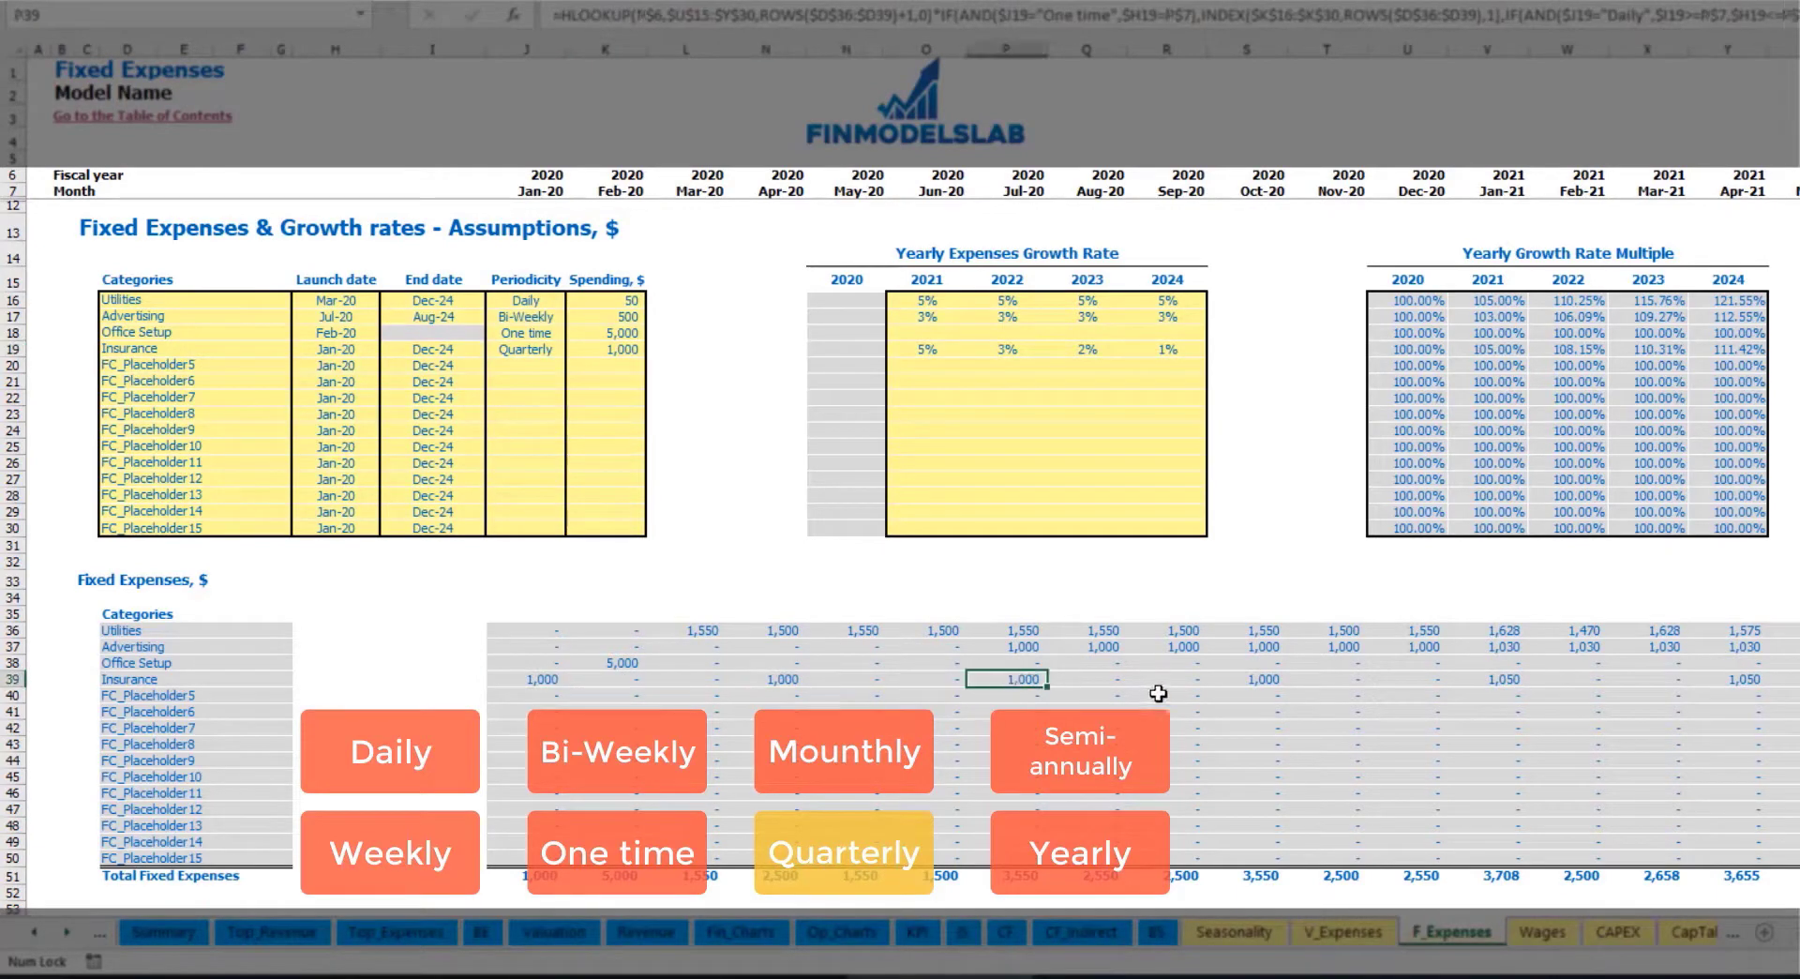
Change the Insurance launch date to Feb-20 and check its quarterly amounts in Feb-20, May-20 and Aug-20.
click(367, 347)
click(386, 349)
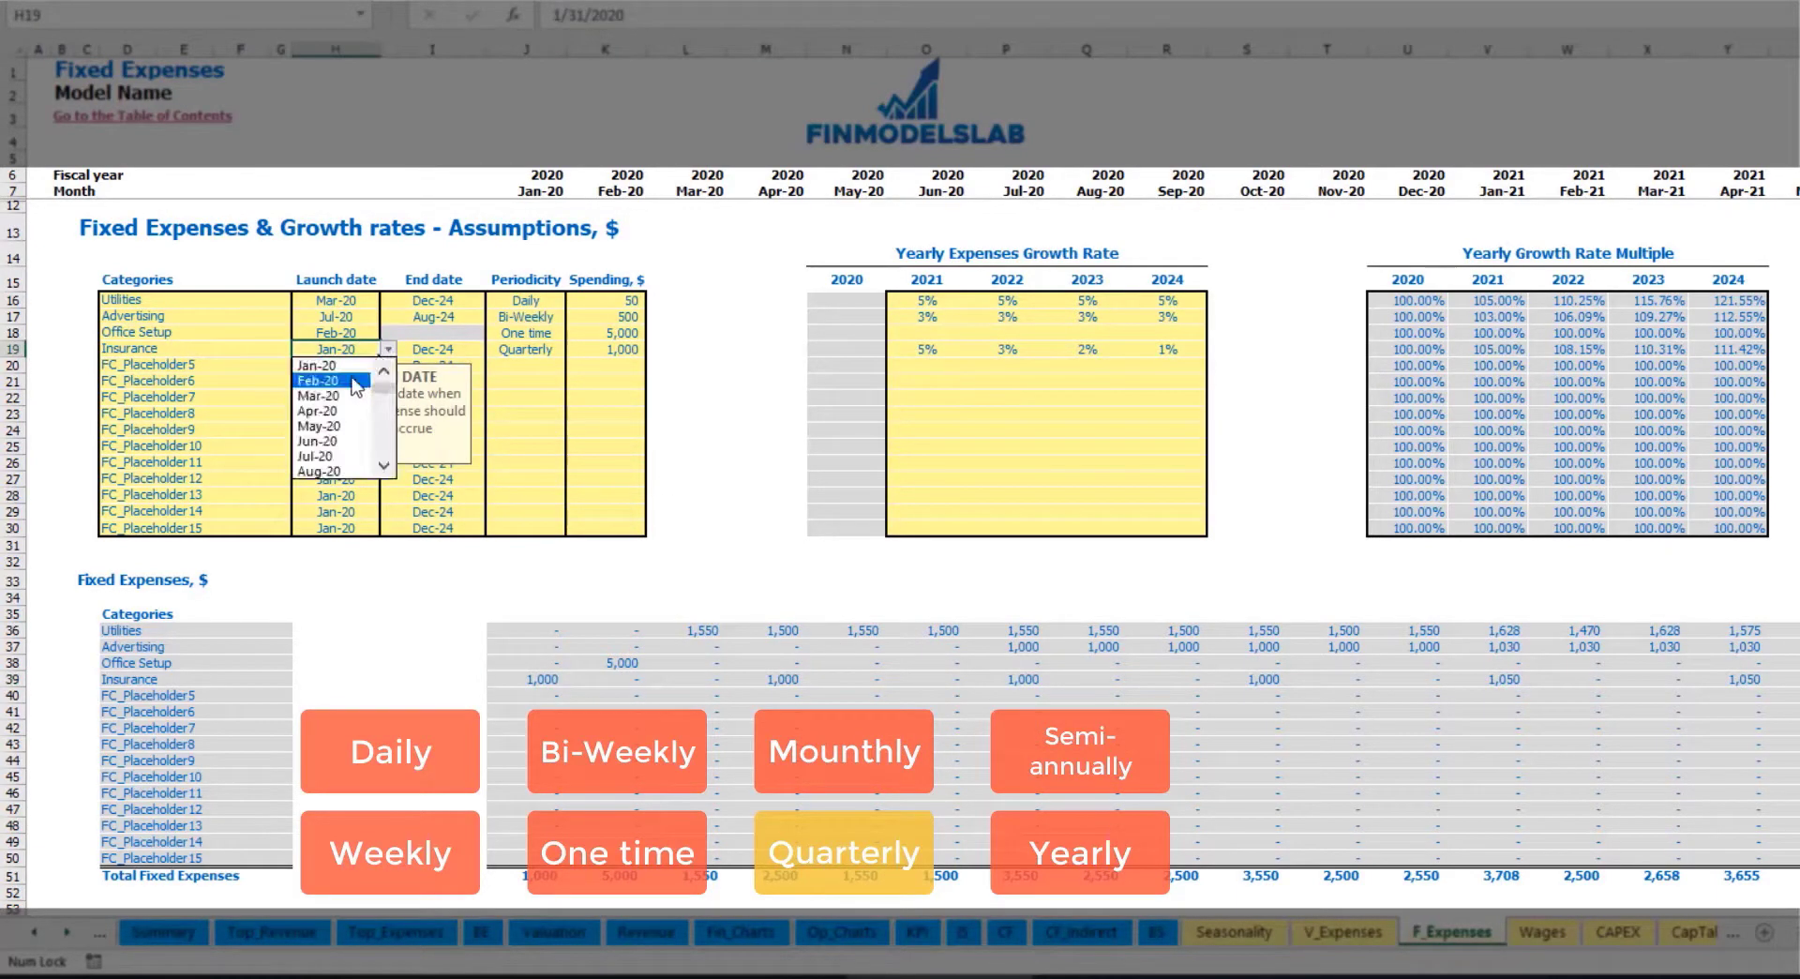
click(338, 376)
click(630, 675)
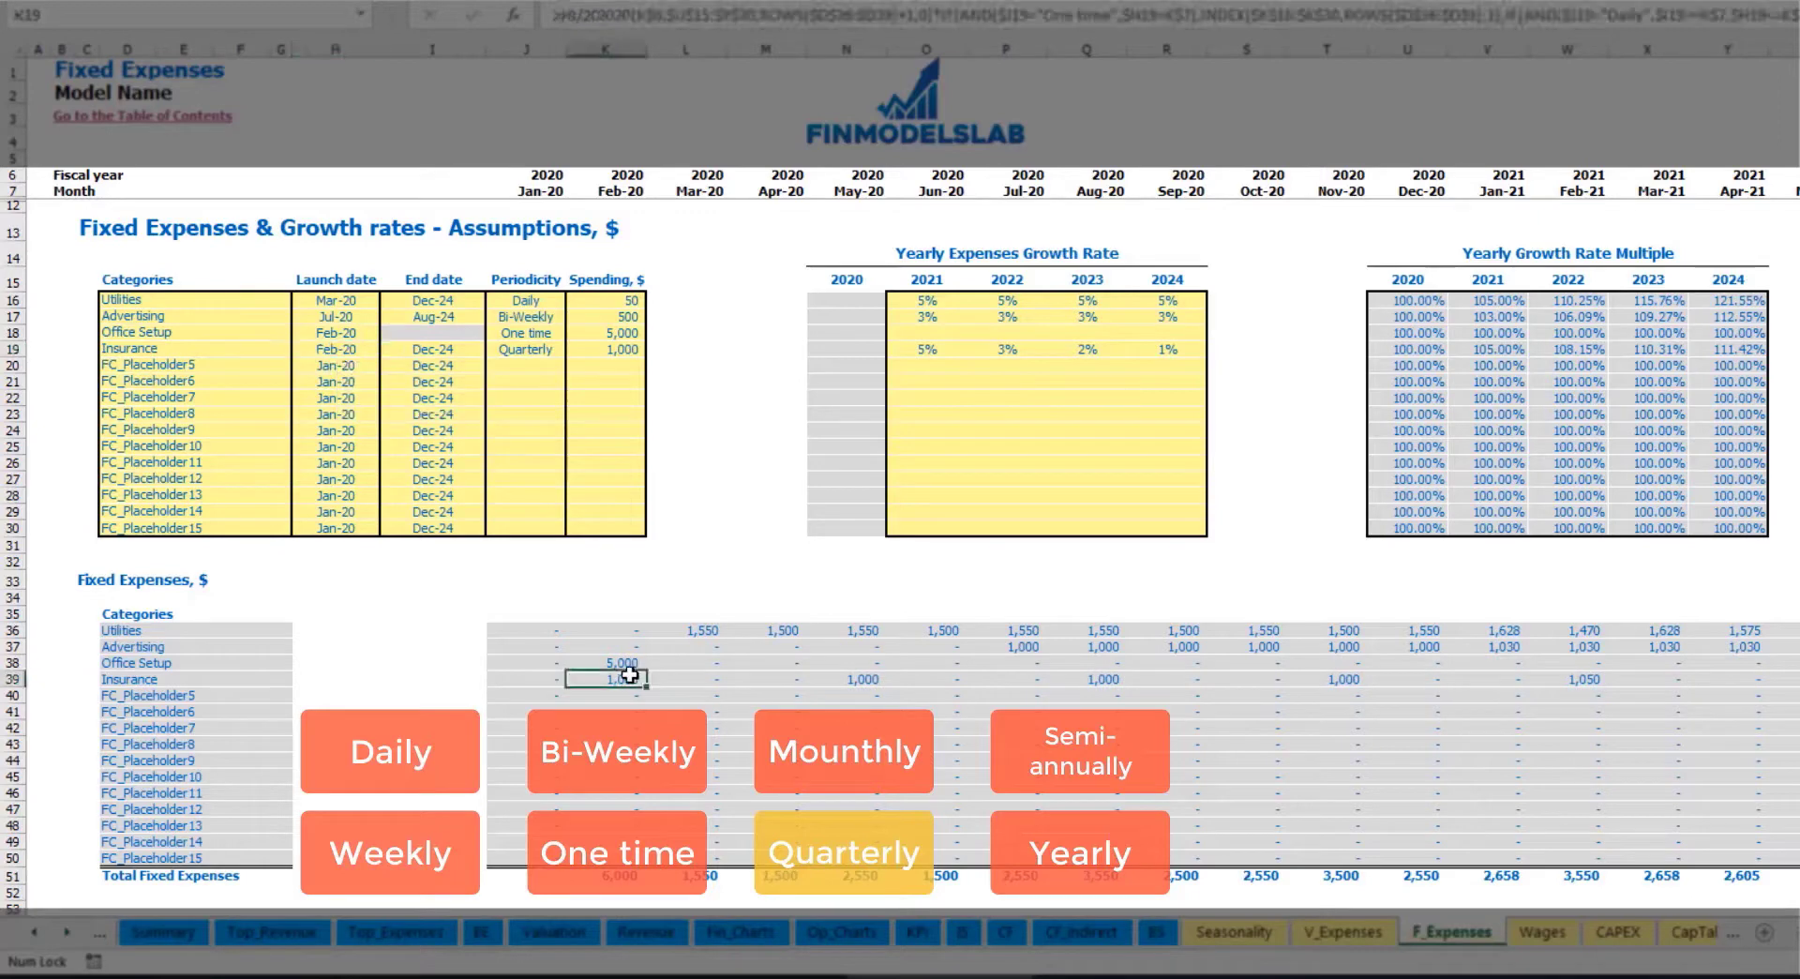
click(860, 681)
click(1109, 674)
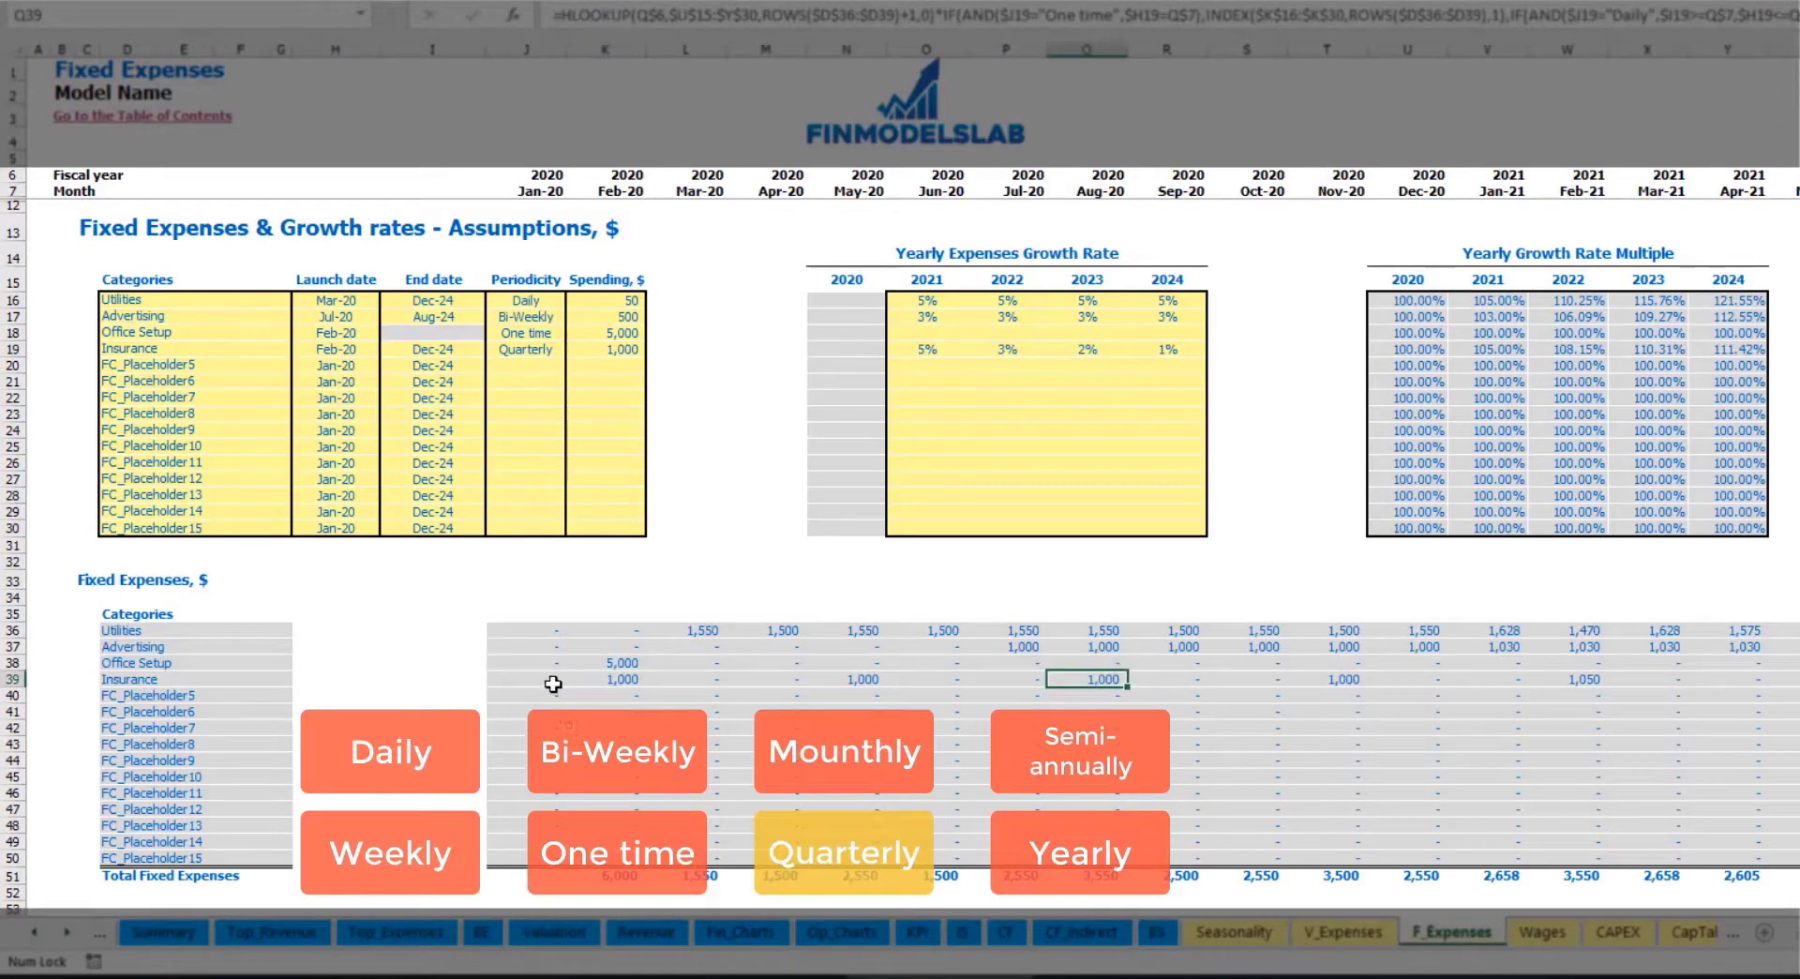
click(605, 680)
click(863, 678)
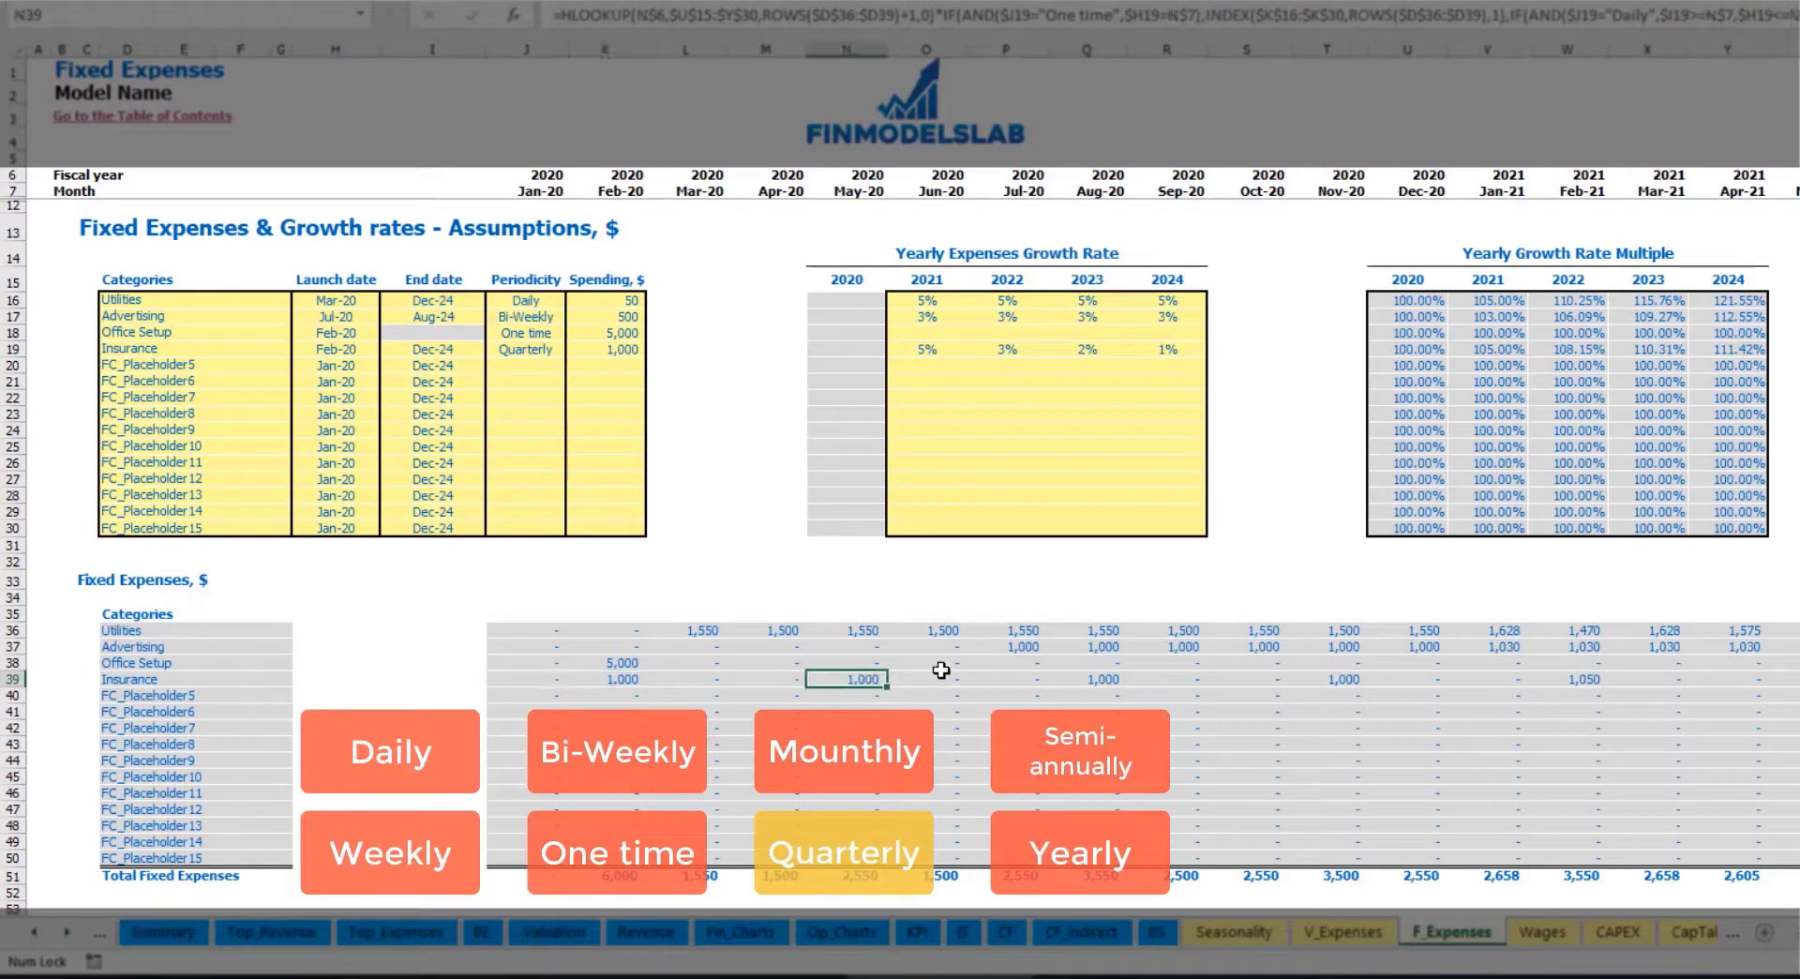
Change the Insurance periodicity to Semi-Annually and check its amounts from Feb-20 through Feb-21.
click(553, 349)
click(574, 348)
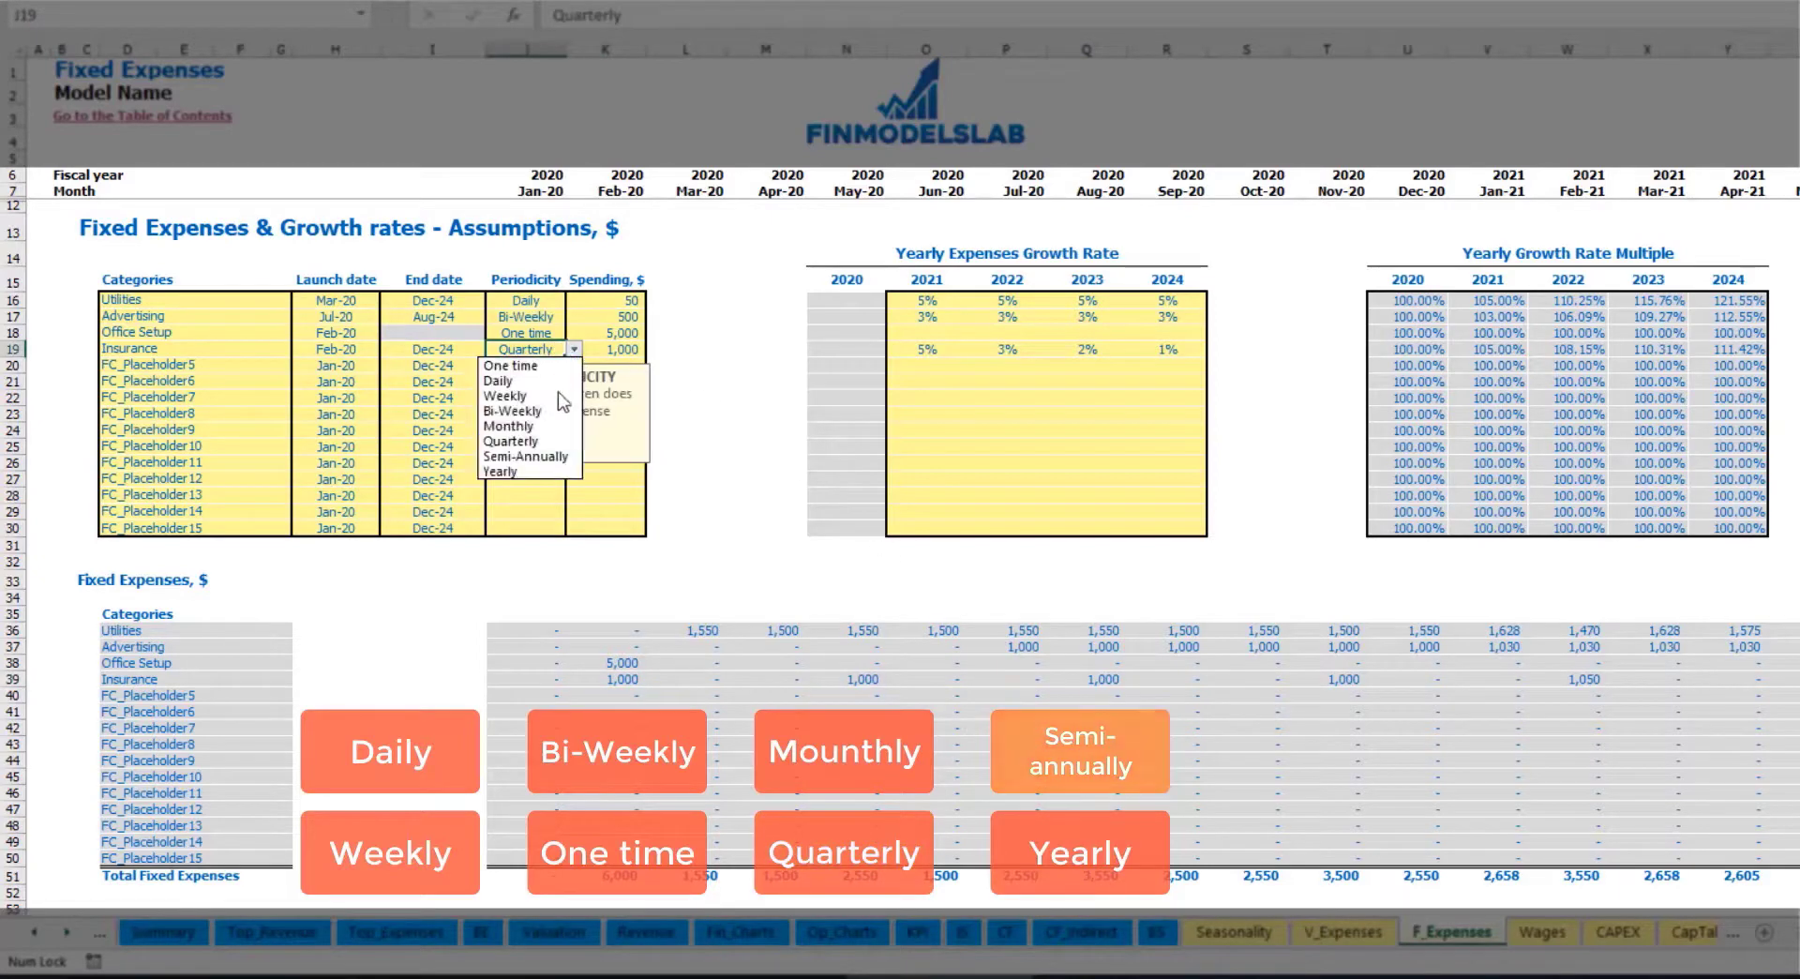
click(525, 455)
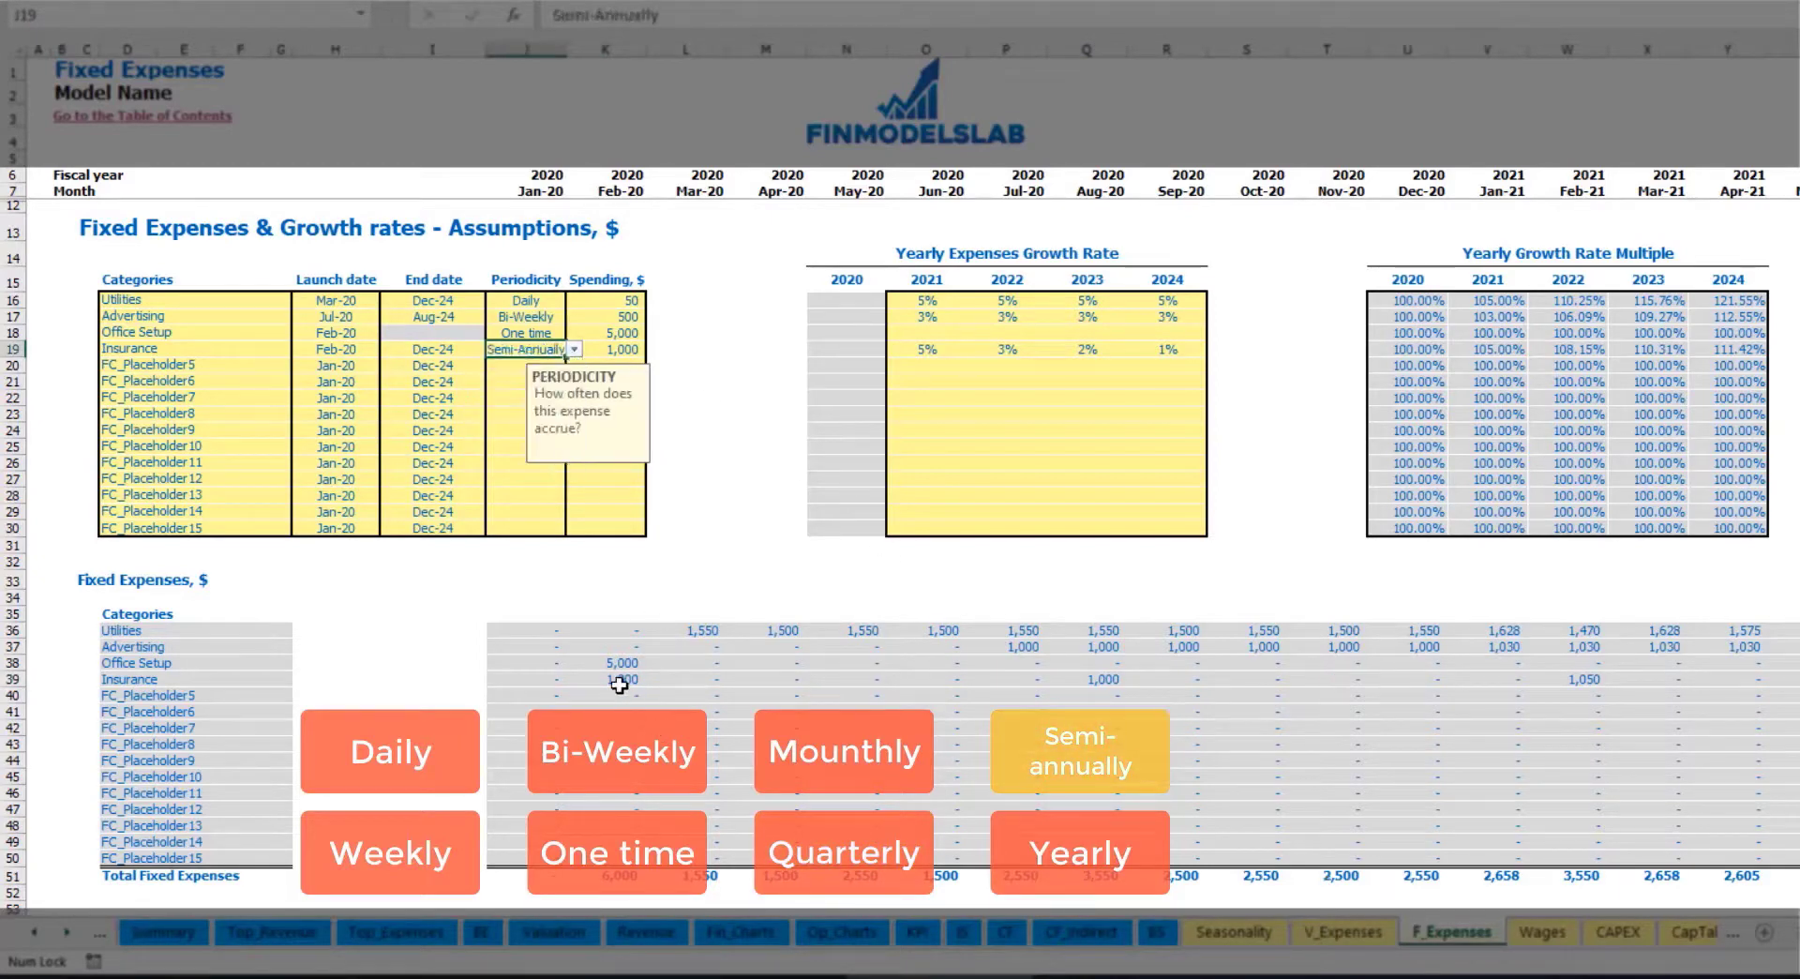
drag(619, 685, 1503, 681)
click(1567, 694)
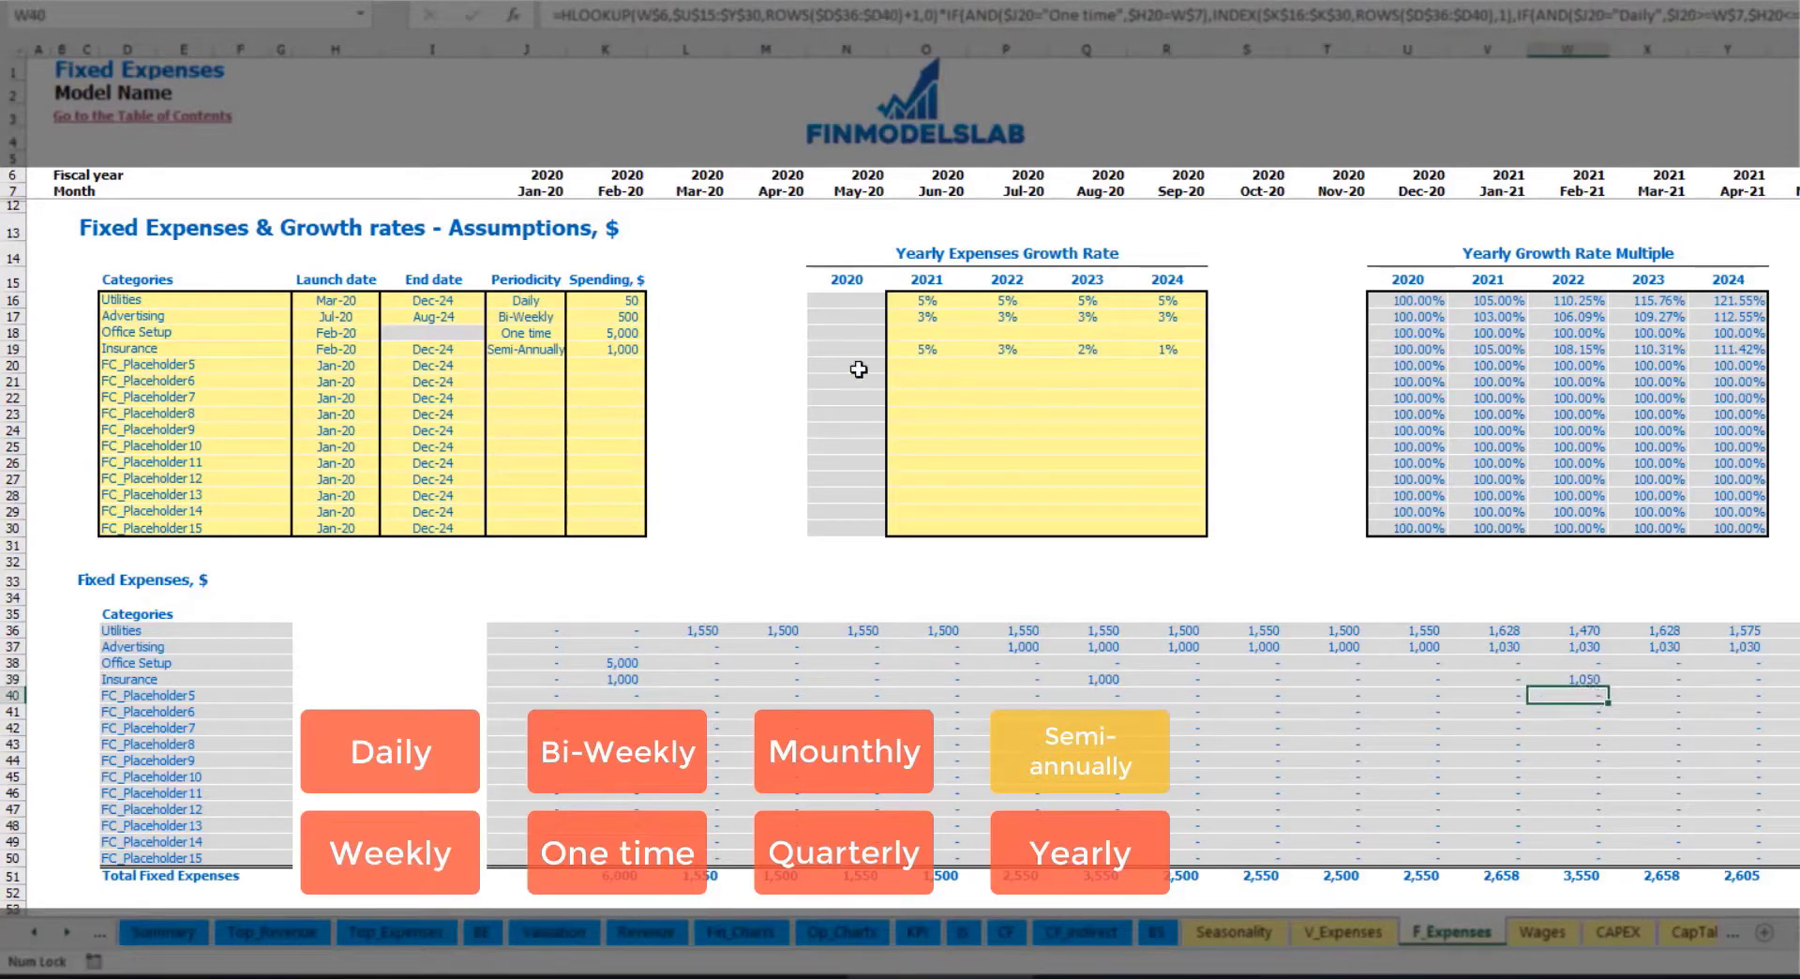
Change the Insurance periodicity to Yearly and check its amounts from Feb-20 onward against the launch and end dates.
click(543, 349)
click(574, 349)
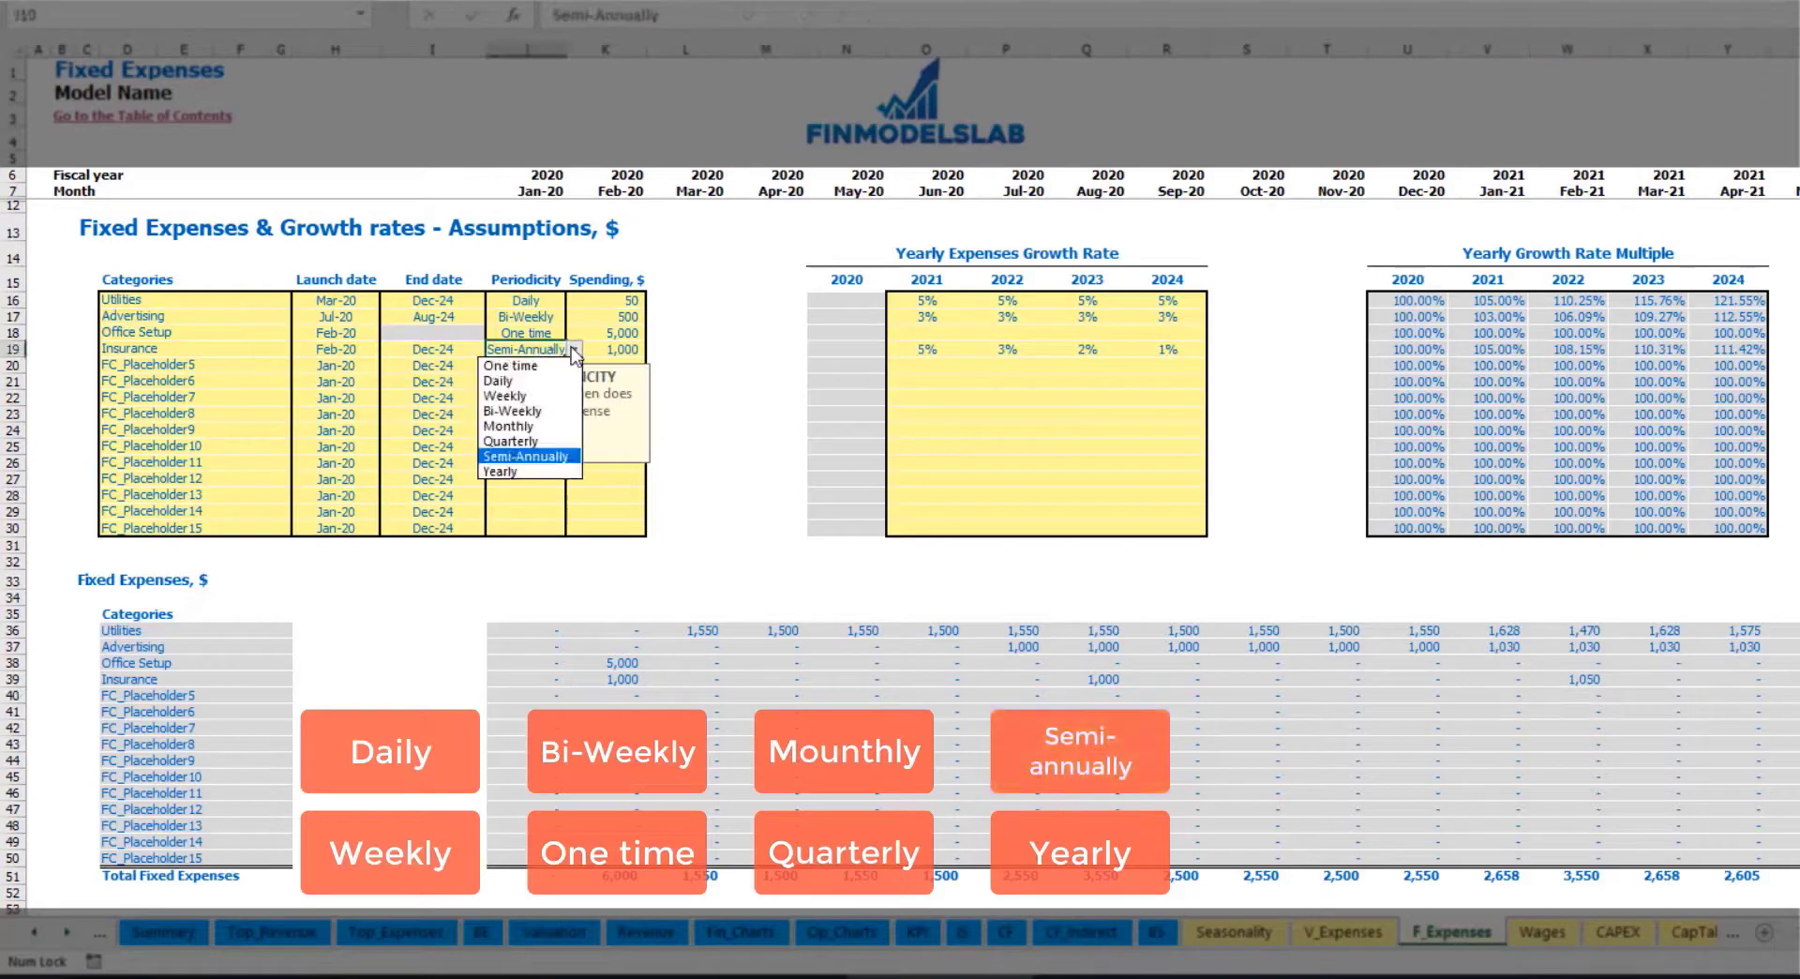
click(514, 472)
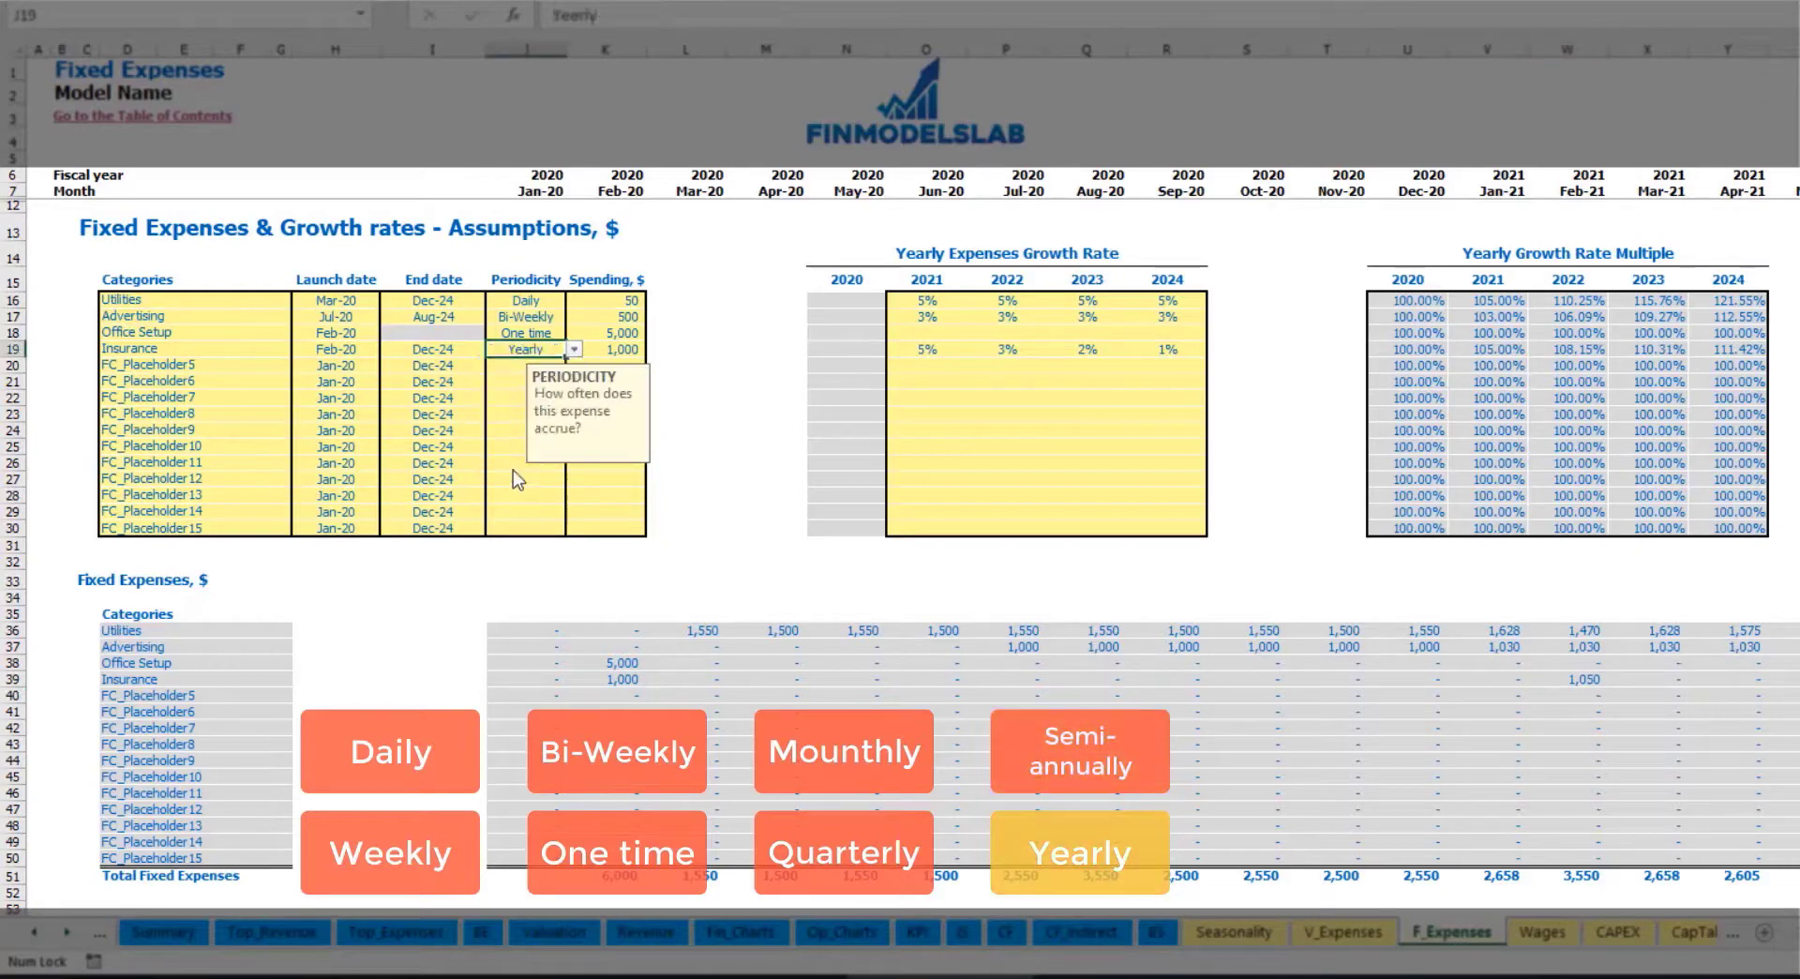
click(610, 683)
drag(646, 687, 1796, 681)
click(350, 351)
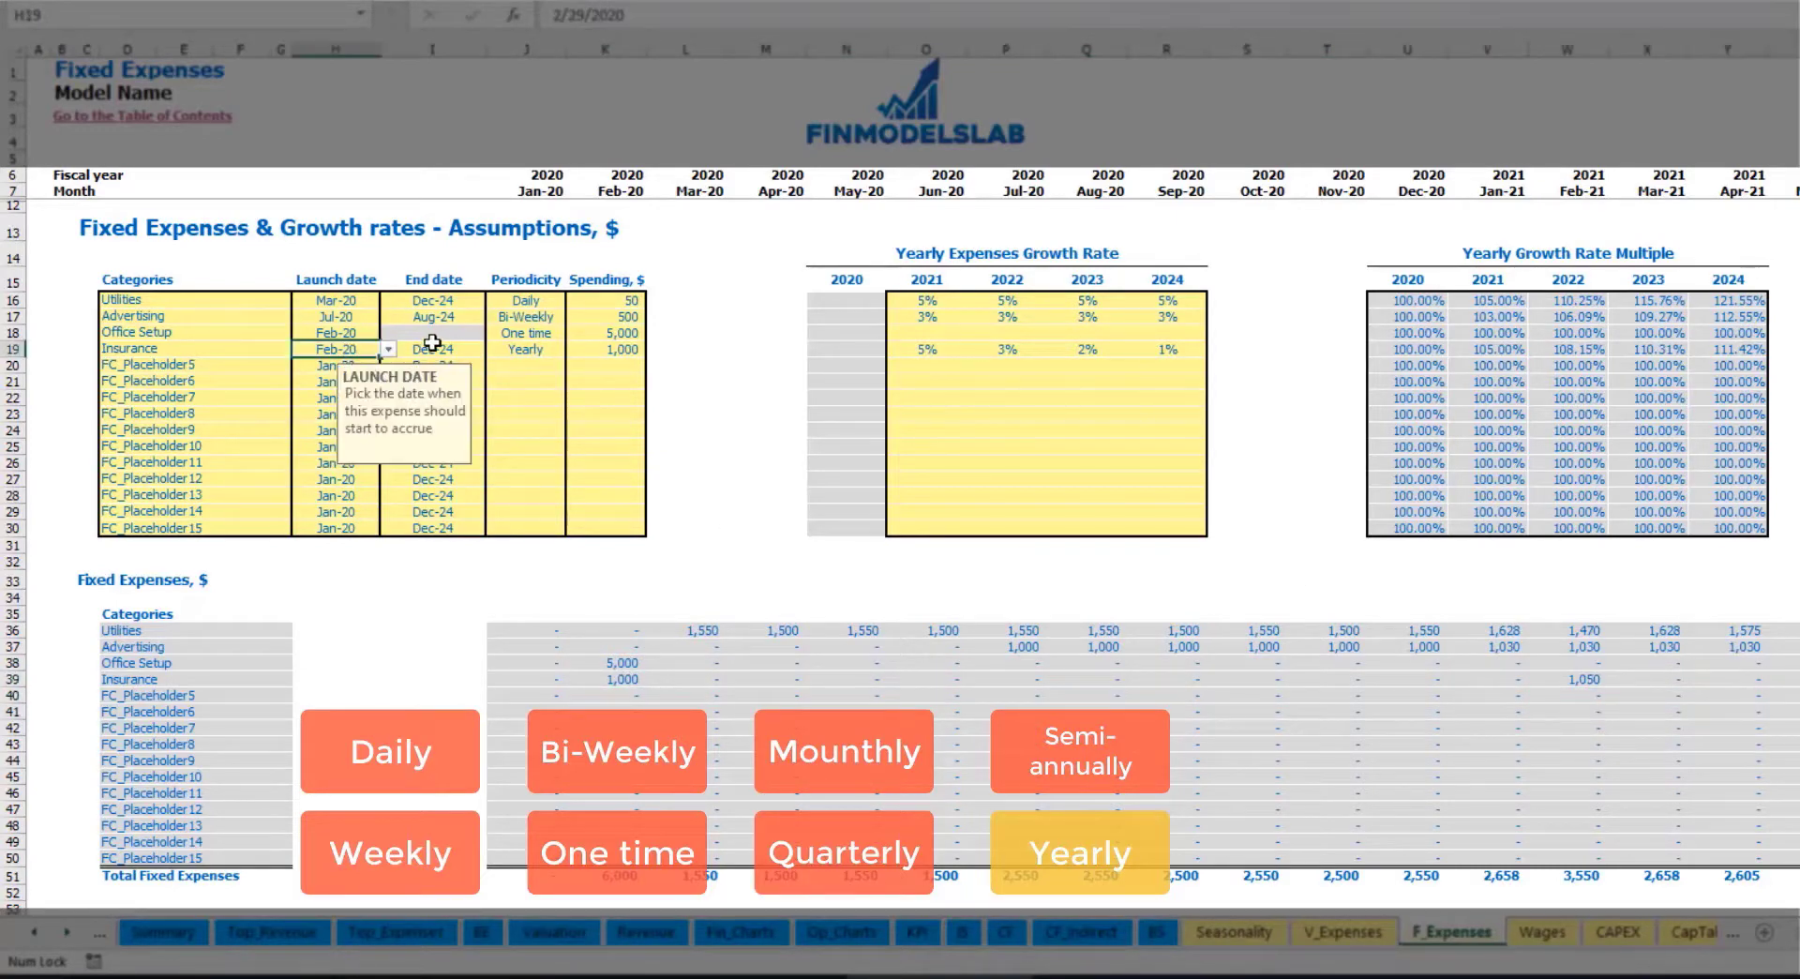
click(432, 346)
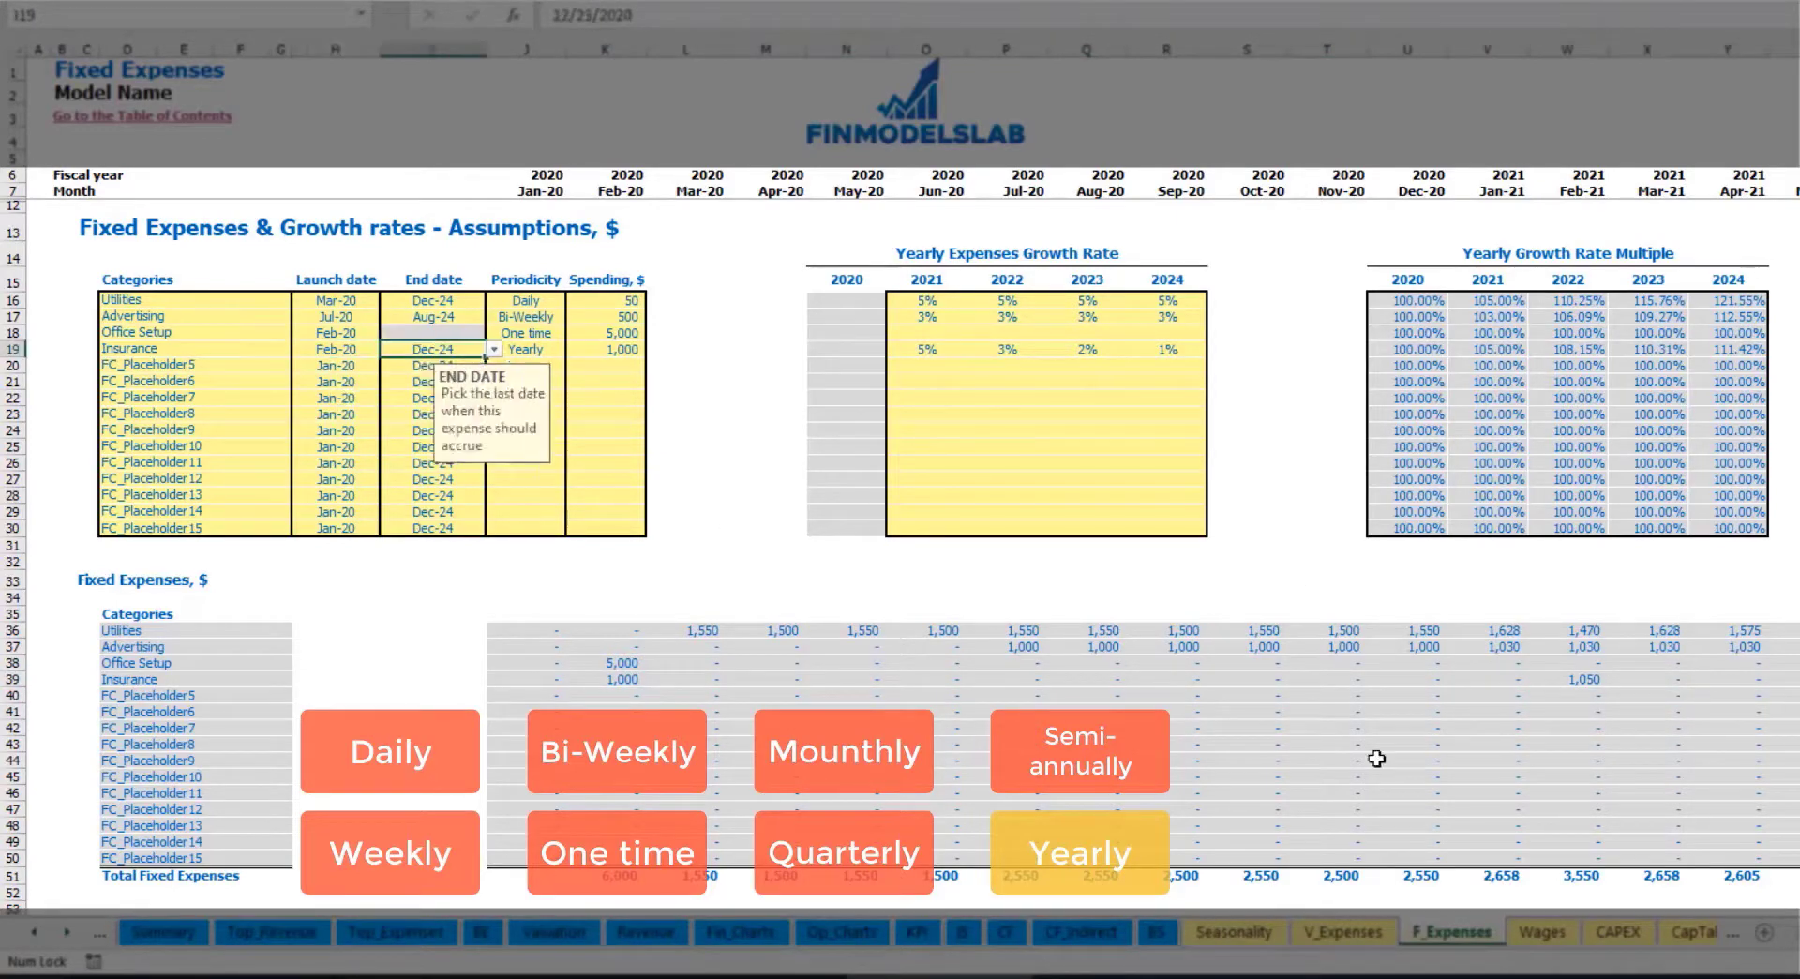
click(1259, 529)
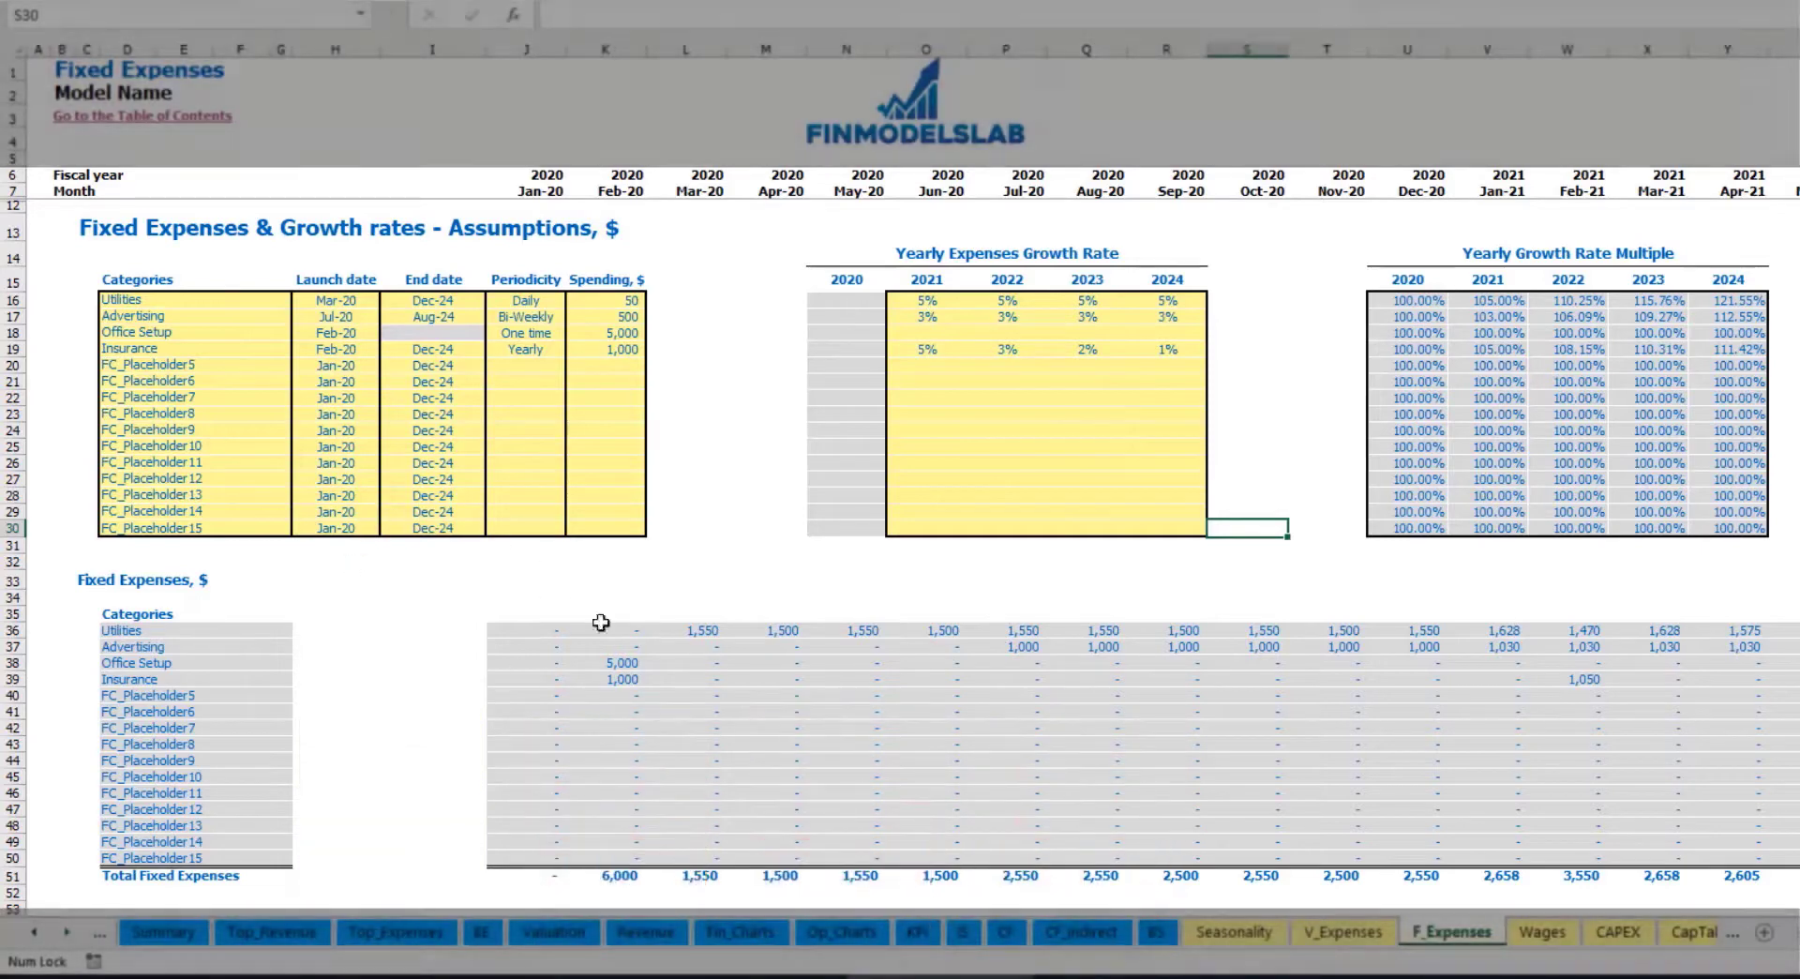
Review the monthly fixed expenses, and examine the individual categories under Total Fixed Expenses in the Income Statement.
drag(523, 630, 1650, 857)
click(962, 931)
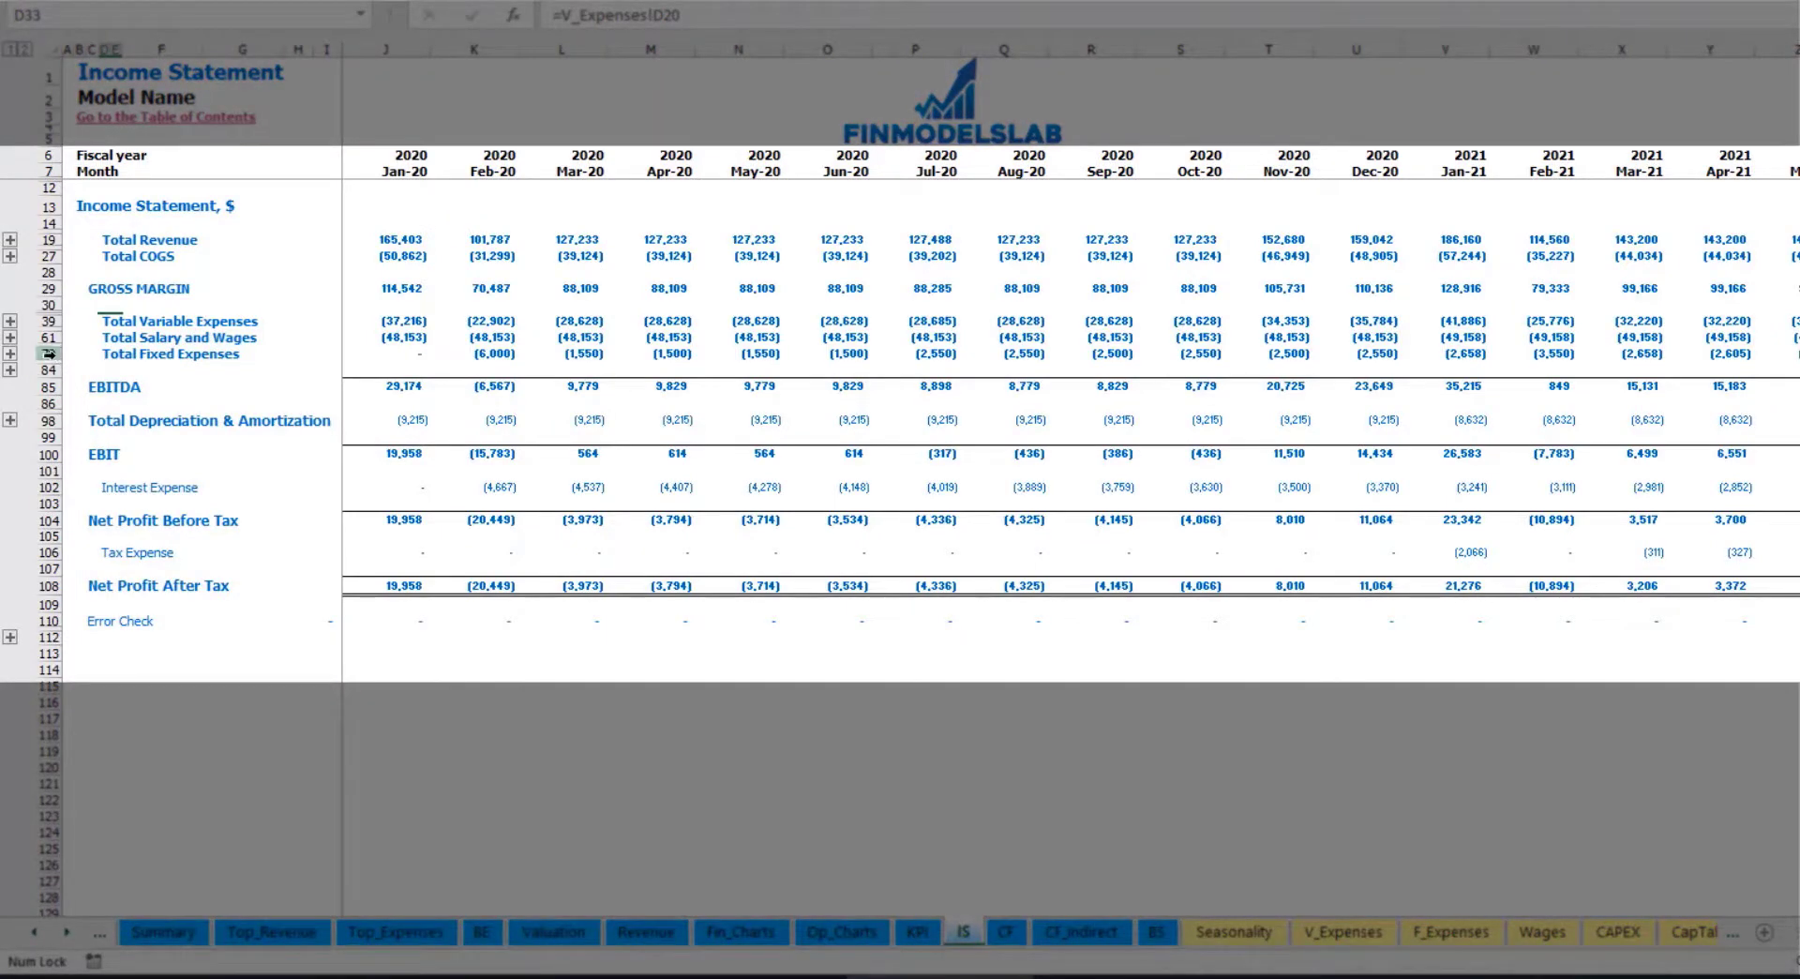
click(104, 354)
click(10, 354)
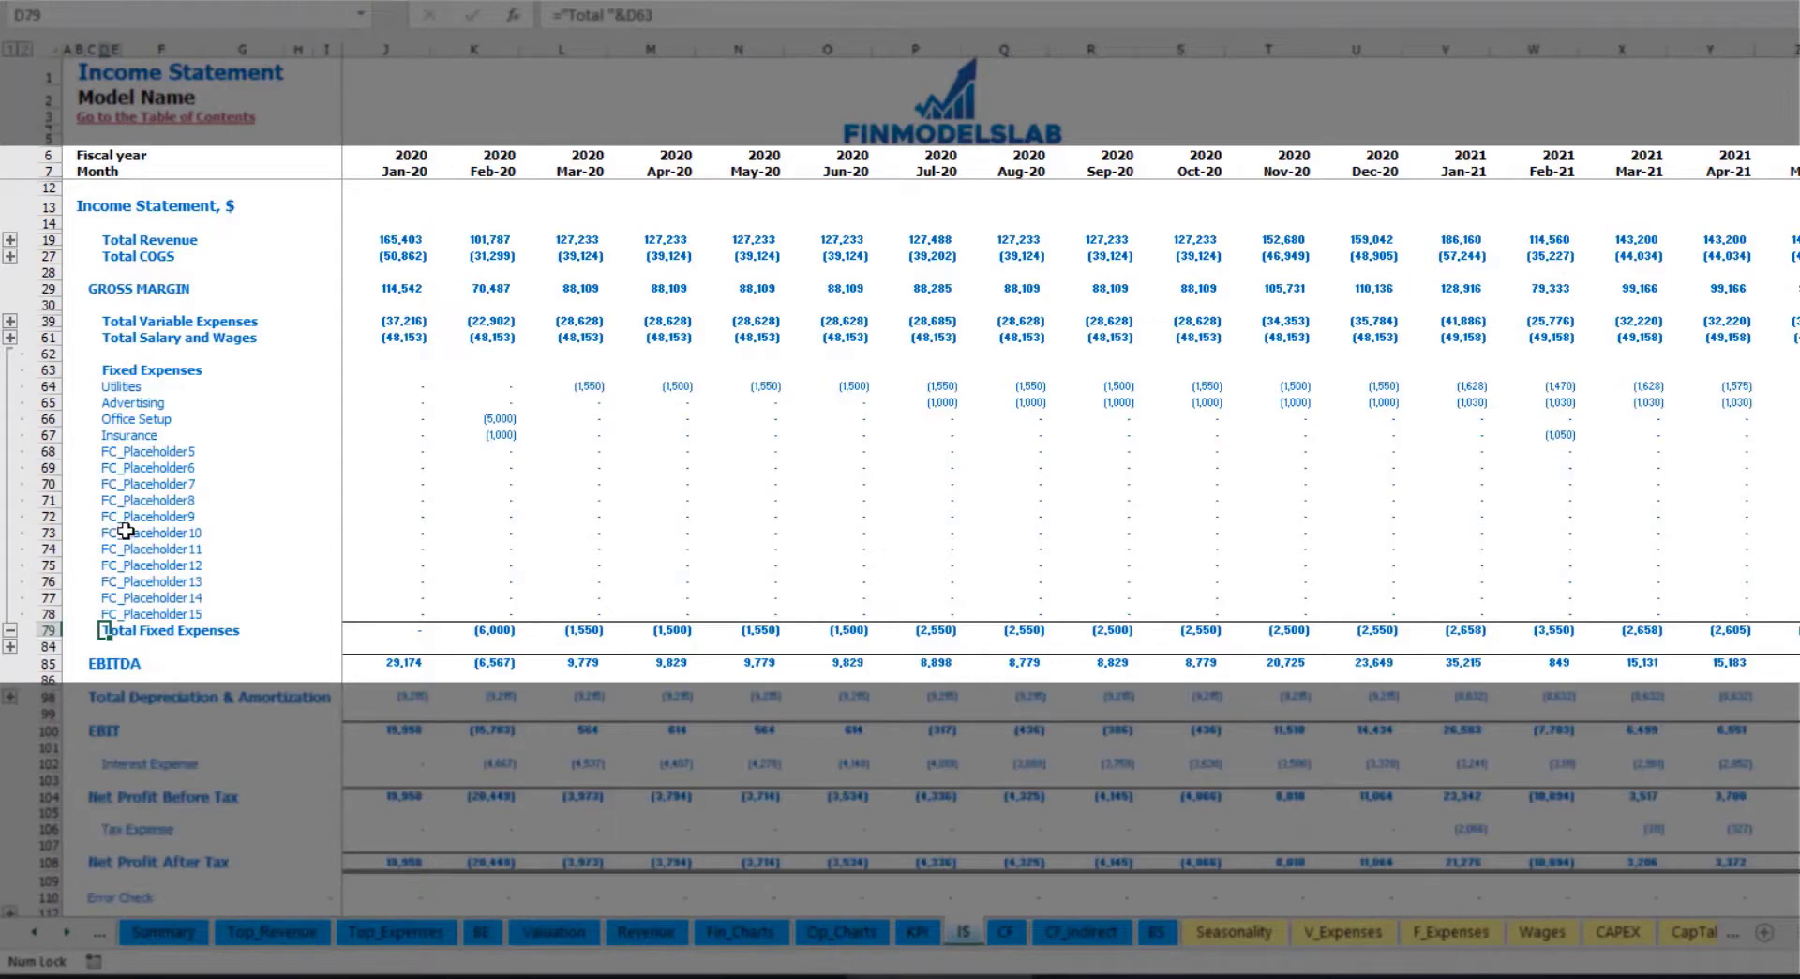
drag(49, 386, 119, 614)
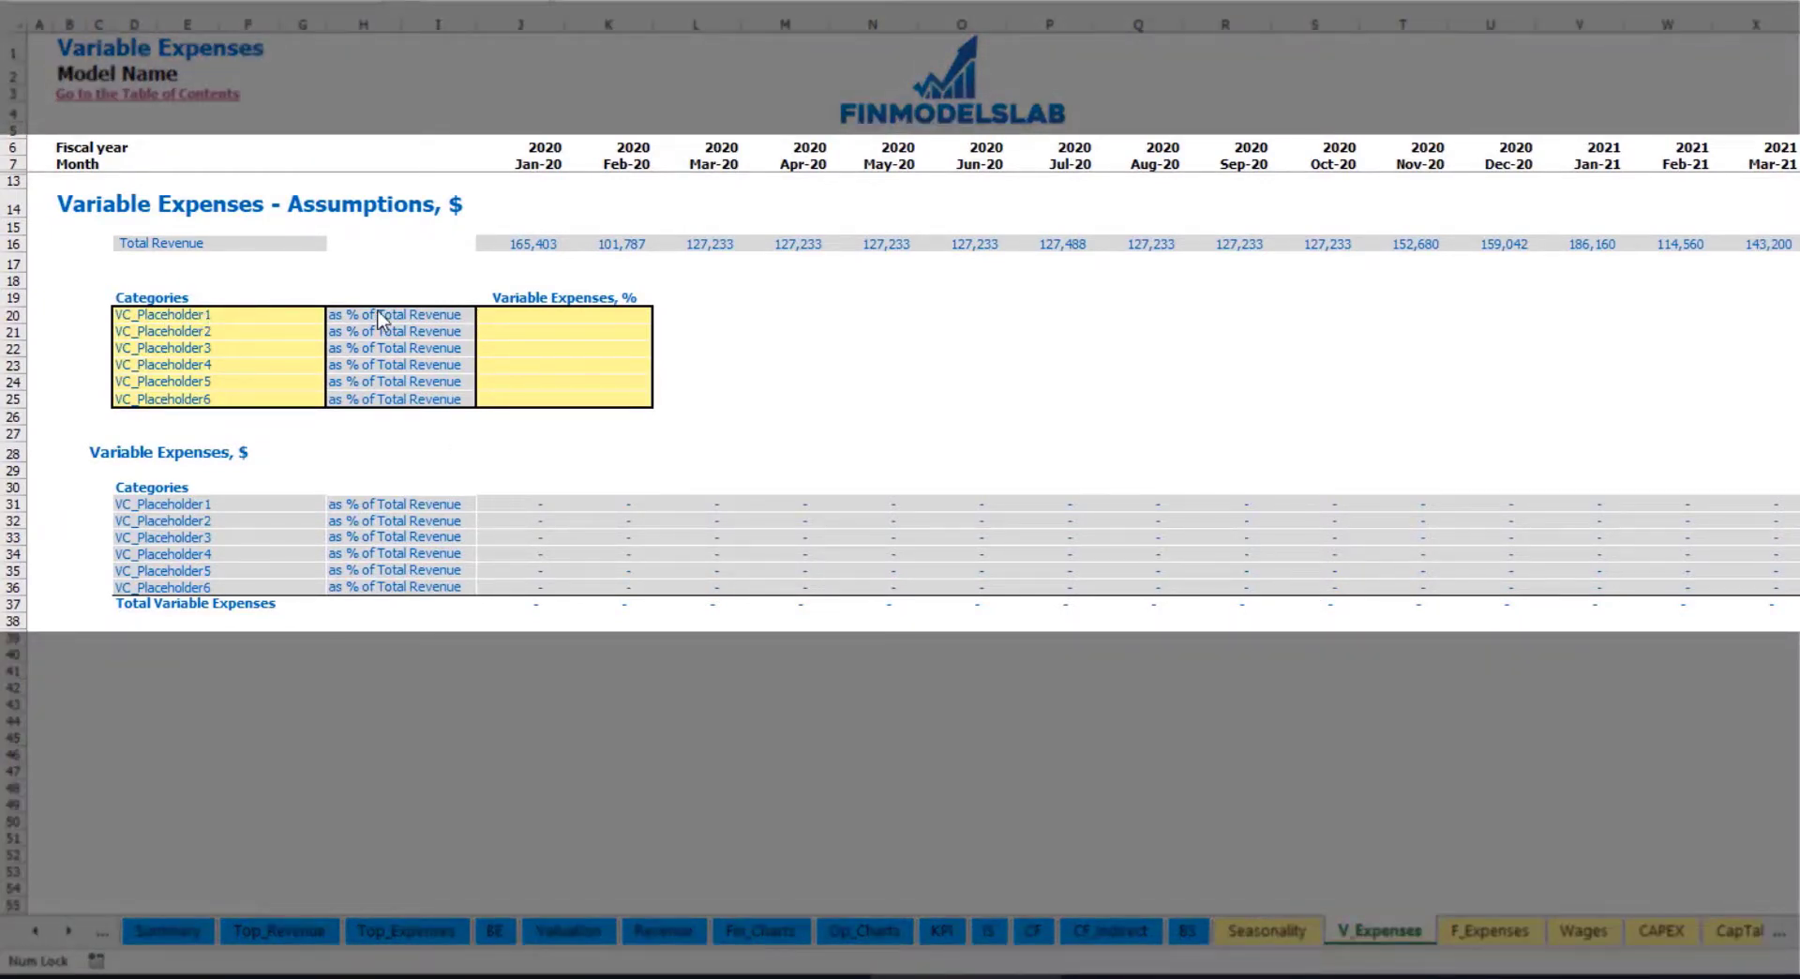
Name the first variable expense category "Bank fees" and set it to 2.5% of total revenue.
click(195, 315)
text(Ban)
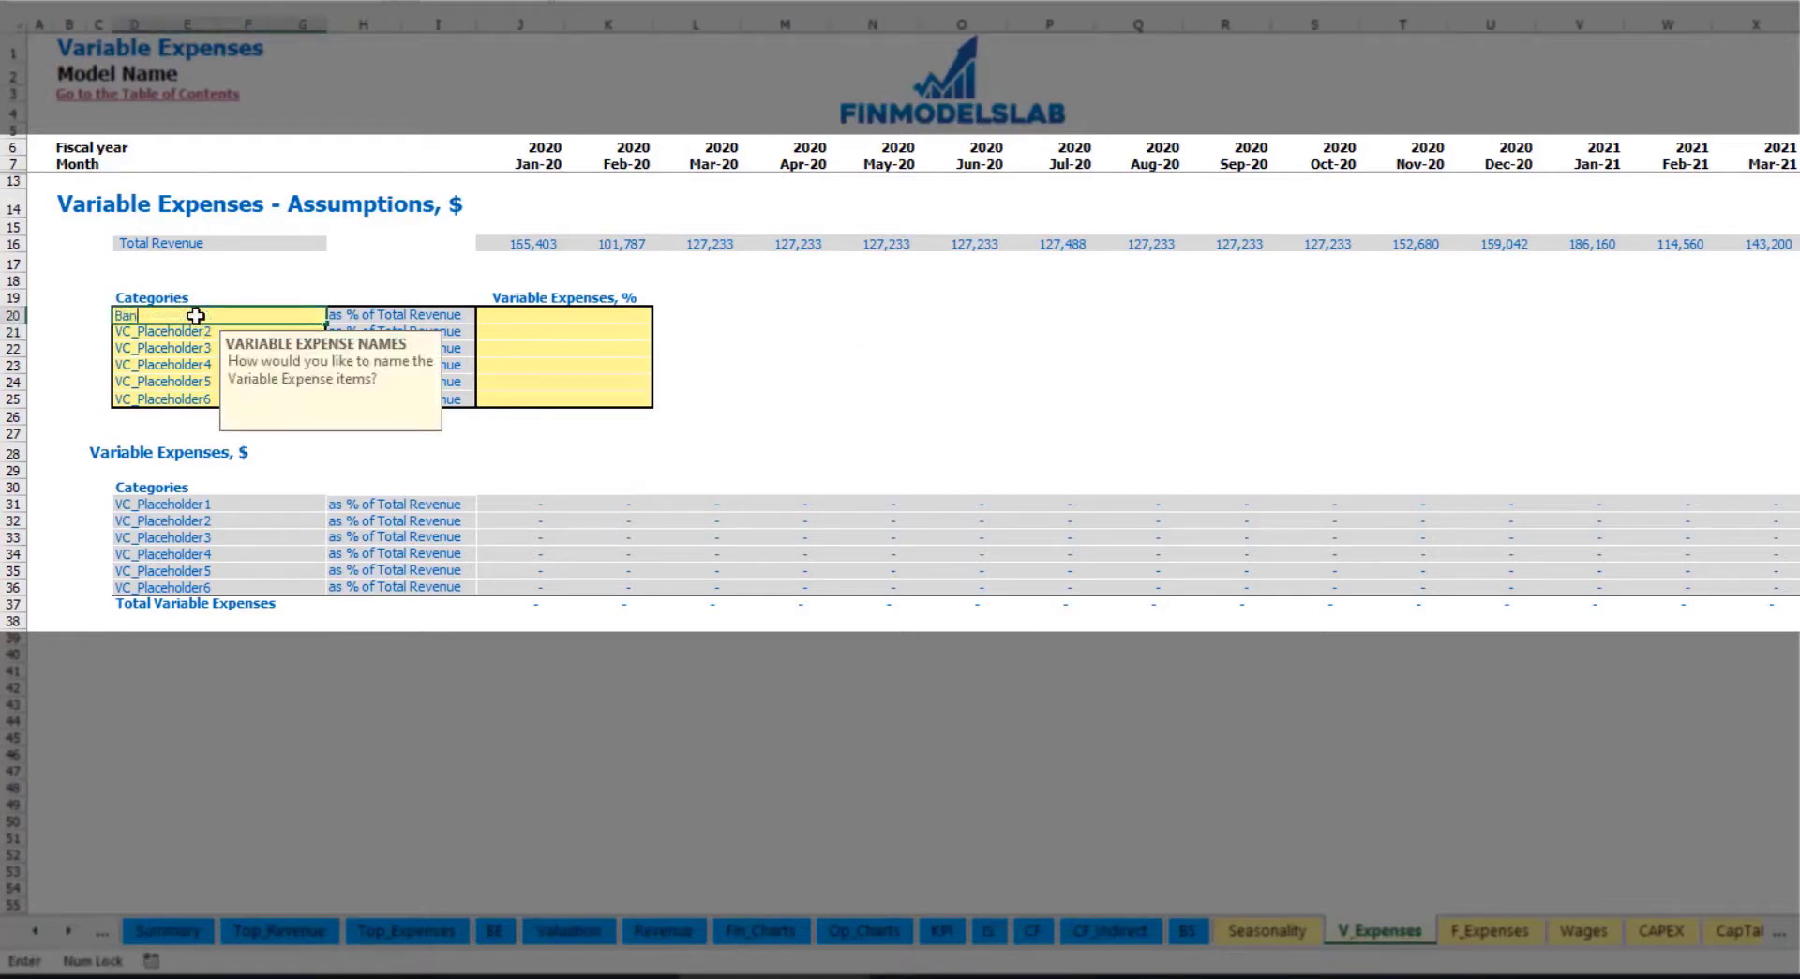
text(k fees)
key(Return)
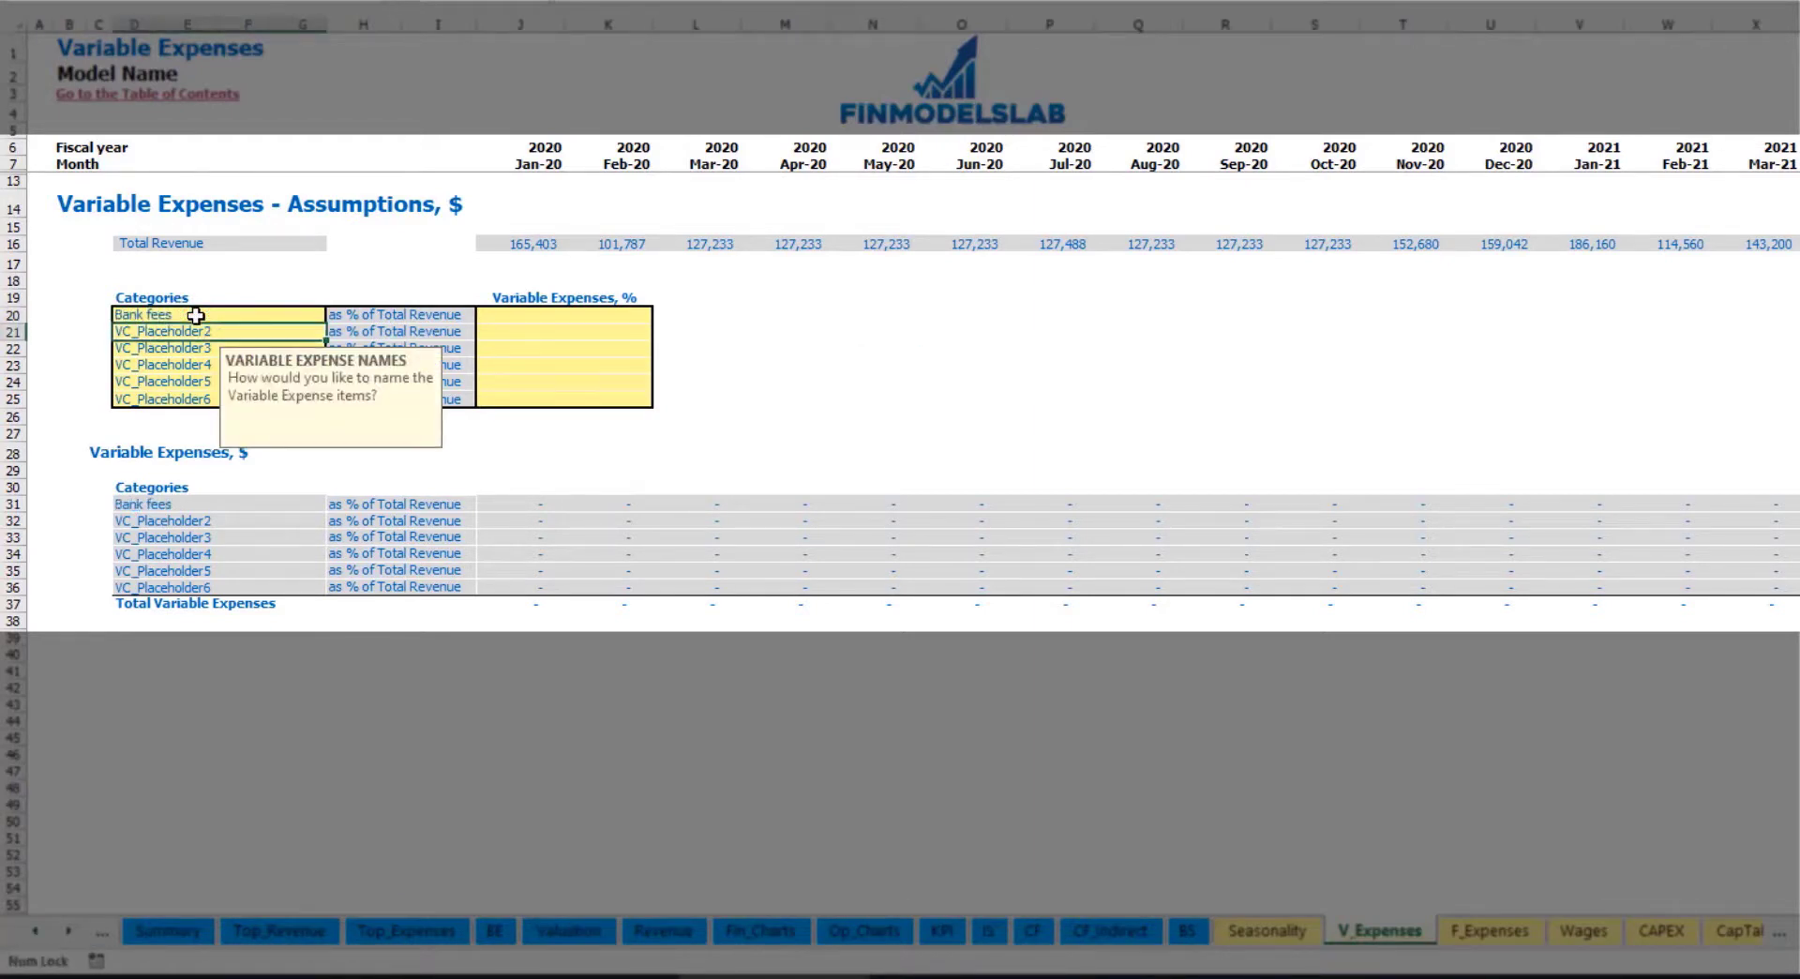
click(532, 314)
text(2.5%)
key(Return)
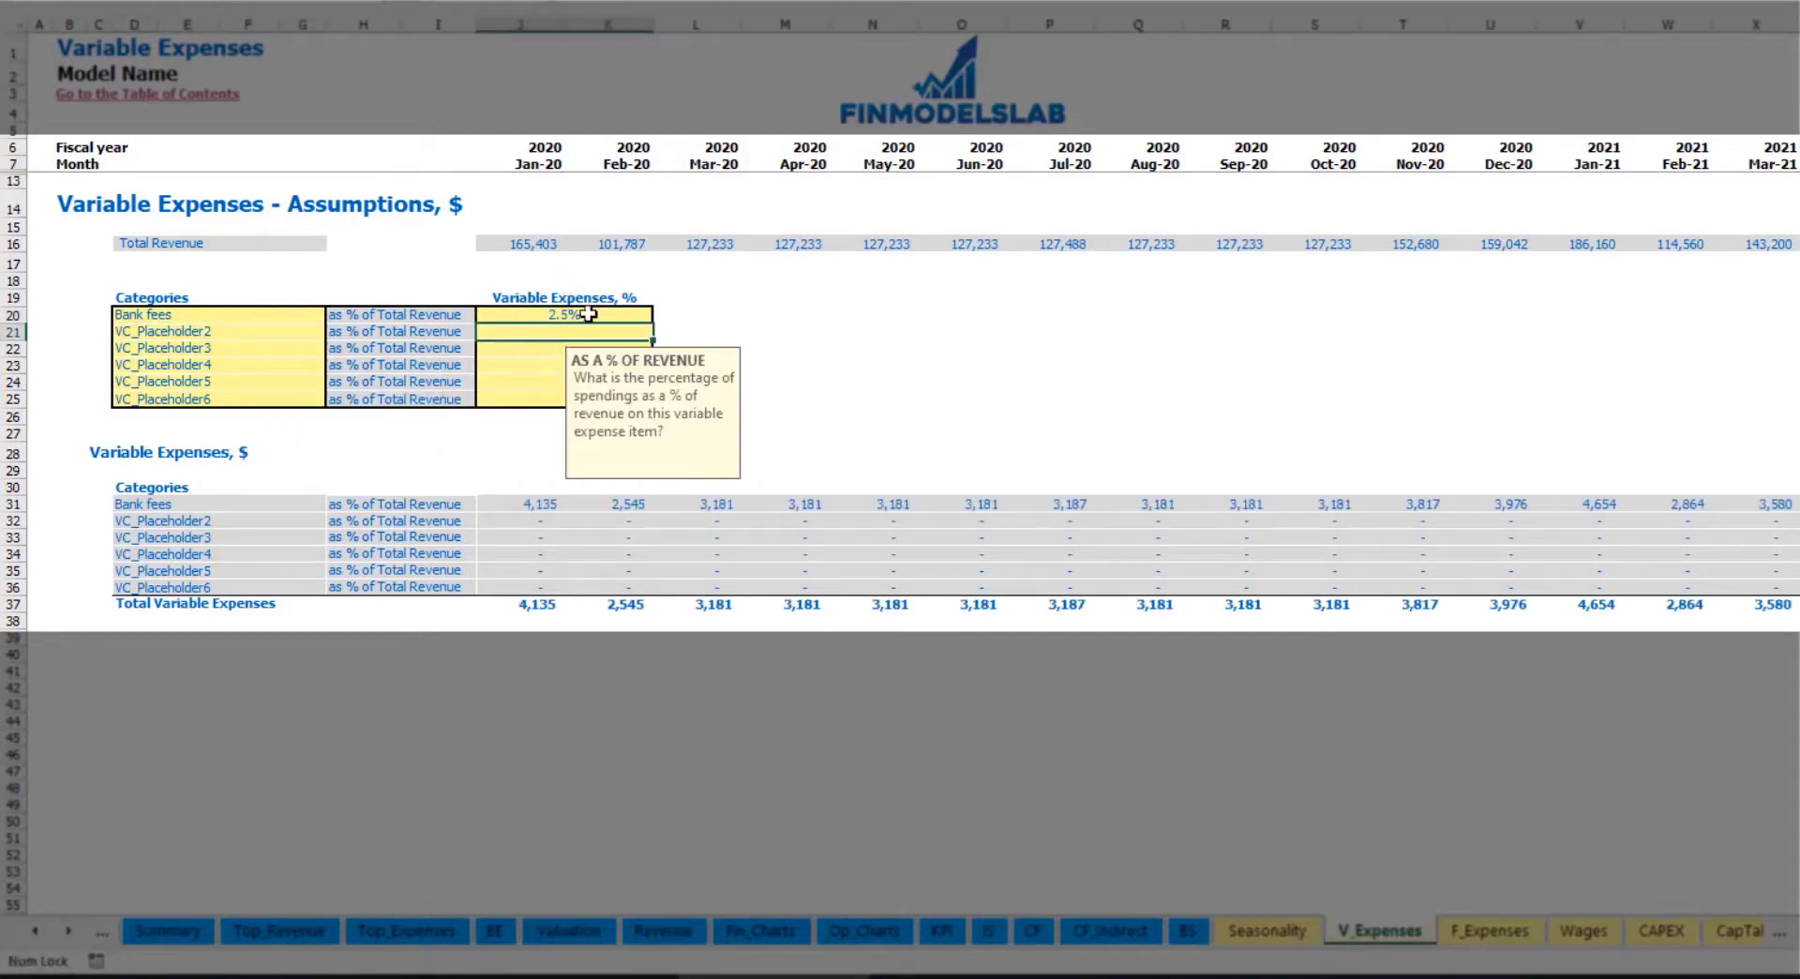
Compare the monthly Total Revenue with the calculated Bank fees amounts across the forecast months.
drag(522, 245, 1402, 250)
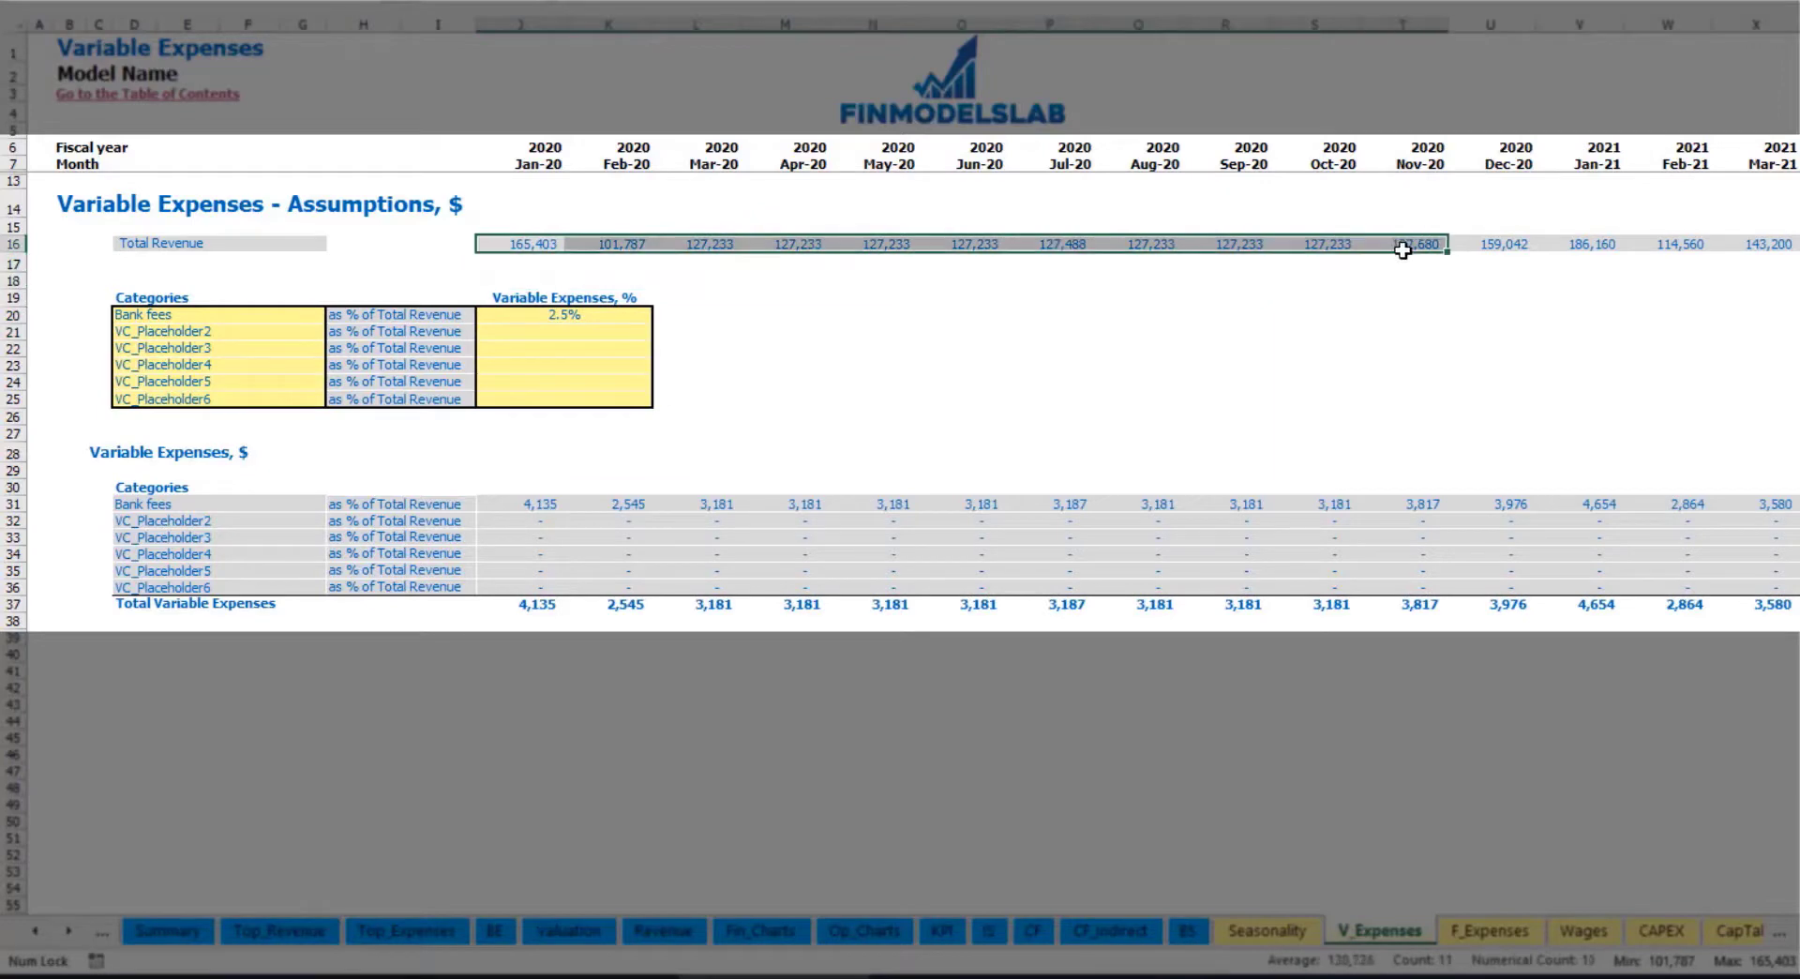
scroll(1681, 841, right, 15)
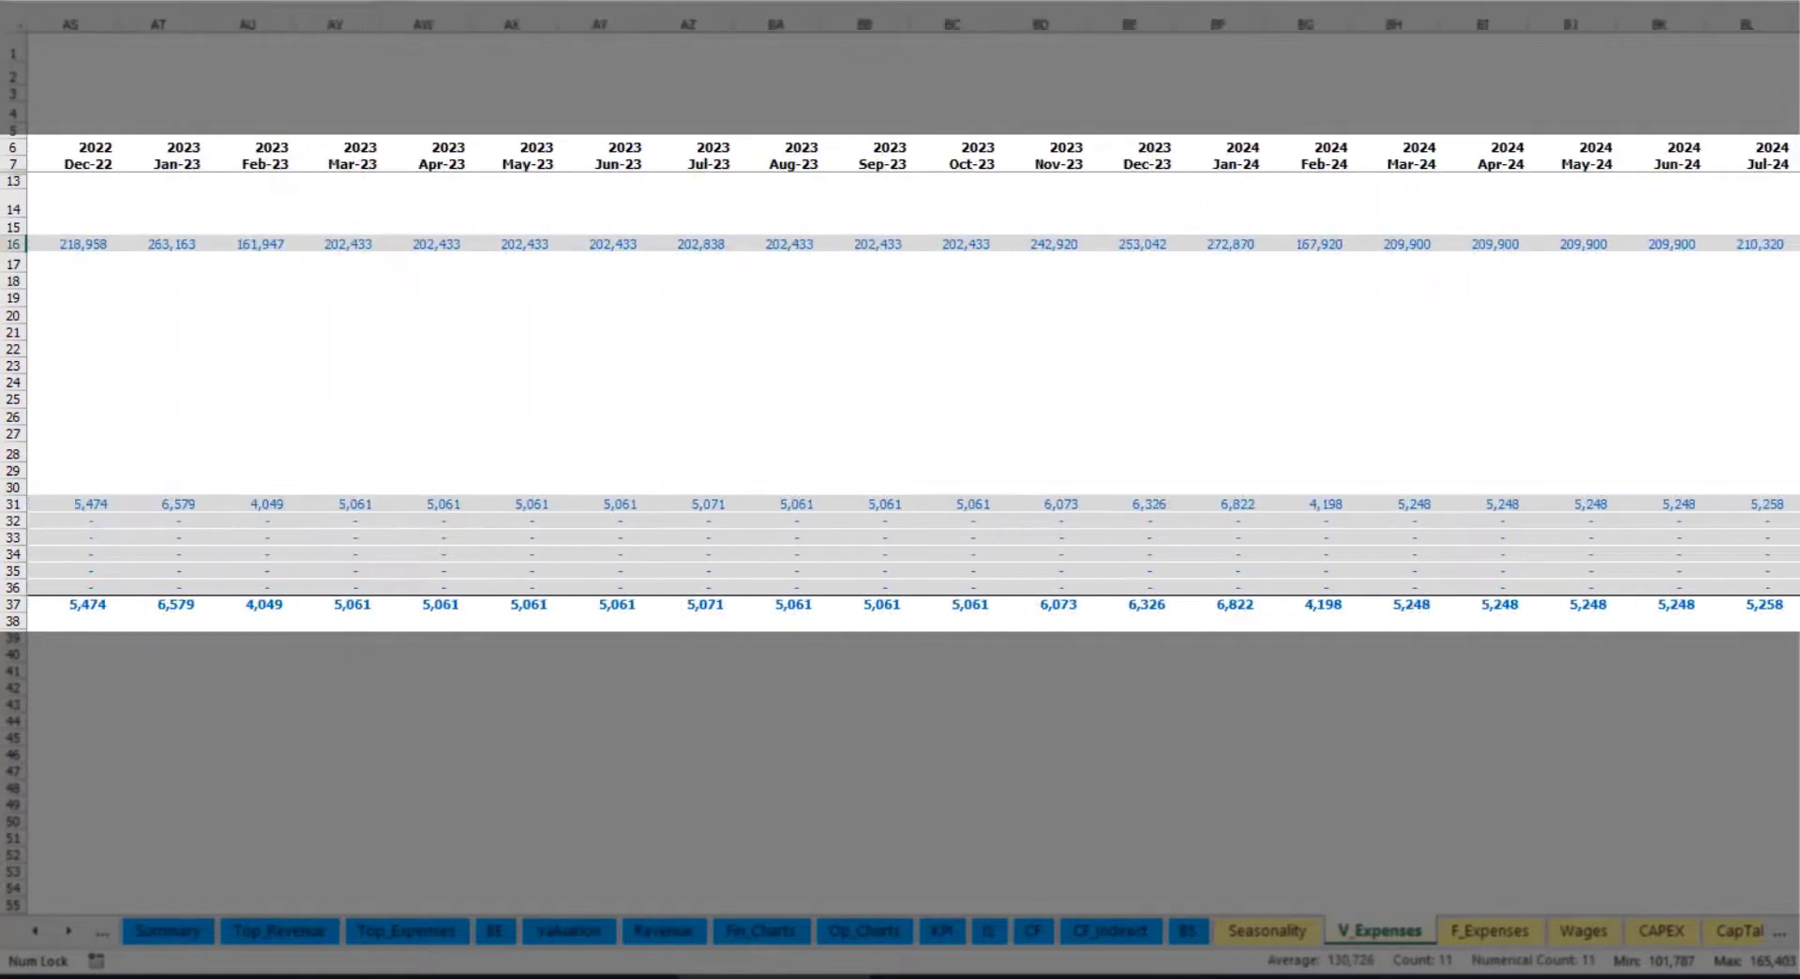
scroll(1681, 841, left, 15)
click(551, 503)
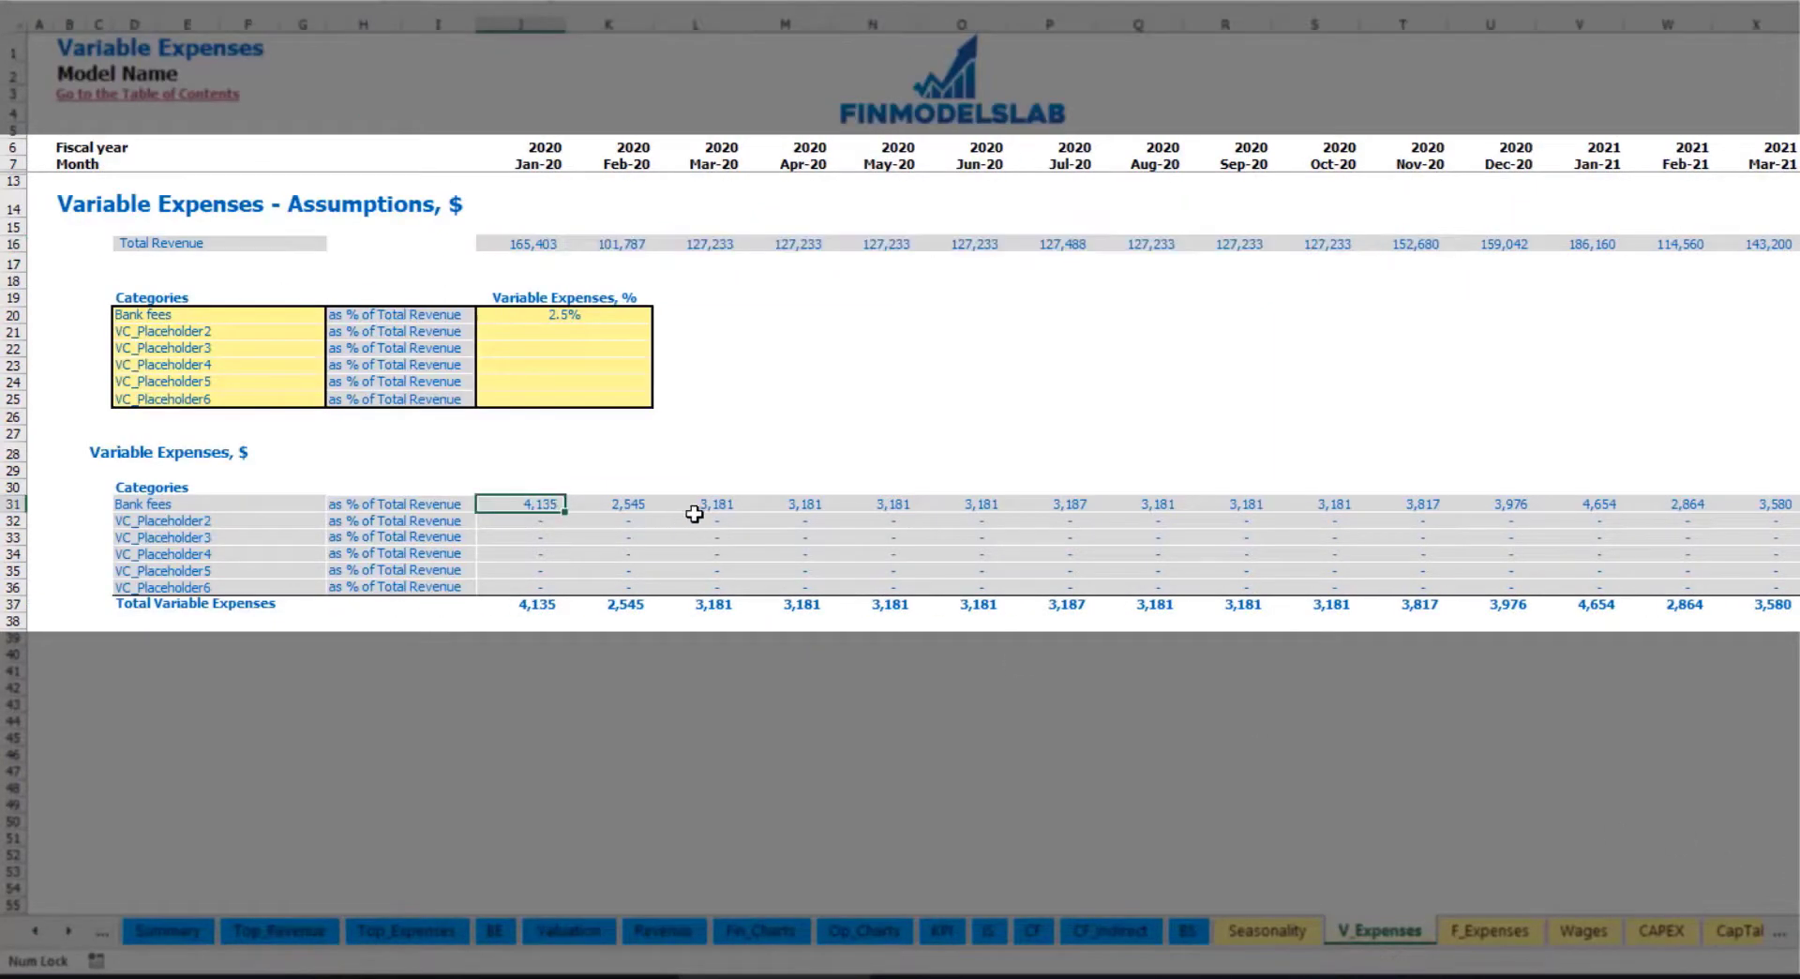
click(696, 506)
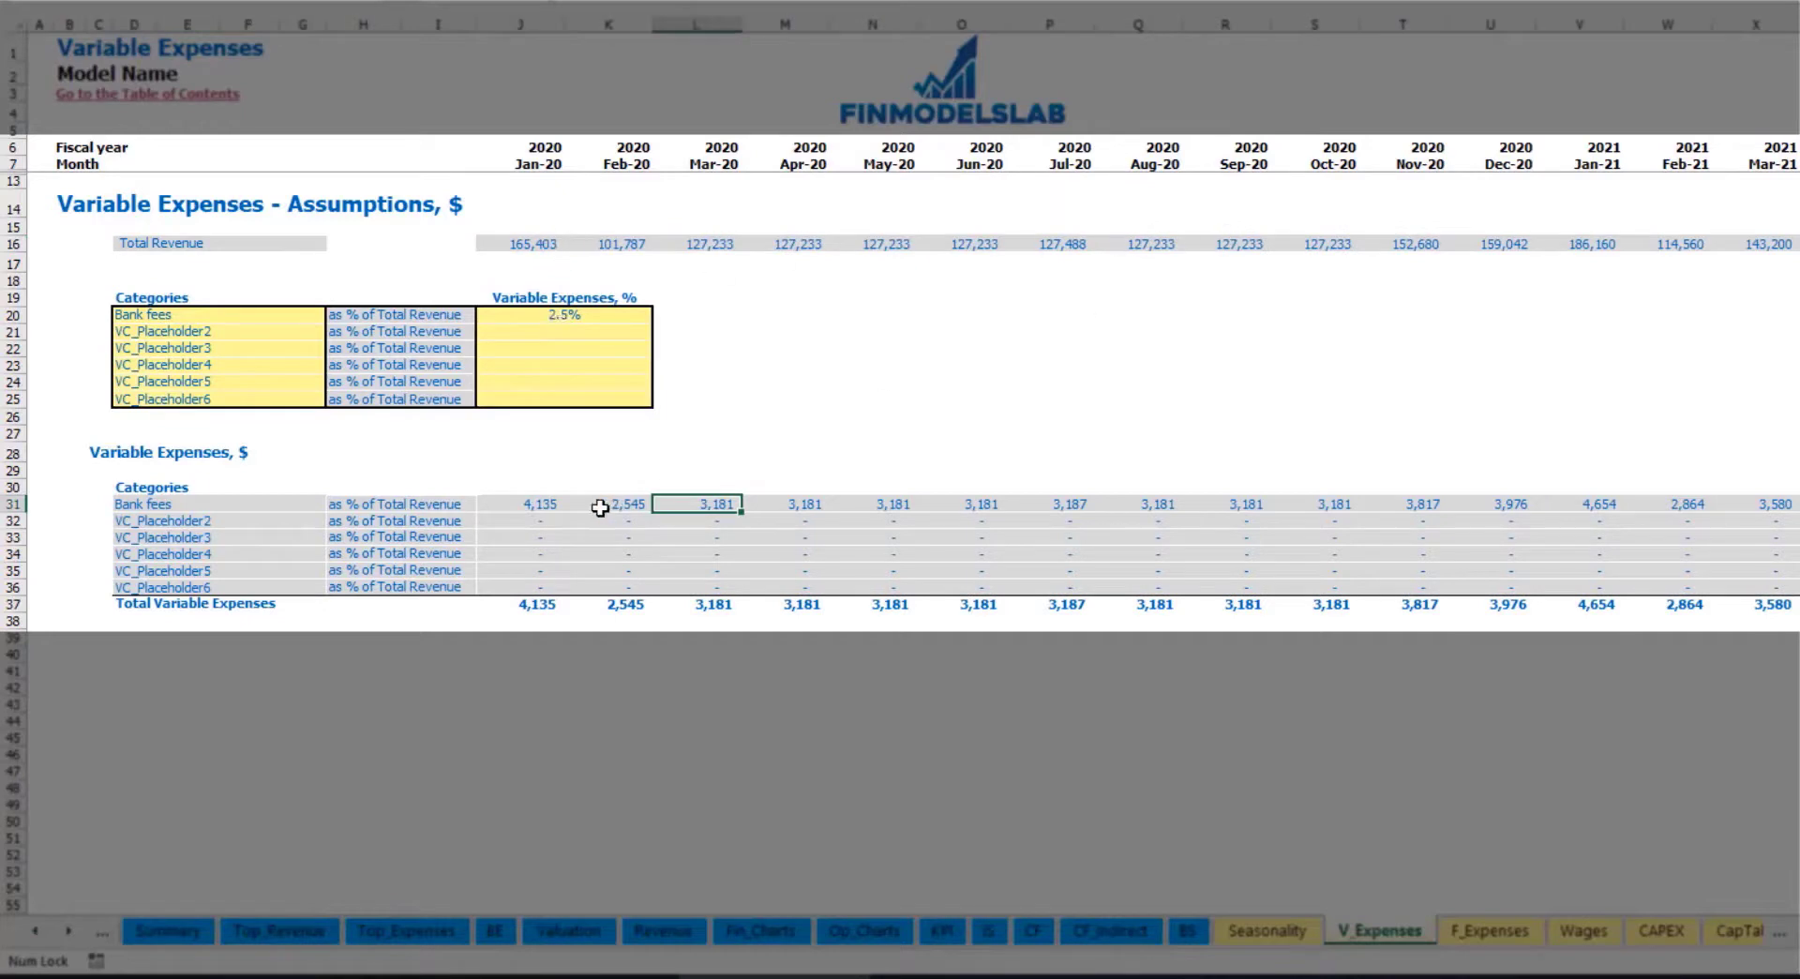
Name the second variable expense category "Other Var Exp" and set it to 5% of total revenue.
click(226, 333)
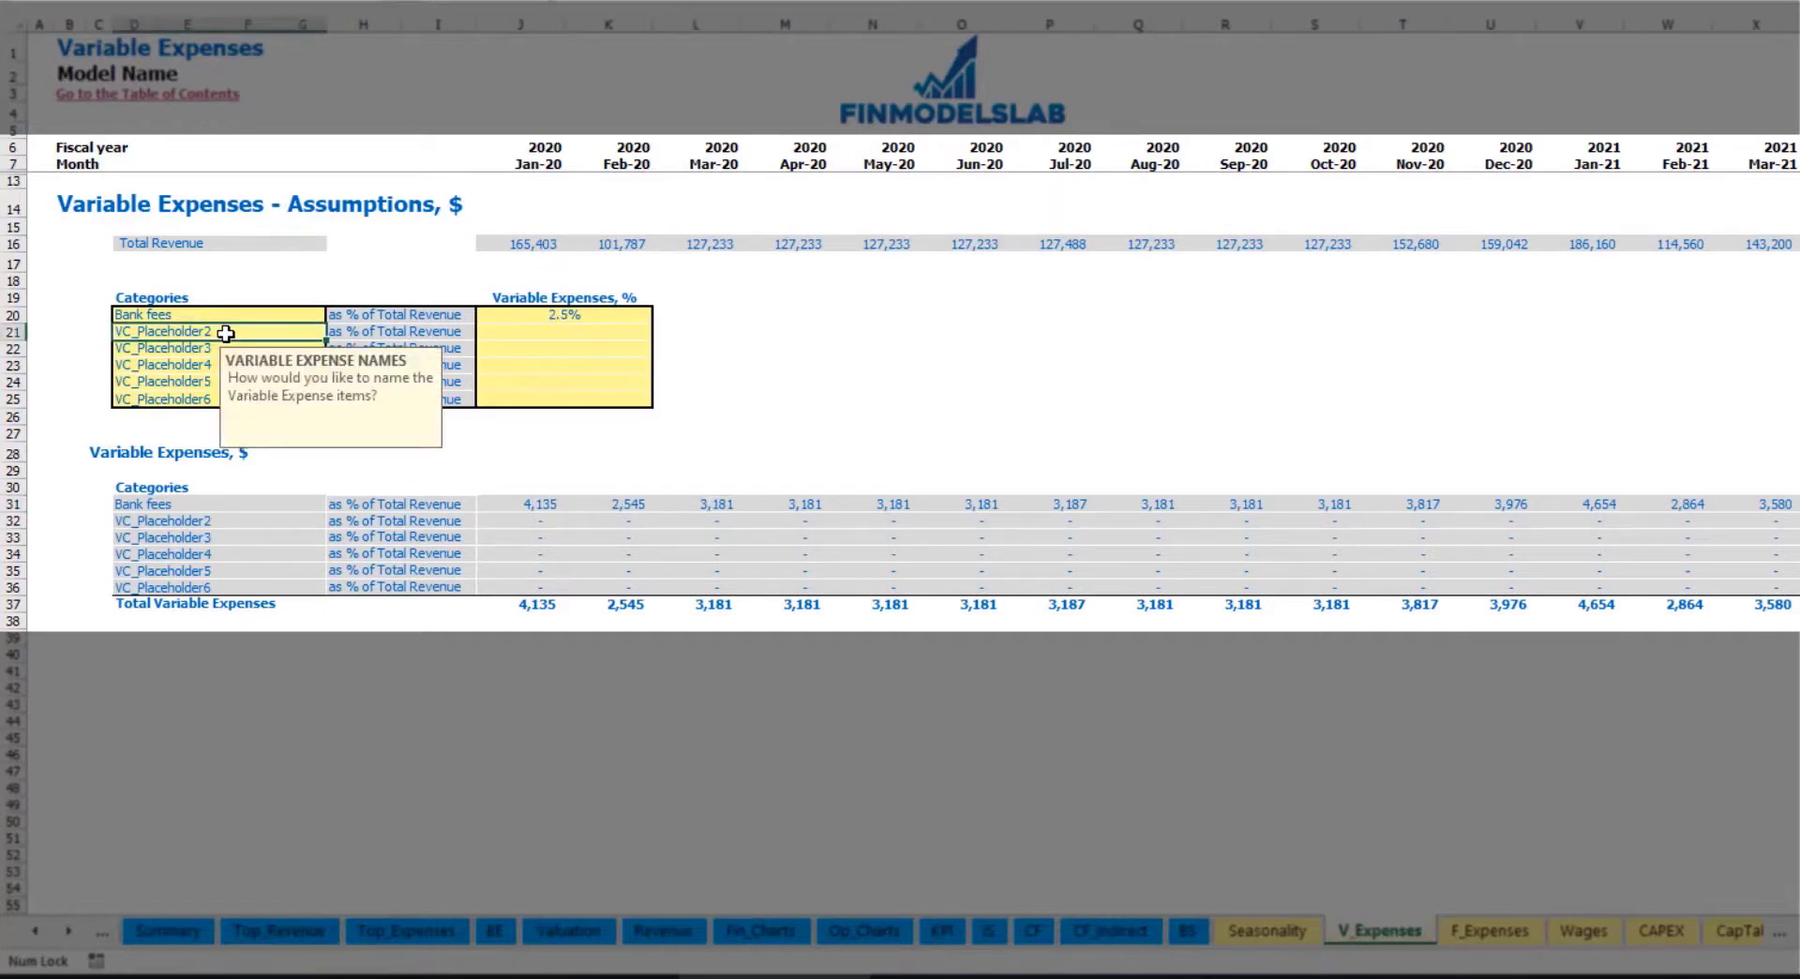
text(O)
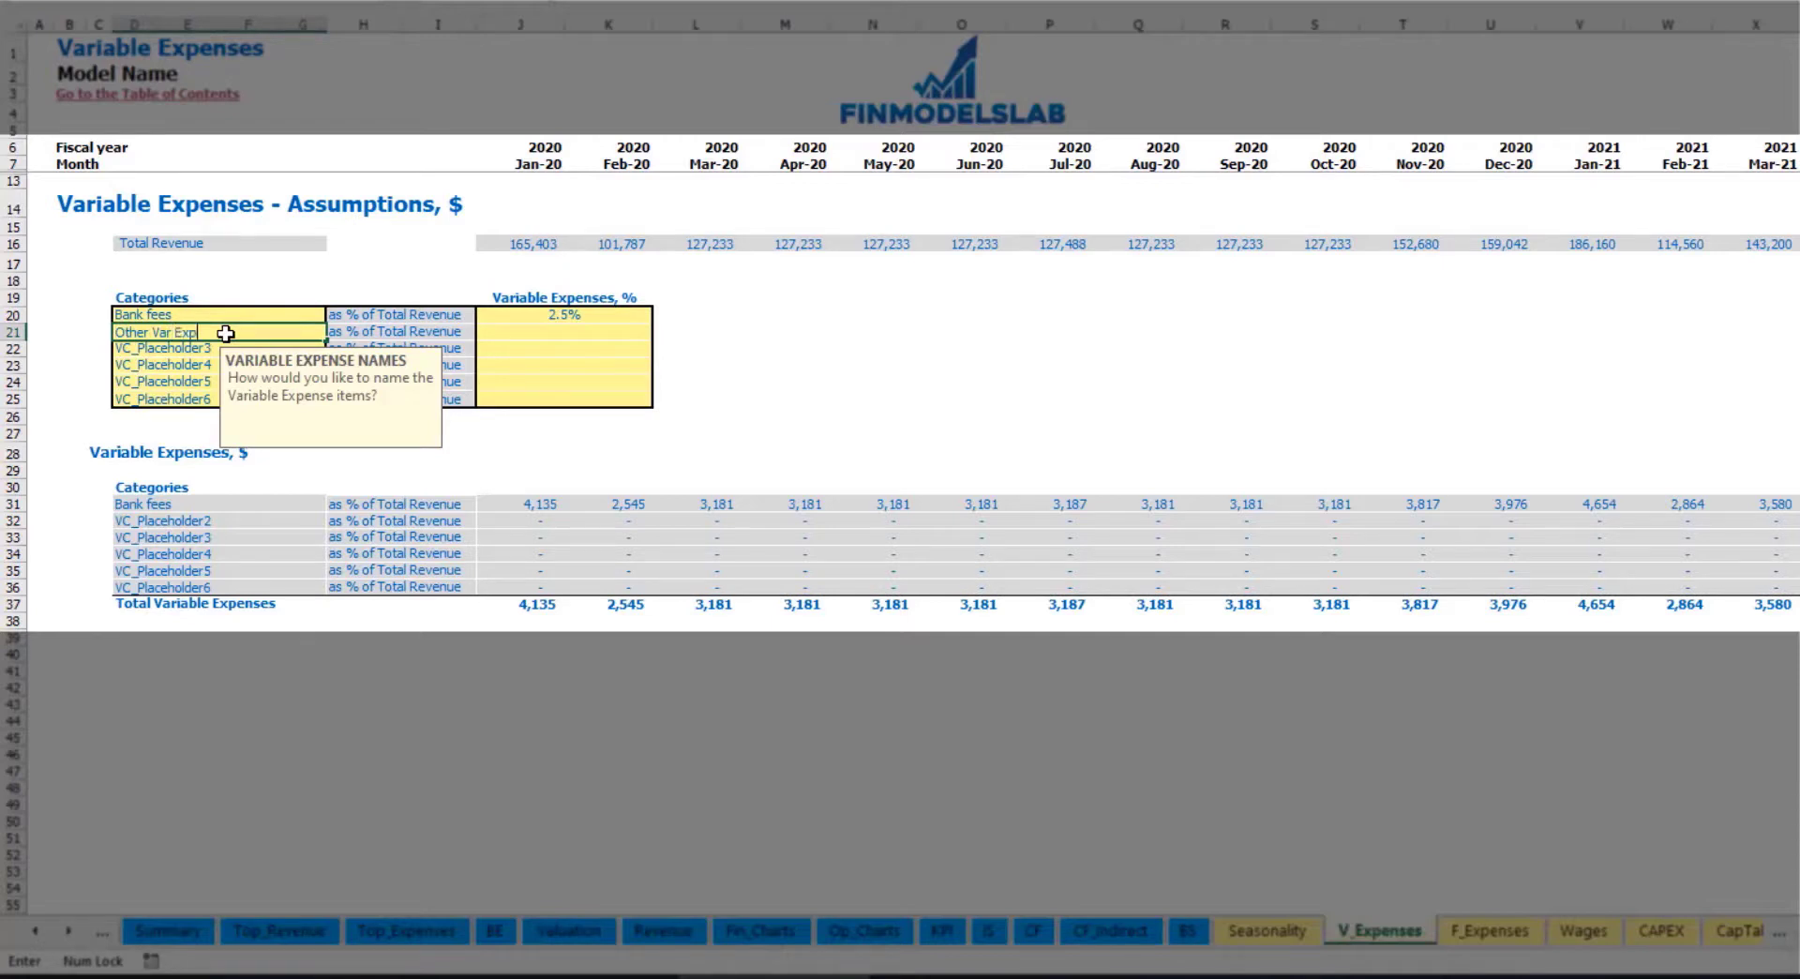
text(ther Var Exp)
key(Return)
click(546, 329)
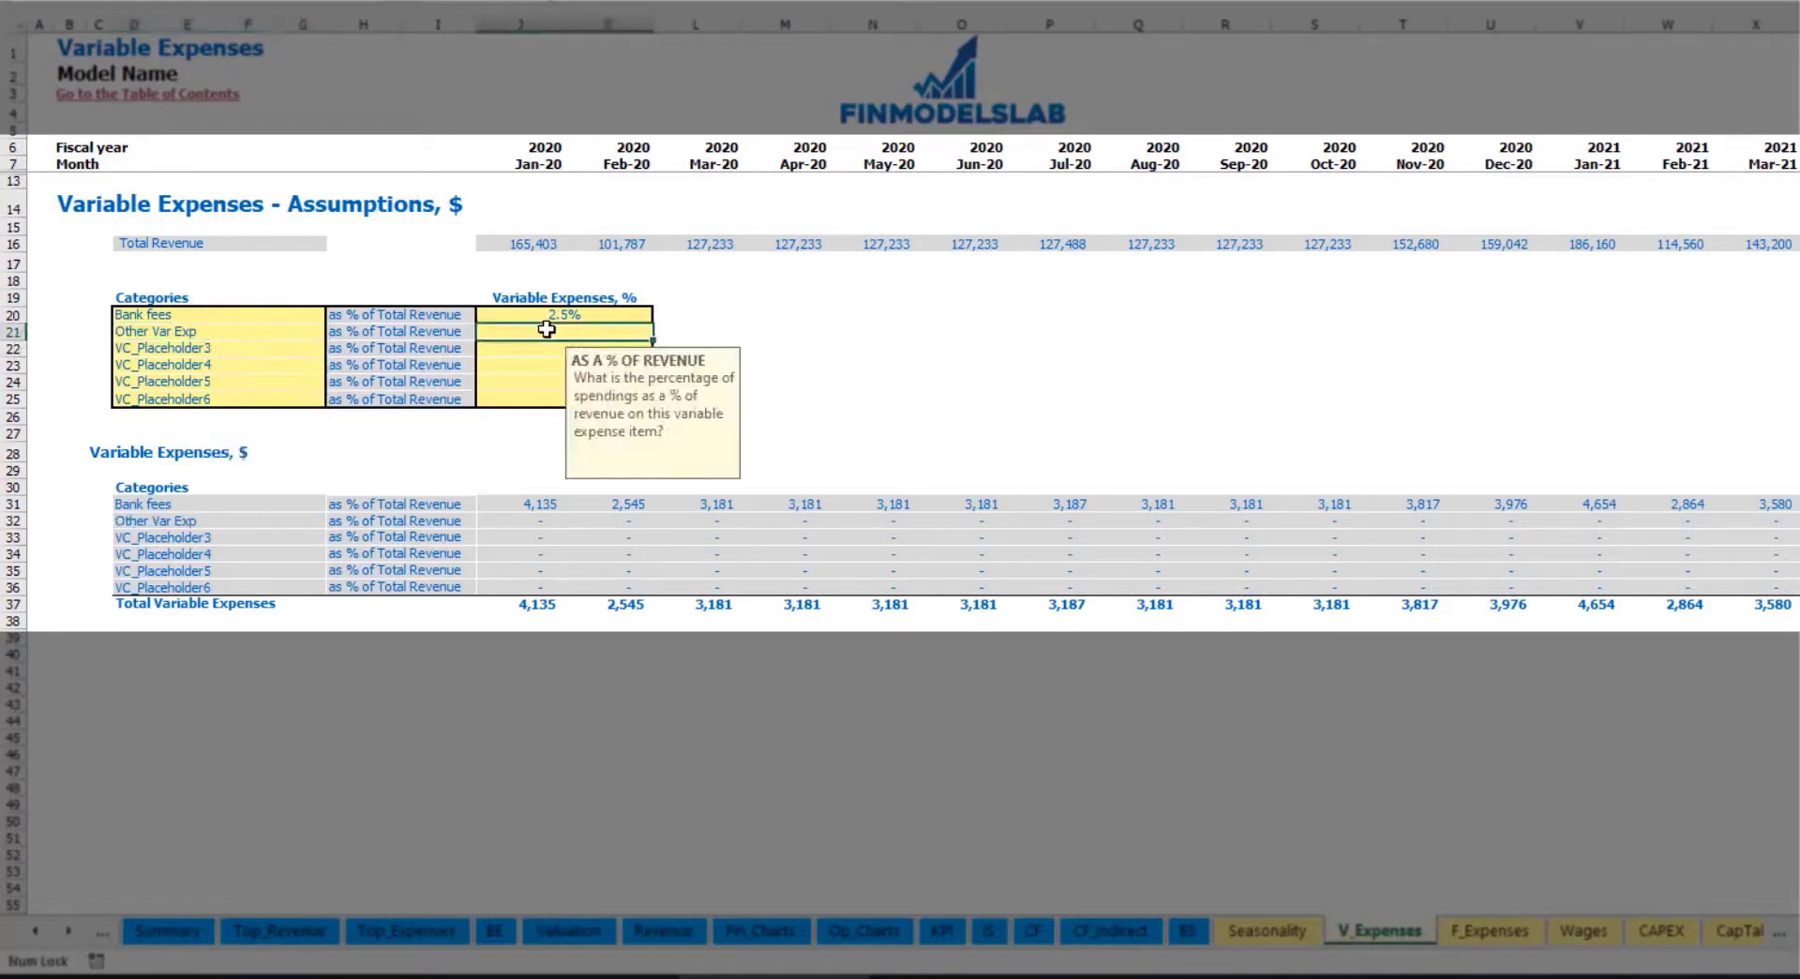
text(5)
key(Return)
Name the third variable expense category "Direct Labor" and set it to 15% of total revenue.
click(285, 349)
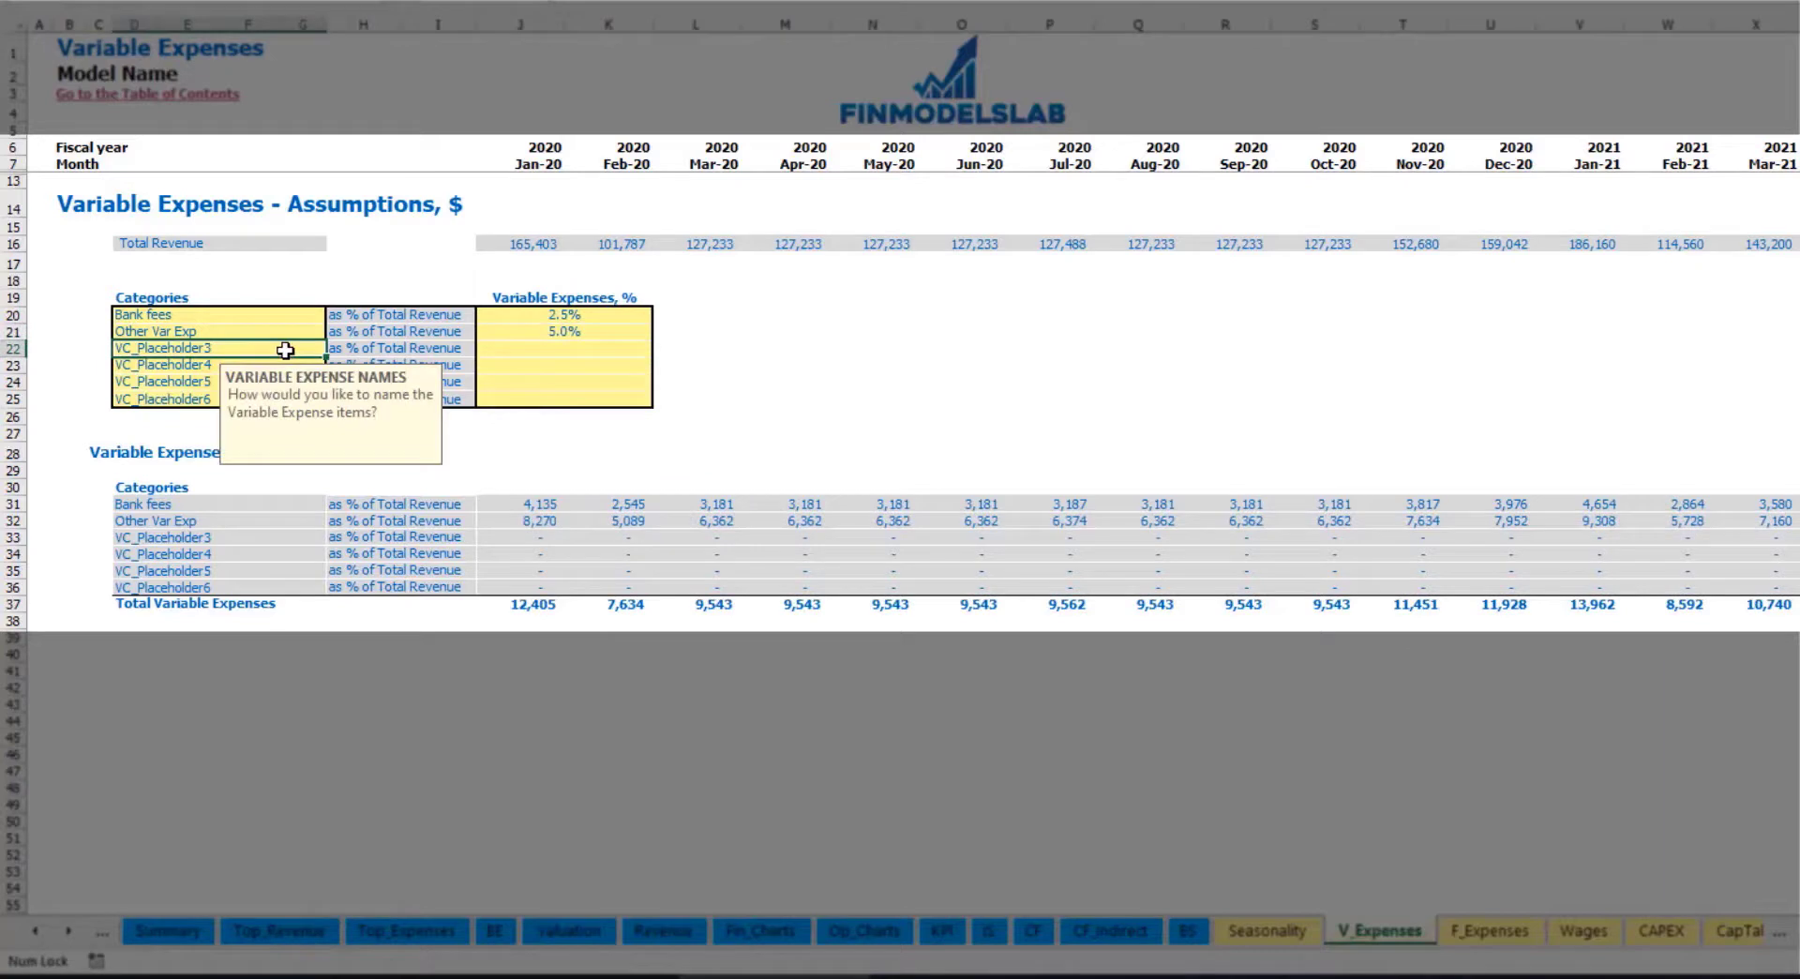
text(Direct Labor)
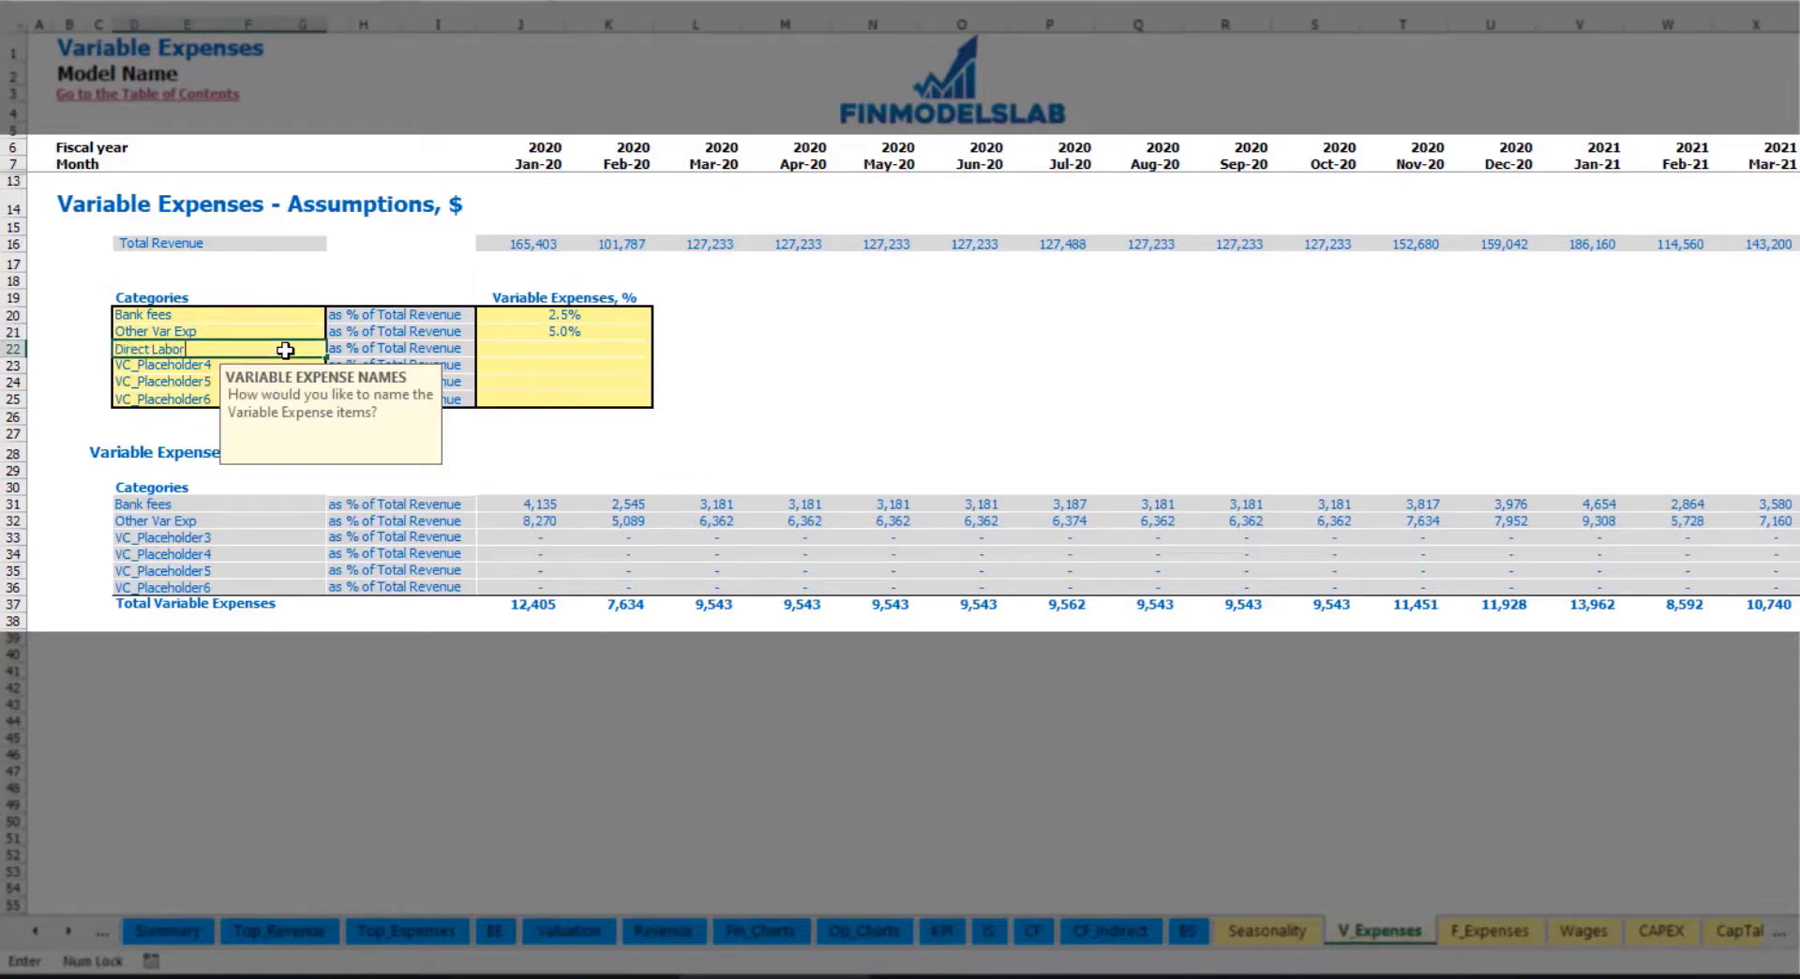
key(Return)
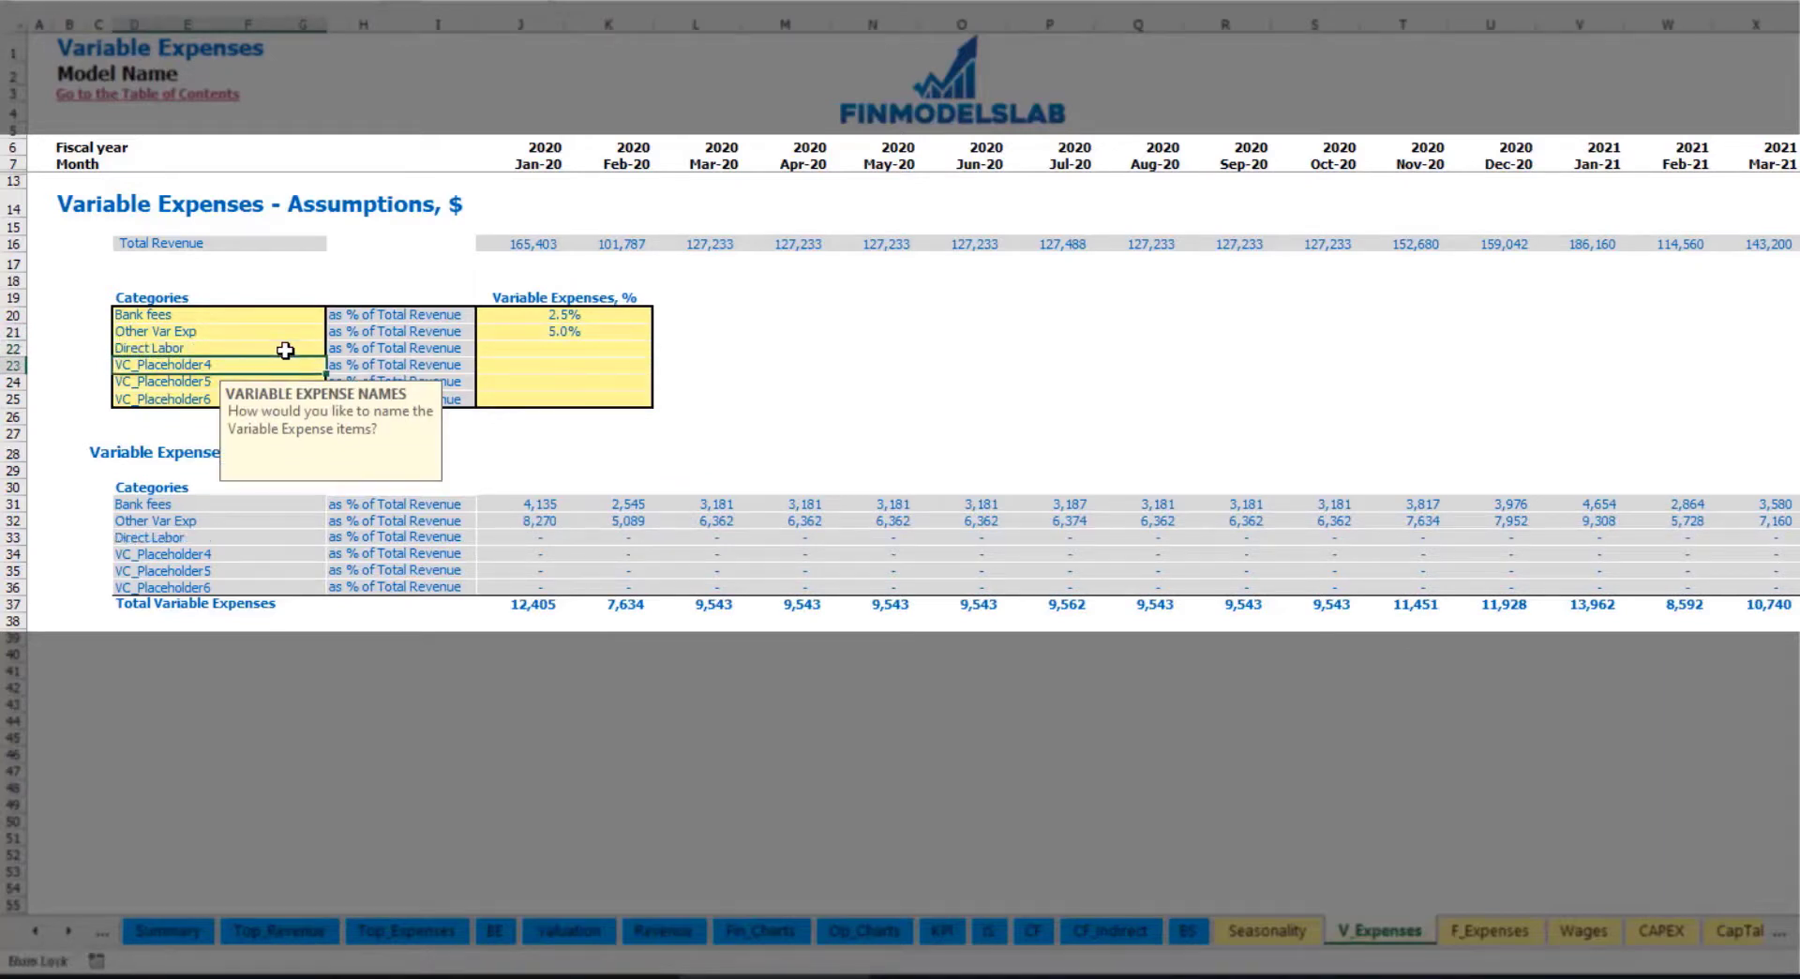
click(529, 350)
text(15)
key(Return)
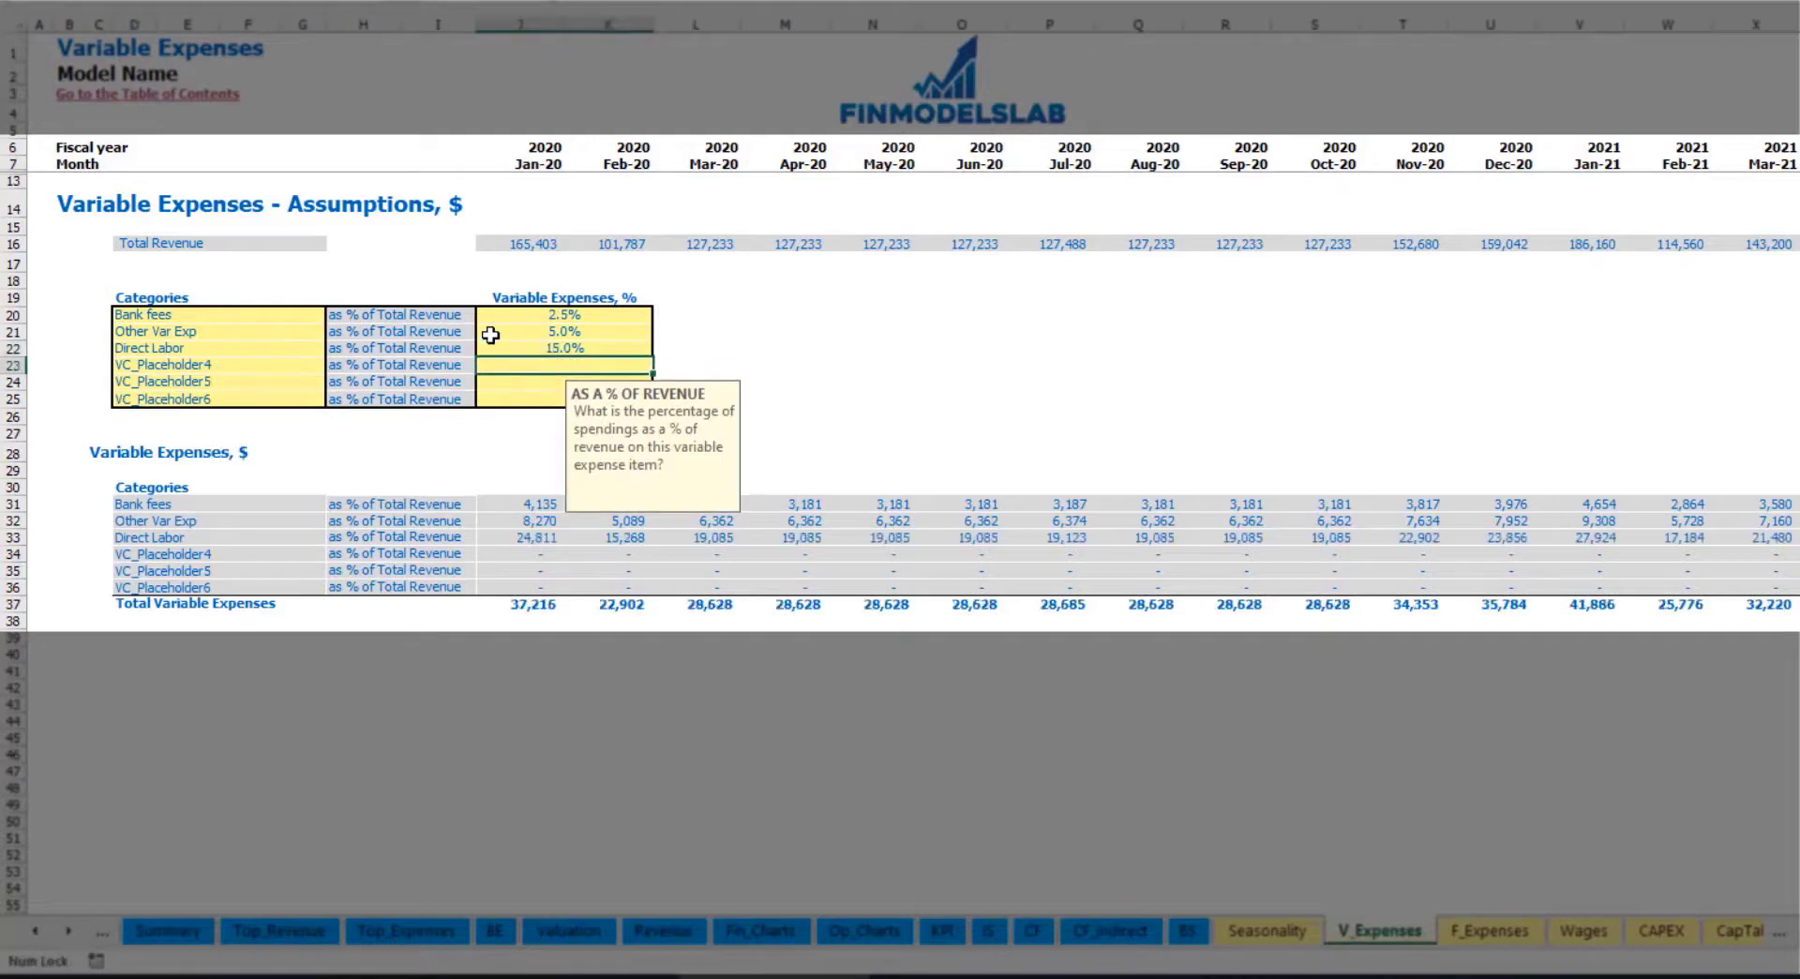
click(525, 503)
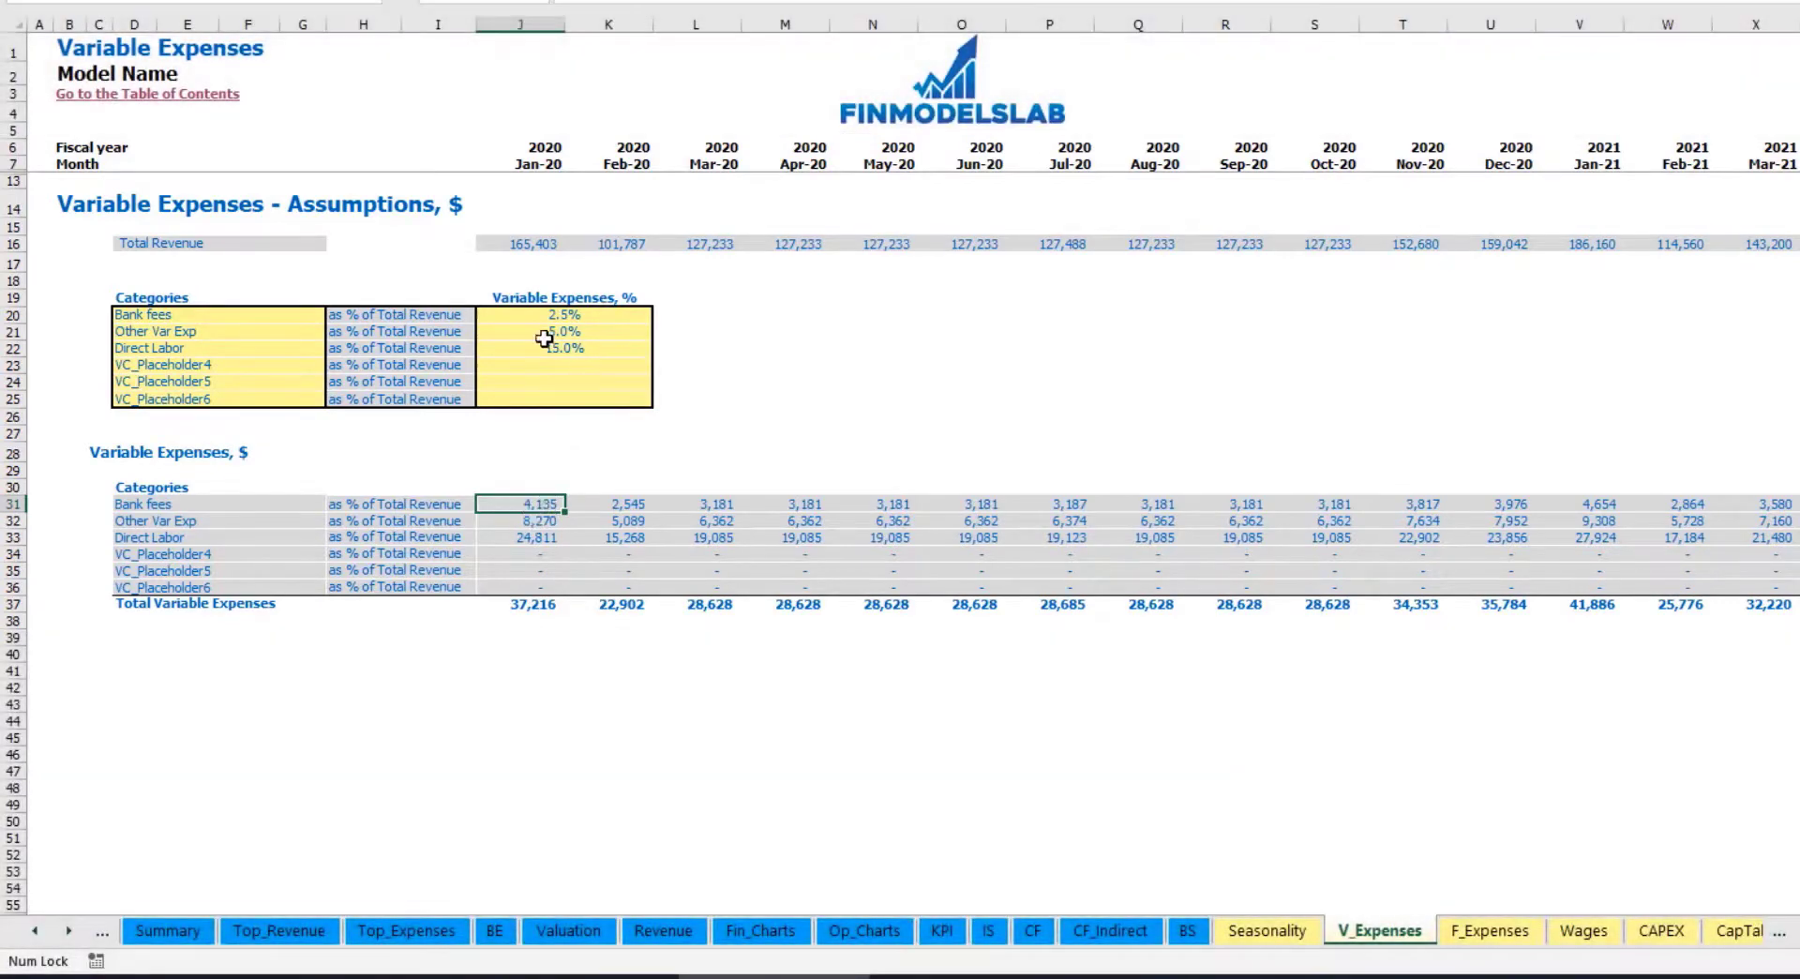
Expand Total Variable Expenses in the Income Statement and examine the individual variable expense categories and their monthly amounts.
click(982, 929)
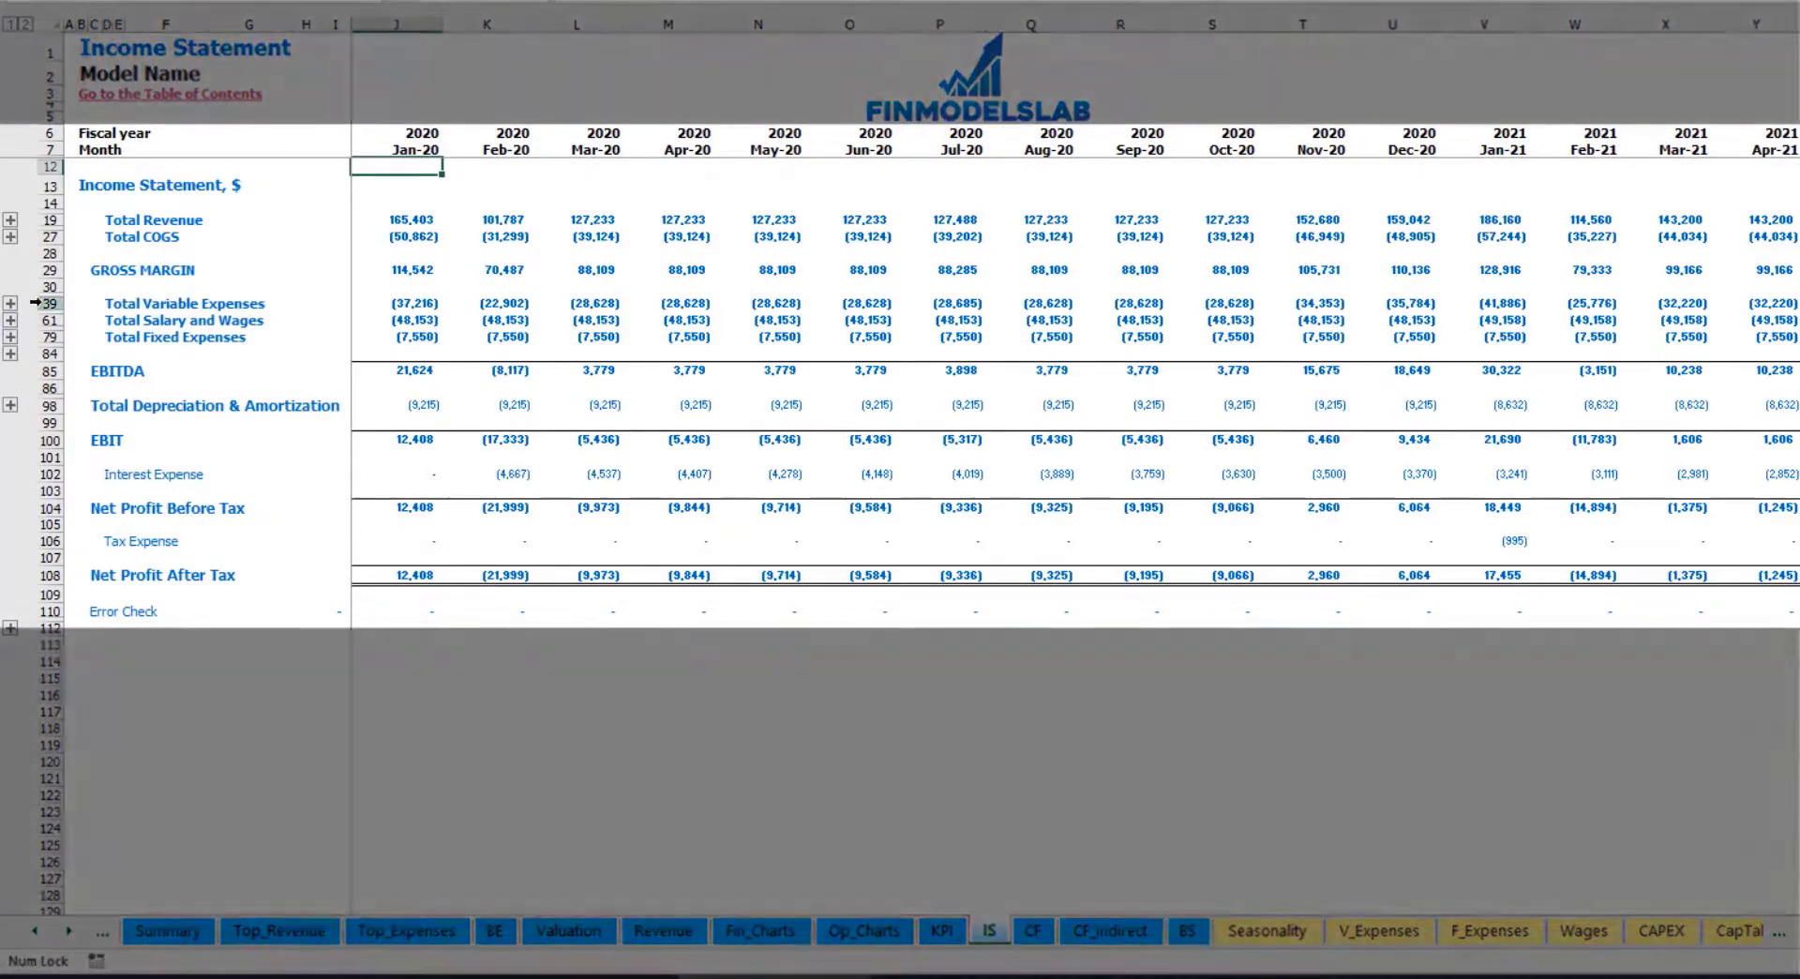
click(50, 303)
click(10, 303)
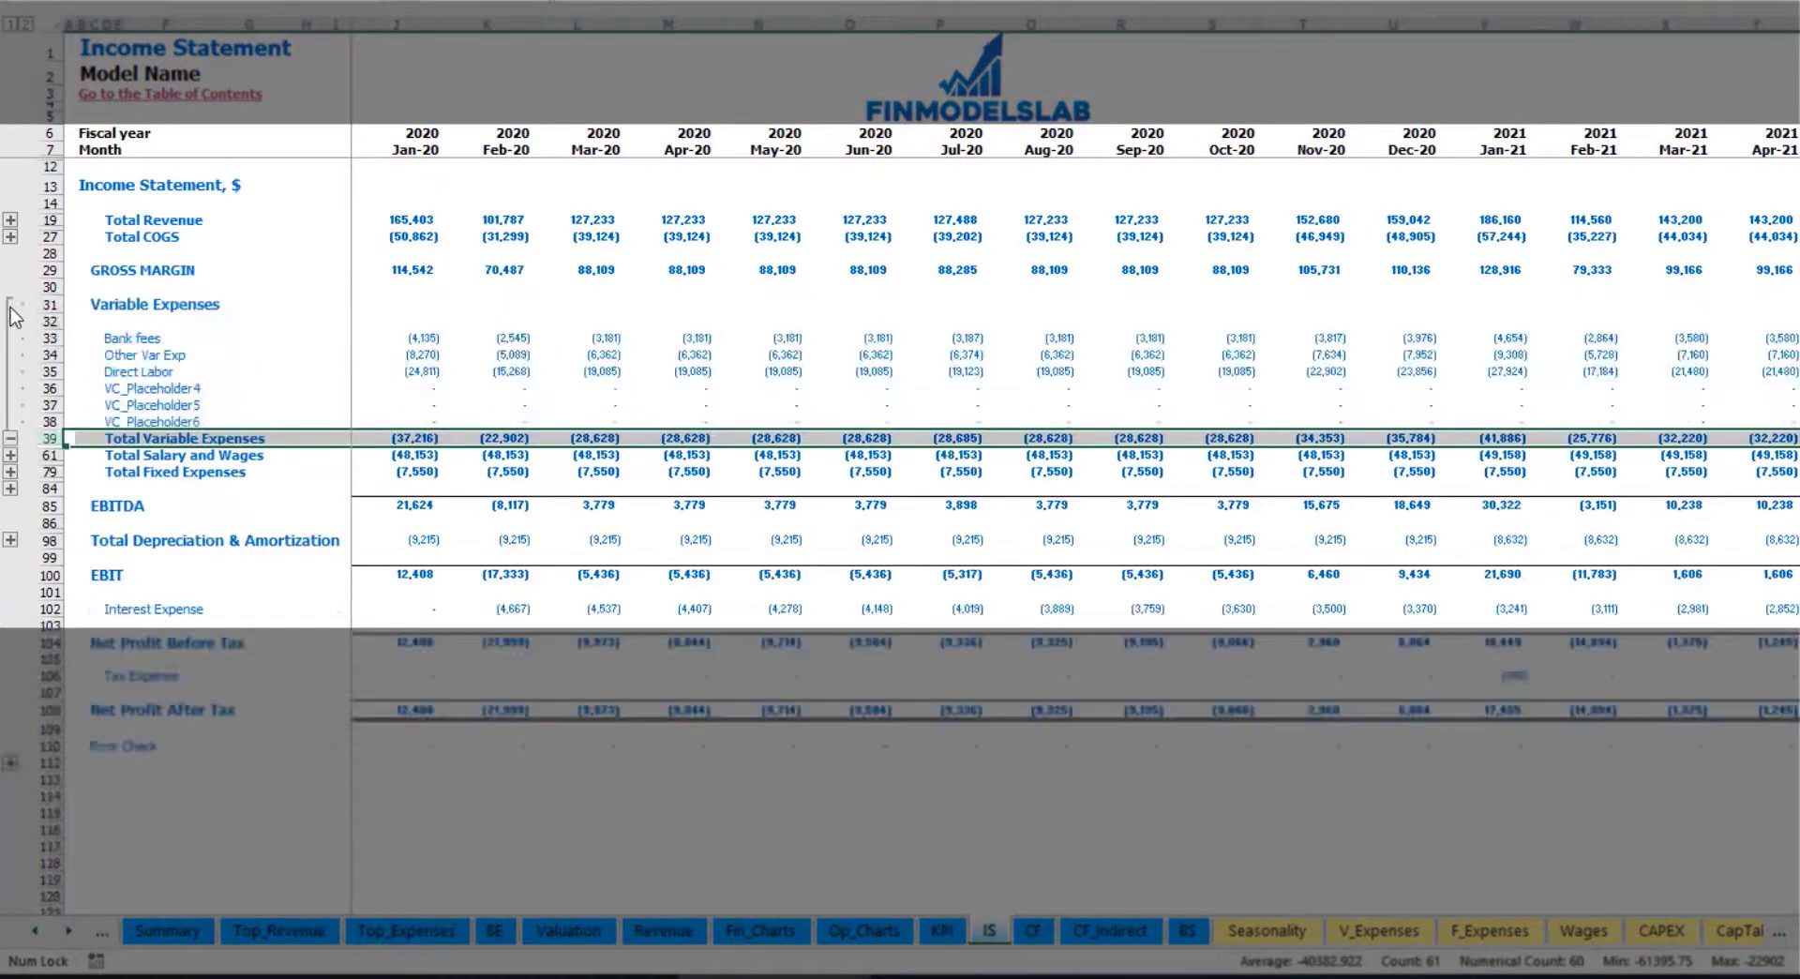
drag(52, 337, 65, 401)
click(468, 337)
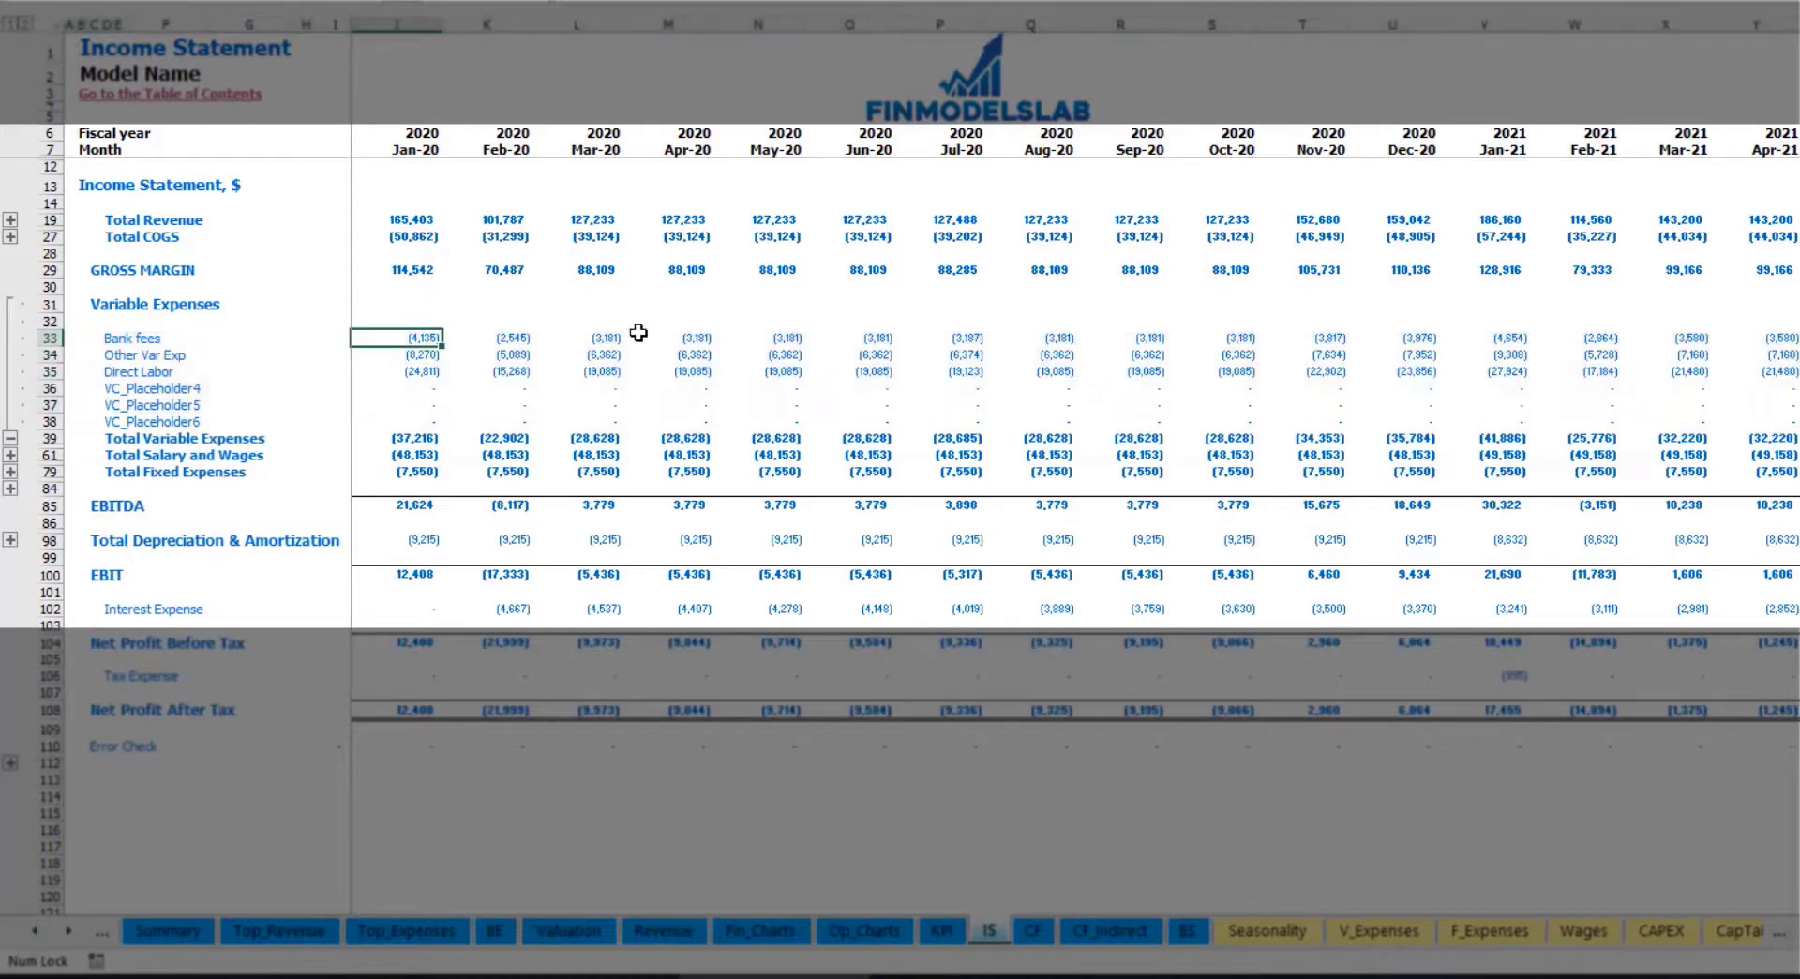
click(647, 338)
drag(113, 340, 115, 422)
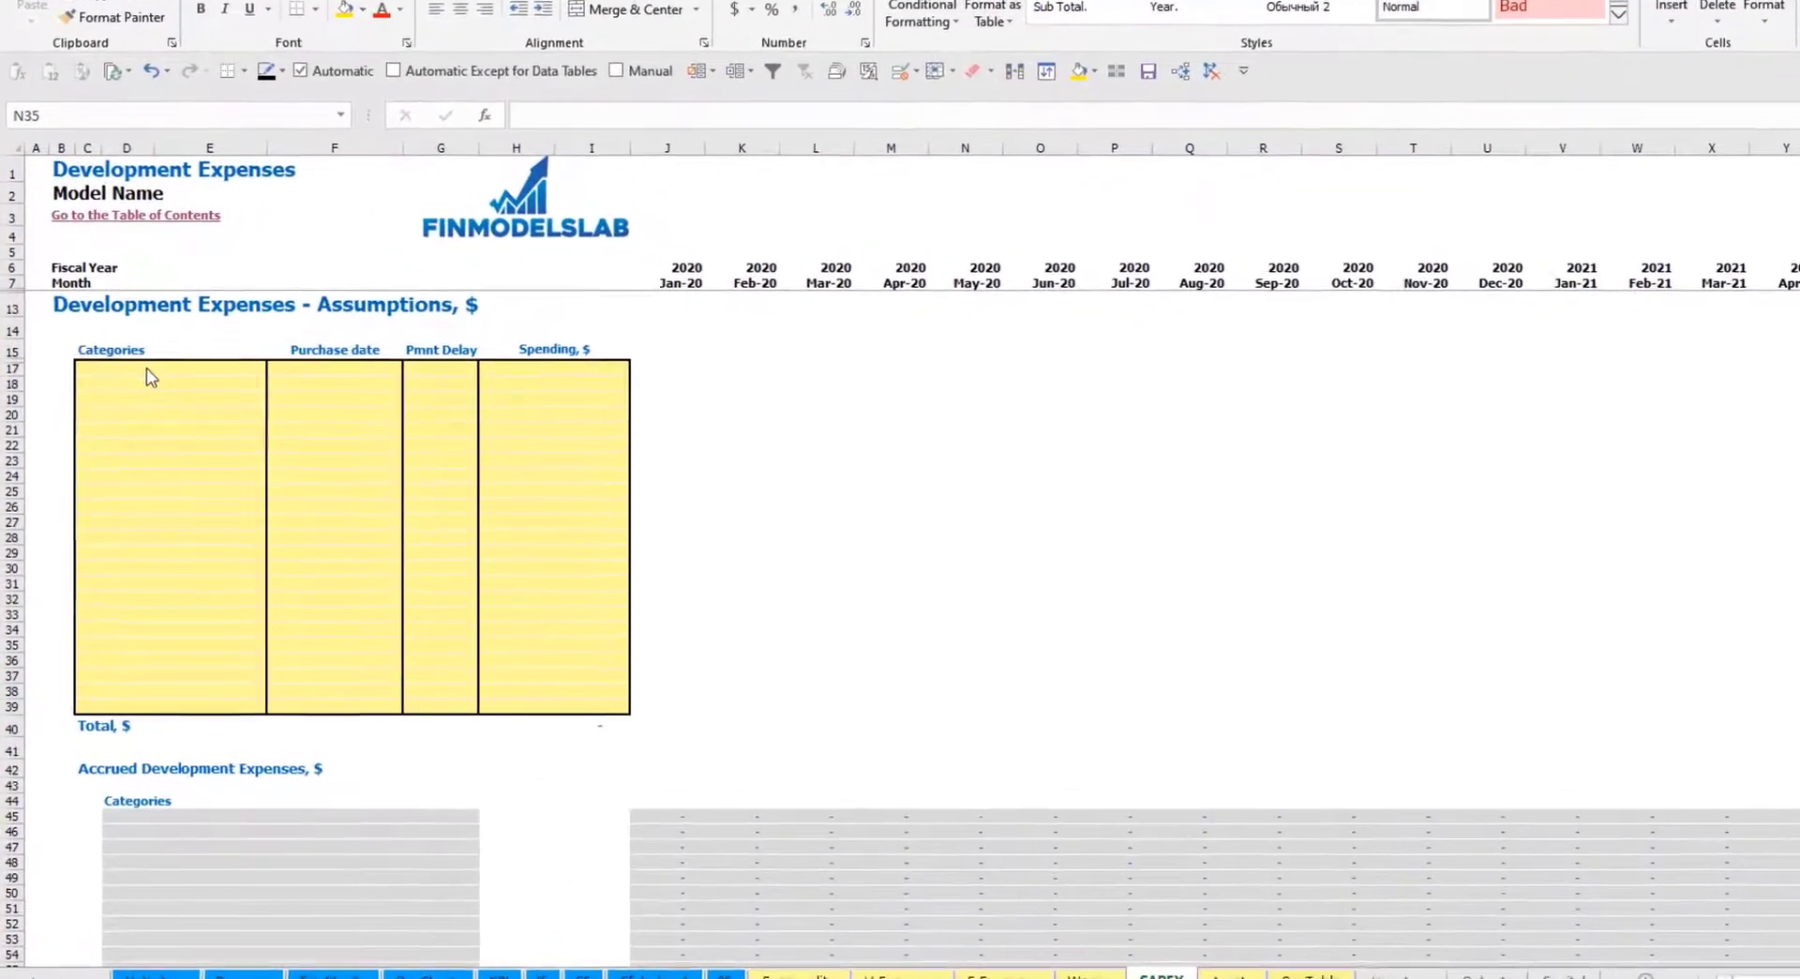
Enter "Kitchen" and "Other dev exp" as the first two development expense categories.
click(140, 382)
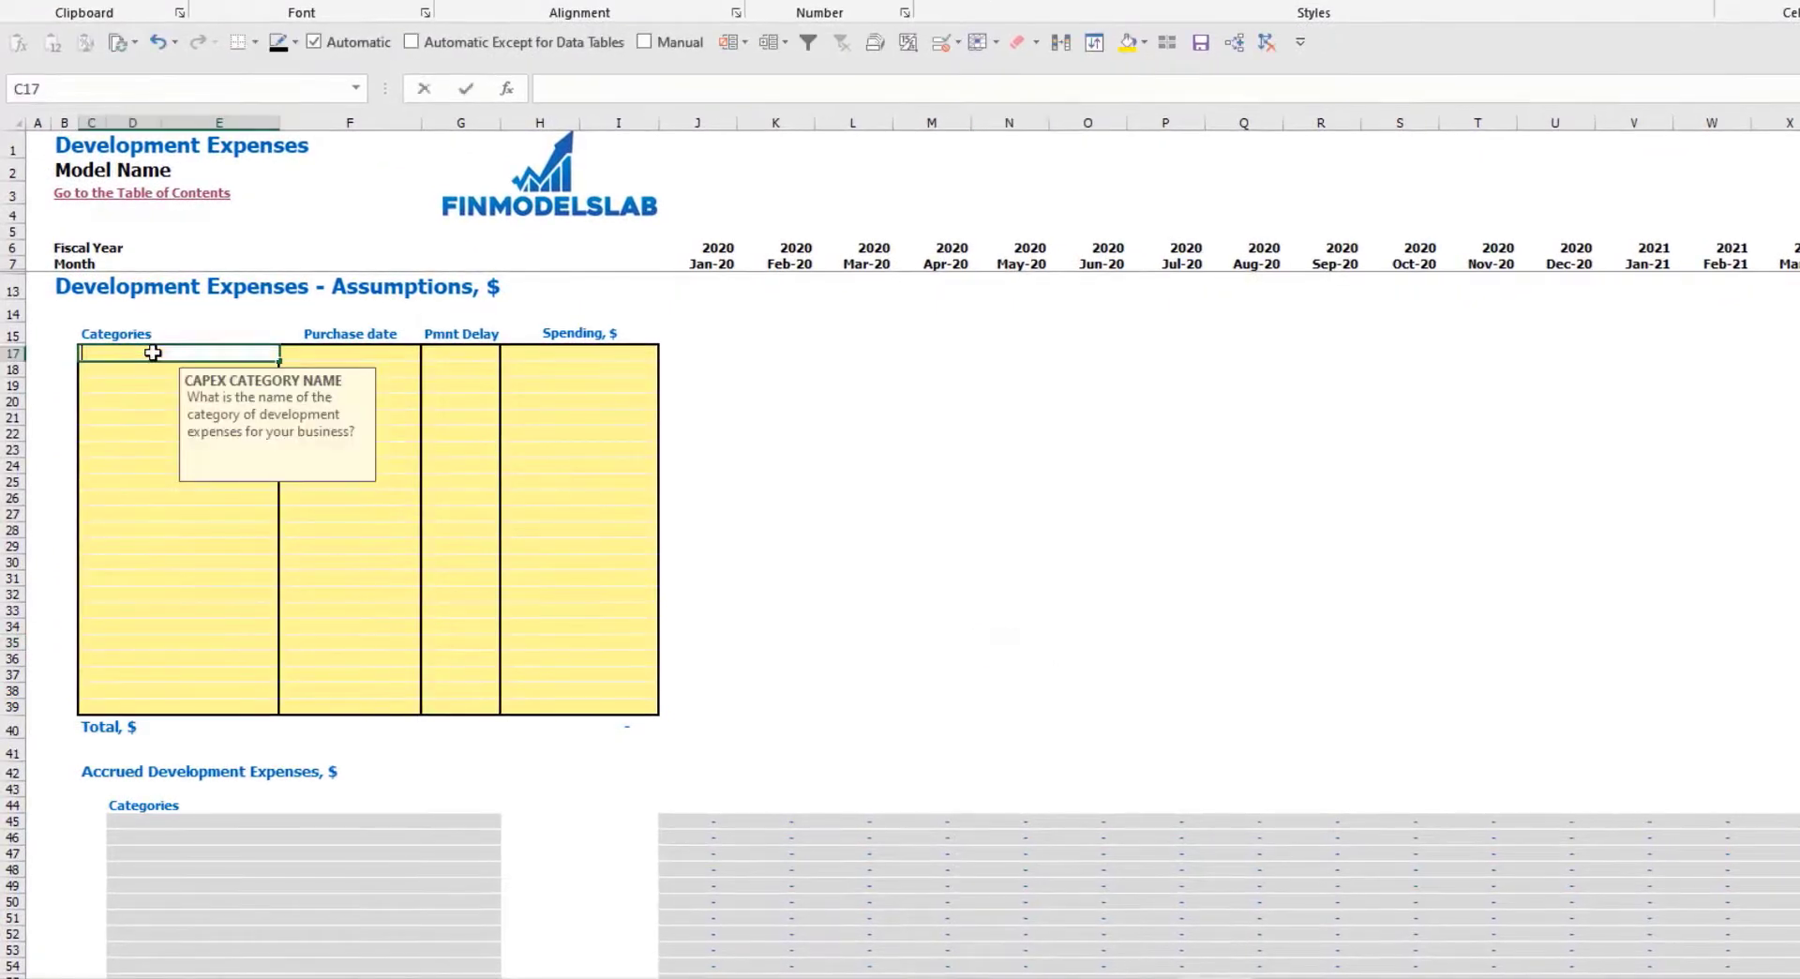
text(Kitchen)
key(Return)
text(Other dev exp)
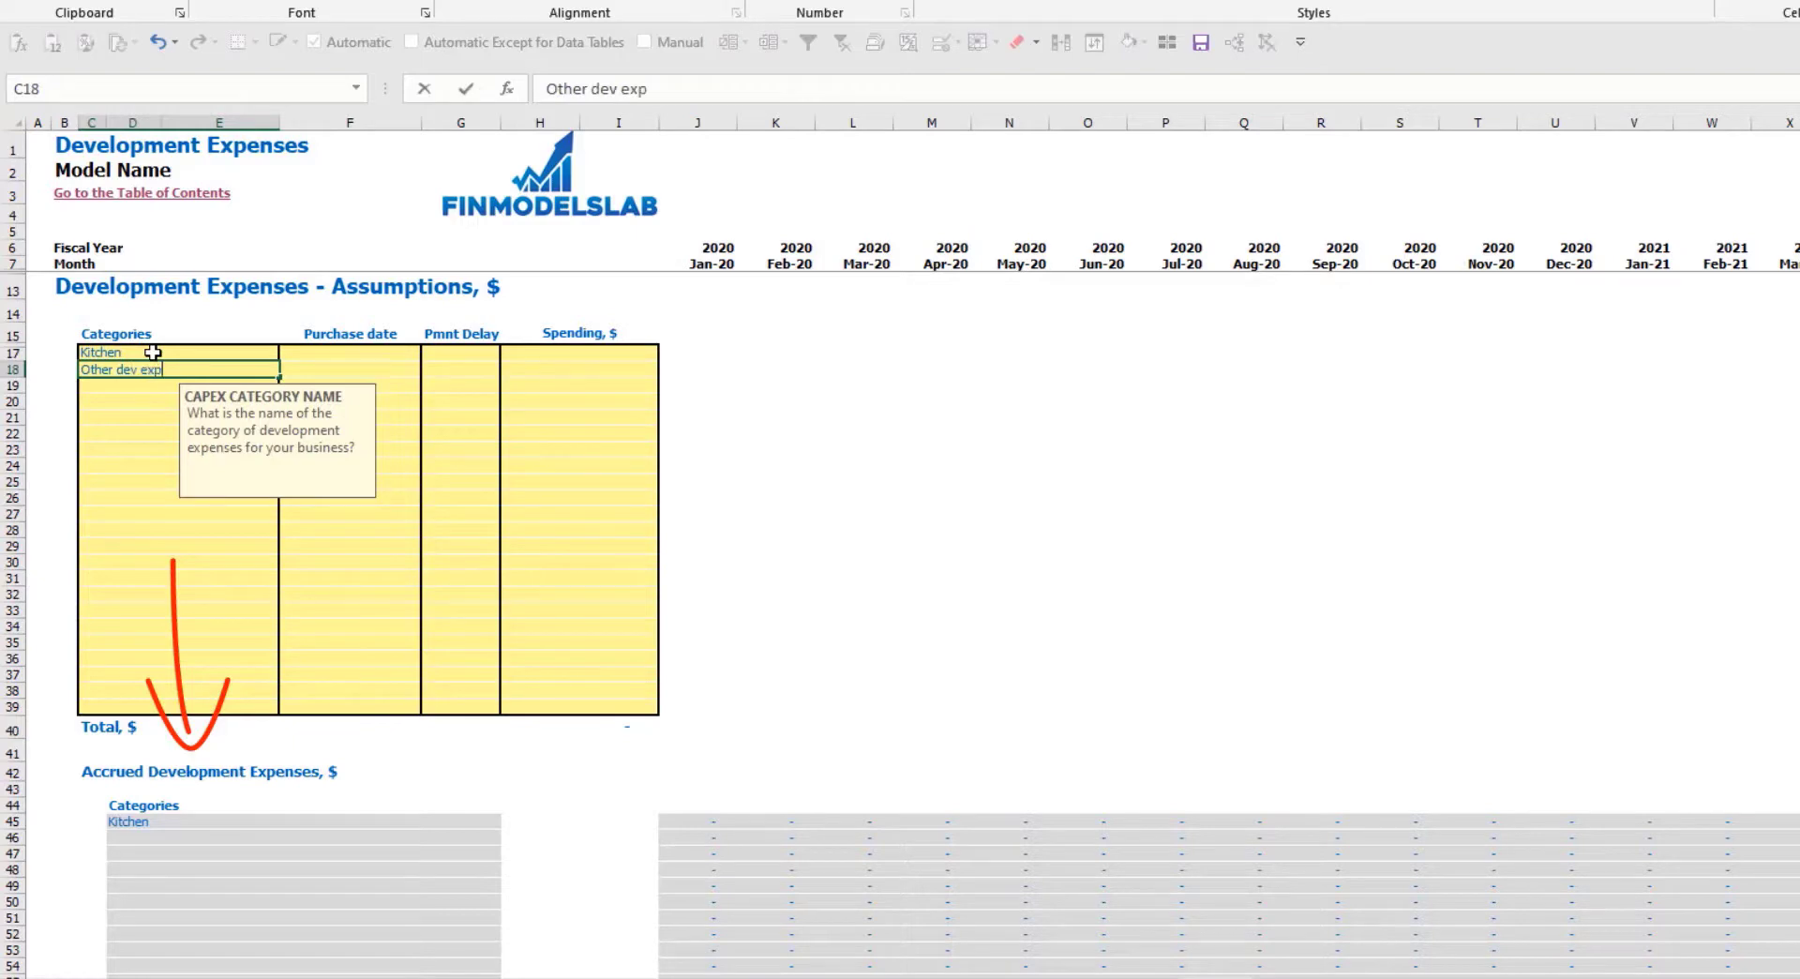
key(Return)
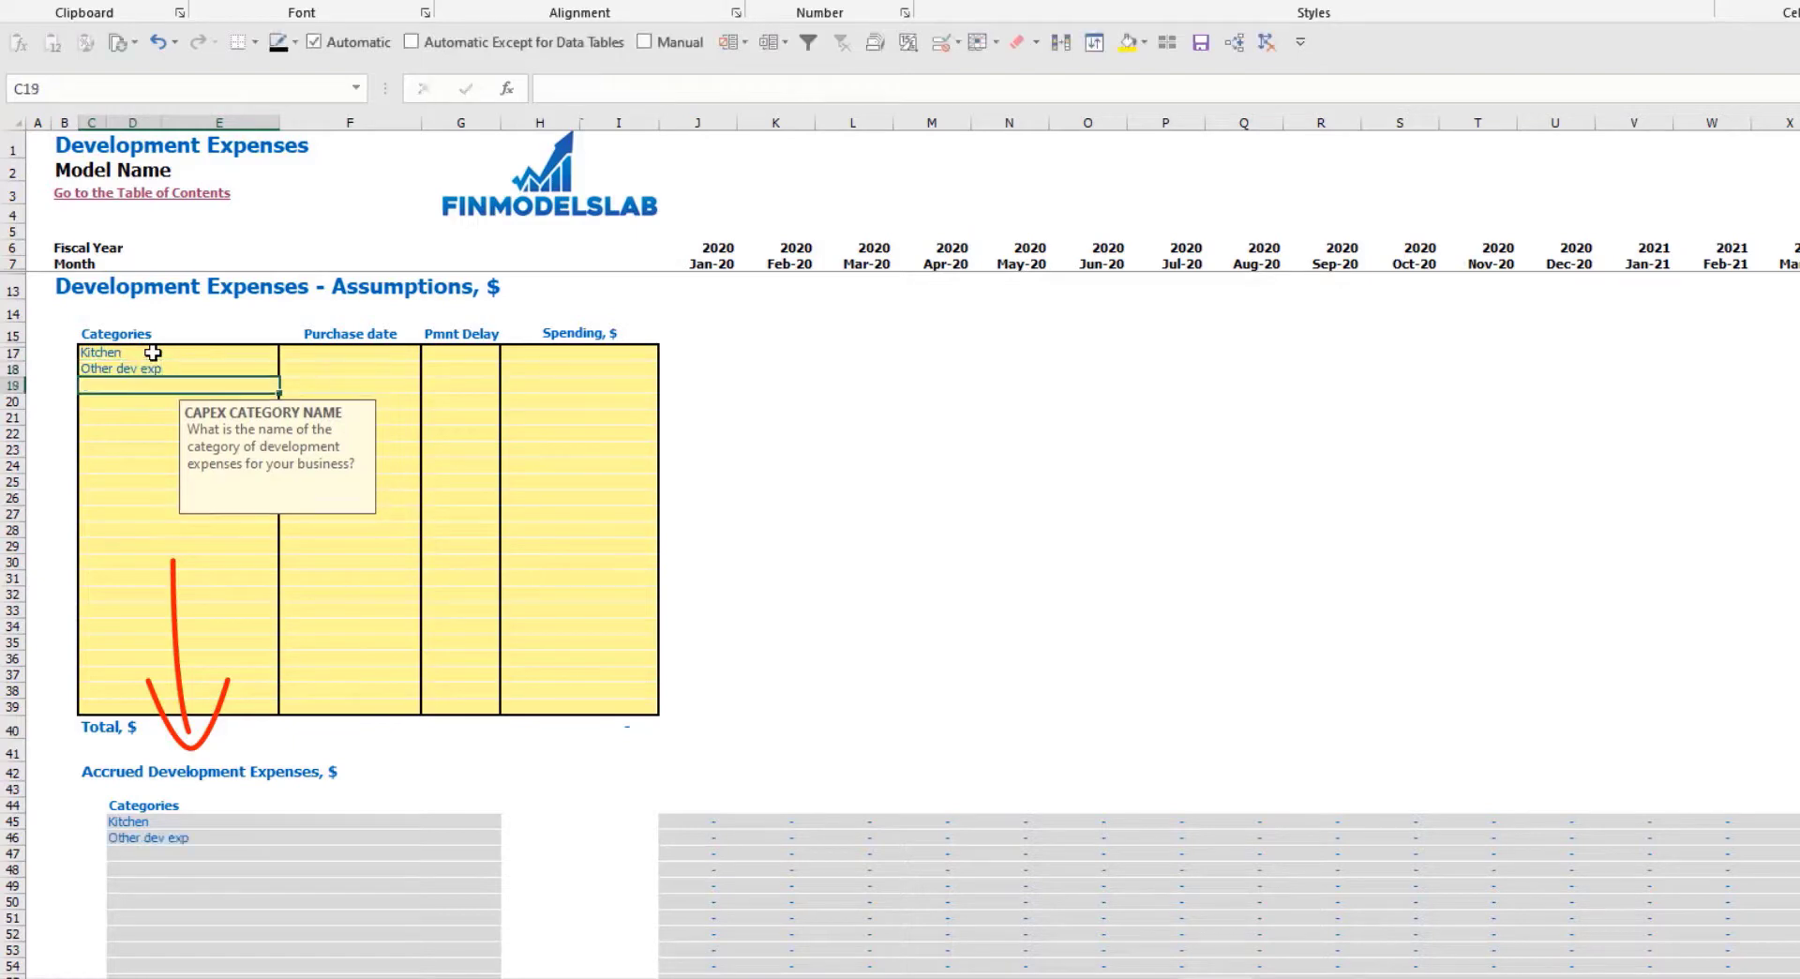
Set the purchase date to Feb-20 for Kitchen and Mar-20 for Other dev exp.
click(374, 356)
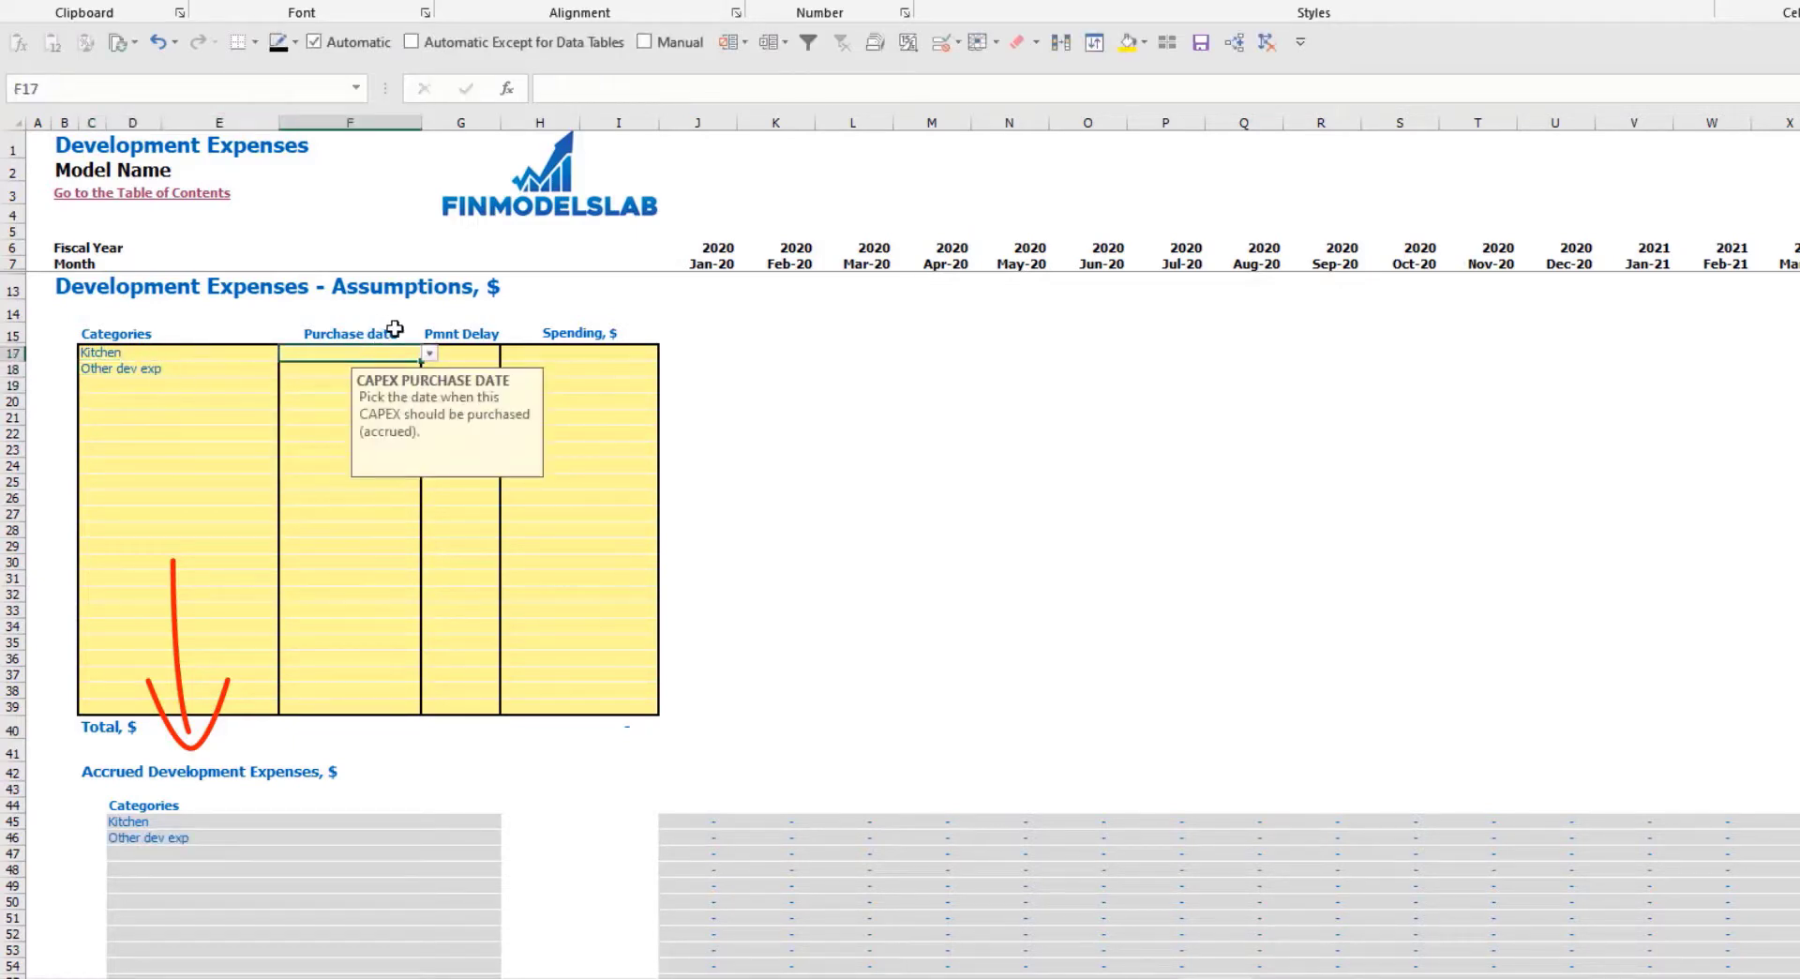
click(427, 355)
click(369, 388)
click(426, 369)
click(430, 372)
click(374, 419)
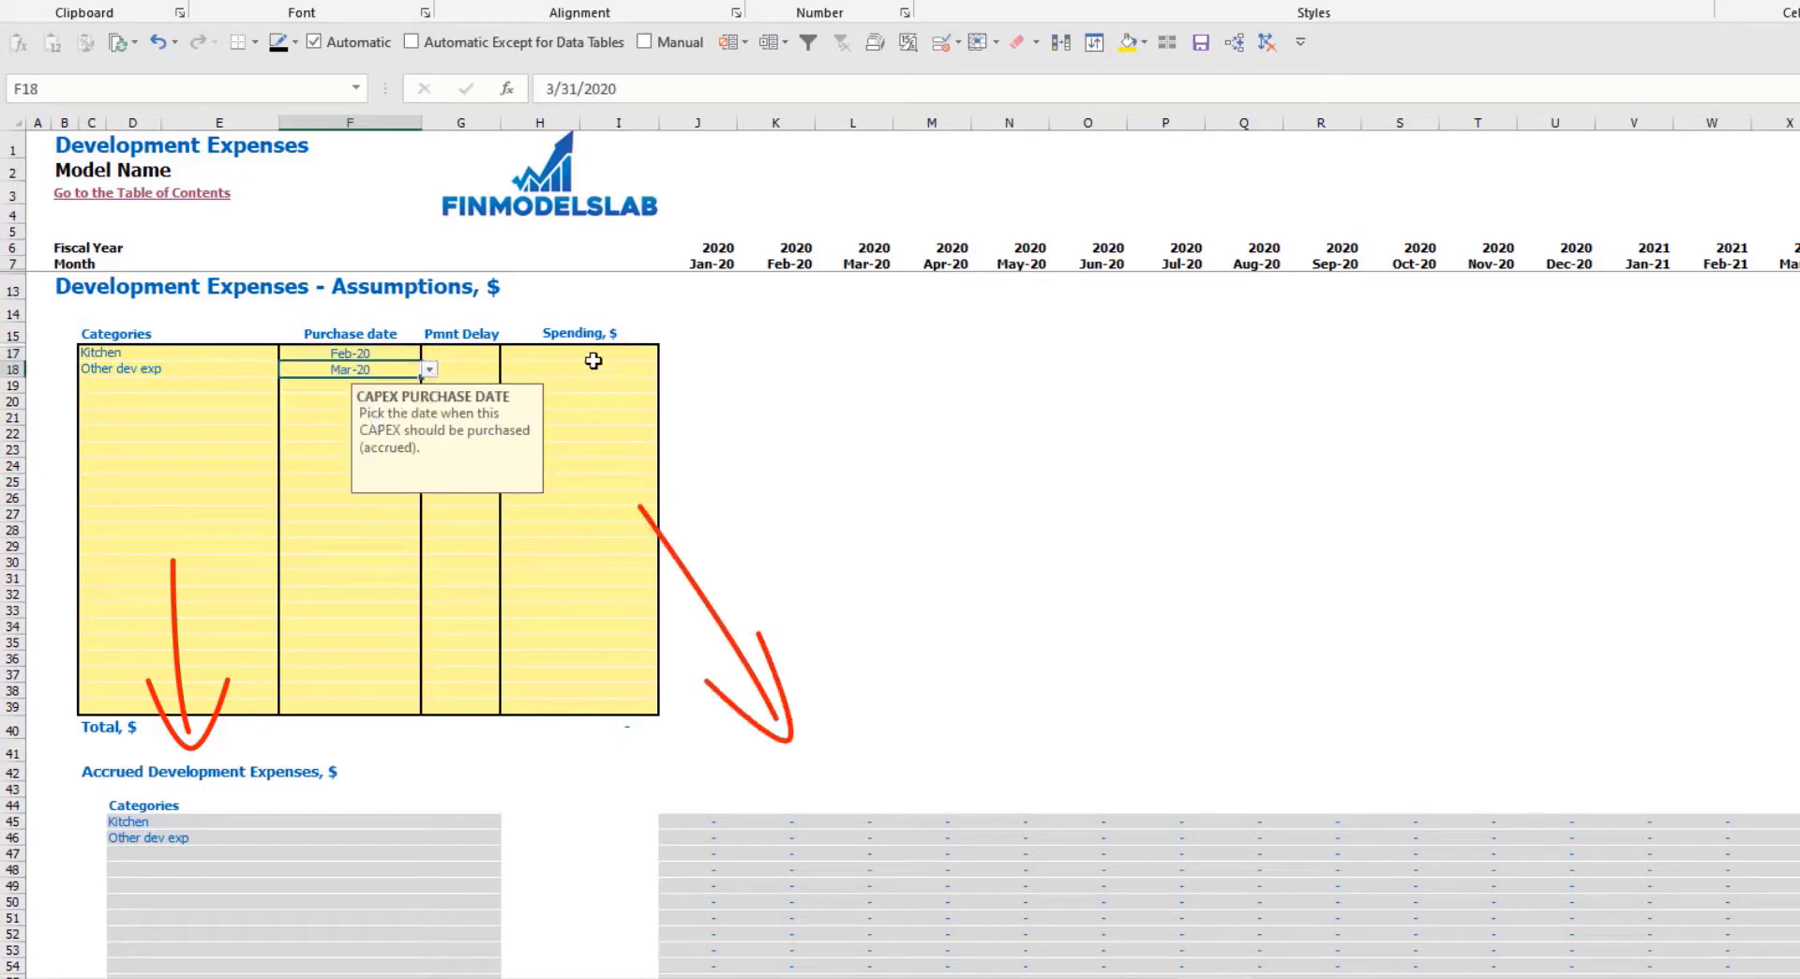
Enter development spending of 50,000 for Kitchen and 10,000 for Other dev exp.
click(587, 359)
text(50,0)
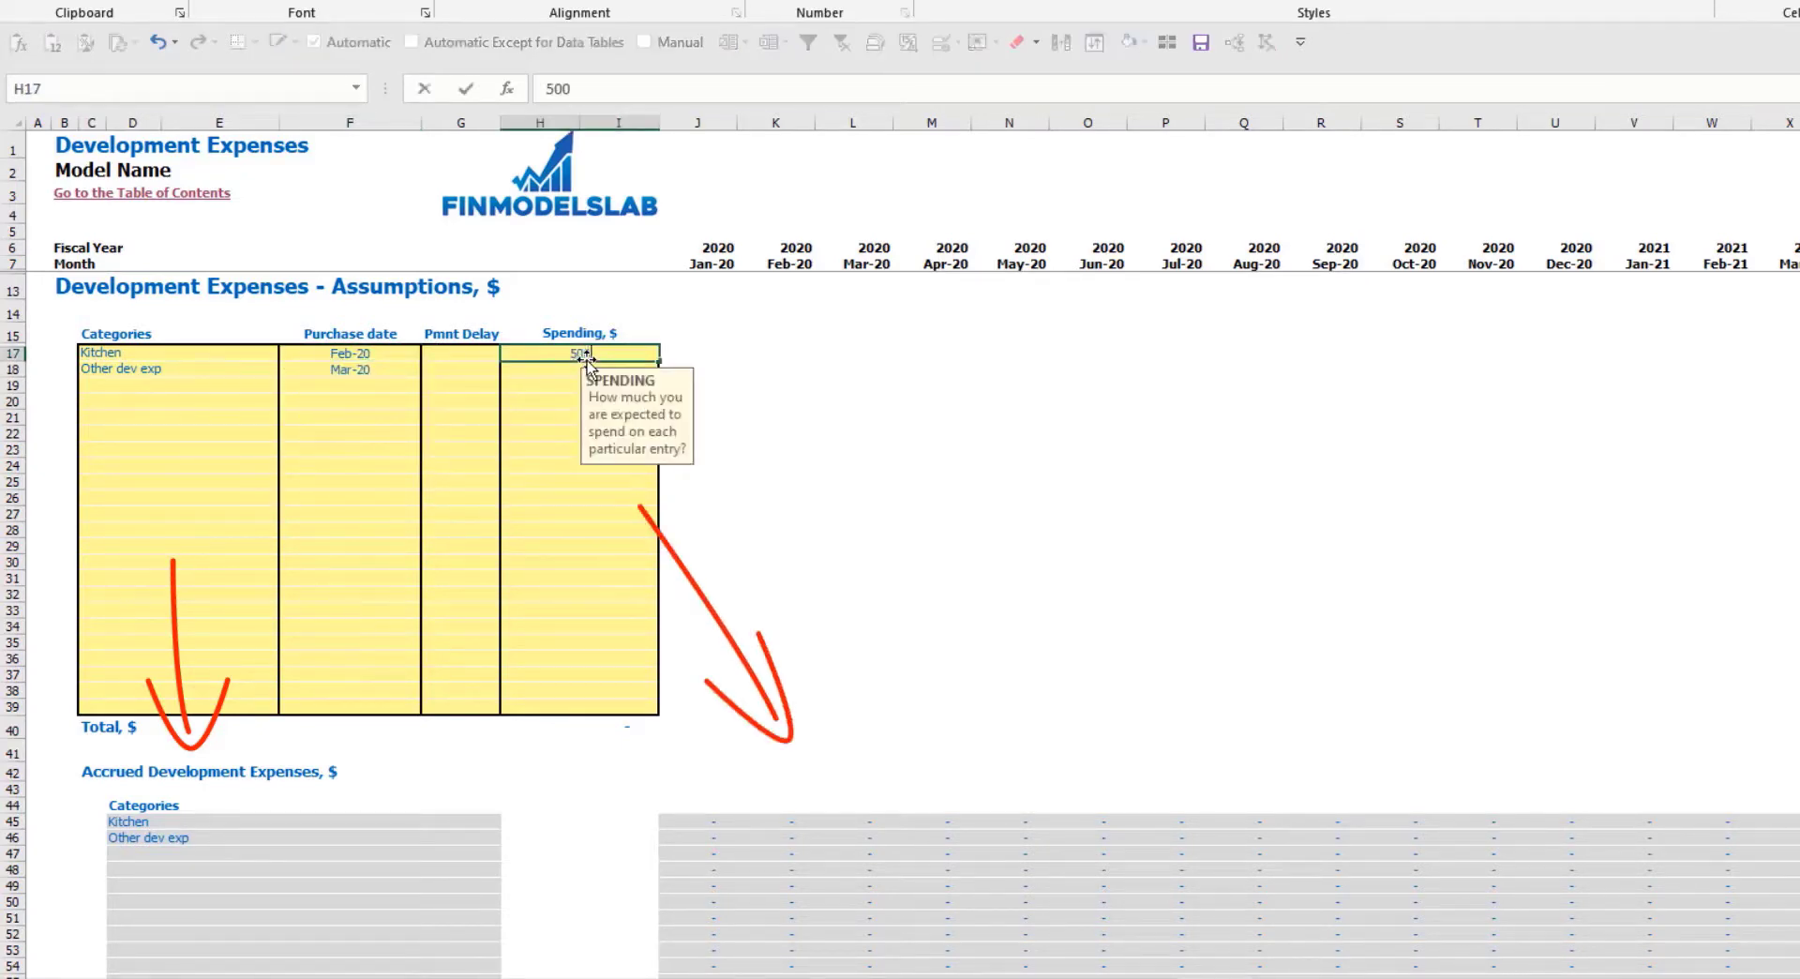
text(00)
key(Return)
text(10,00)
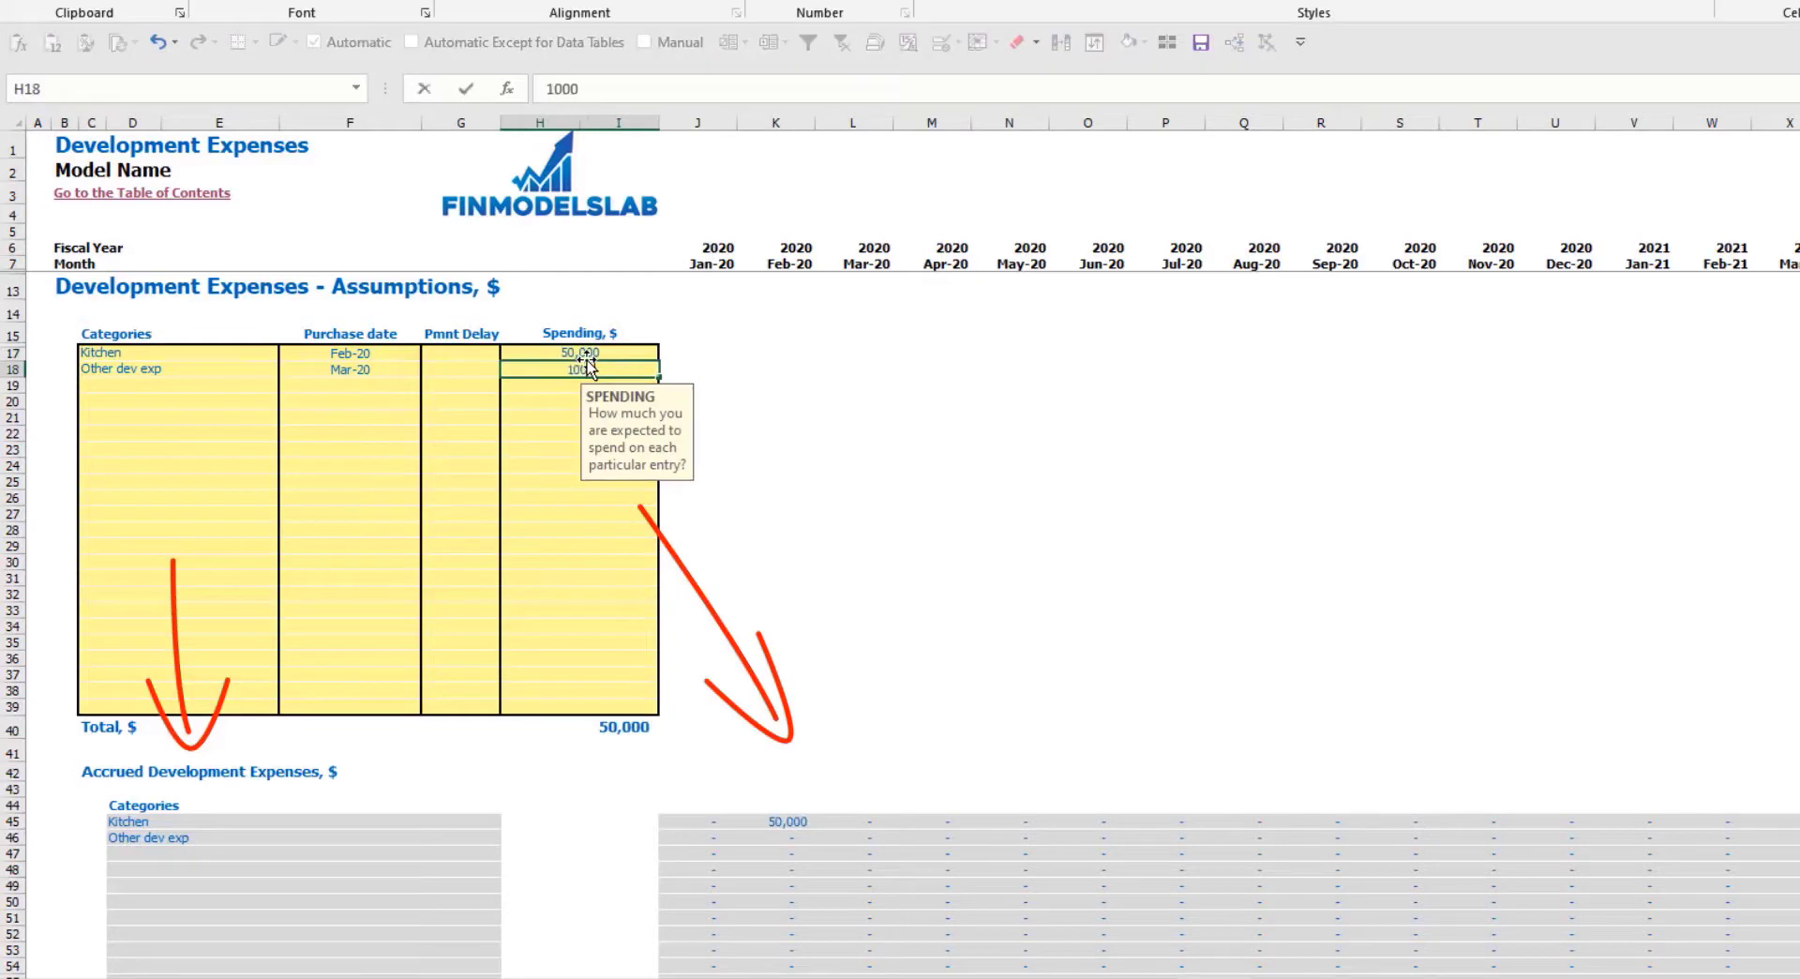
text(0)
key(Return)
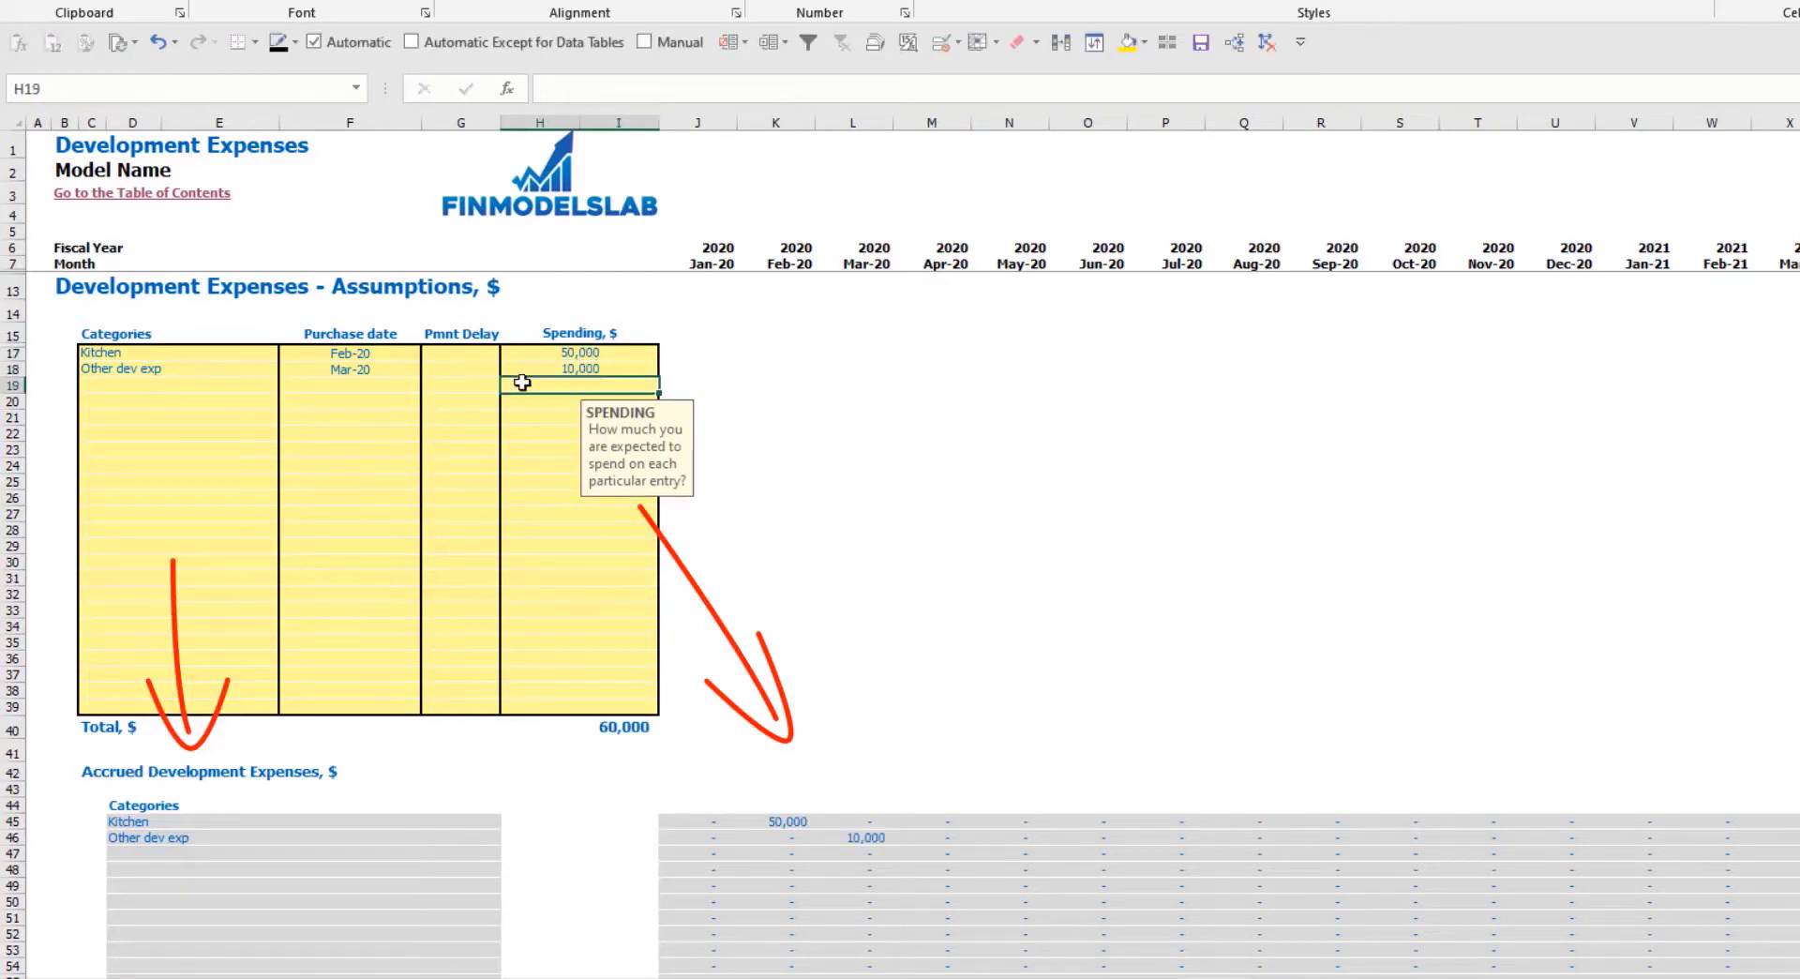
Set the payment delay for Kitchen to 2M and check its payment month under Paid Development Expenses.
click(467, 359)
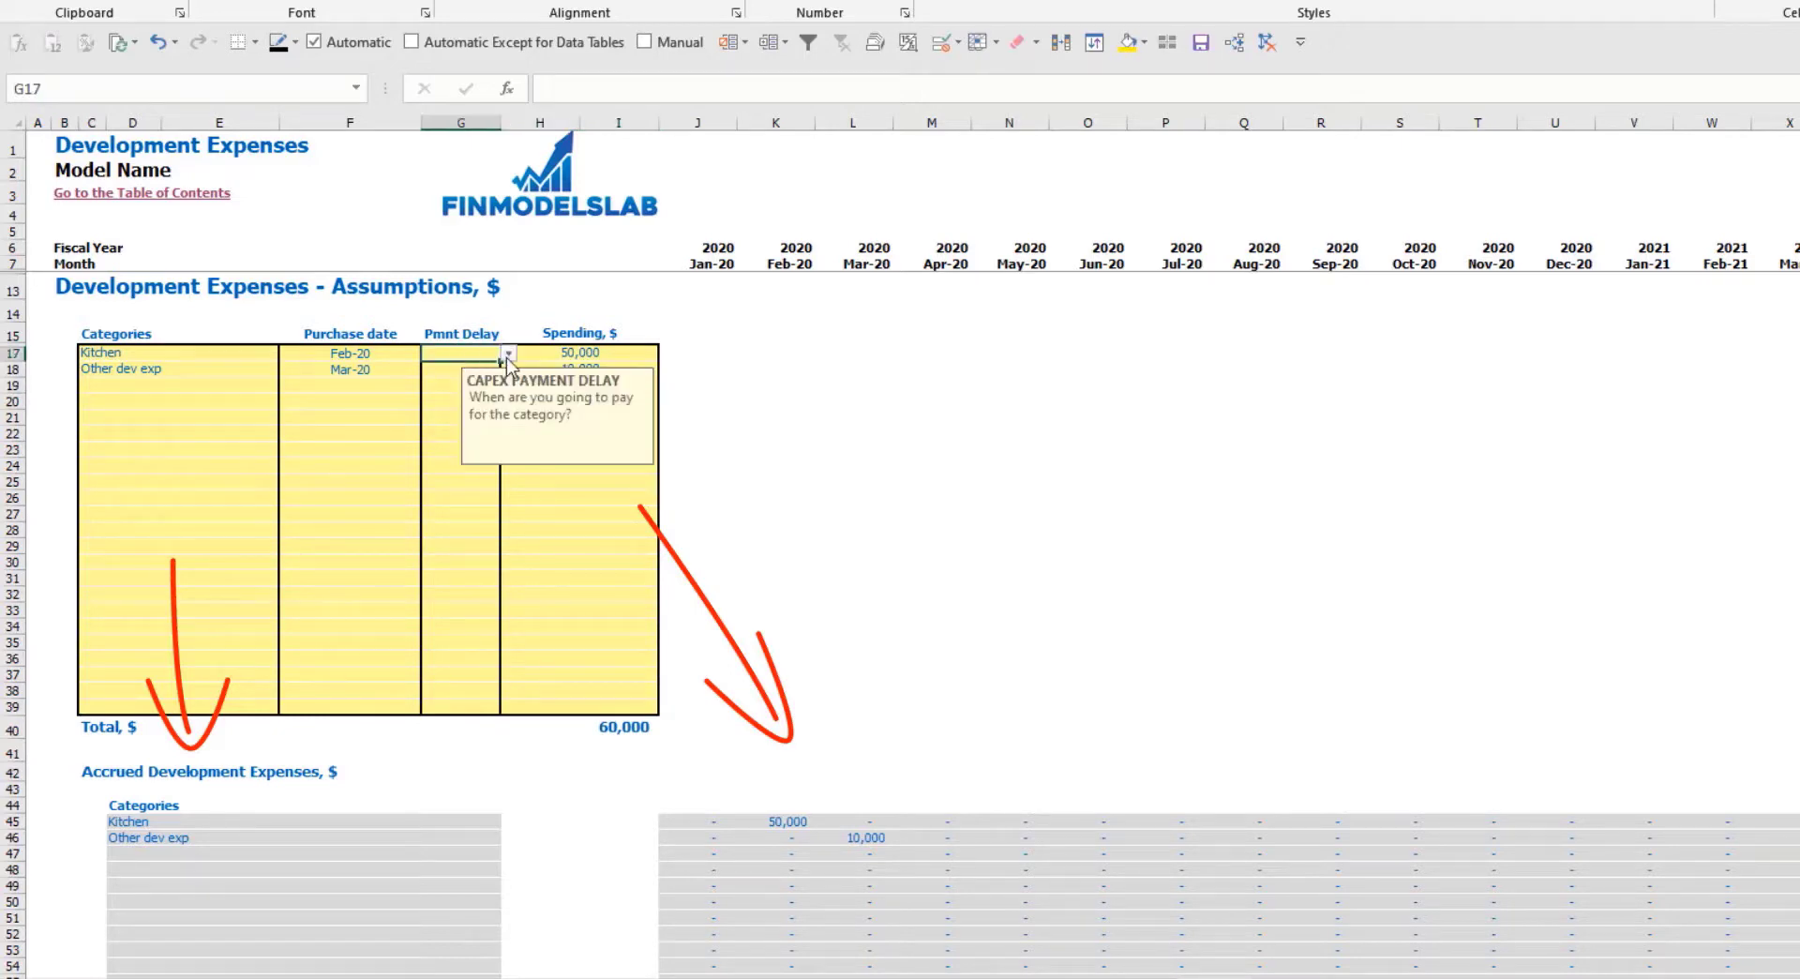
click(508, 352)
key(Escape)
click(472, 394)
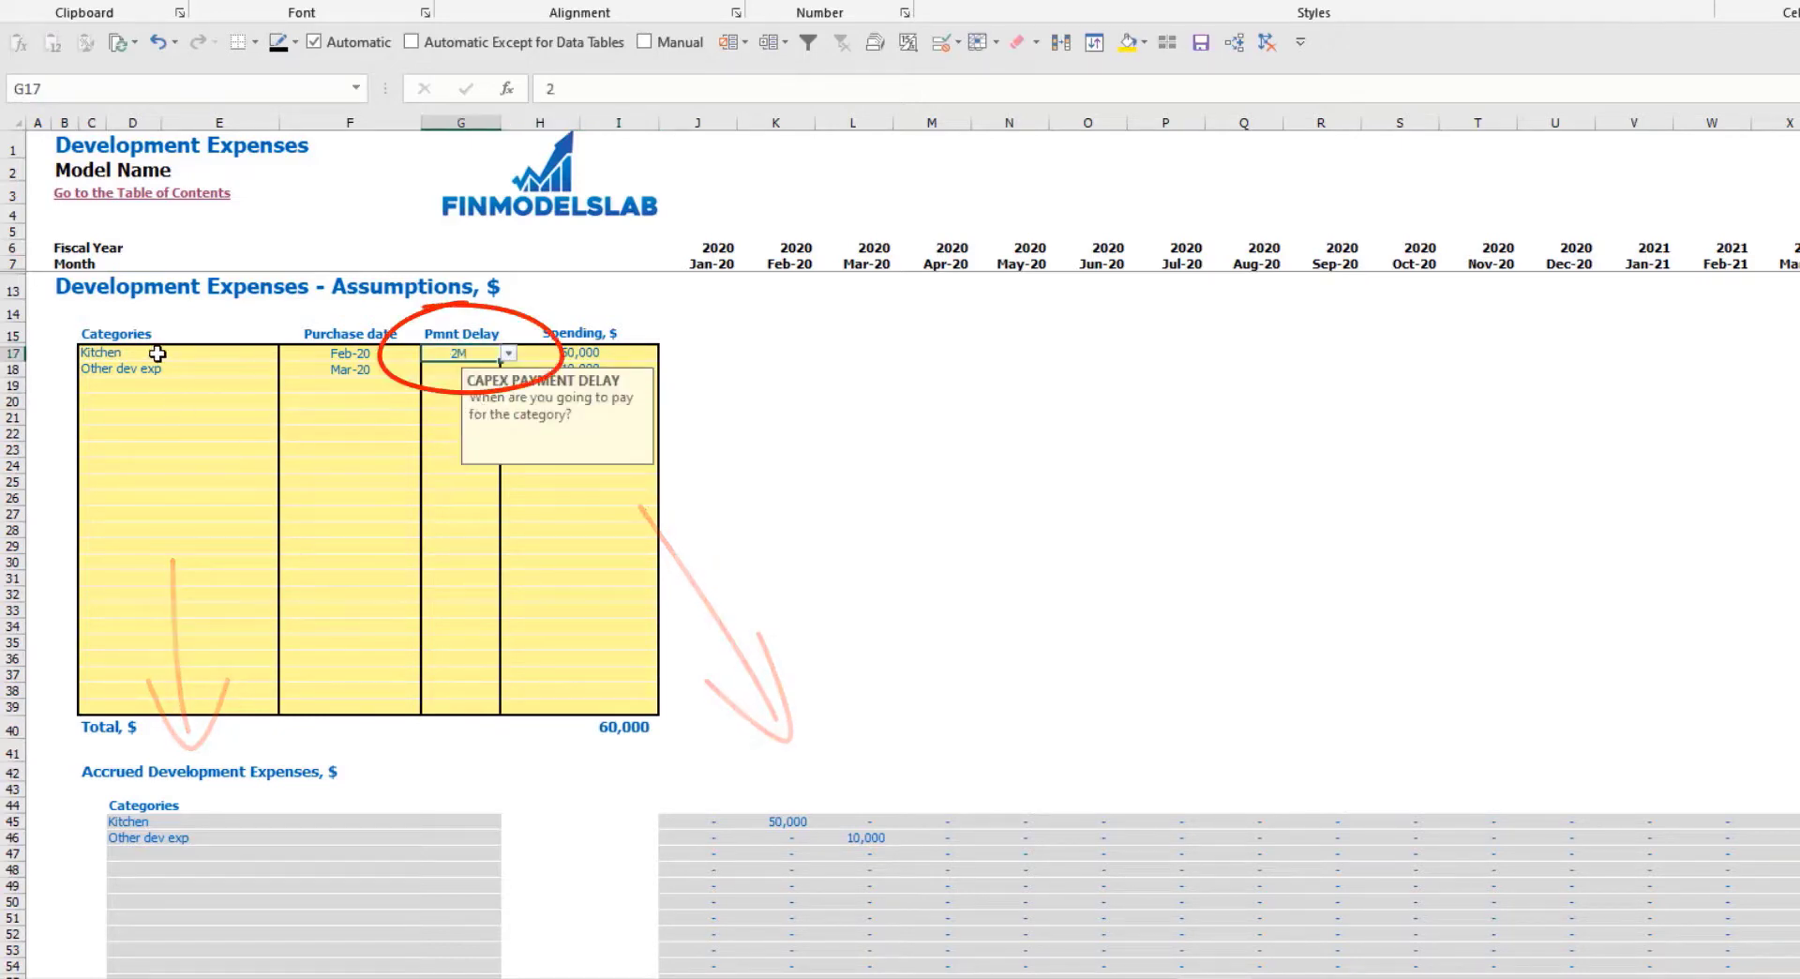
scroll(853, 754, down, 10)
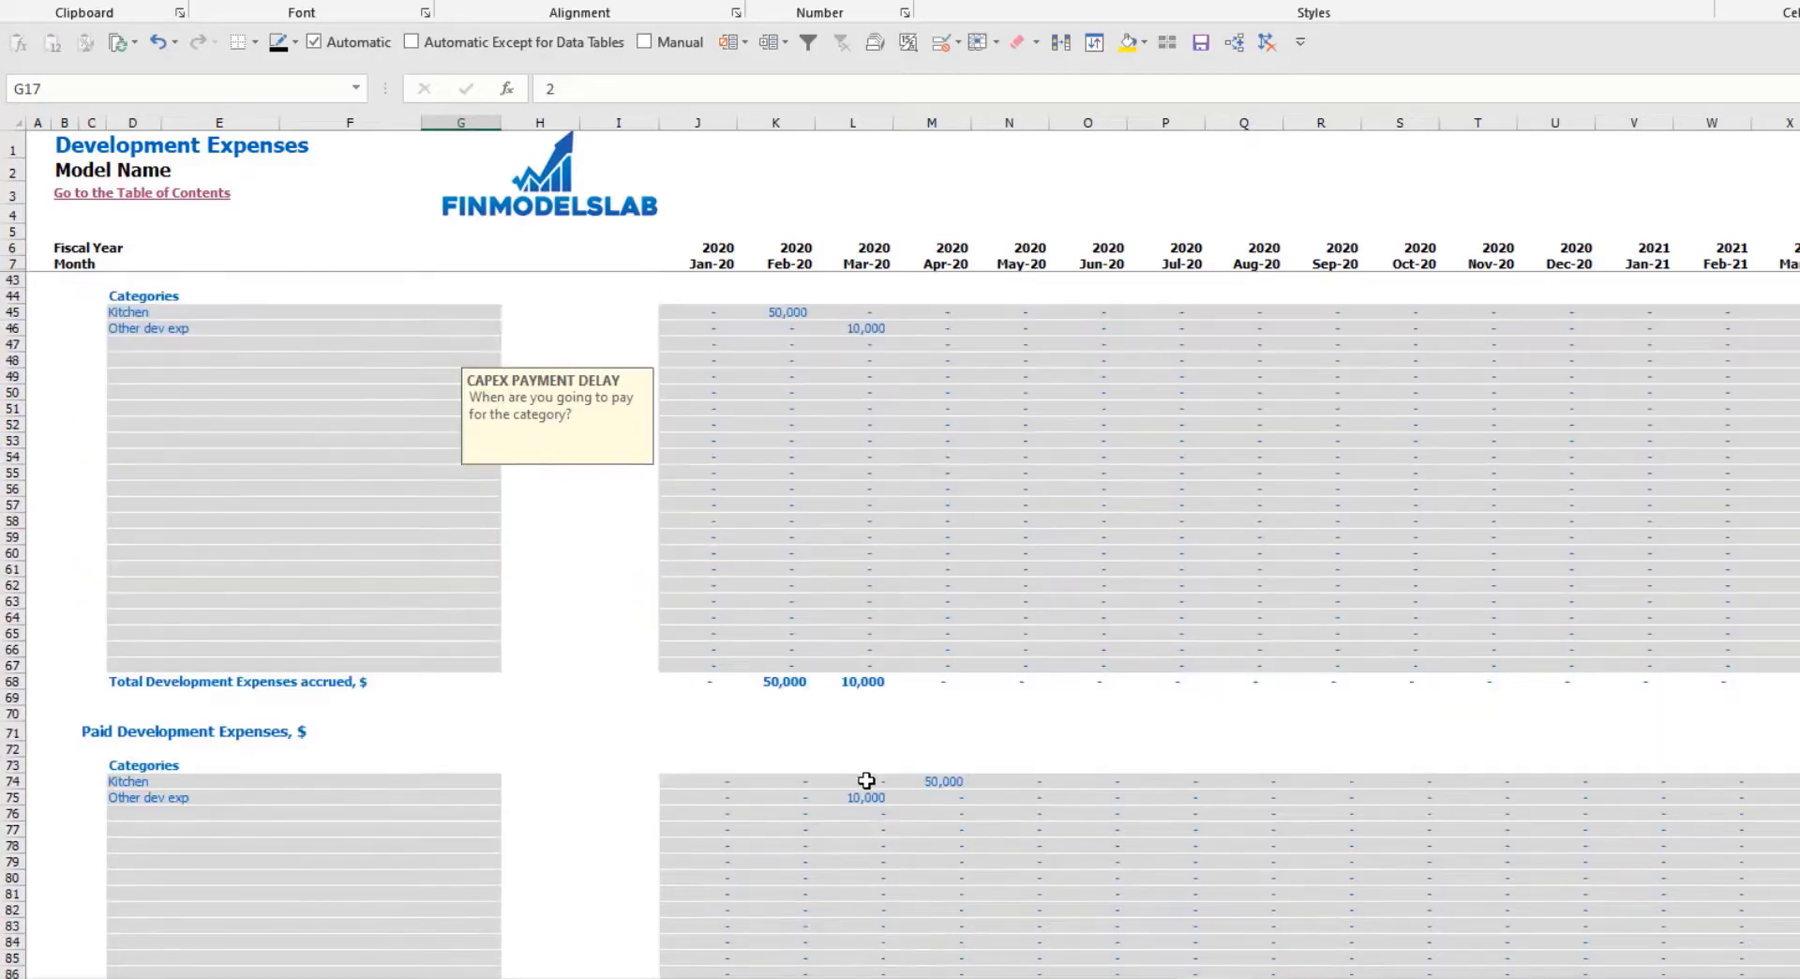
click(942, 779)
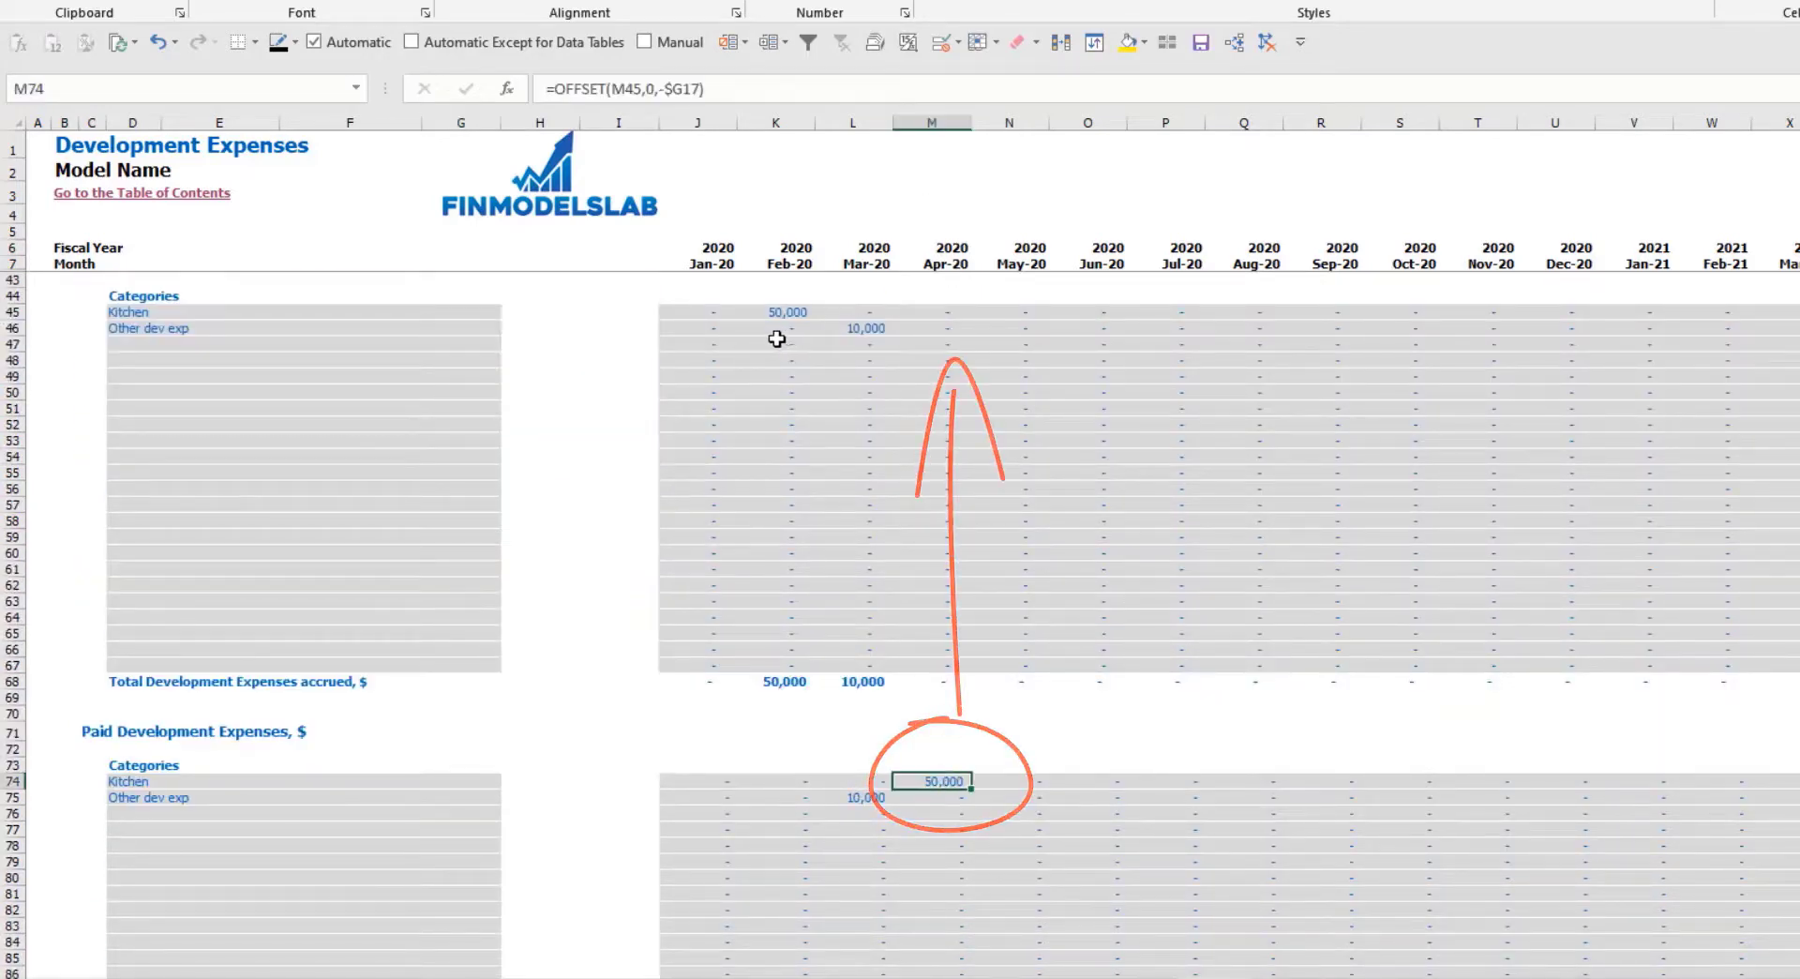
Set the payment delay for Other dev exp to 3M and check its payment month under Paid Development Expenses.
scroll(475, 381, up, 10)
click(468, 370)
click(507, 369)
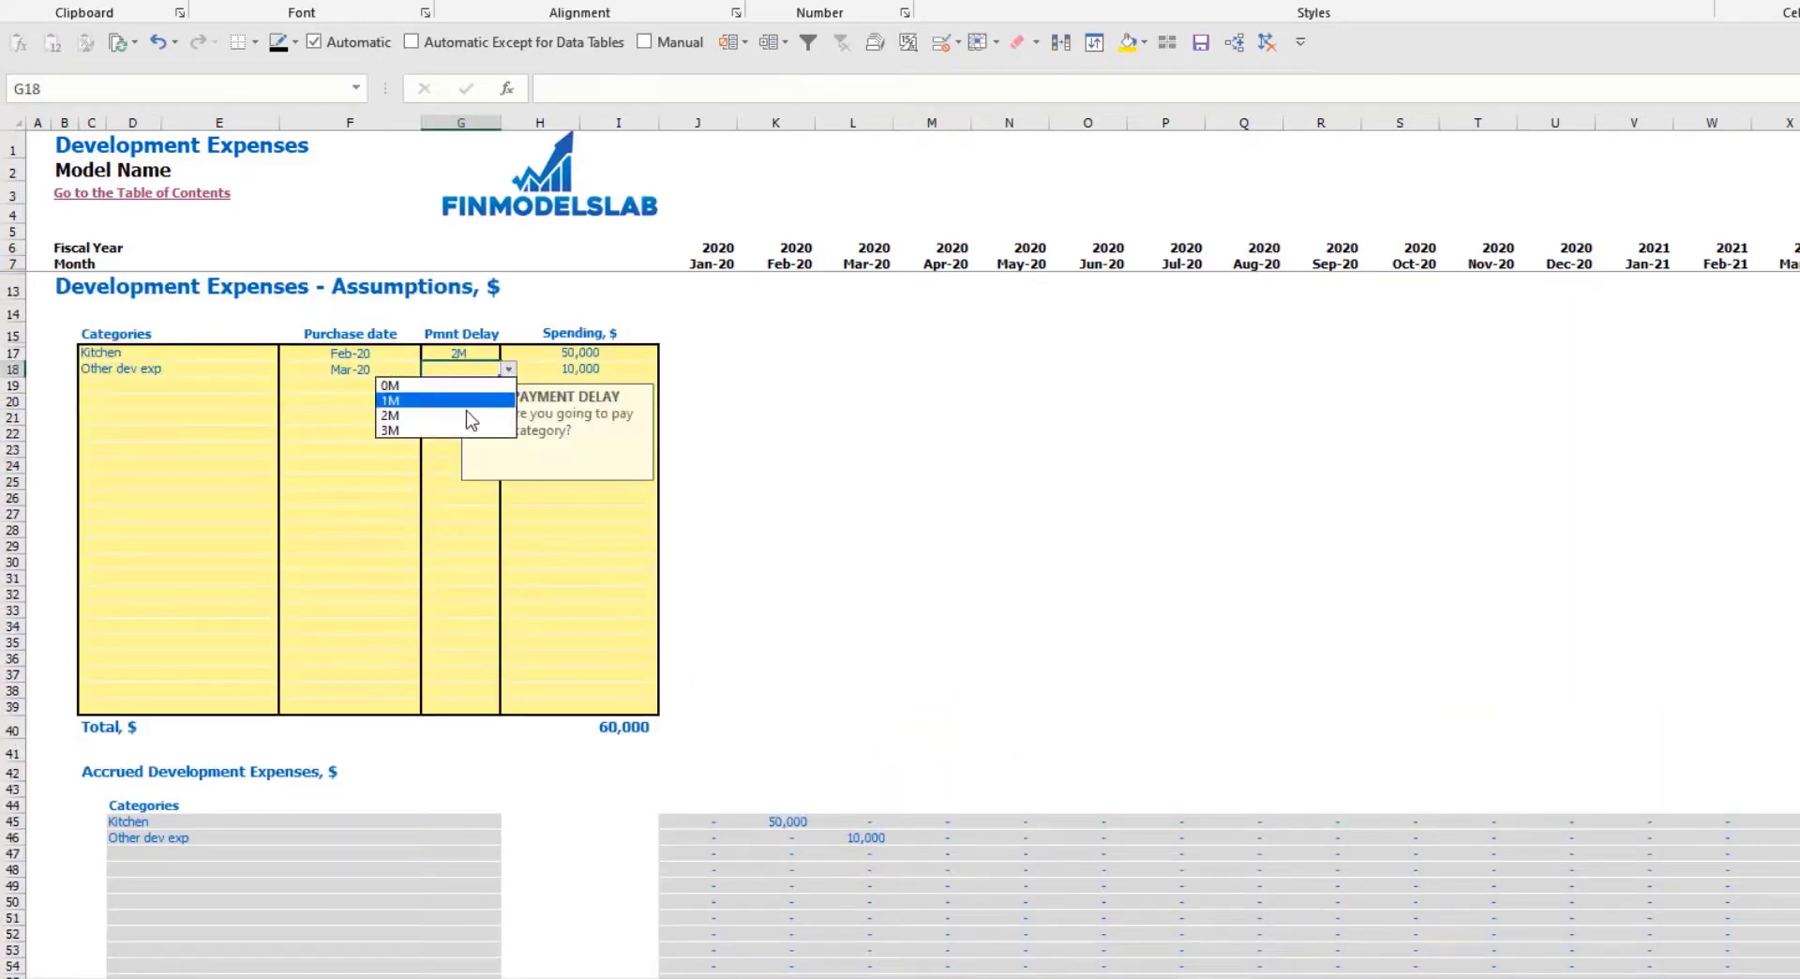
click(389, 429)
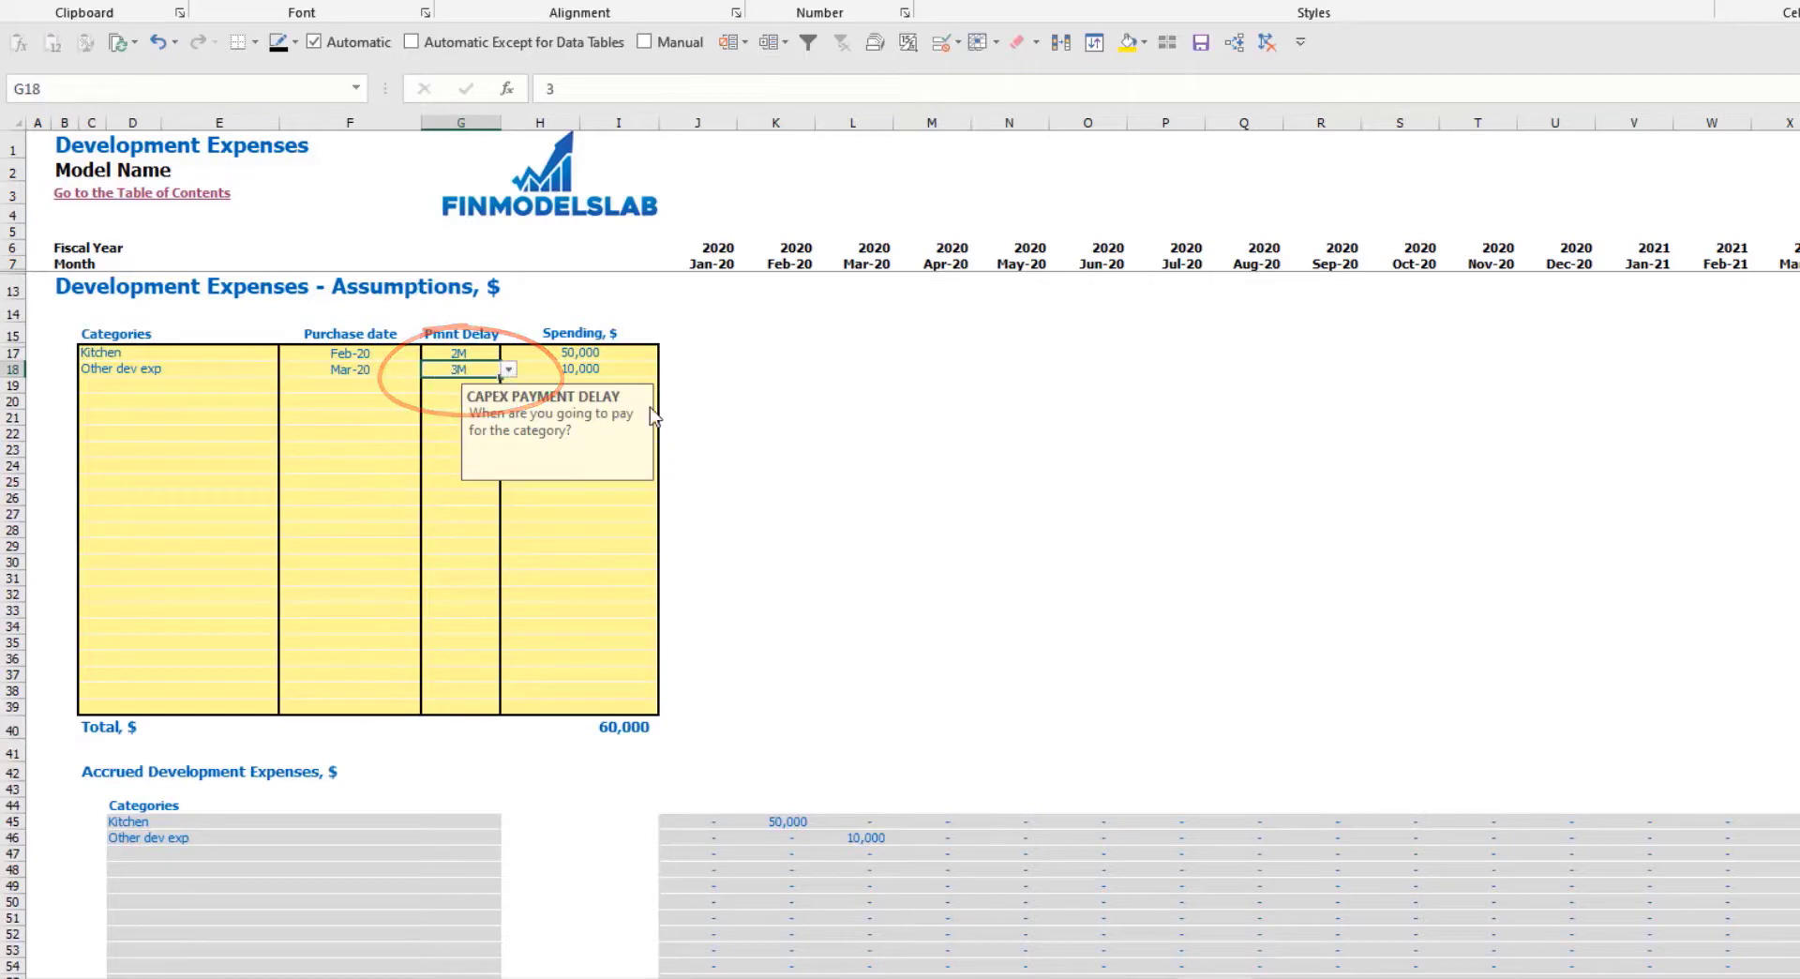
scroll(916, 630, down, 10)
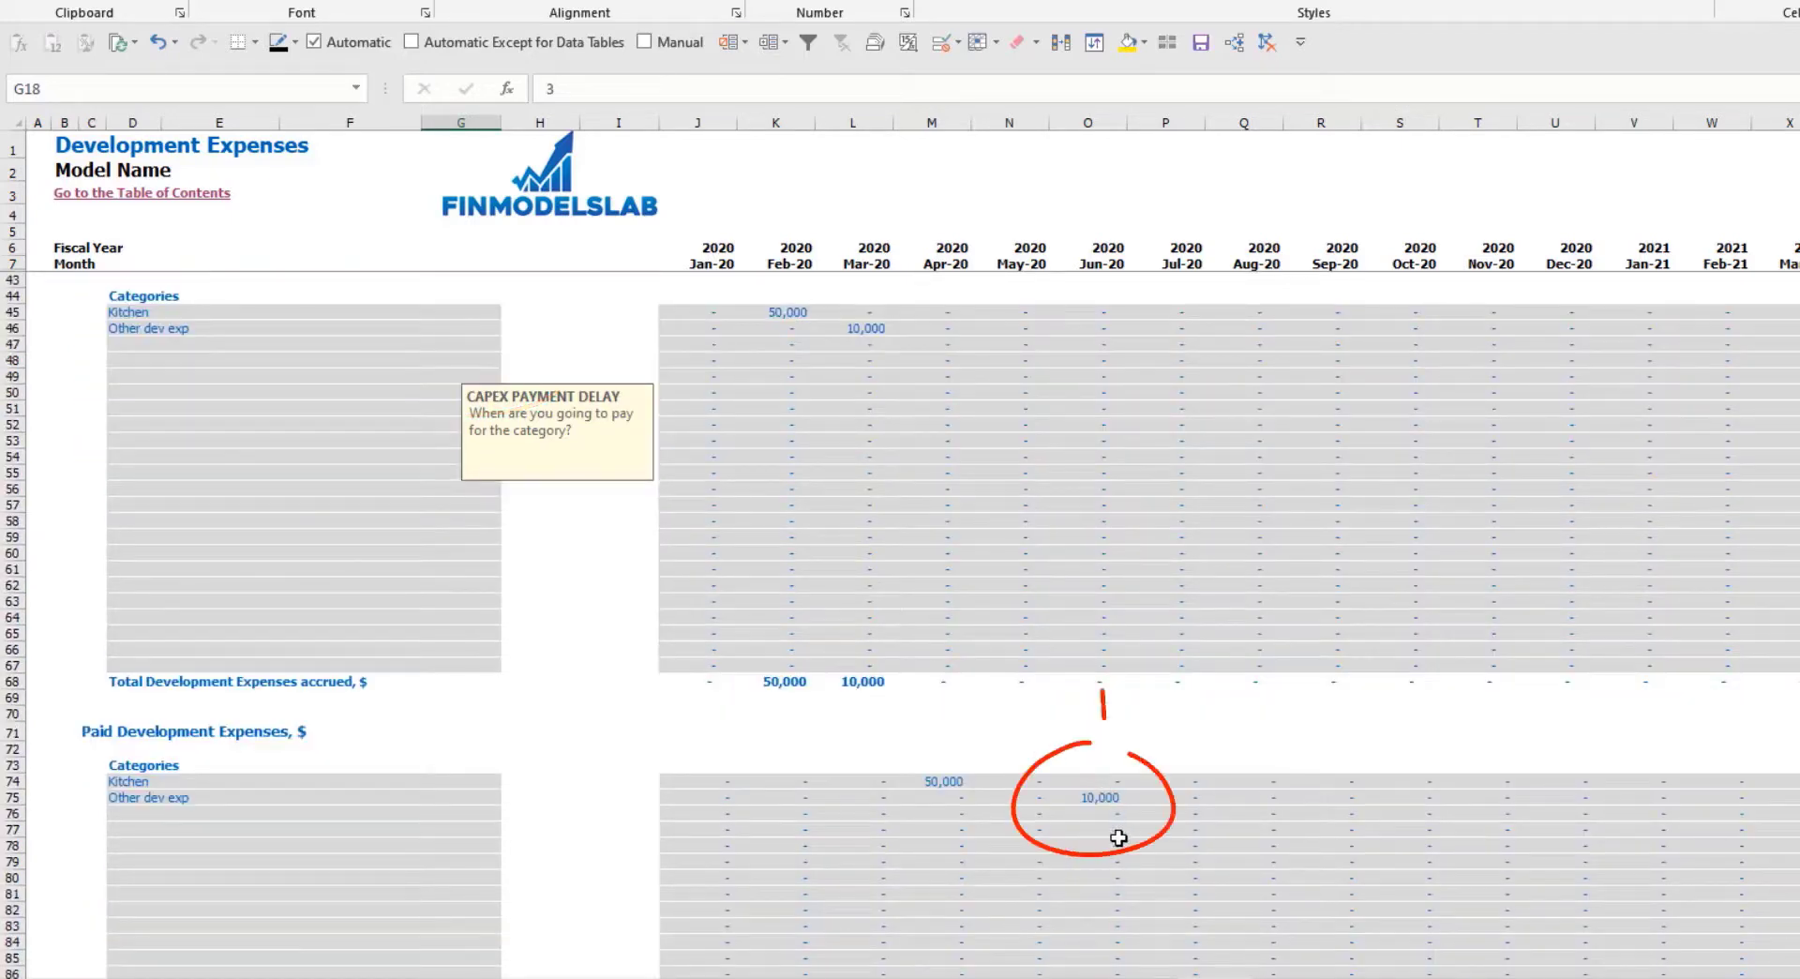
click(1089, 811)
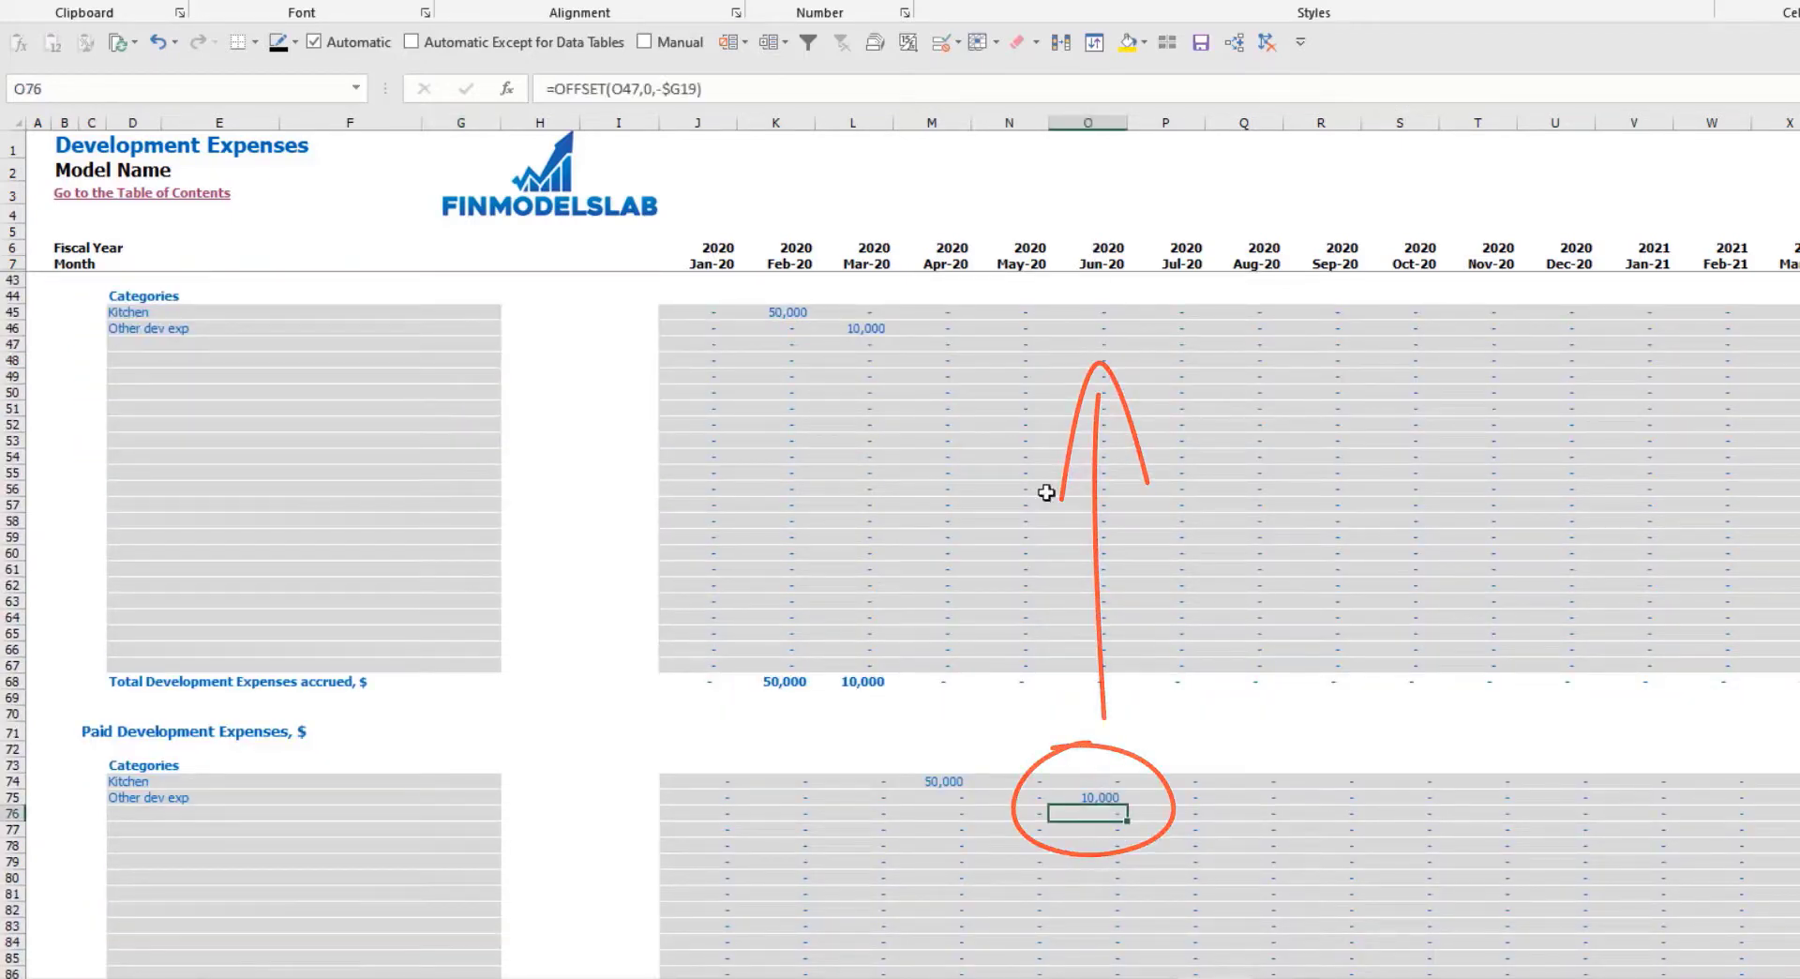
scroll(674, 547, up, 10)
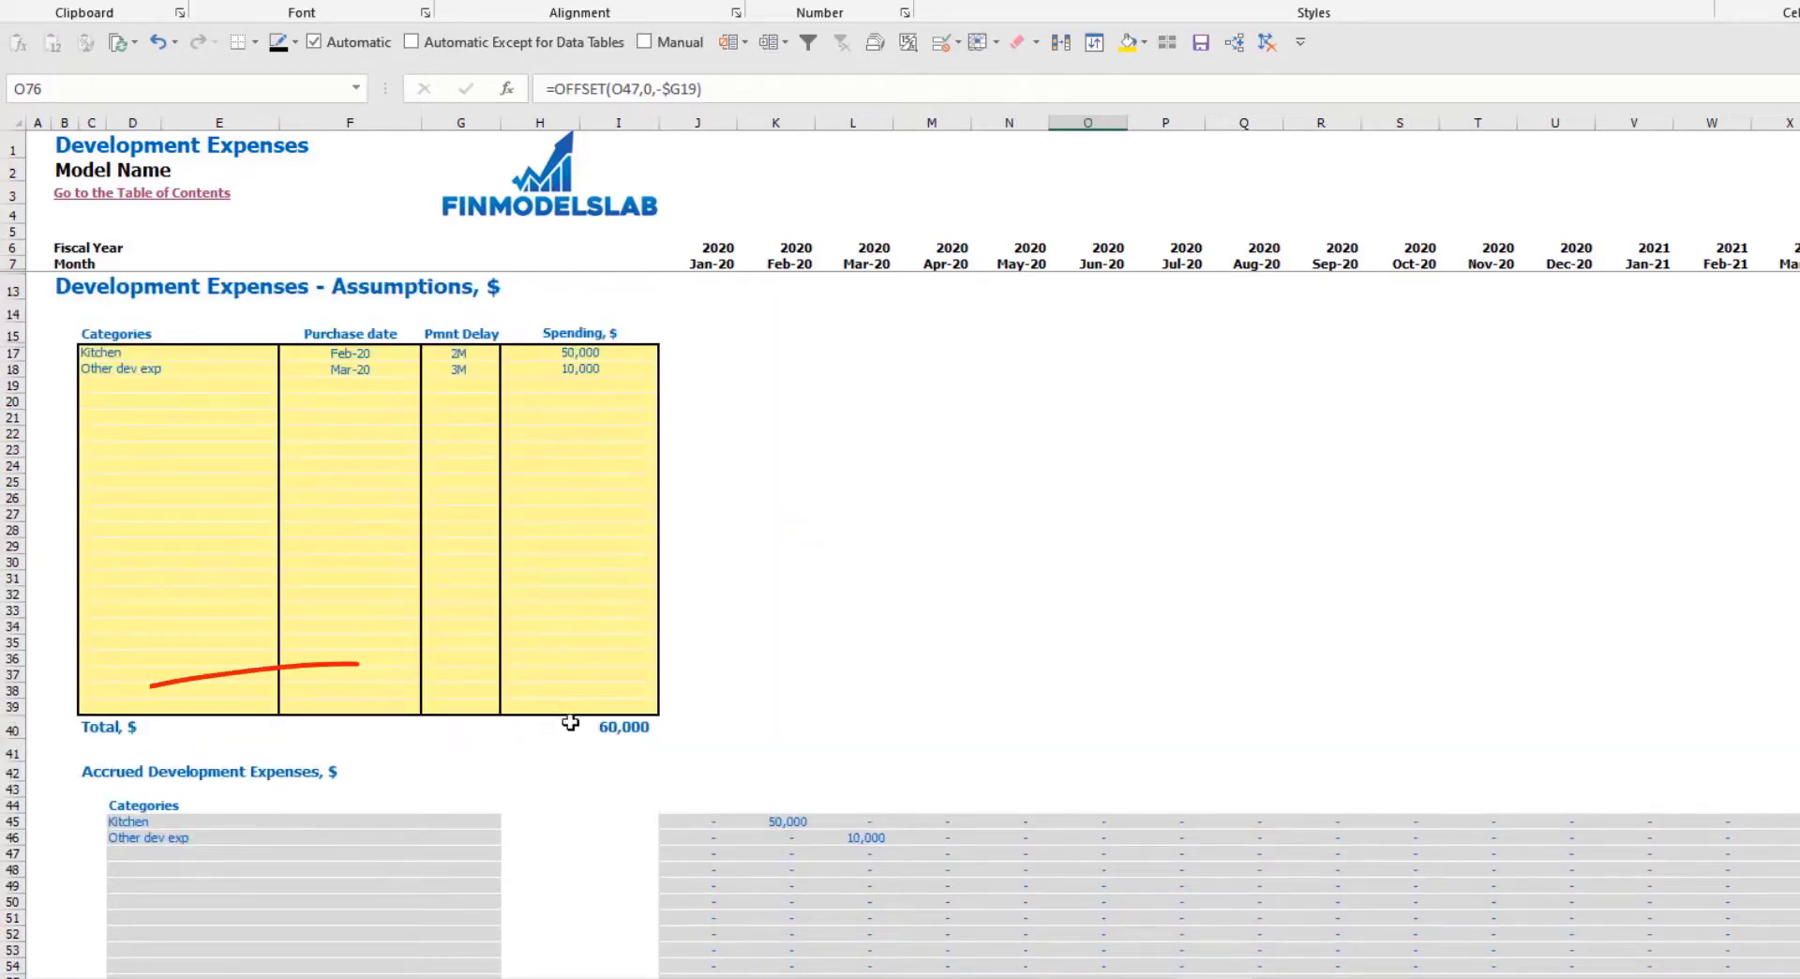
Review the total development spending and the Development CAPEX assumptions, monthly depreciation and closing net book value on the Book Assets sheet.
click(515, 730)
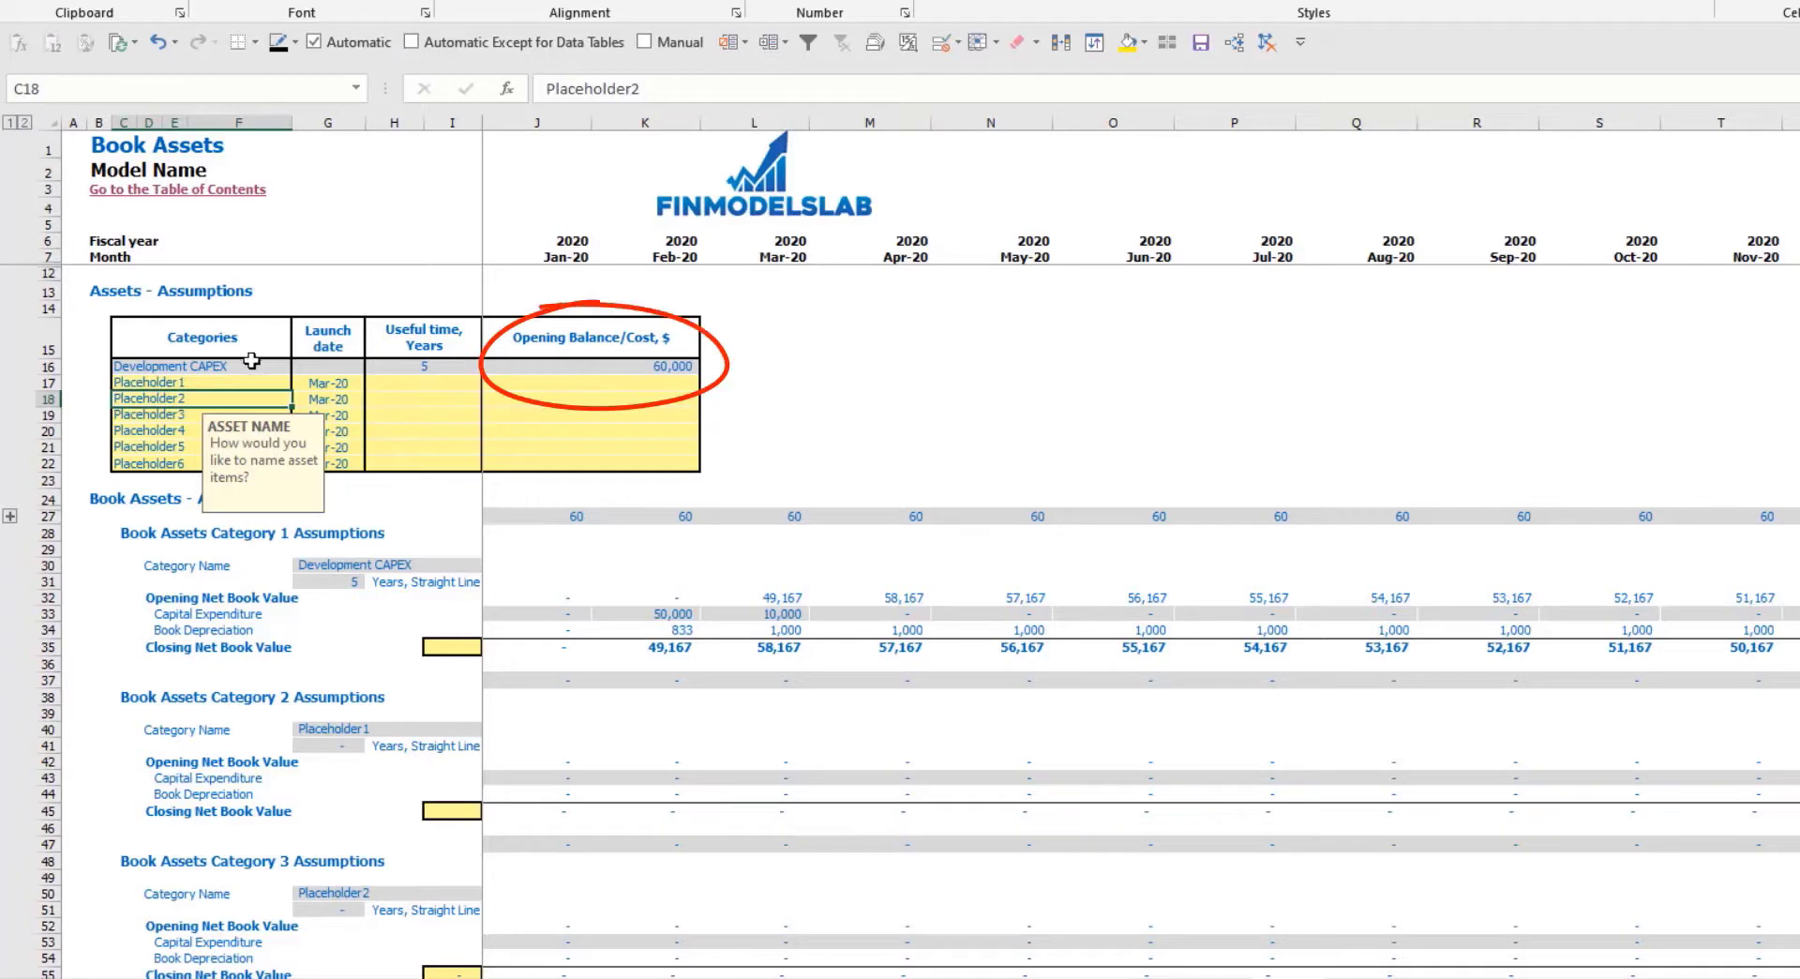
drag(251, 365, 600, 368)
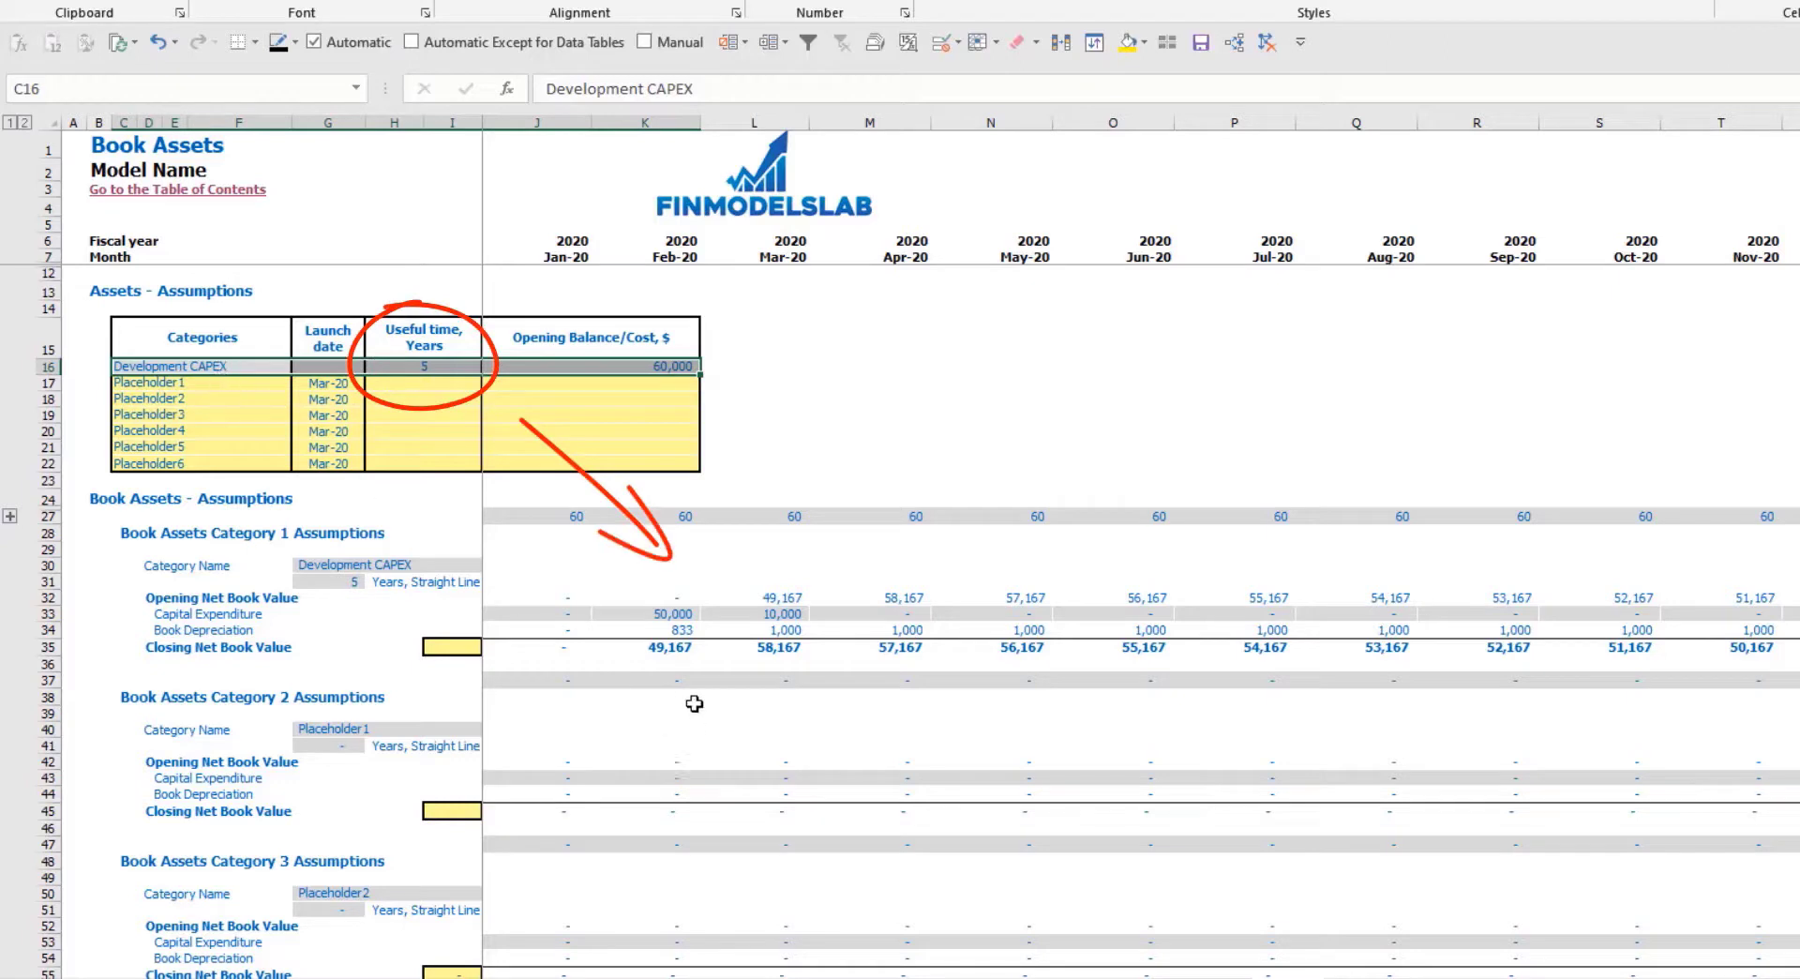
mouse_move(1024, 646)
mouse_down()
mouse_move(1163, 643)
mouse_move(1162, 628)
mouse_up()
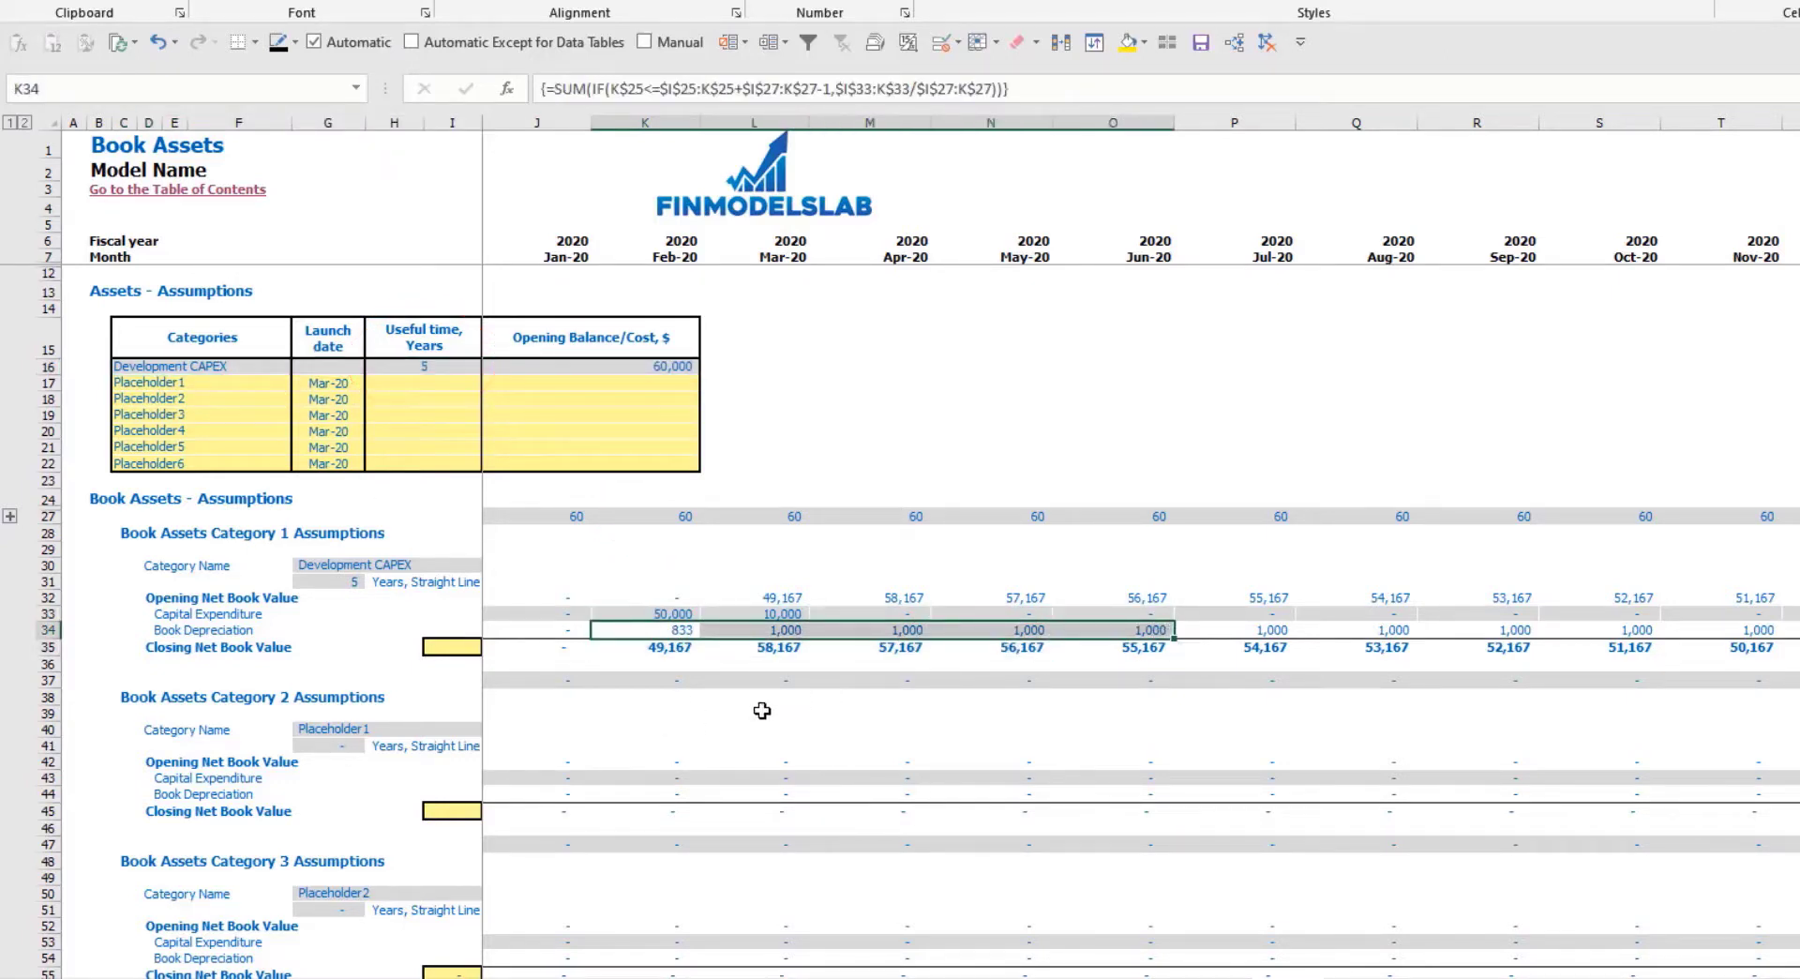
drag(656, 649, 1135, 648)
Rename the first placeholder asset category as "Other CAPEX" and set its launch date to Jun-20.
drag(208, 389, 210, 457)
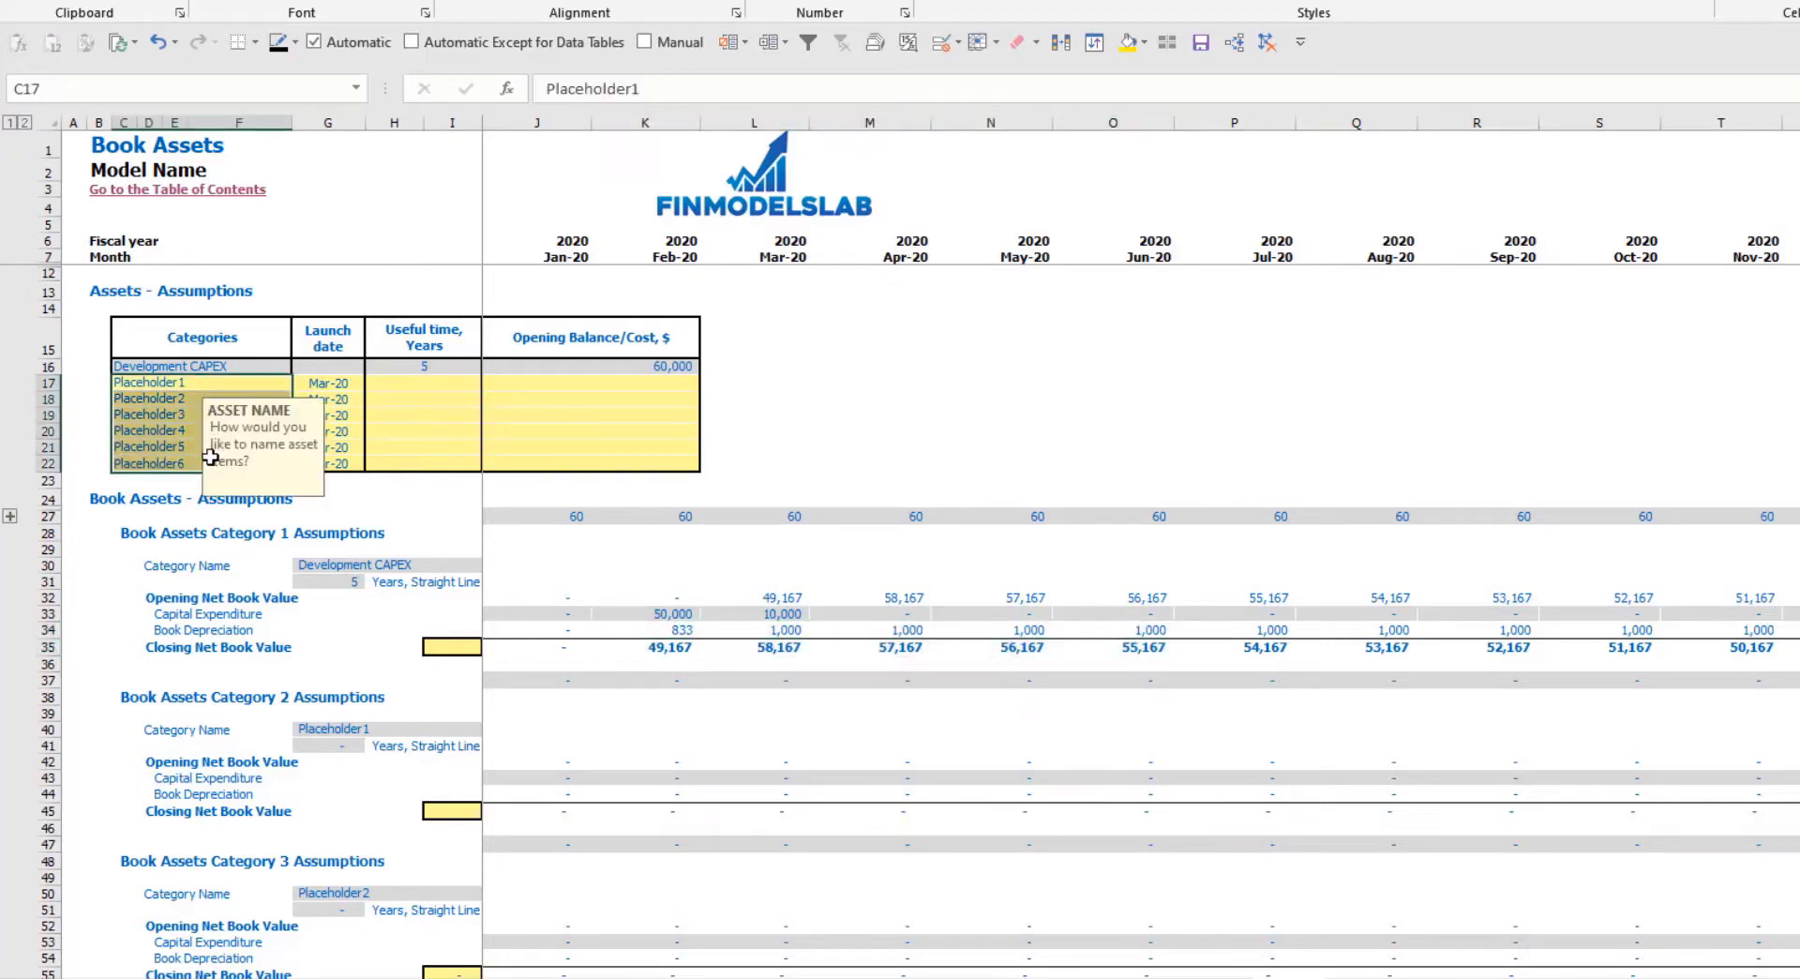
click(162, 382)
text(Other CAPEX)
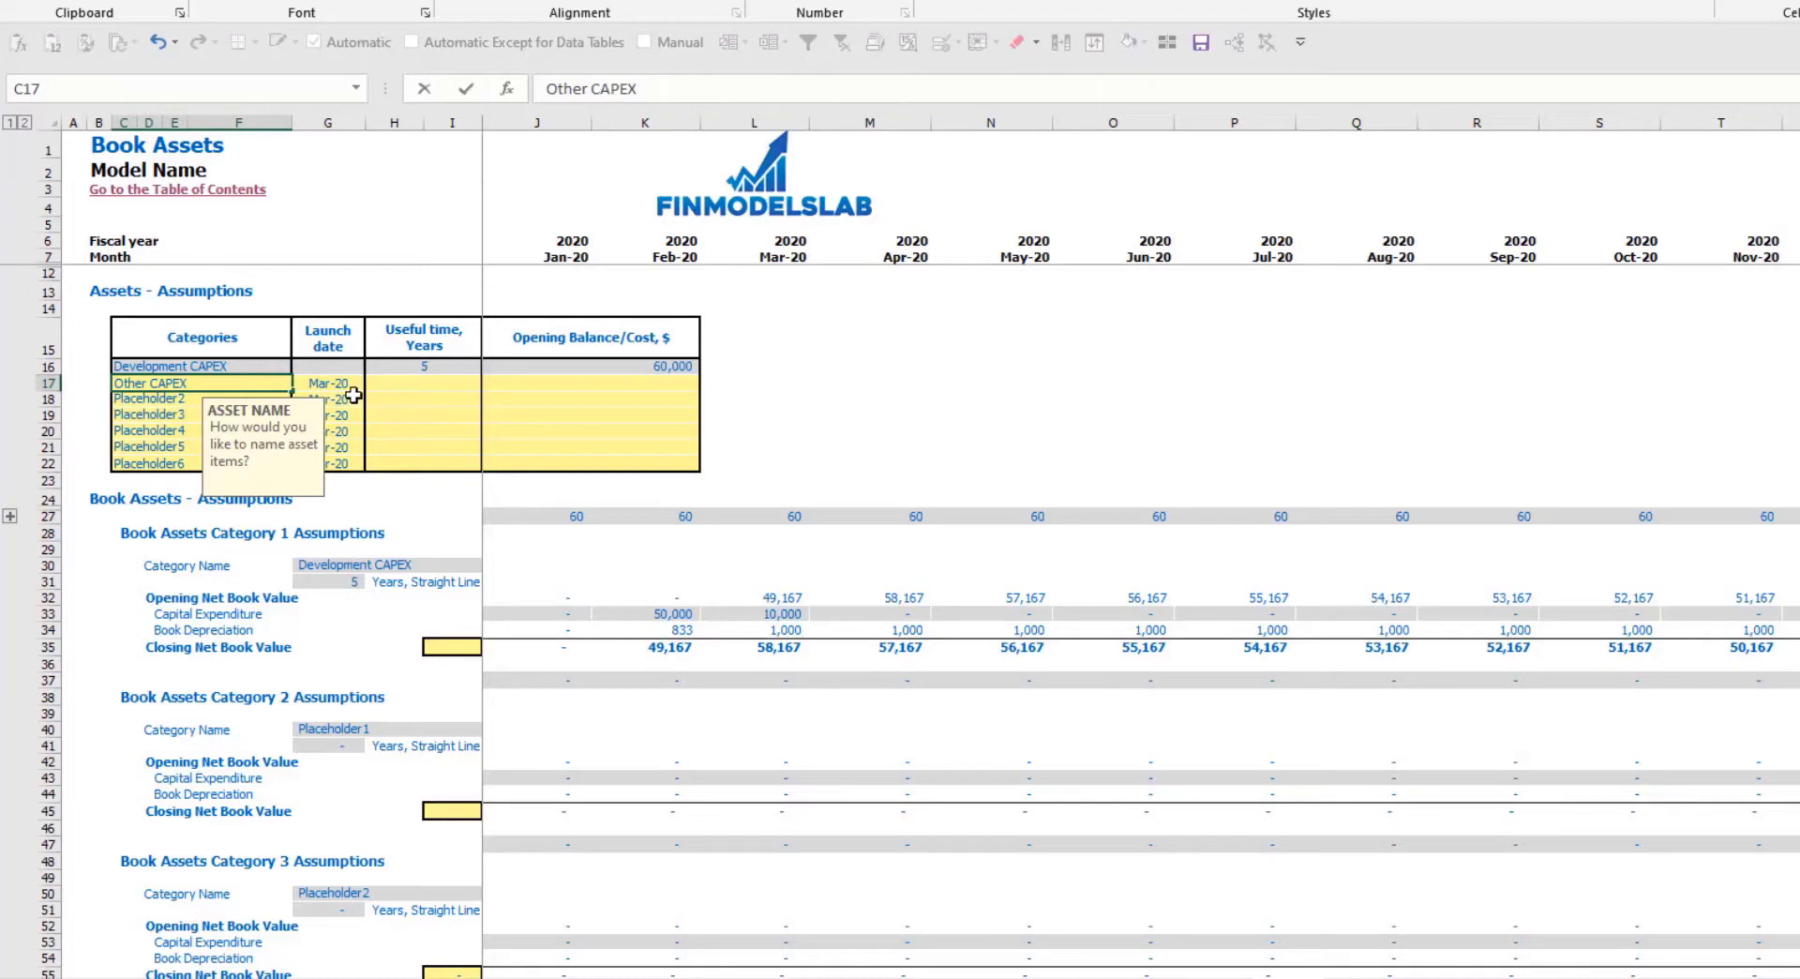
key(Tab)
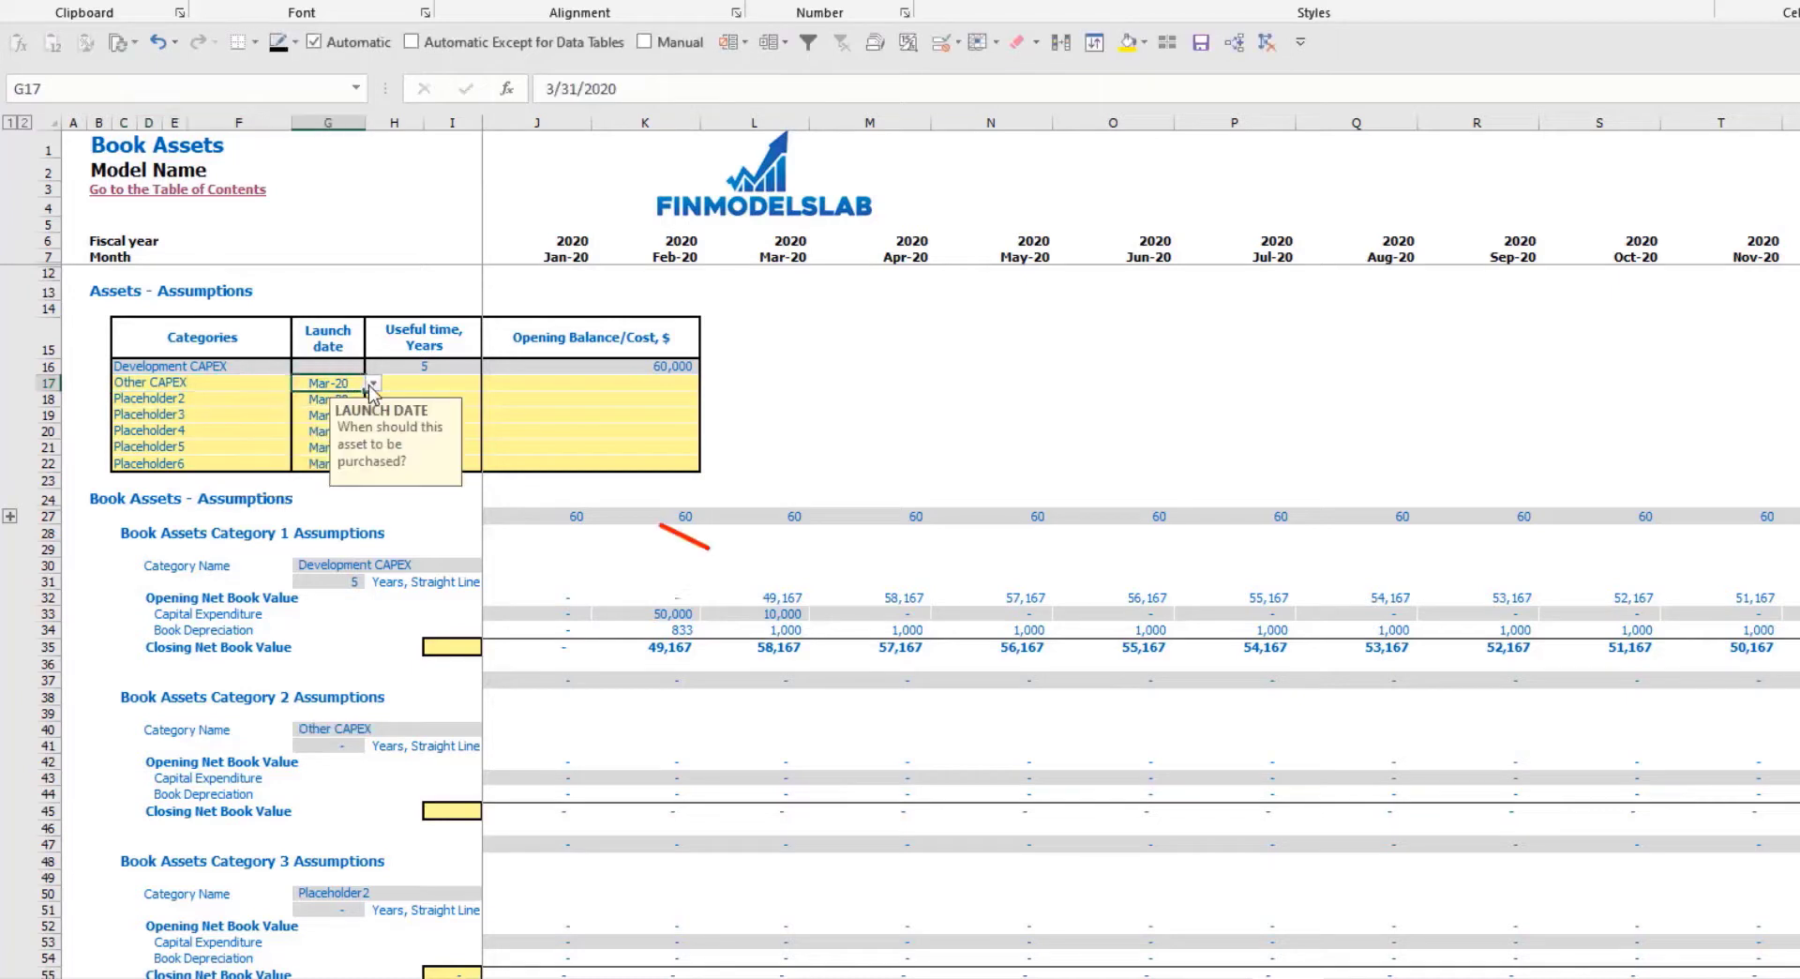
click(372, 383)
click(342, 444)
Set the Other CAPEX useful time to 3 years and its opening balance/cost to 5000.
click(449, 382)
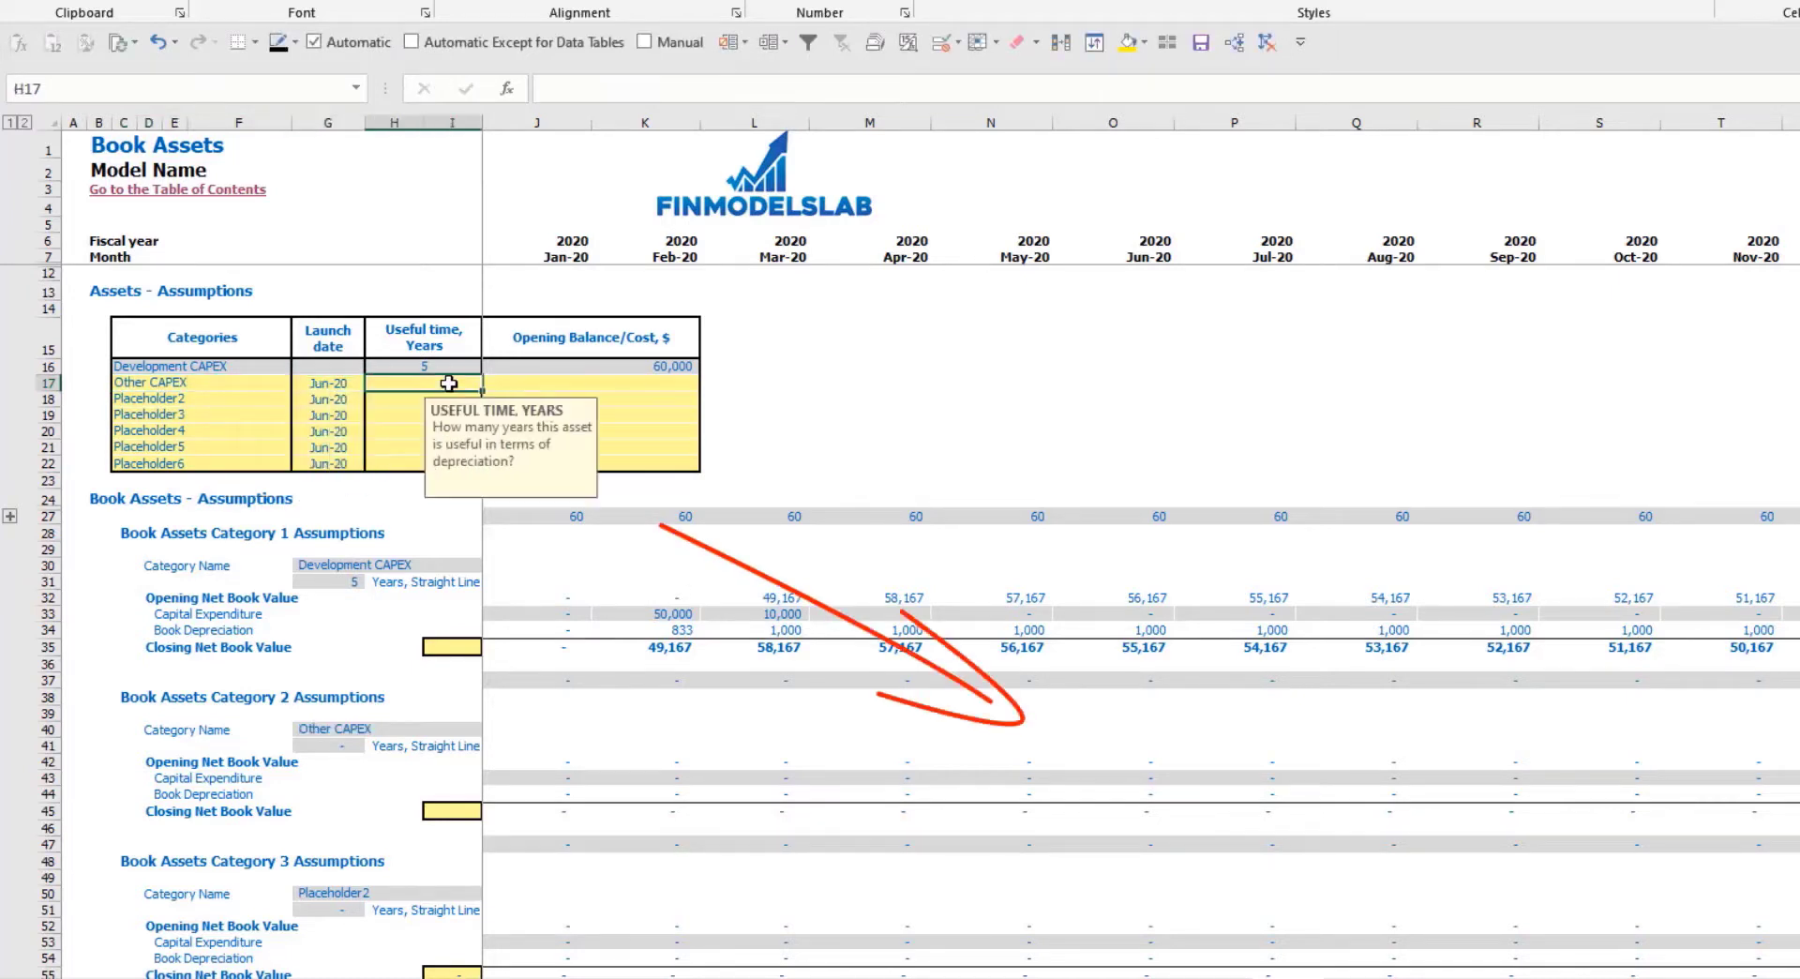
text(3)
key(Return)
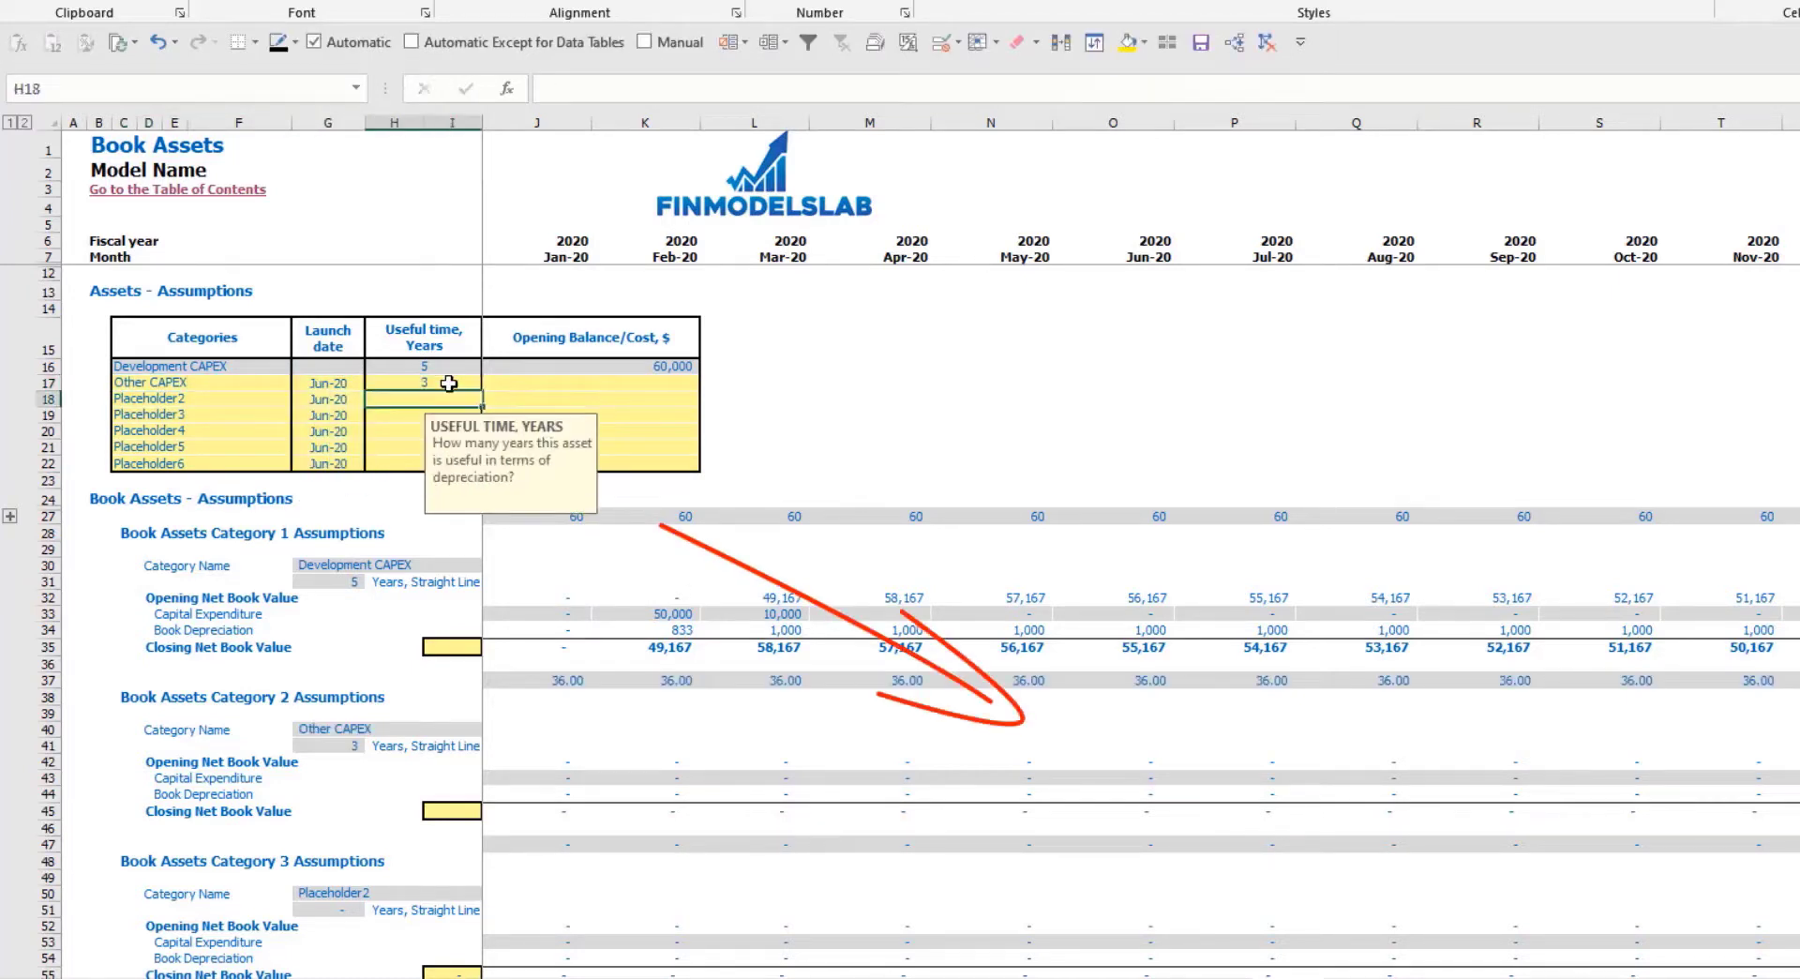
click(574, 378)
text(5000)
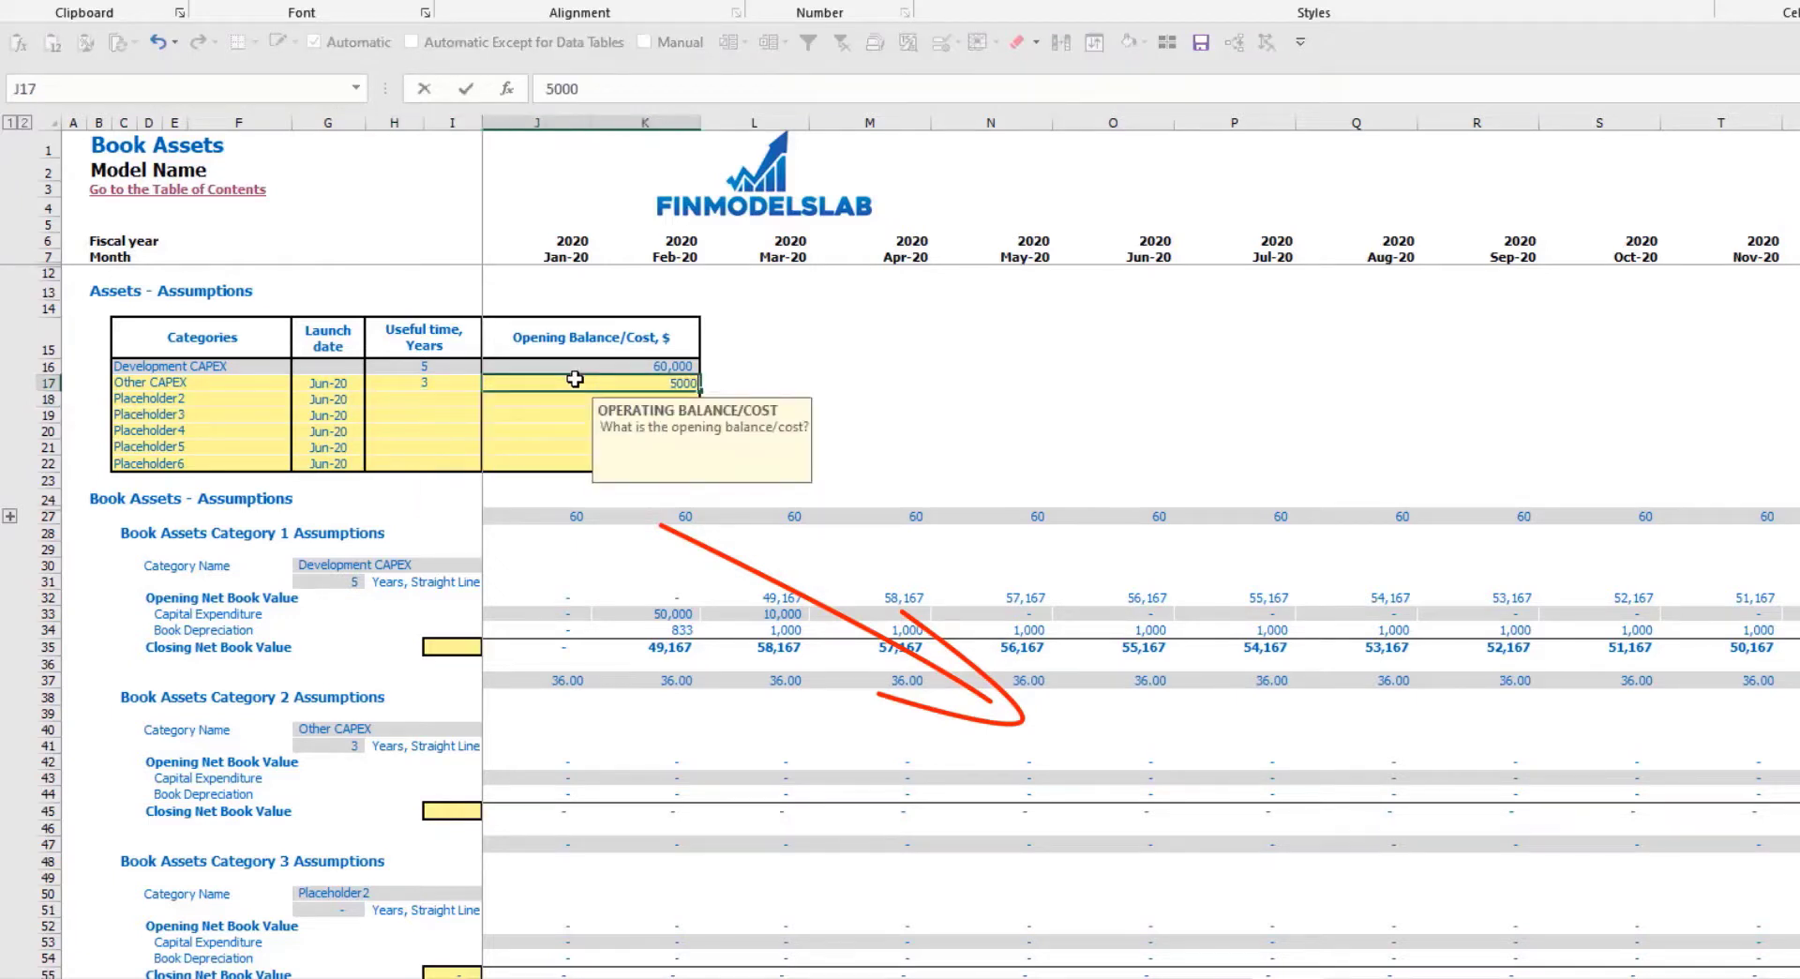
key(Return)
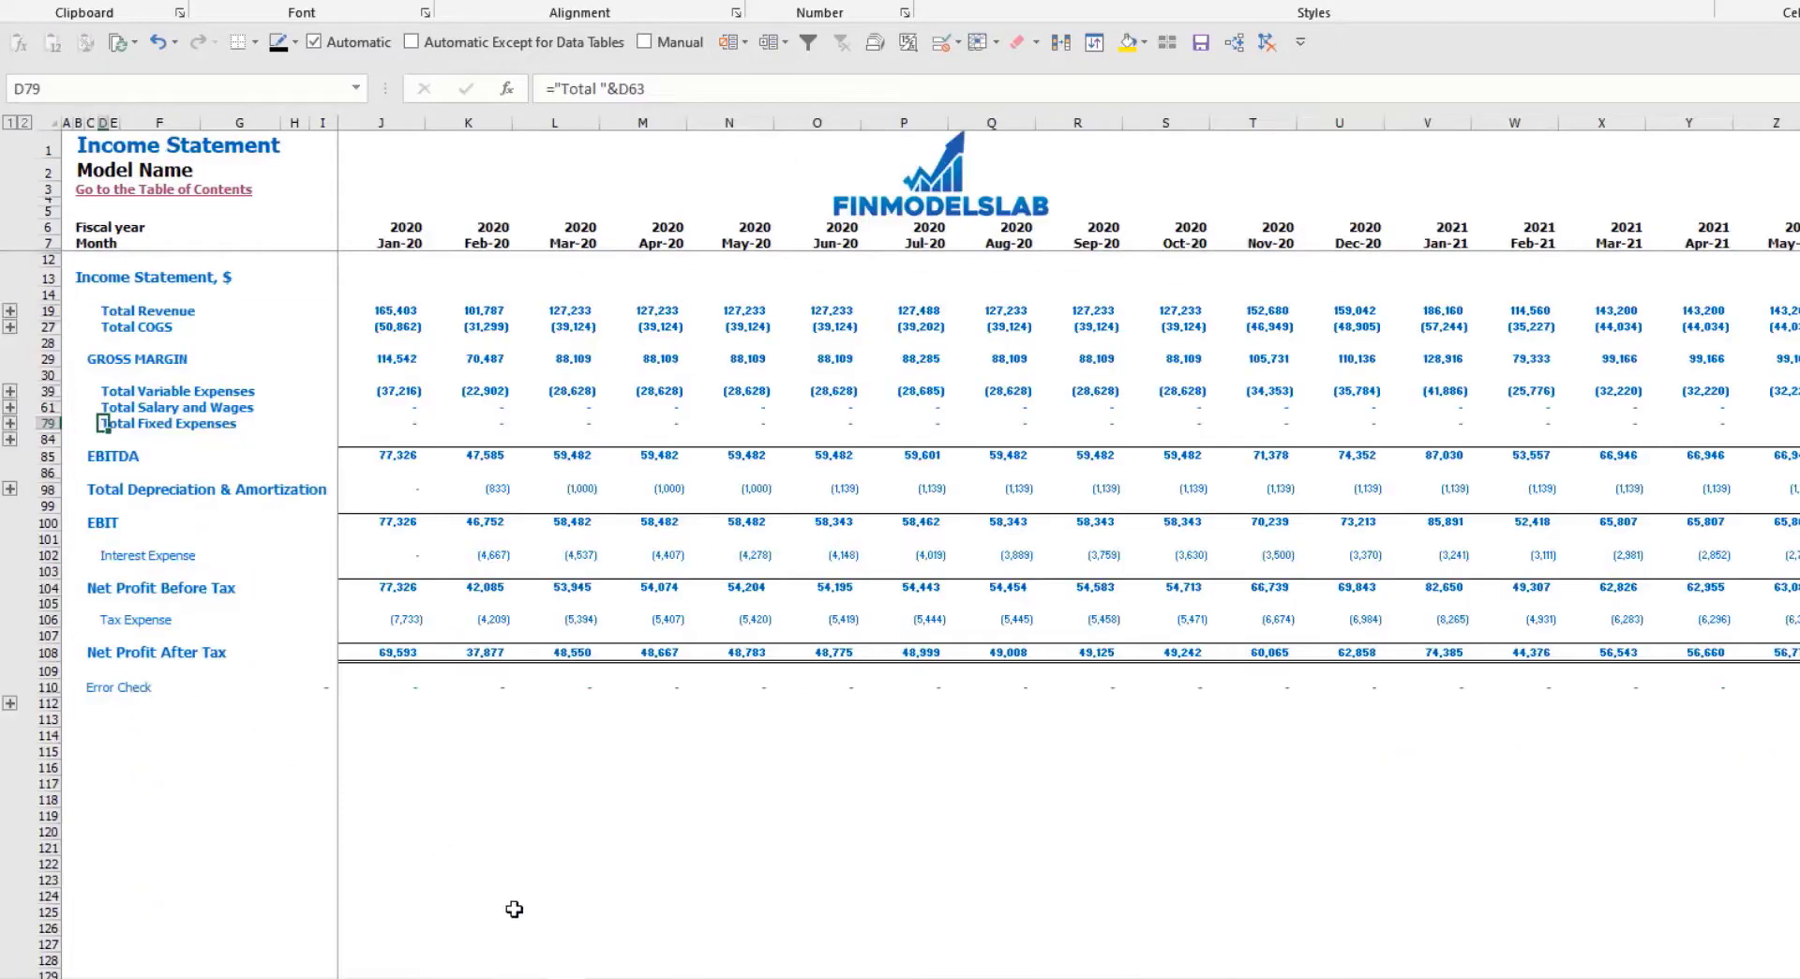
Examine Total Depreciation & Amortization in the Income Statement and Fixed Assets Capital Expenditure in the Cash Flow Statement.
click(47, 489)
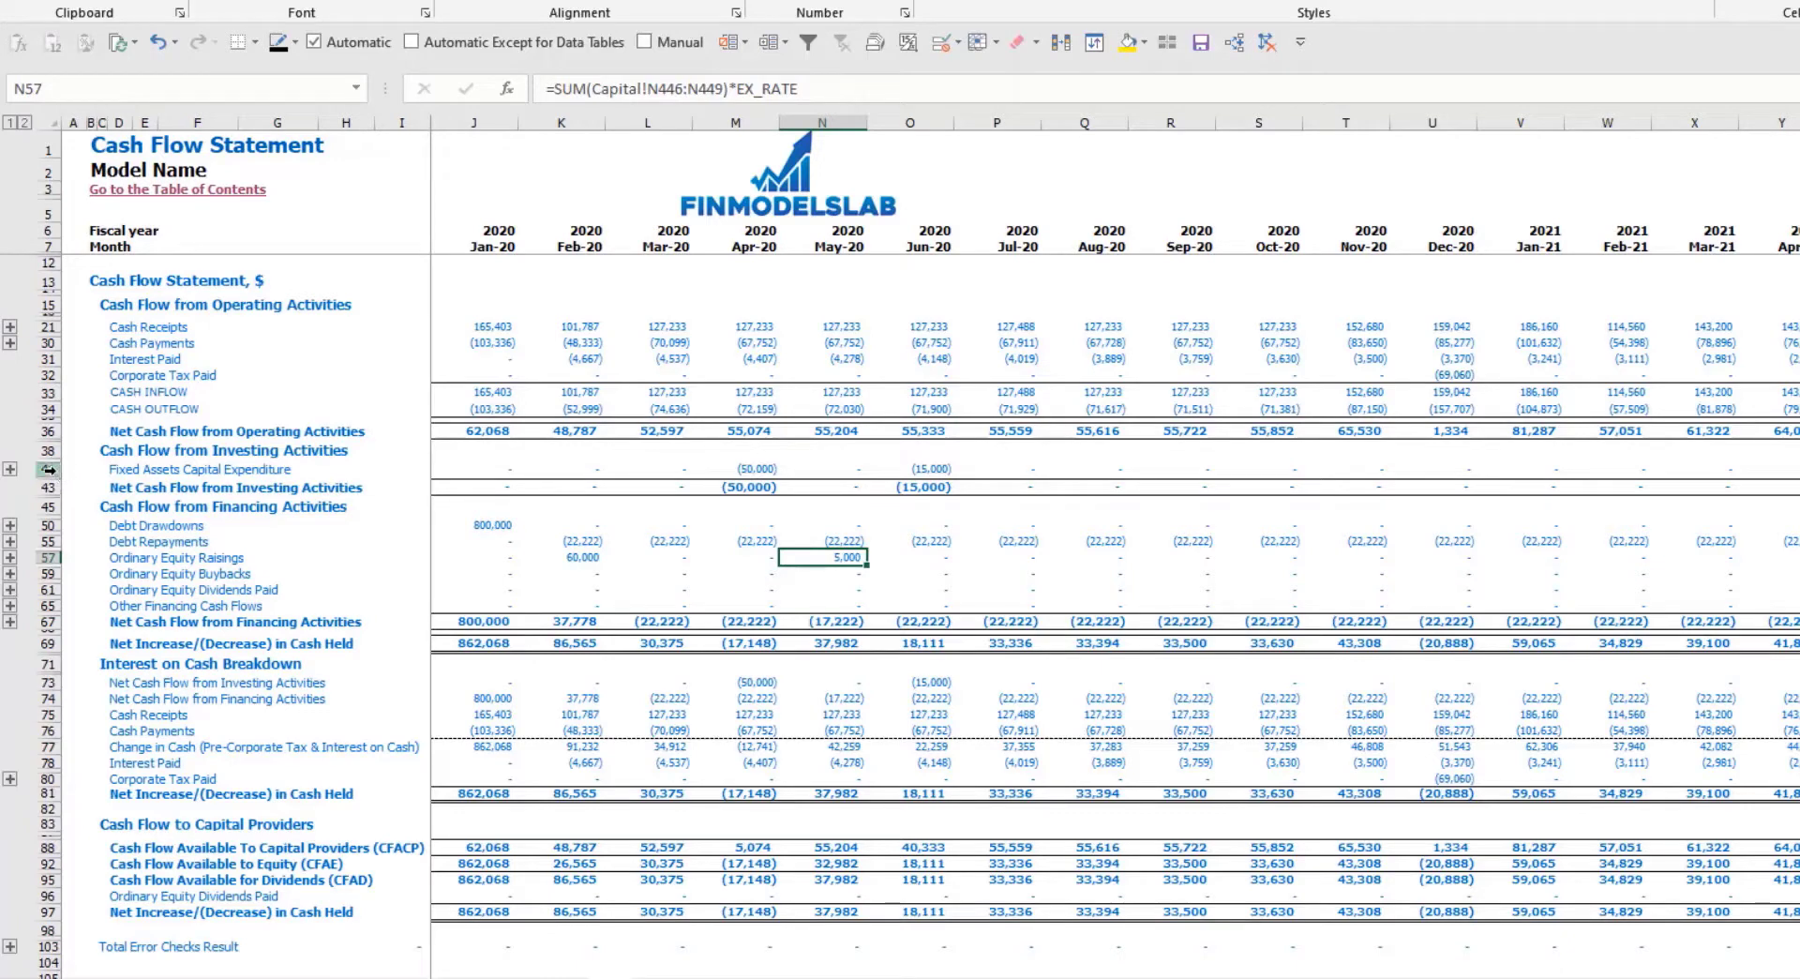
click(49, 468)
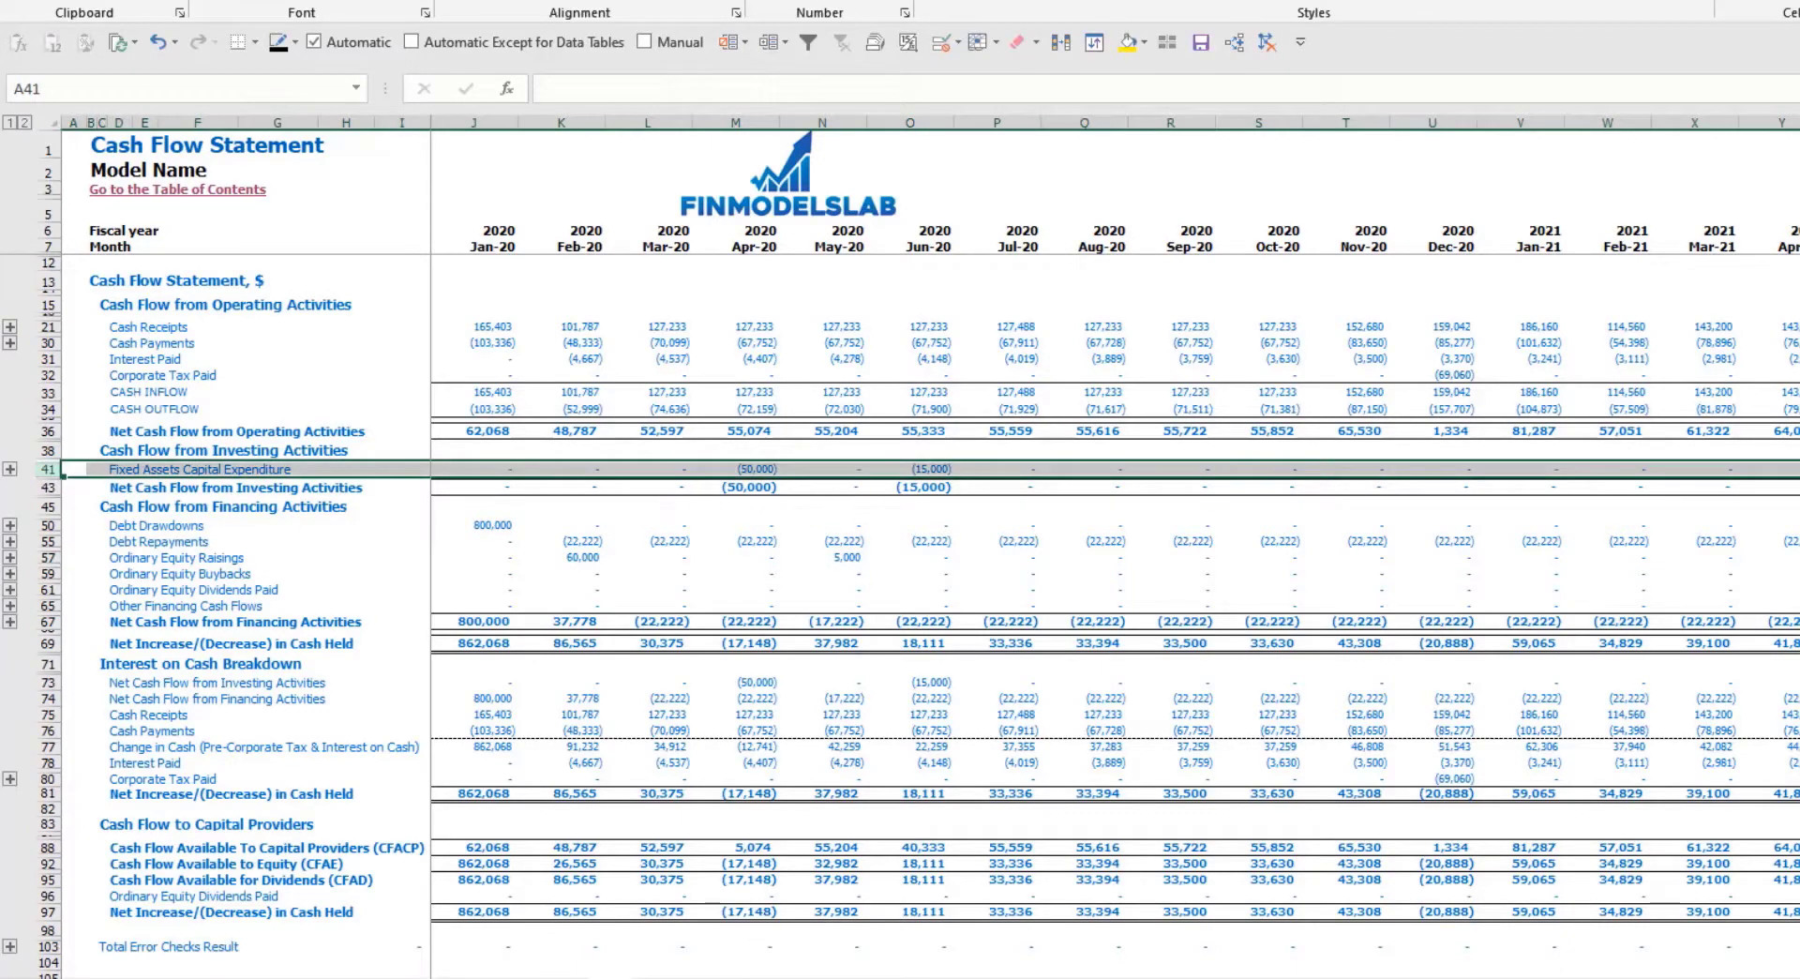
Examine the Fixed Assets, Assets Closing Net Book Value, CAPEX Prepayment and CAPEX Payable rows in the Balance Sheet.
click(760, 977)
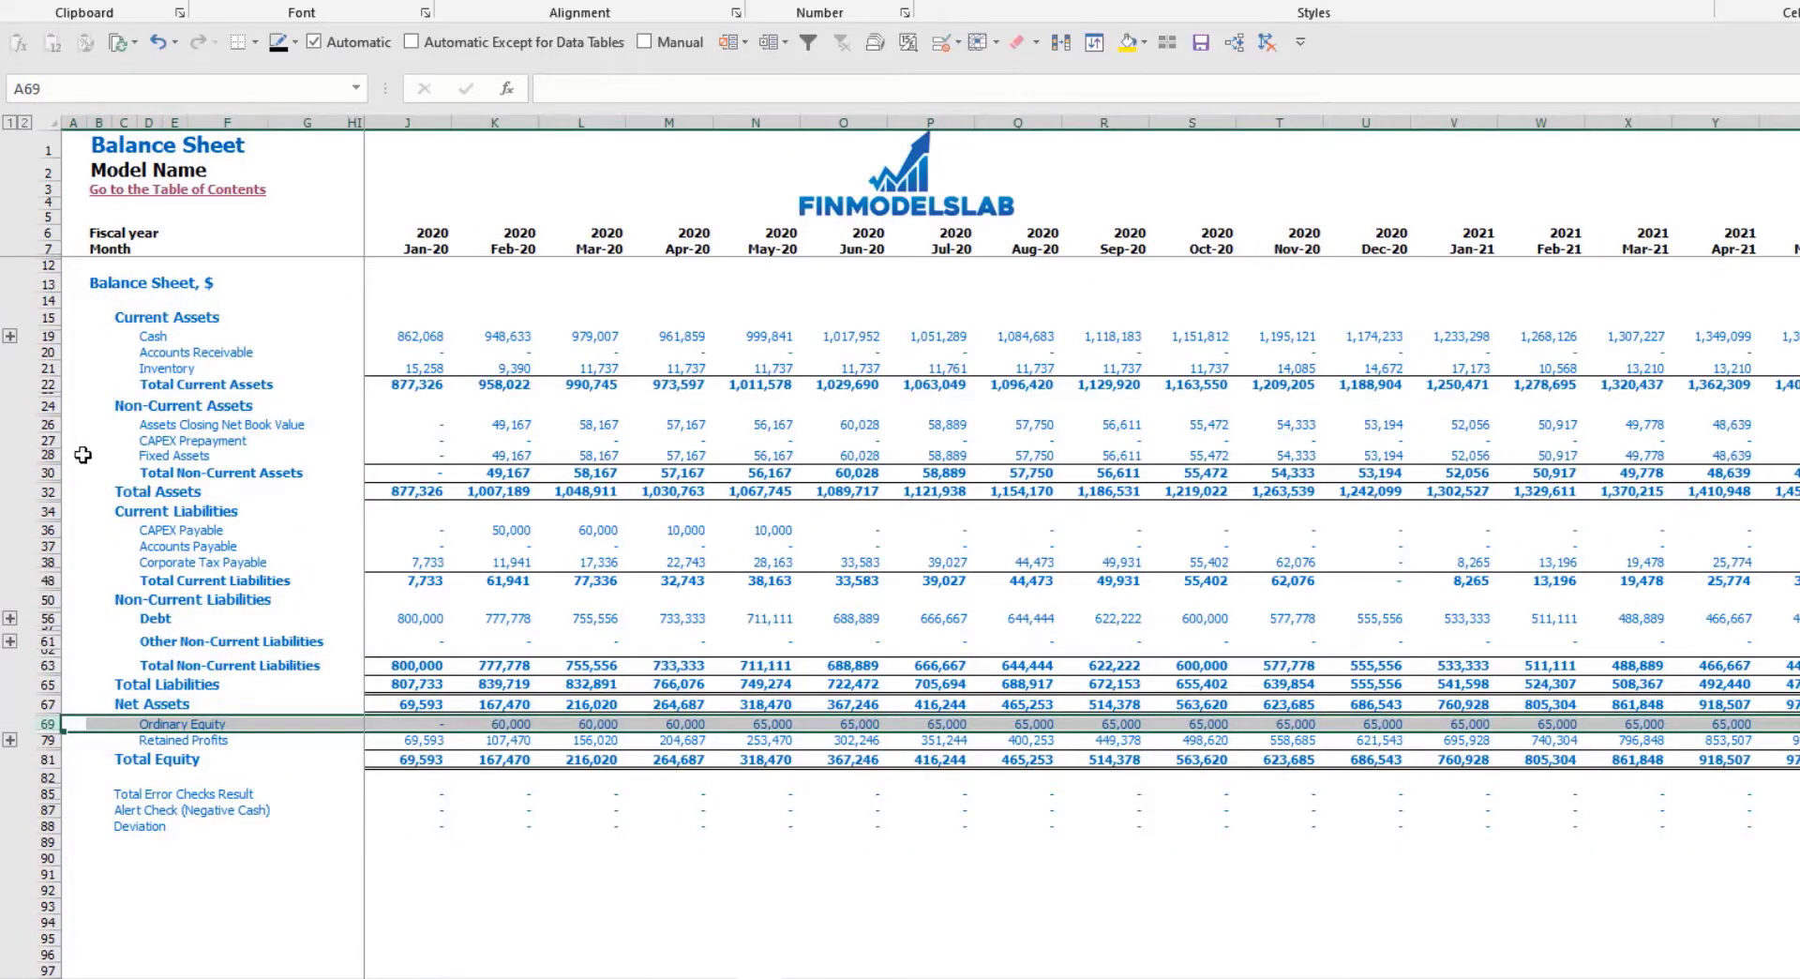
click(47, 454)
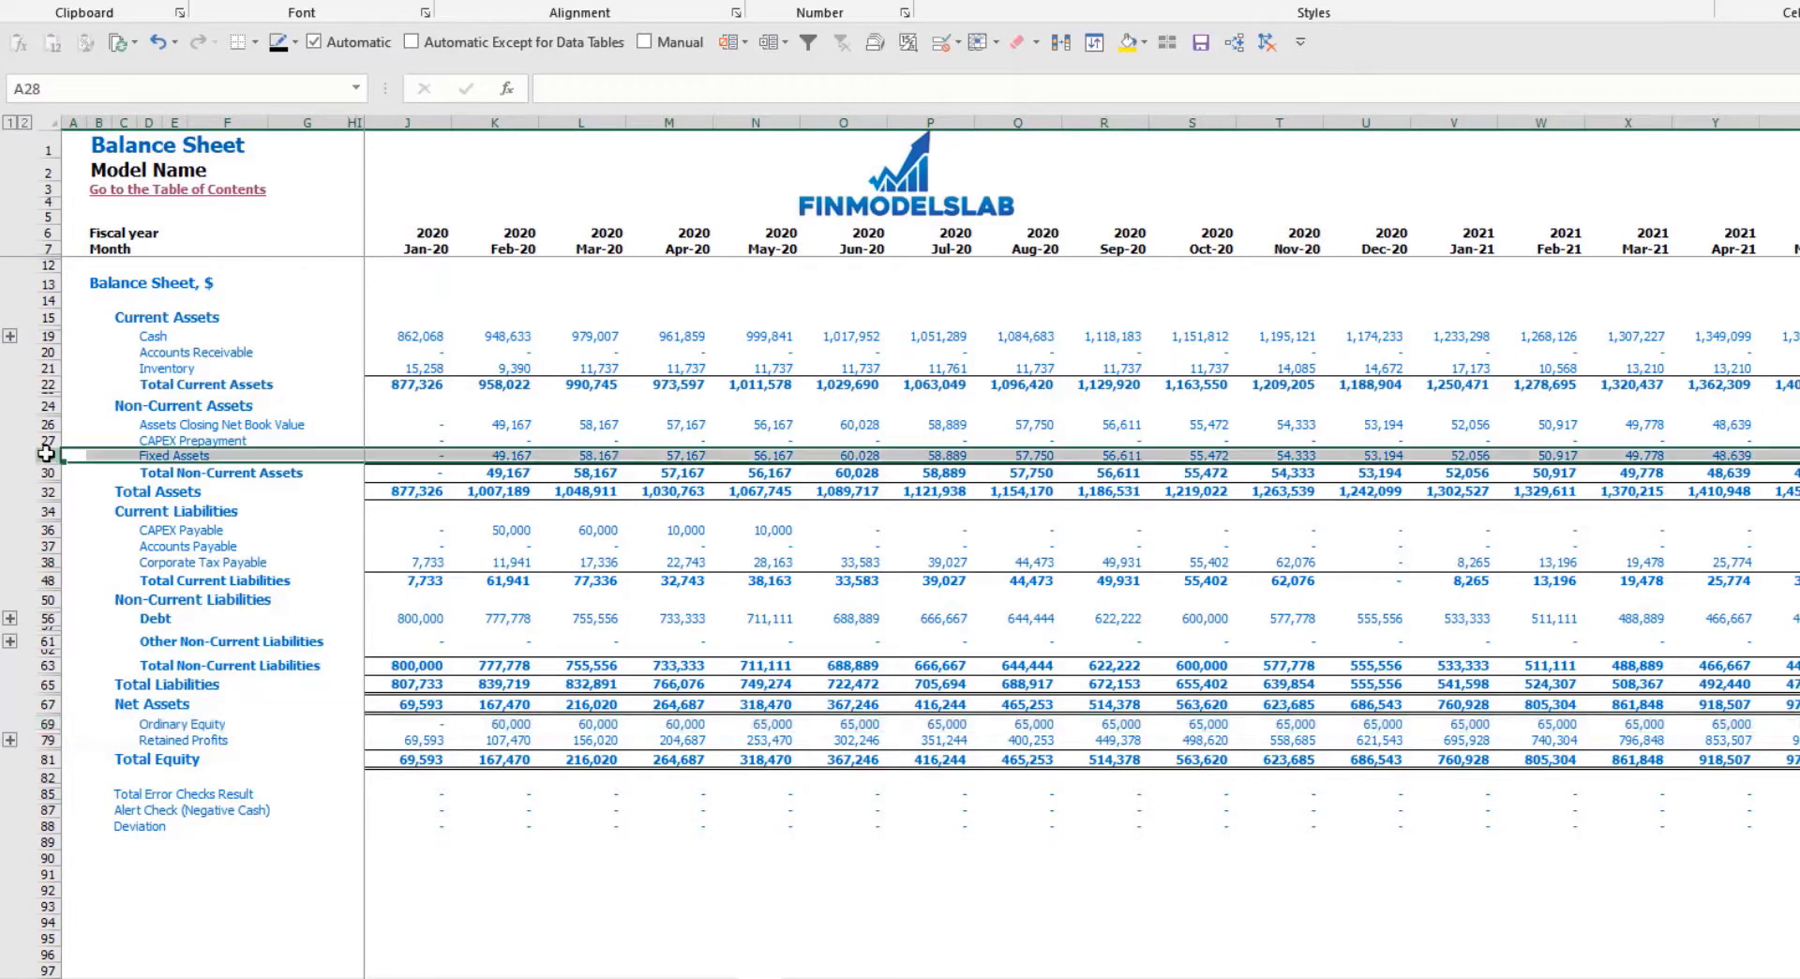
click(47, 423)
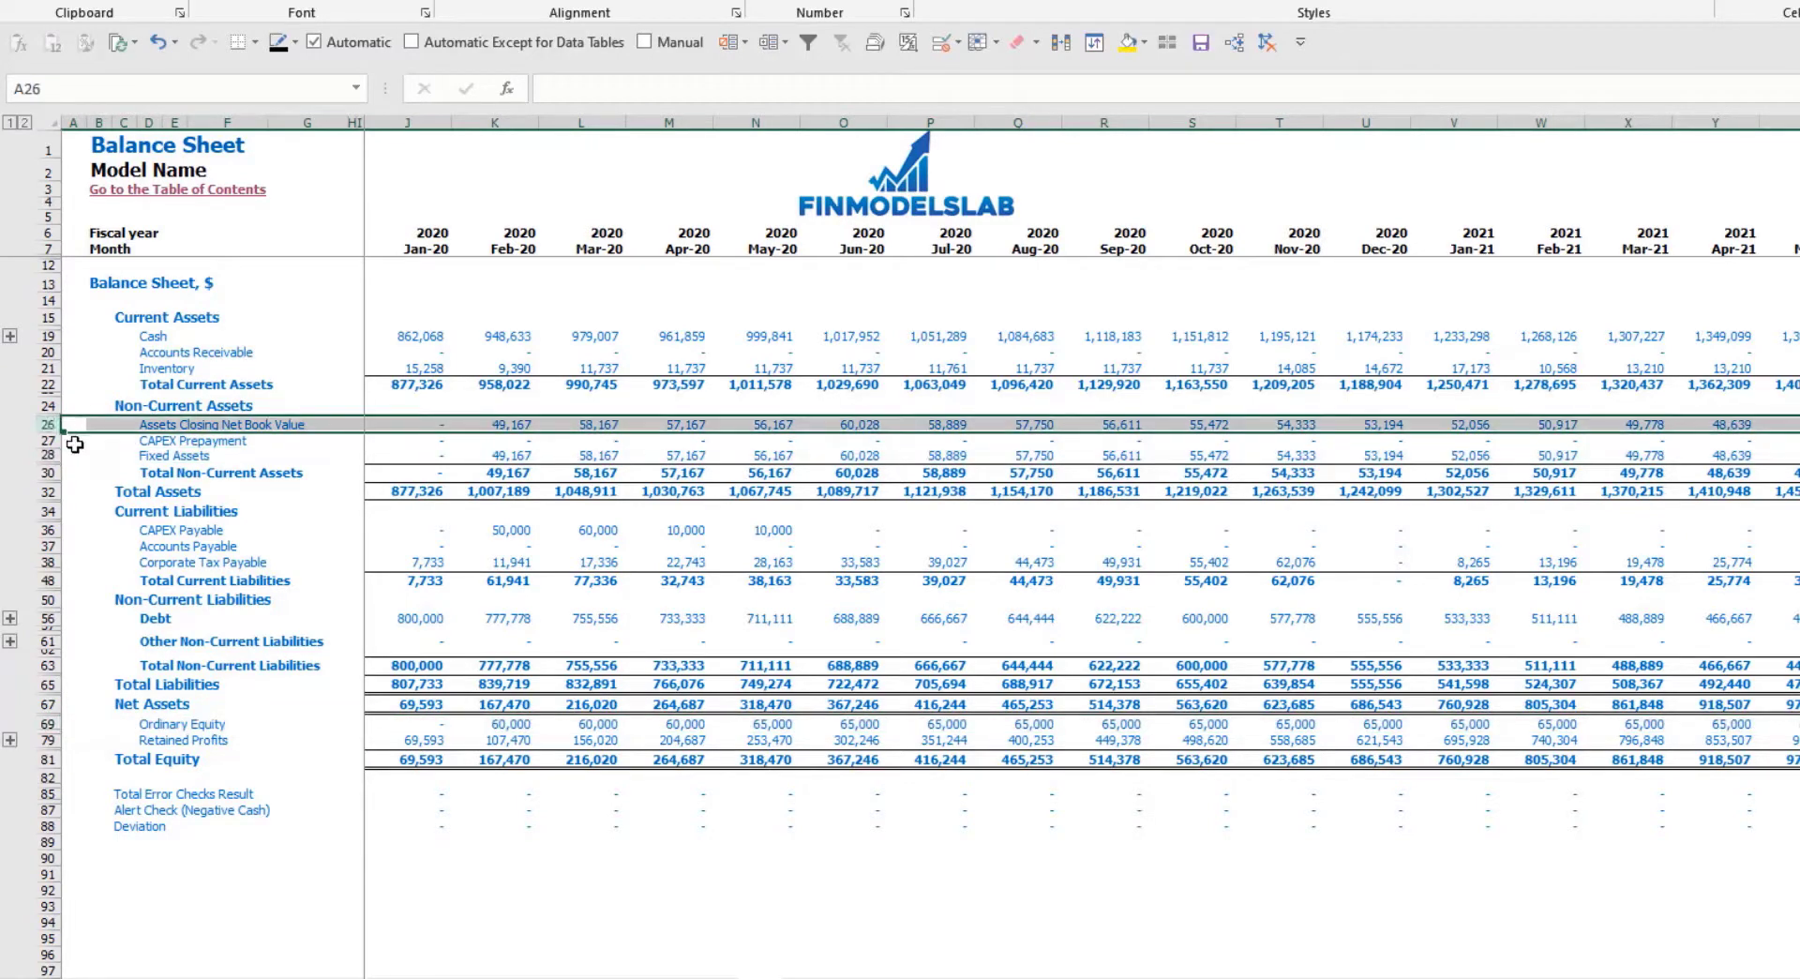
click(47, 440)
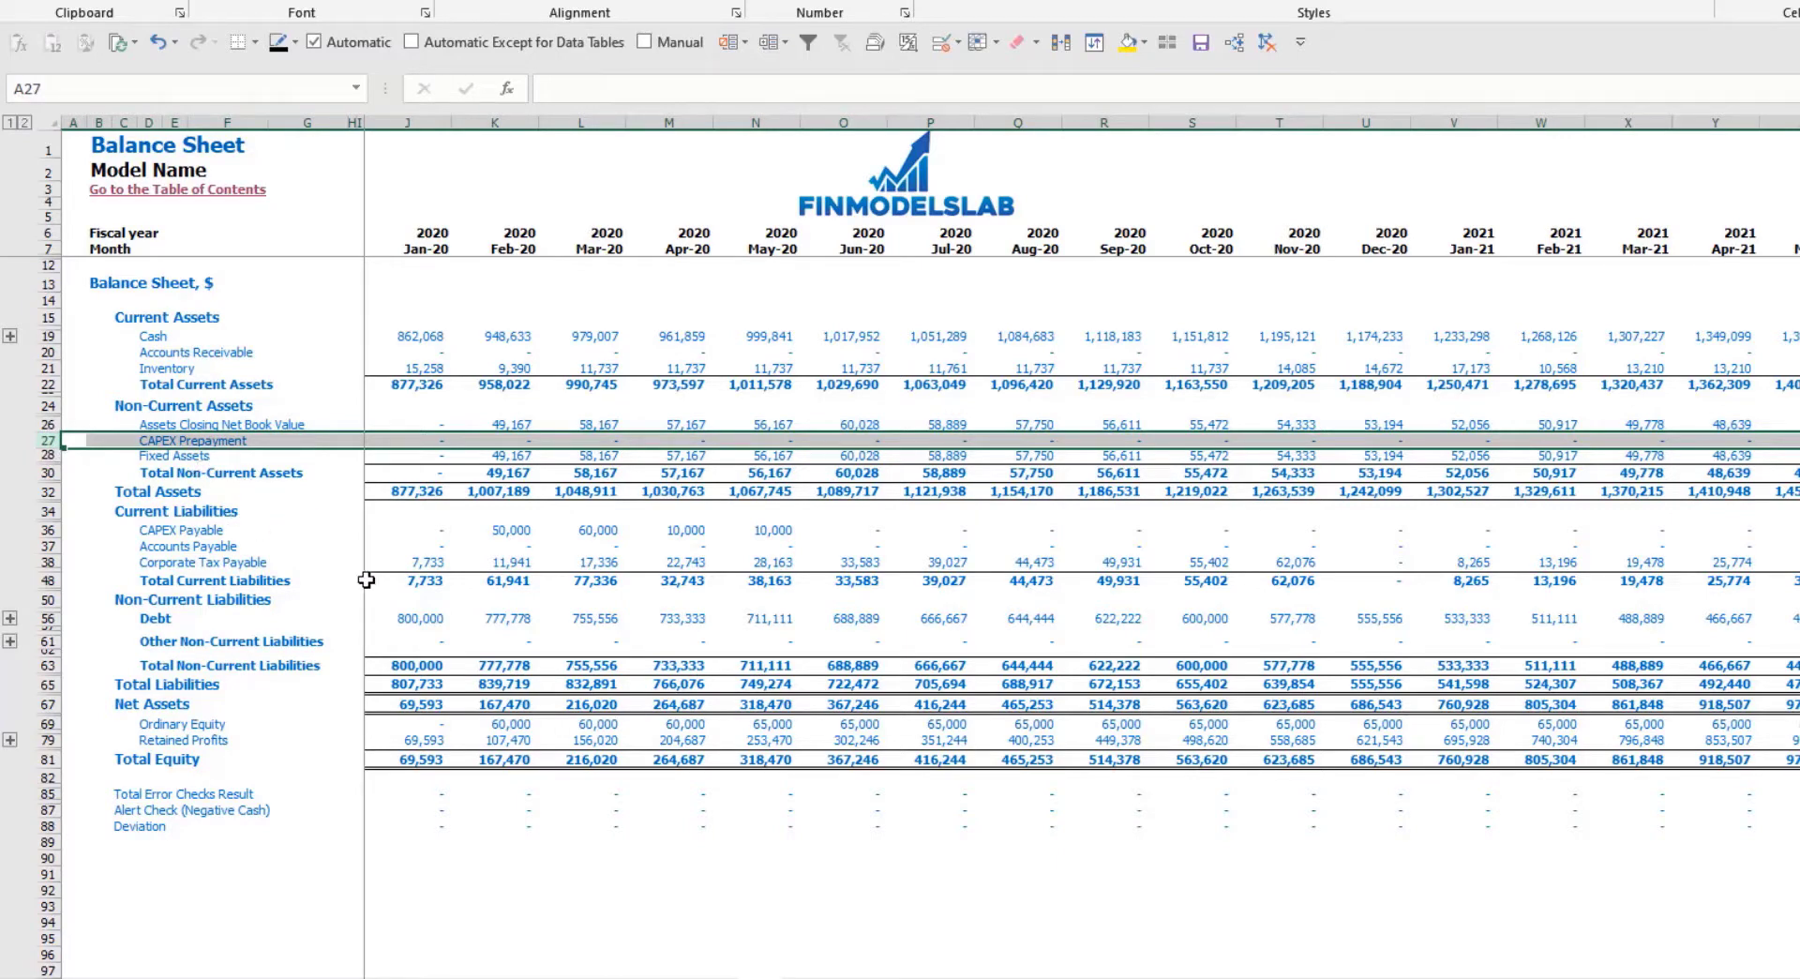
click(72, 533)
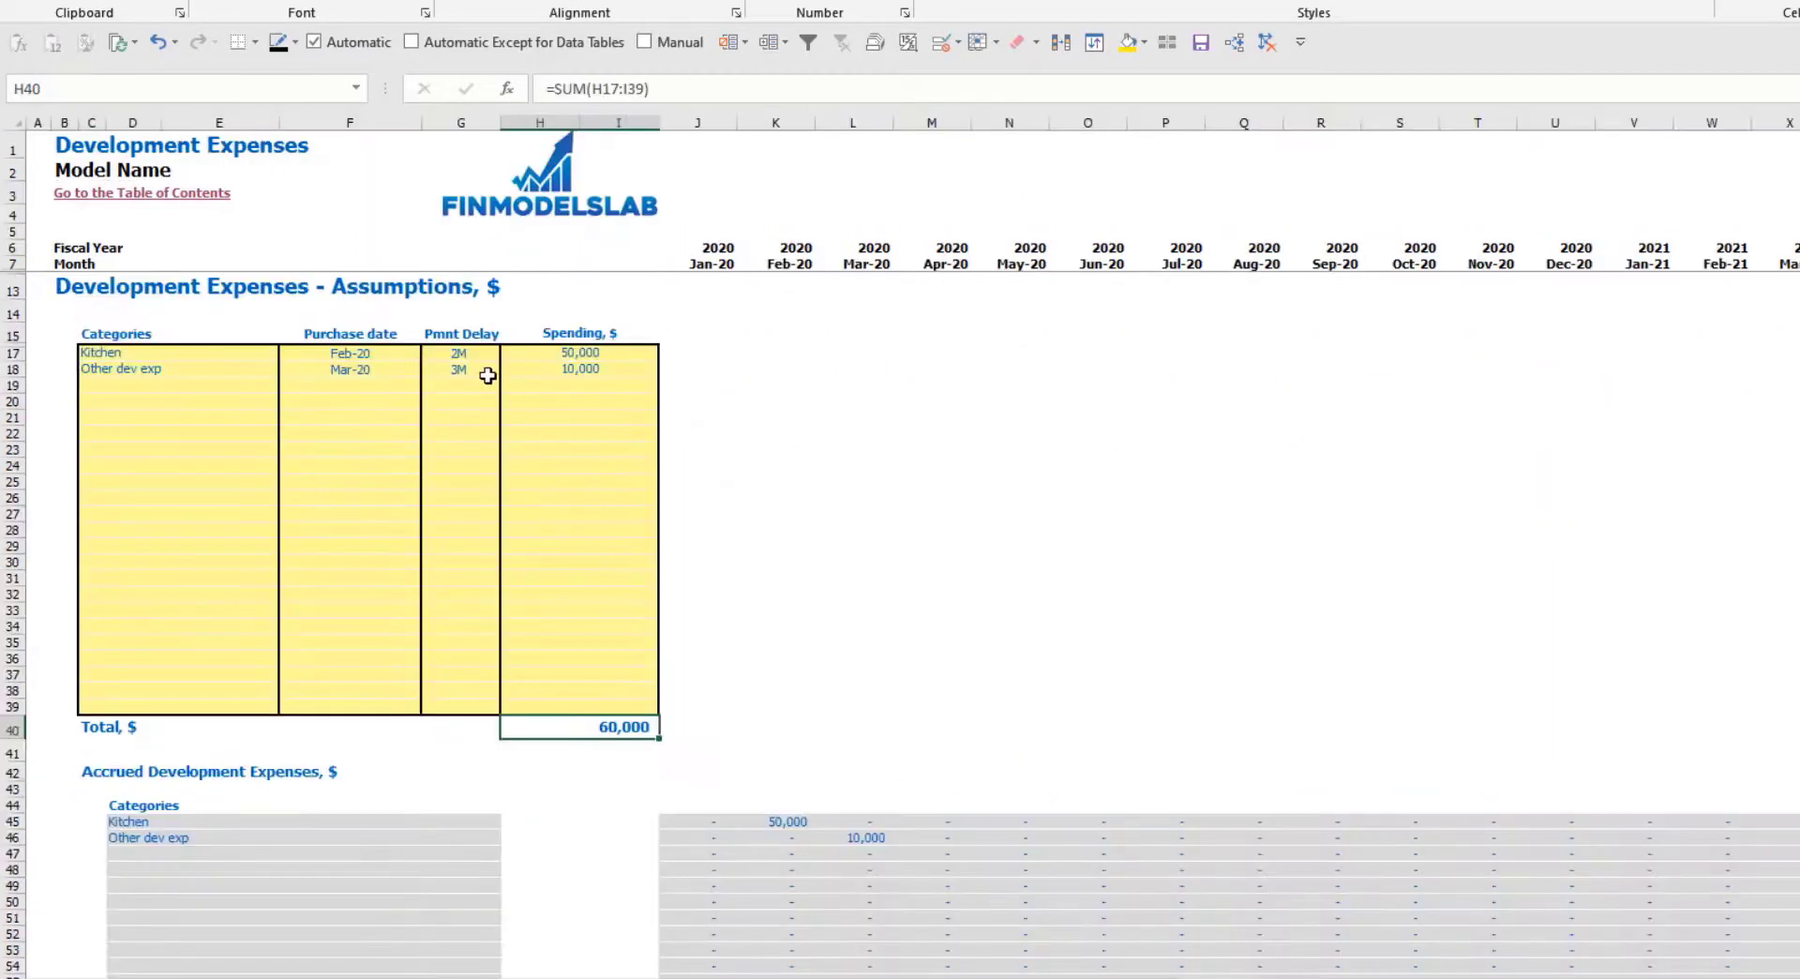
Set the payment delay for Kitchen and Other dev exp to 0M and check the non-current asset rows in the Balance Sheet.
click(474, 354)
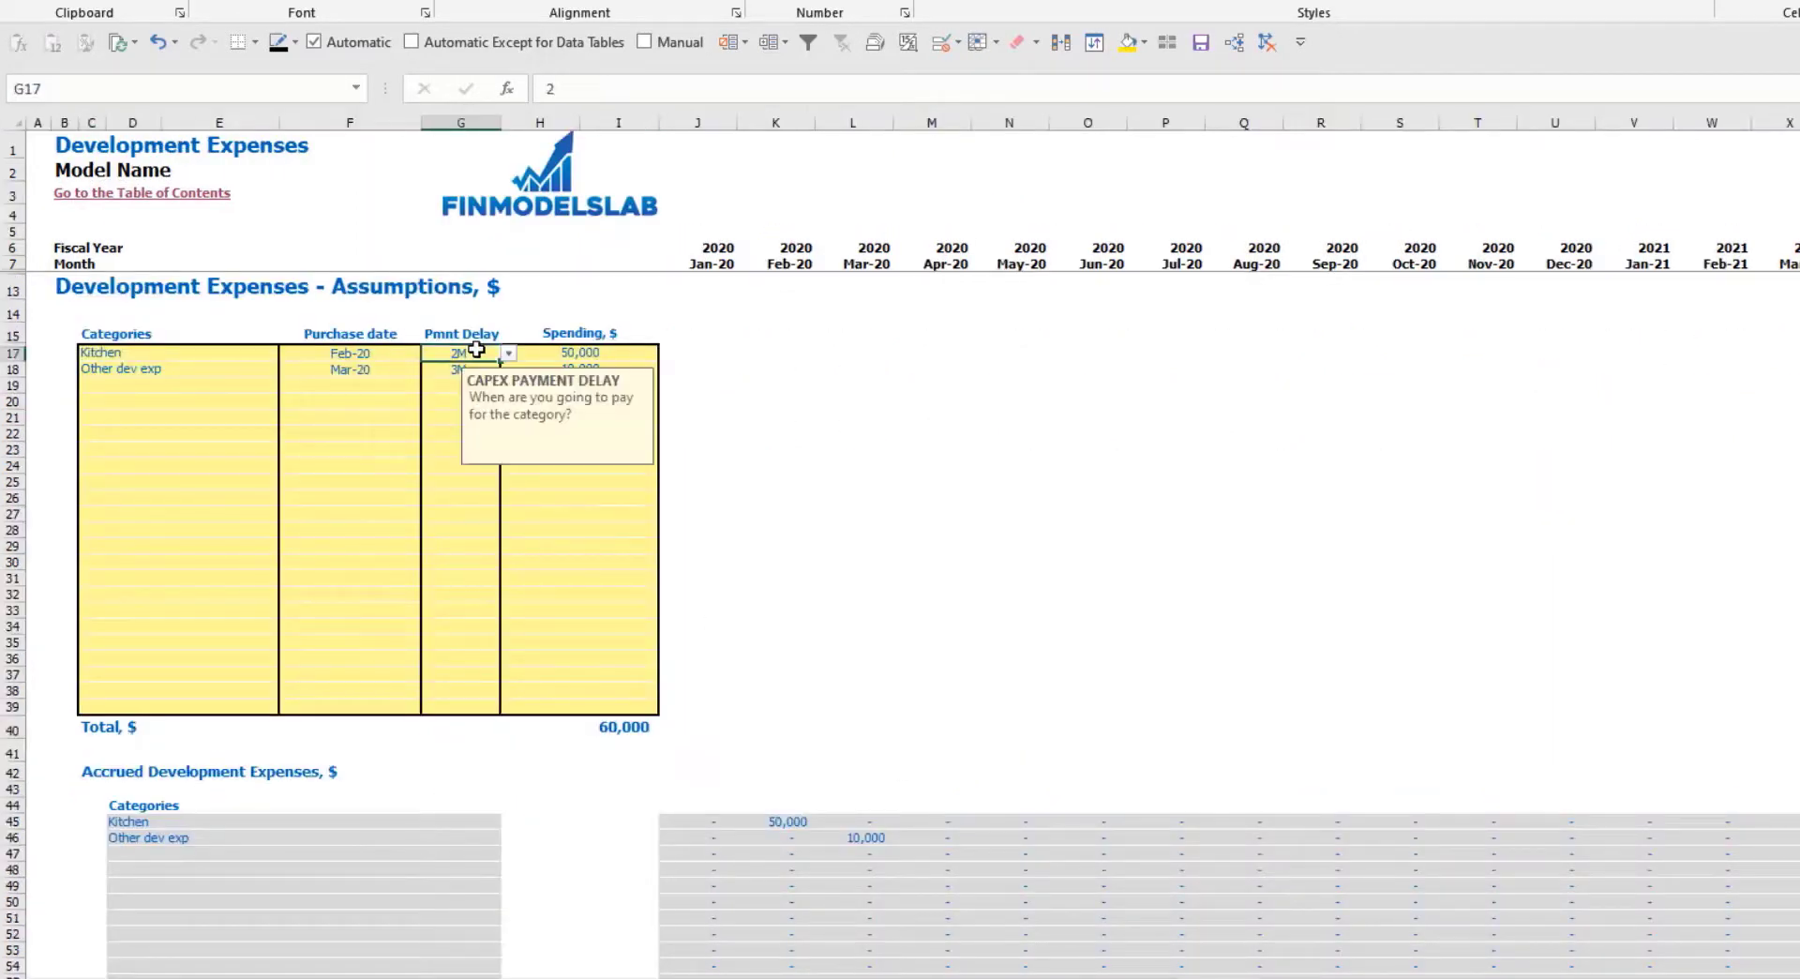
click(445, 371)
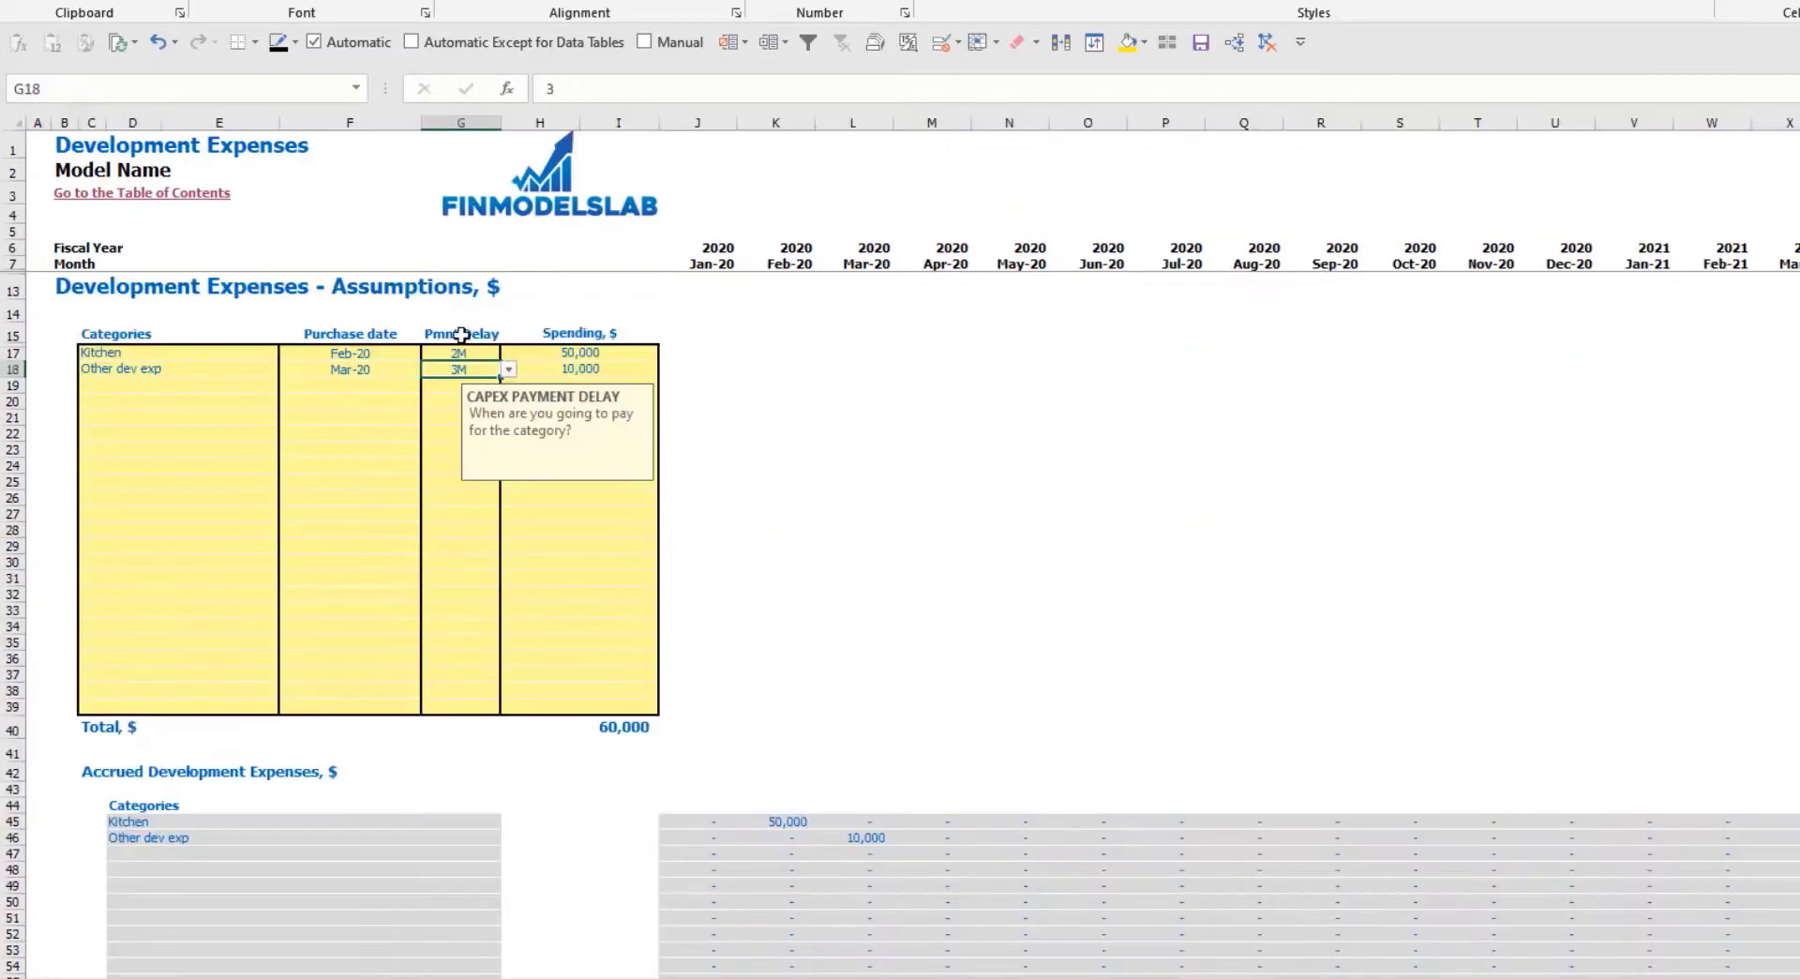
click(507, 354)
click(453, 373)
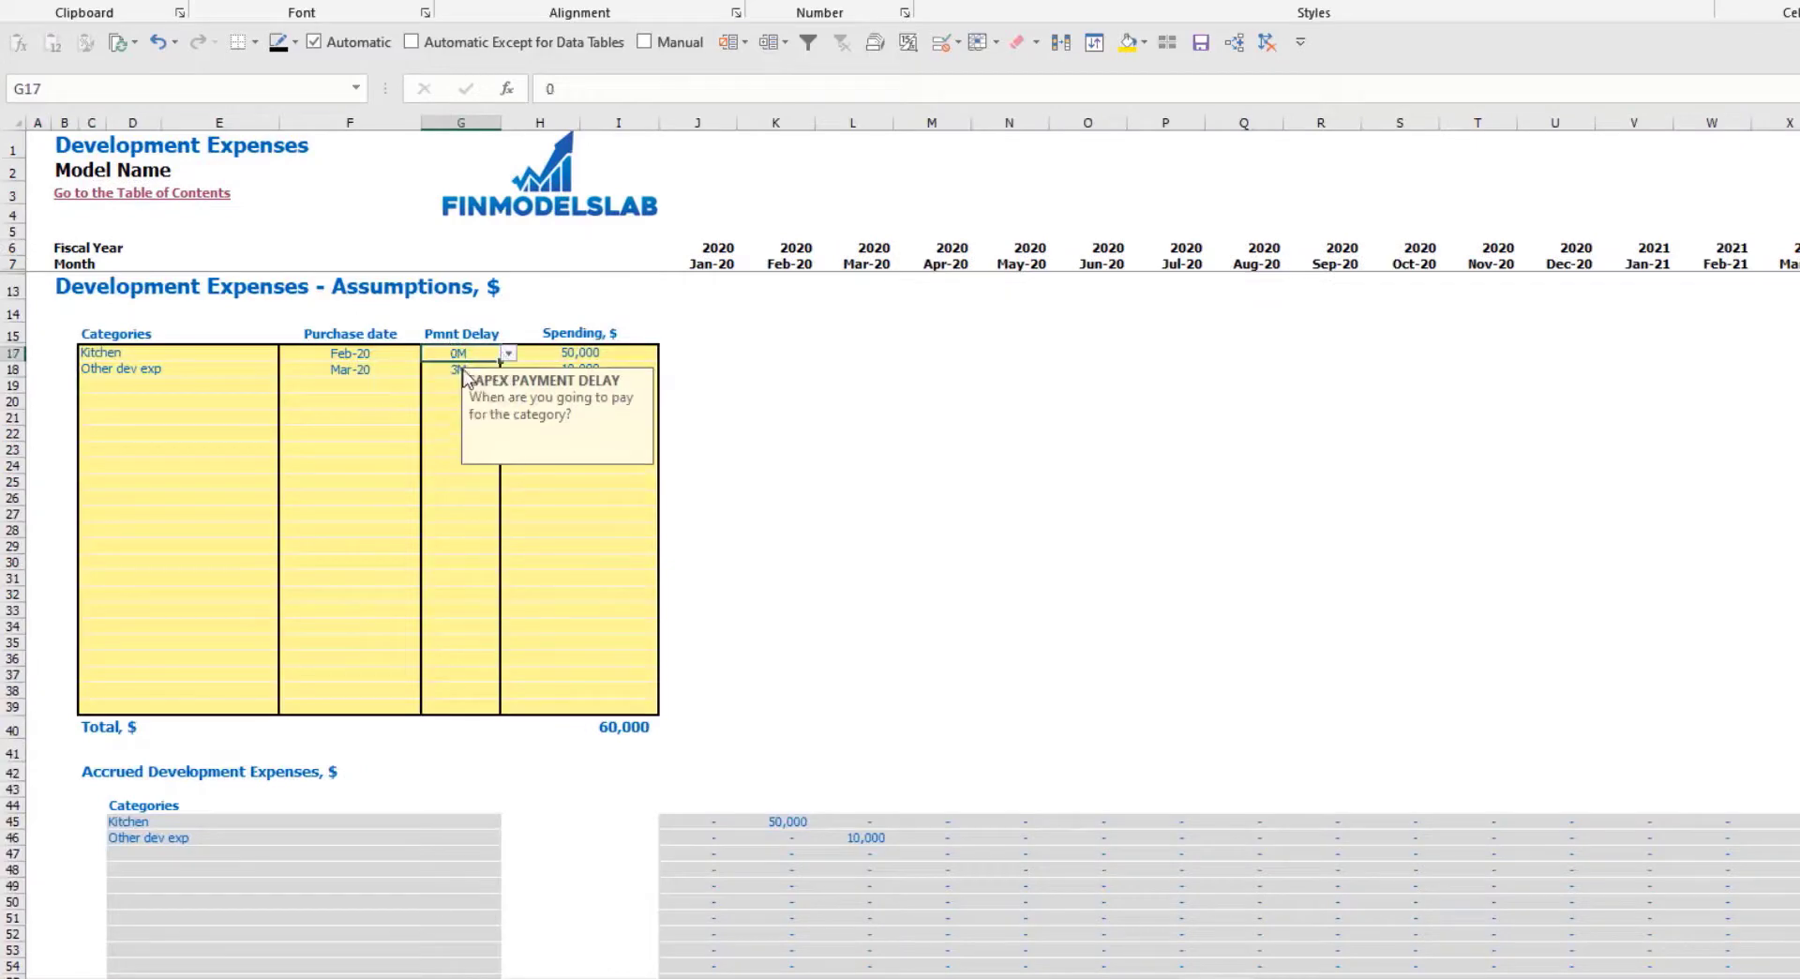
click(488, 371)
click(507, 375)
click(468, 402)
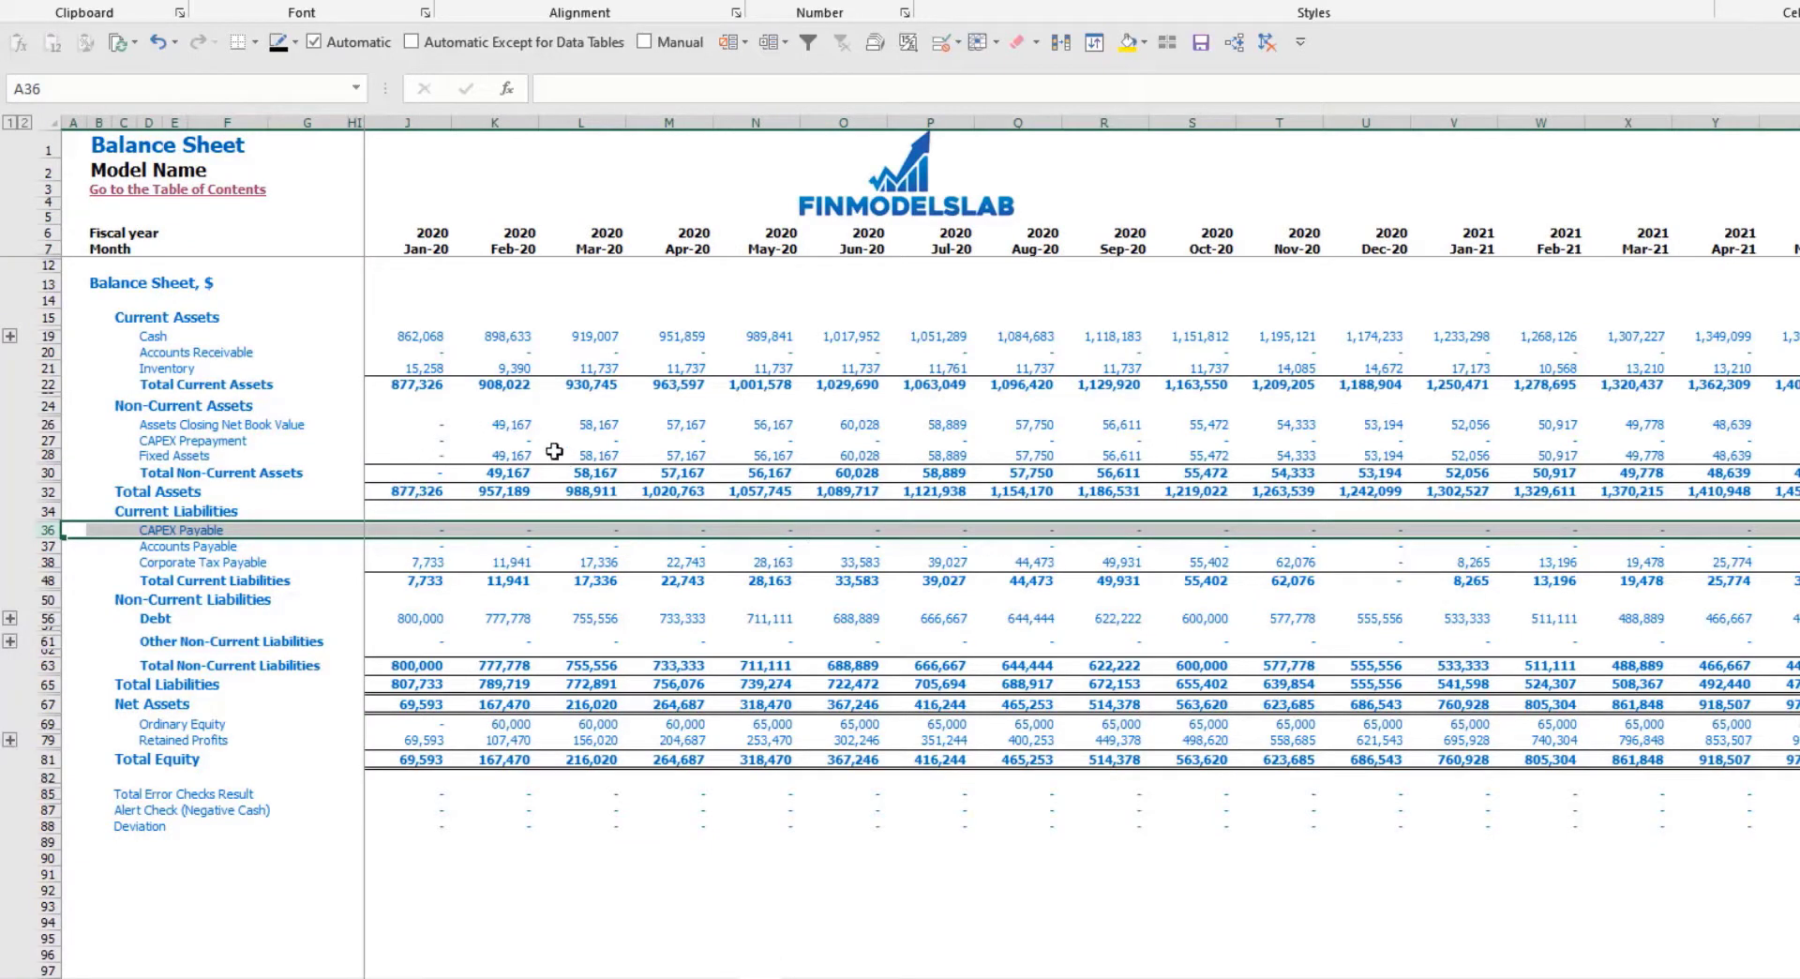
drag(510, 428, 848, 441)
drag(504, 457, 898, 473)
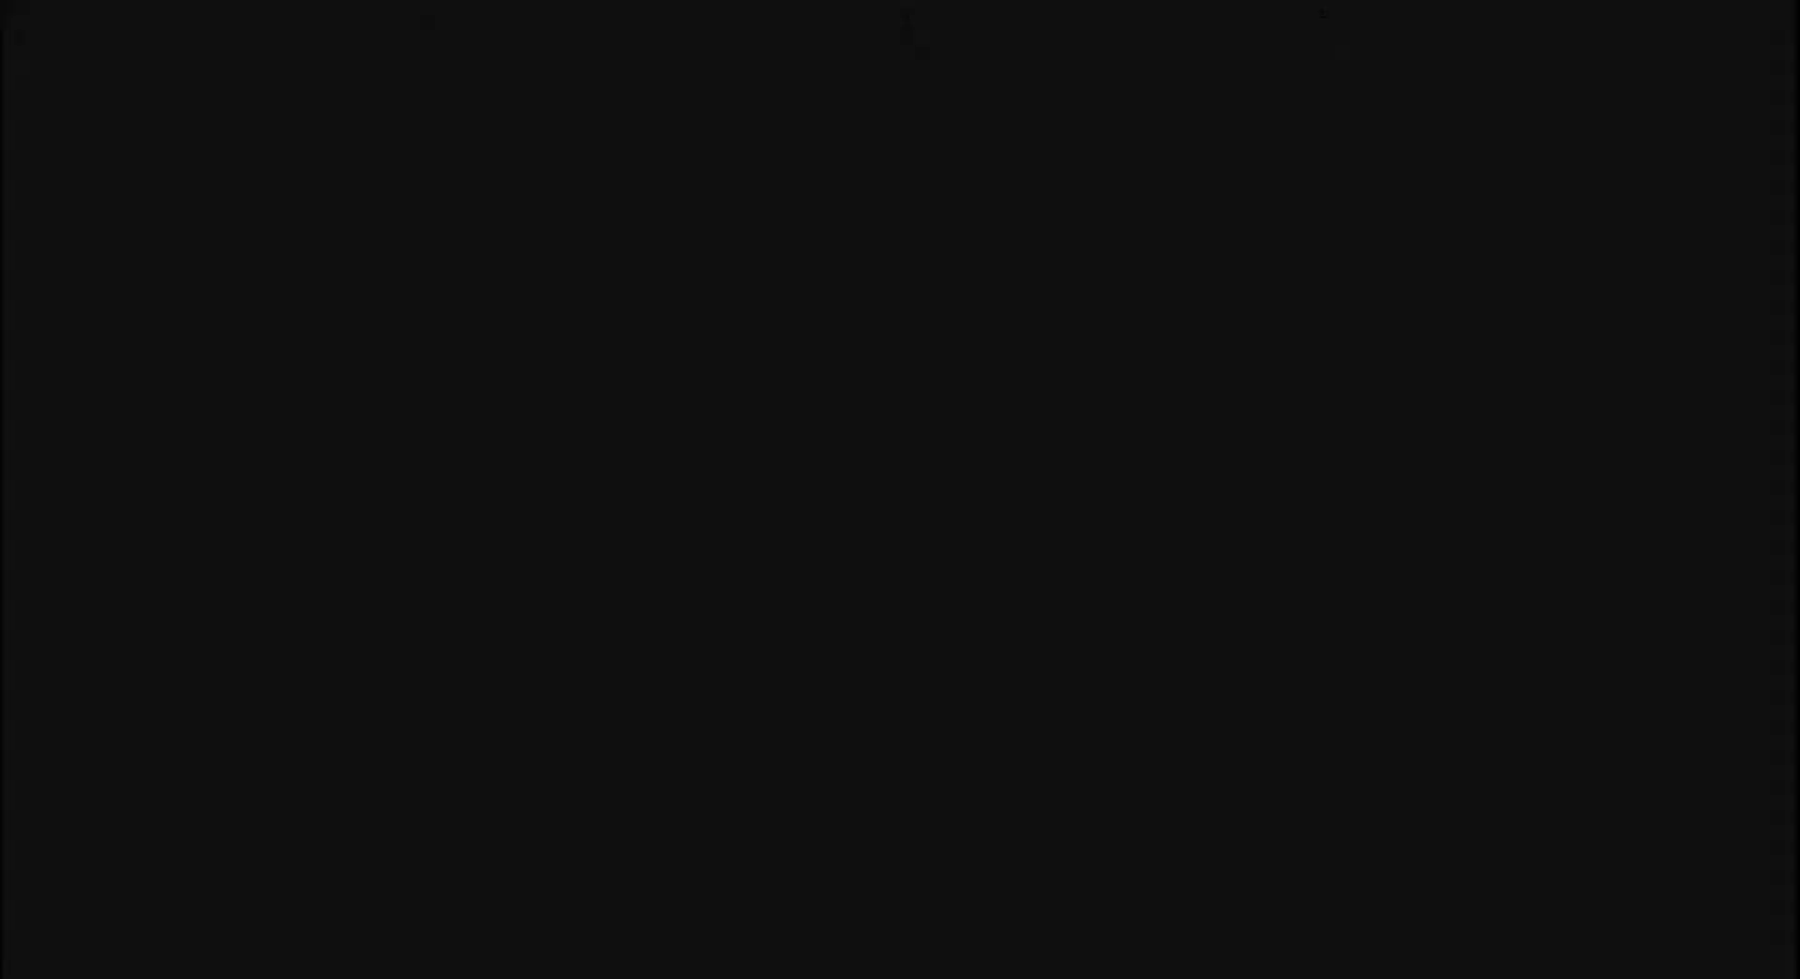
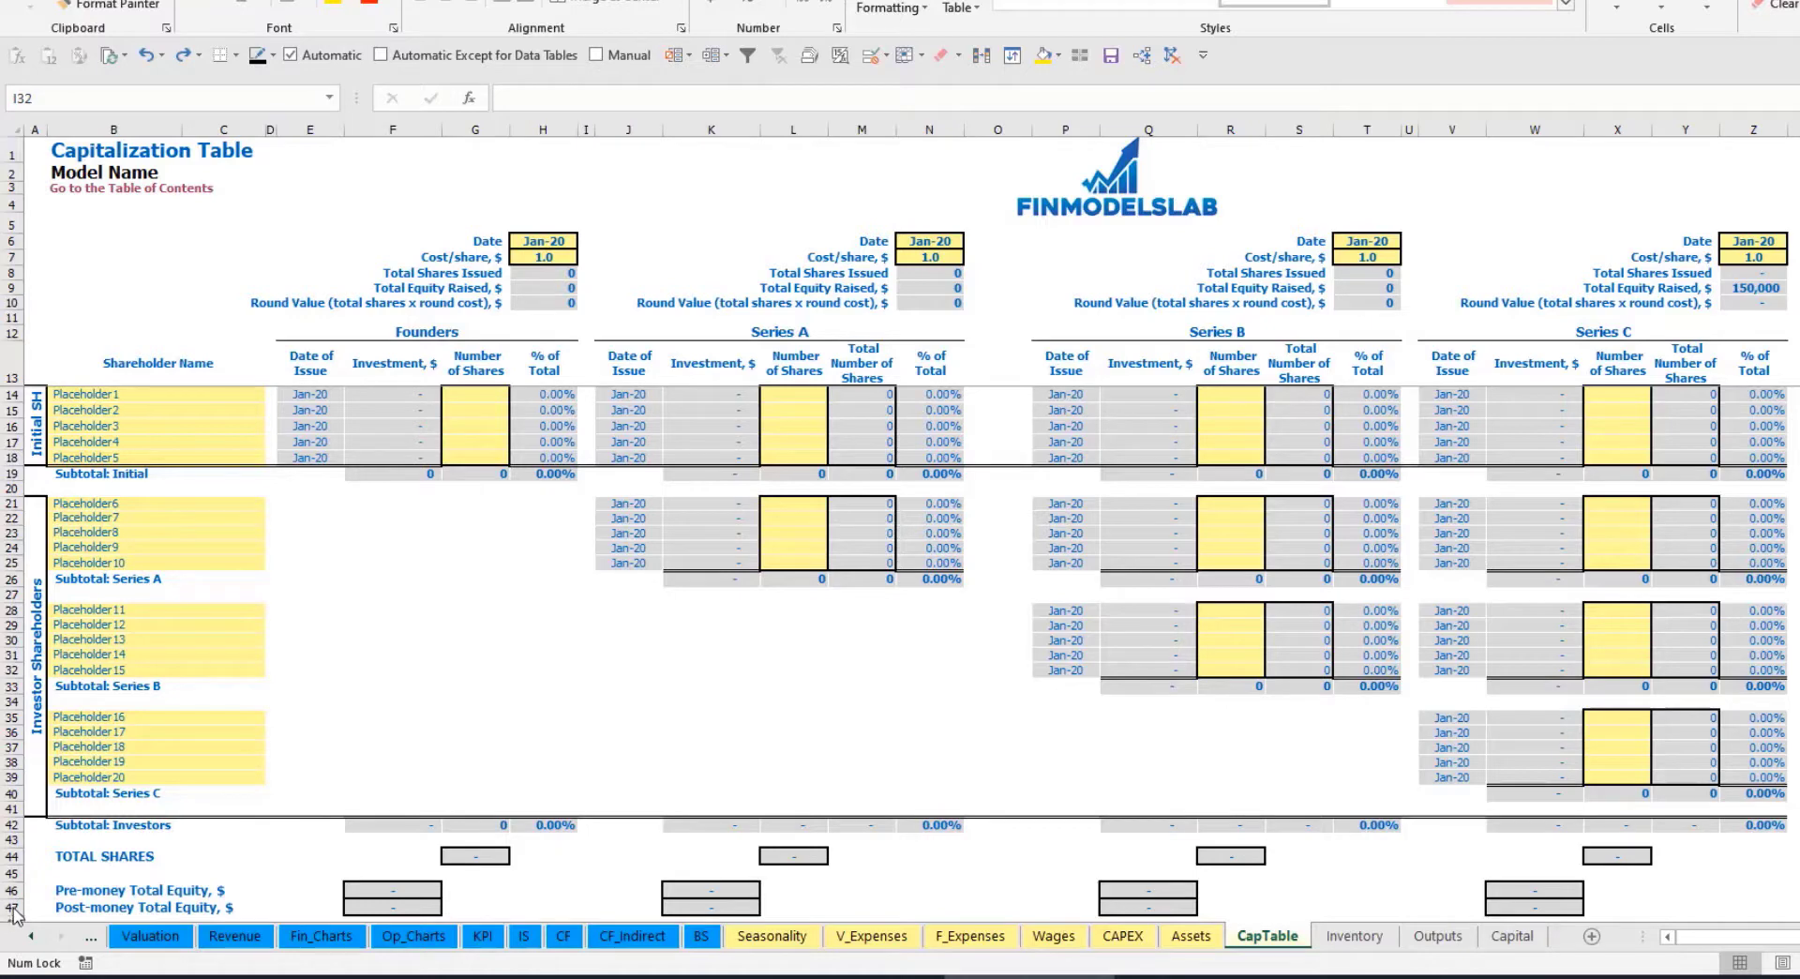
Name the first two initial shareholders in the Capitalization Table Founder 1 and Founder 2.
click(90, 394)
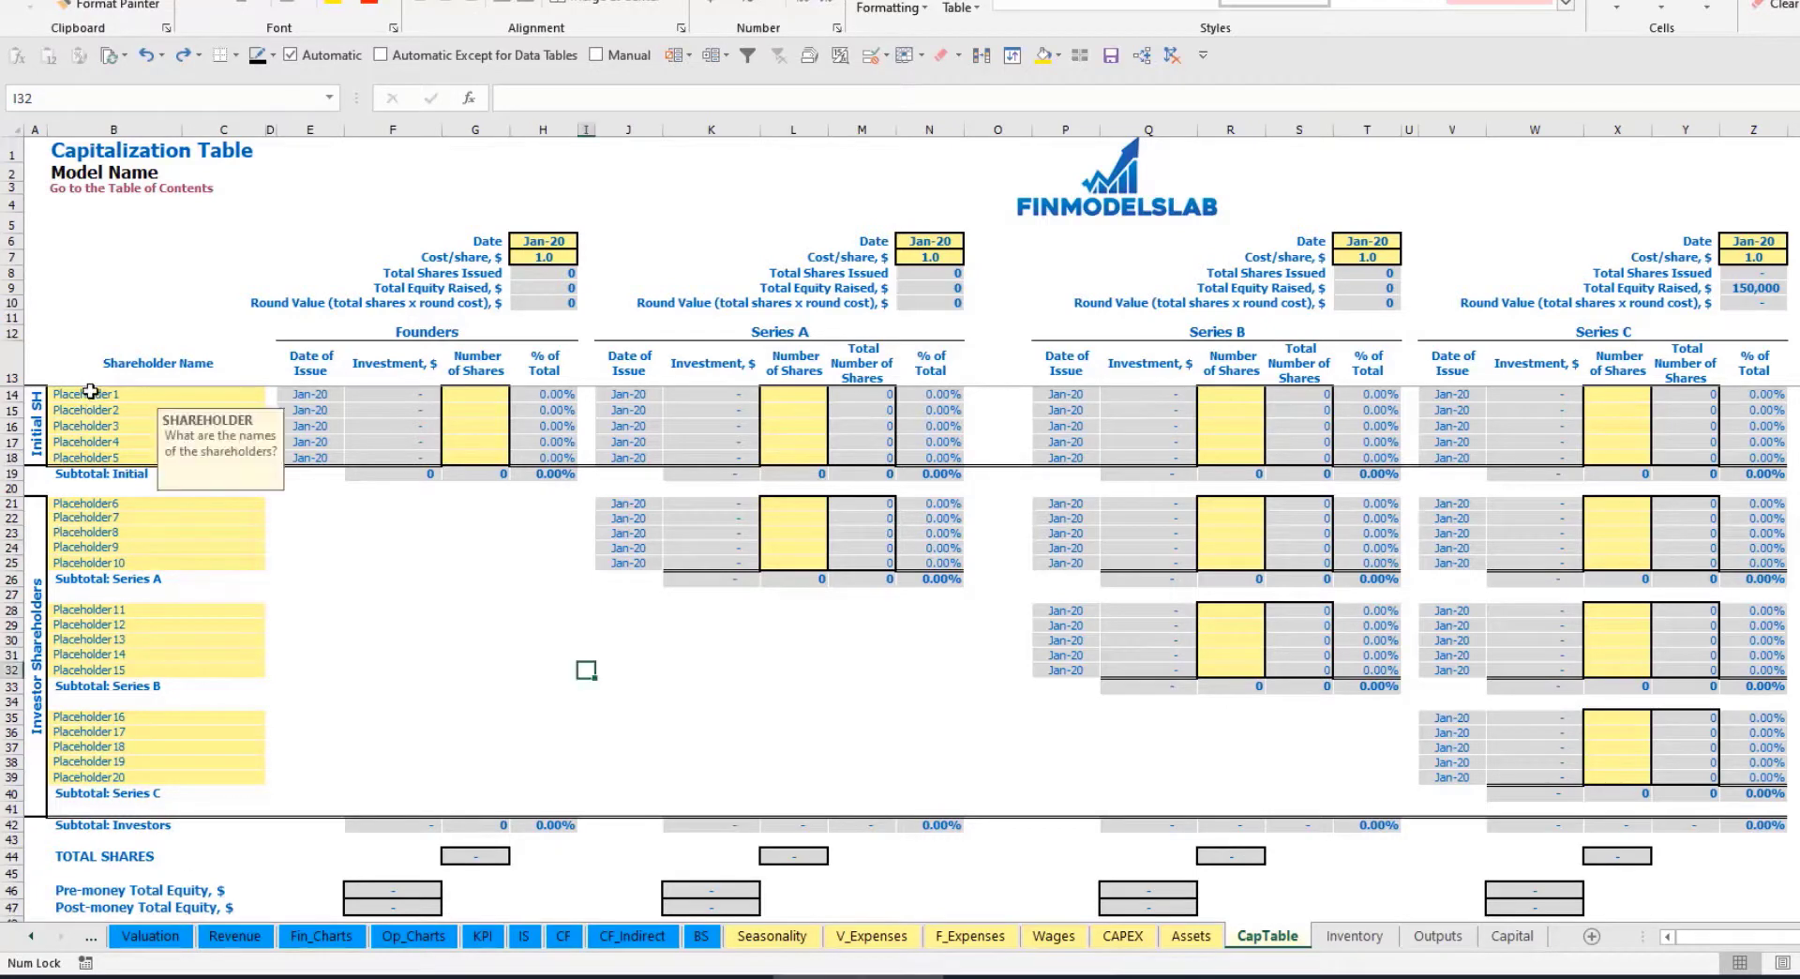
text(F)
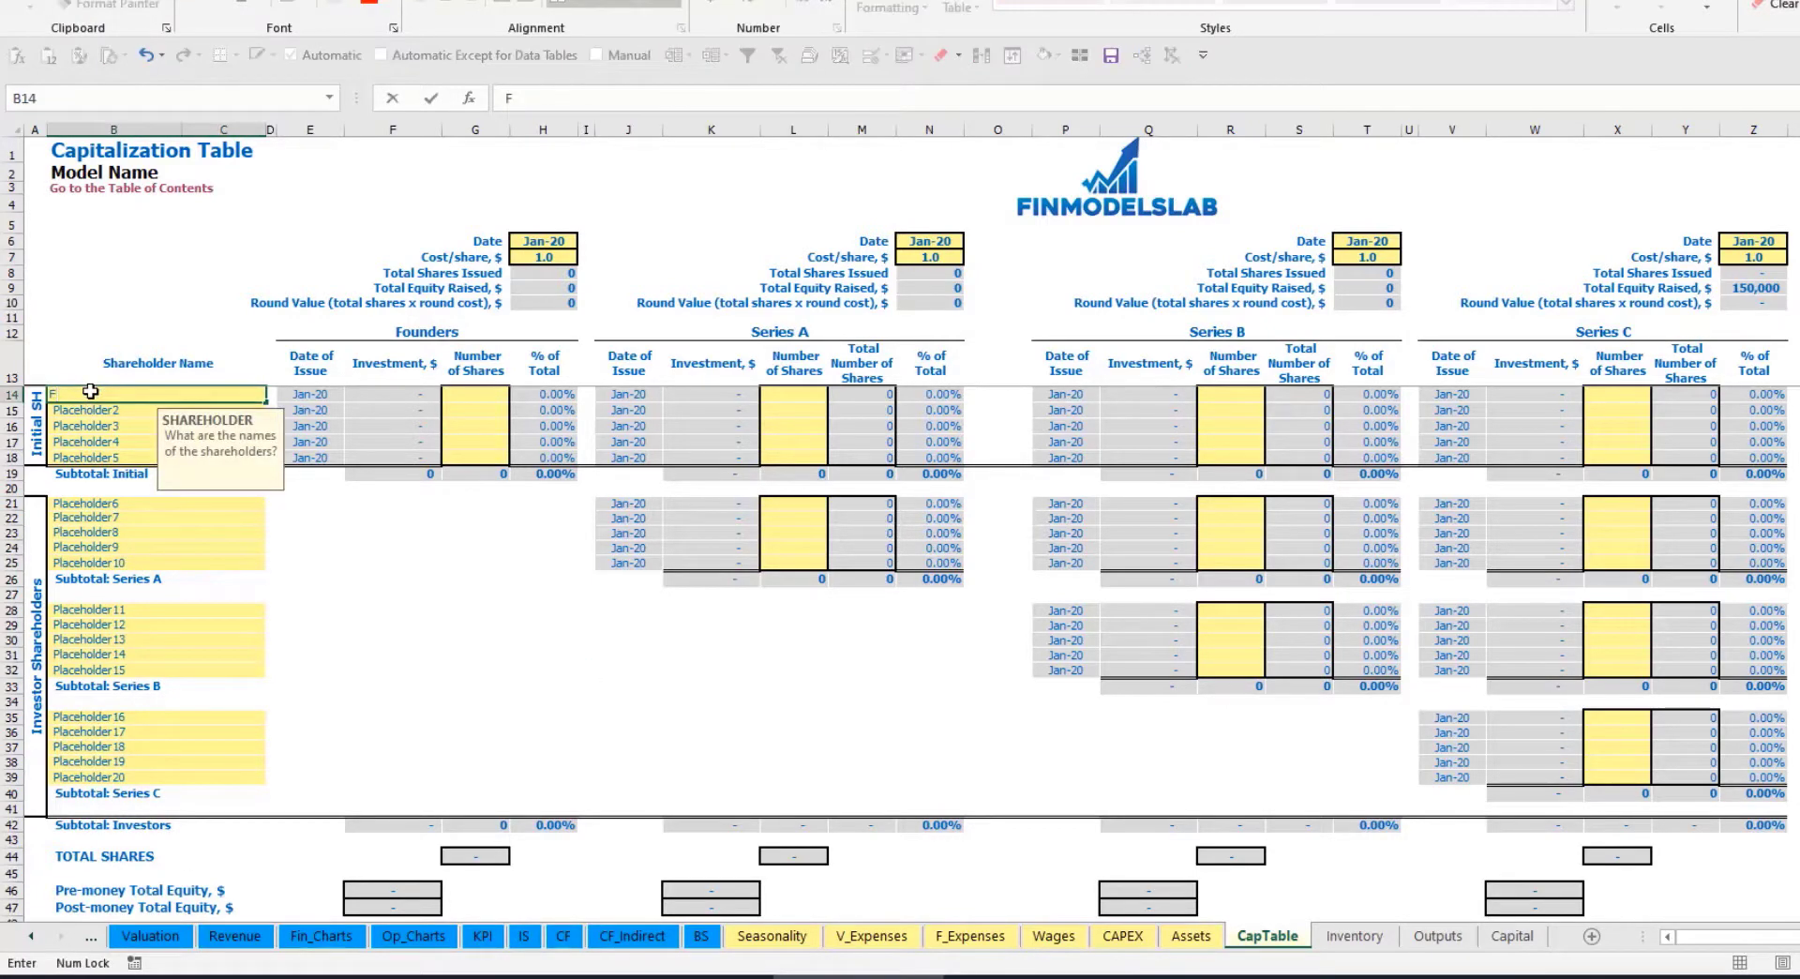
text(ounder 1)
key(Return)
click(90, 391)
key(ctrl+c)
click(73, 410)
key(ctrl+v)
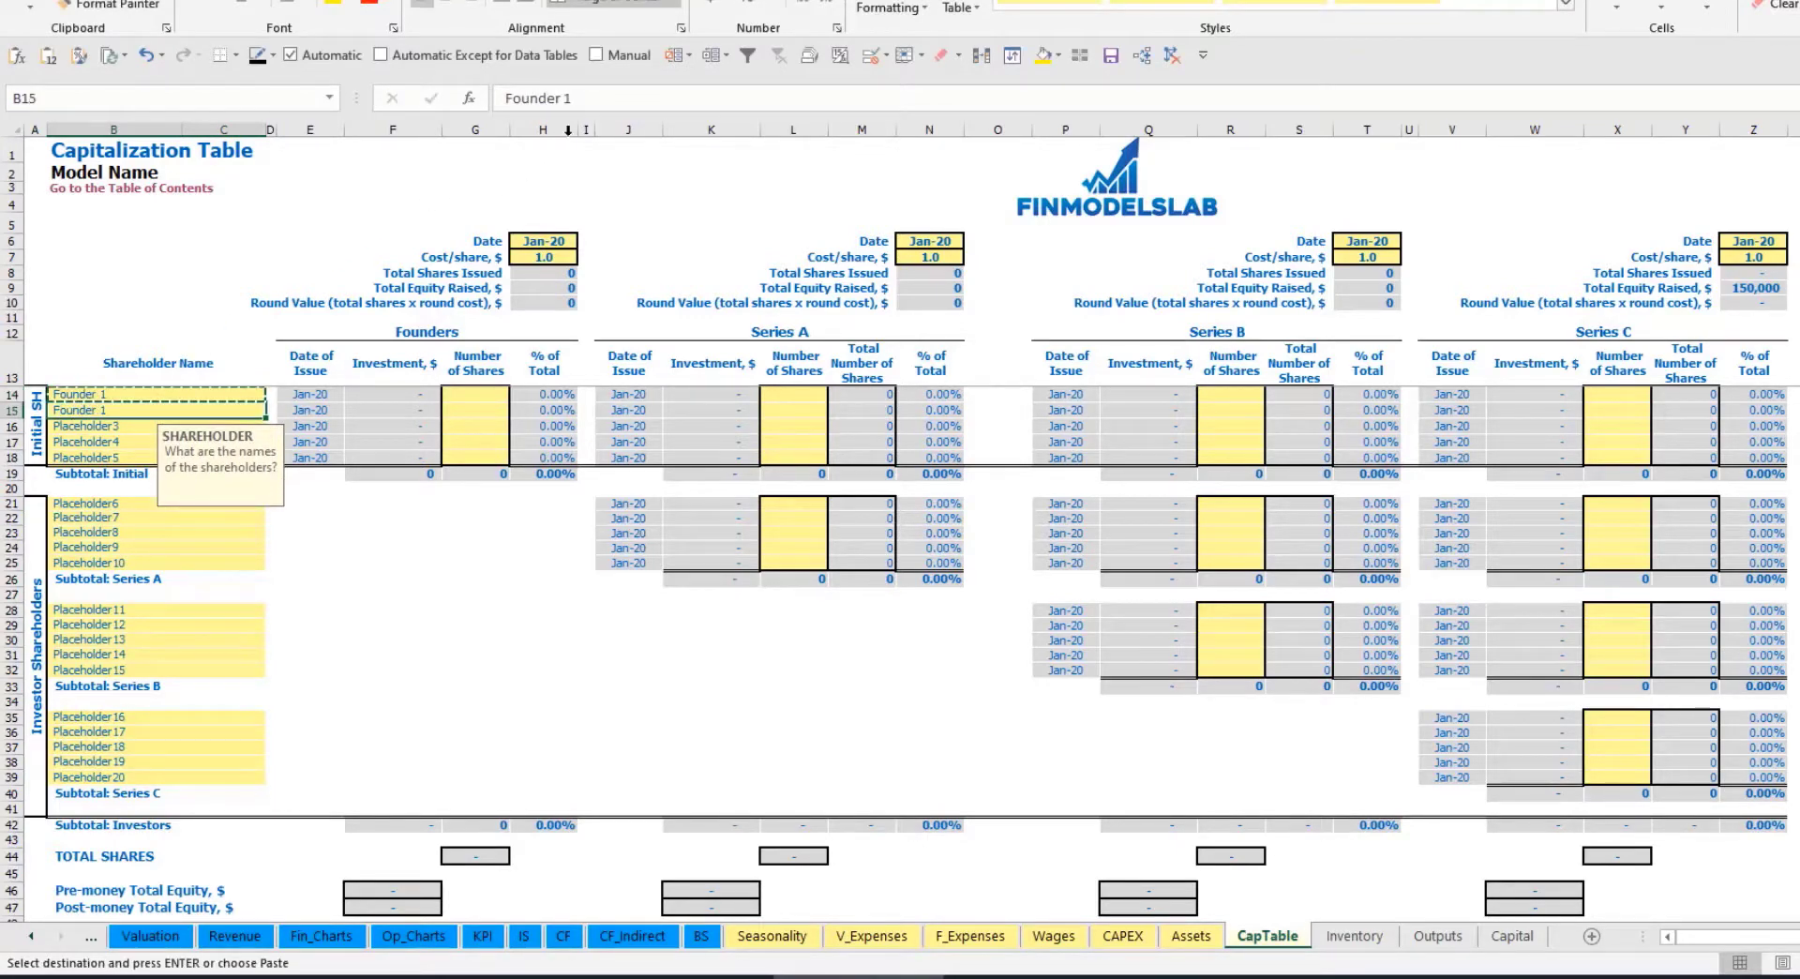
click(596, 105)
key(BackSpace)
text(2)
key(Return)
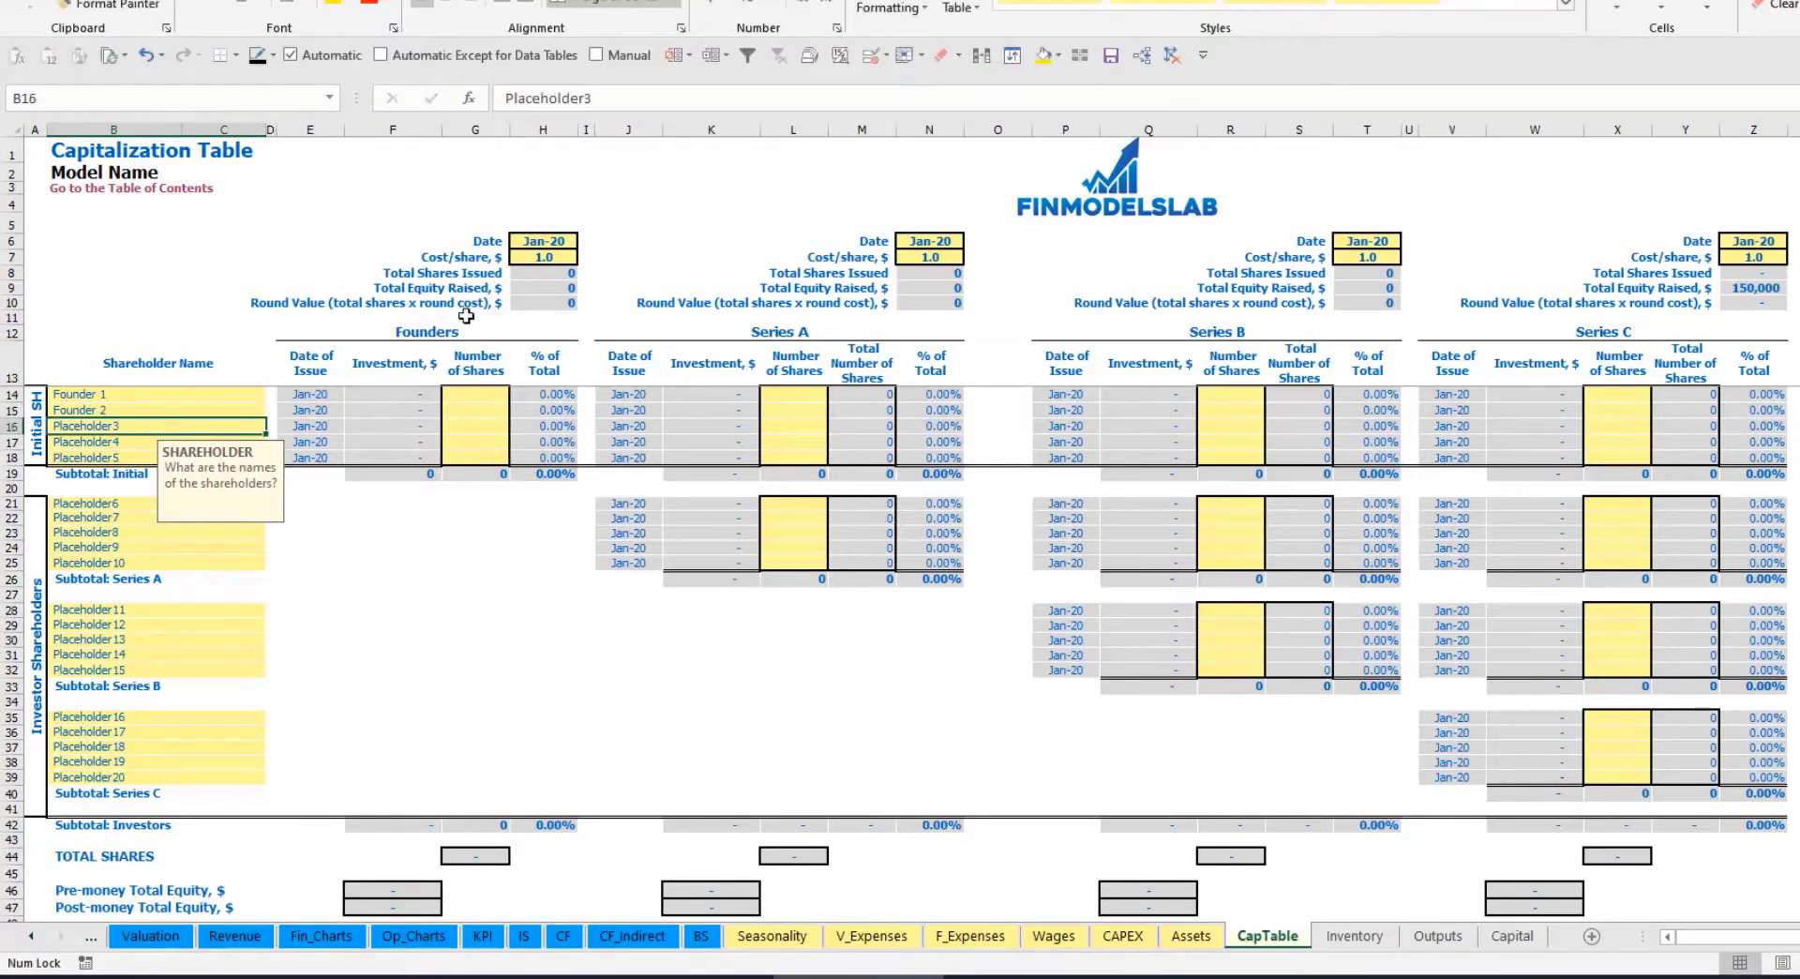
Enter 10000 shares for Founder 1 and 20000 shares for Founder 2 in the Founders round.
click(188, 394)
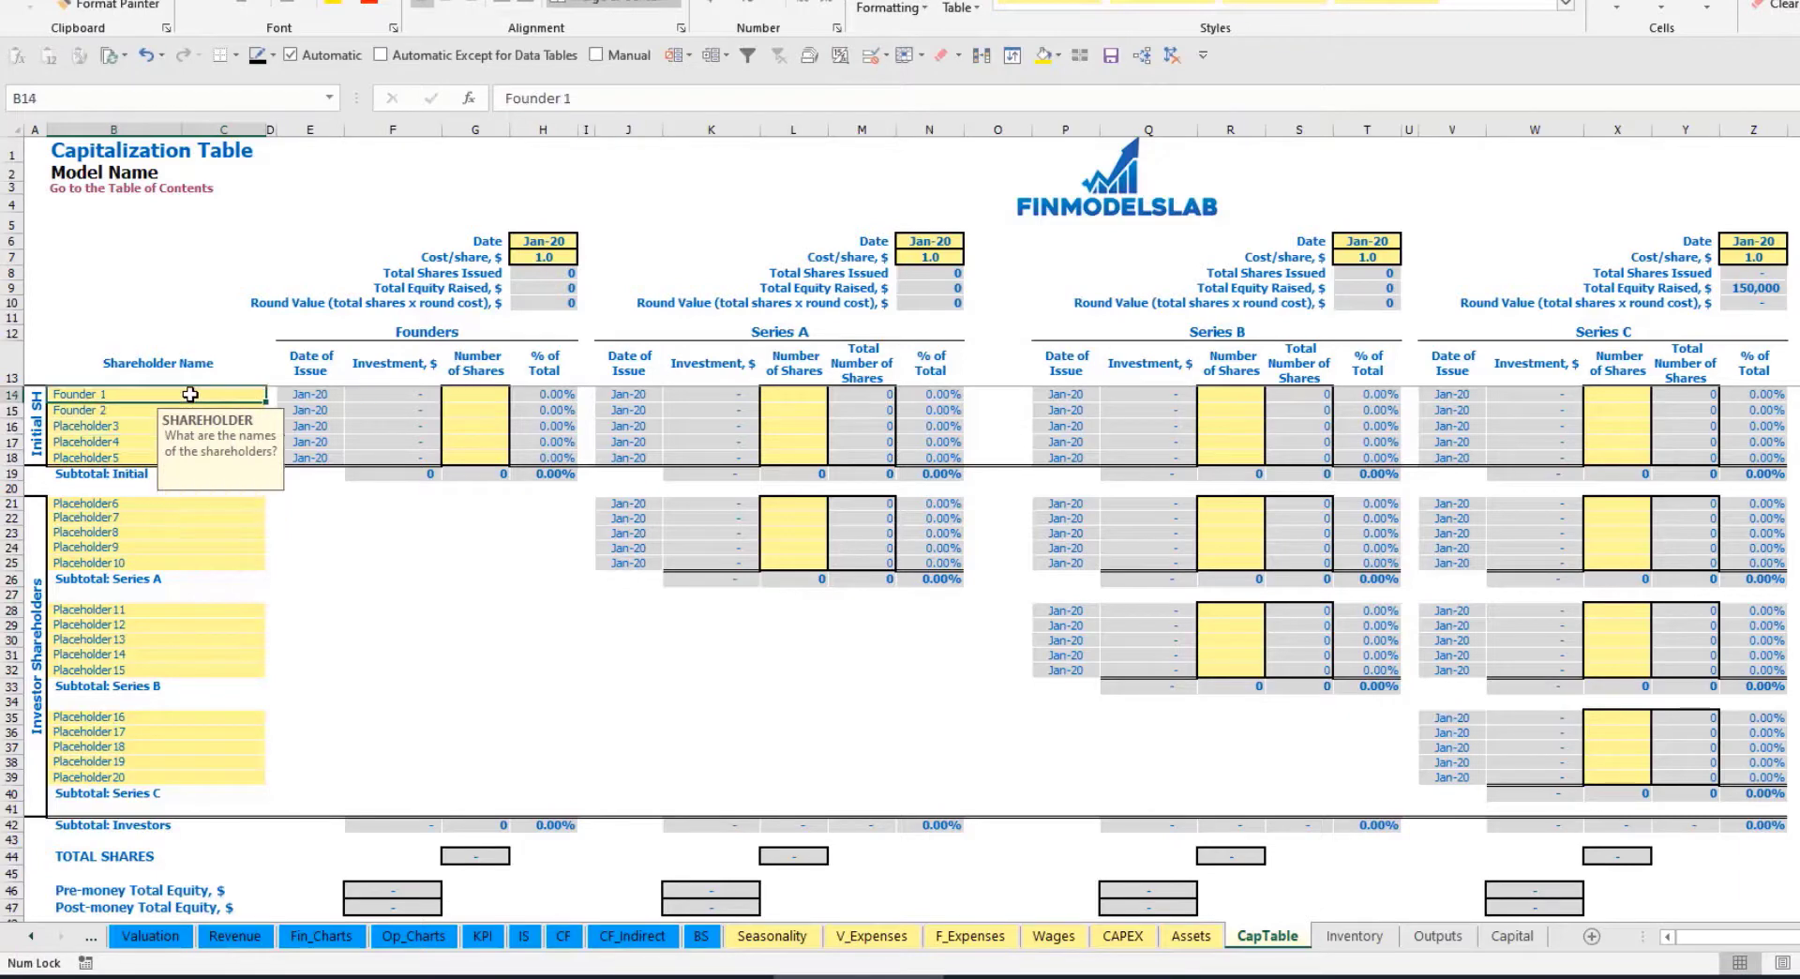
click(480, 393)
text(10000)
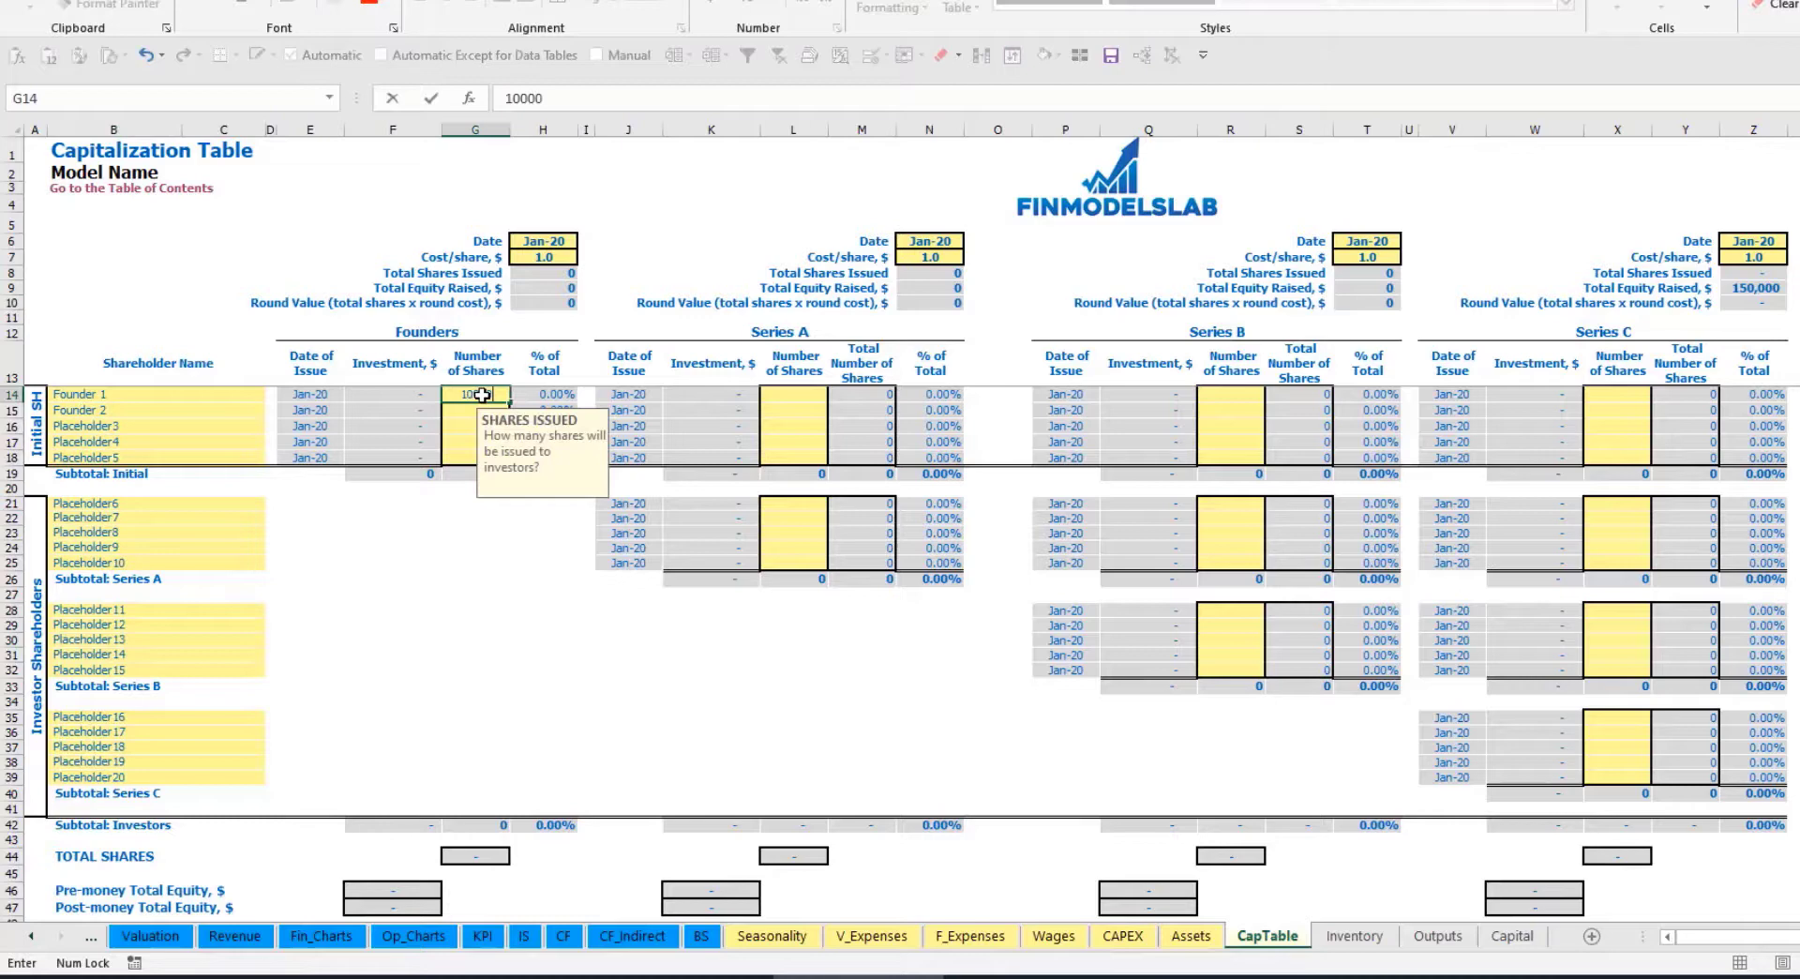
key(Return)
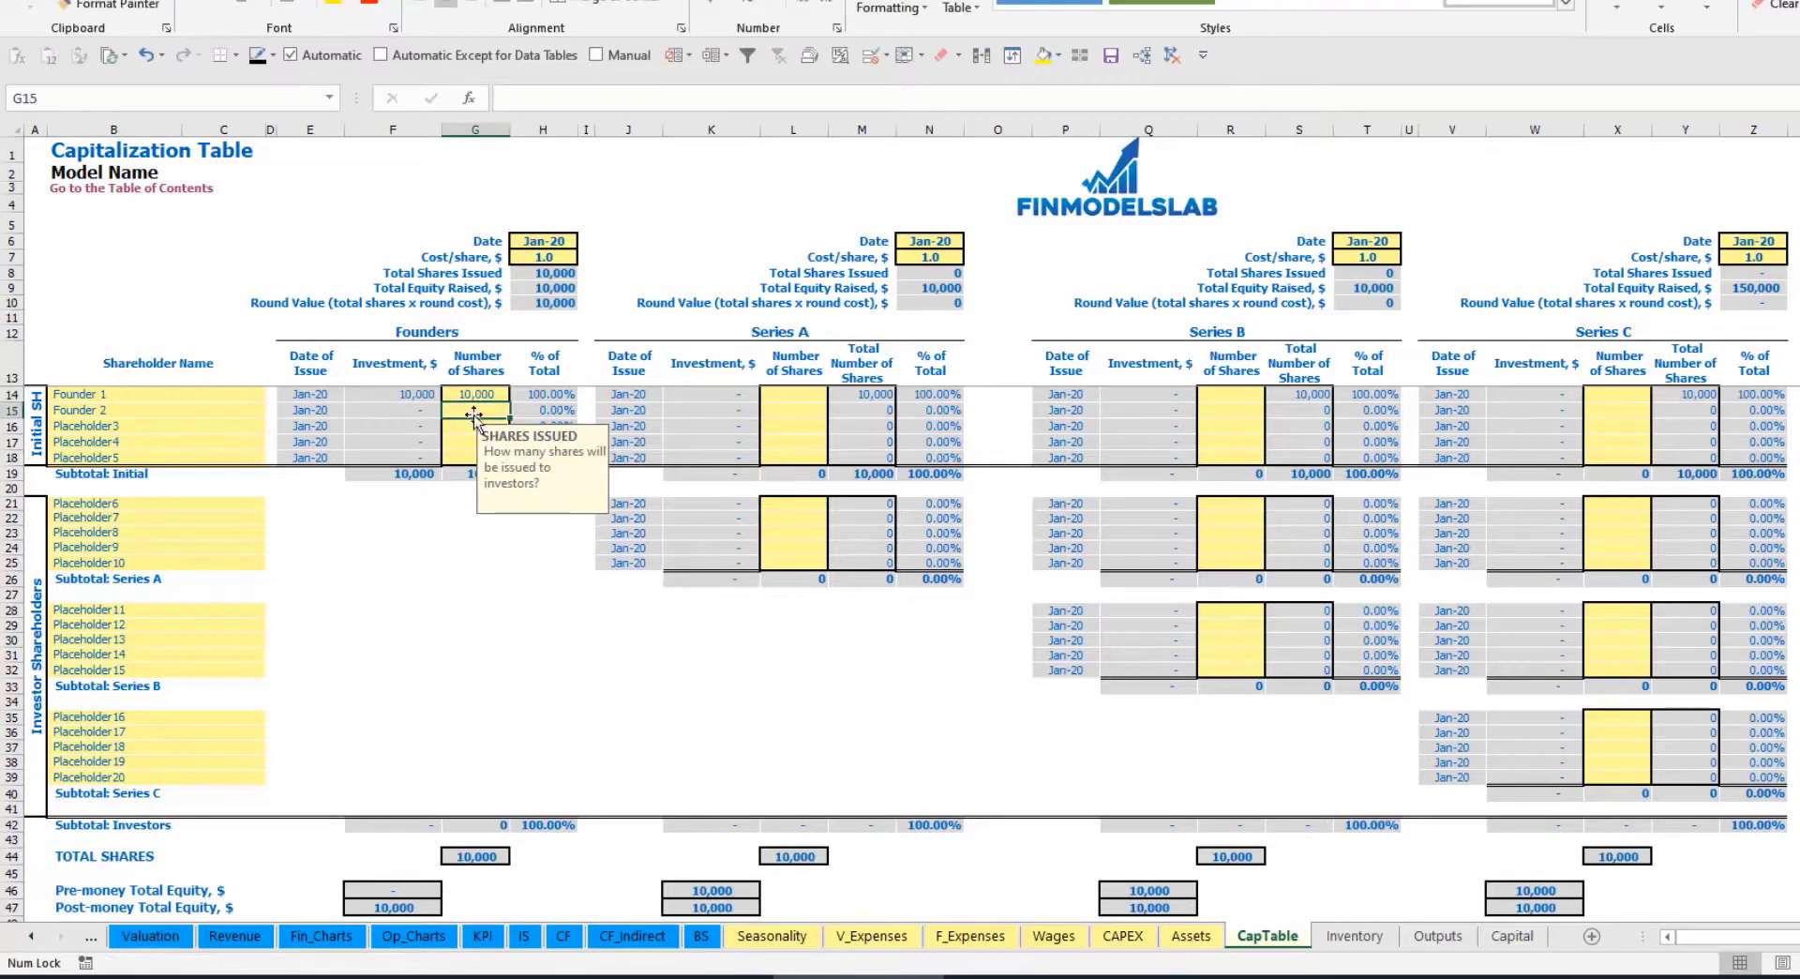
text(2000)
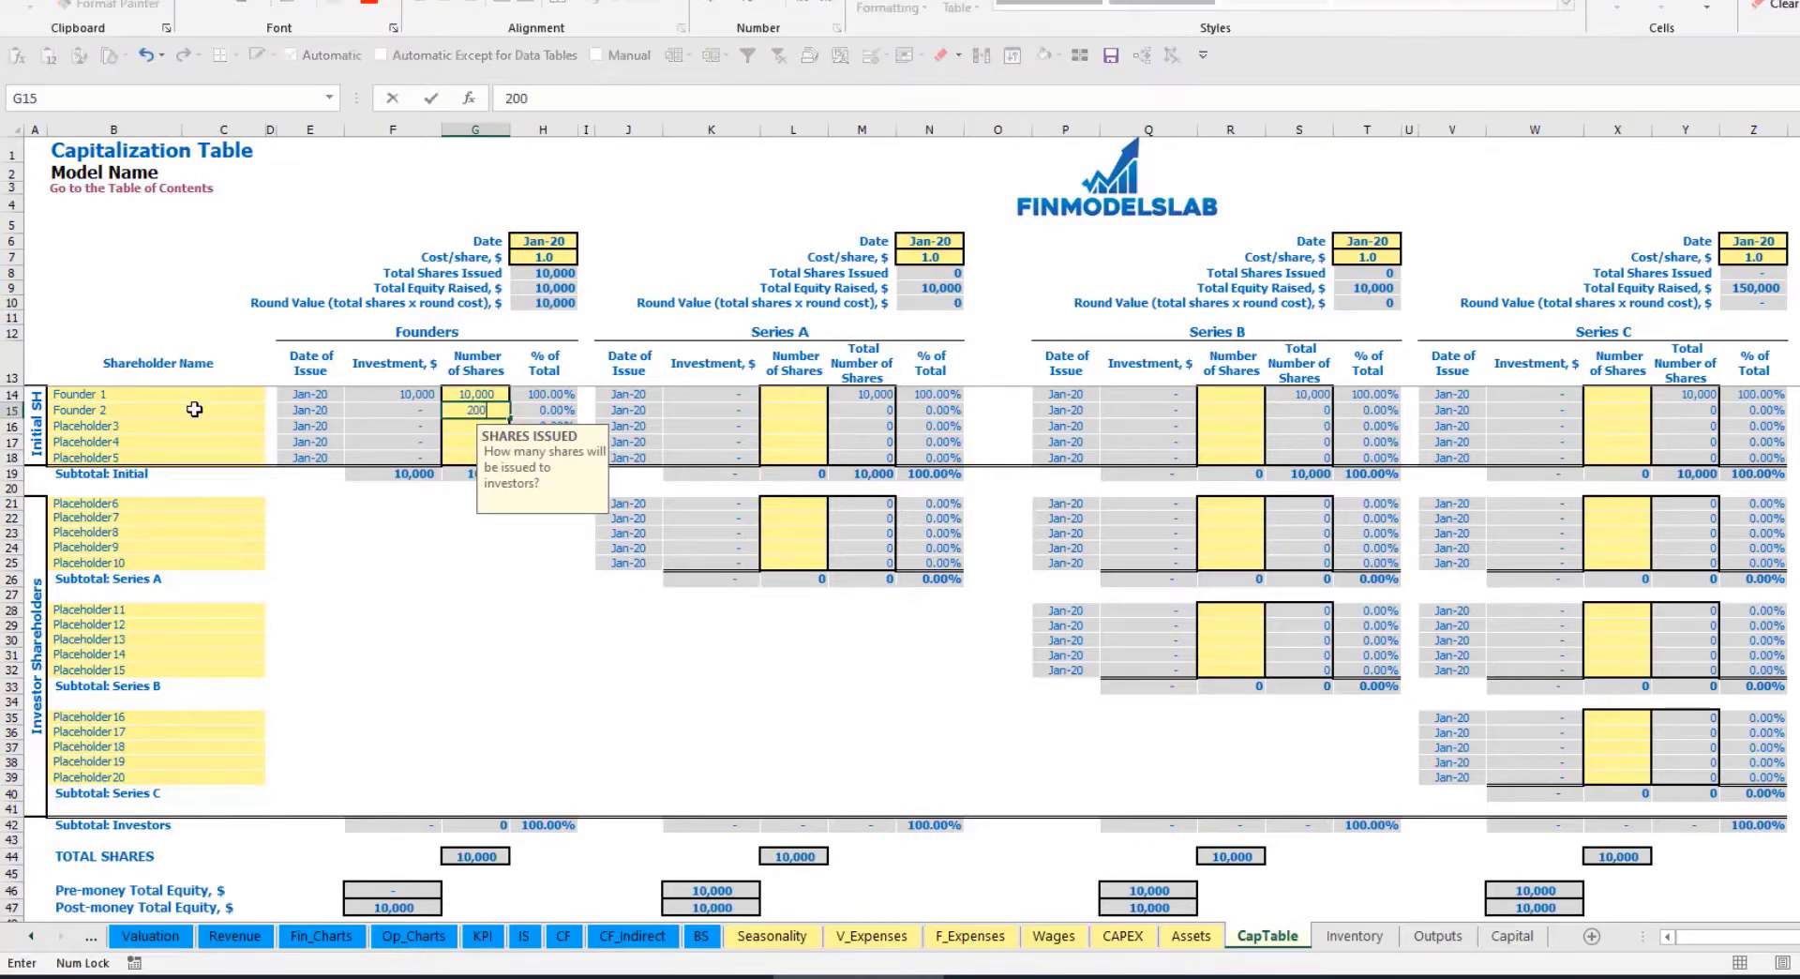
Set the Founders round's cost per share to 2 and its date to Feb-20.
click(541, 243)
click(525, 260)
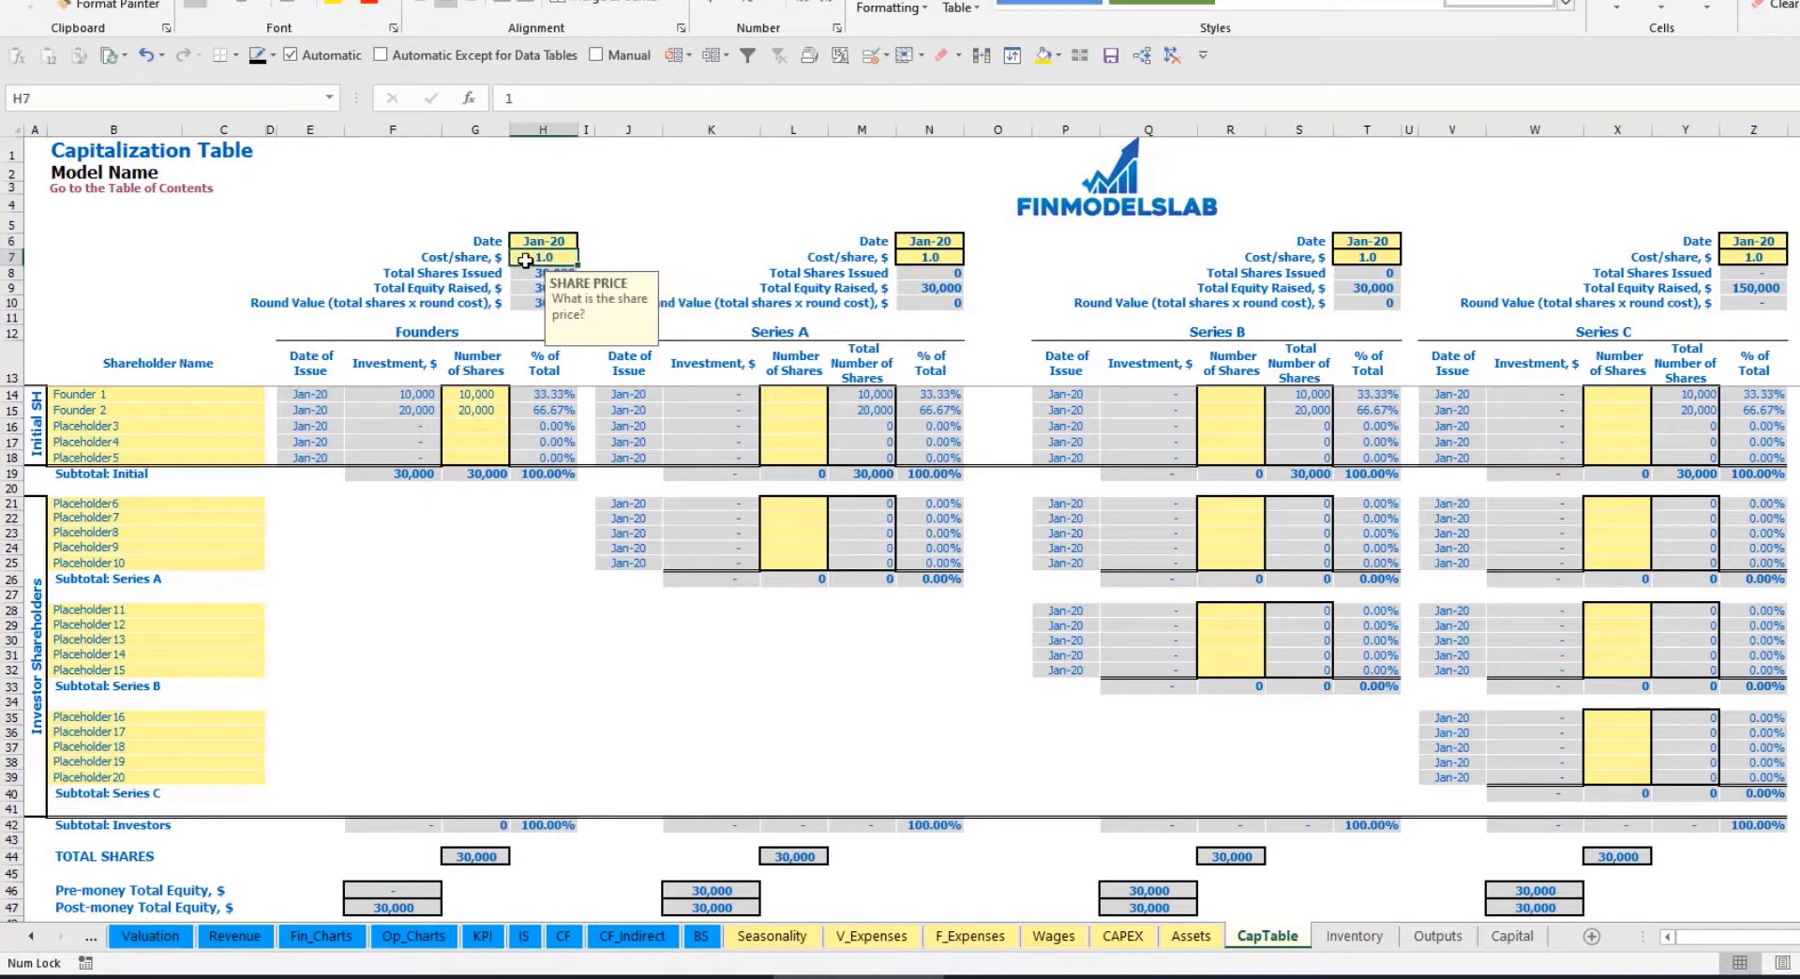
text(2)
key(Return)
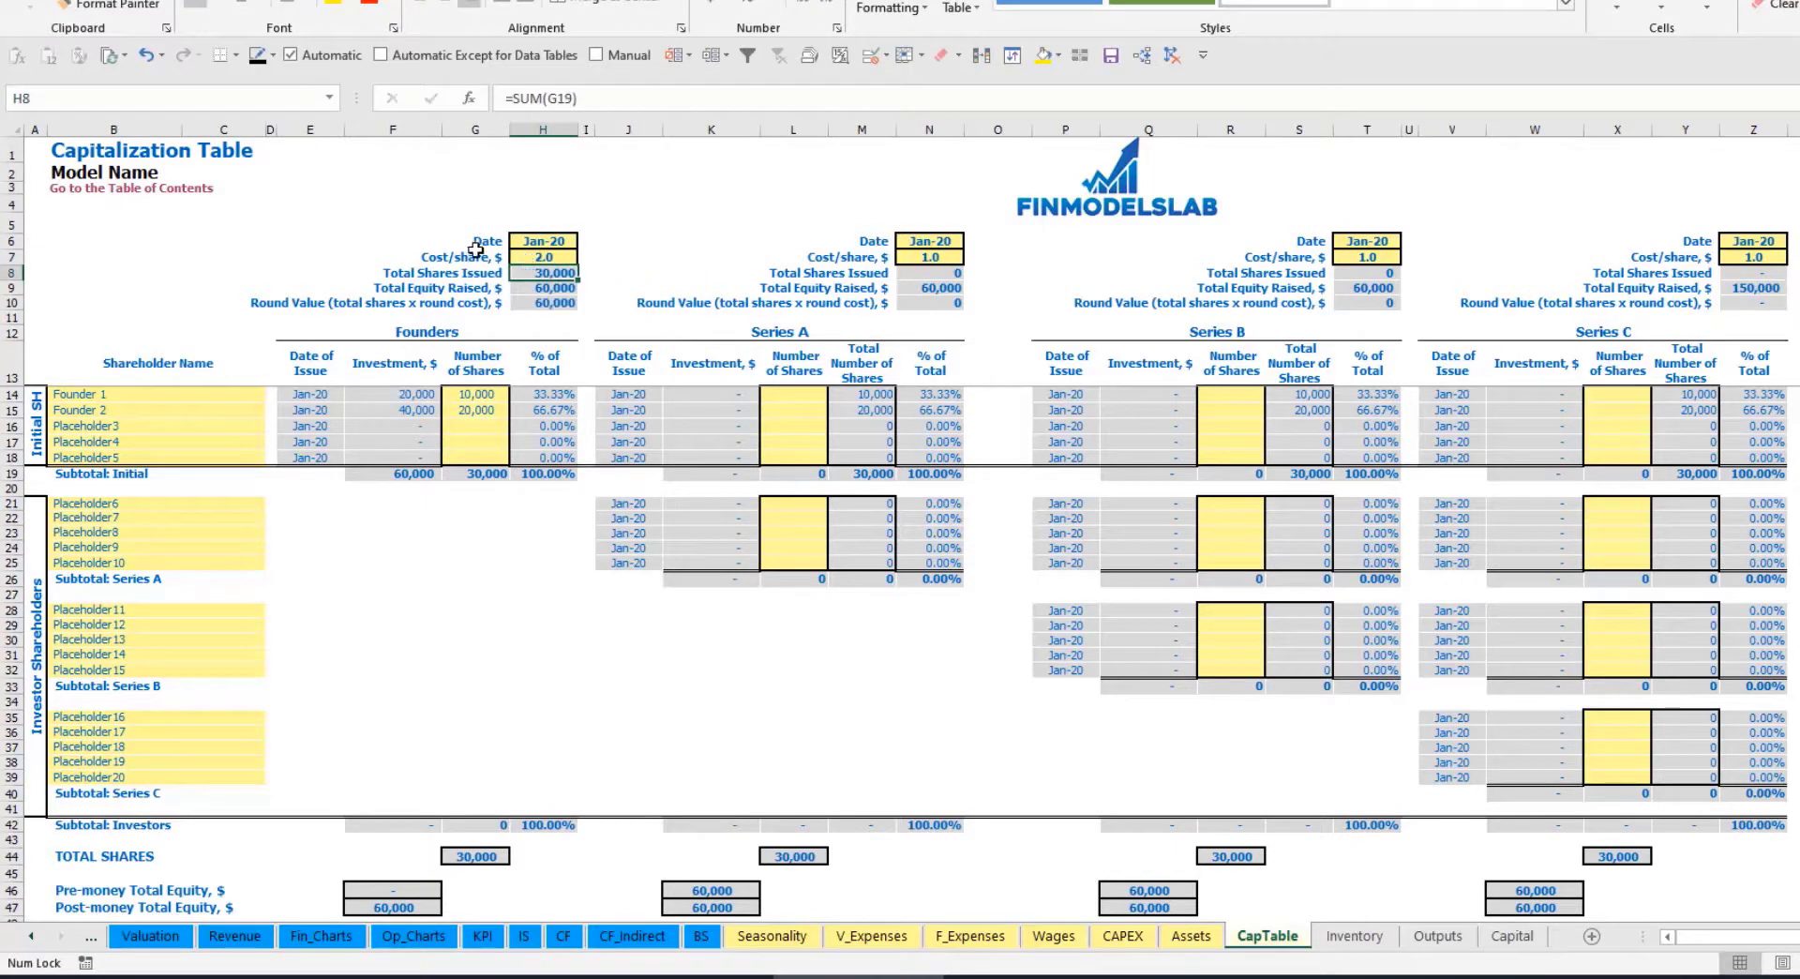
click(538, 245)
click(585, 241)
click(544, 269)
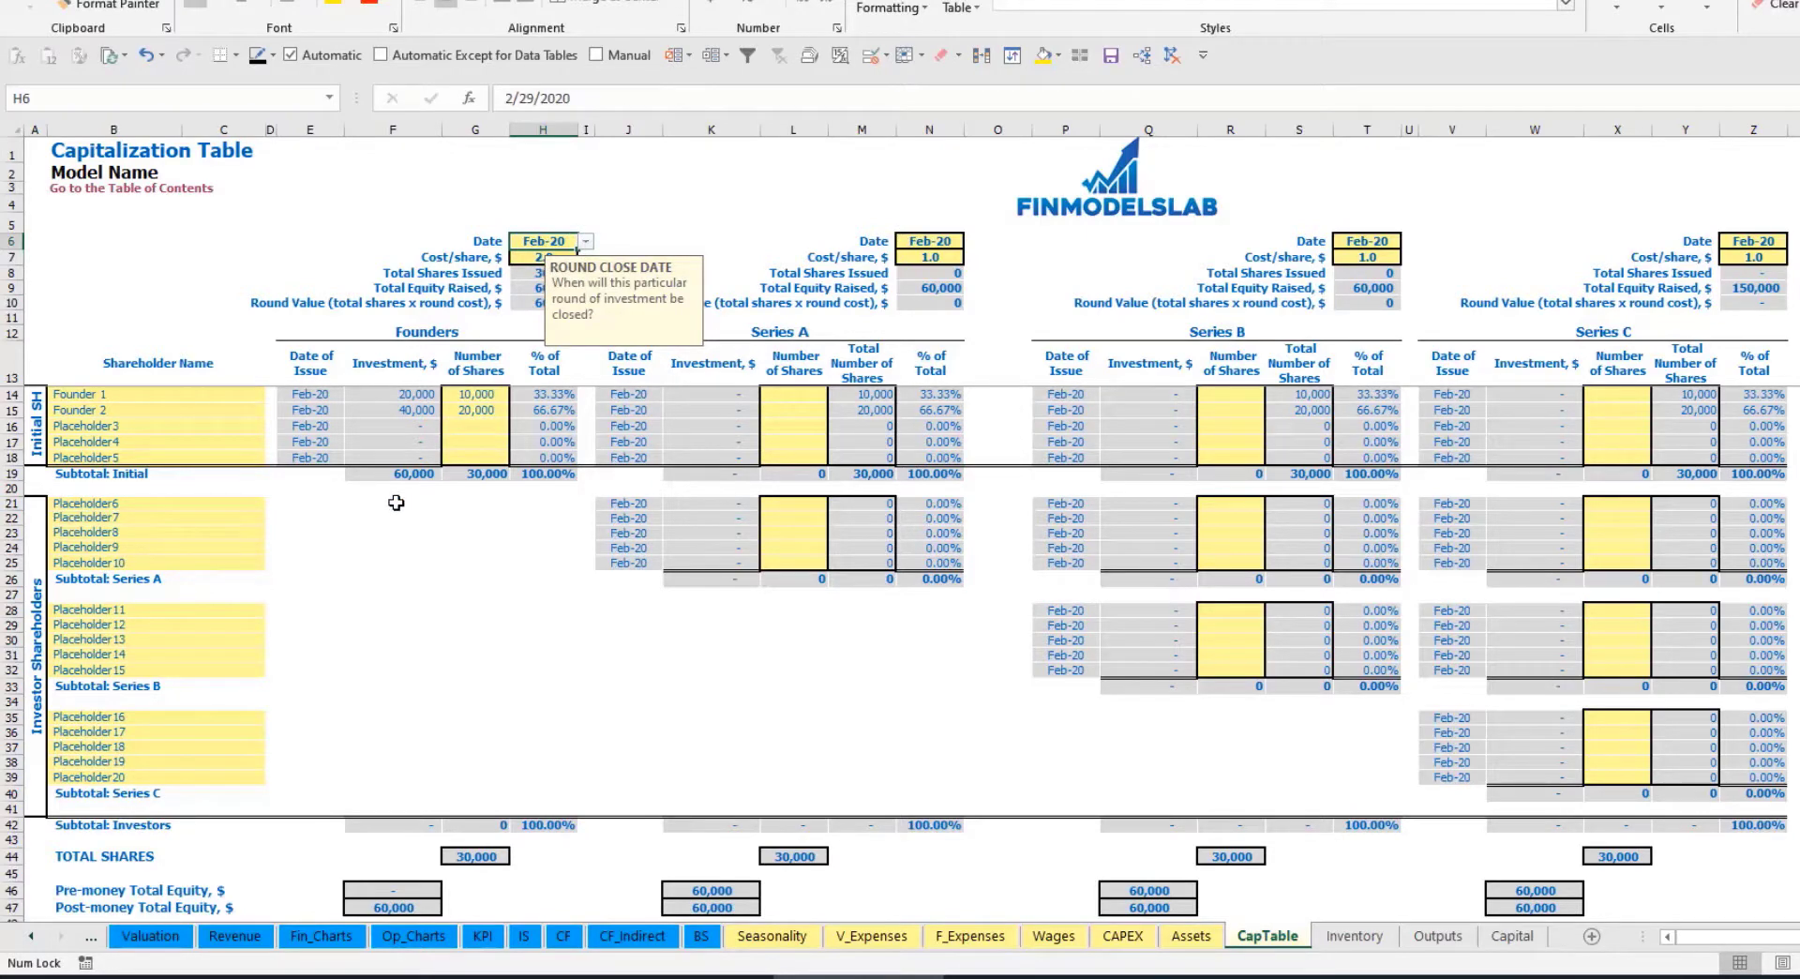
Examine the founders' investment amounts, their subtotal, the Post-money Total Equity row and Founder 1's percentage of total.
click(404, 395)
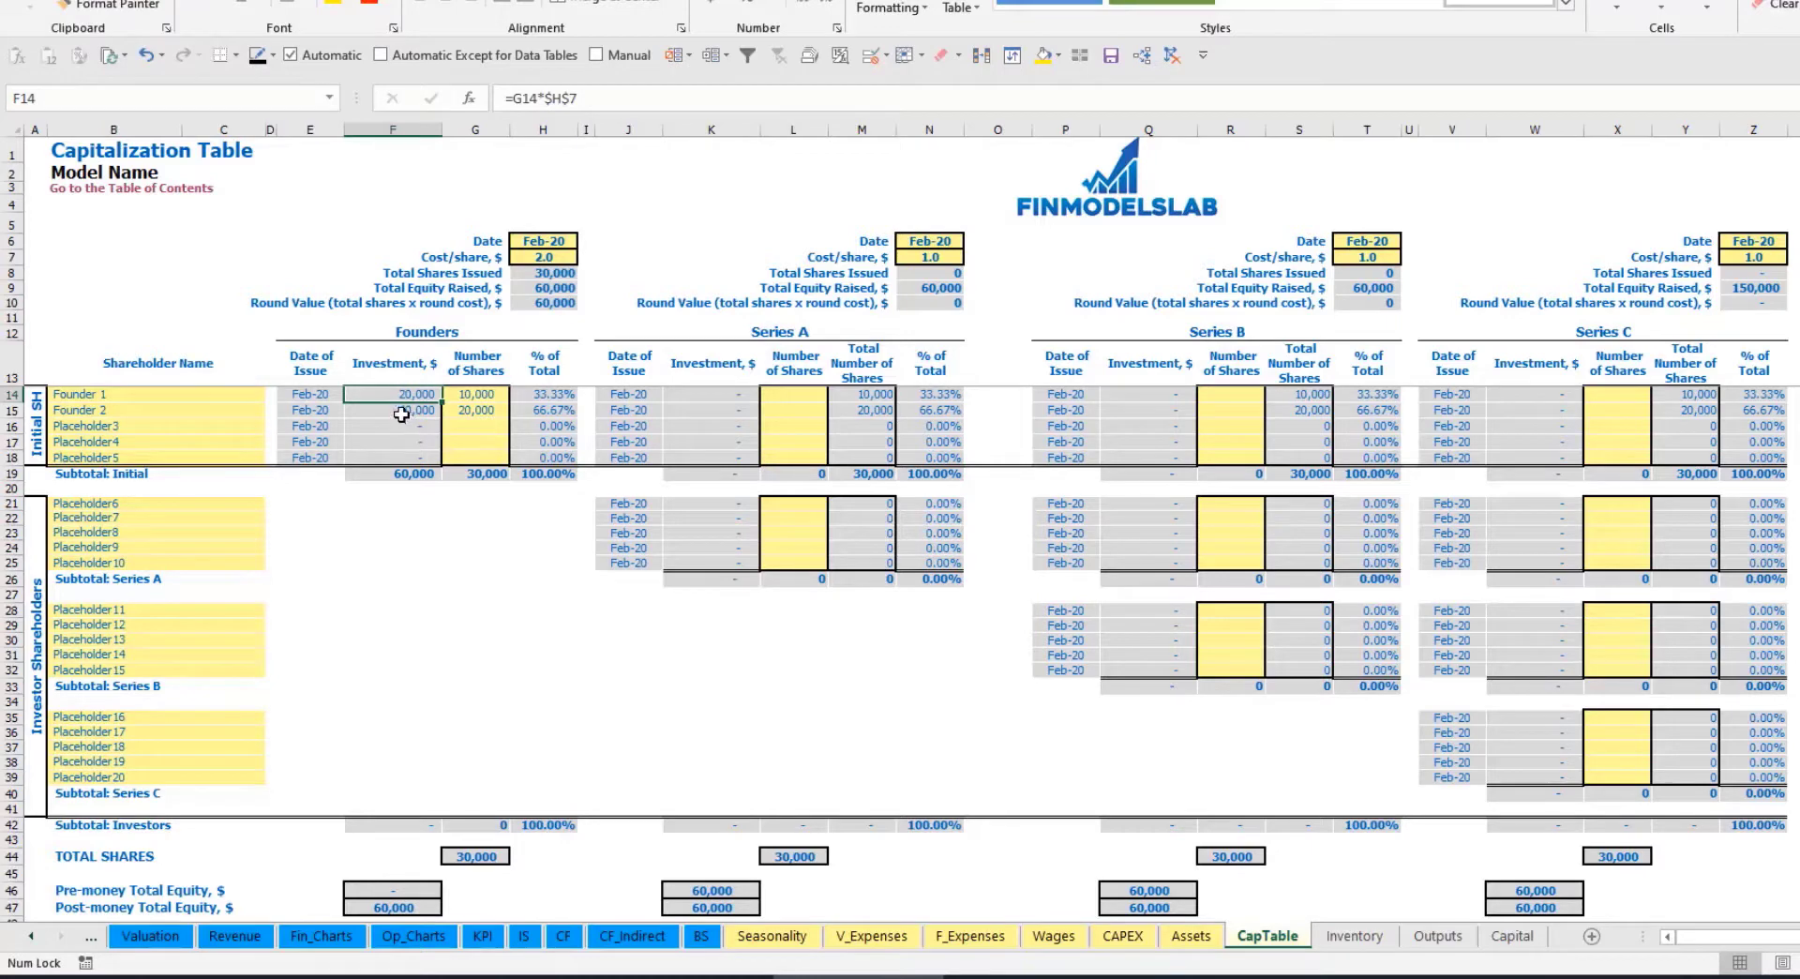
click(401, 410)
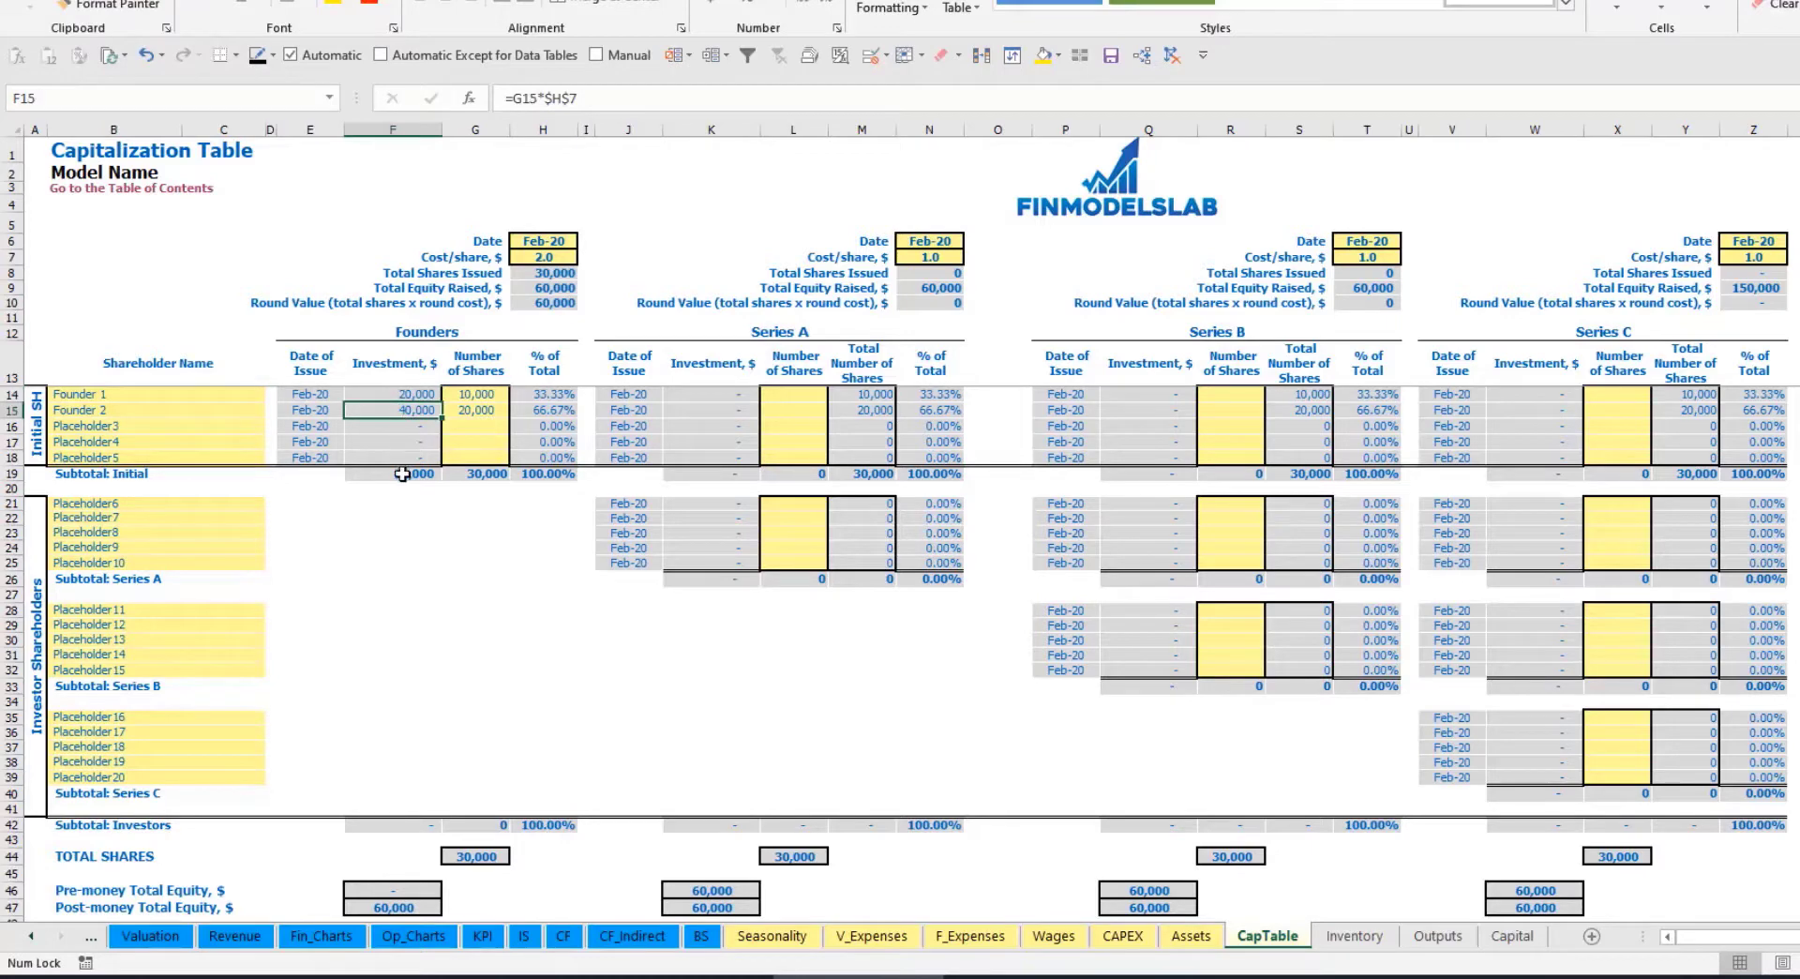
click(403, 475)
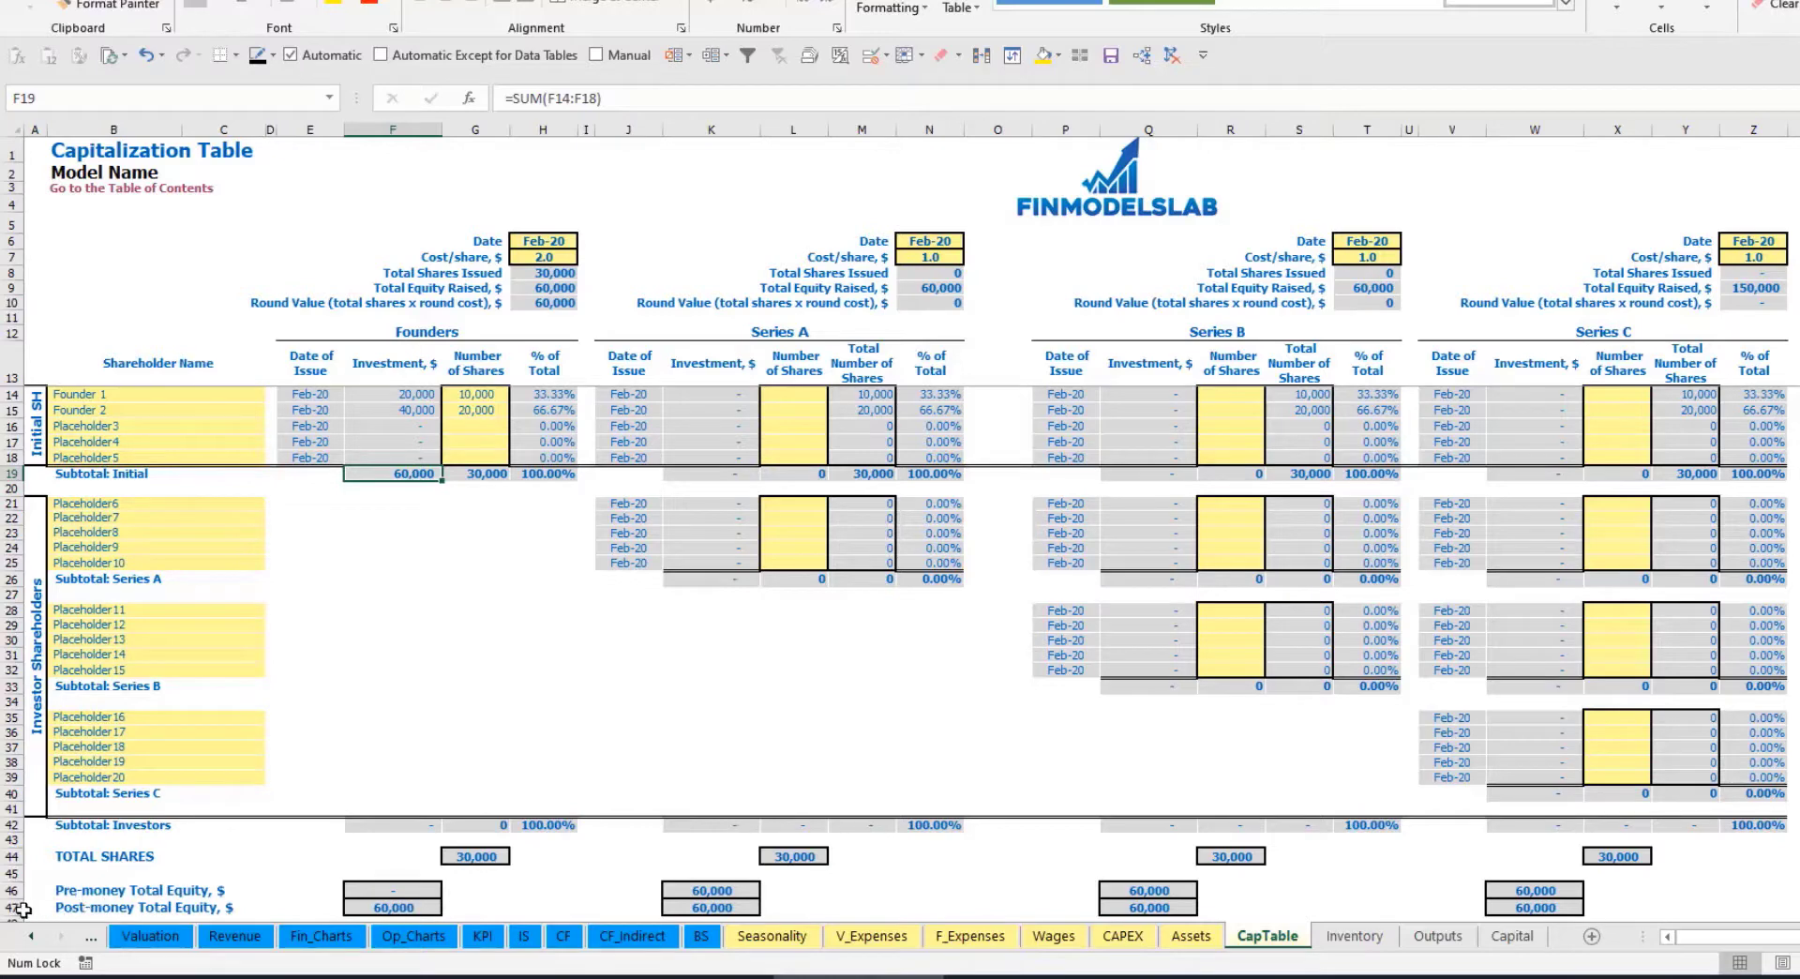
click(21, 907)
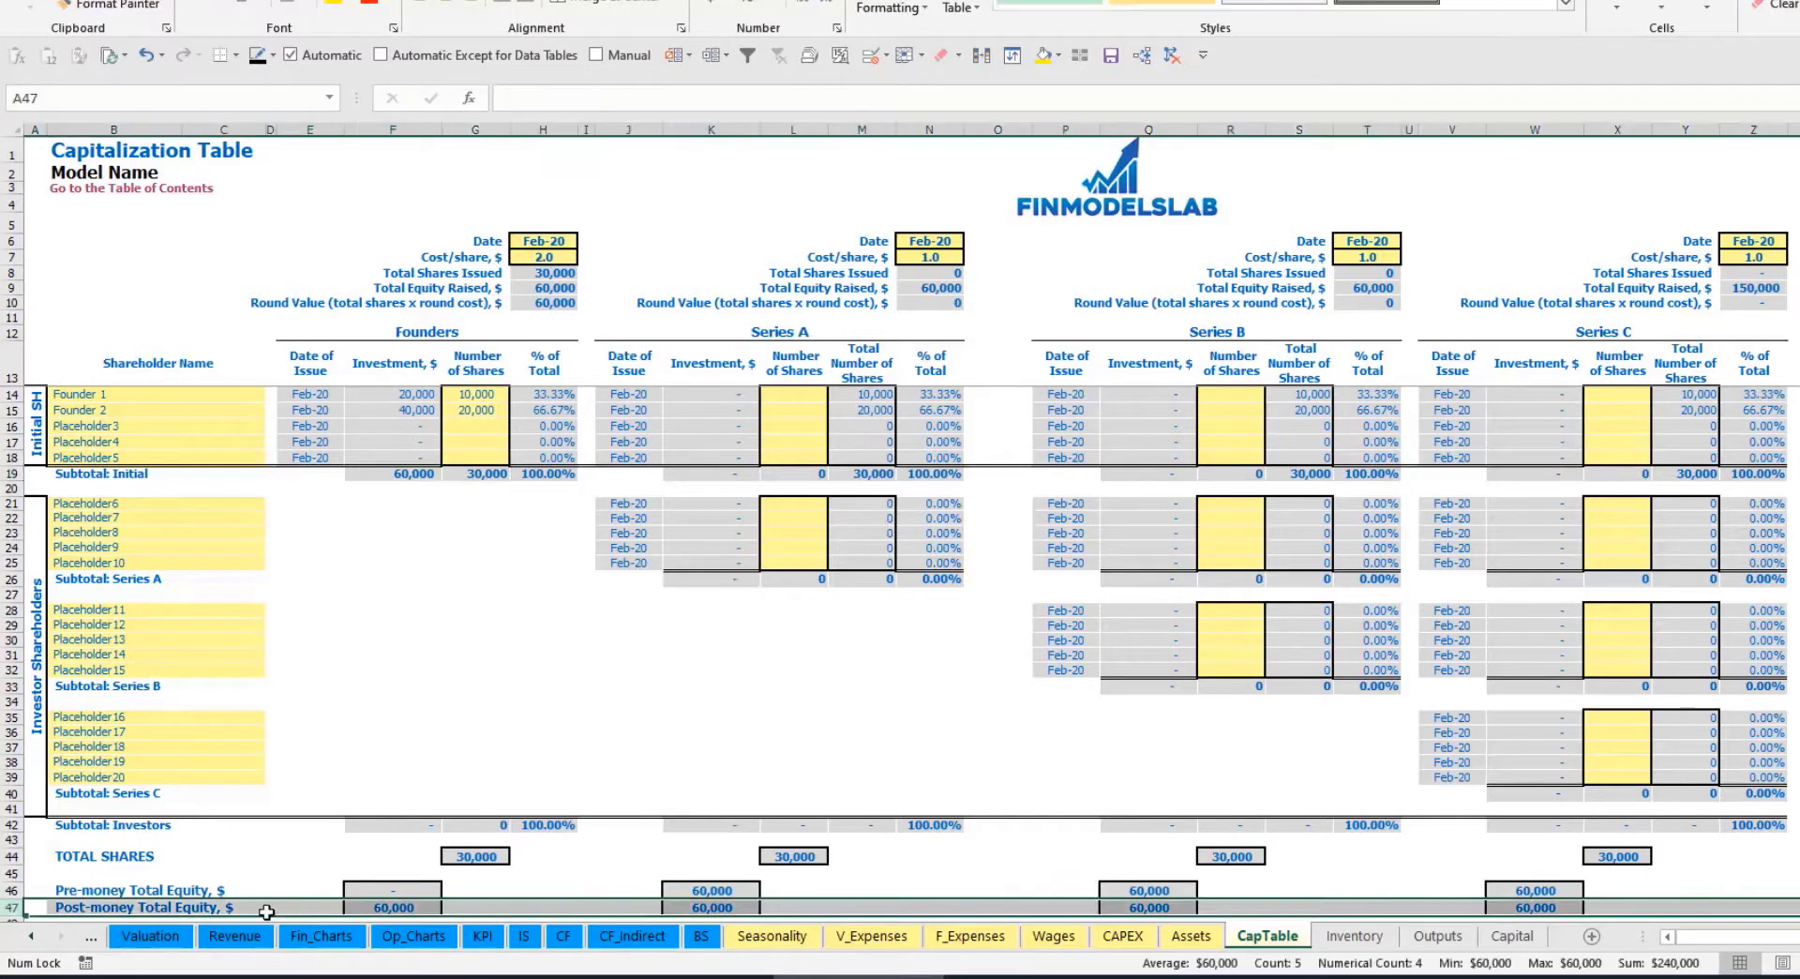
click(554, 396)
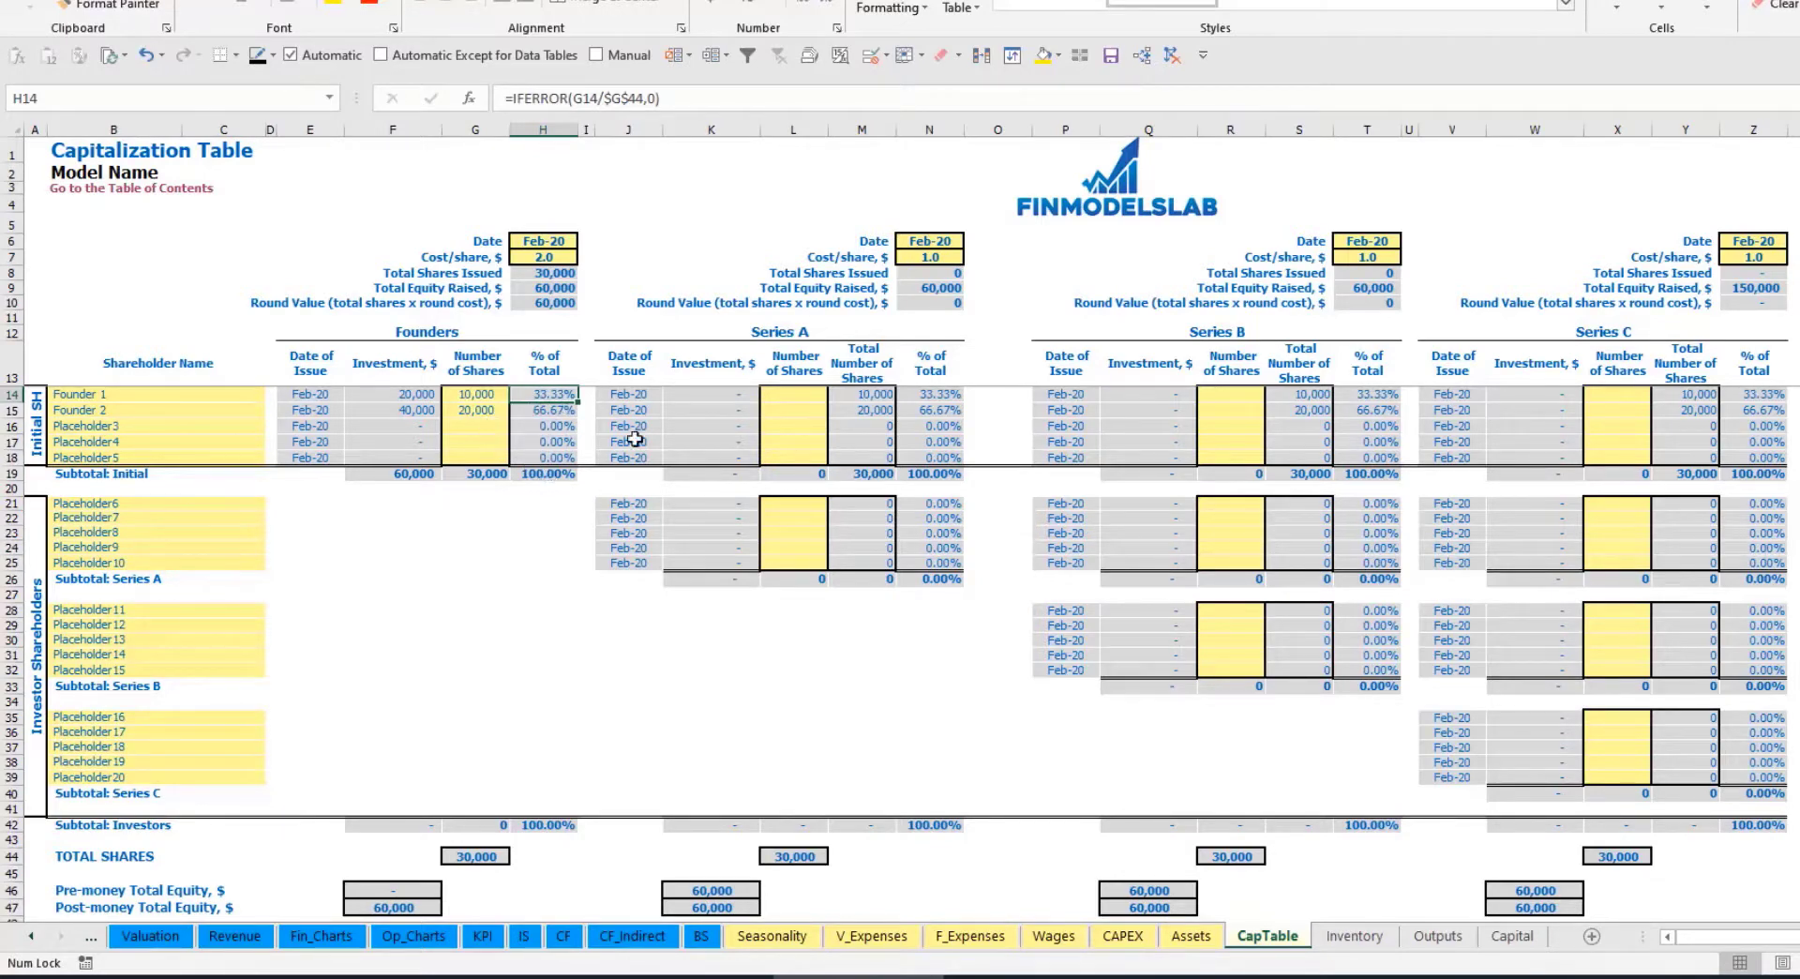
Name the first Series A investor shareholder Investor 1.
click(210, 504)
click(819, 335)
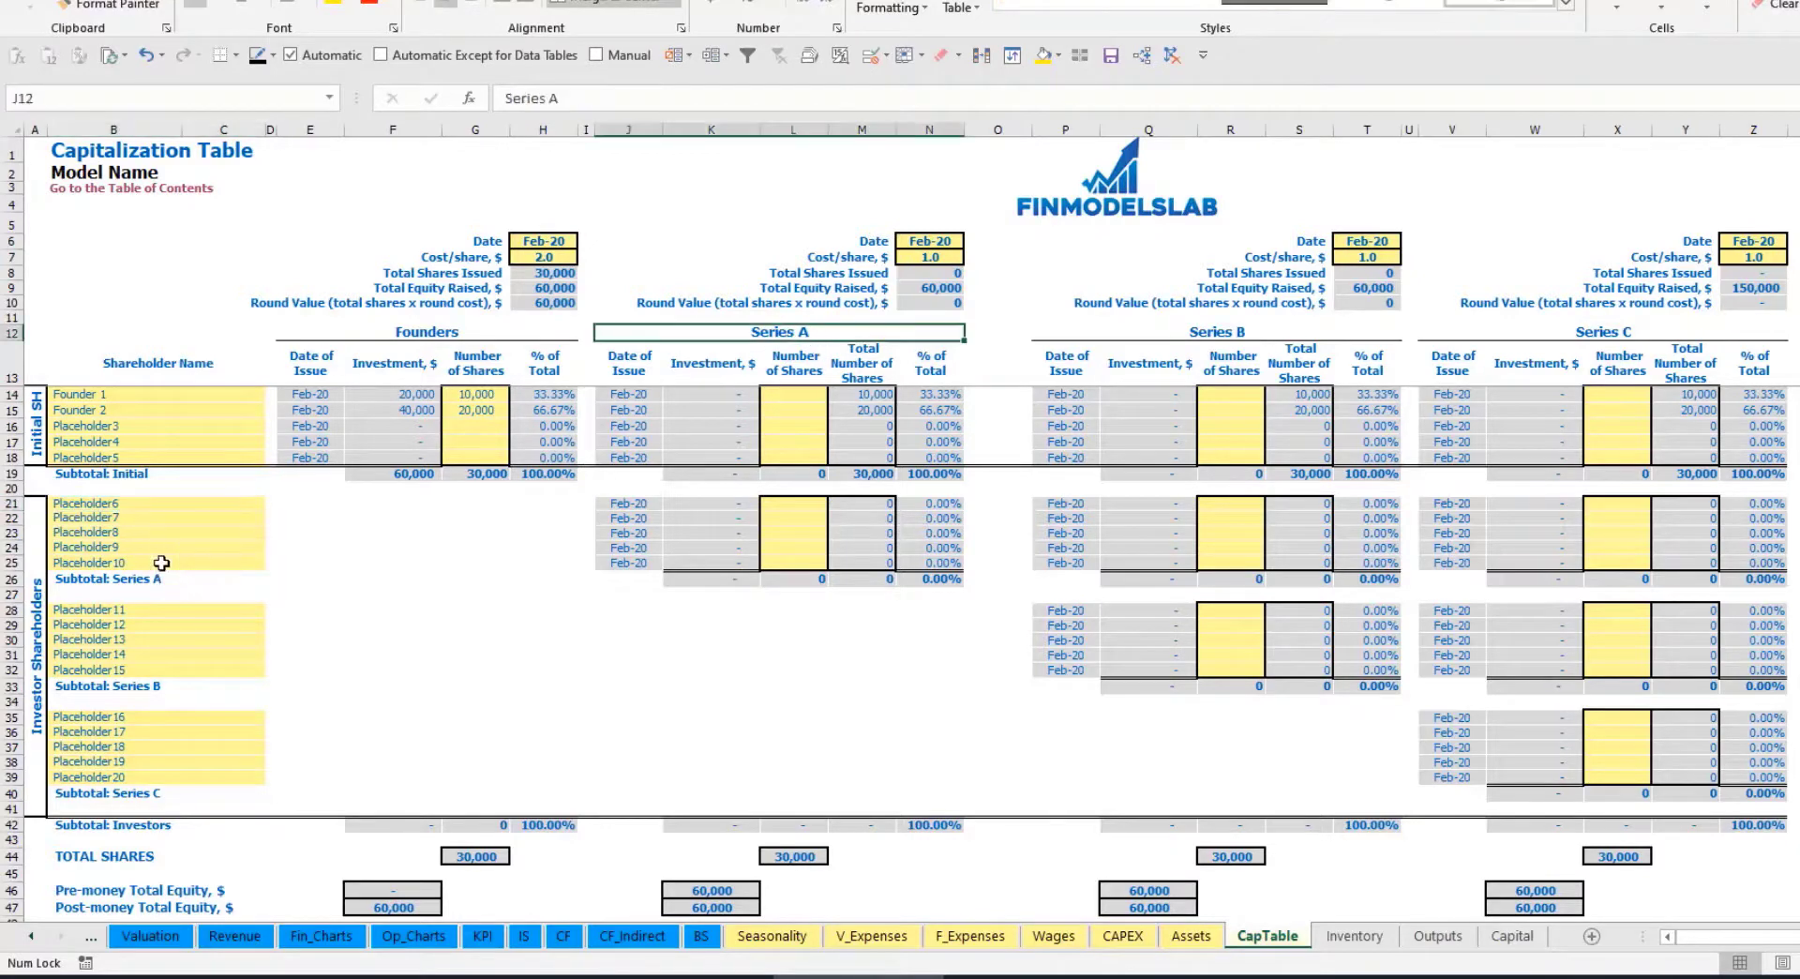
click(127, 508)
text(I)
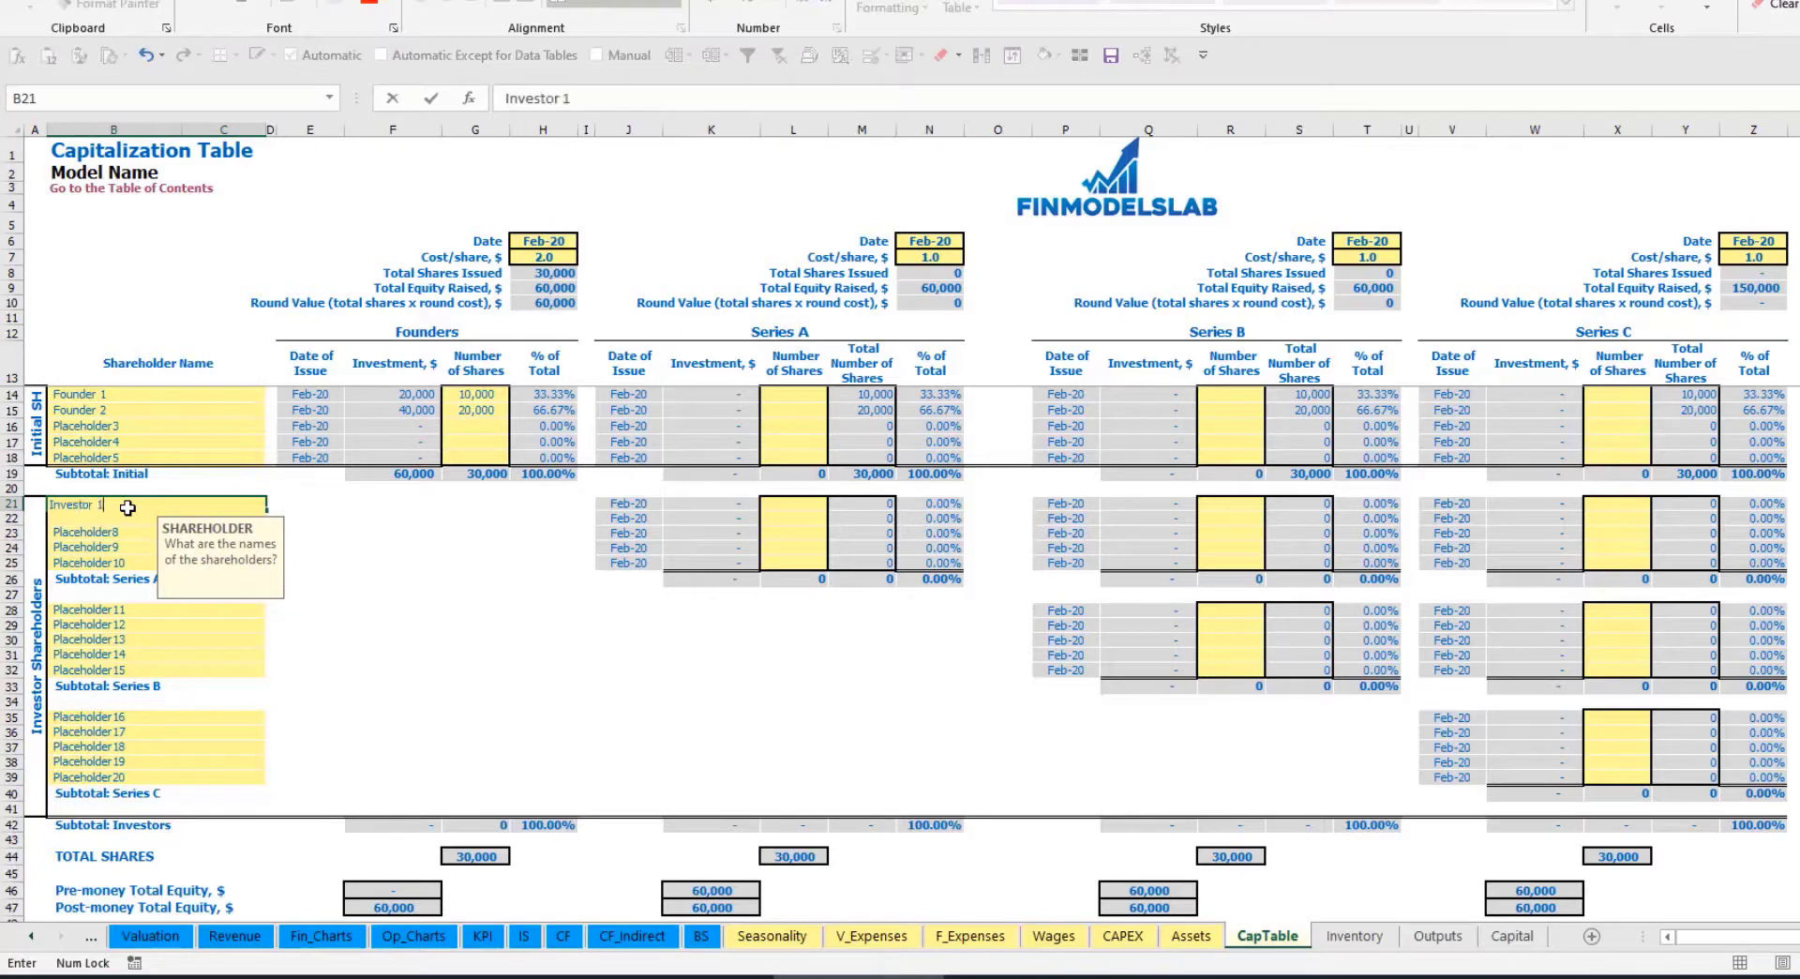
text(nvestor 1)
key(Return)
Set the Series A round's date to May-20 and its cost per share to 5.
click(941, 240)
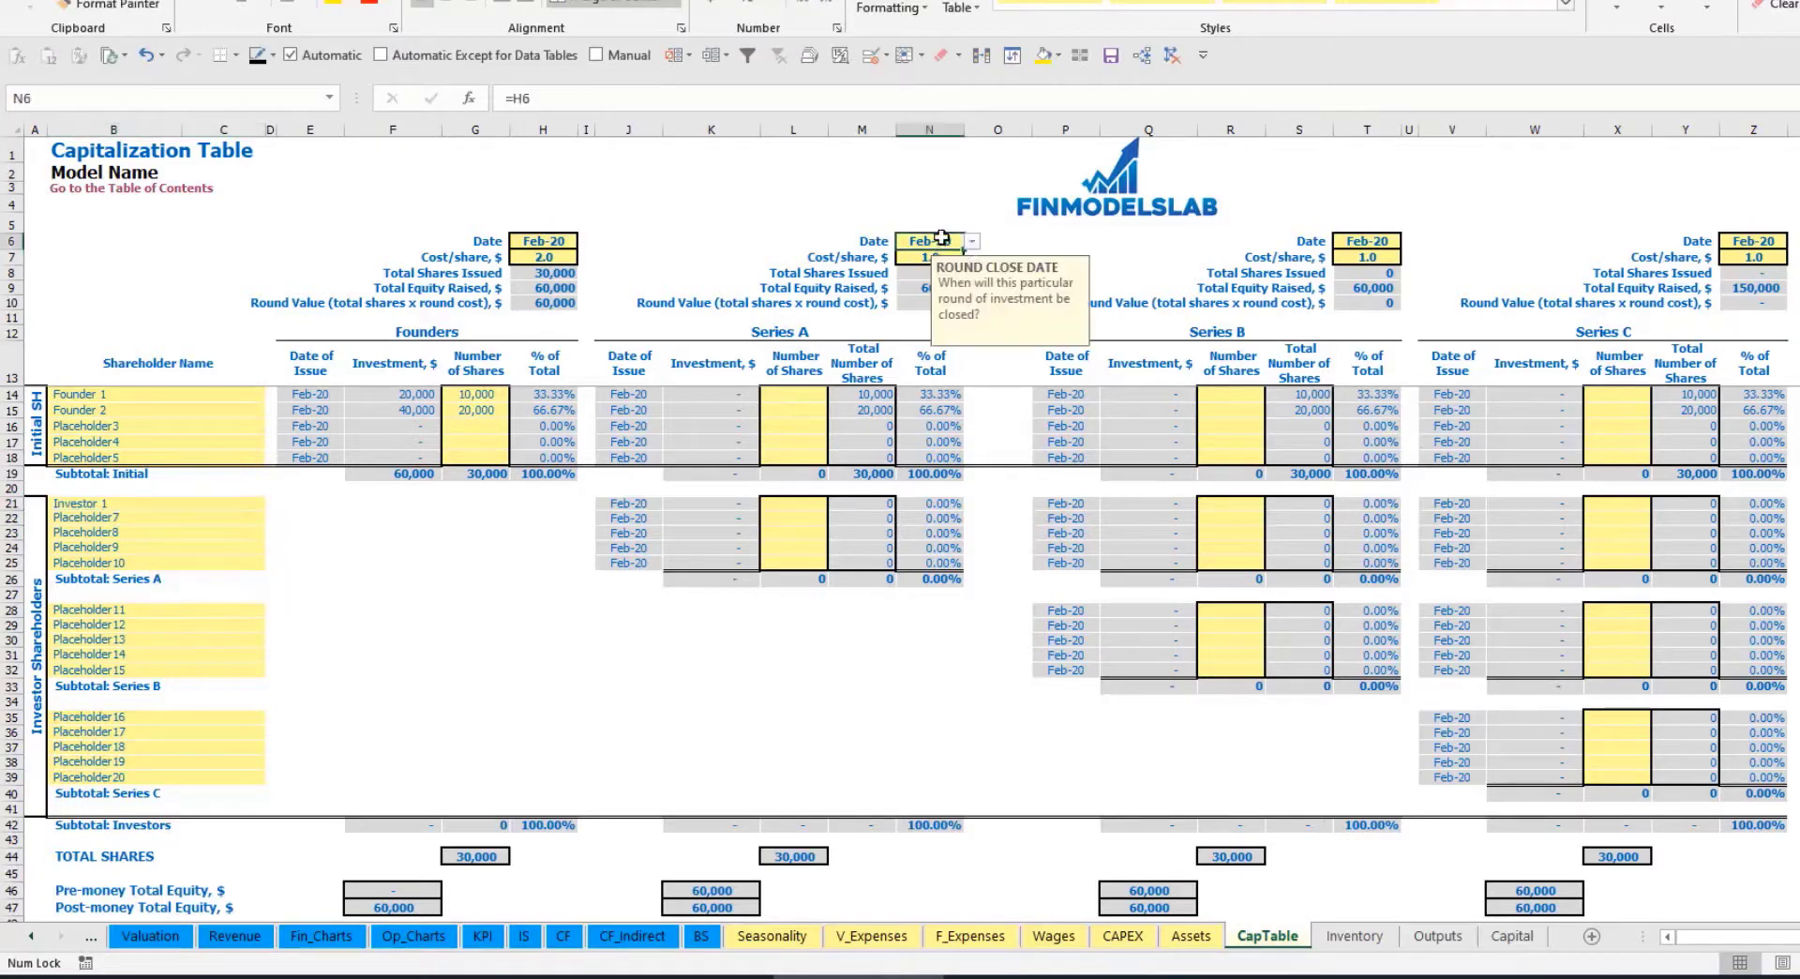
click(972, 241)
click(923, 294)
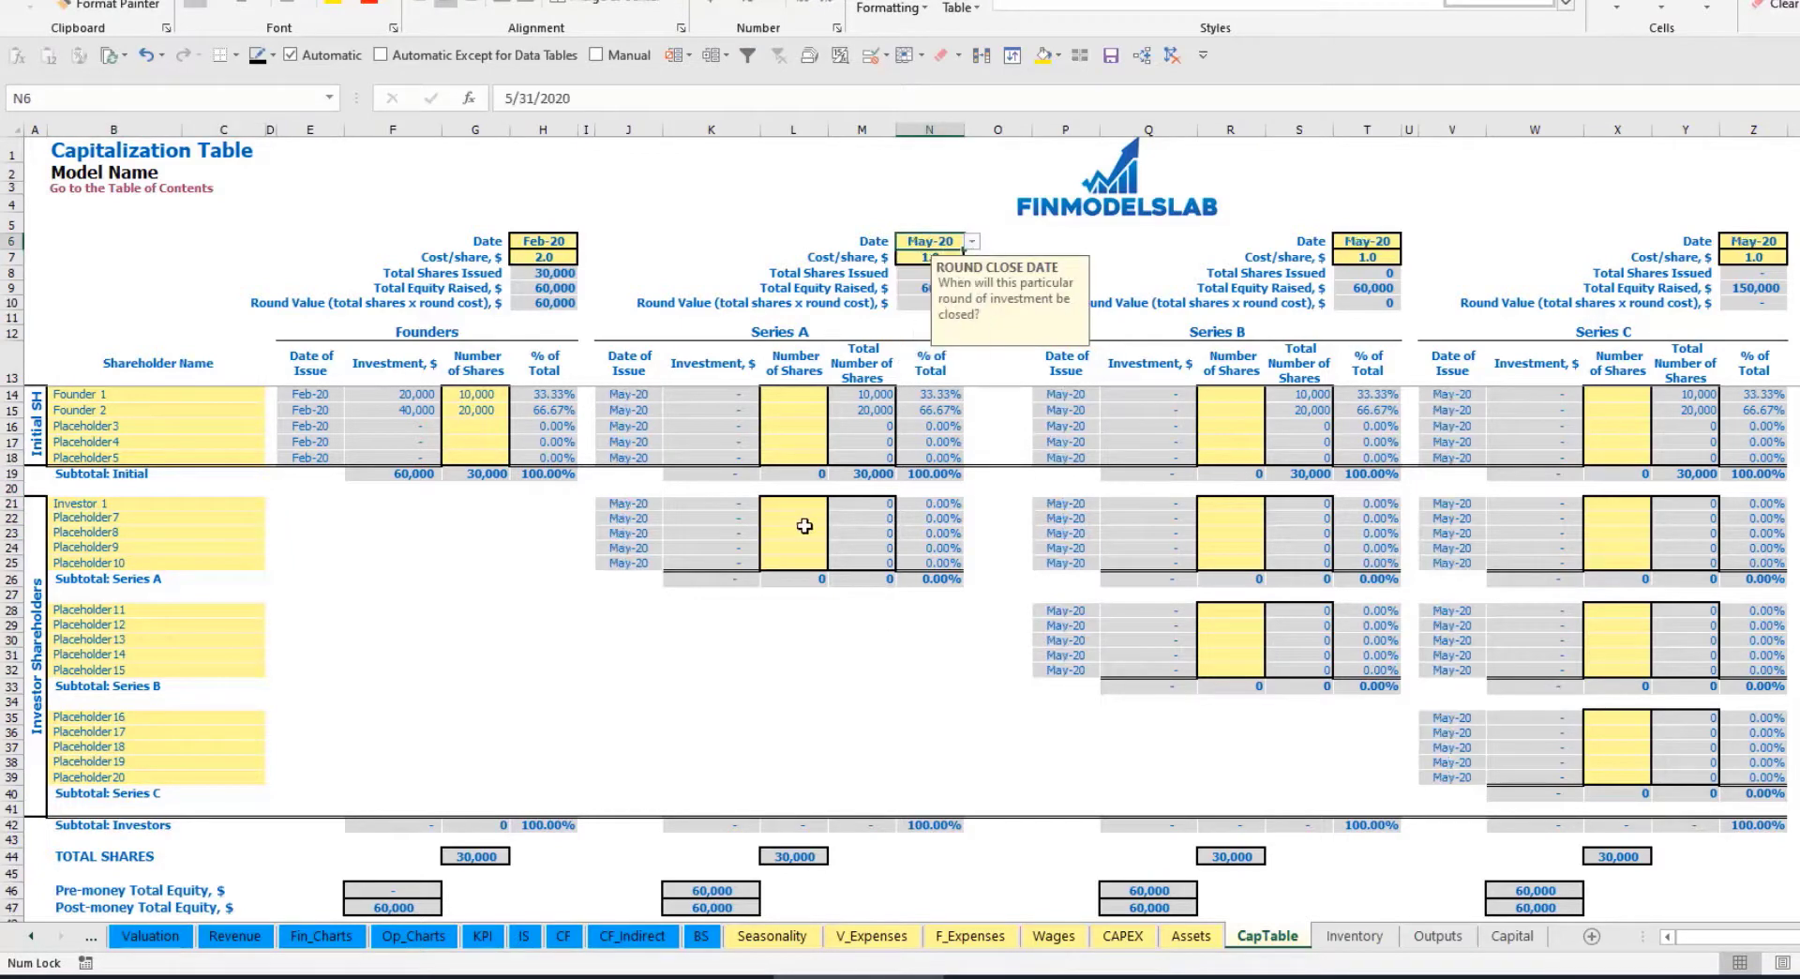
click(922, 254)
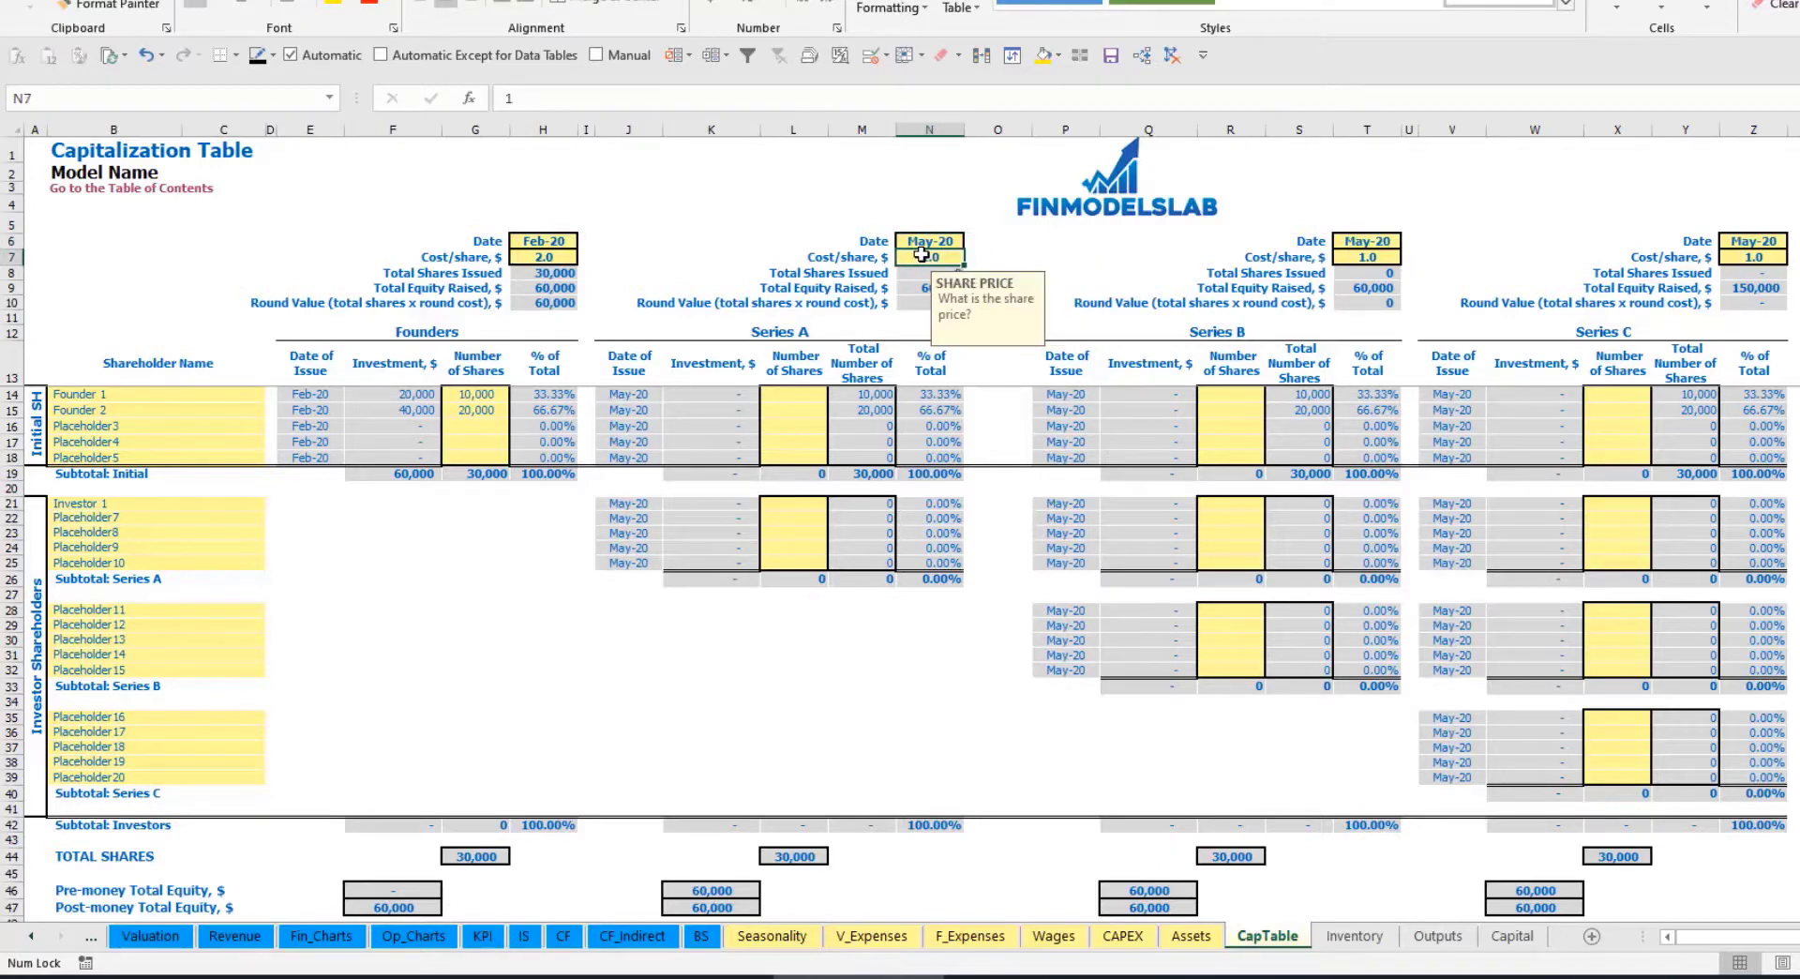
text(5)
key(Return)
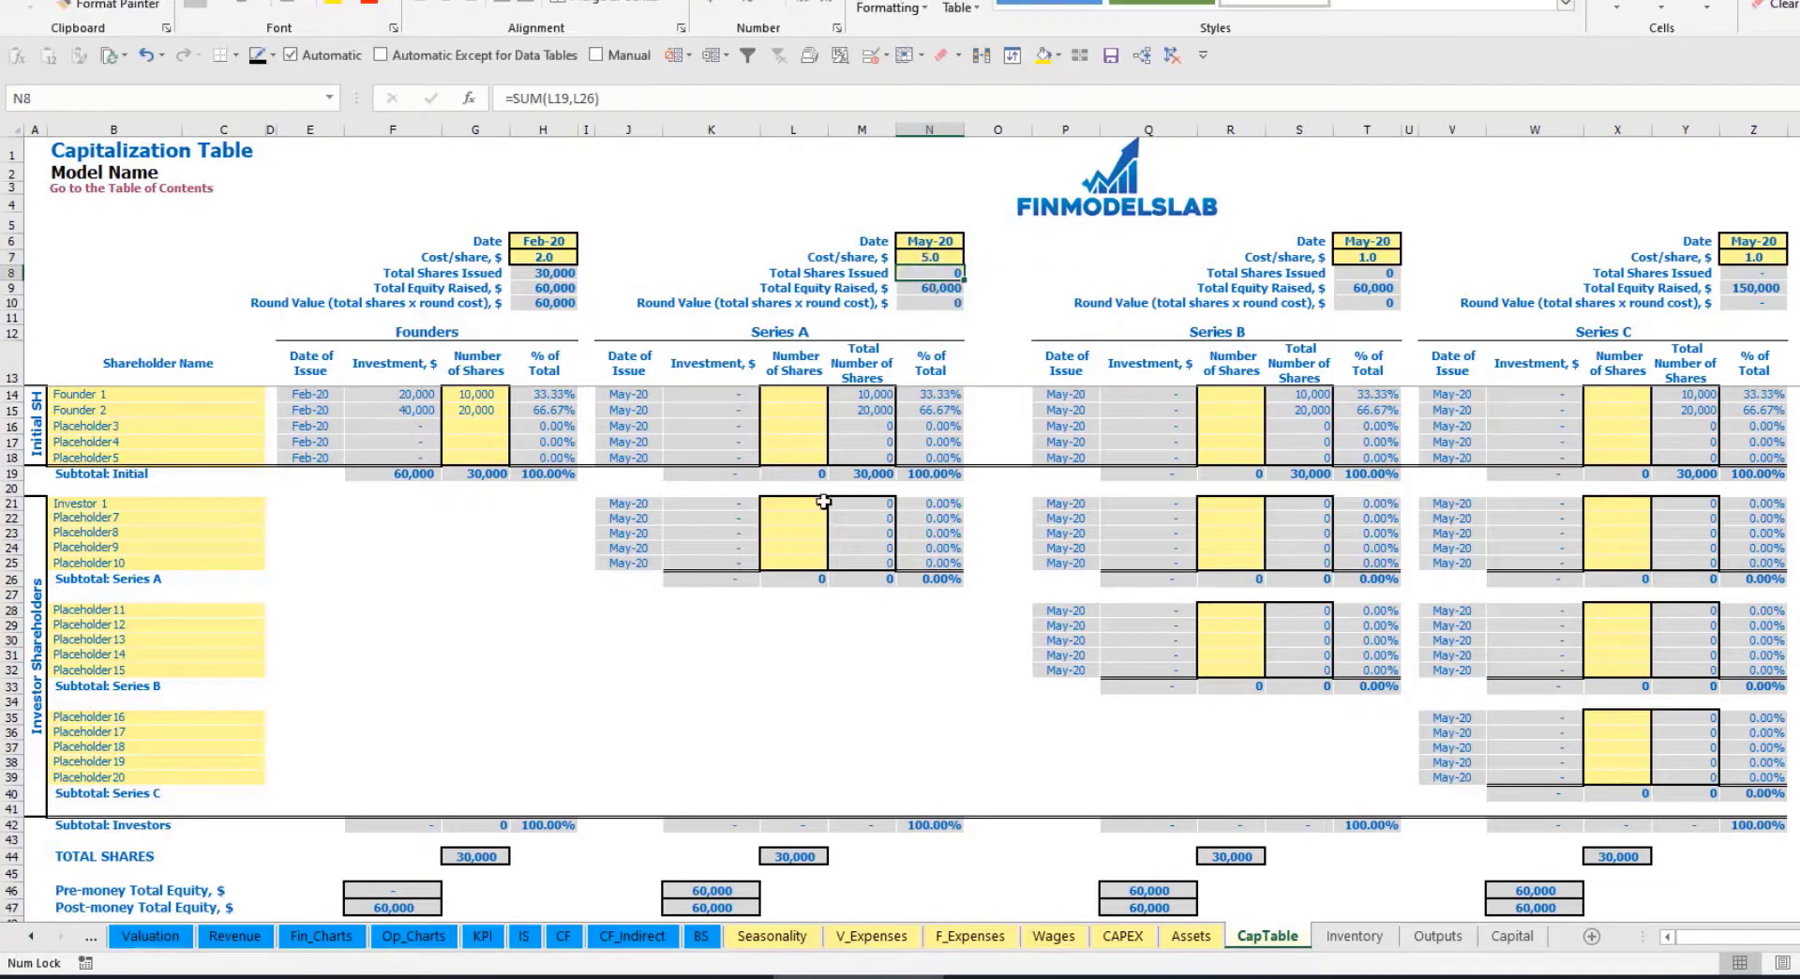
Enter 1000 Series A shares for Investor 1.
click(794, 502)
text(1,00)
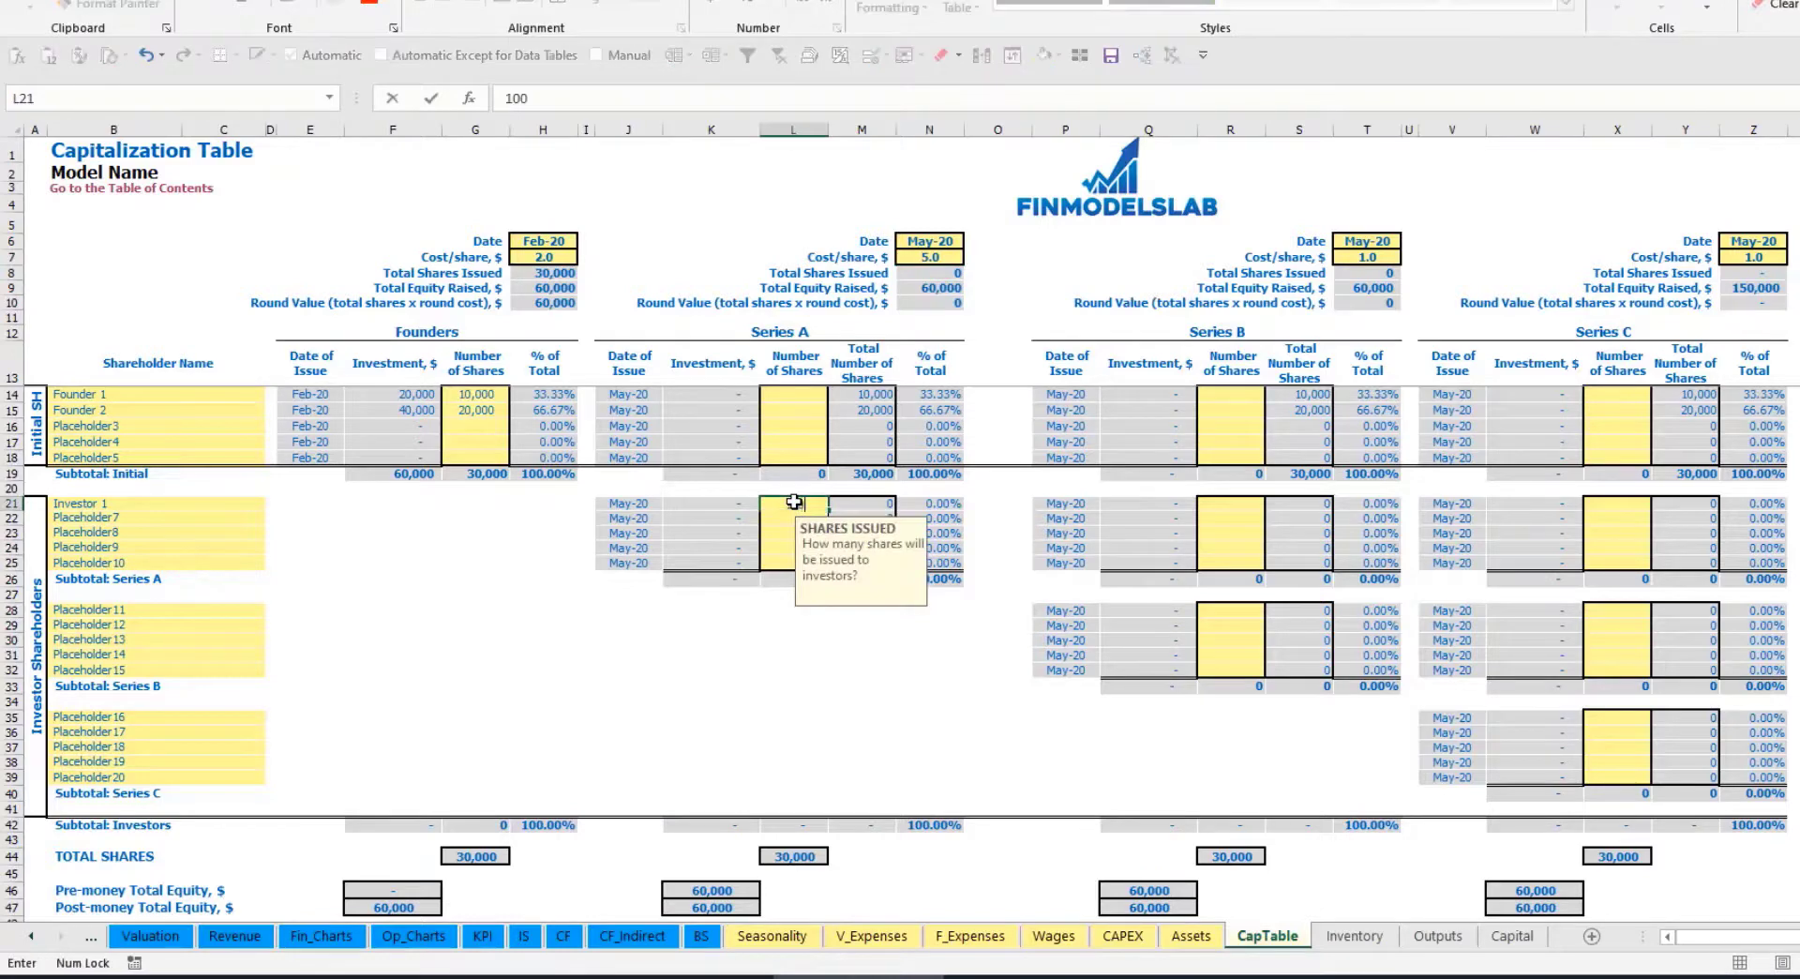
text(0)
key(Return)
click(717, 652)
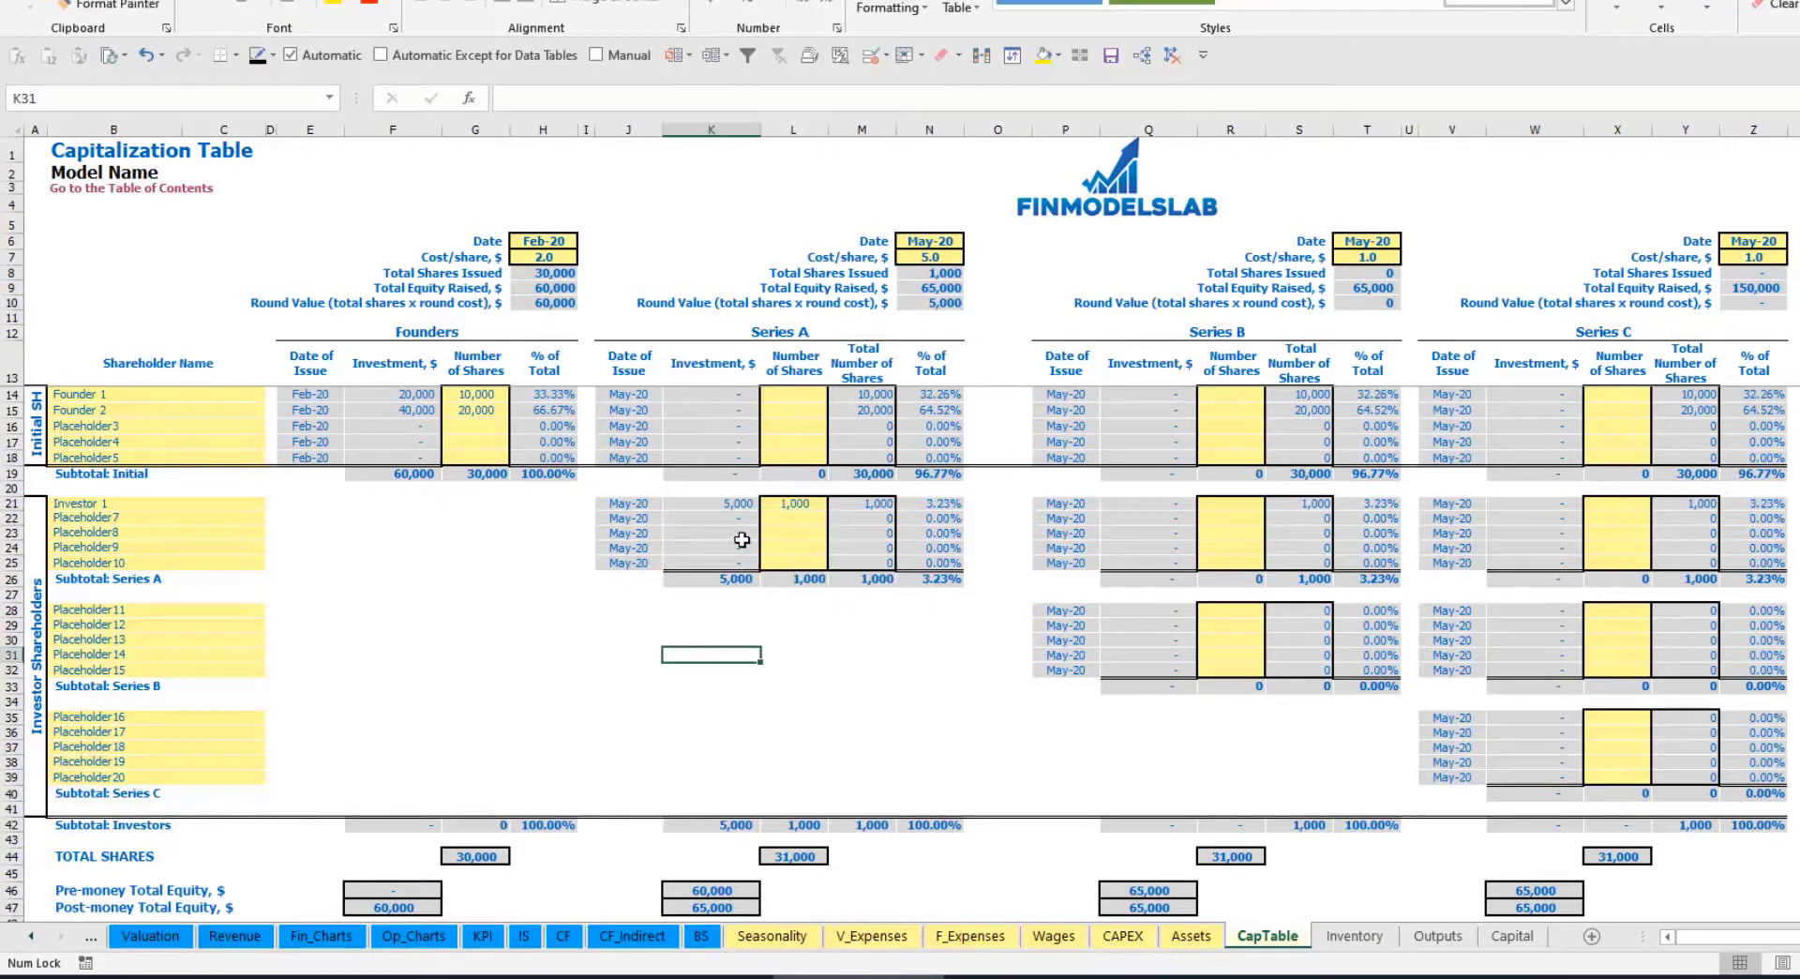
Examine Investor 1's investment, the Series A pre-money and post-money equity, and the investor's and founders' percentages of total.
click(724, 504)
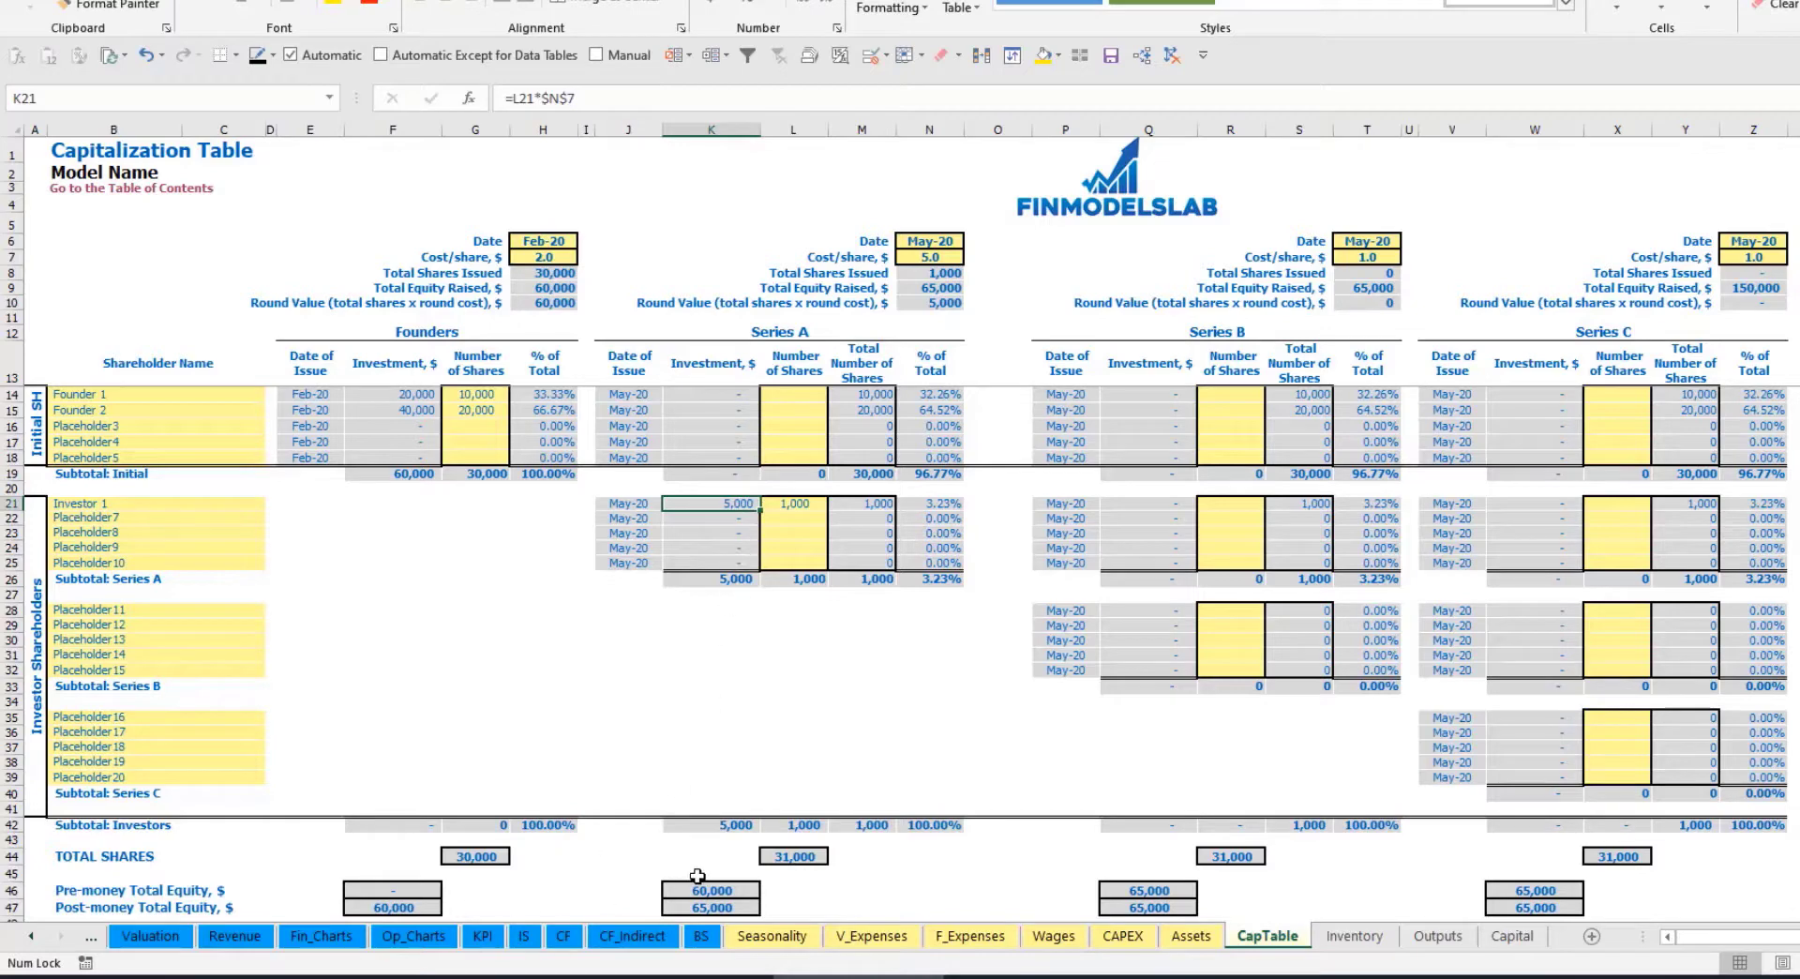
click(699, 886)
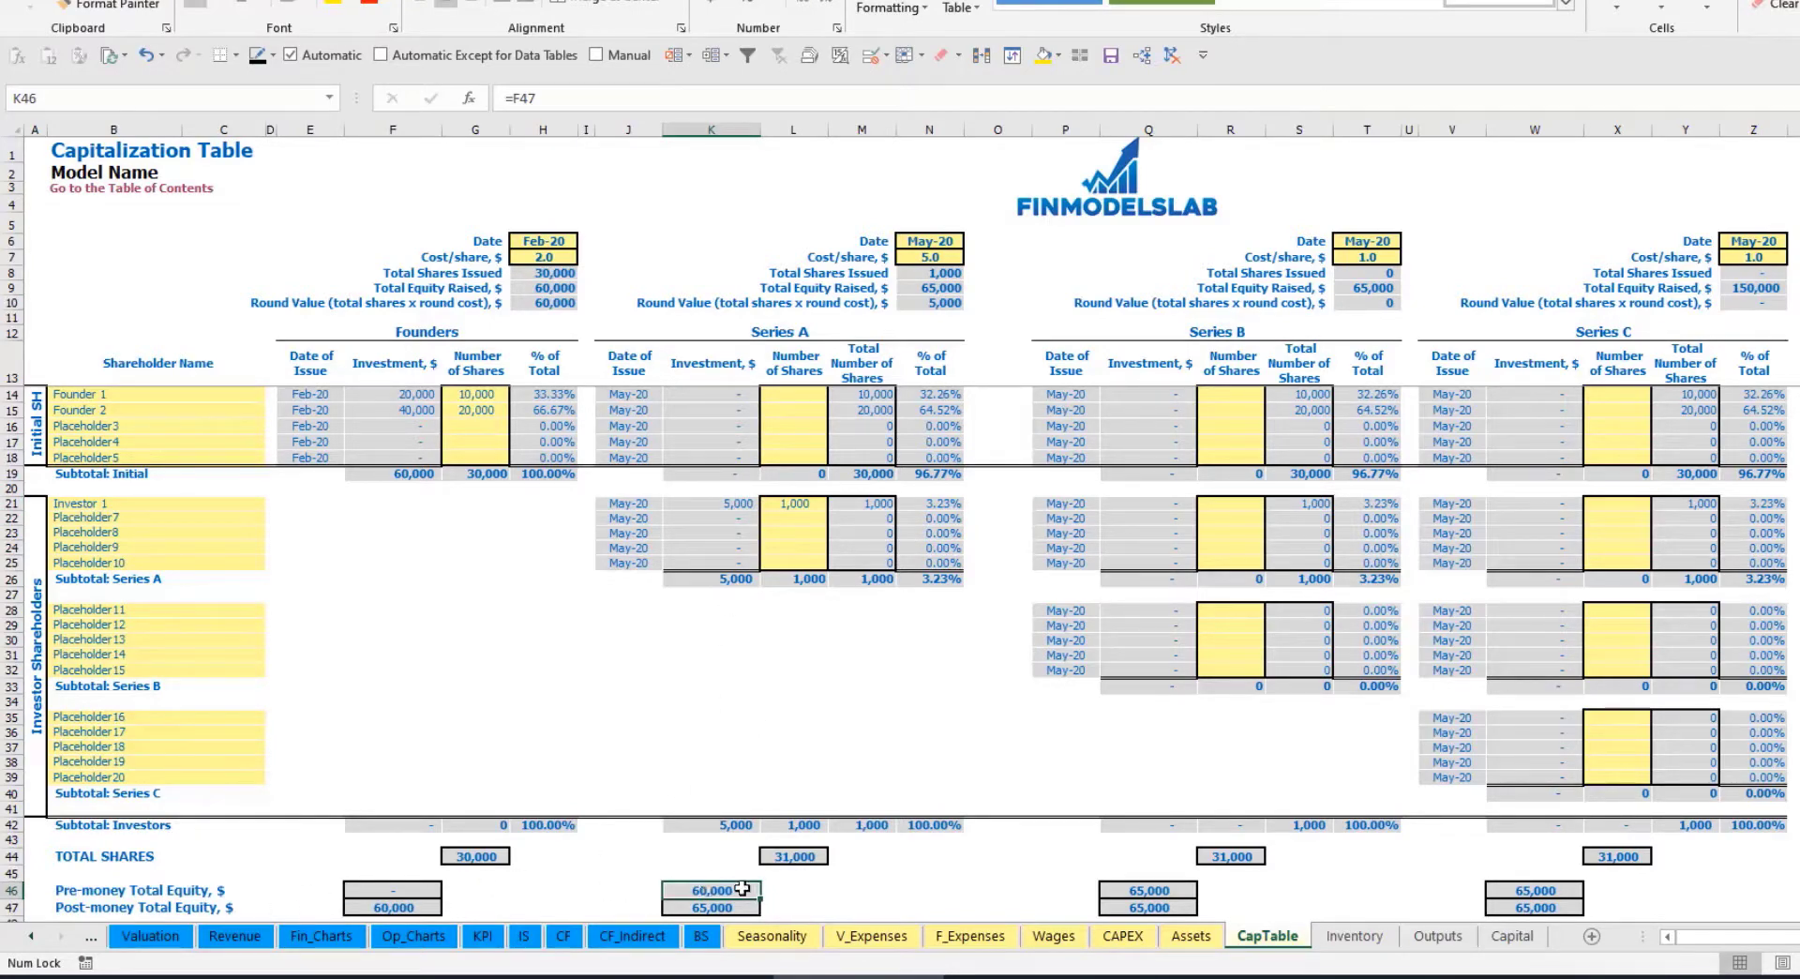
key(Down)
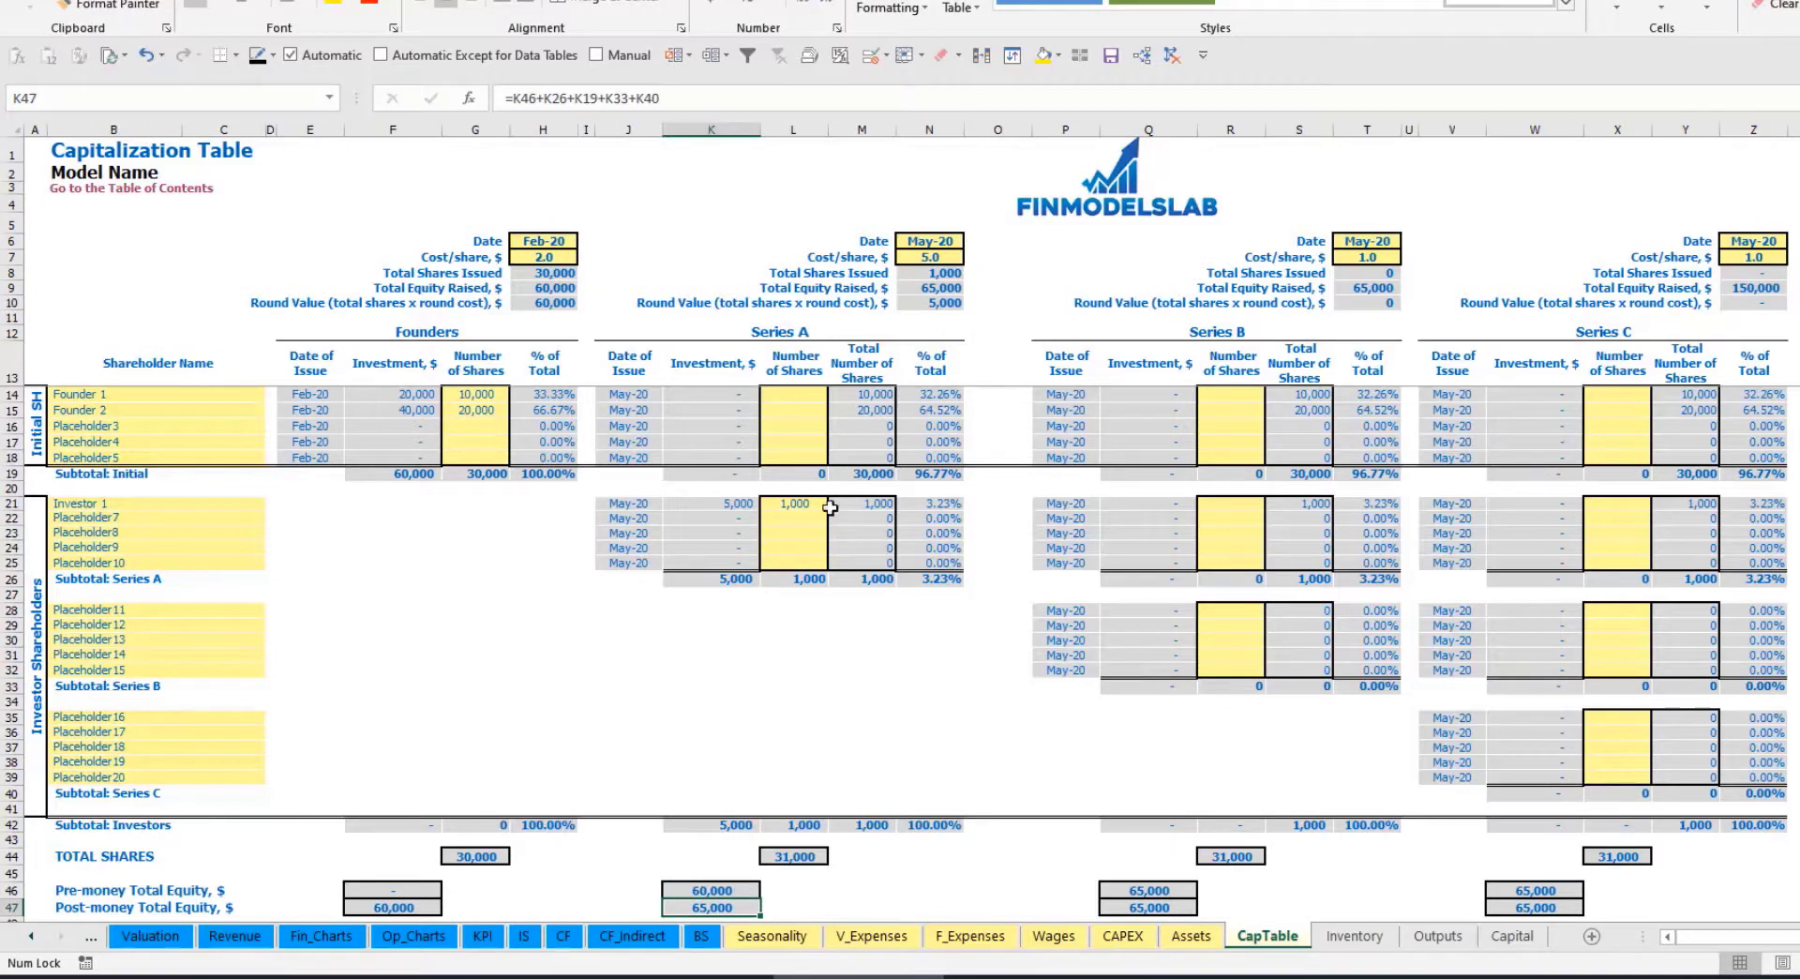
click(915, 503)
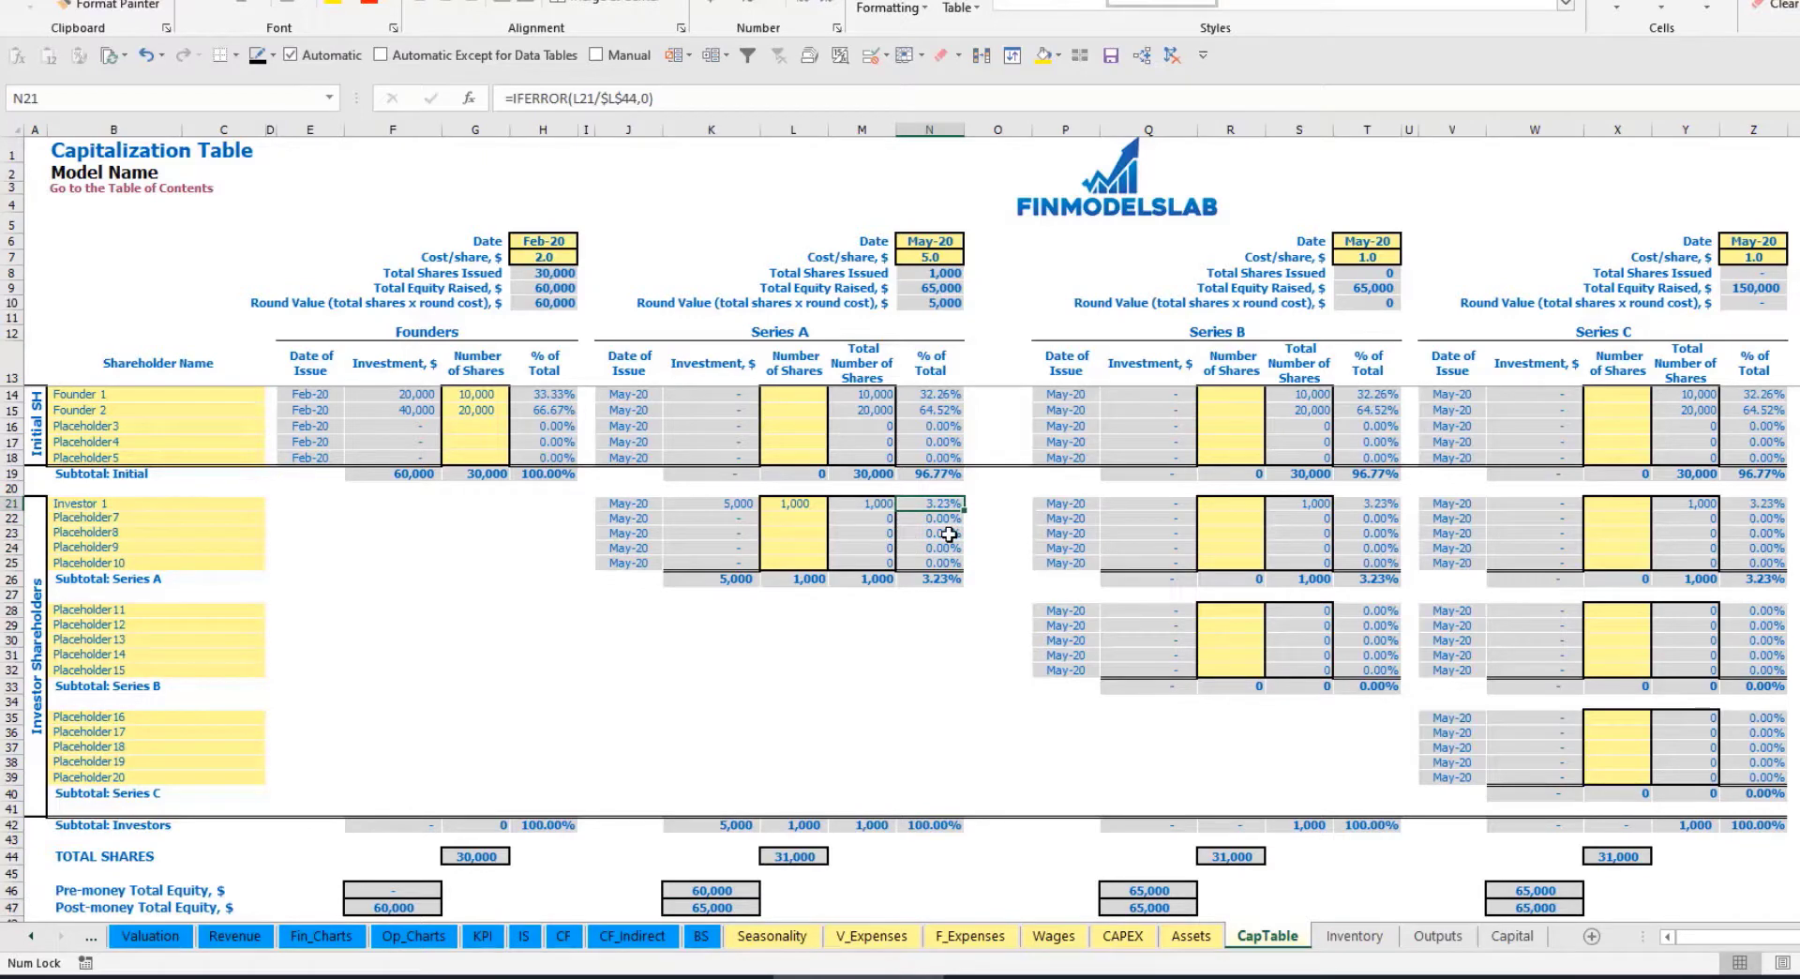
drag(199, 394, 208, 413)
drag(937, 393, 938, 410)
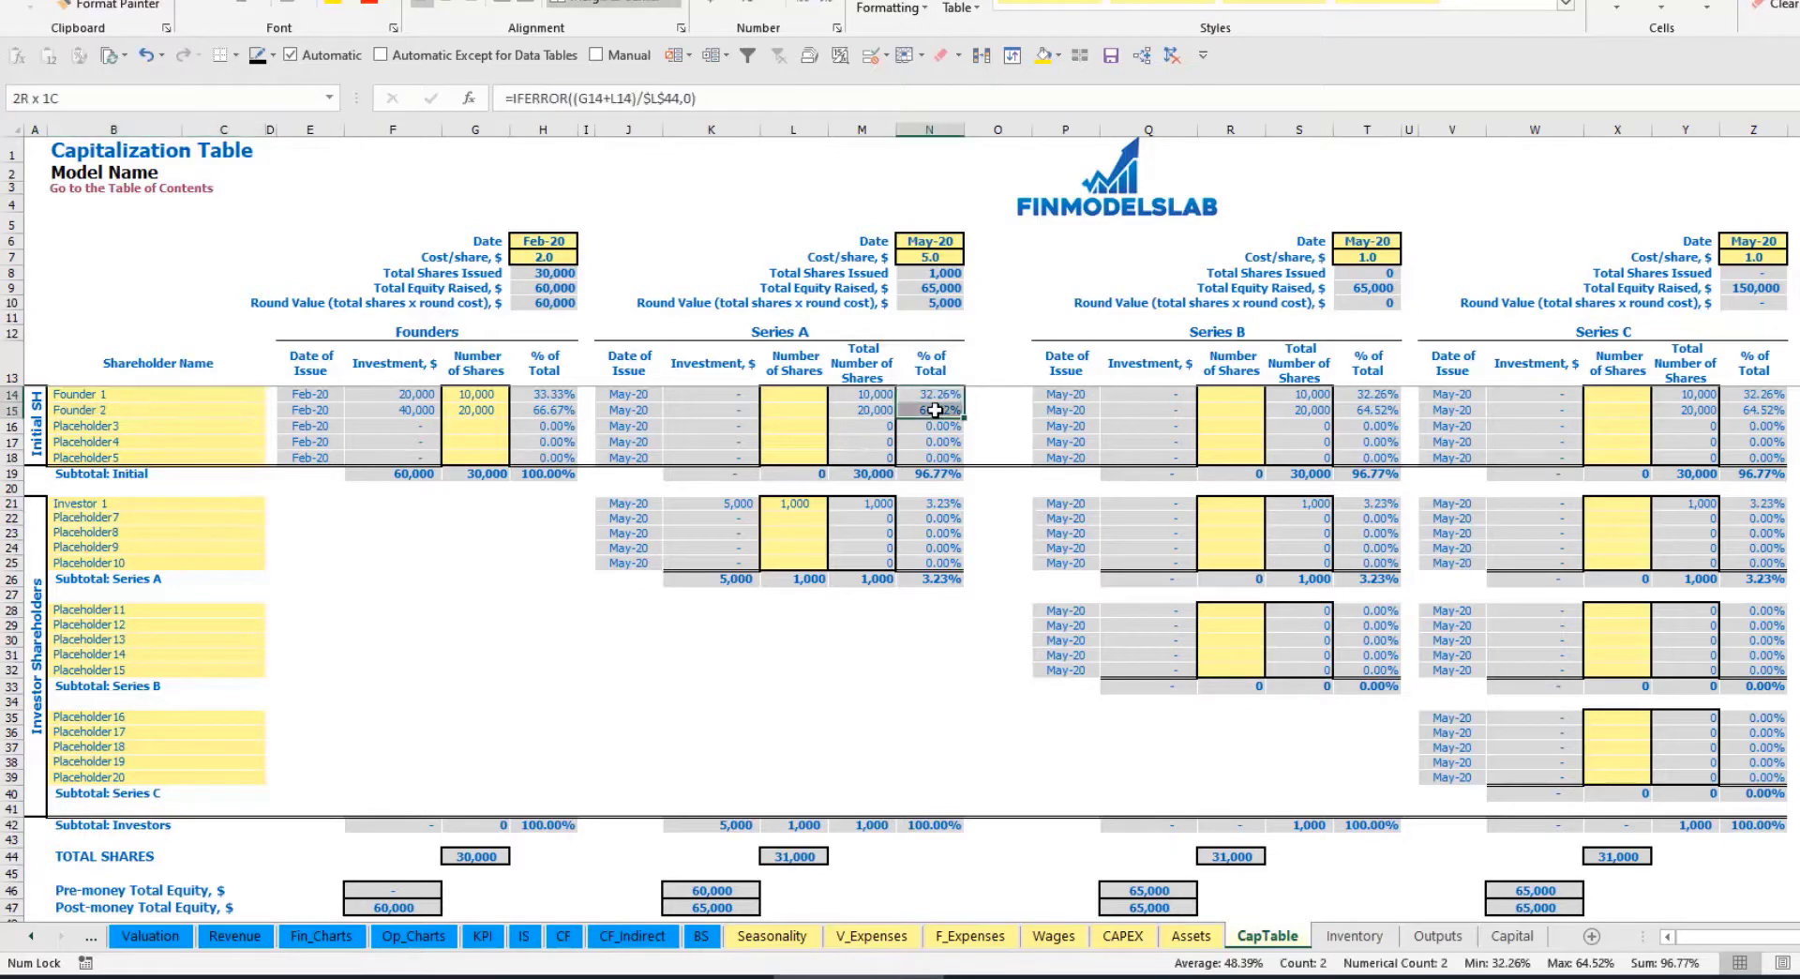
key(Up)
key(Down)
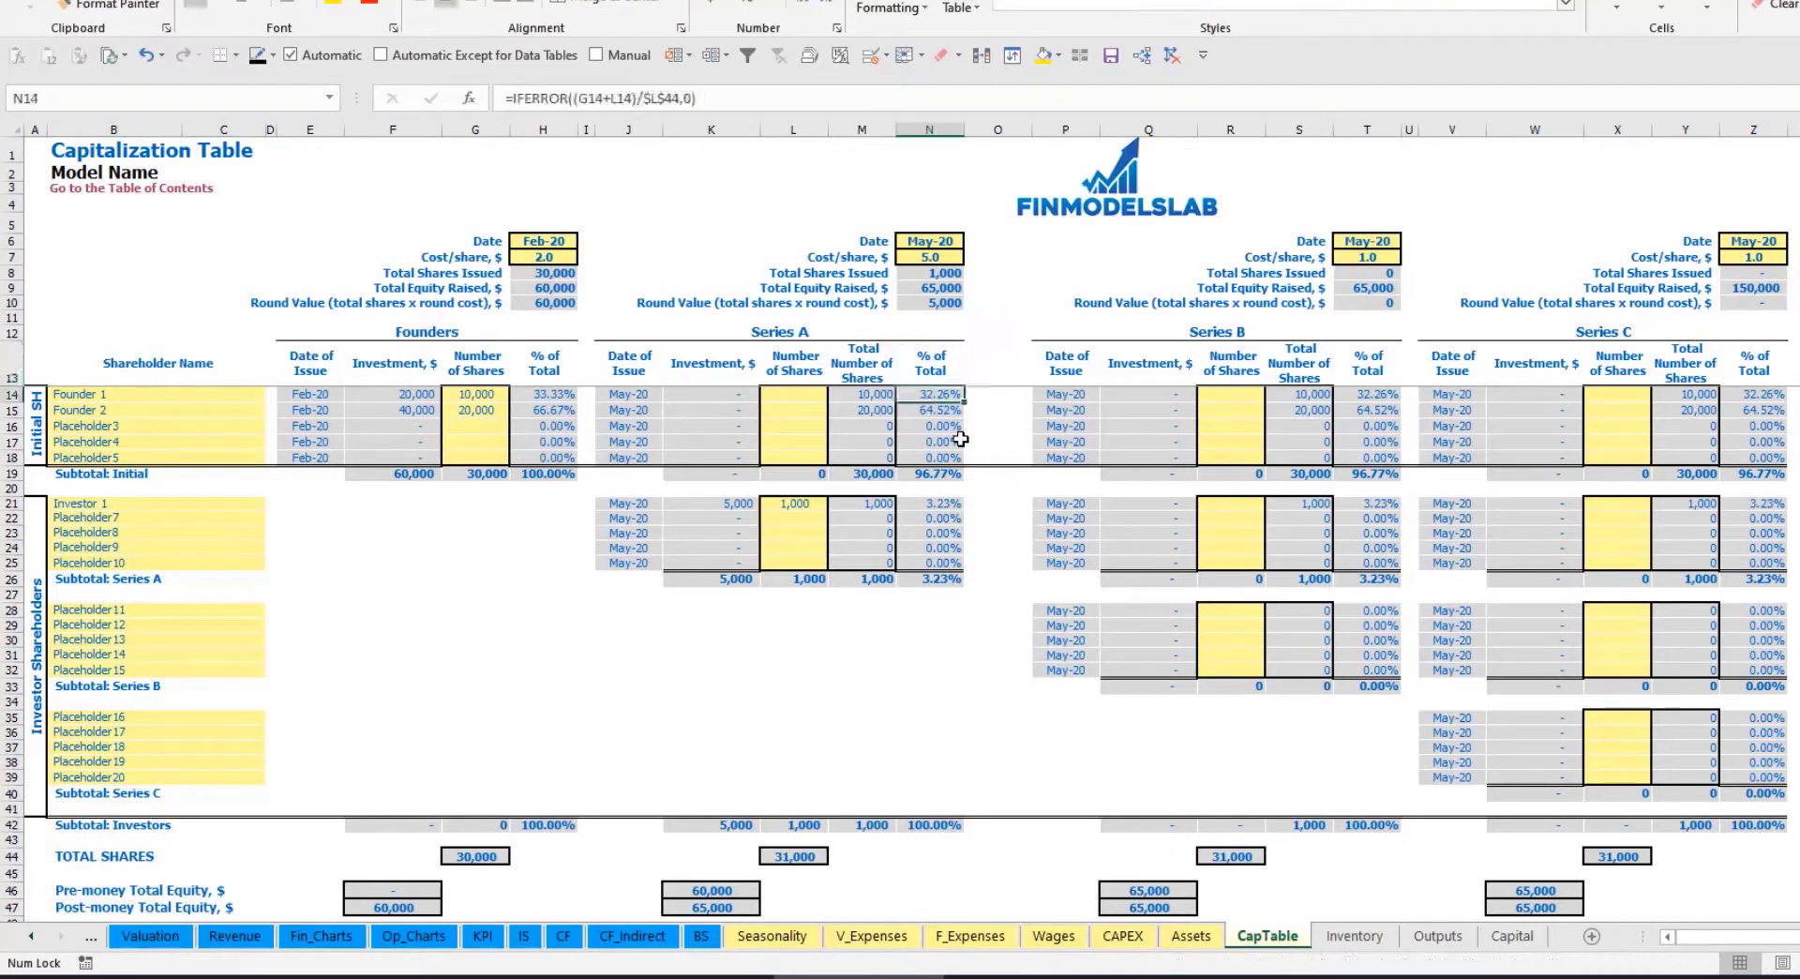
key(Down)
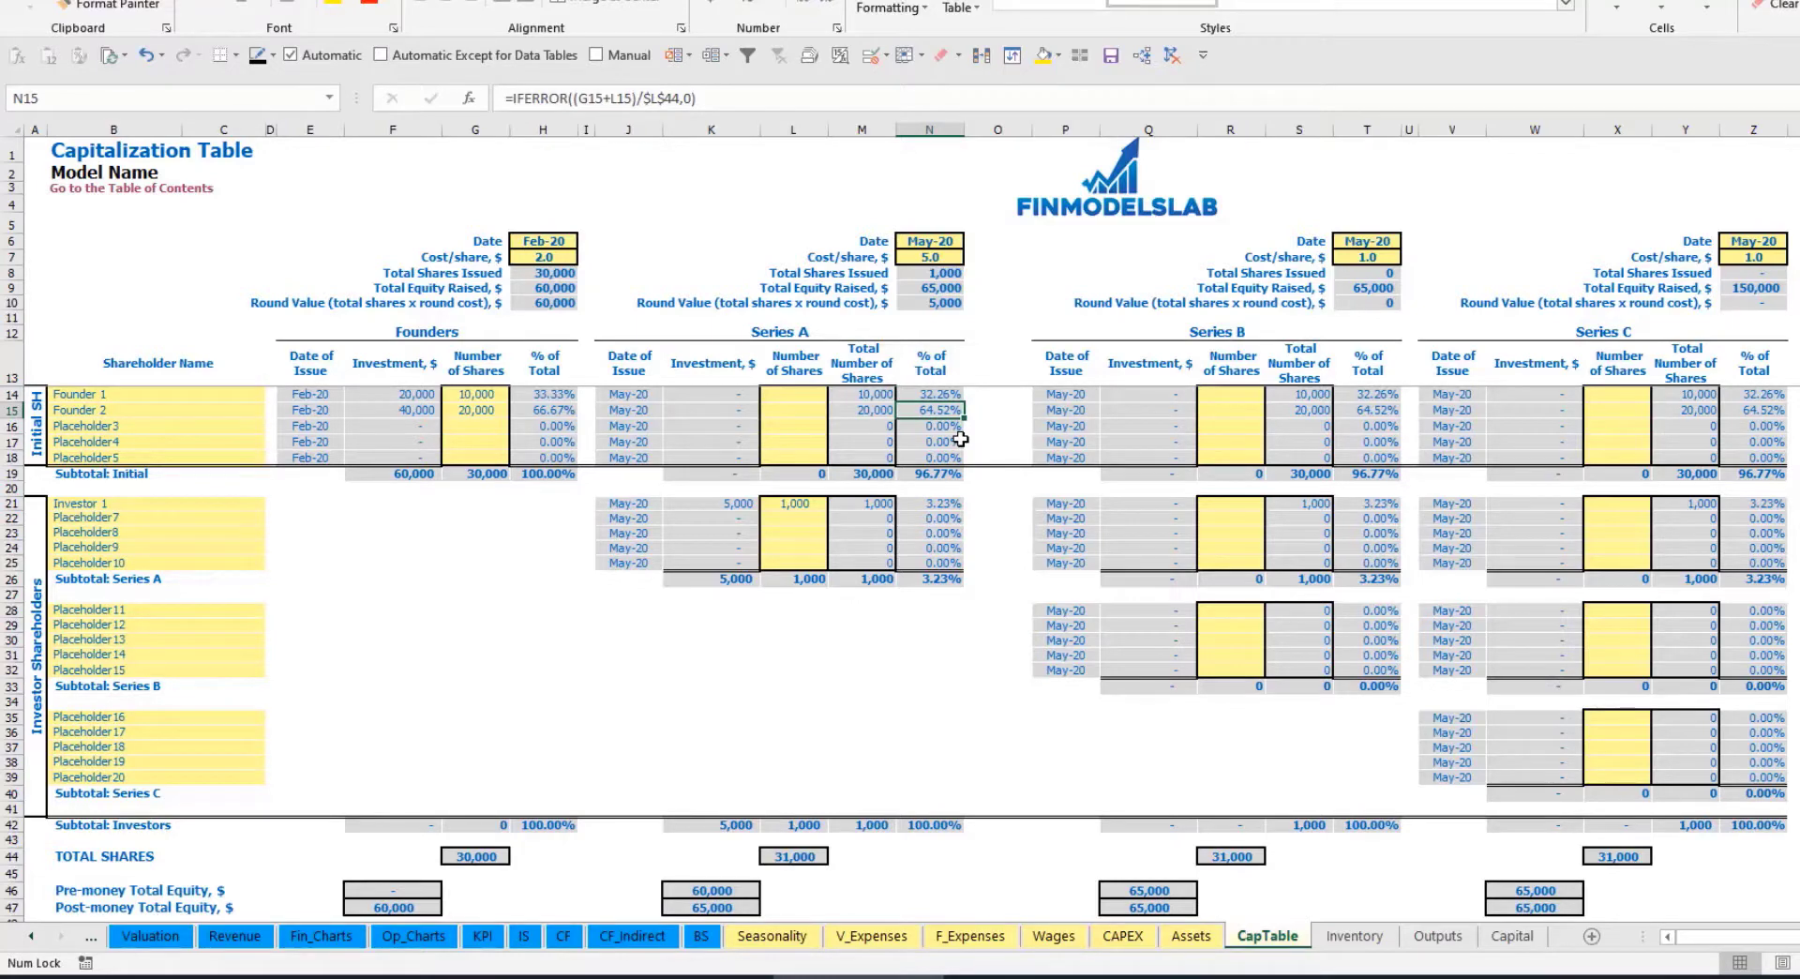
Review the Series B and C shareholder rows and the Series A share entries, and open the Cash Flow Statement.
click(176, 623)
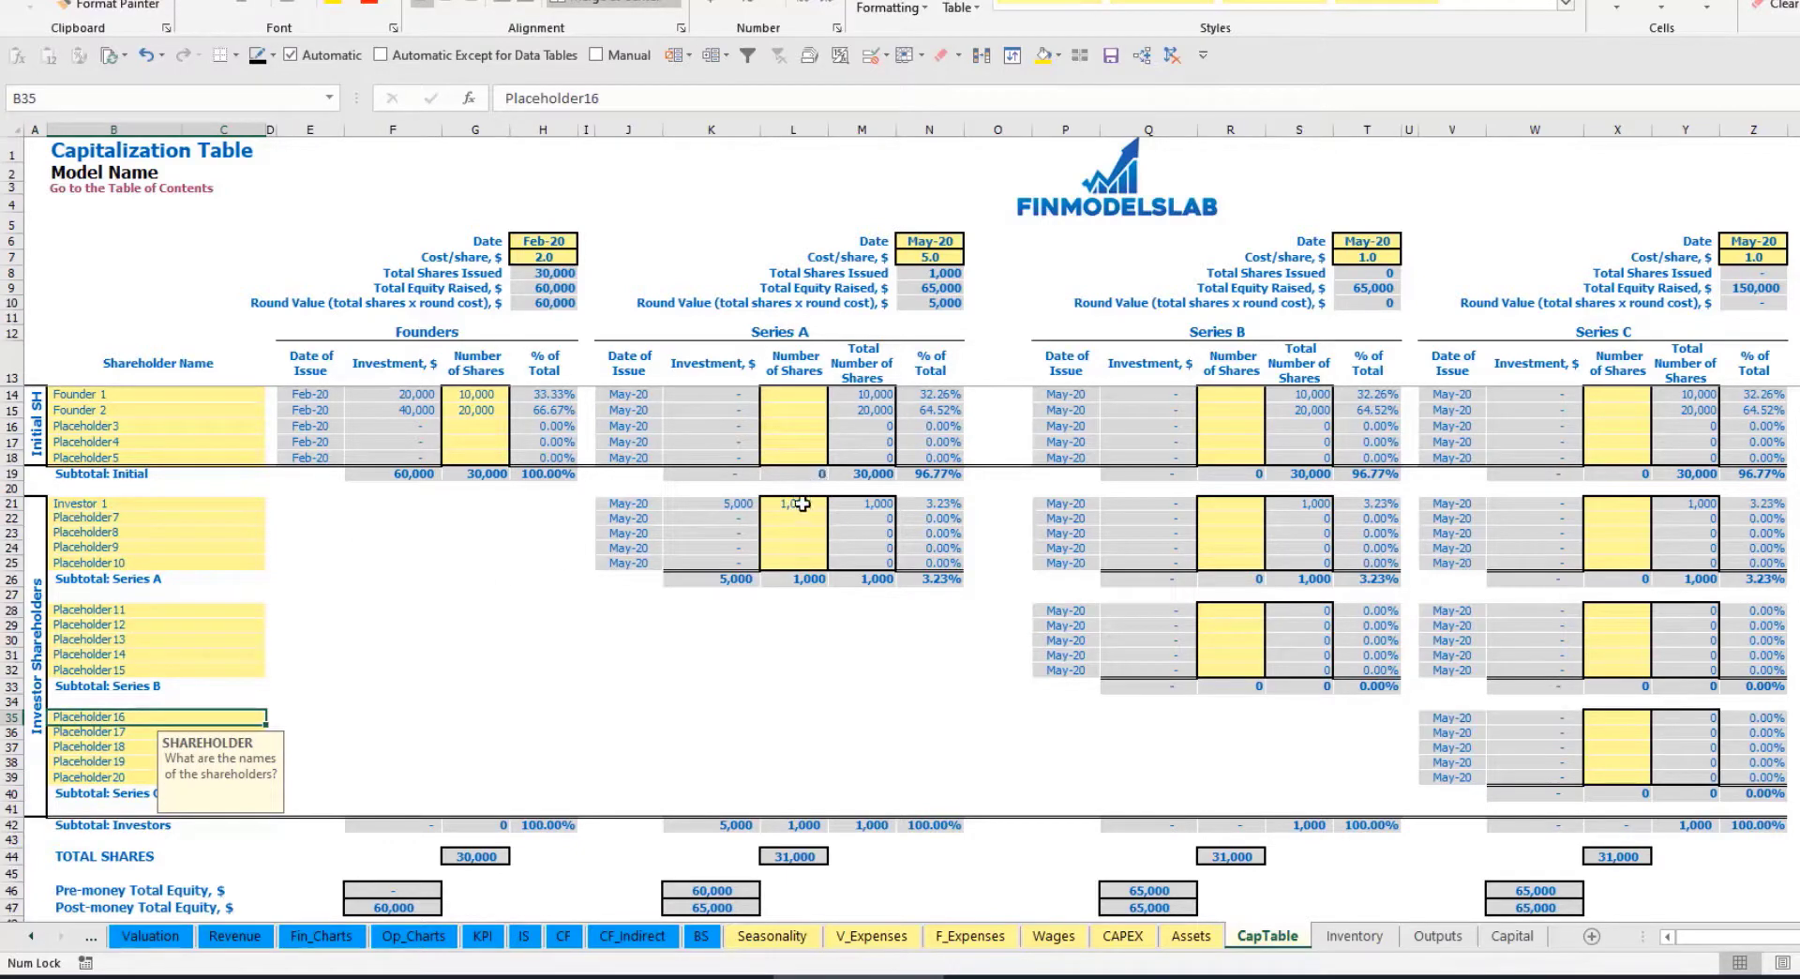
drag(801, 505, 793, 562)
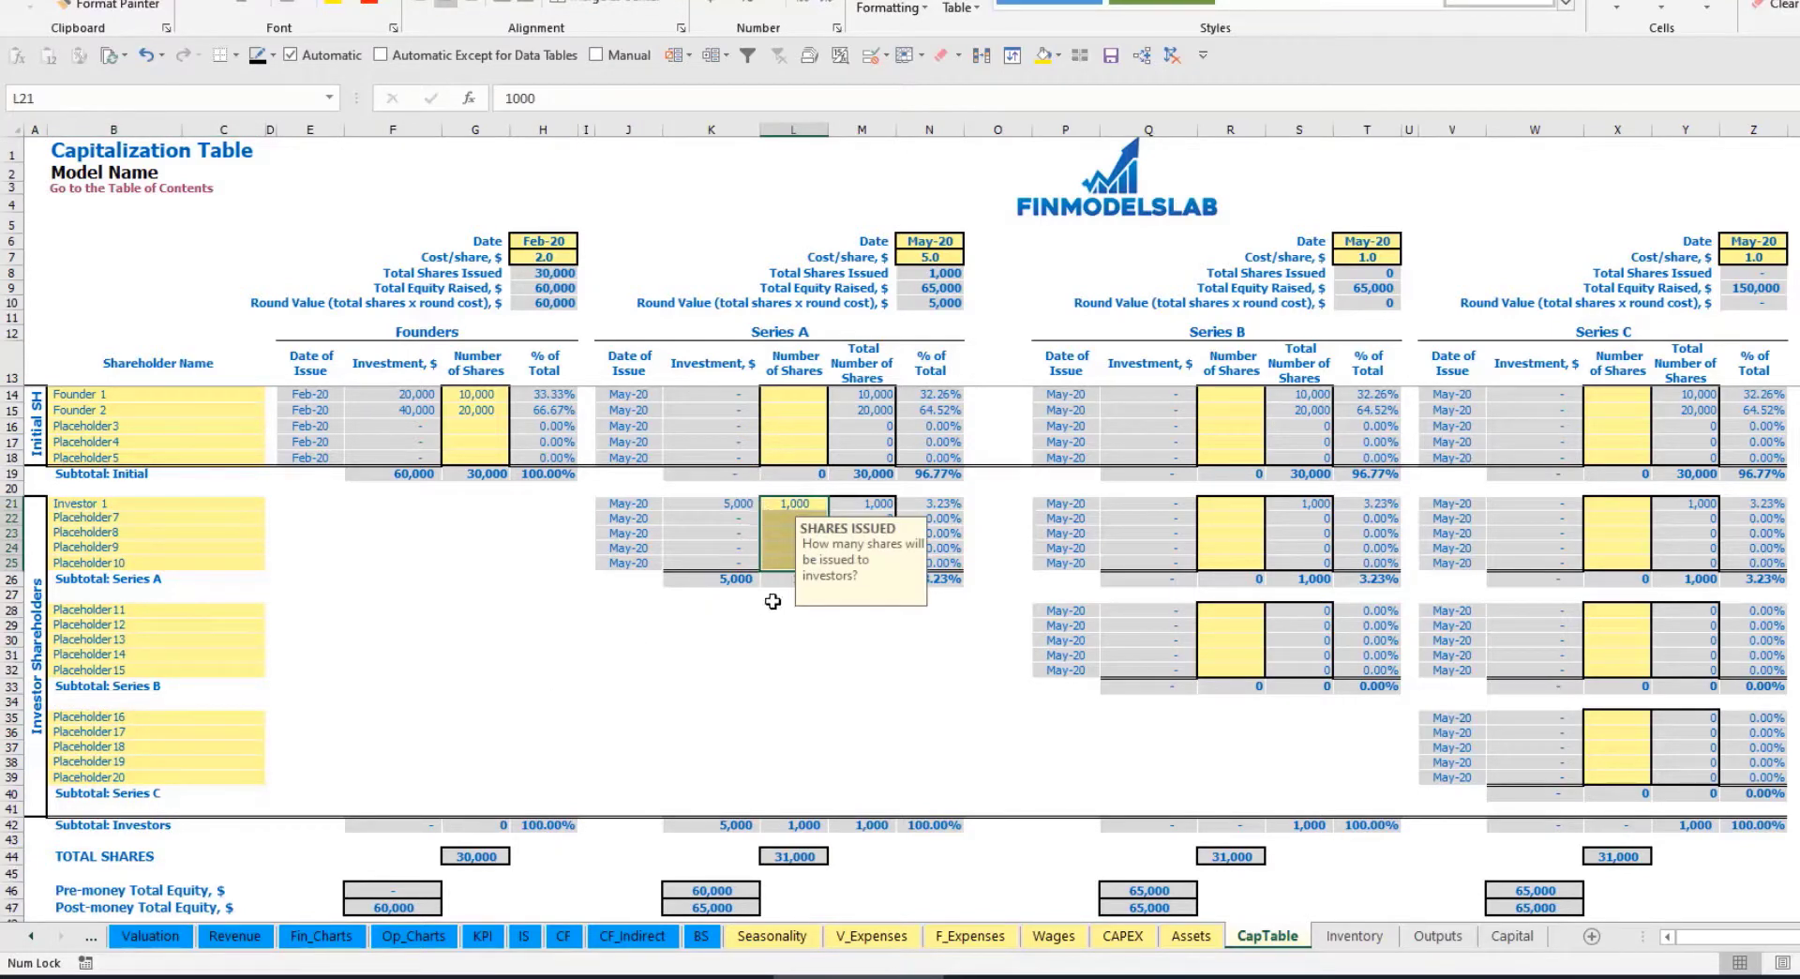
click(813, 638)
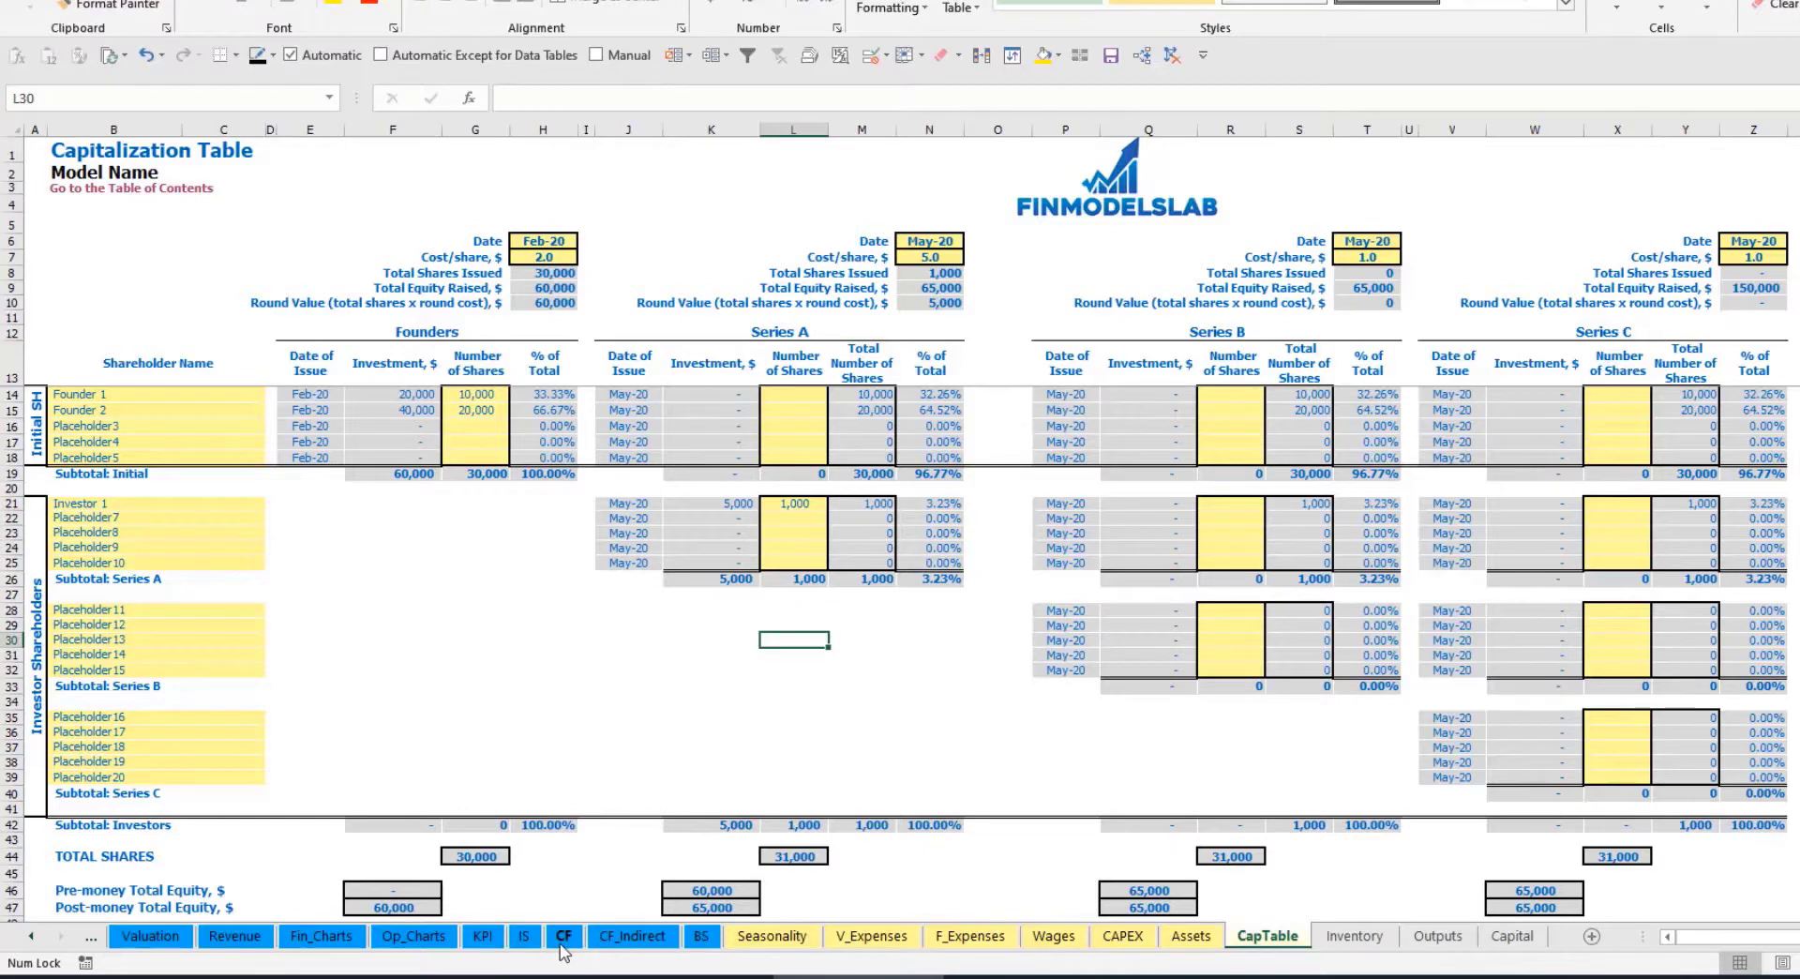
click(562, 935)
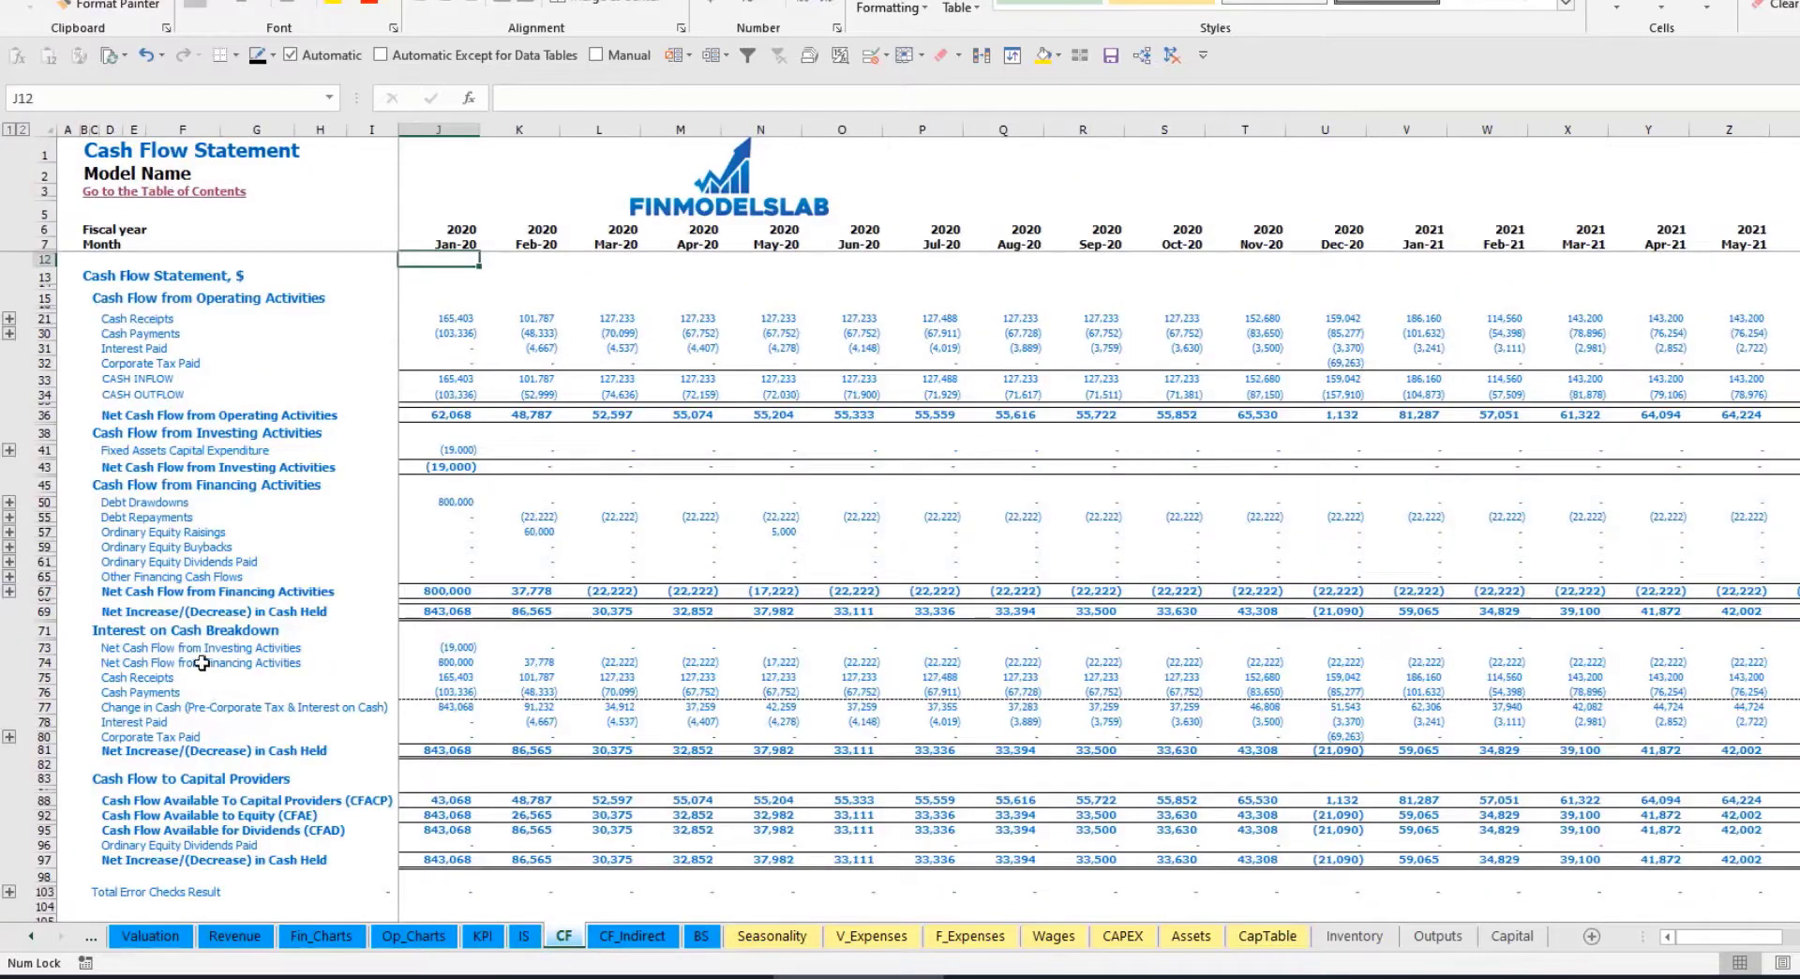
Review the ordinary equity raisings for Feb-20 and May-20 in the Cash Flow Statement and the ordinary equity row in the Balance Sheet.
click(42, 532)
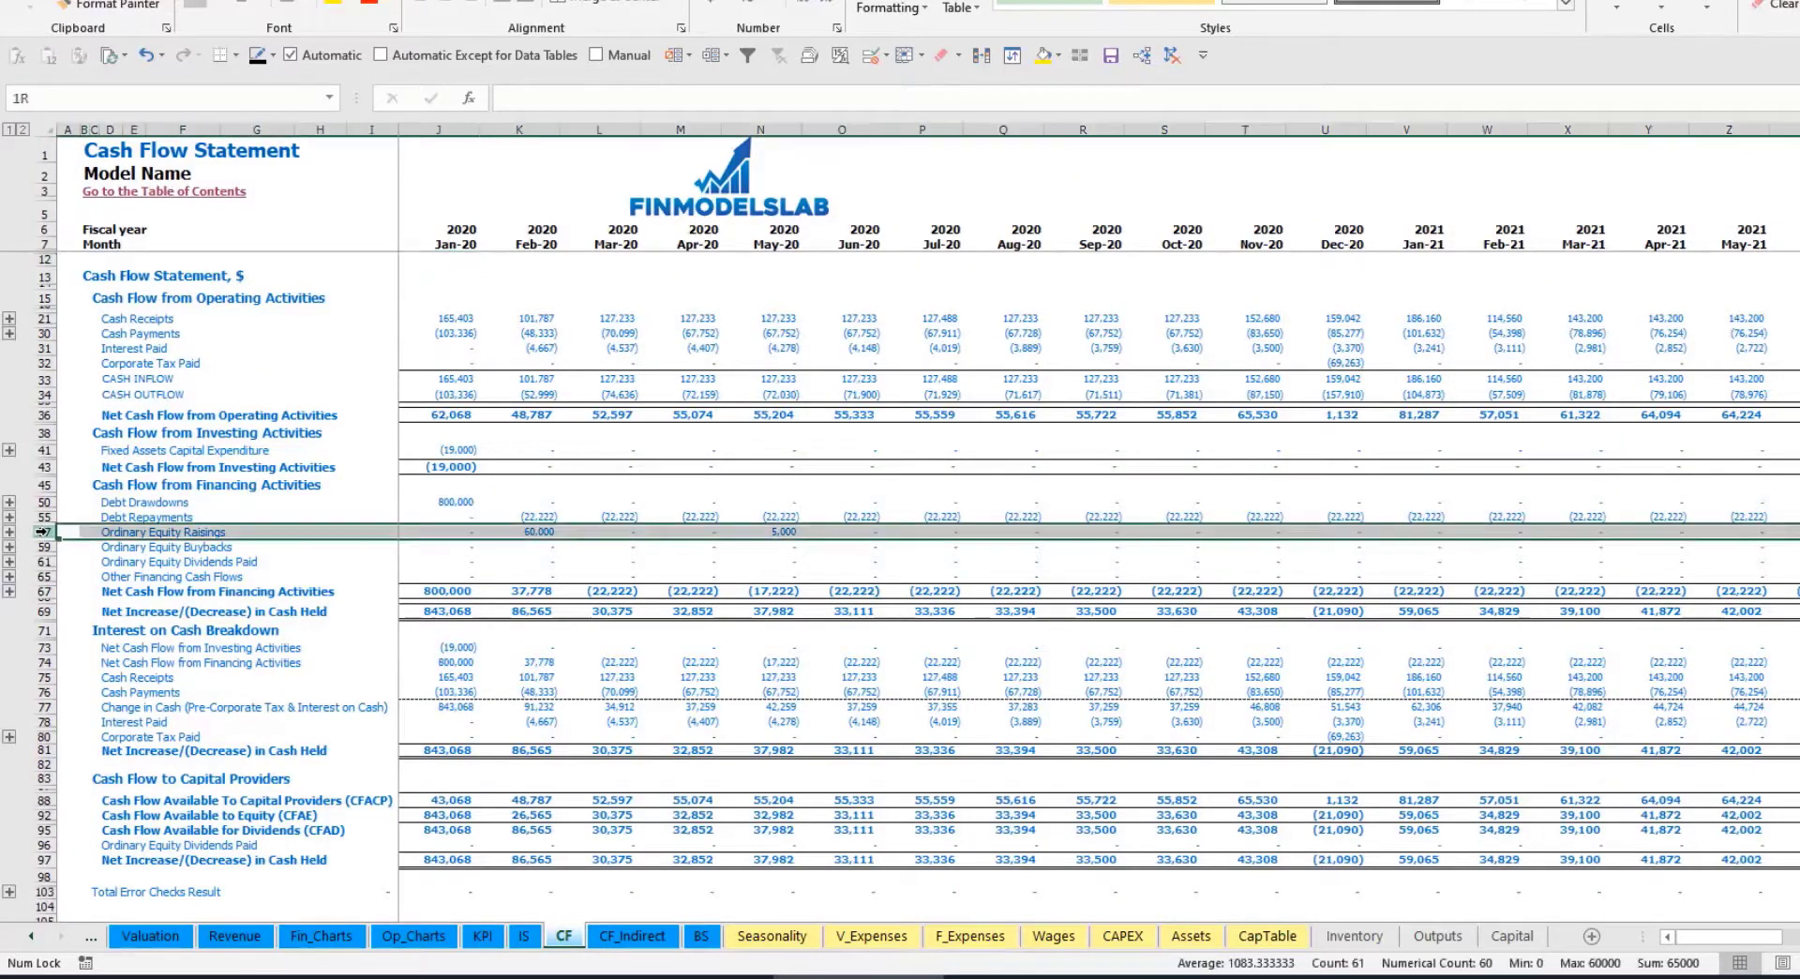
click(543, 533)
click(781, 532)
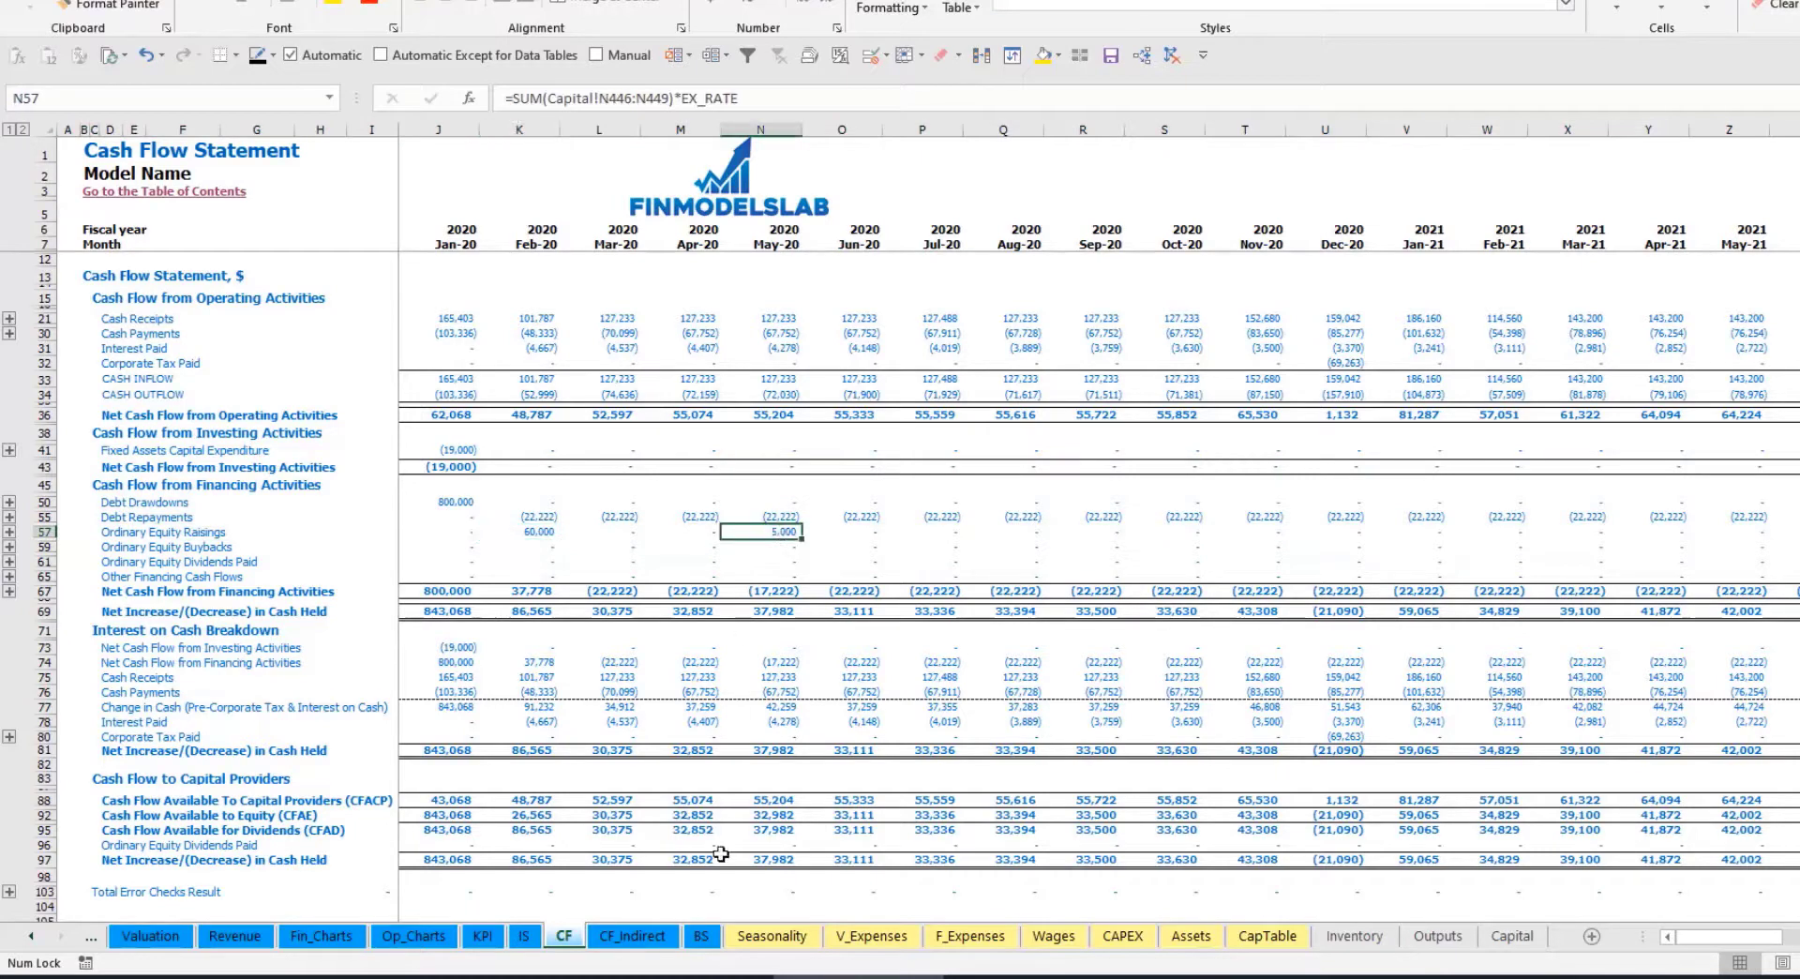
click(703, 935)
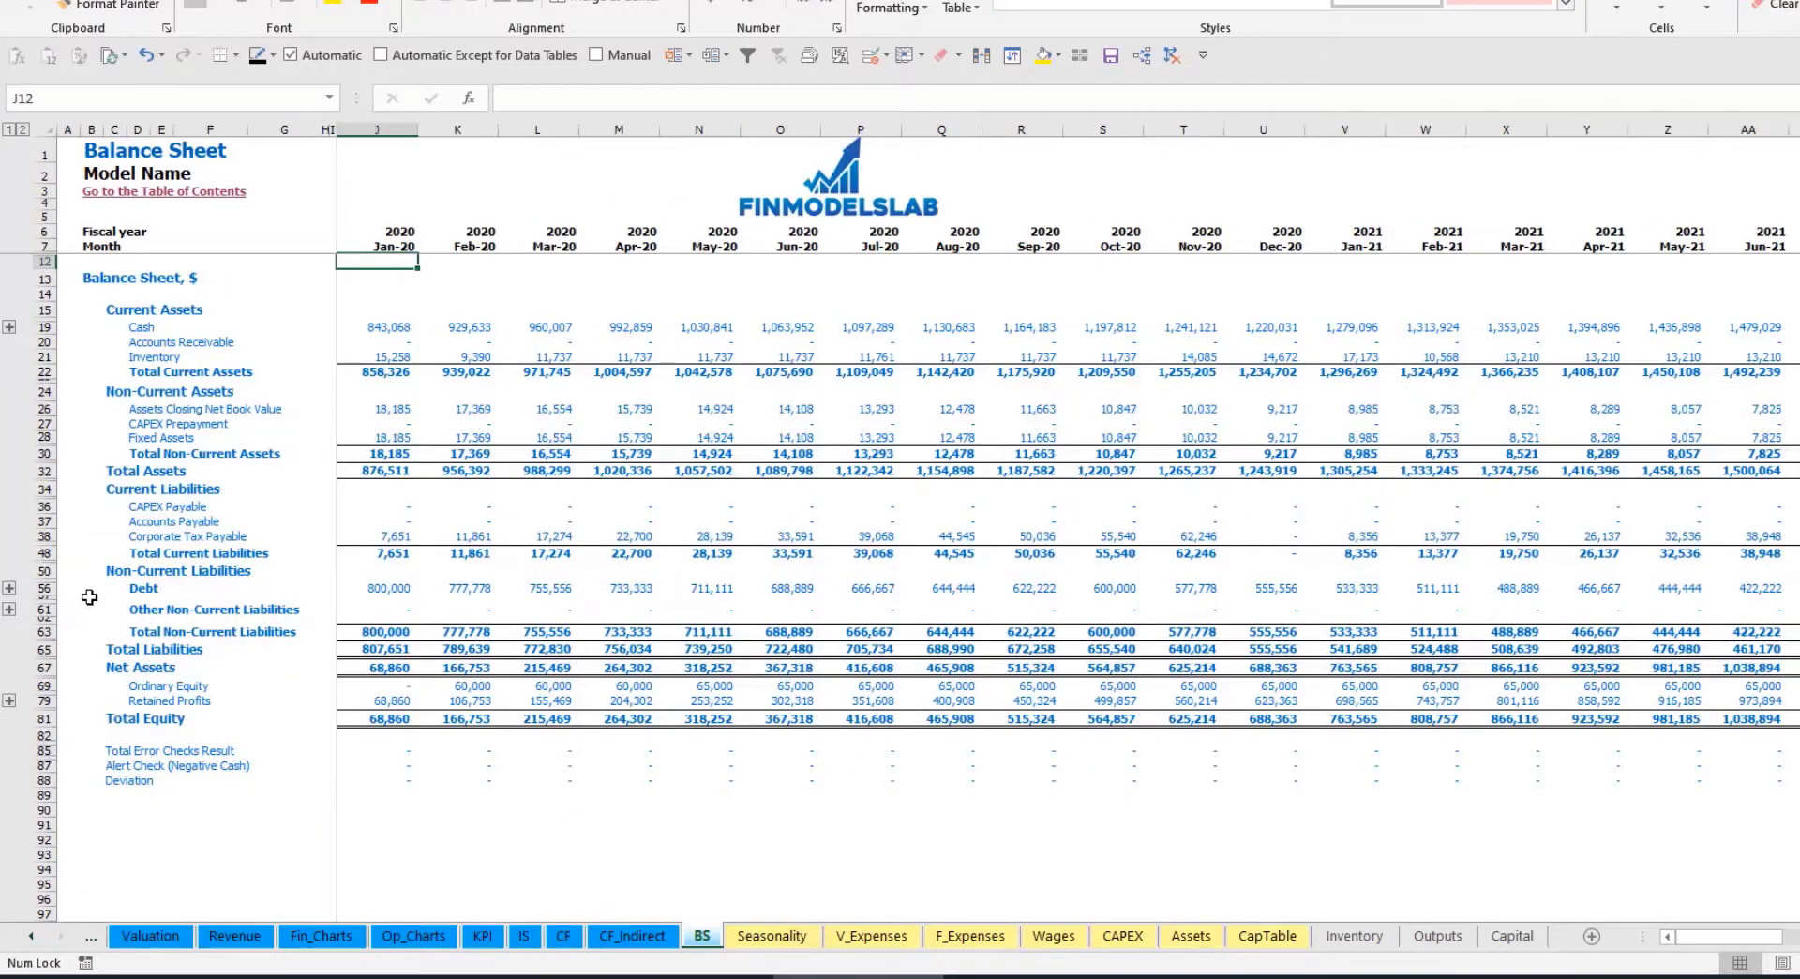
click(44, 685)
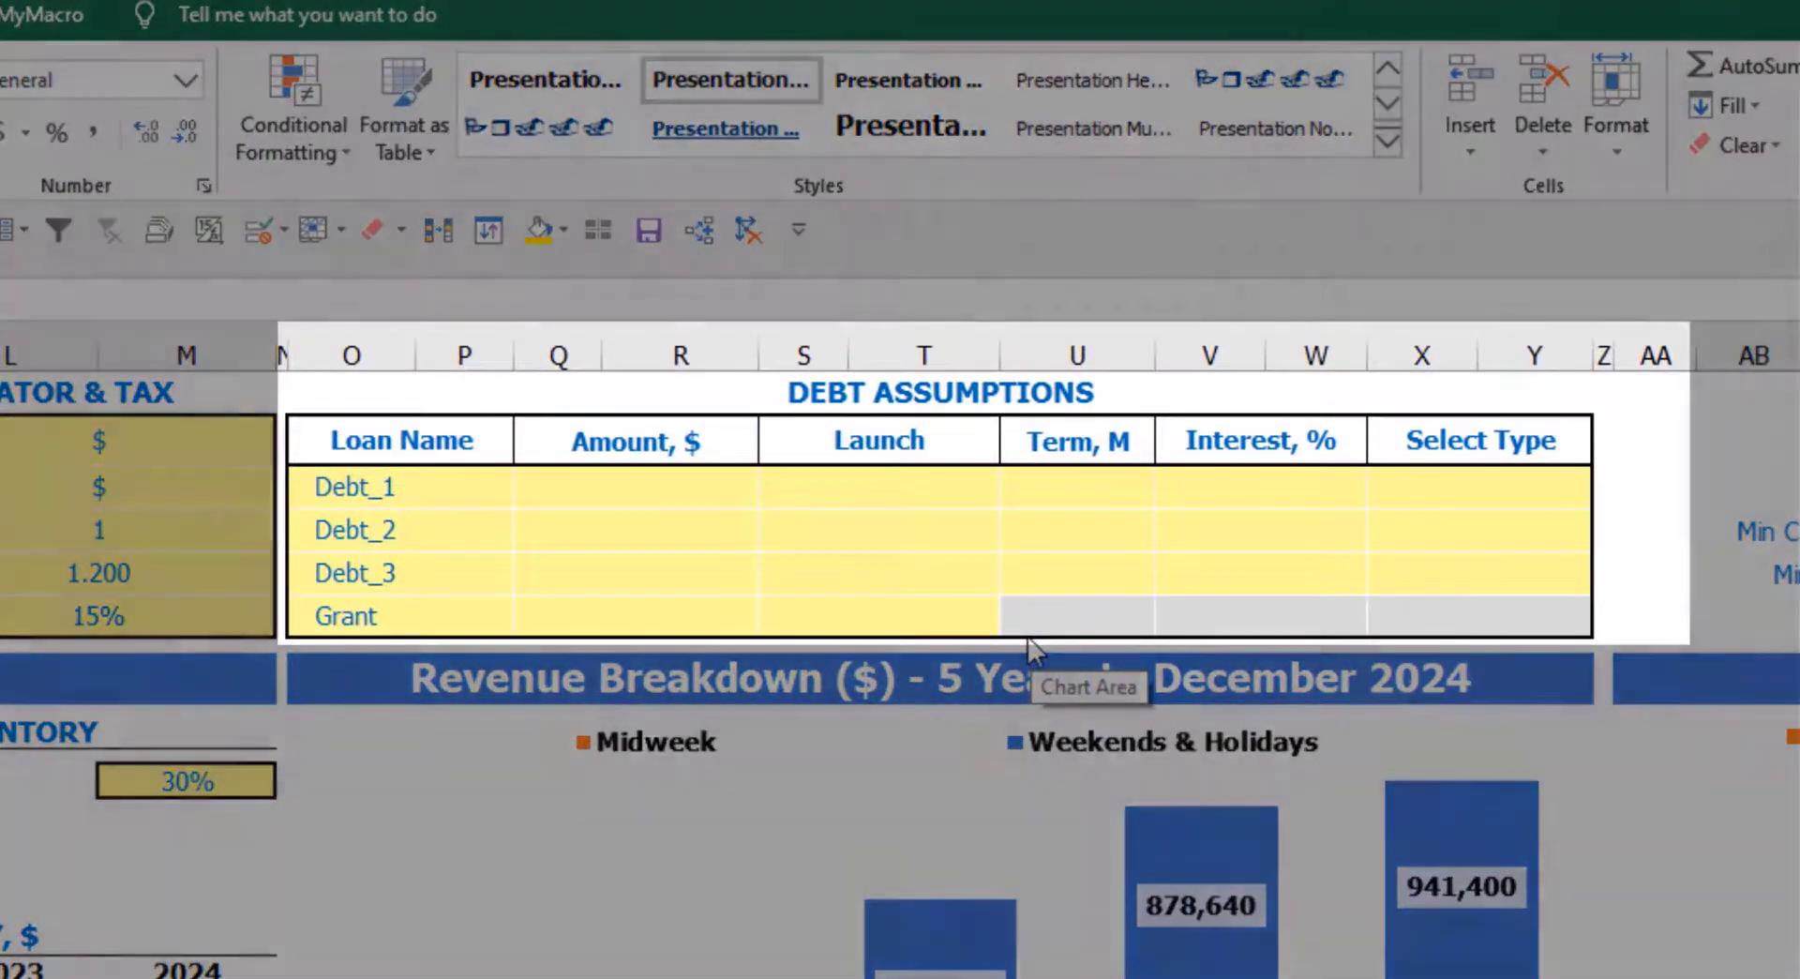
In the debt assumptions, try Annuity as Debt_1's repayment type and switch it to Usual.
key(Left)
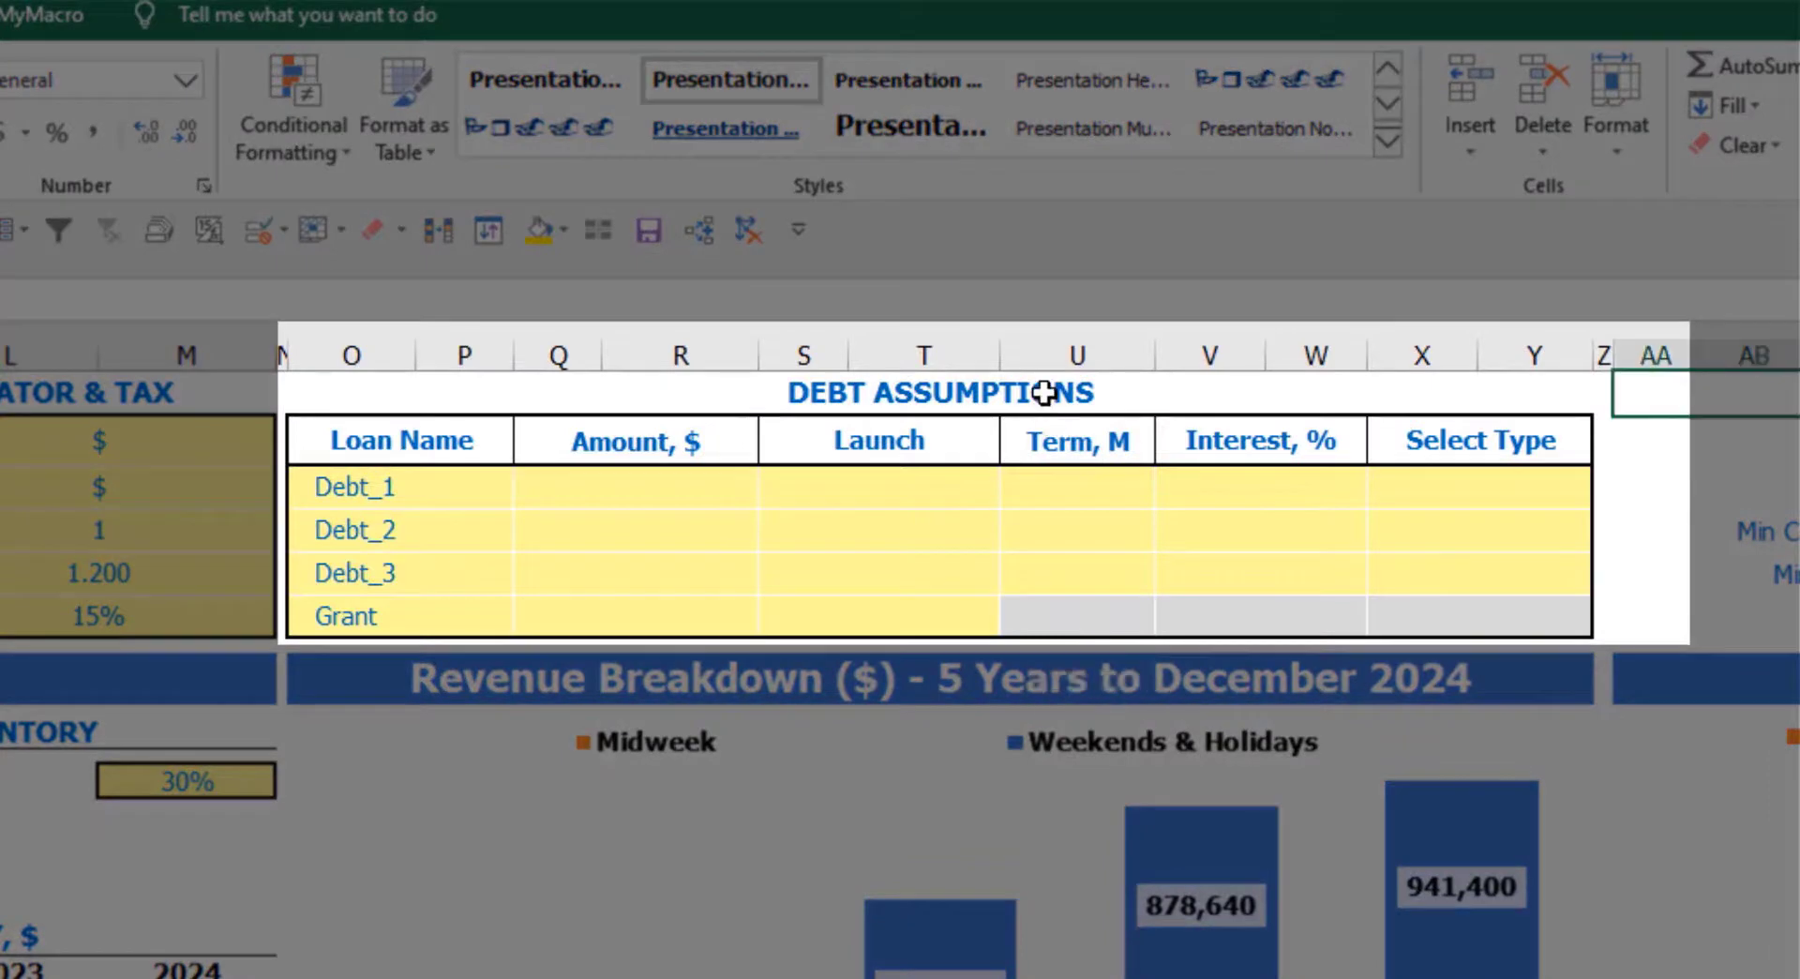
click(1040, 396)
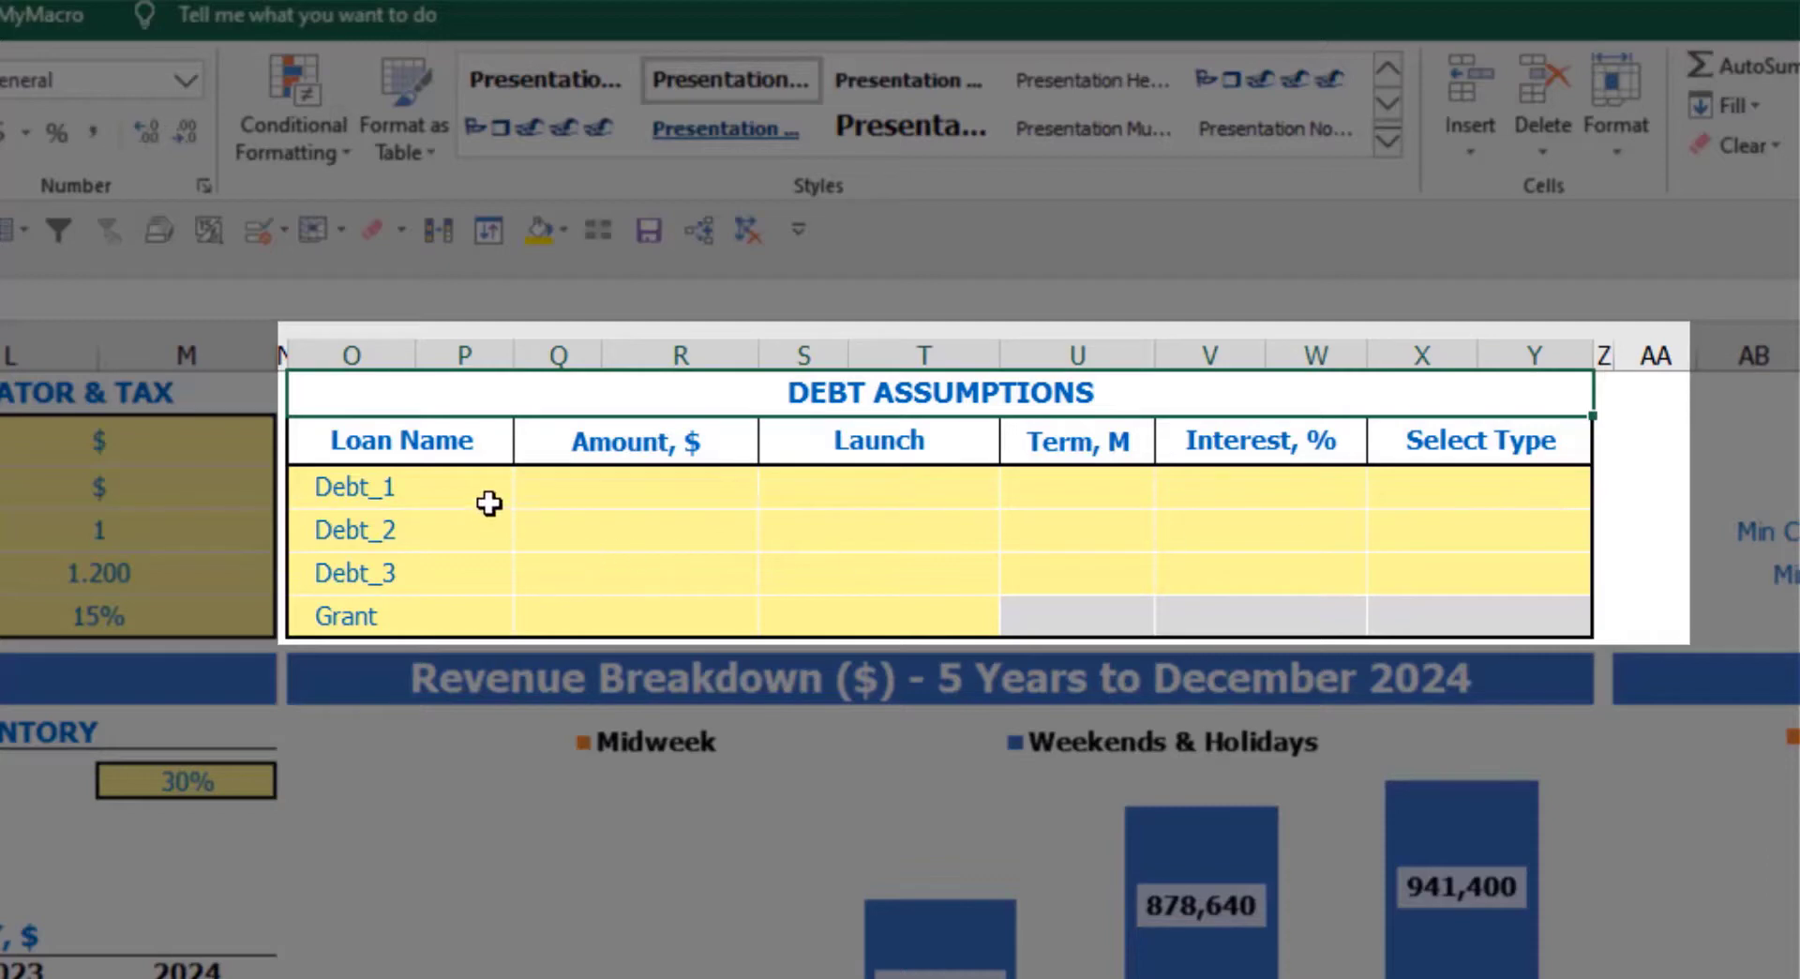
click(1578, 480)
click(1609, 492)
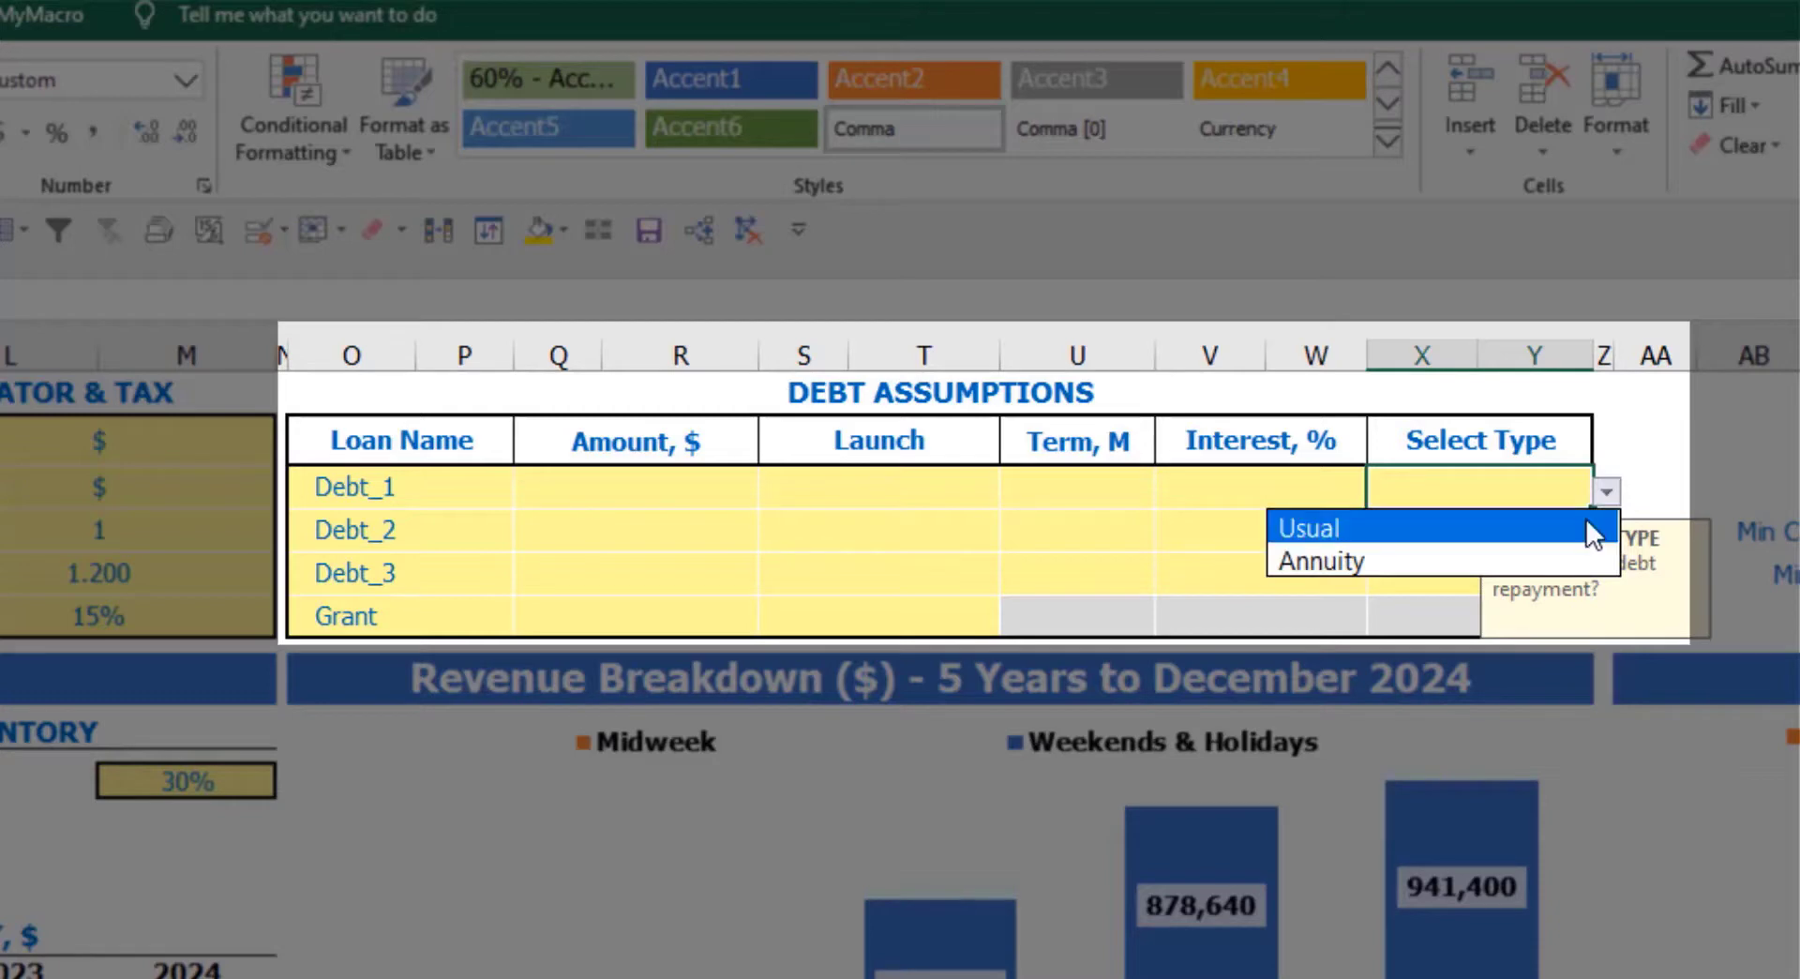
click(1562, 560)
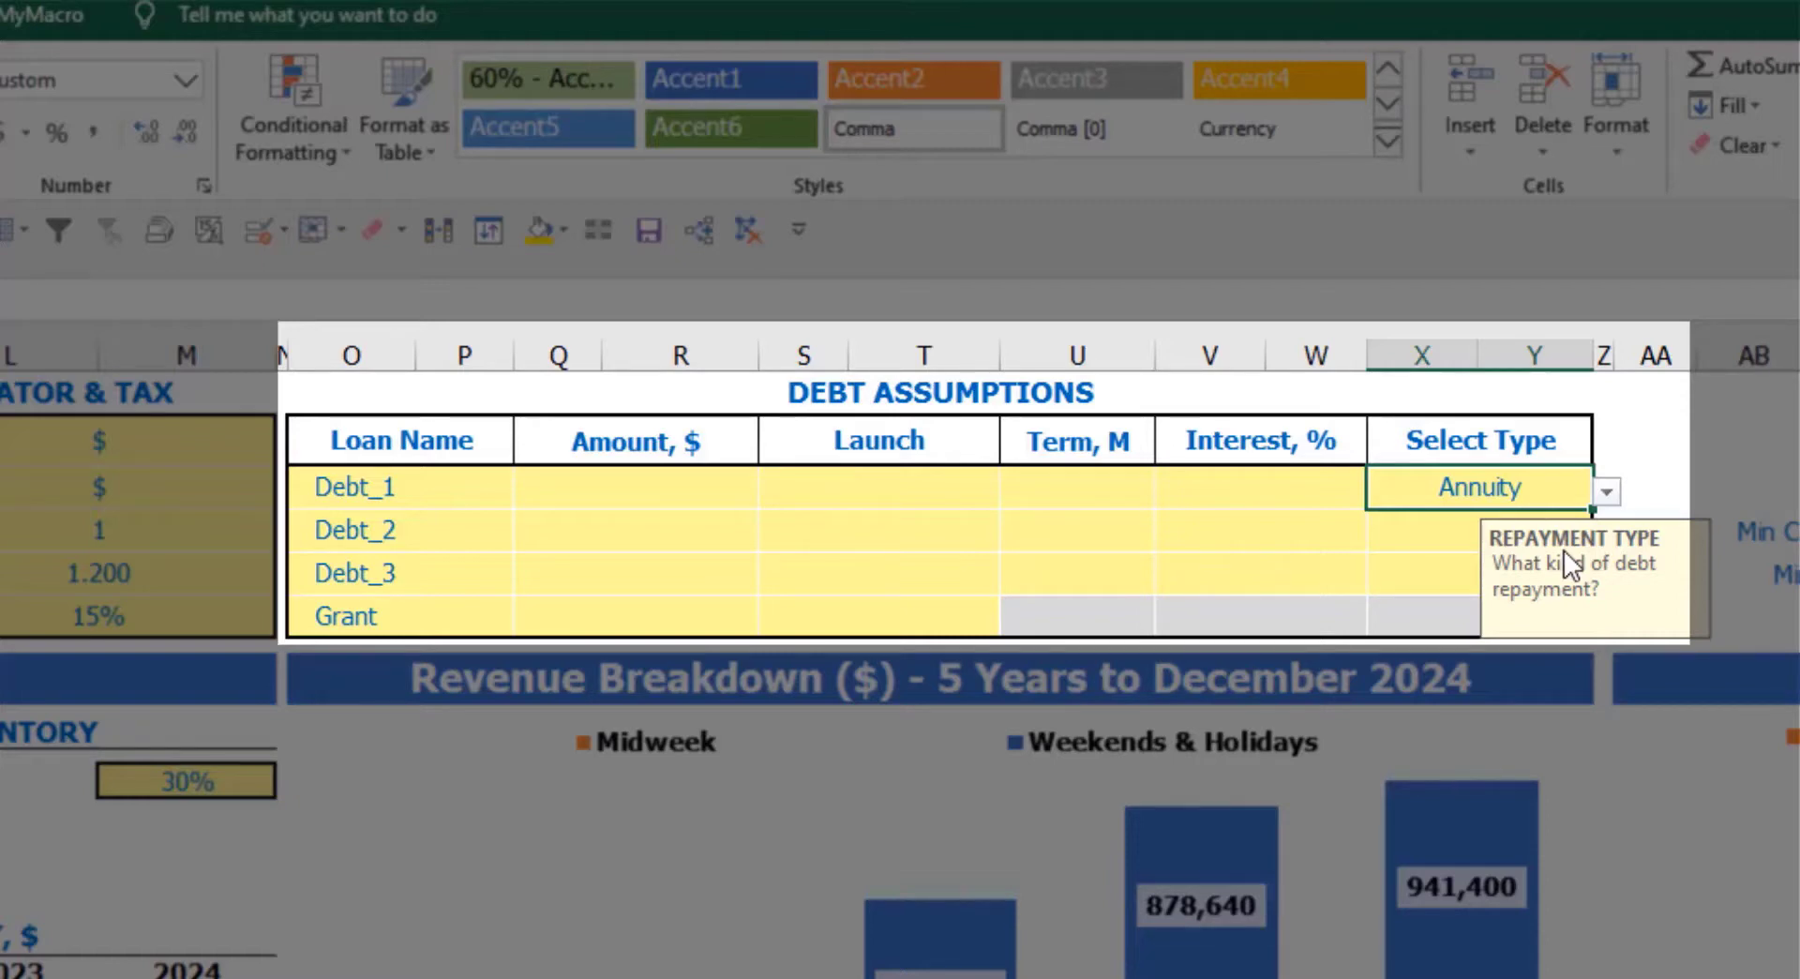
click(1608, 492)
click(1541, 529)
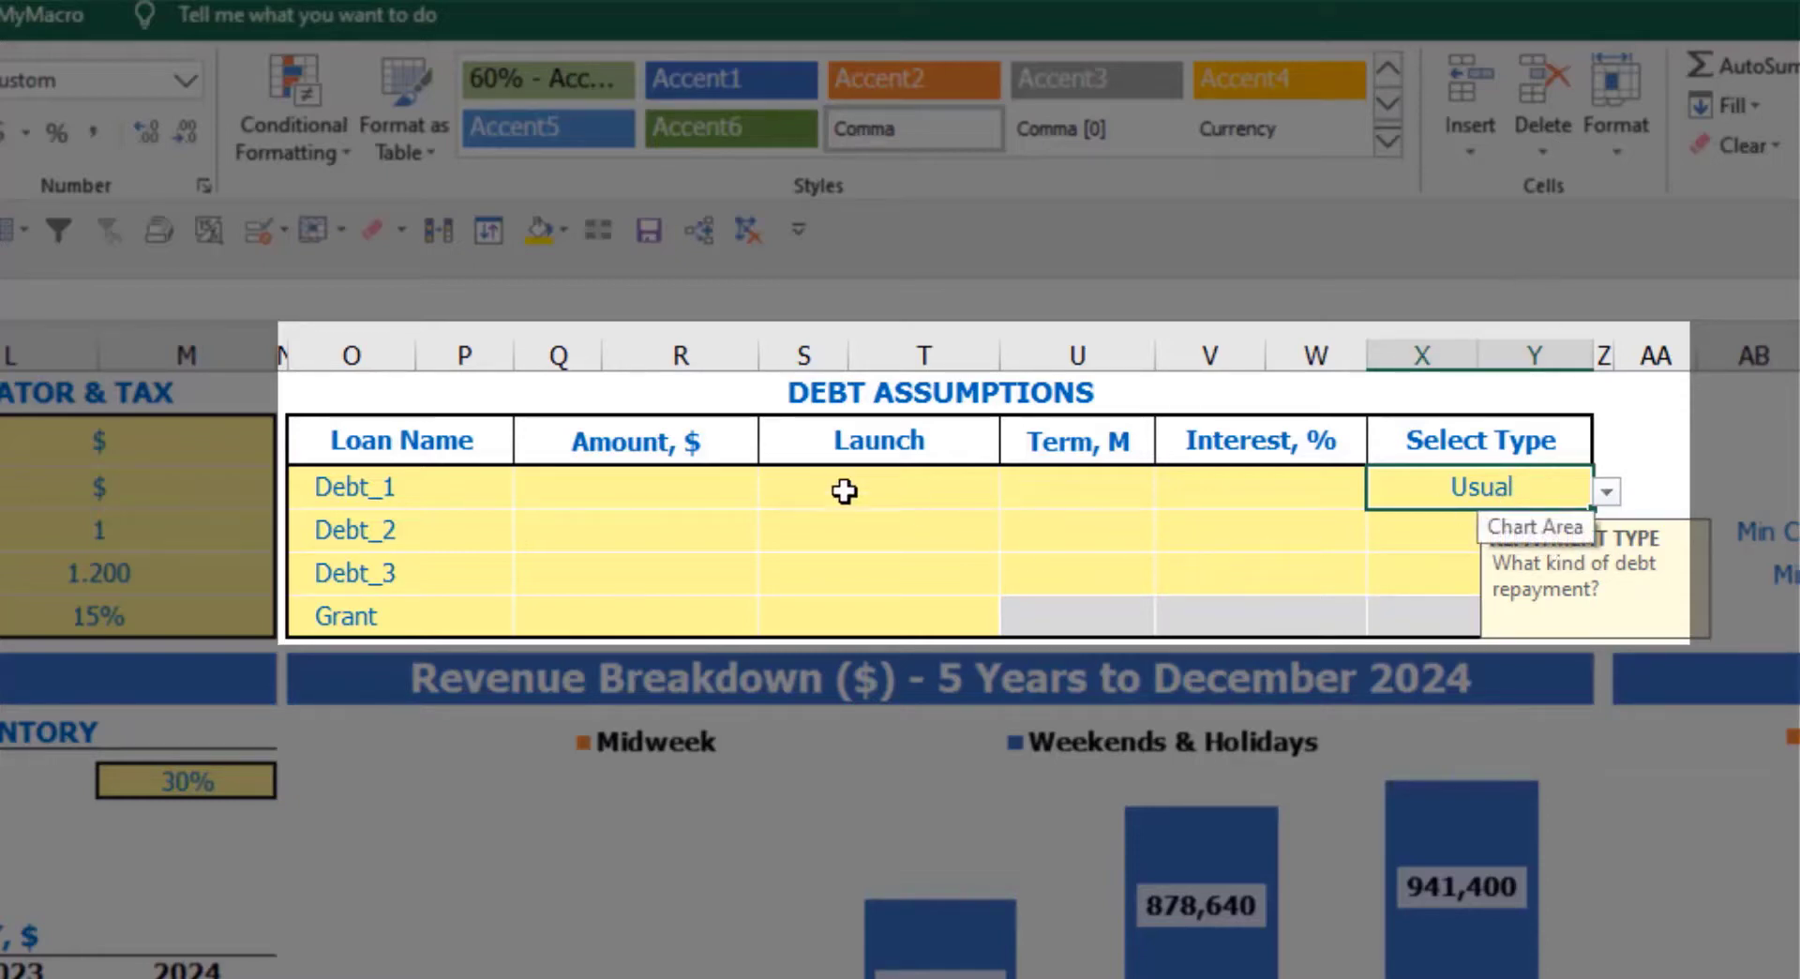
Enter a Debt_1 loan amount of 1,000,000 and set its launch date to Feb-20.
click(709, 489)
text(1,000,)
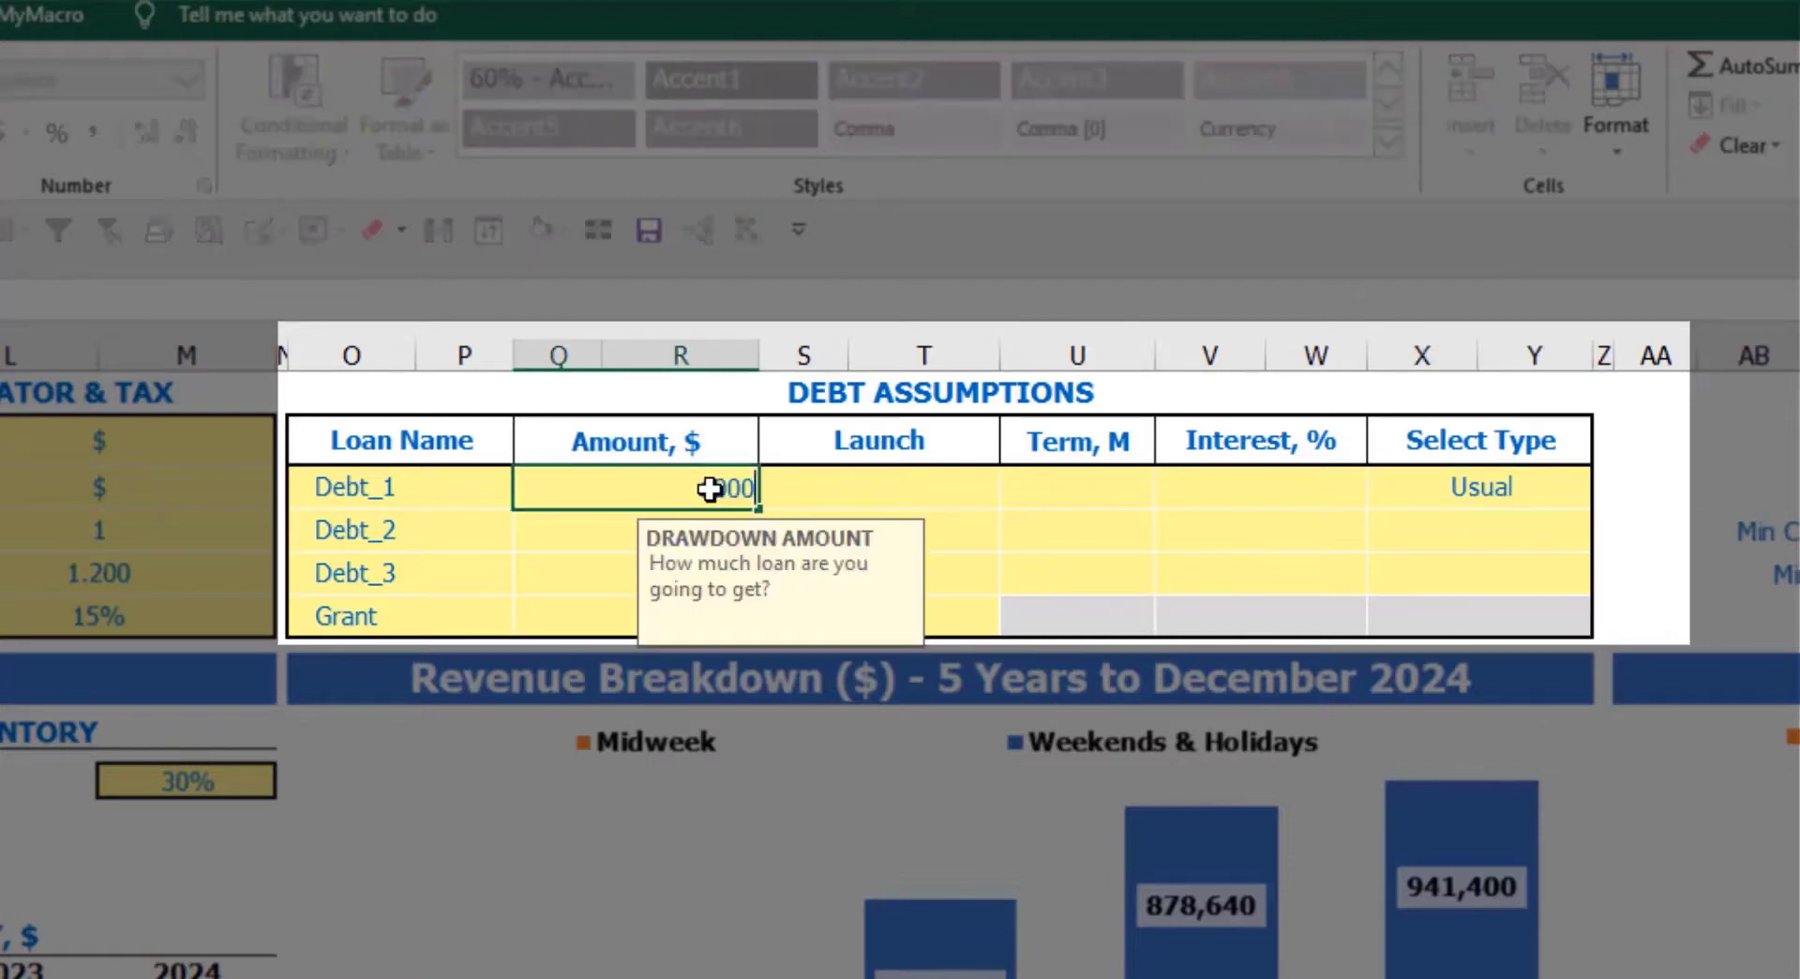
text(0000)
key(Return)
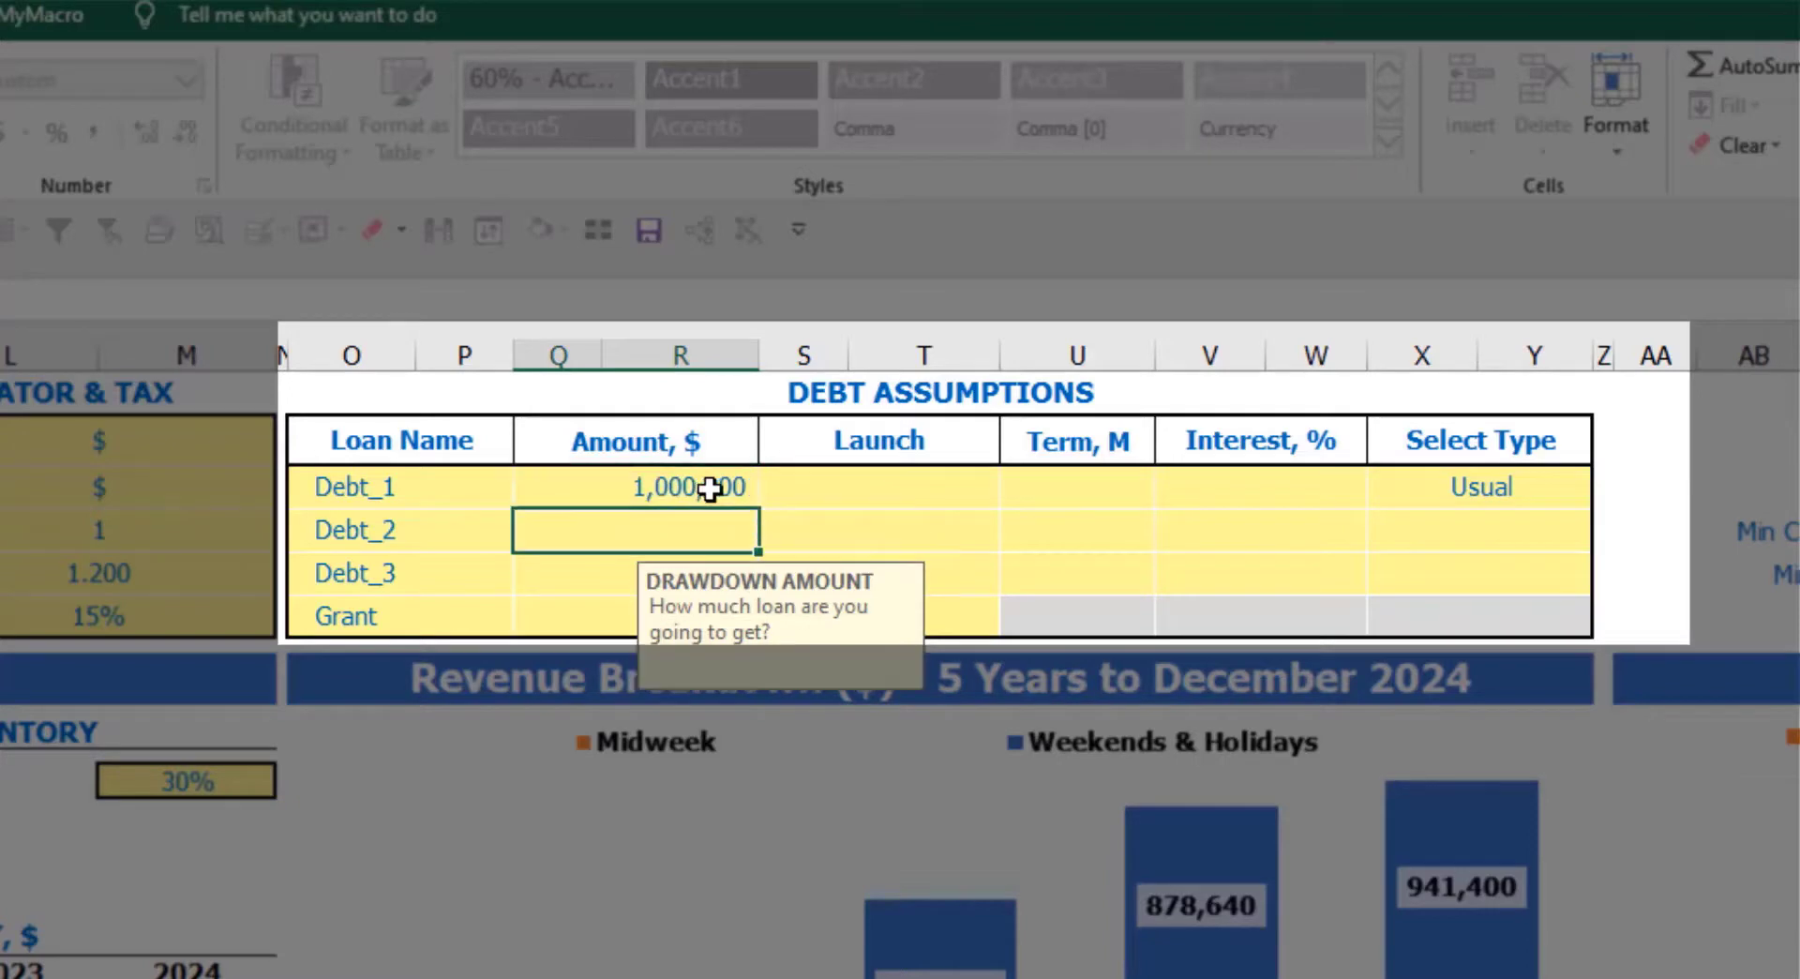
click(993, 492)
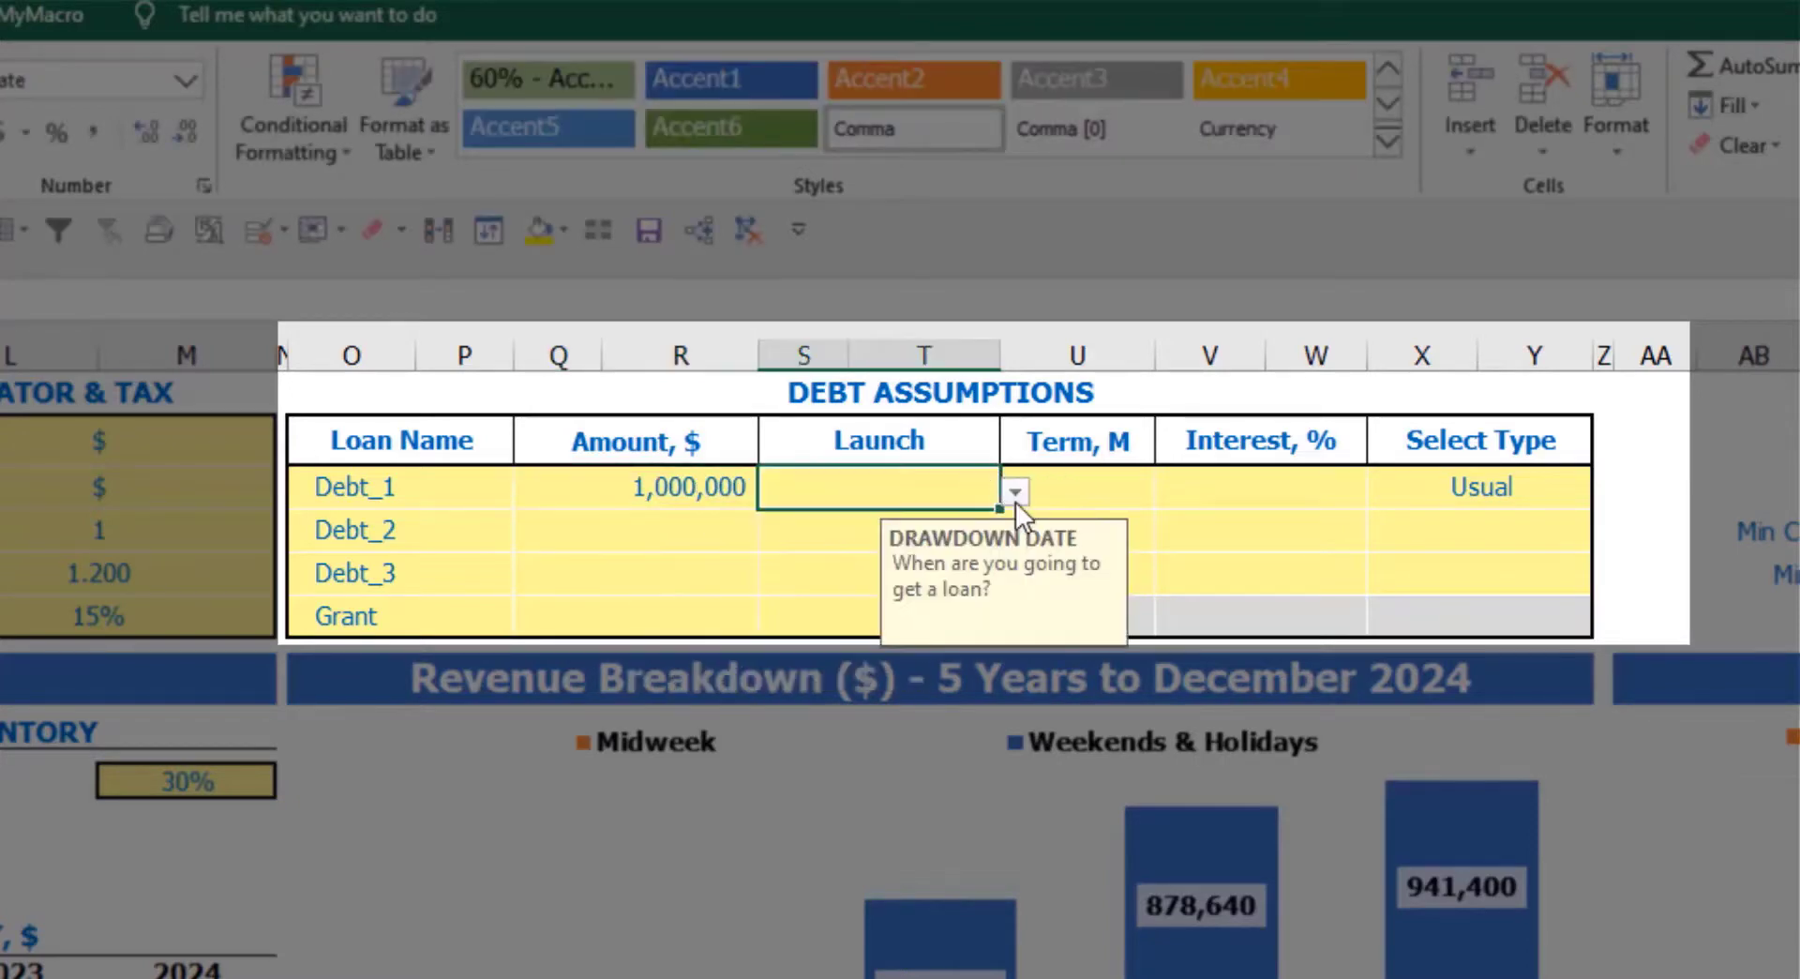
click(1015, 495)
click(933, 558)
Set Debt_1's repayment term to 60 months and its annual interest rate to 5%.
click(1080, 474)
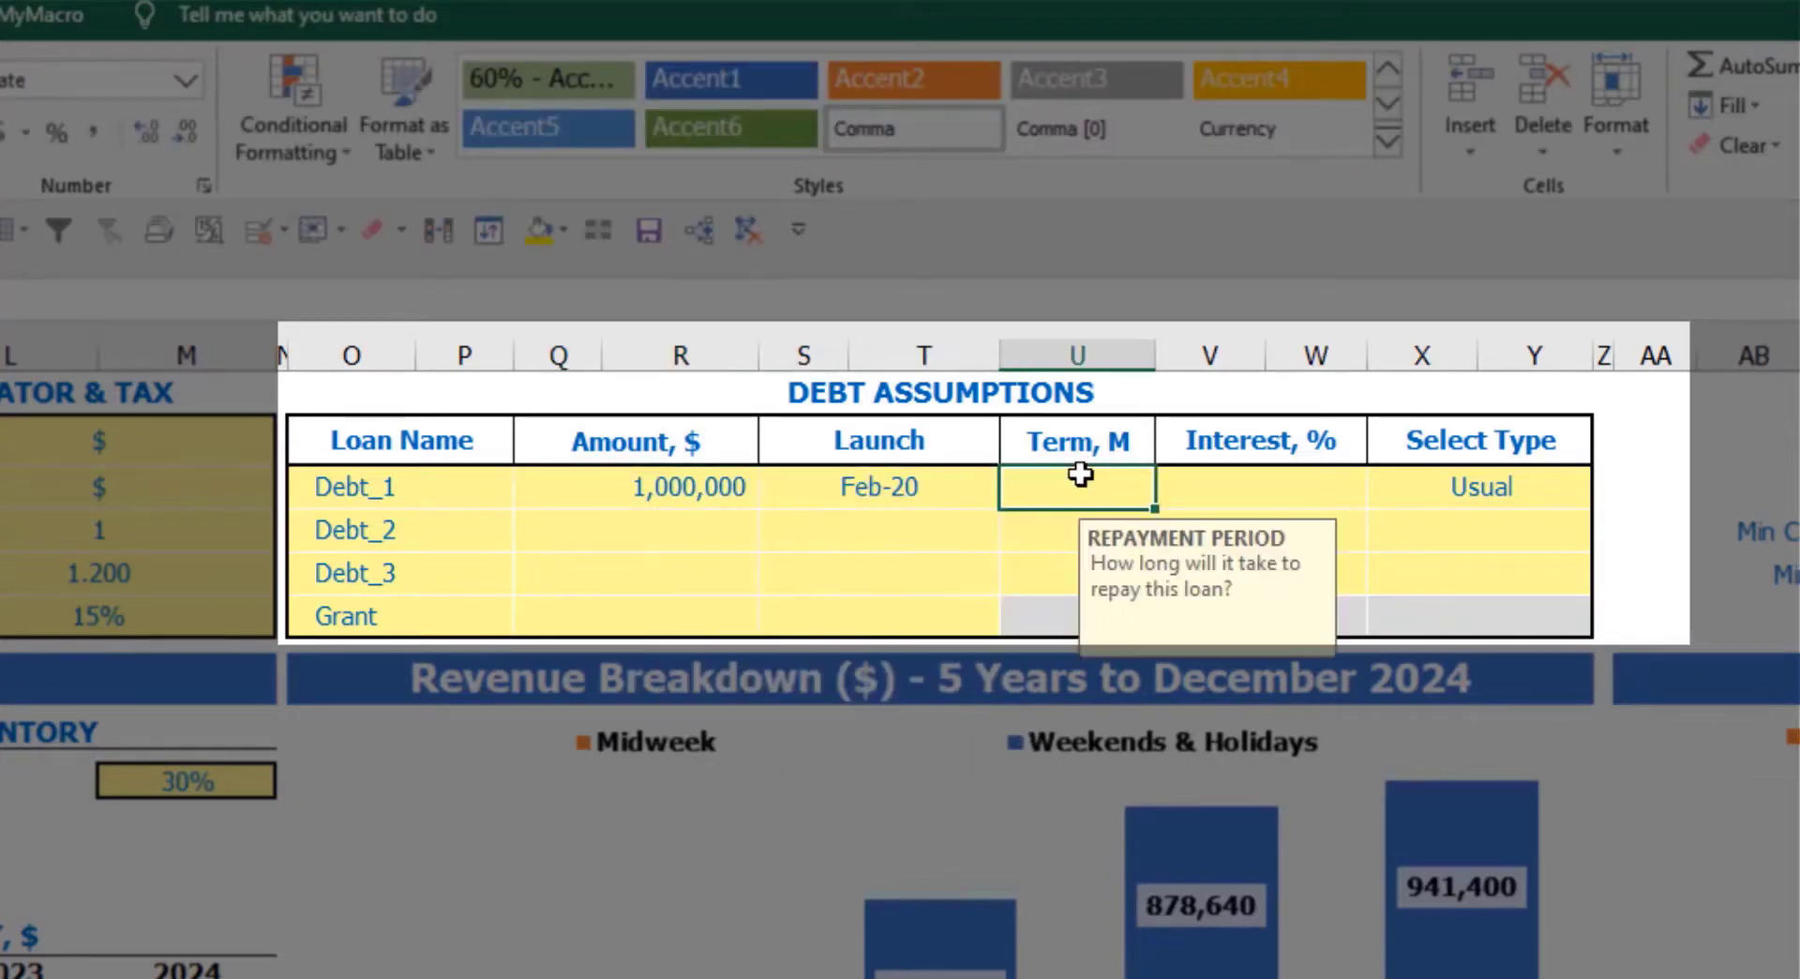
text(60)
key(Return)
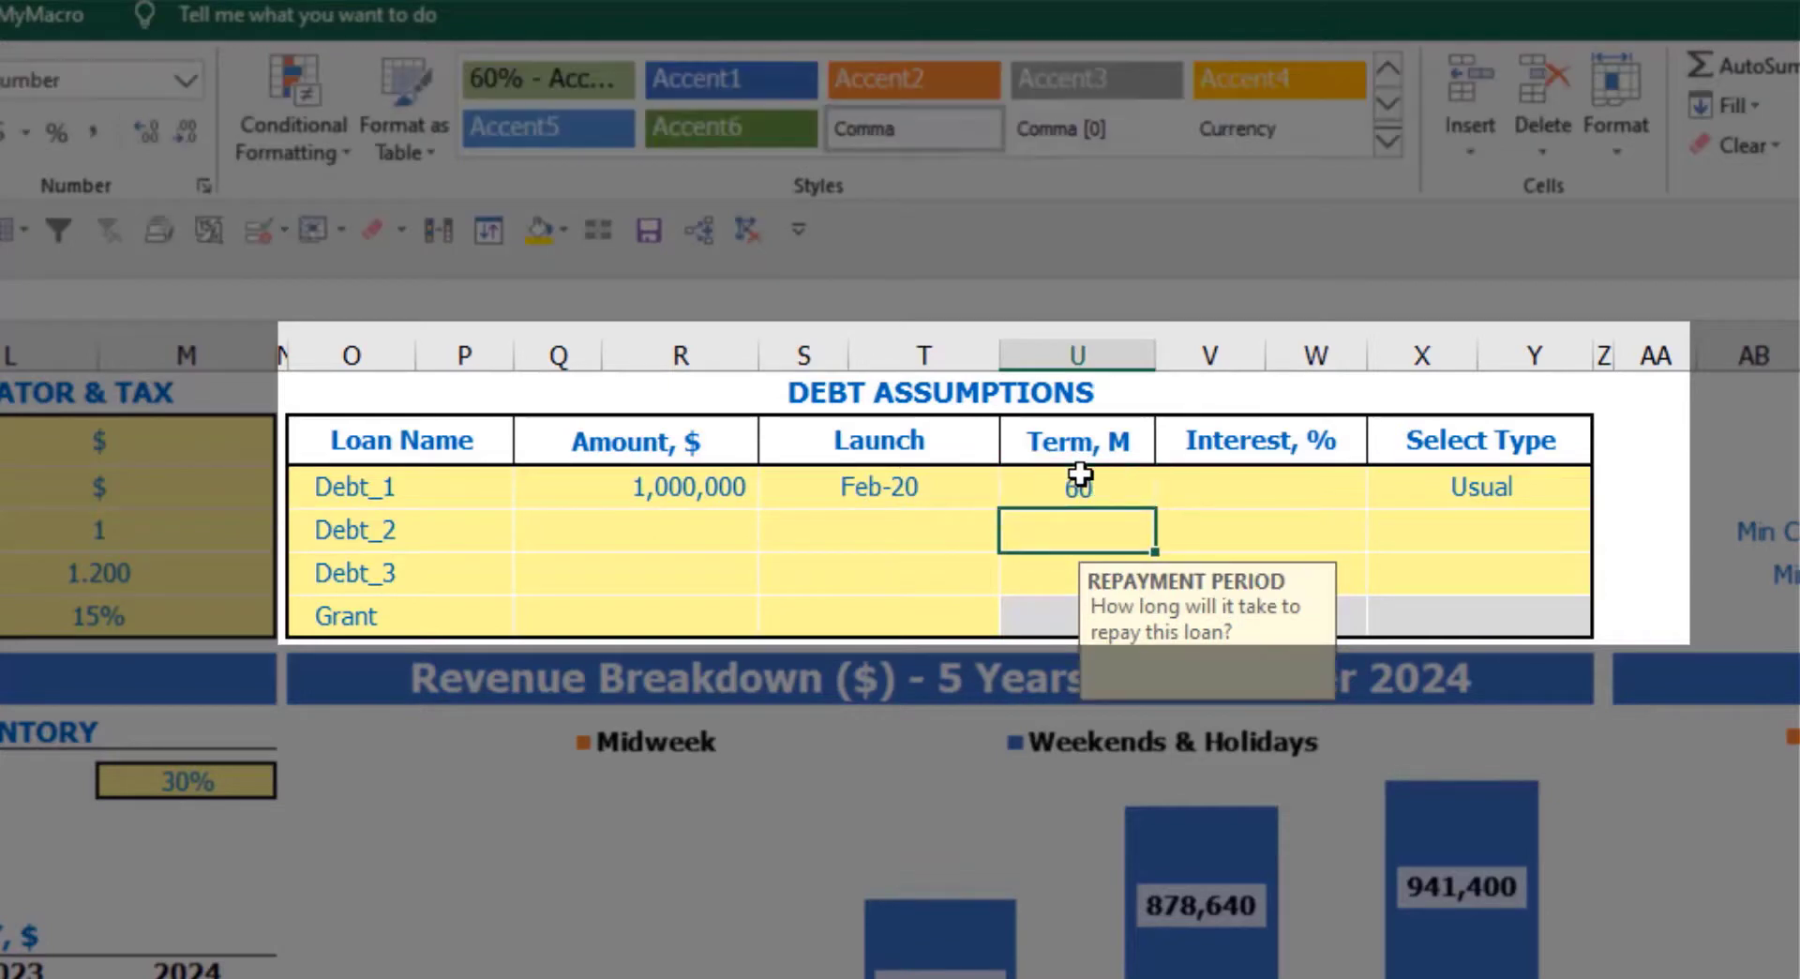
click(1185, 484)
text(5)
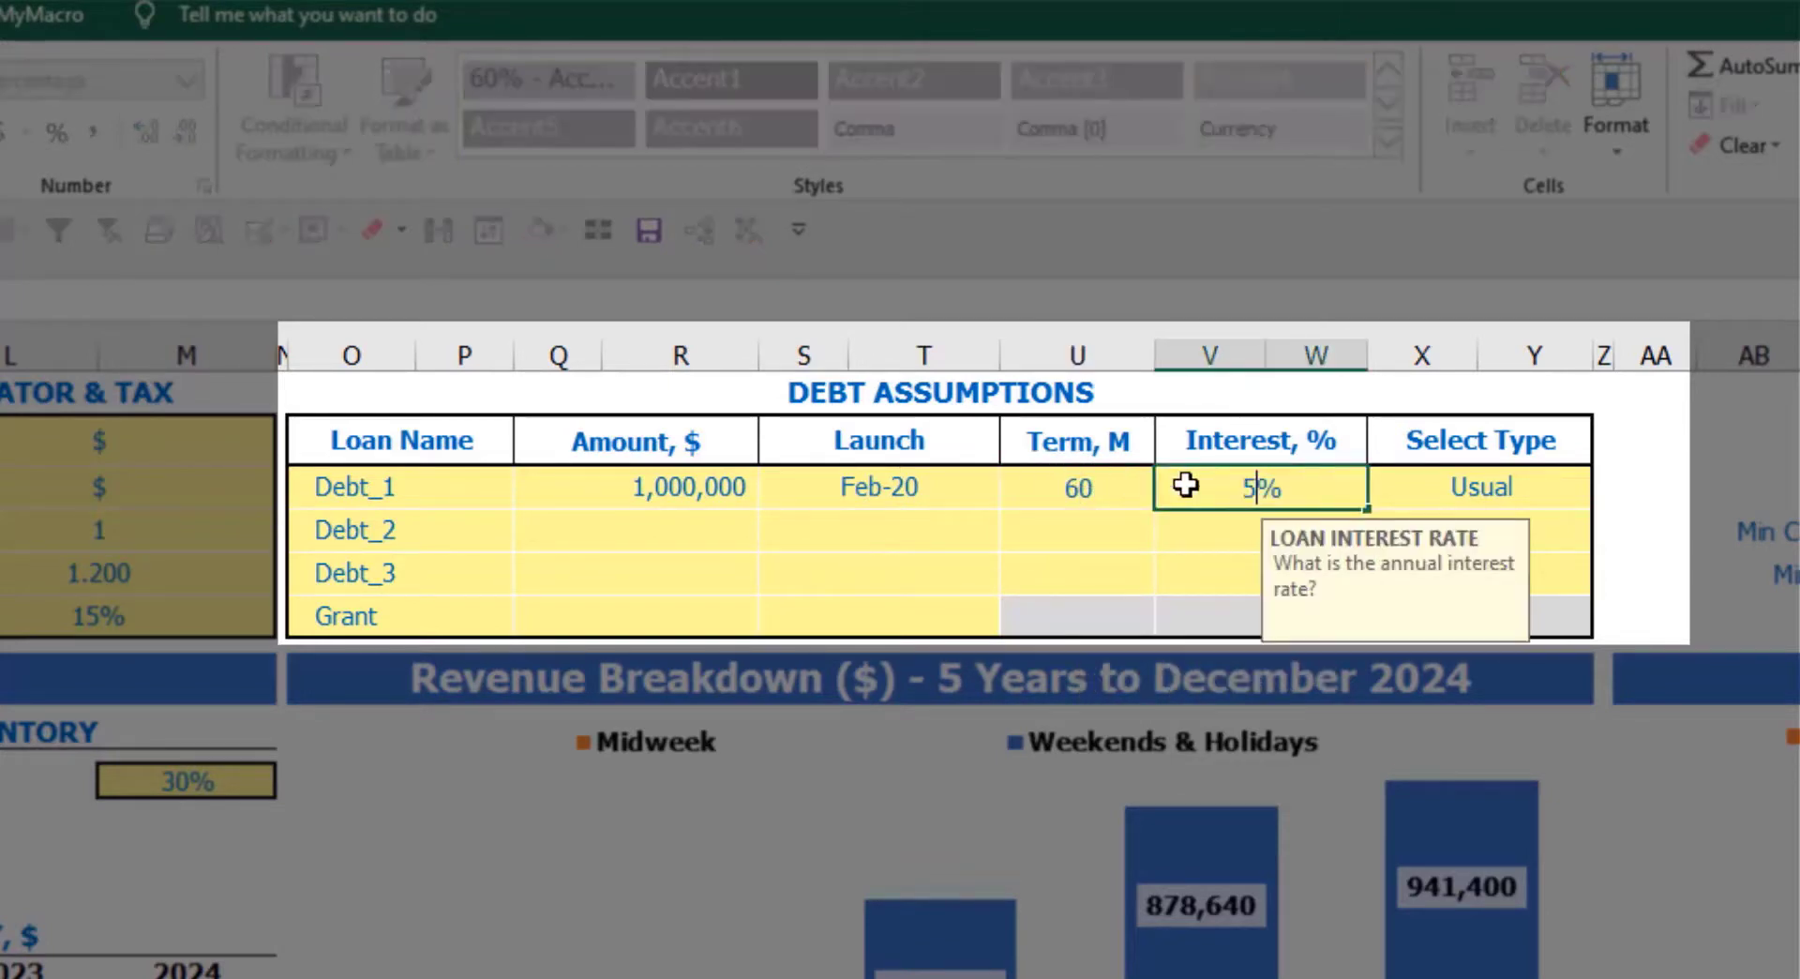
key(Return)
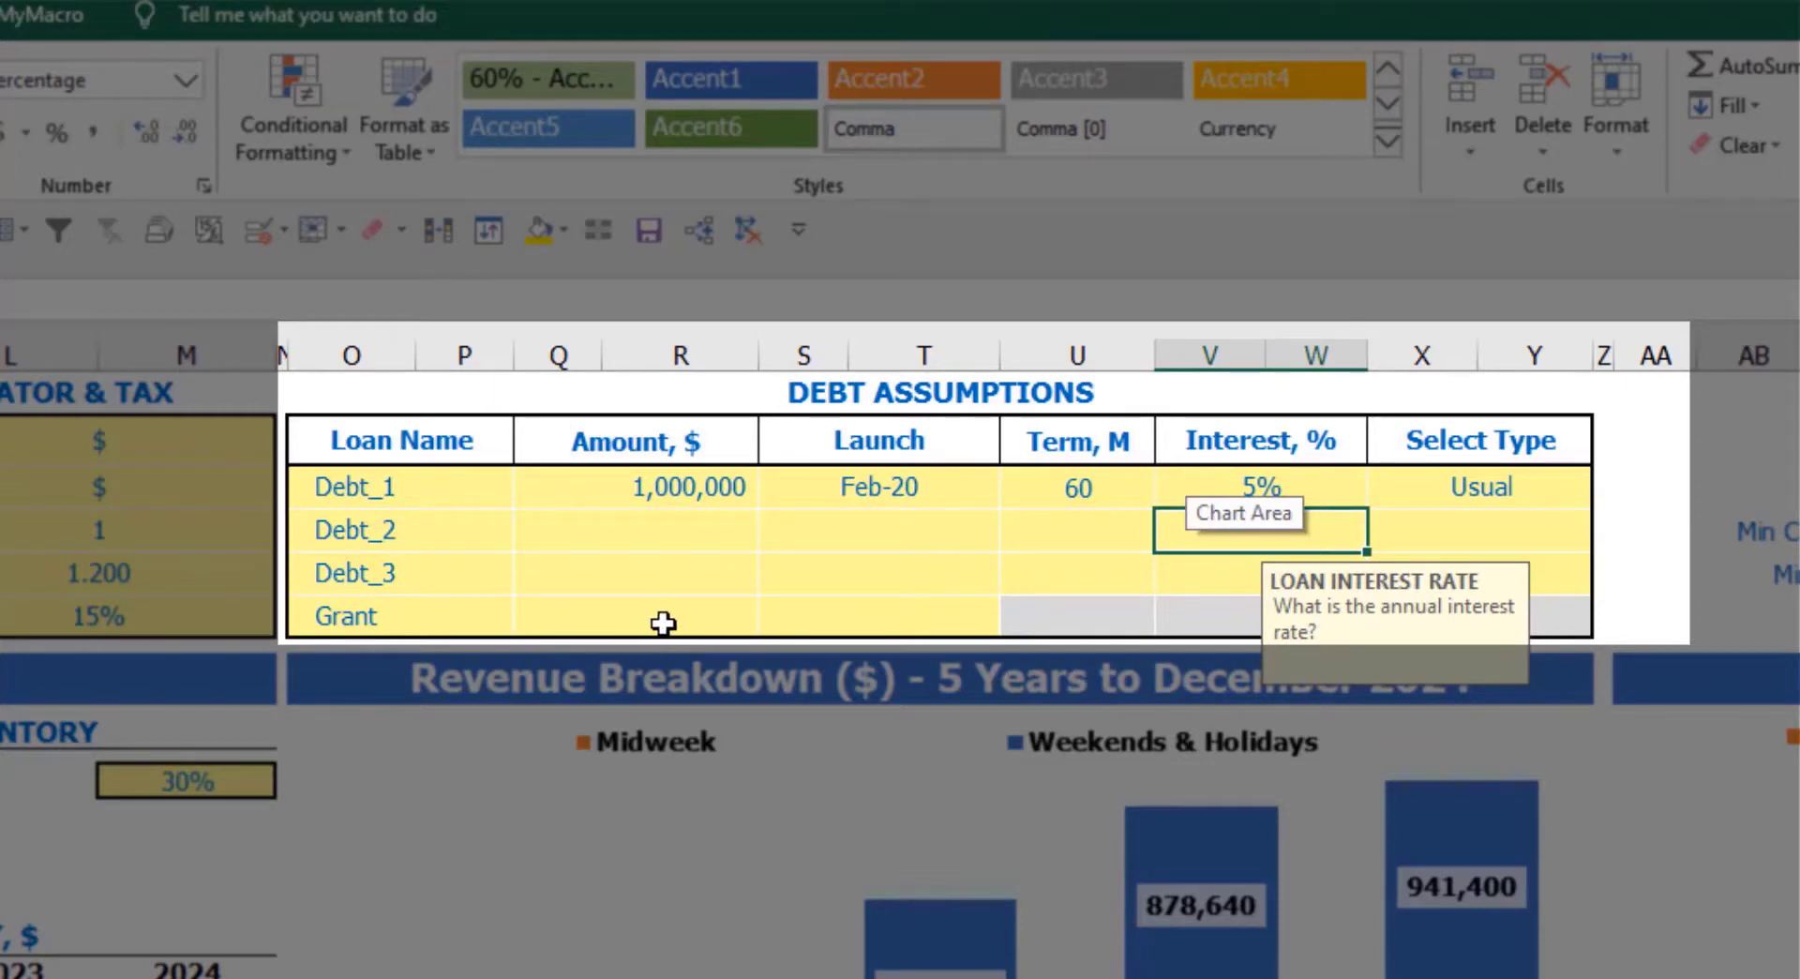
Enter a grant amount of 500,000 with a launch date of Mar-20 in the debt assumptions.
click(664, 623)
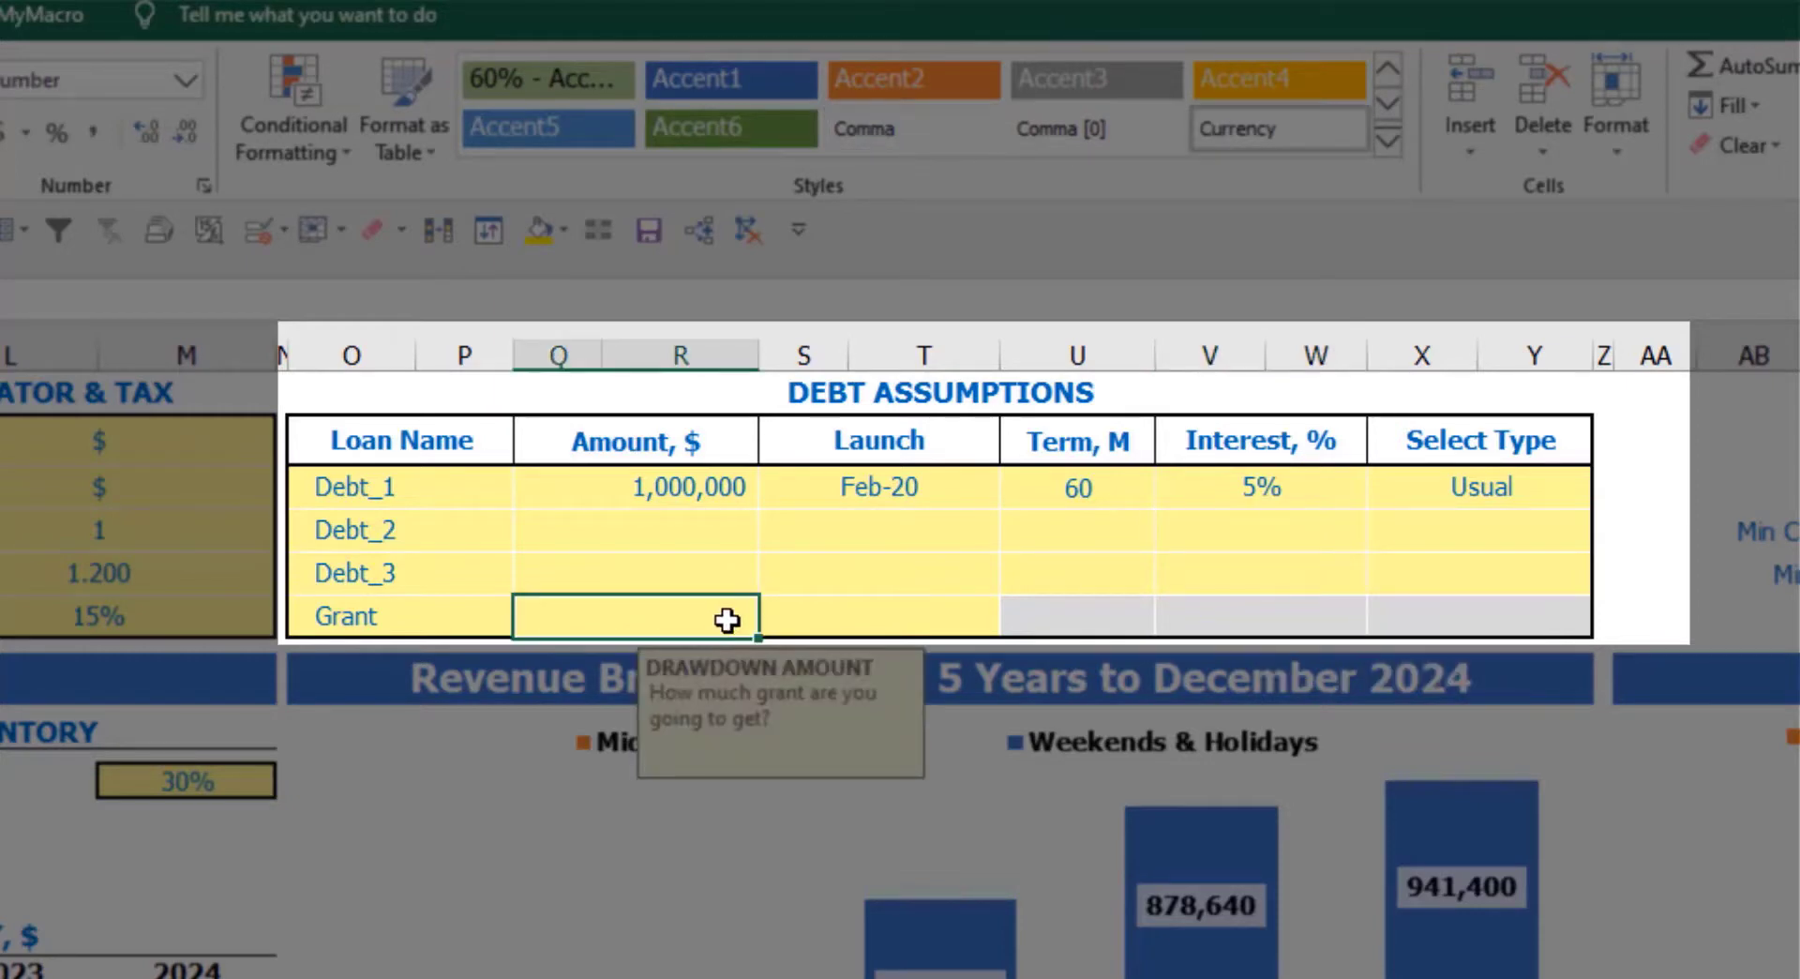
text(500000)
key(Return)
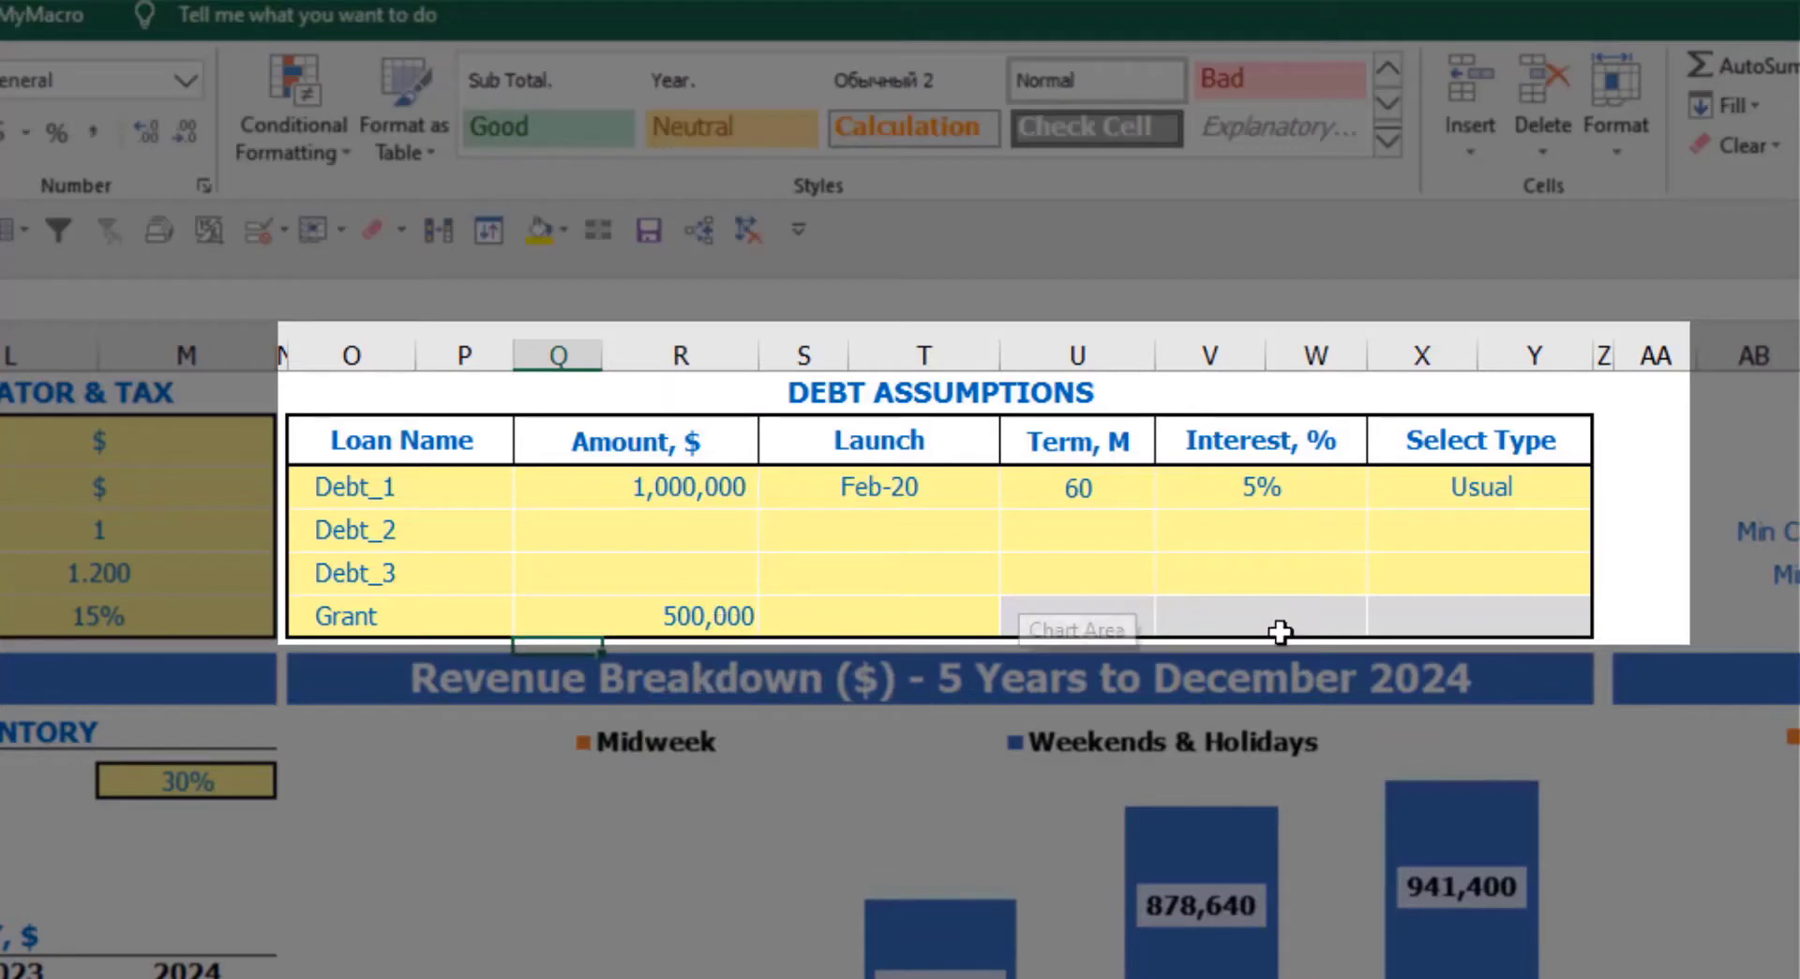
click(926, 621)
click(1014, 621)
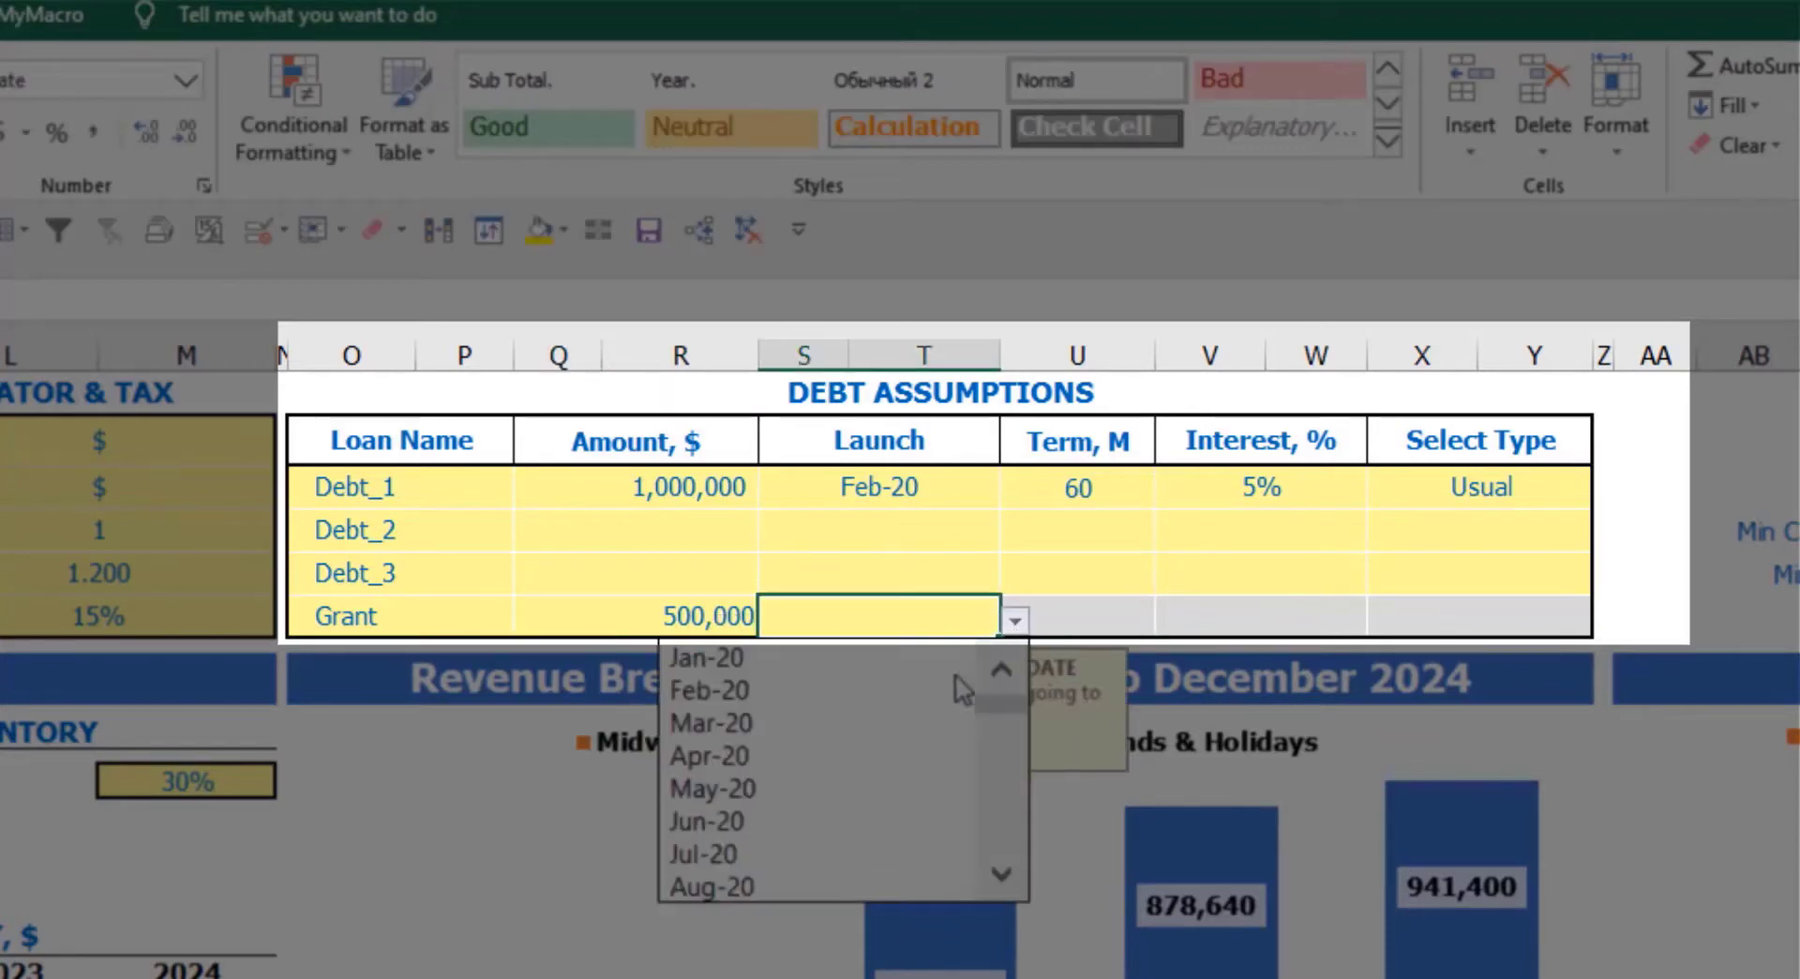
click(902, 729)
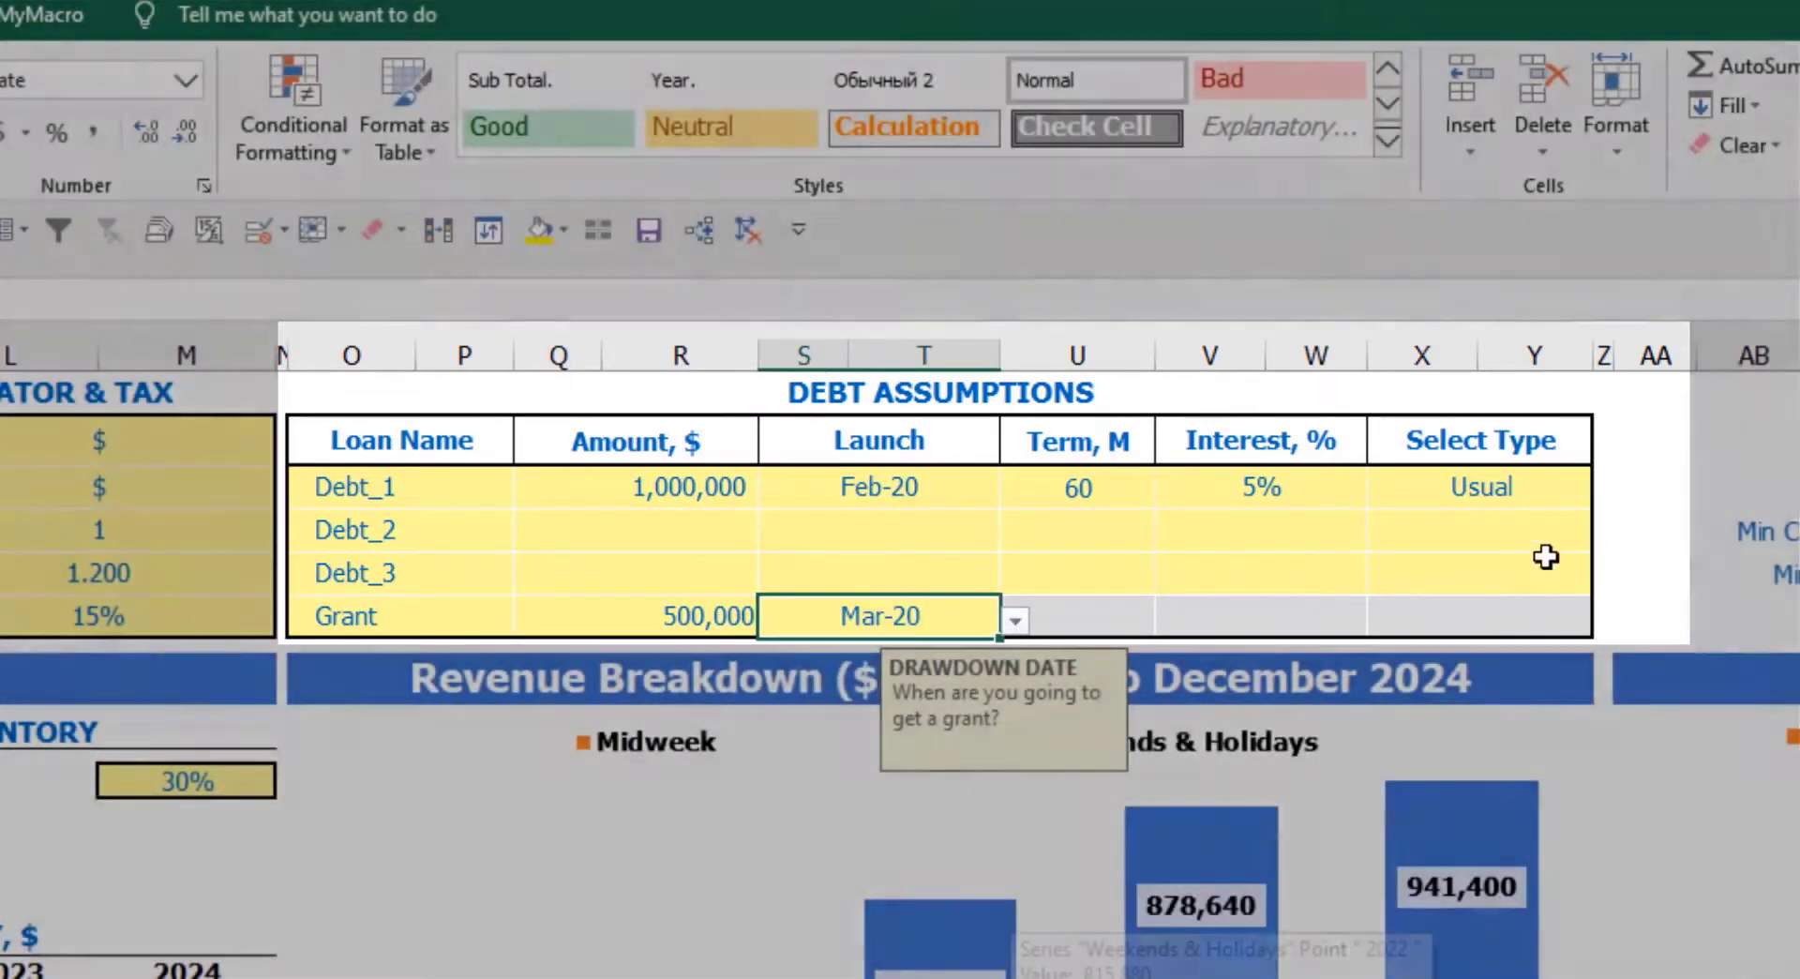
click(1640, 459)
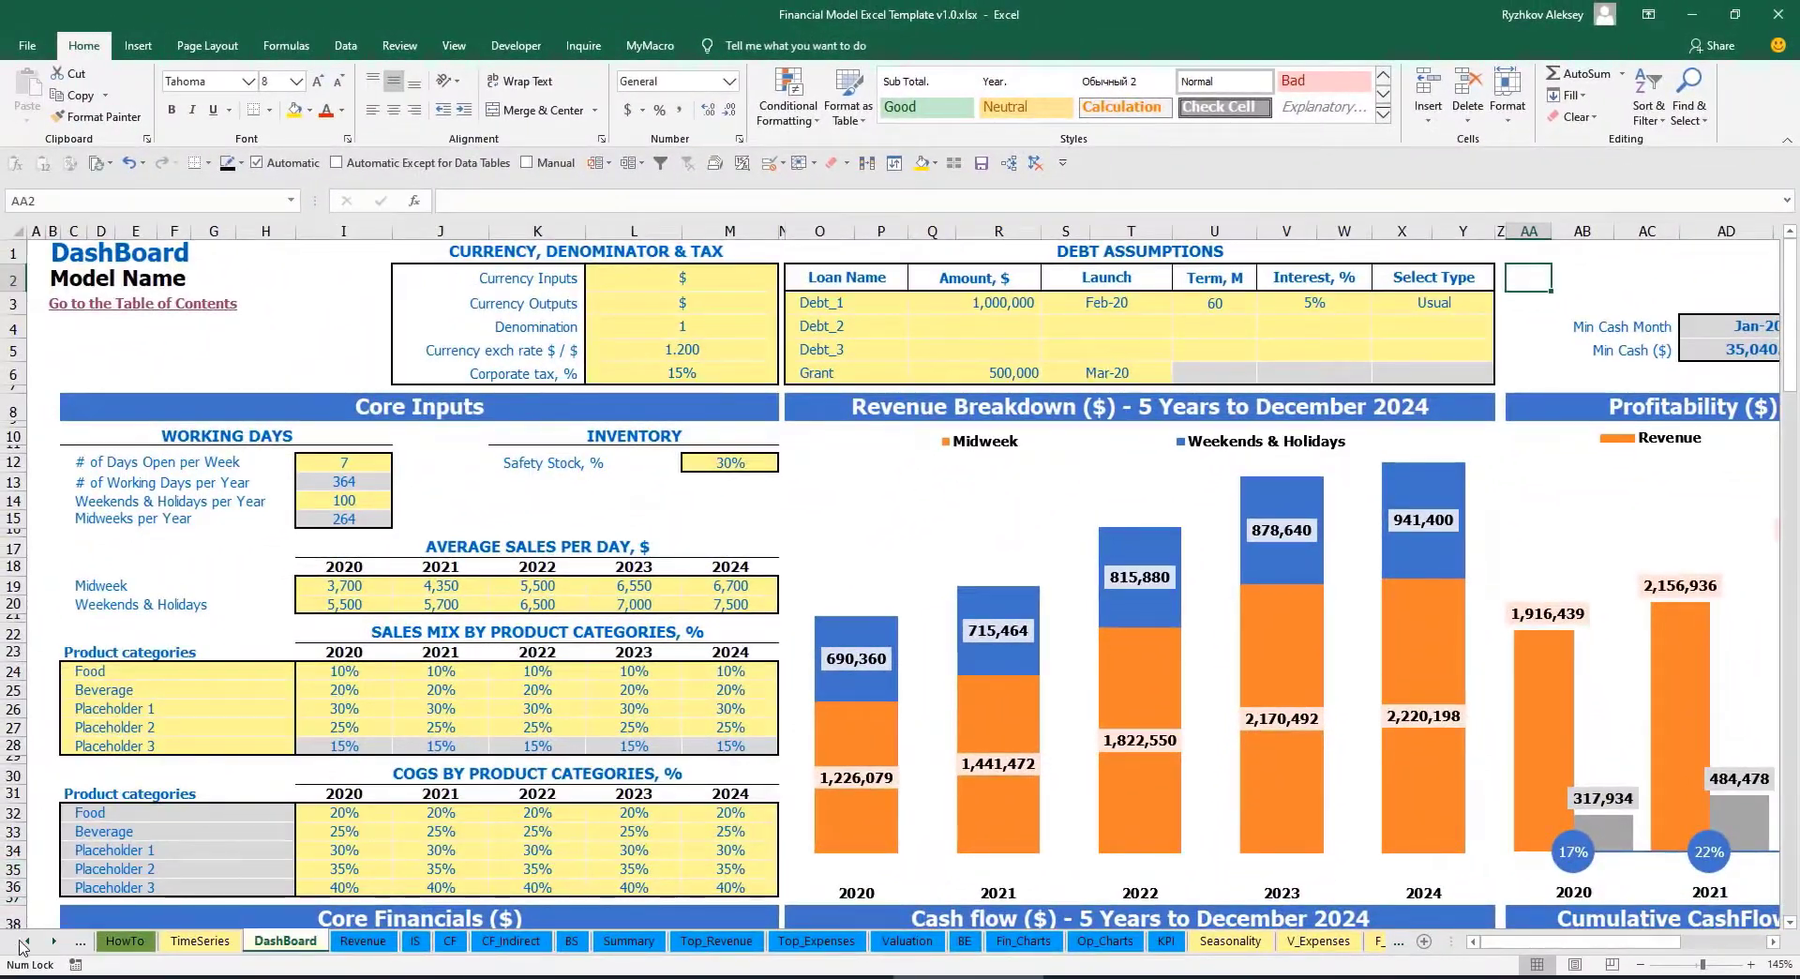
Open the Capital sheet and examine the balance, repayment and interest calculations for the three debts and the total debts.
click(53, 942)
click(53, 942)
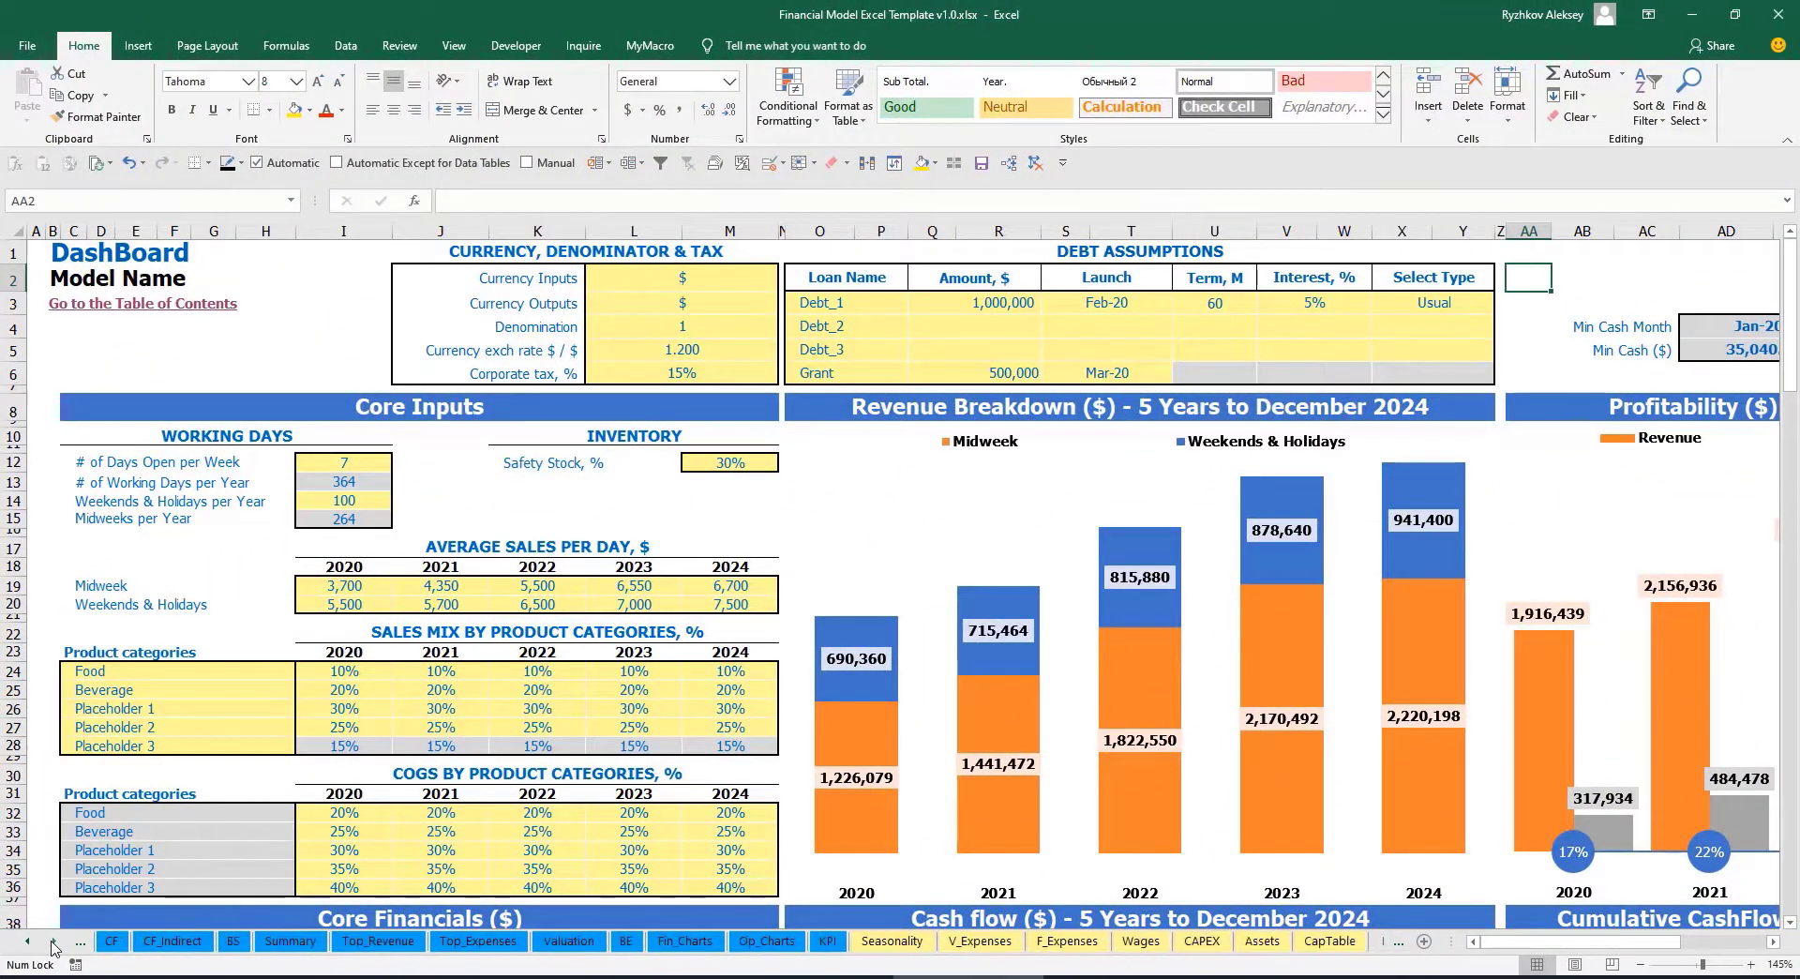
click(54, 942)
click(53, 942)
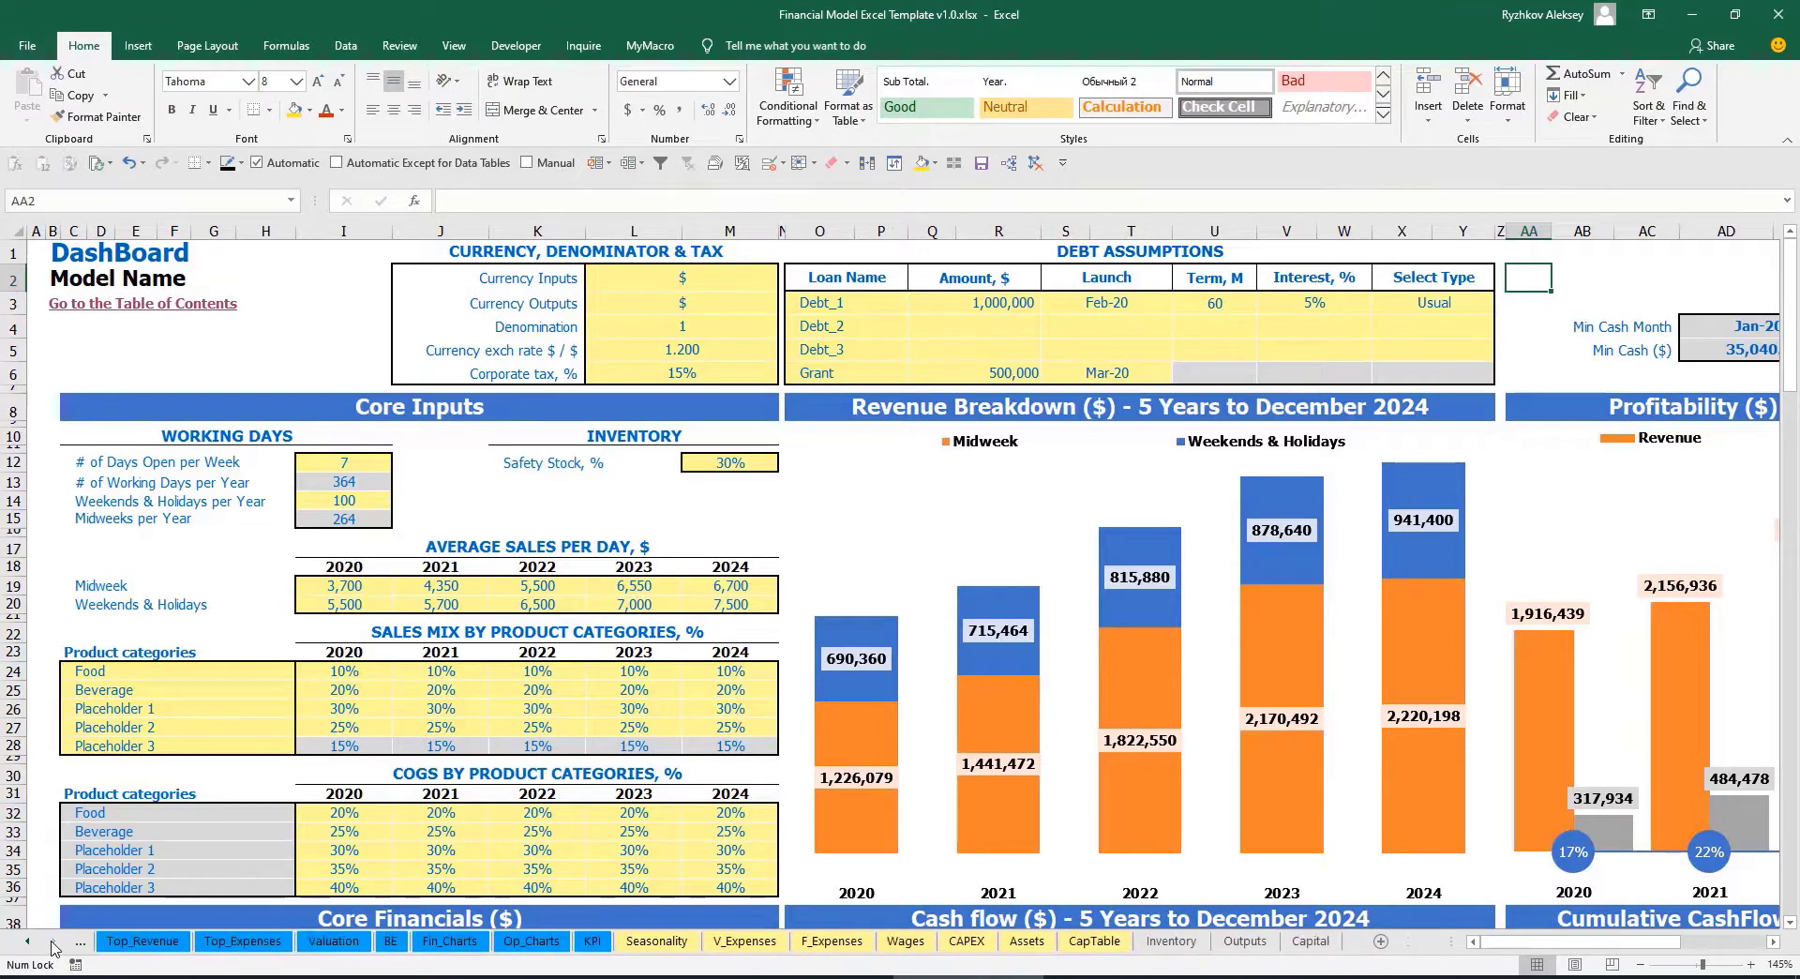
click(1322, 941)
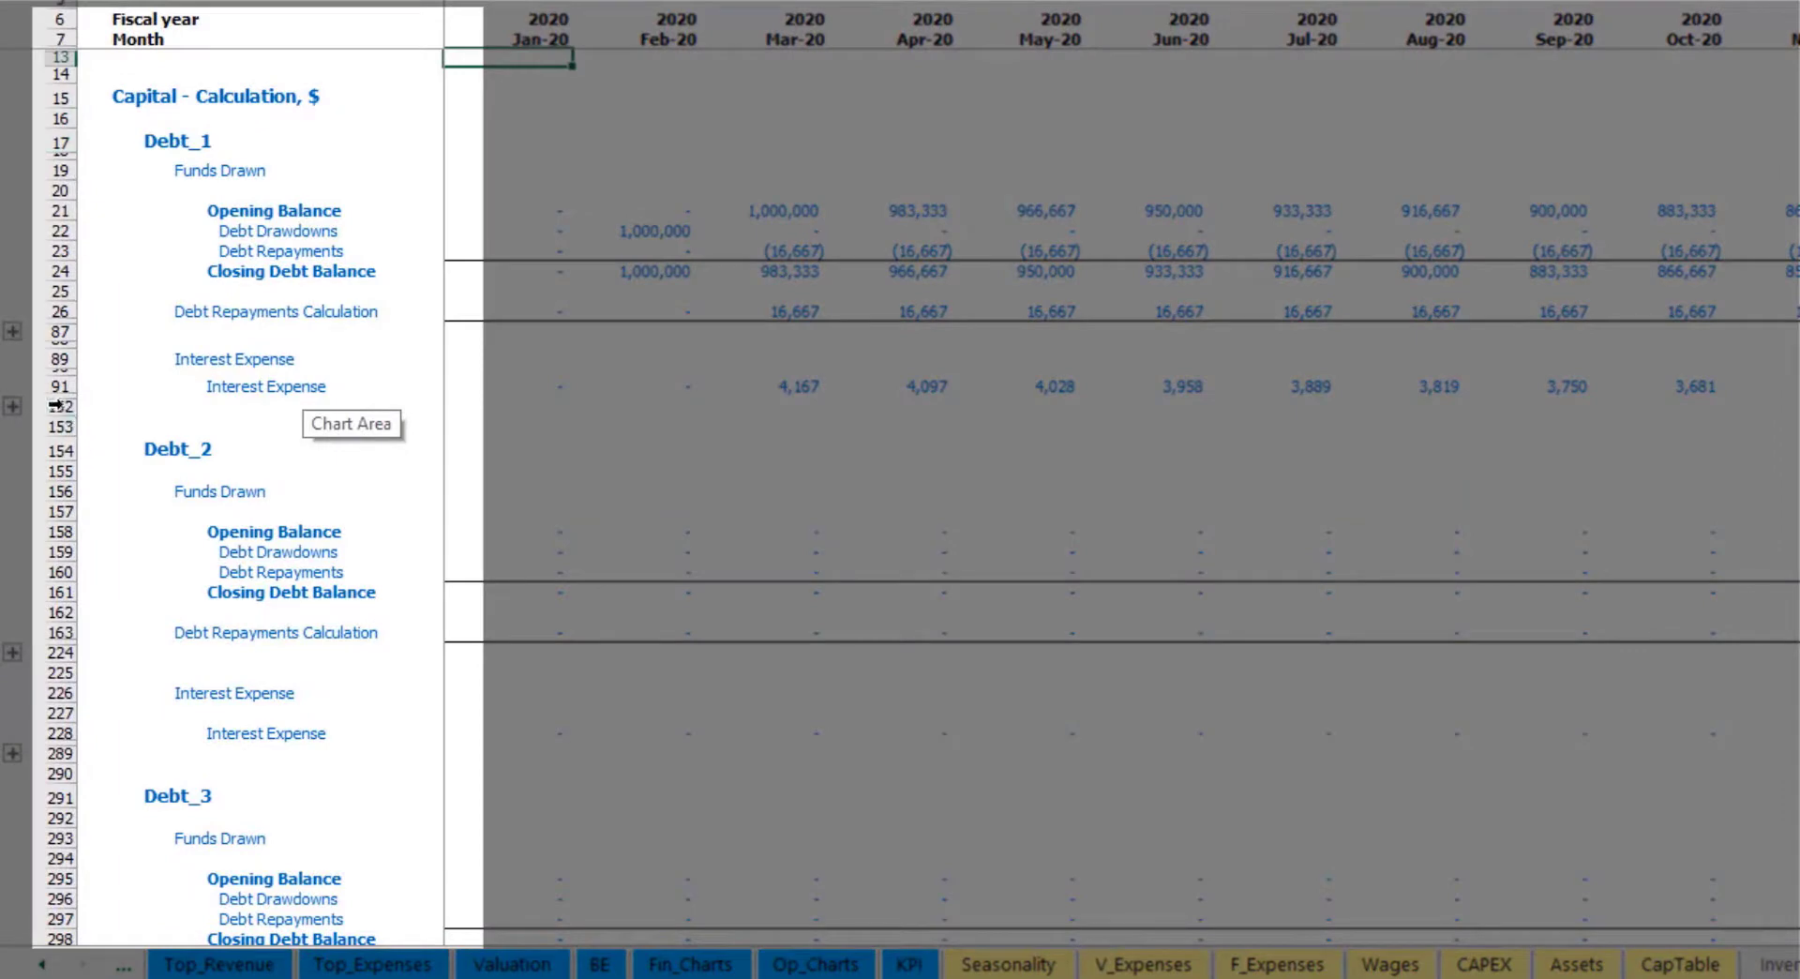
scroll(57, 404, down, 5)
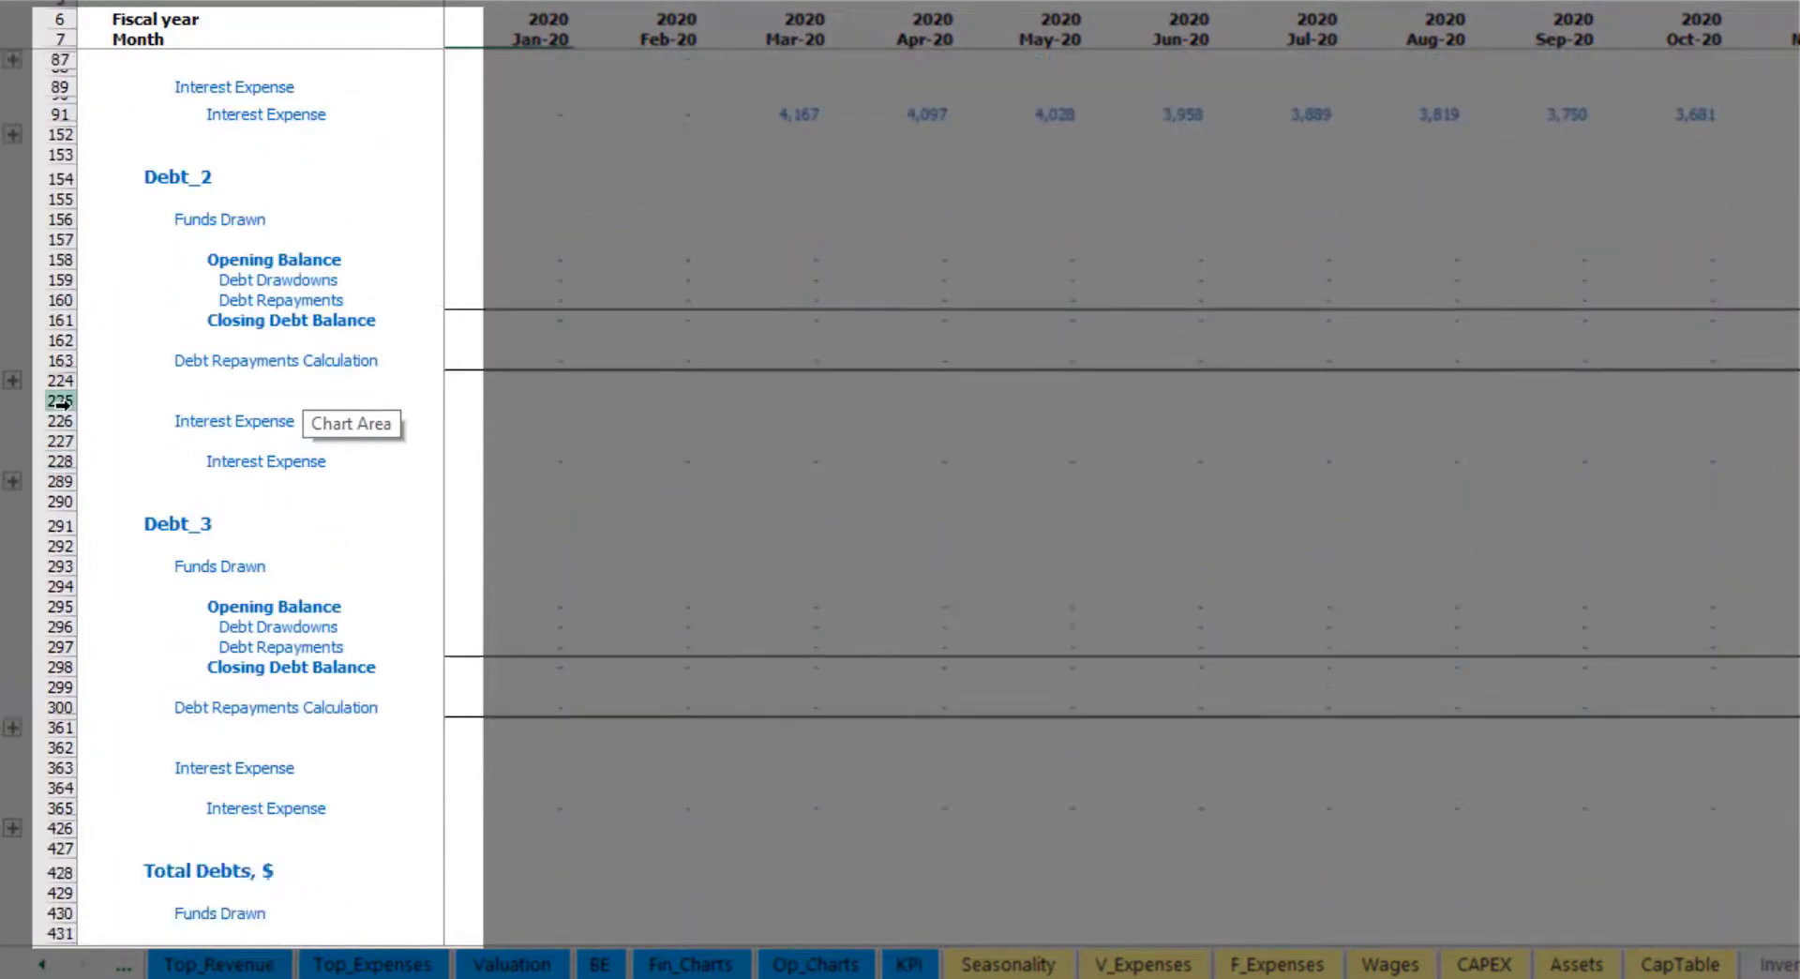
scroll(59, 403, down, 5)
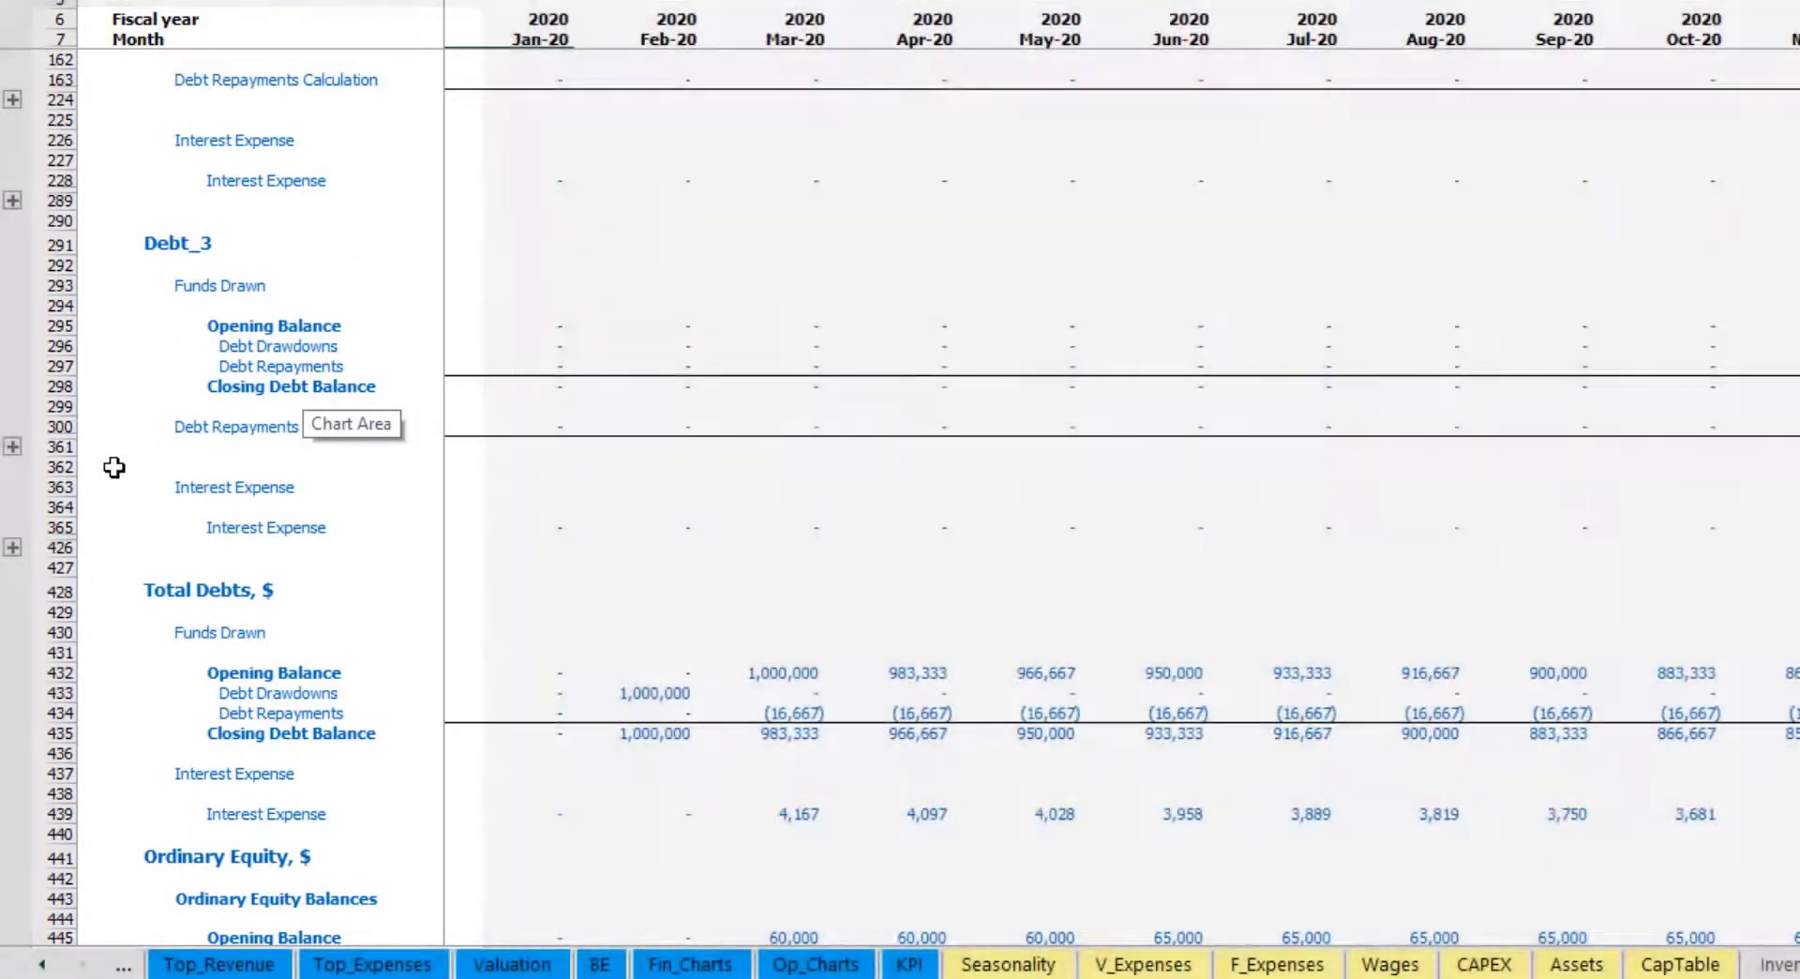
scroll(114, 467, up, 10)
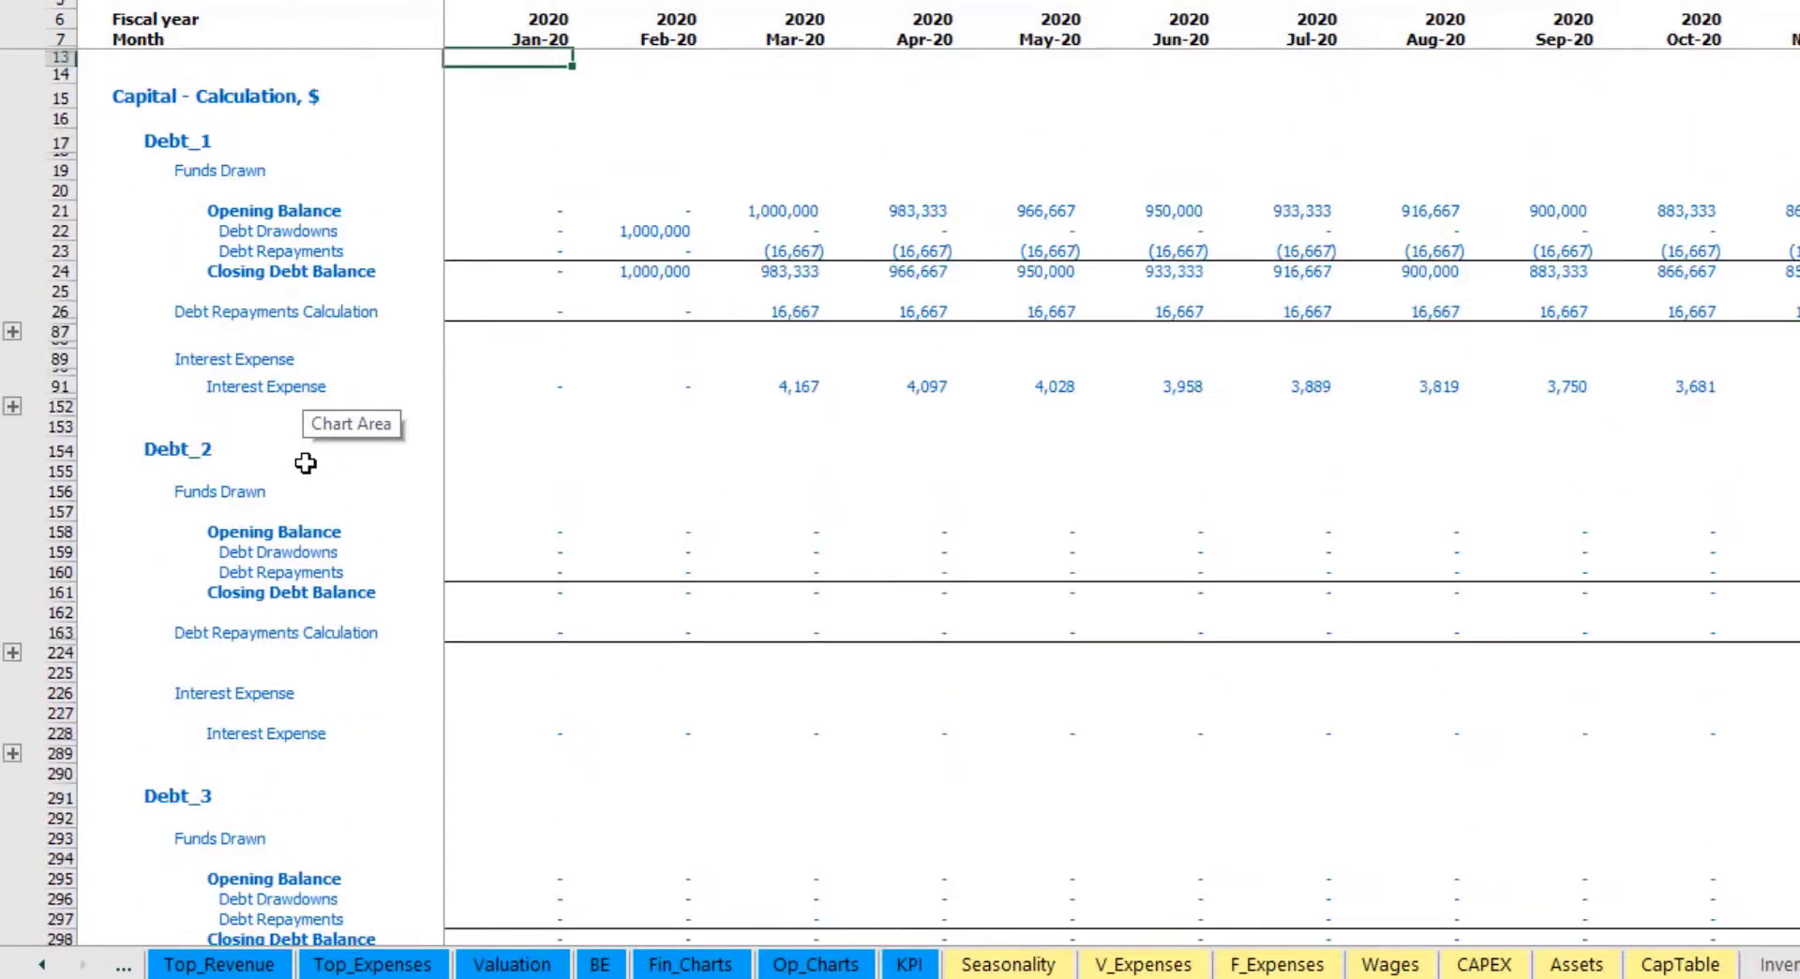
Open the Income Statement and review its interest expense row.
click(42, 963)
click(42, 964)
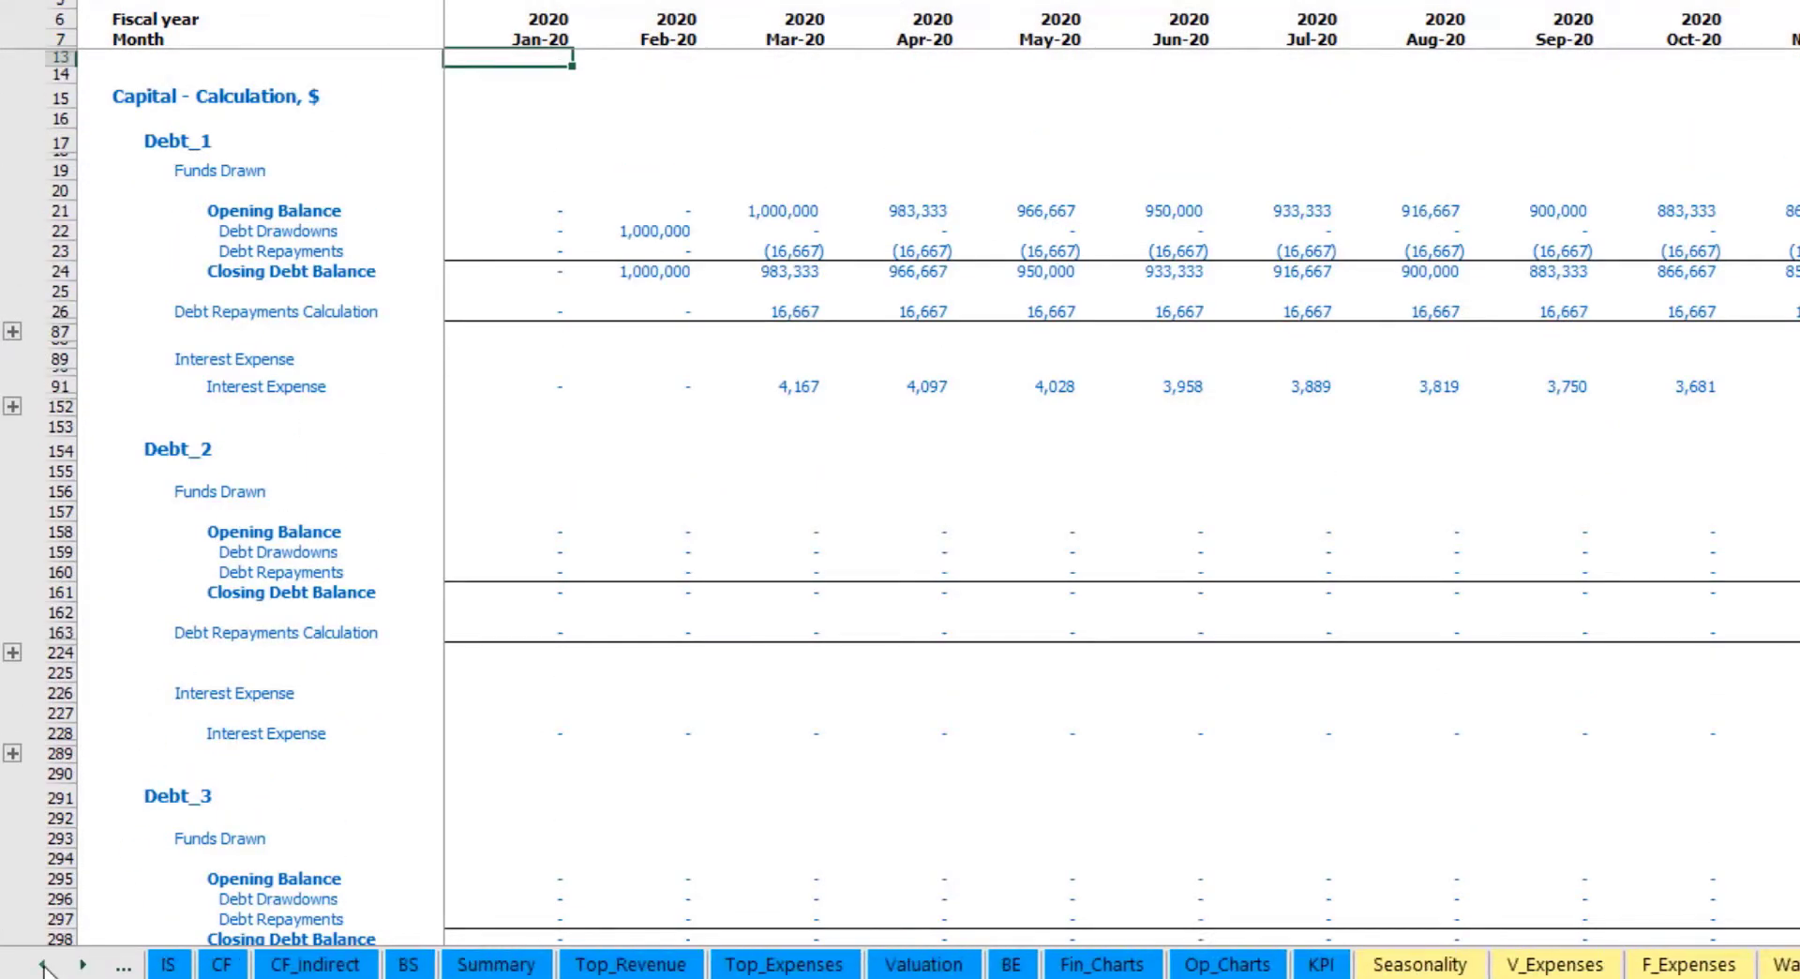
click(167, 963)
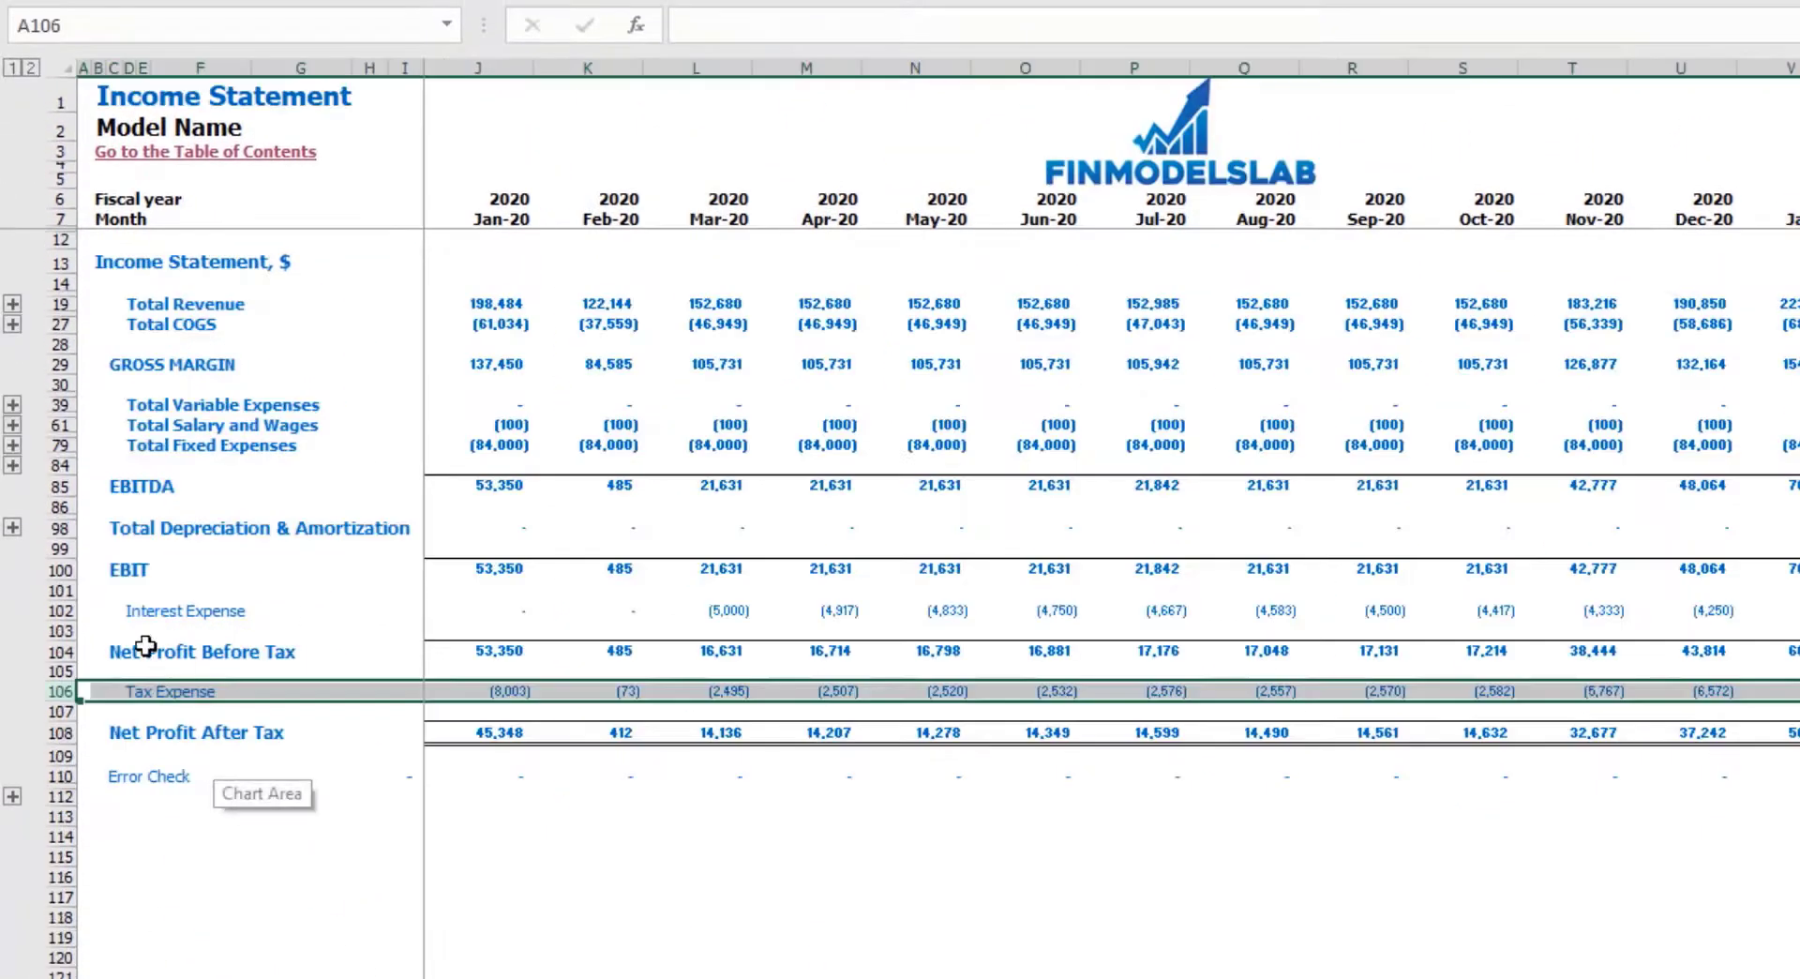
click(65, 612)
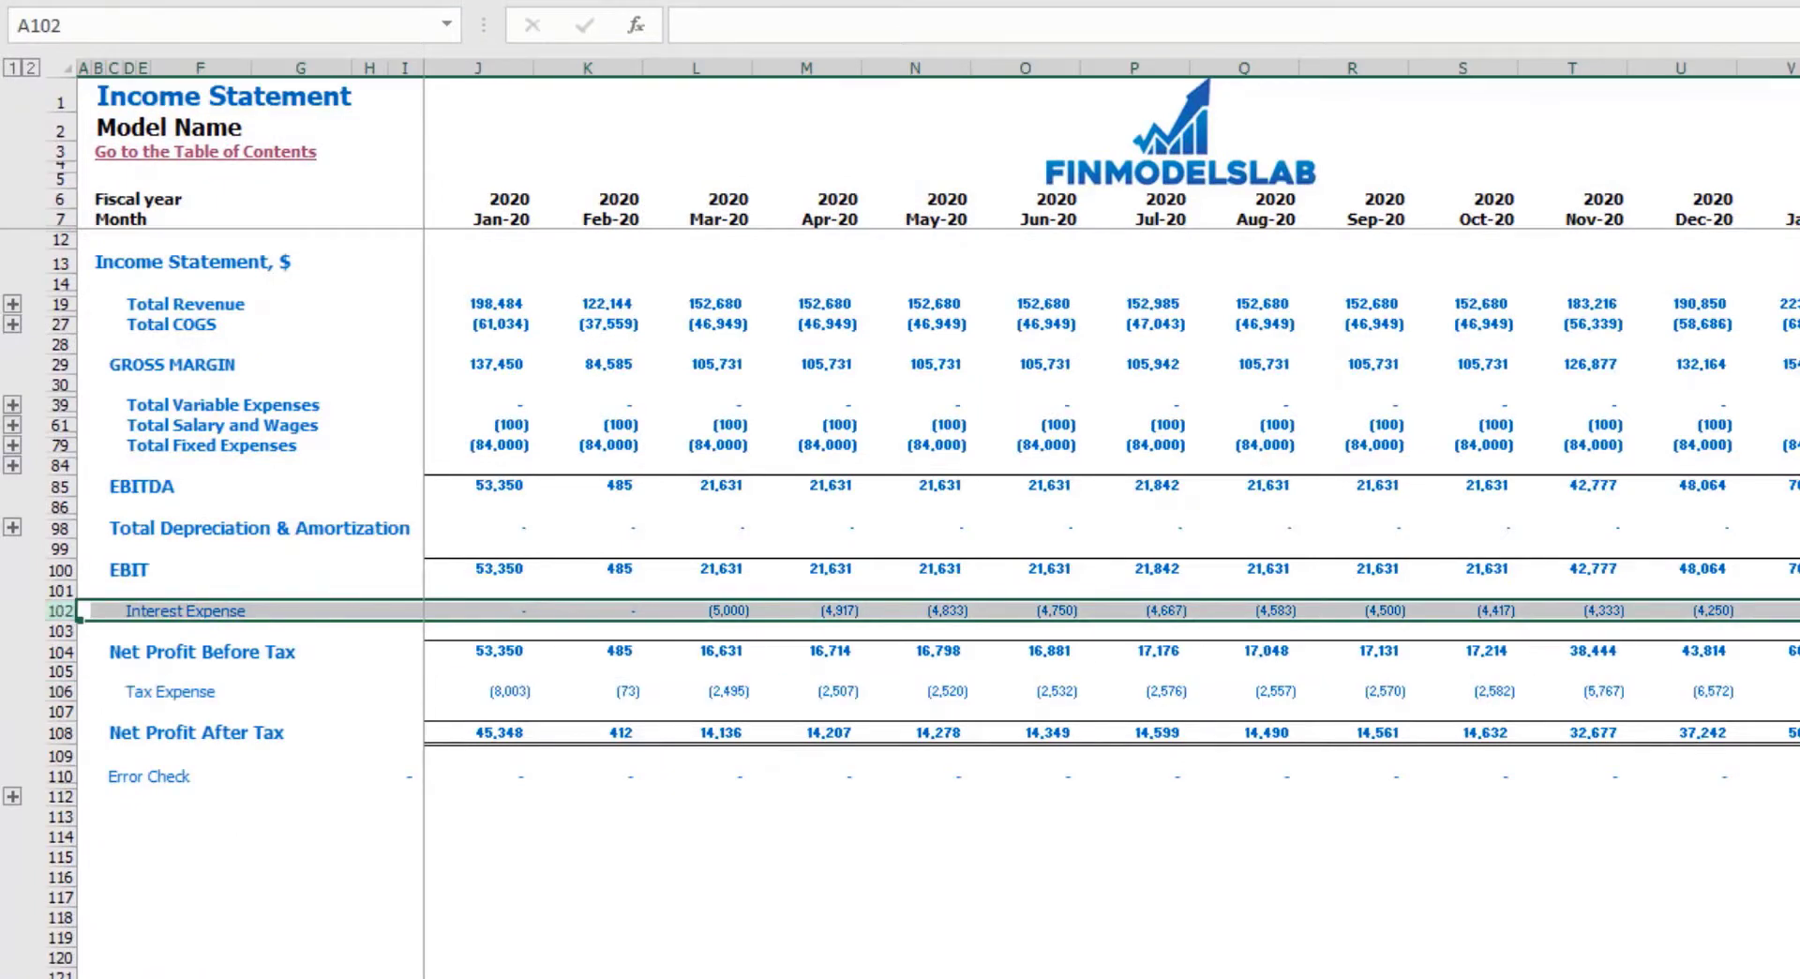
Review interest paid, debt drawdowns and debt repayments in the Cash Flow Statement, and the debt row in the Balance Sheet.
click(209, 976)
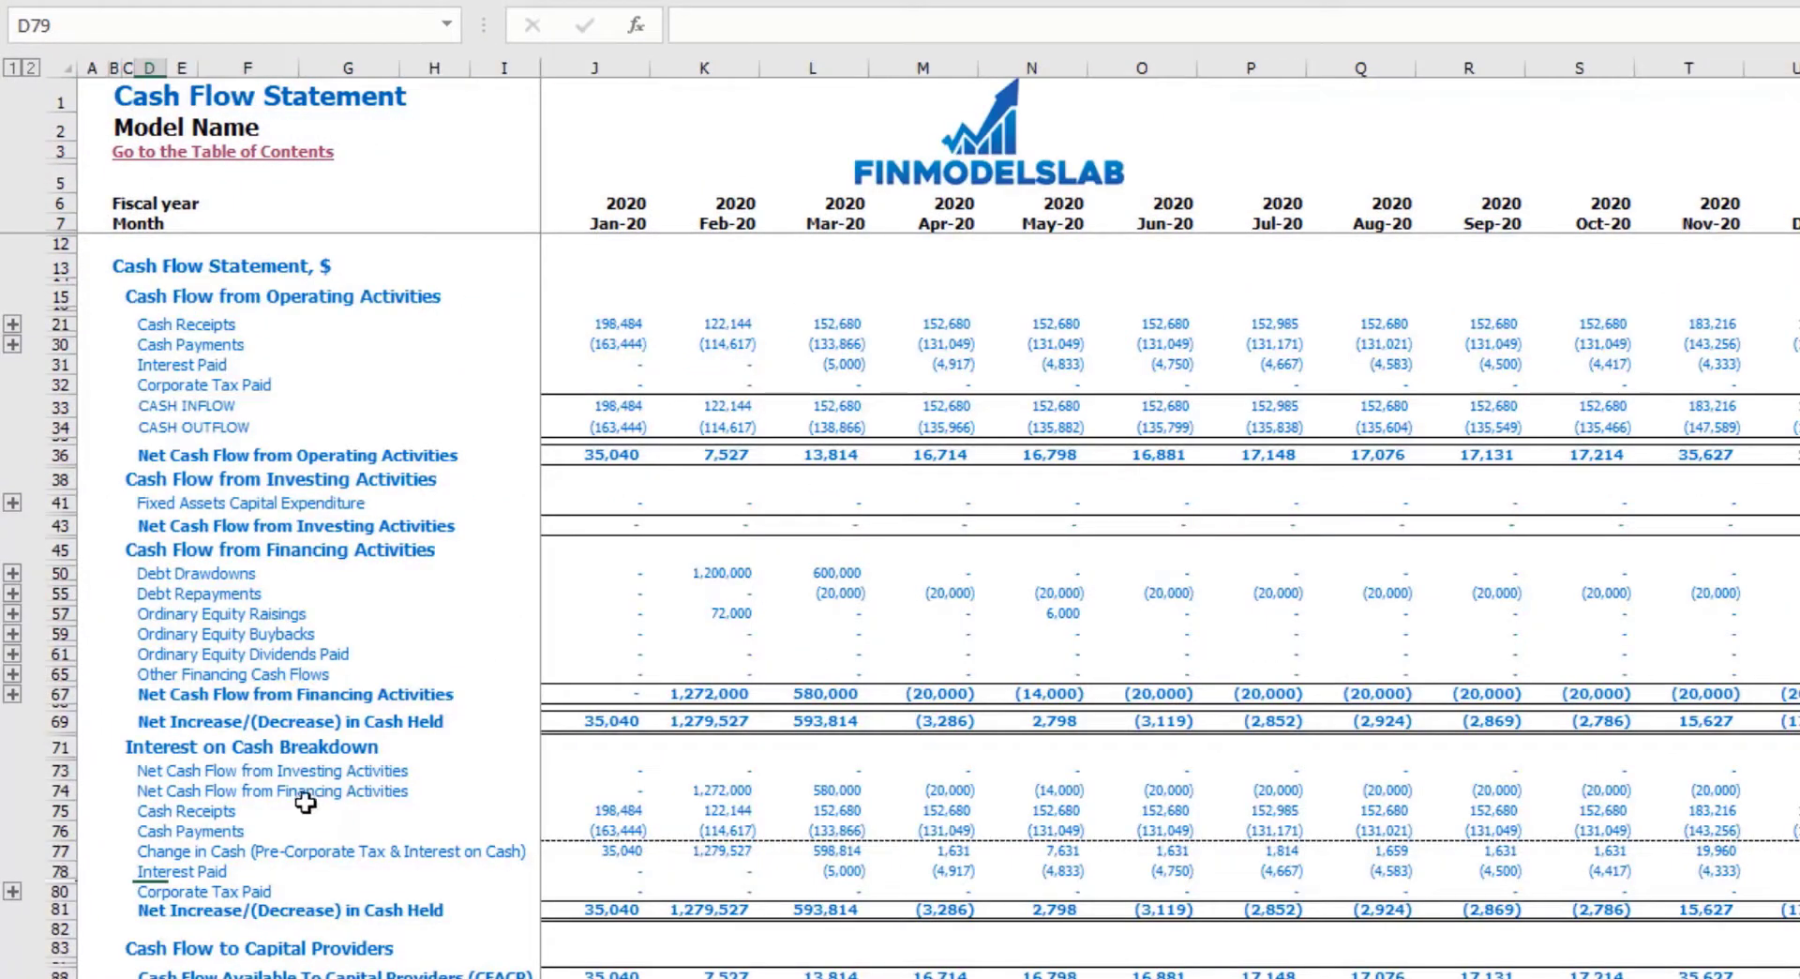
click(56, 364)
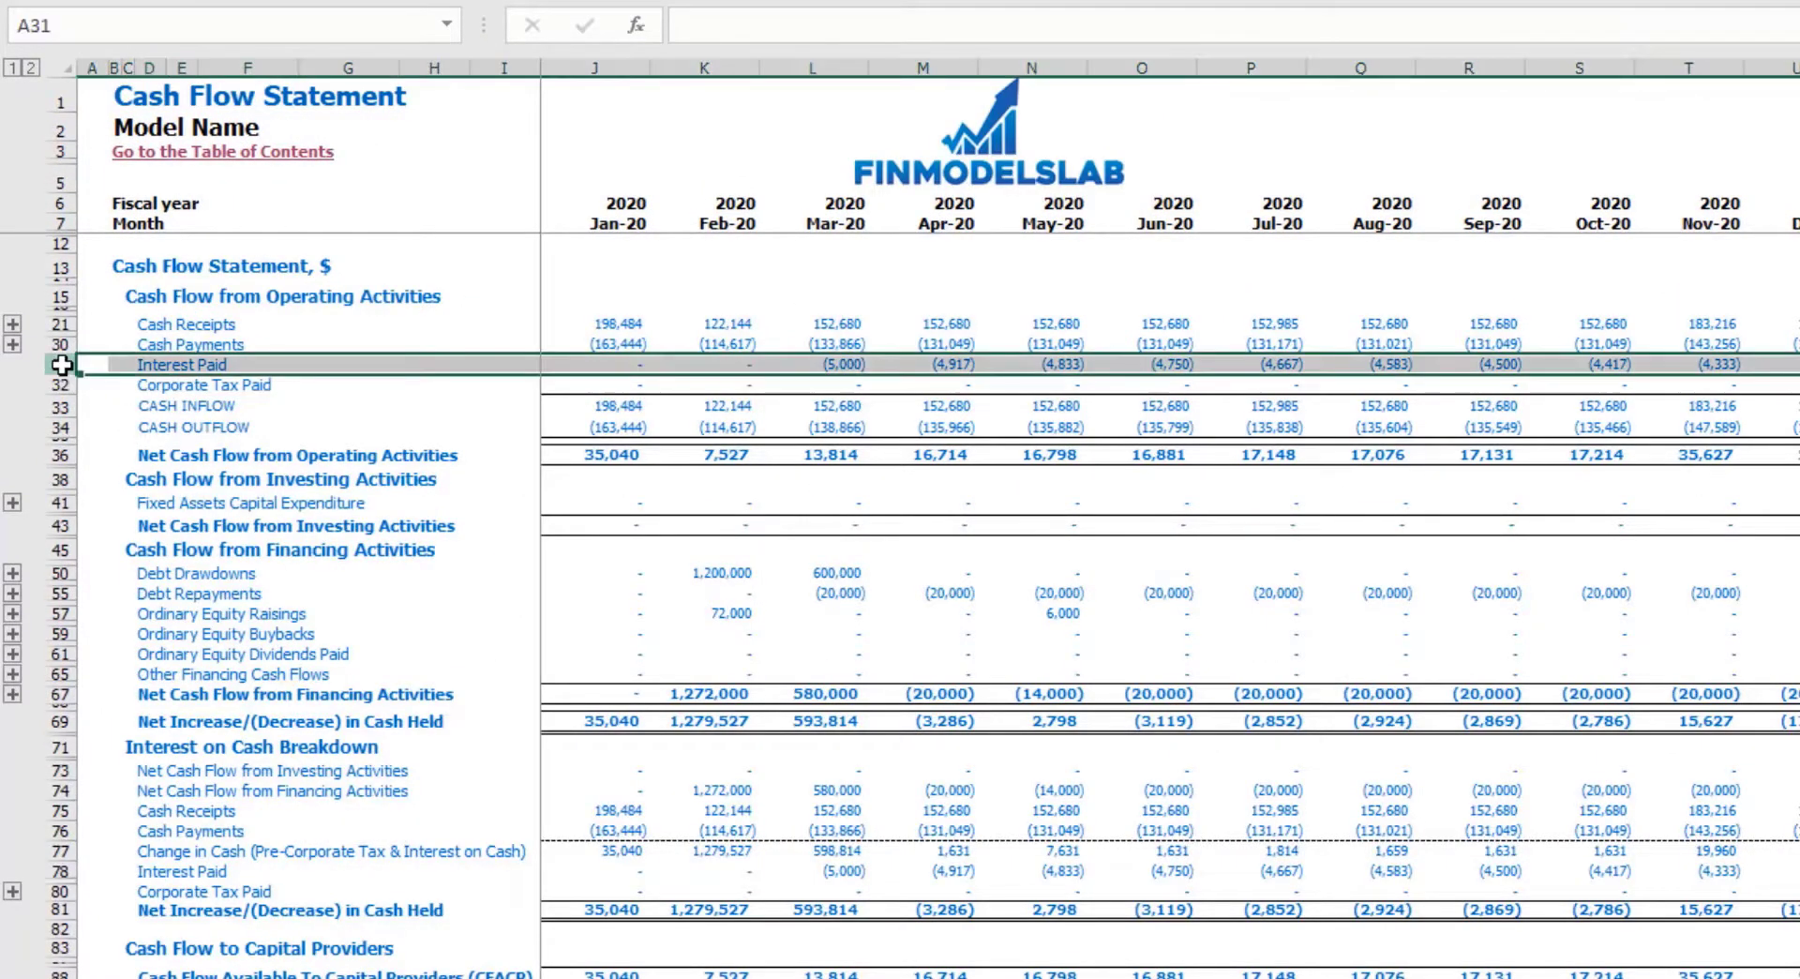
click(62, 574)
click(62, 594)
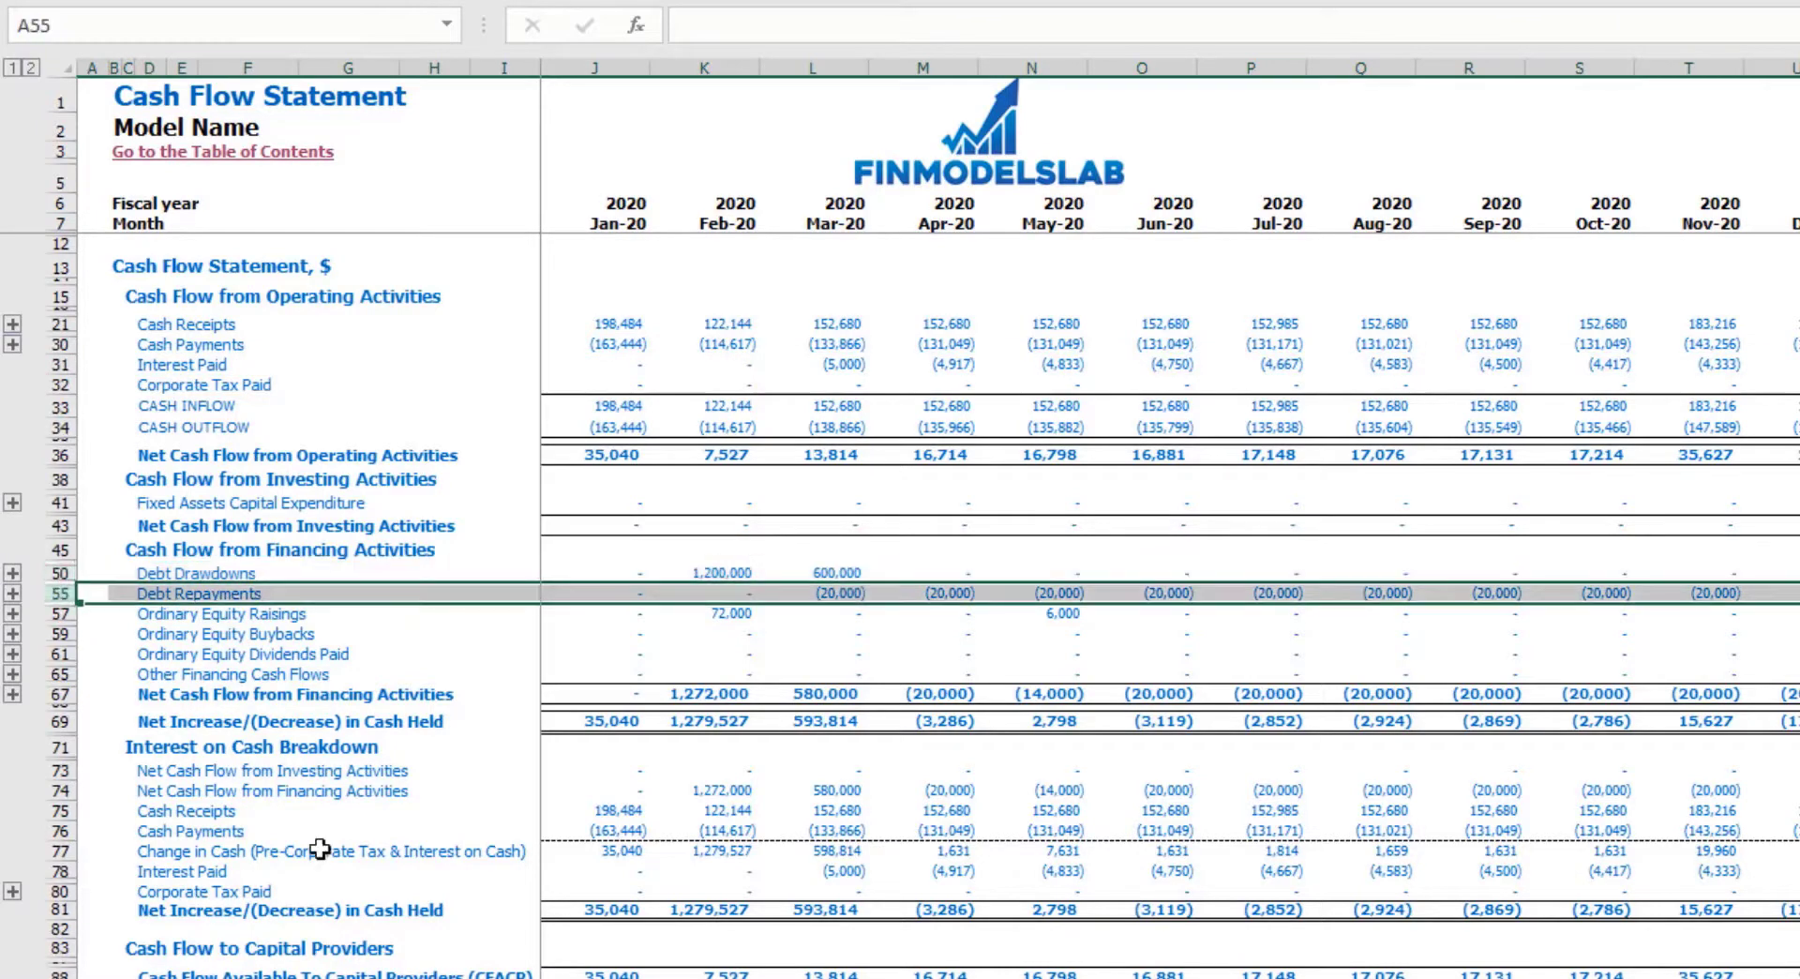
click(403, 976)
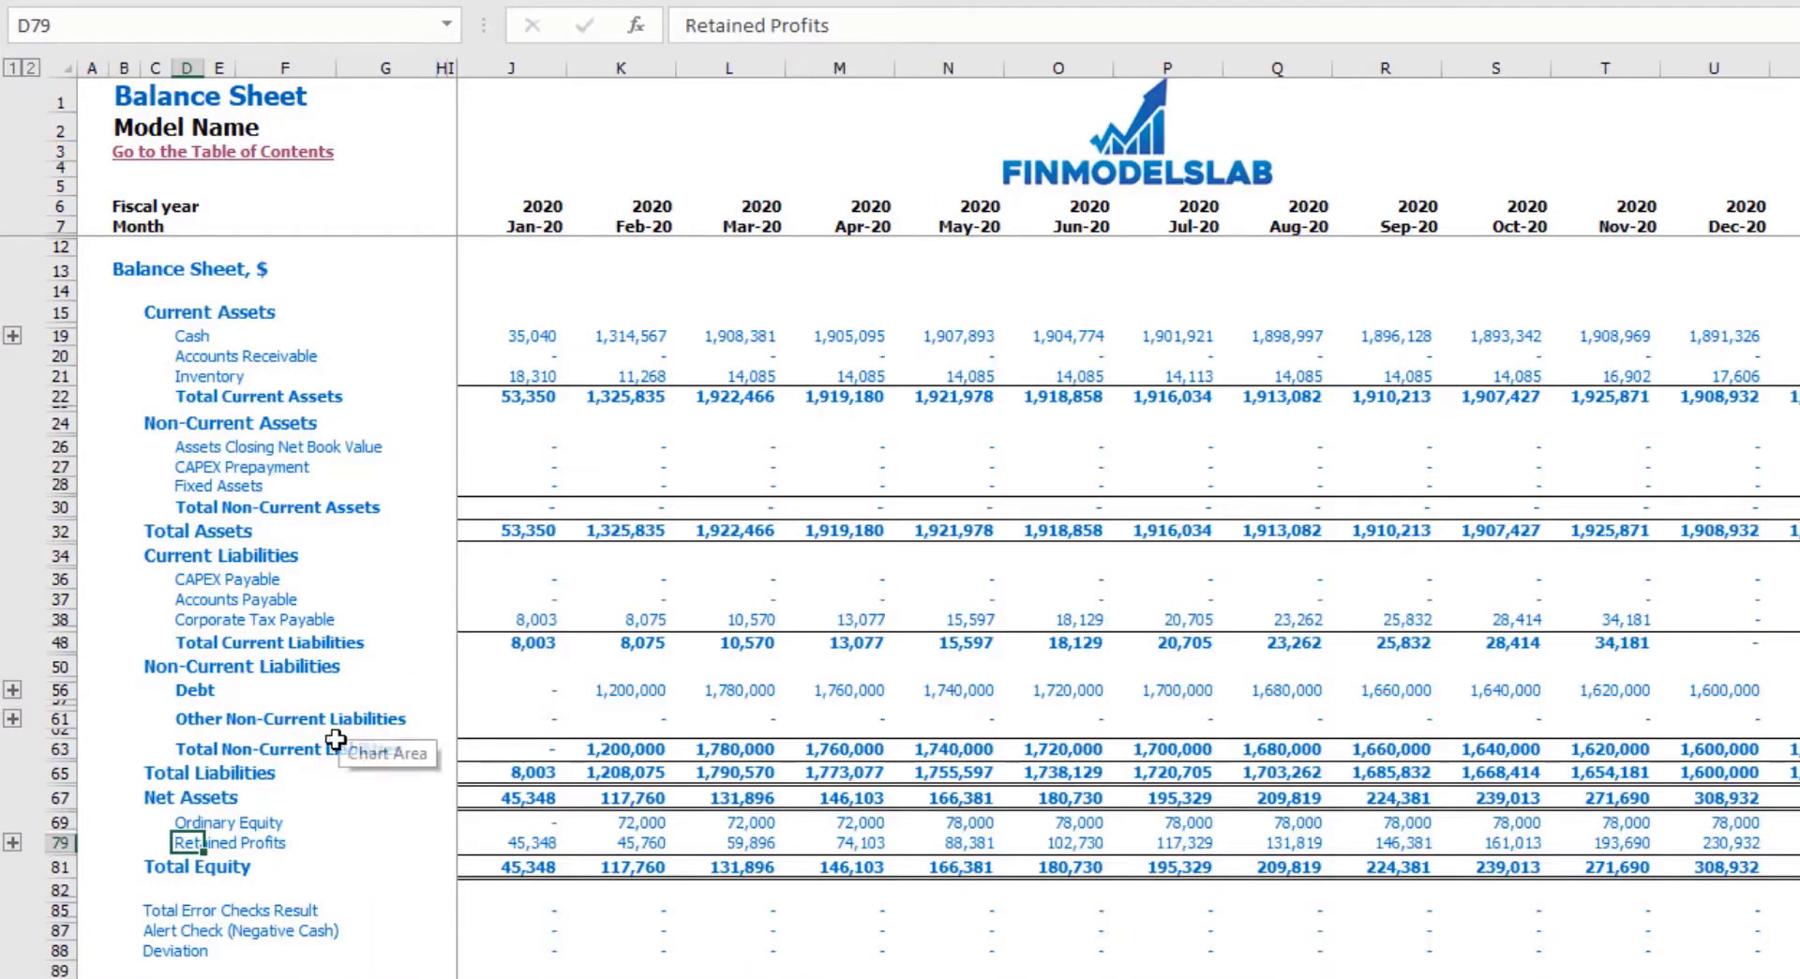
click(60, 690)
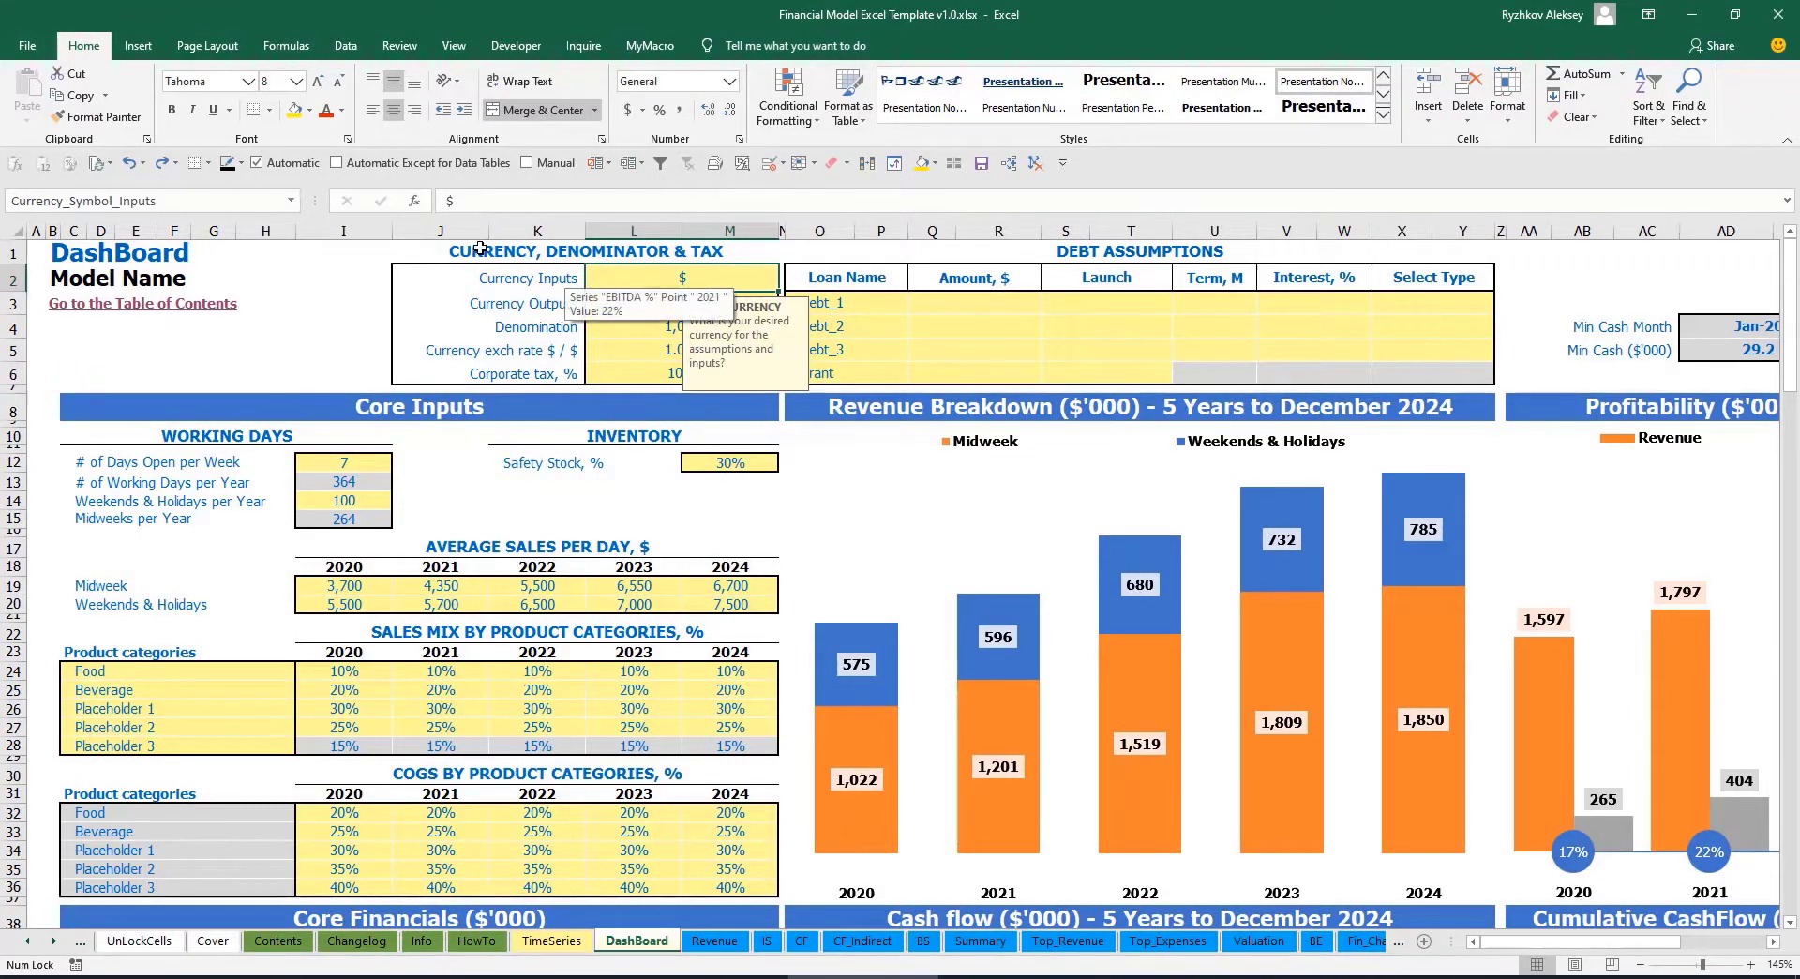
Set the input currency to USD and the output currency to EUR in the DashBoard's currency assumptions.
click(321, 288)
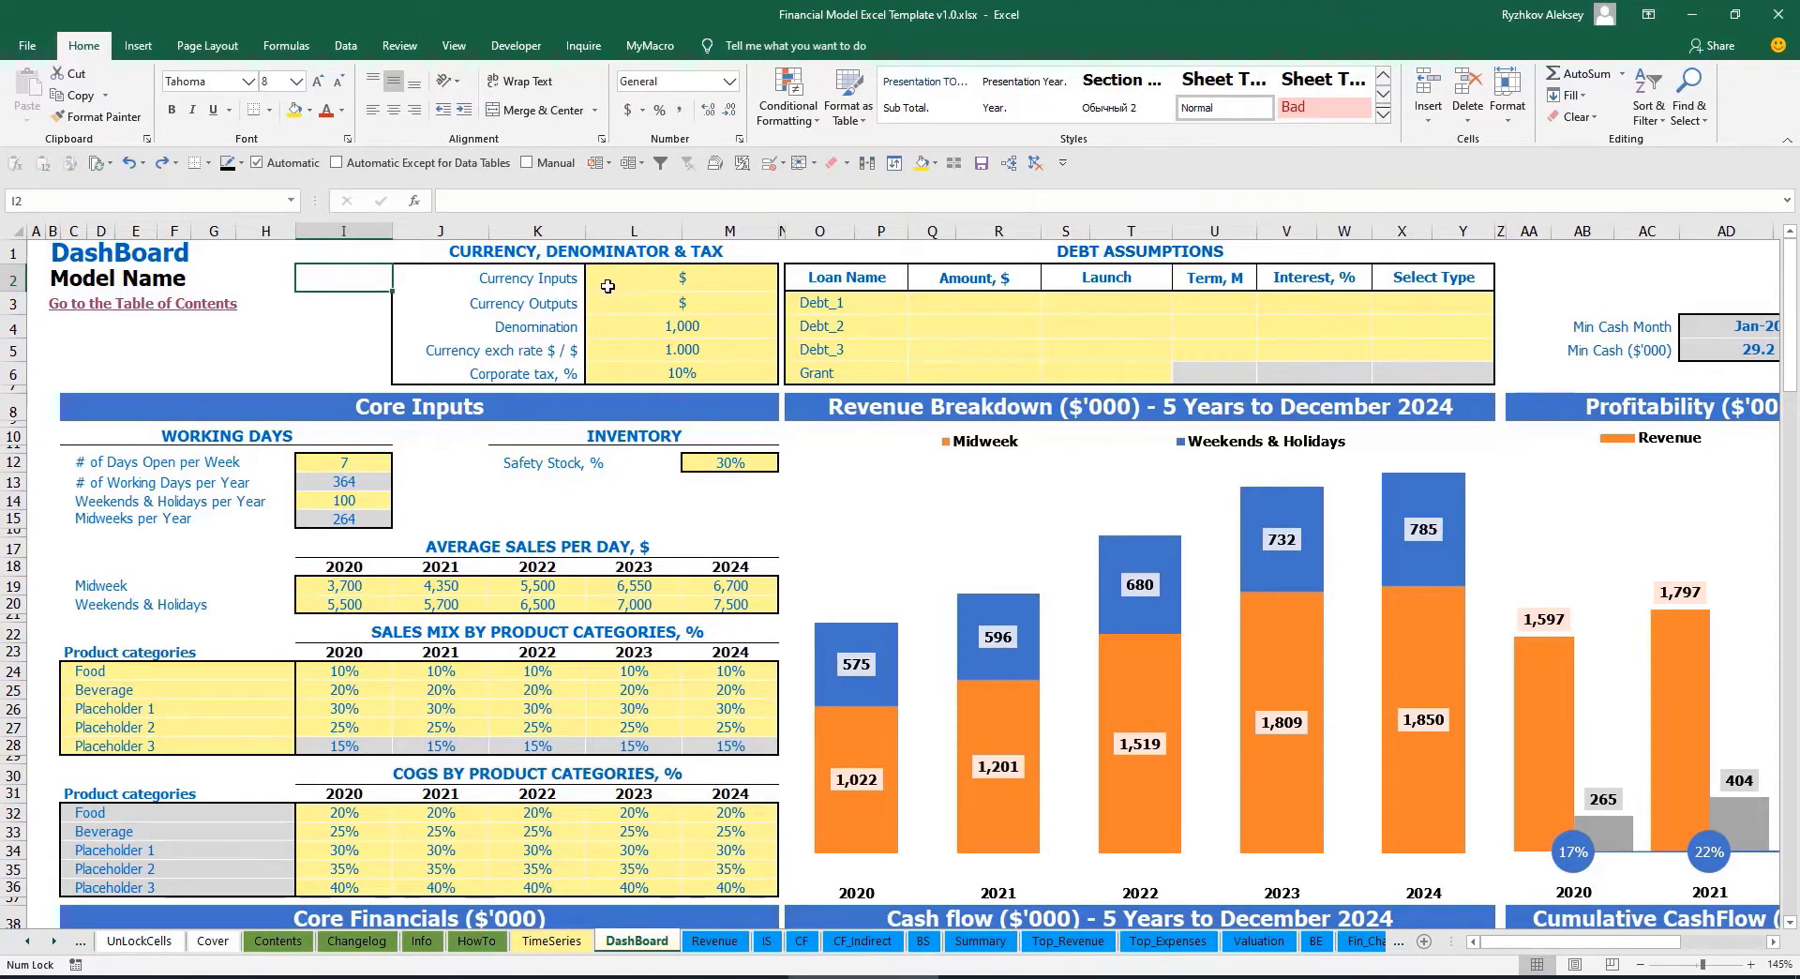
click(659, 280)
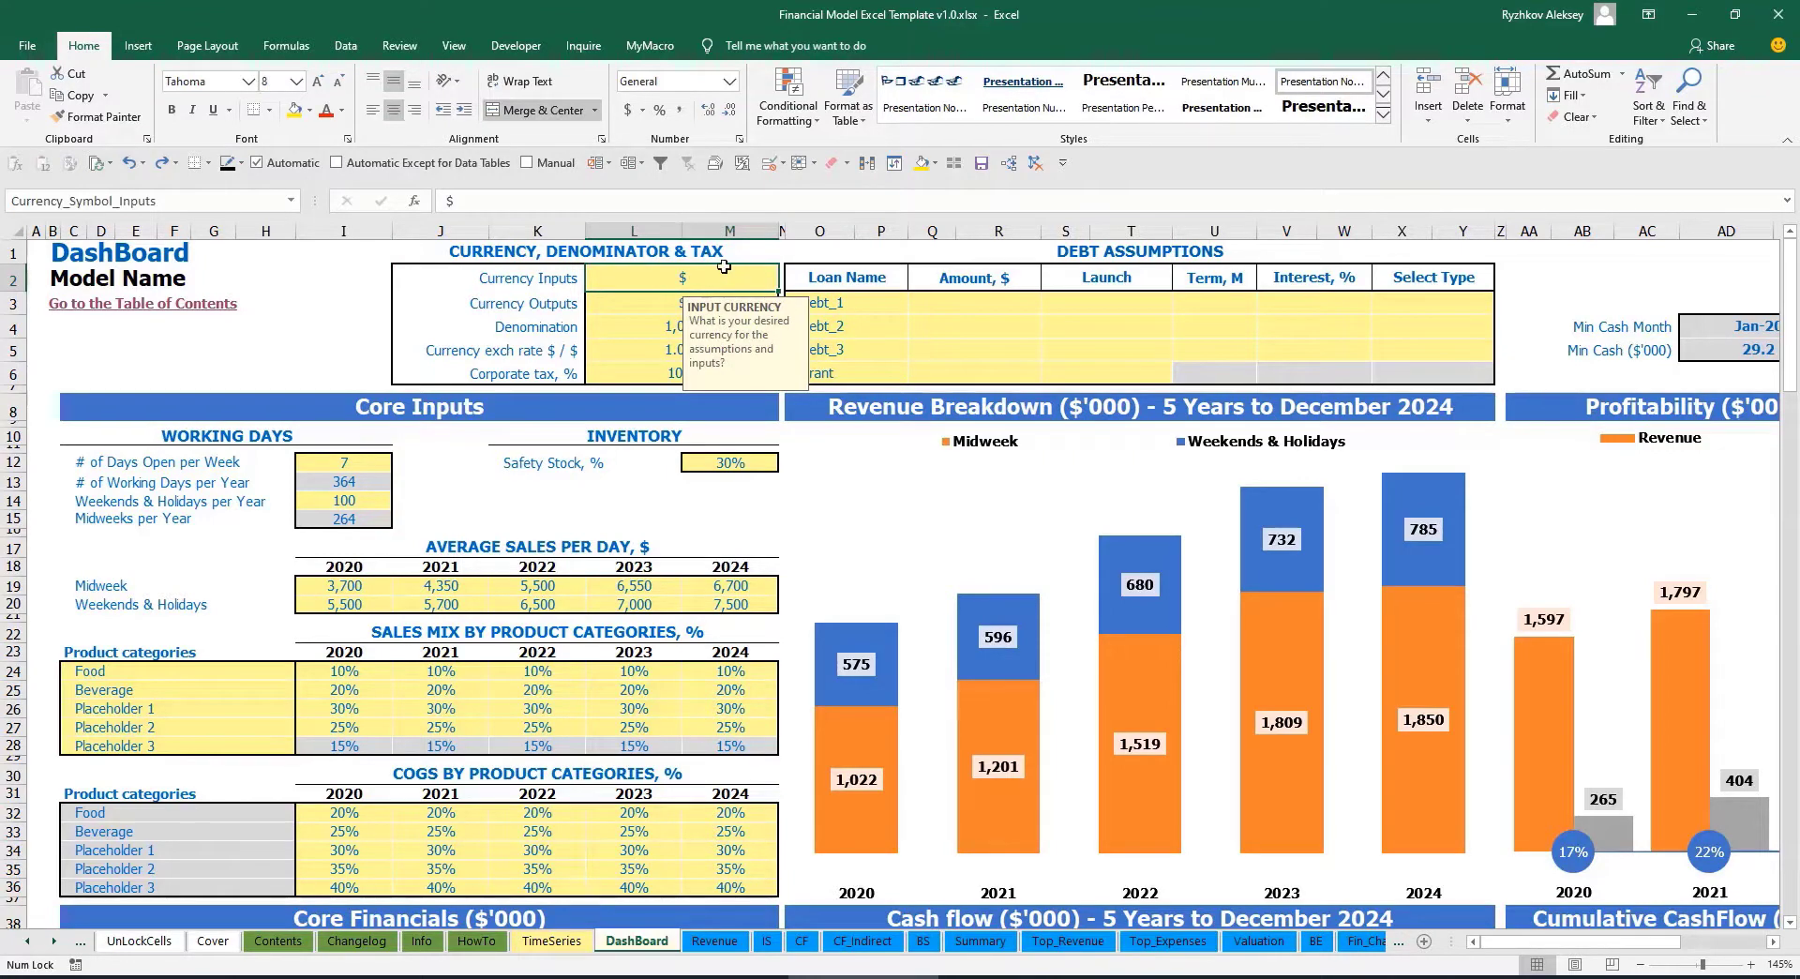
click(633, 302)
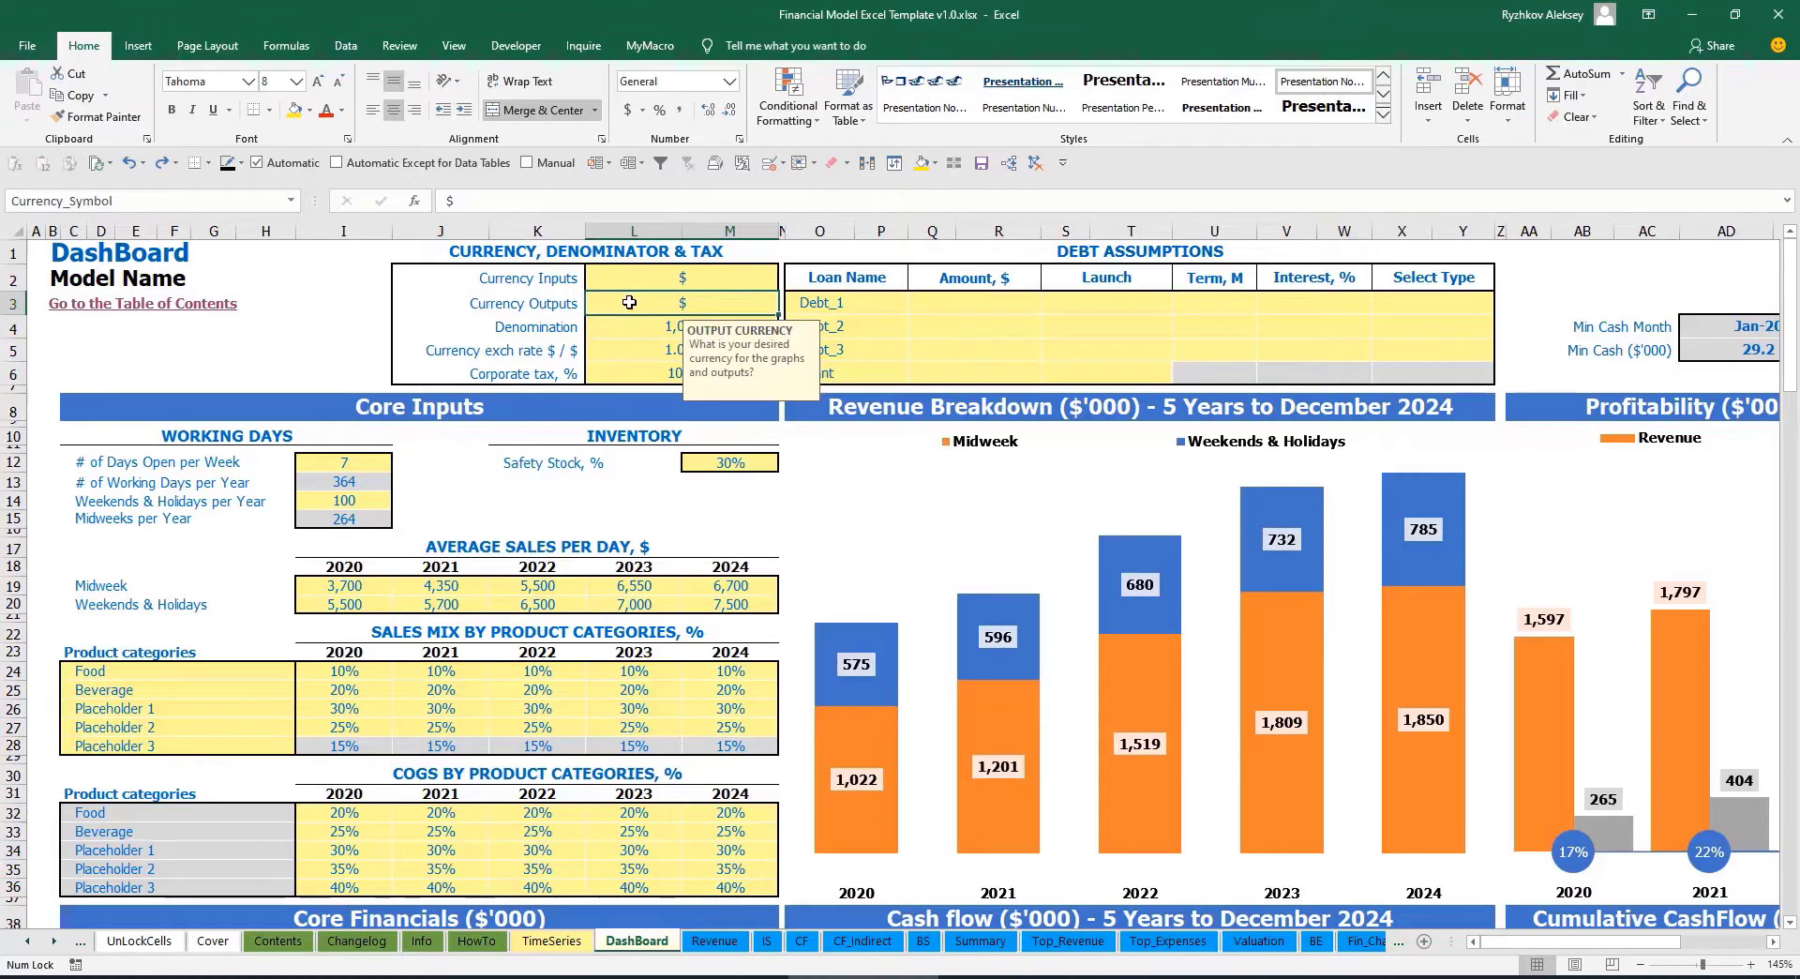
click(643, 282)
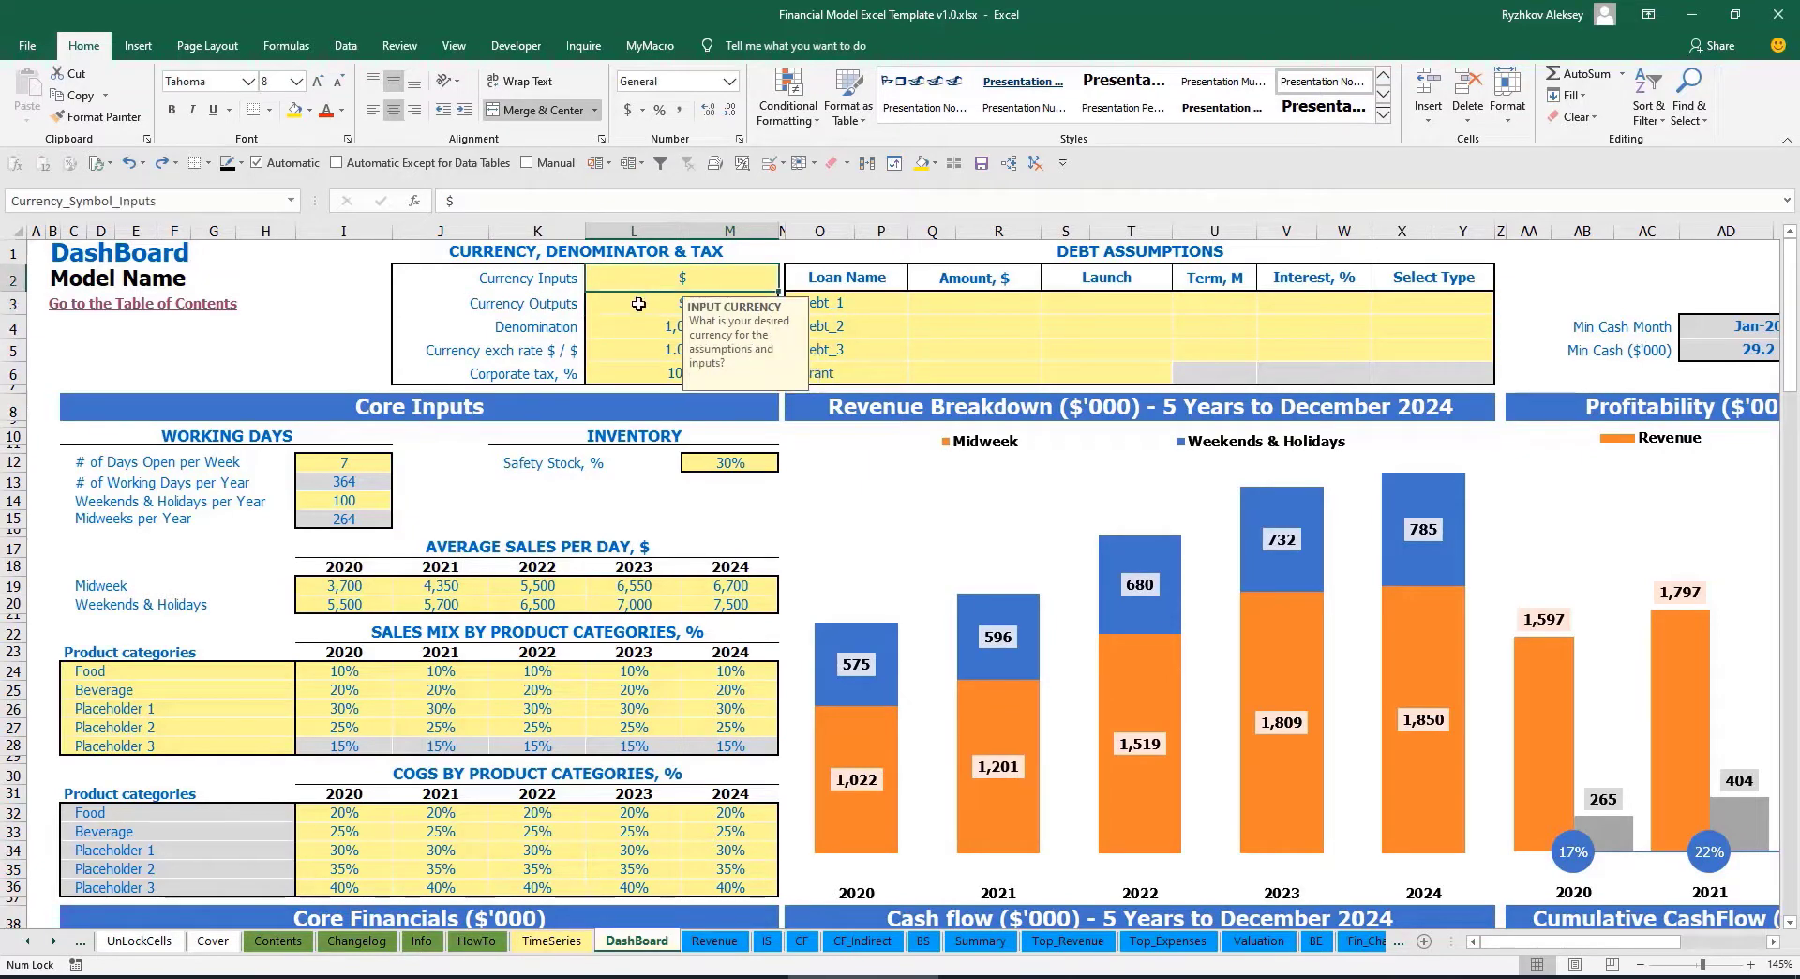
click(638, 304)
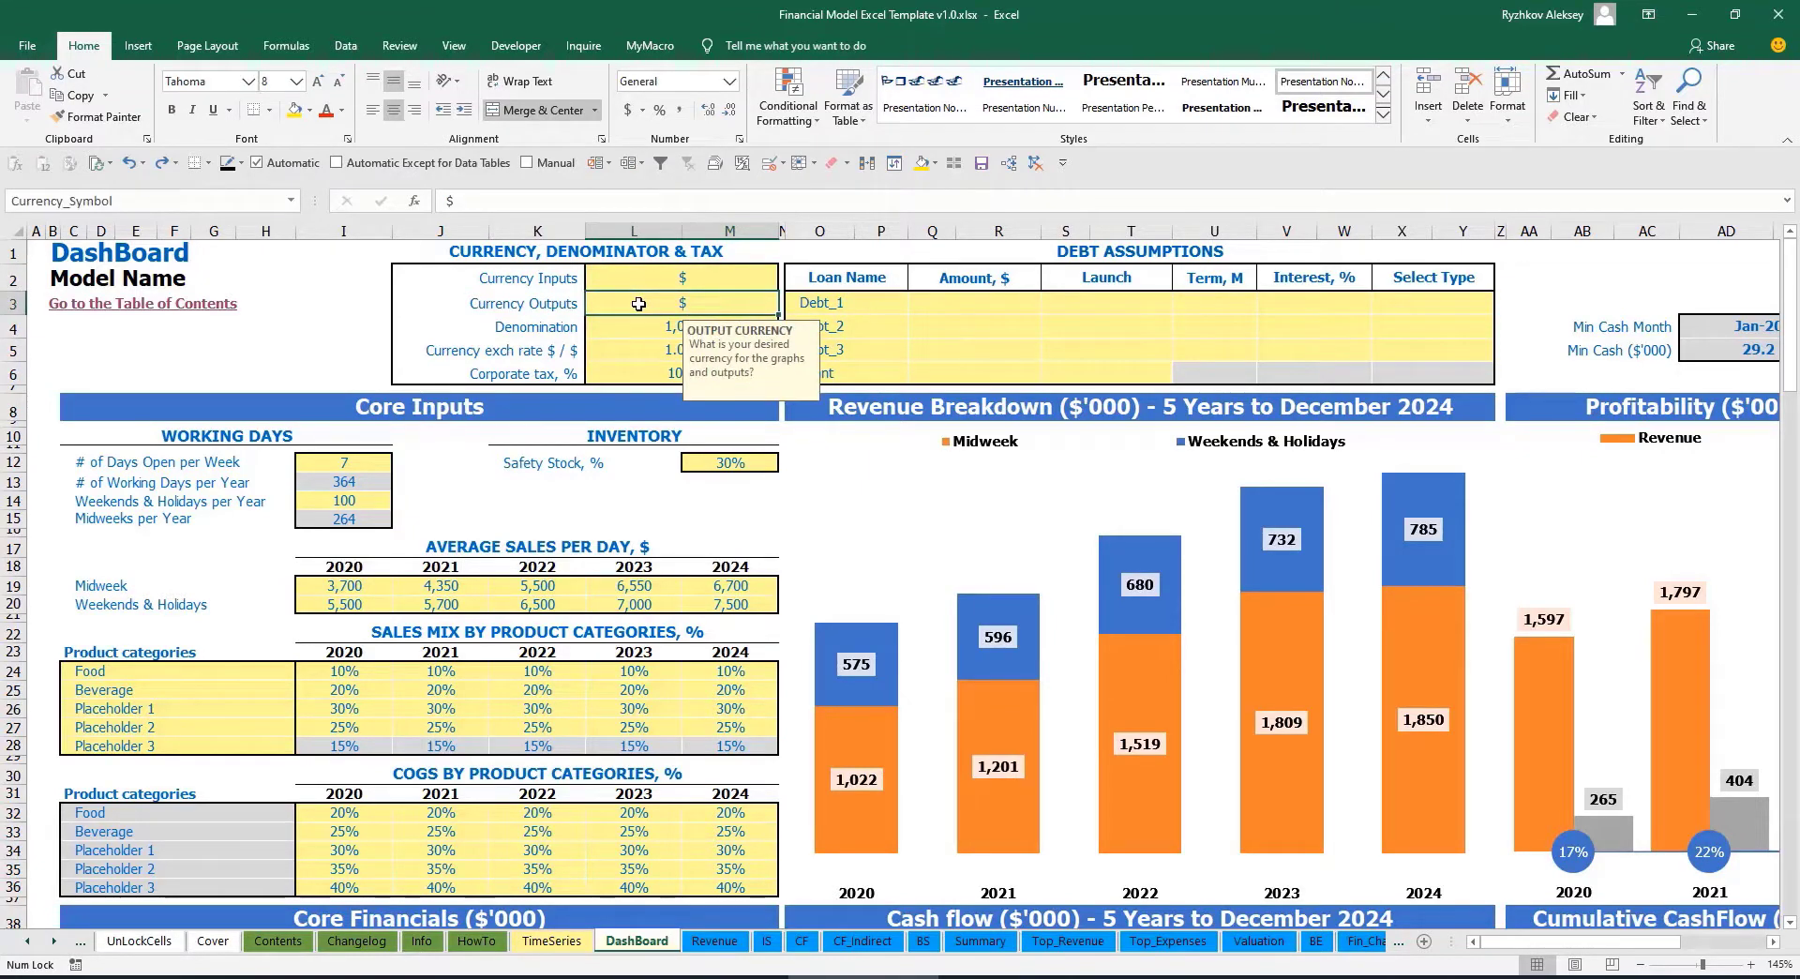
click(664, 280)
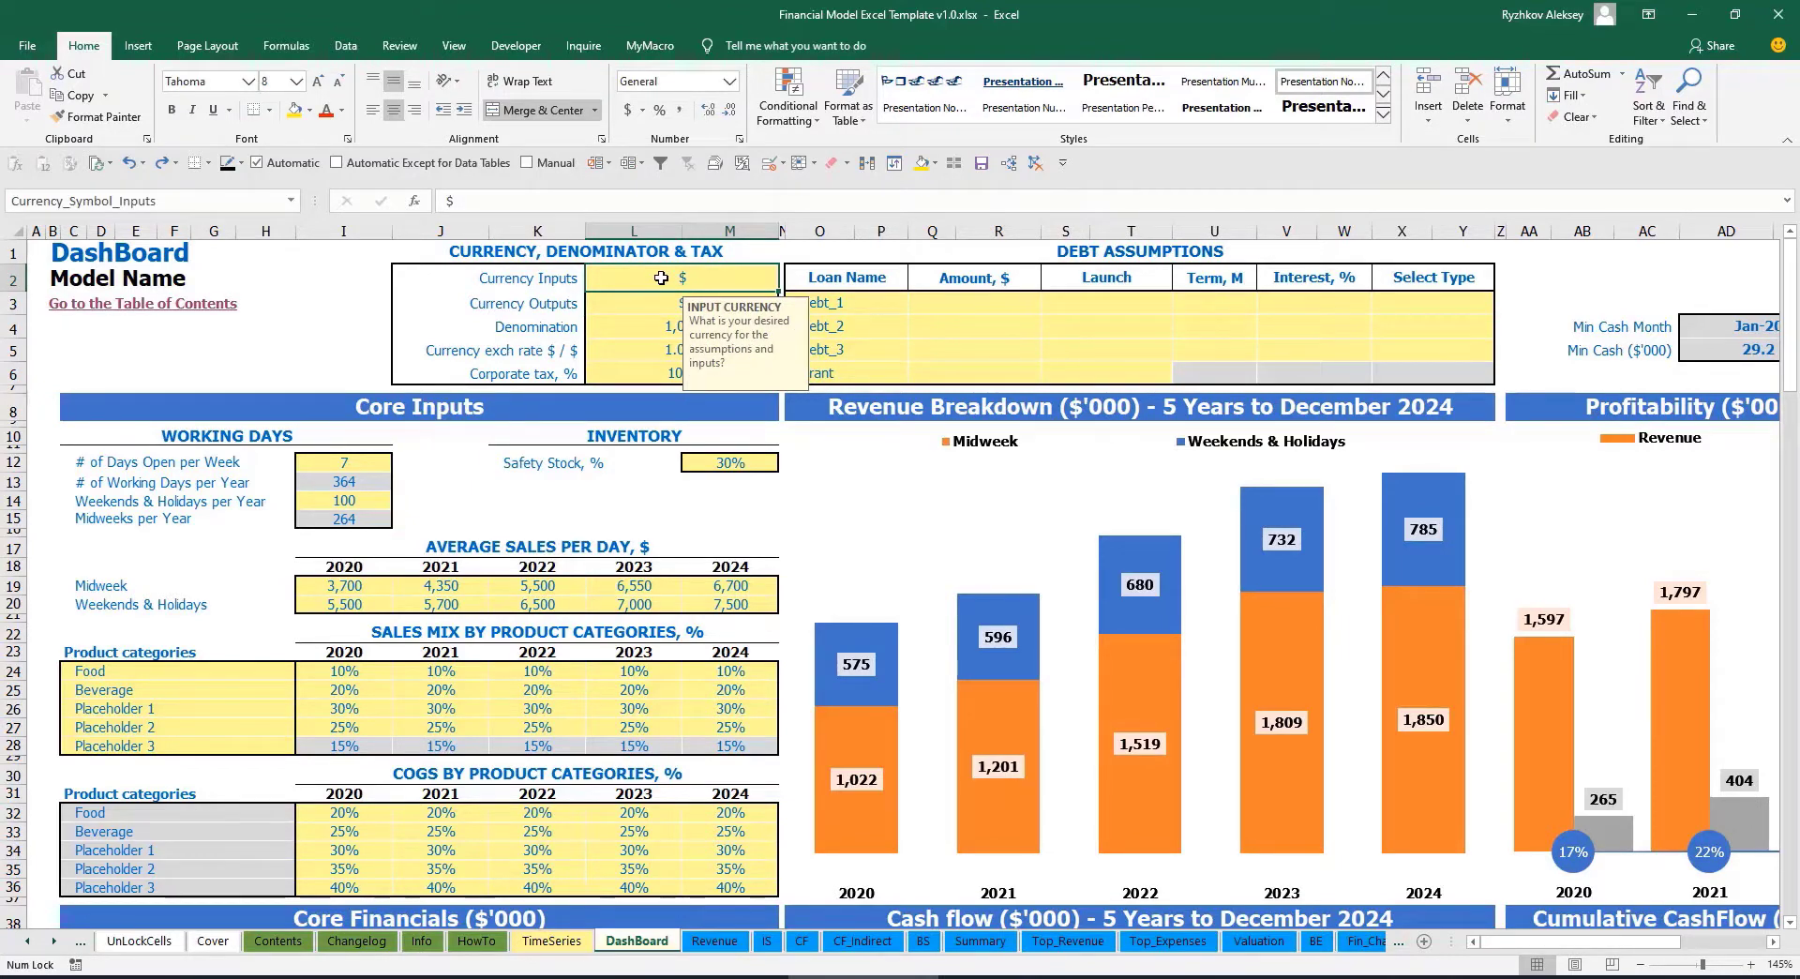
text(USD)
key(Return)
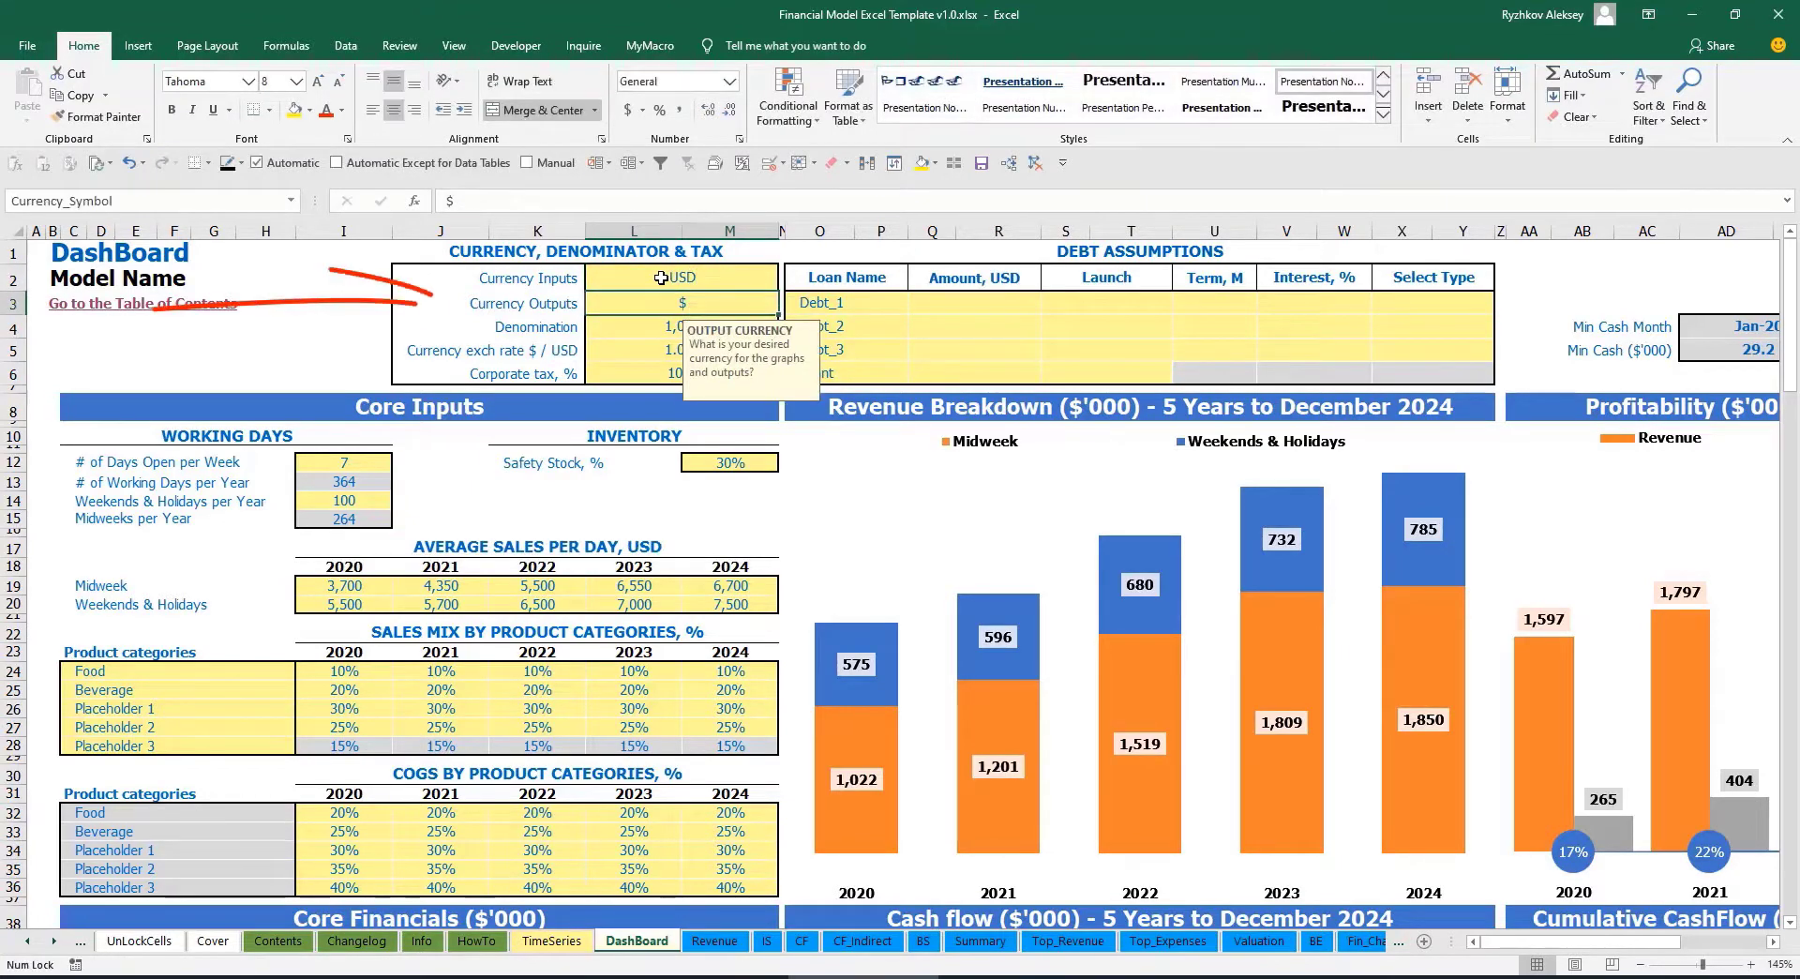
text(EUR)
key(Return)
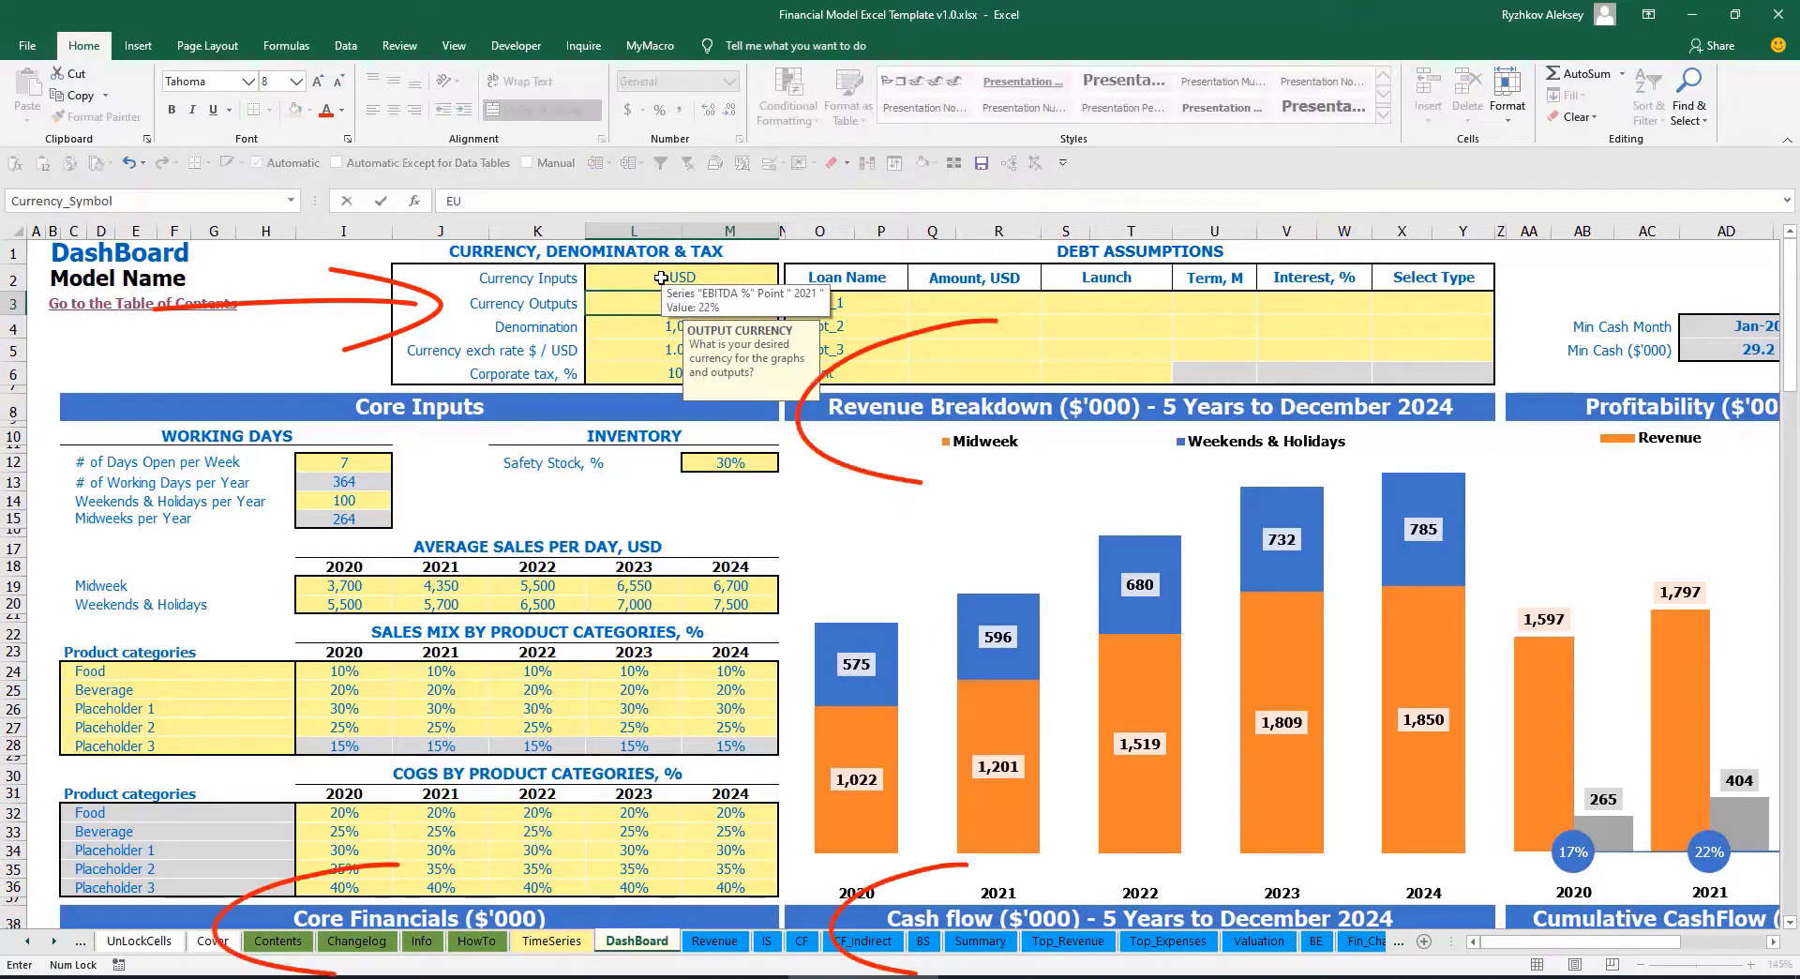
key(Return)
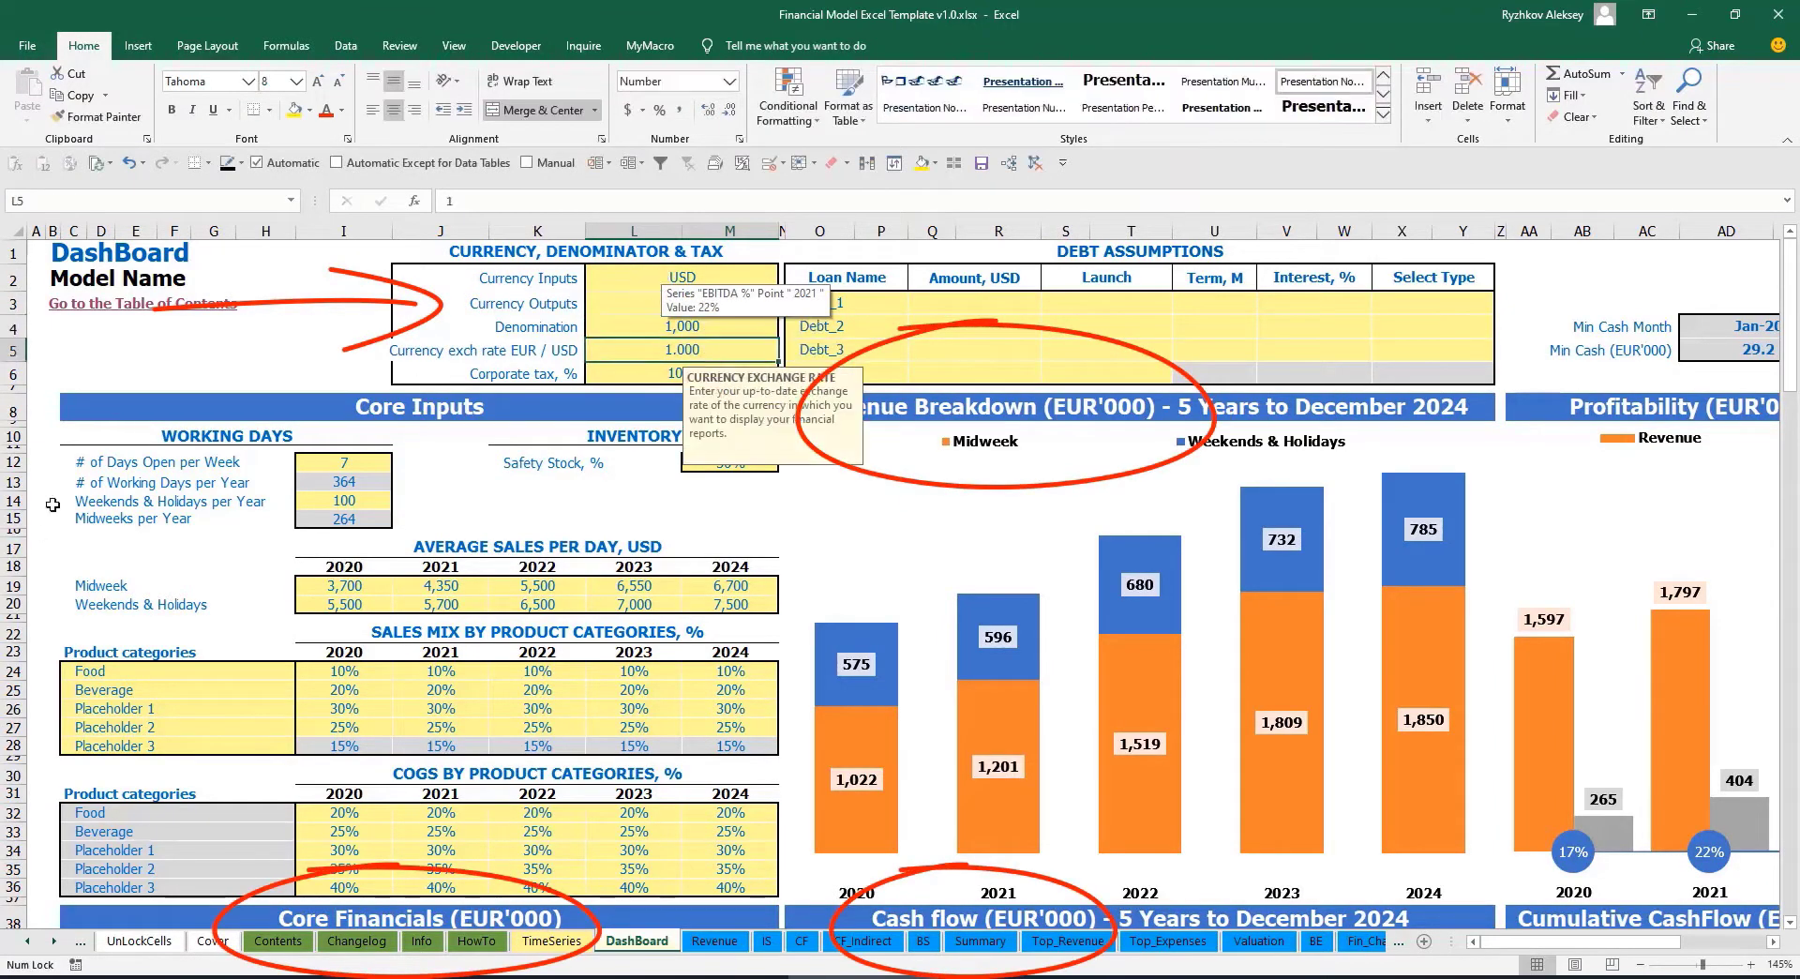
Set the EUR / USD currency exchange rate to 1.2.
click(347, 303)
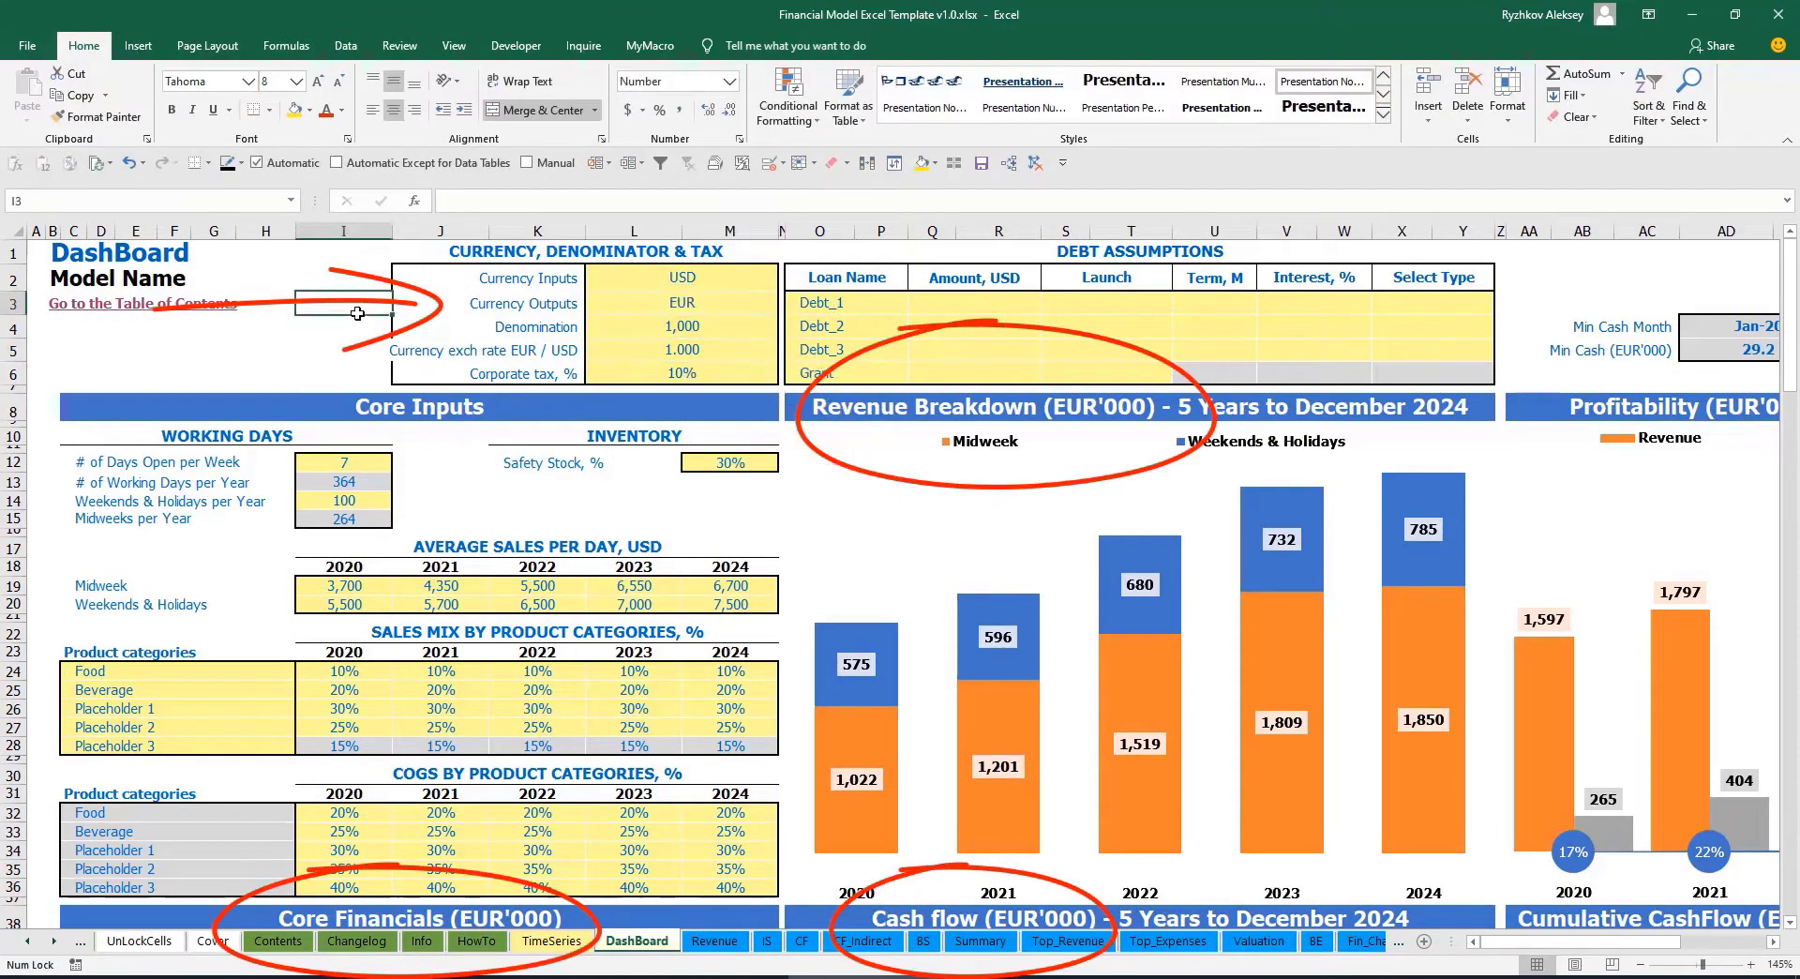
click(659, 348)
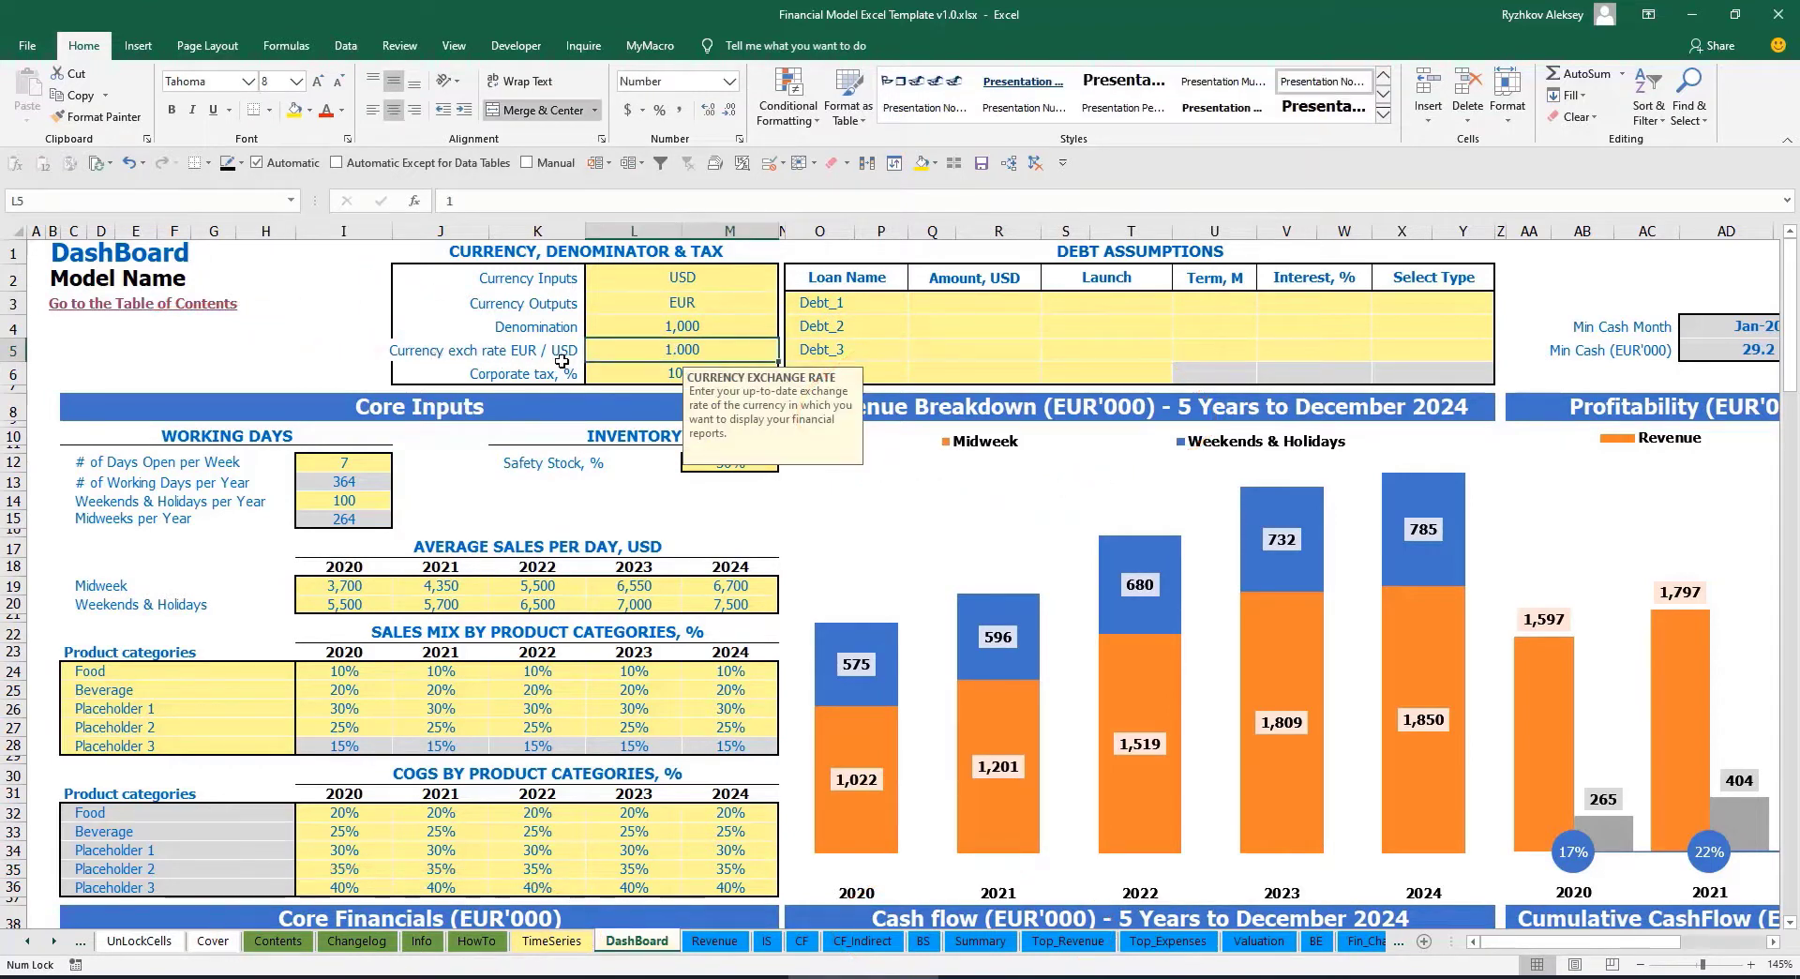
text(1)
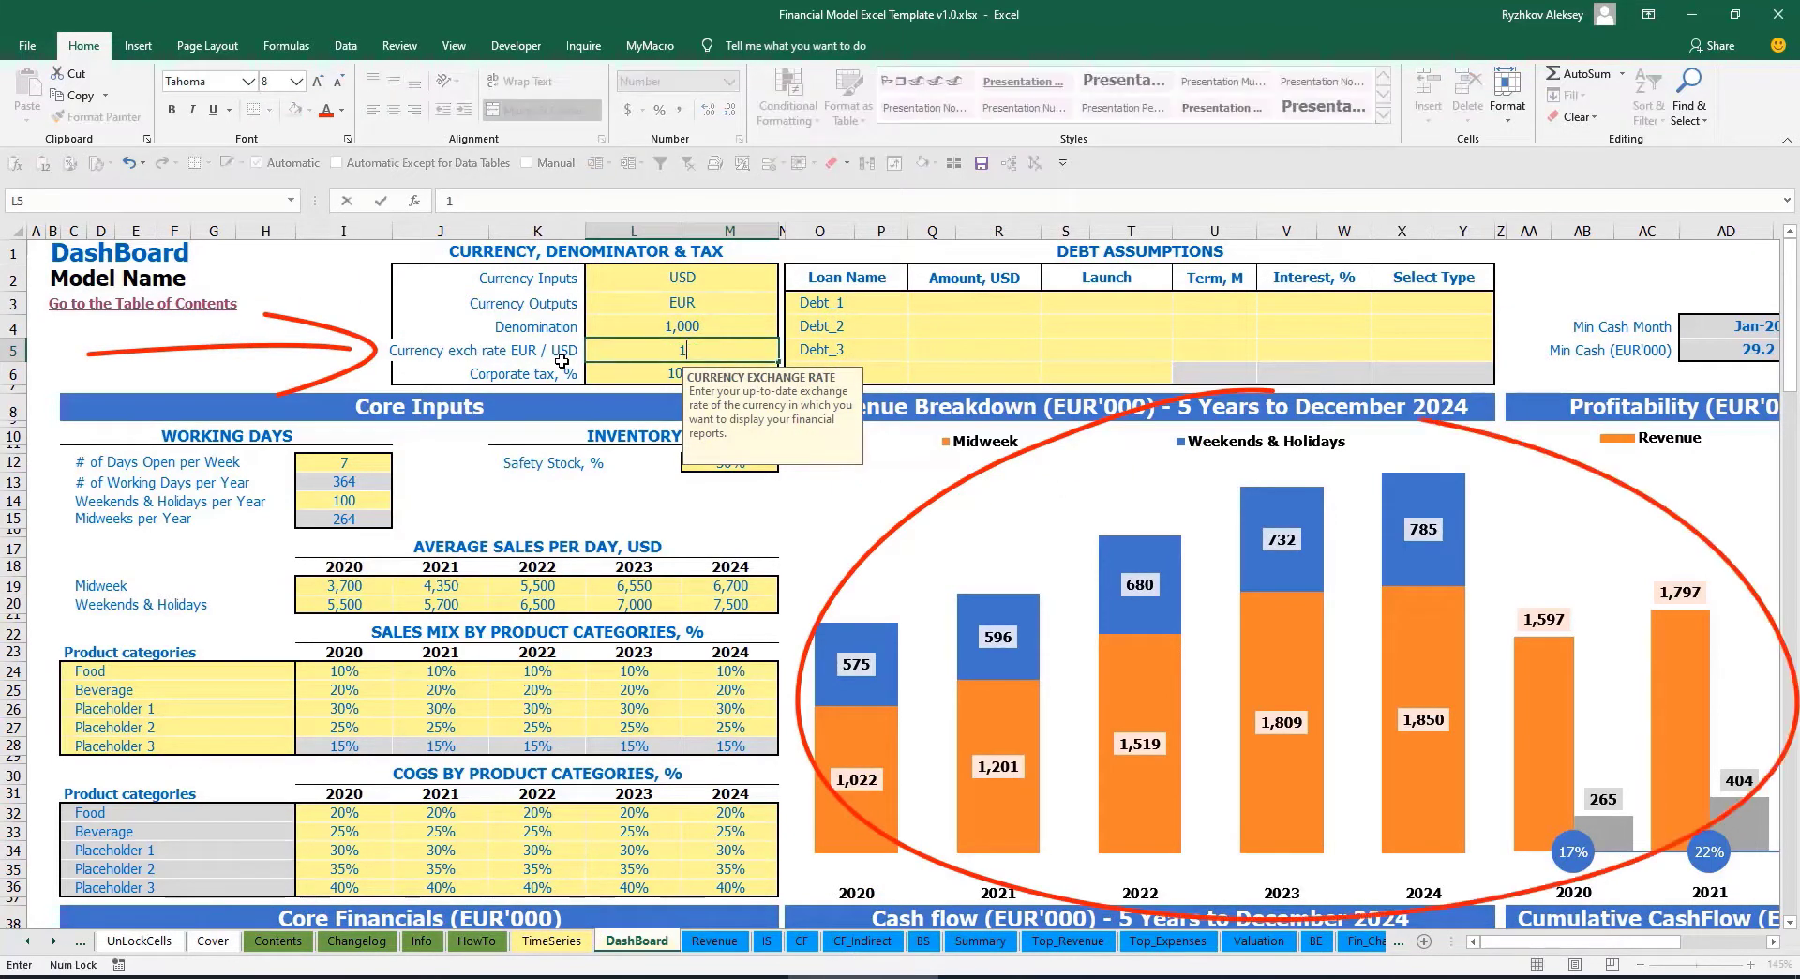
text(.2)
key(Return)
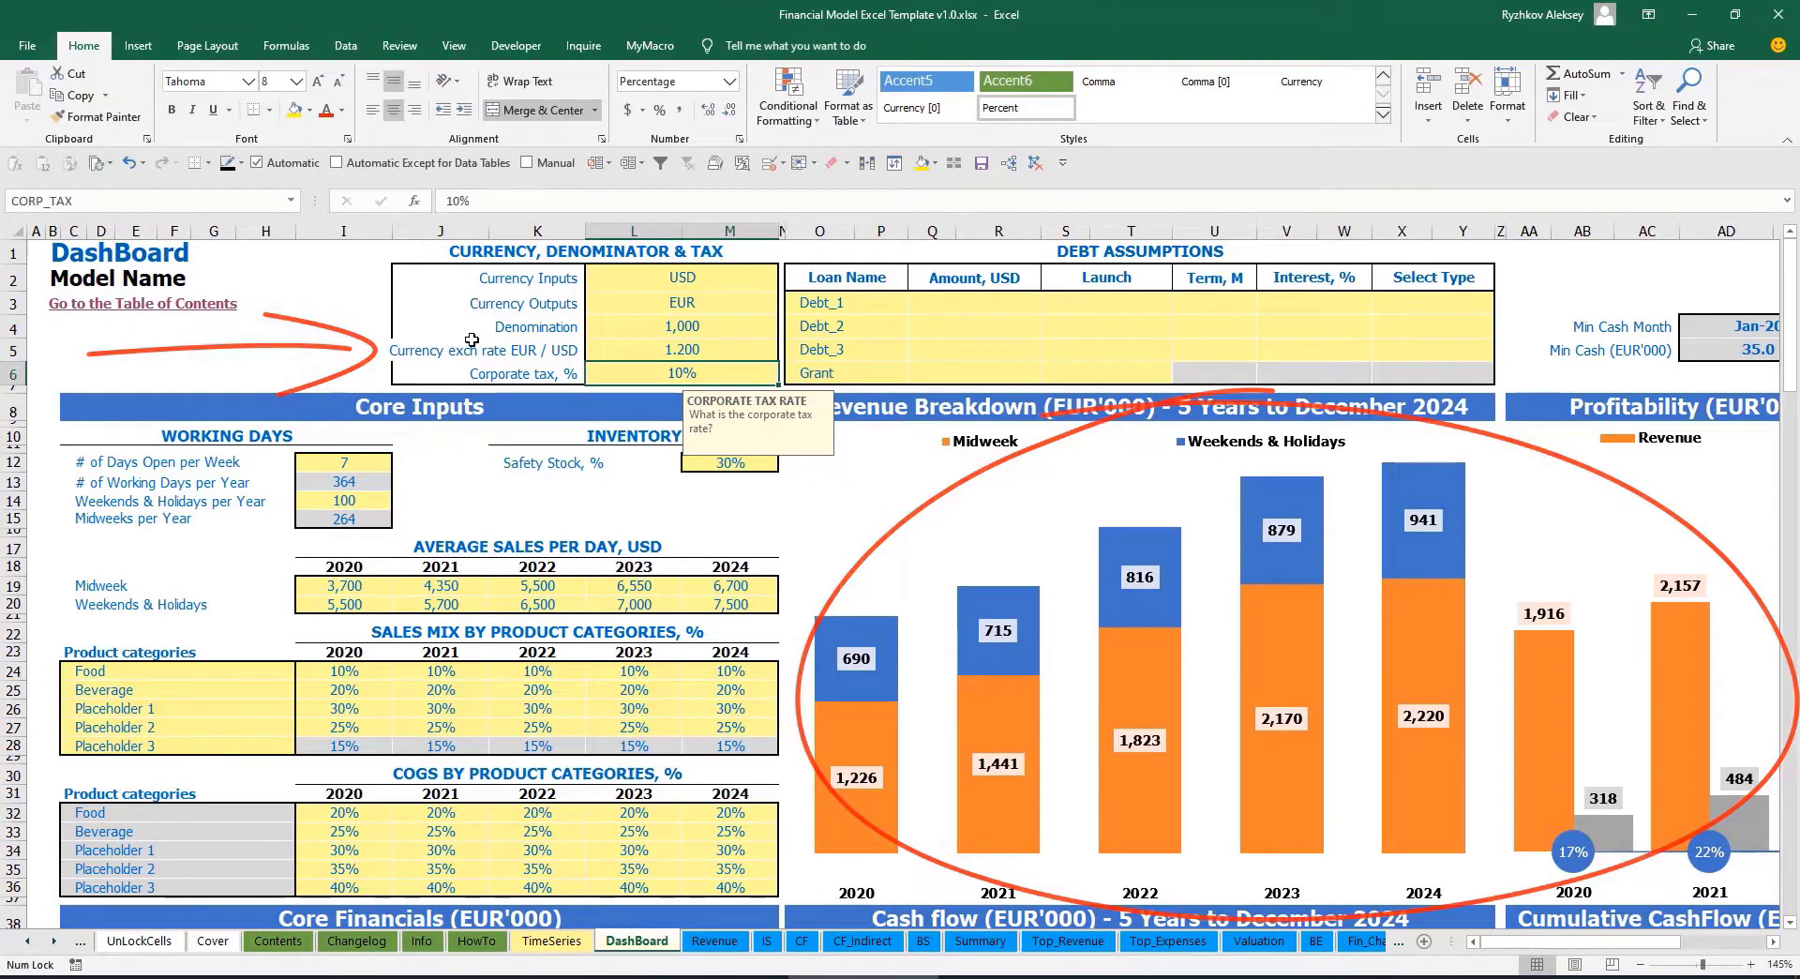
Review the input currency, output currency and exchange rate assumptions on the DashBoard.
key(Up)
key(Up)
key(Up)
key(Up)
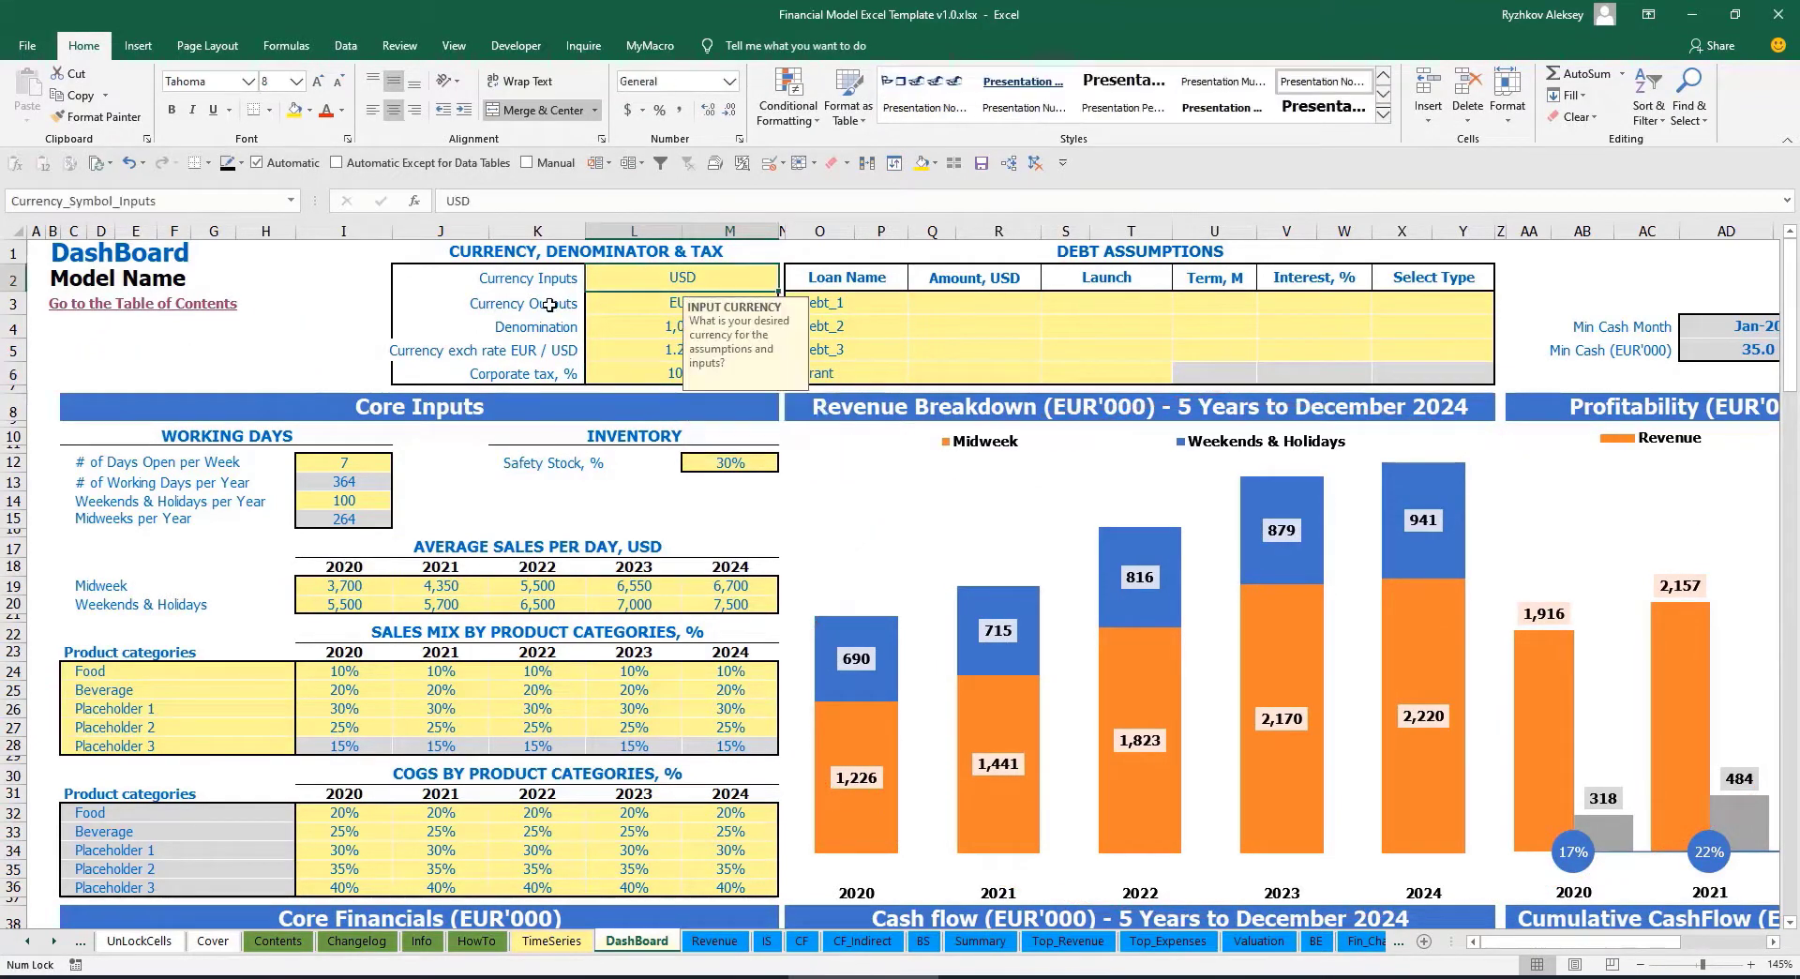
click(633, 303)
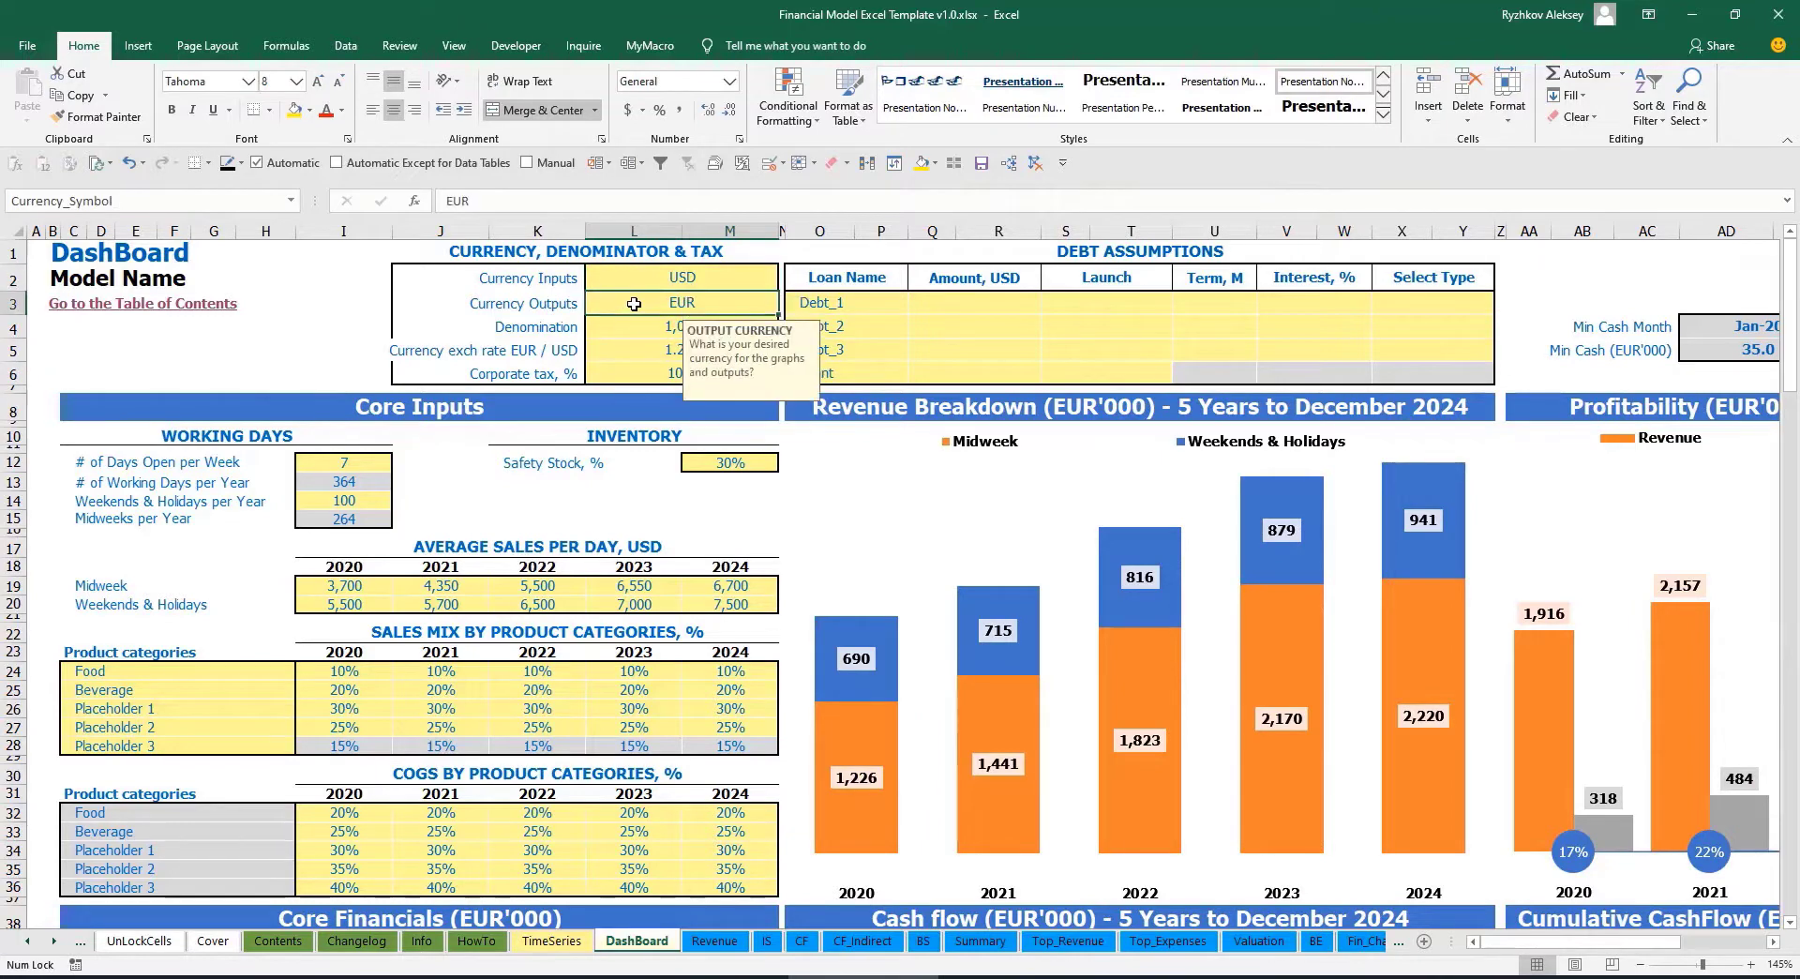
click(613, 349)
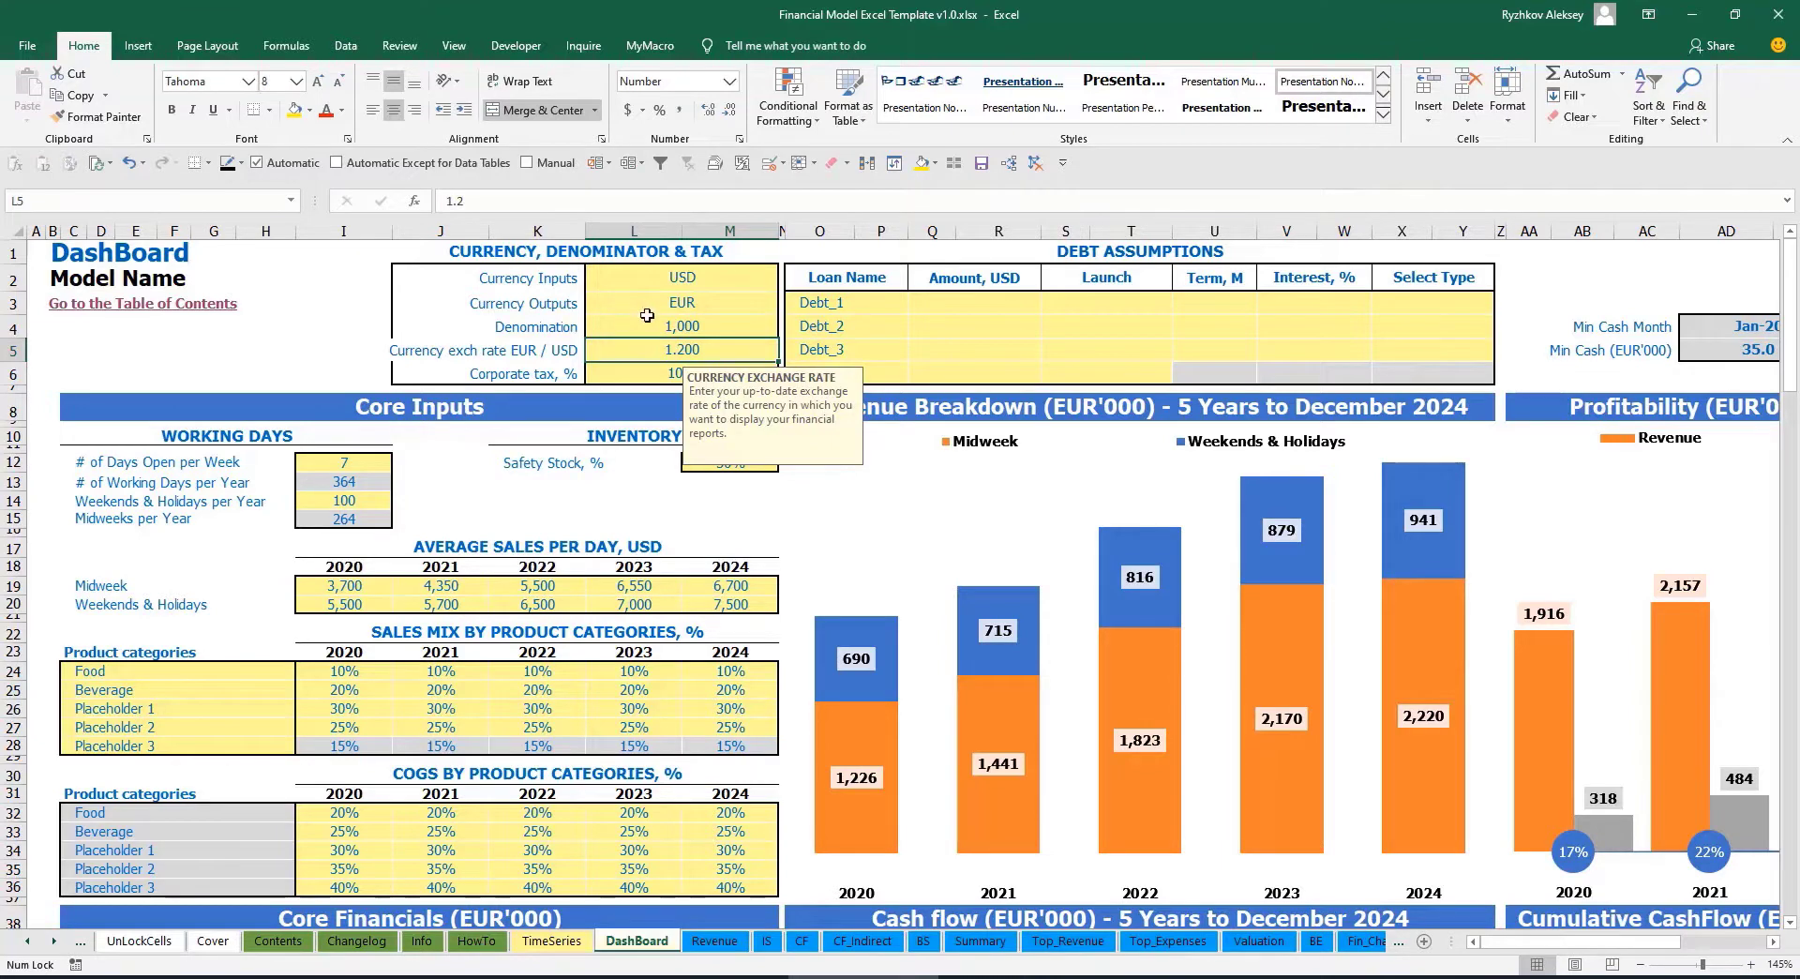
Review the denomination assumption and how it appears in the annual and monthly Income Statement headings on the Summary sheet.
click(675, 325)
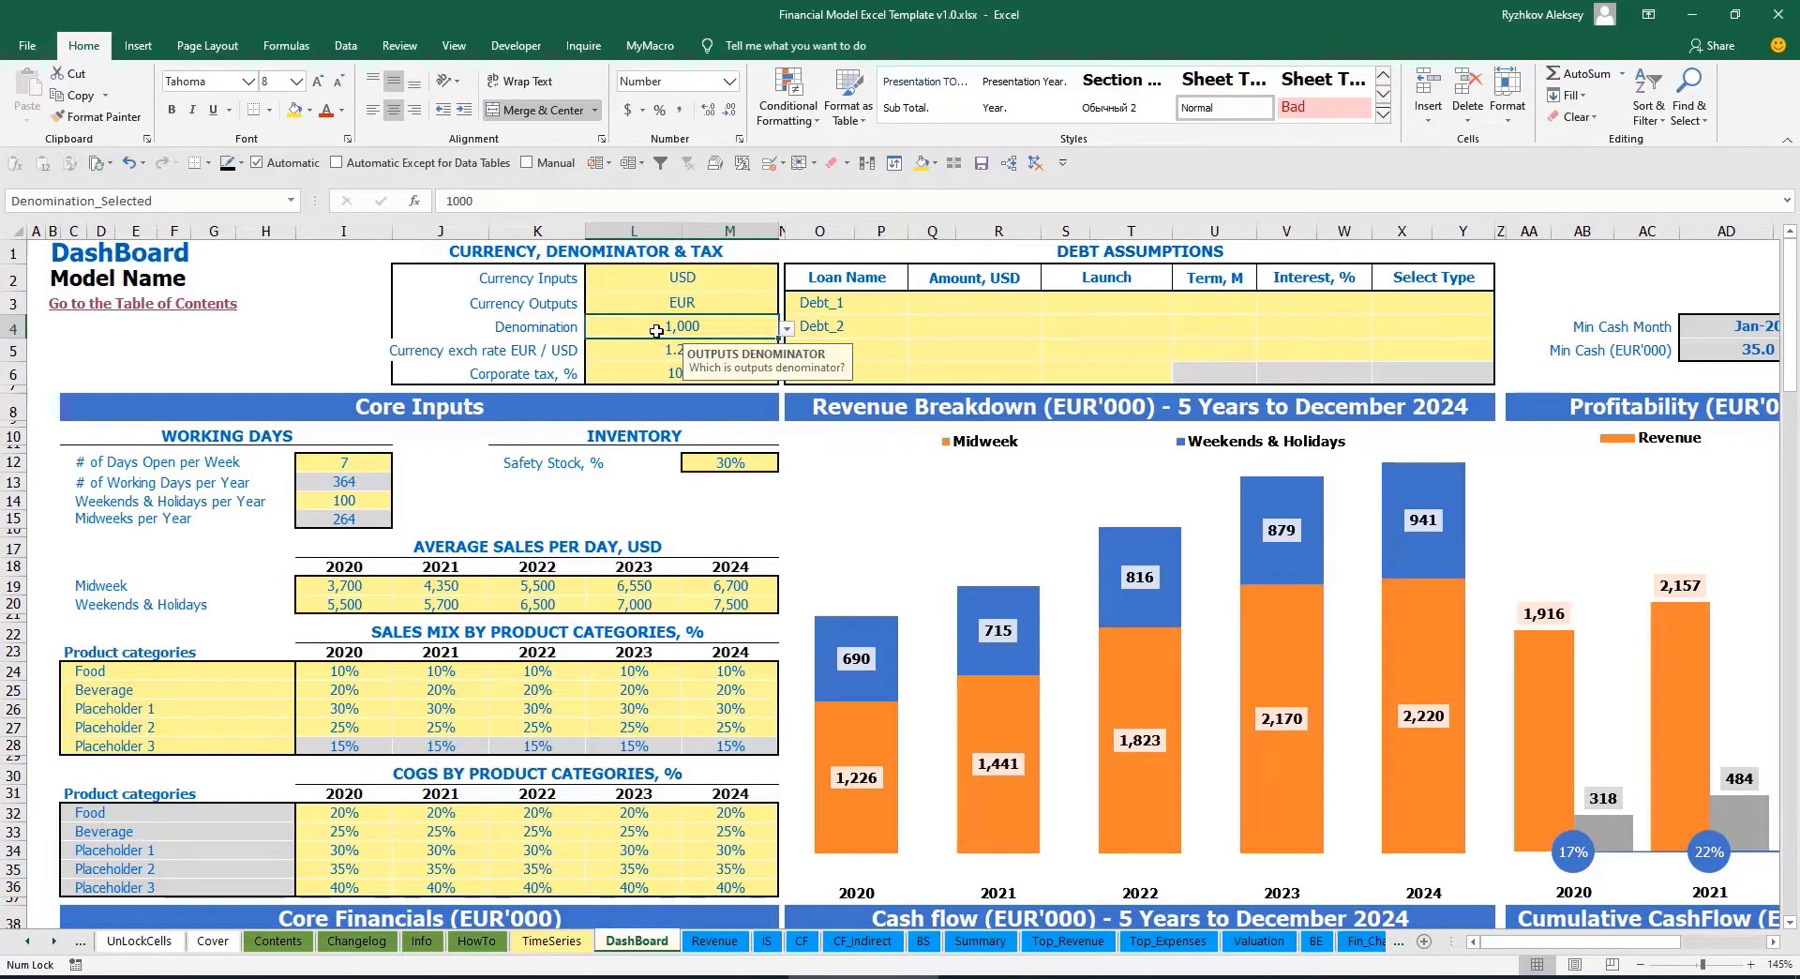
click(979, 940)
click(297, 321)
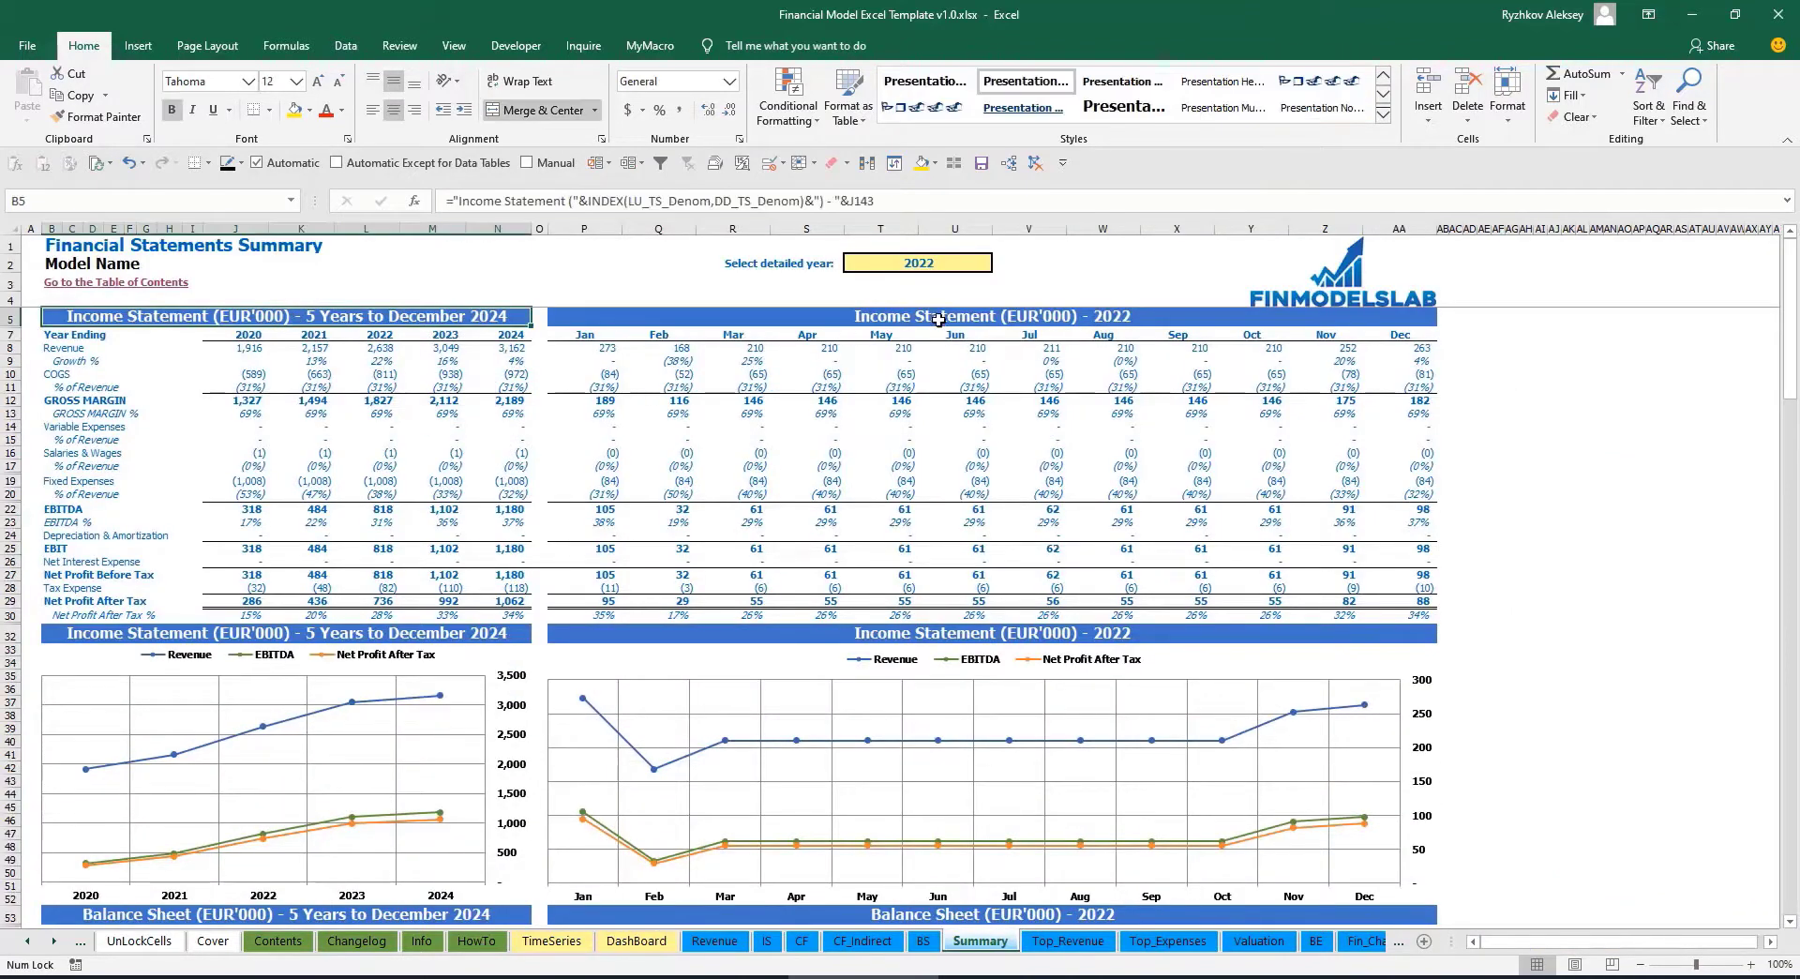
click(996, 314)
click(399, 321)
click(636, 940)
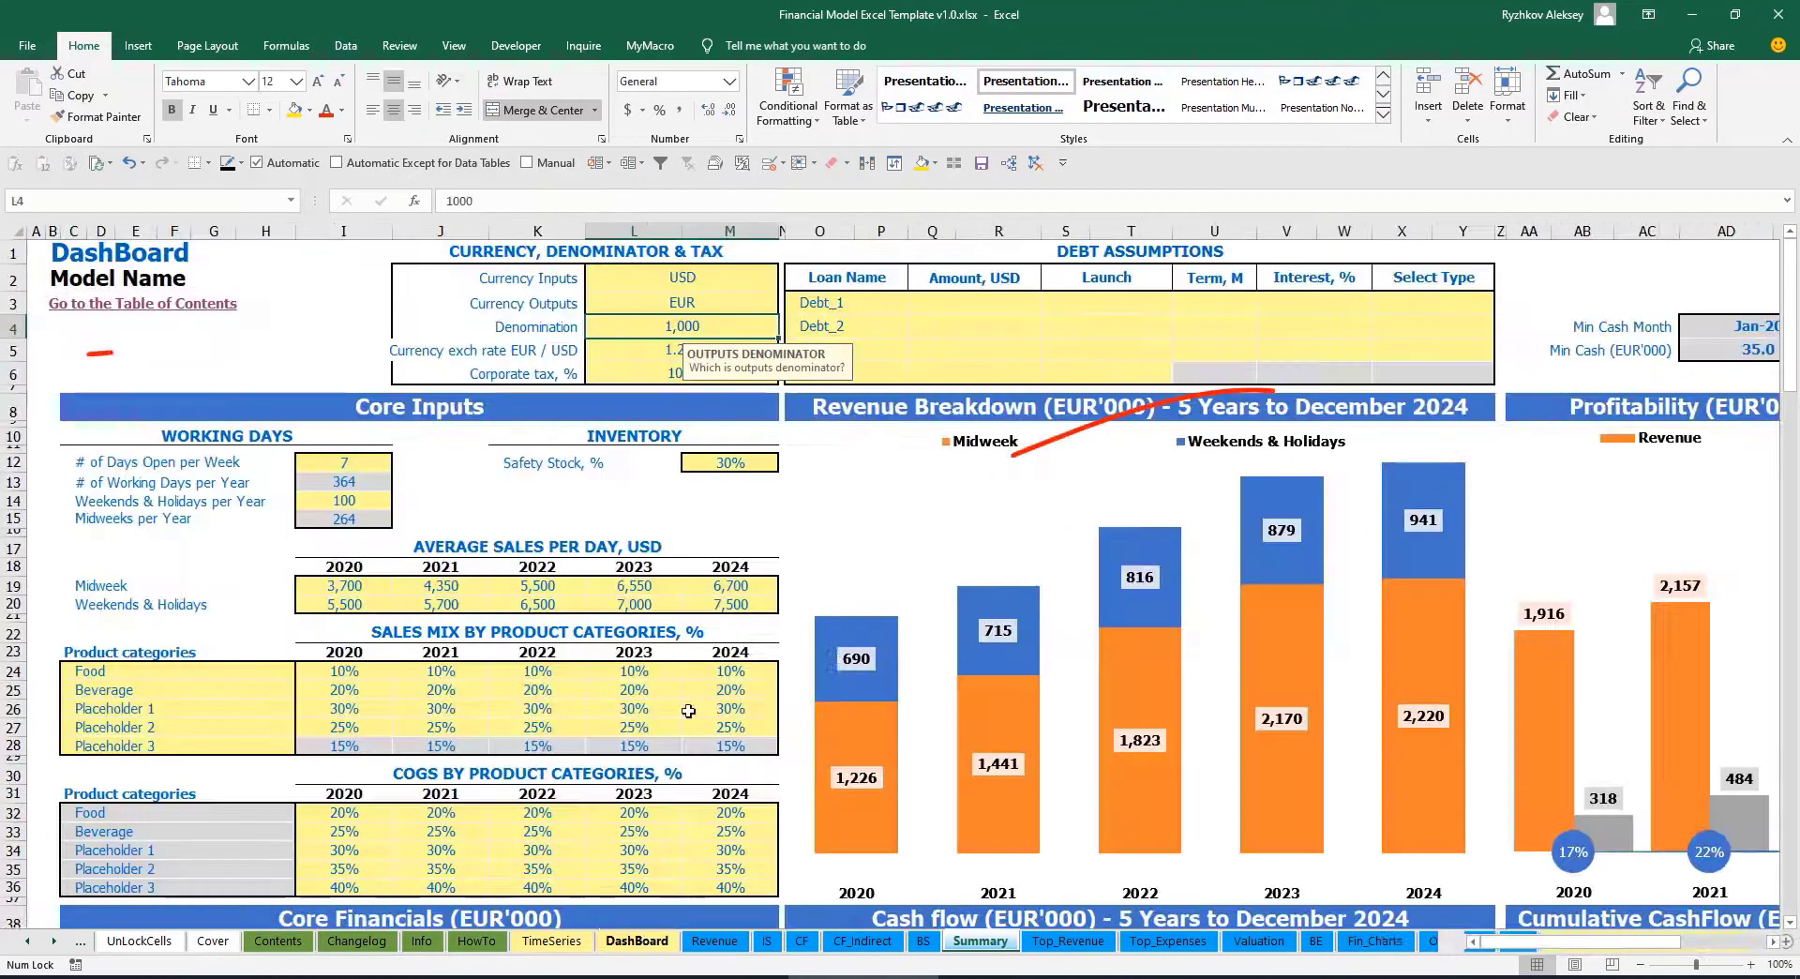
Set the outputs denomination to 1,000,000 and check the Income Statement headings on the Summary sheet.
click(786, 328)
click(693, 386)
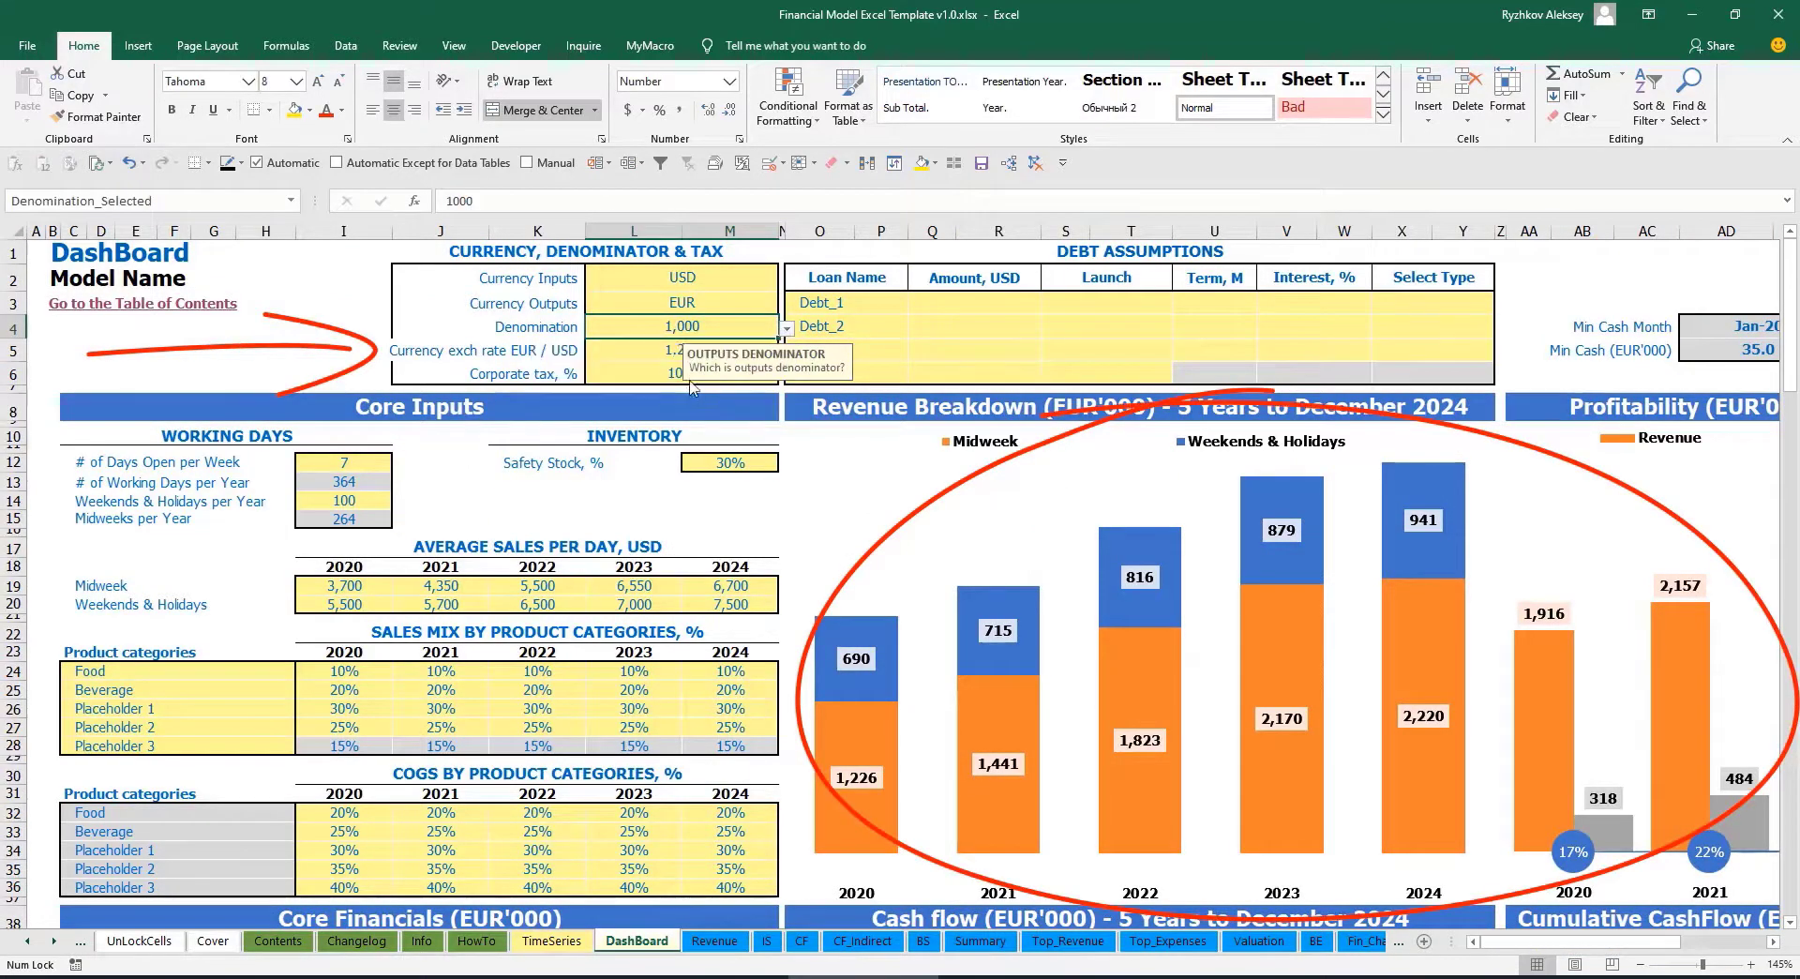
click(980, 940)
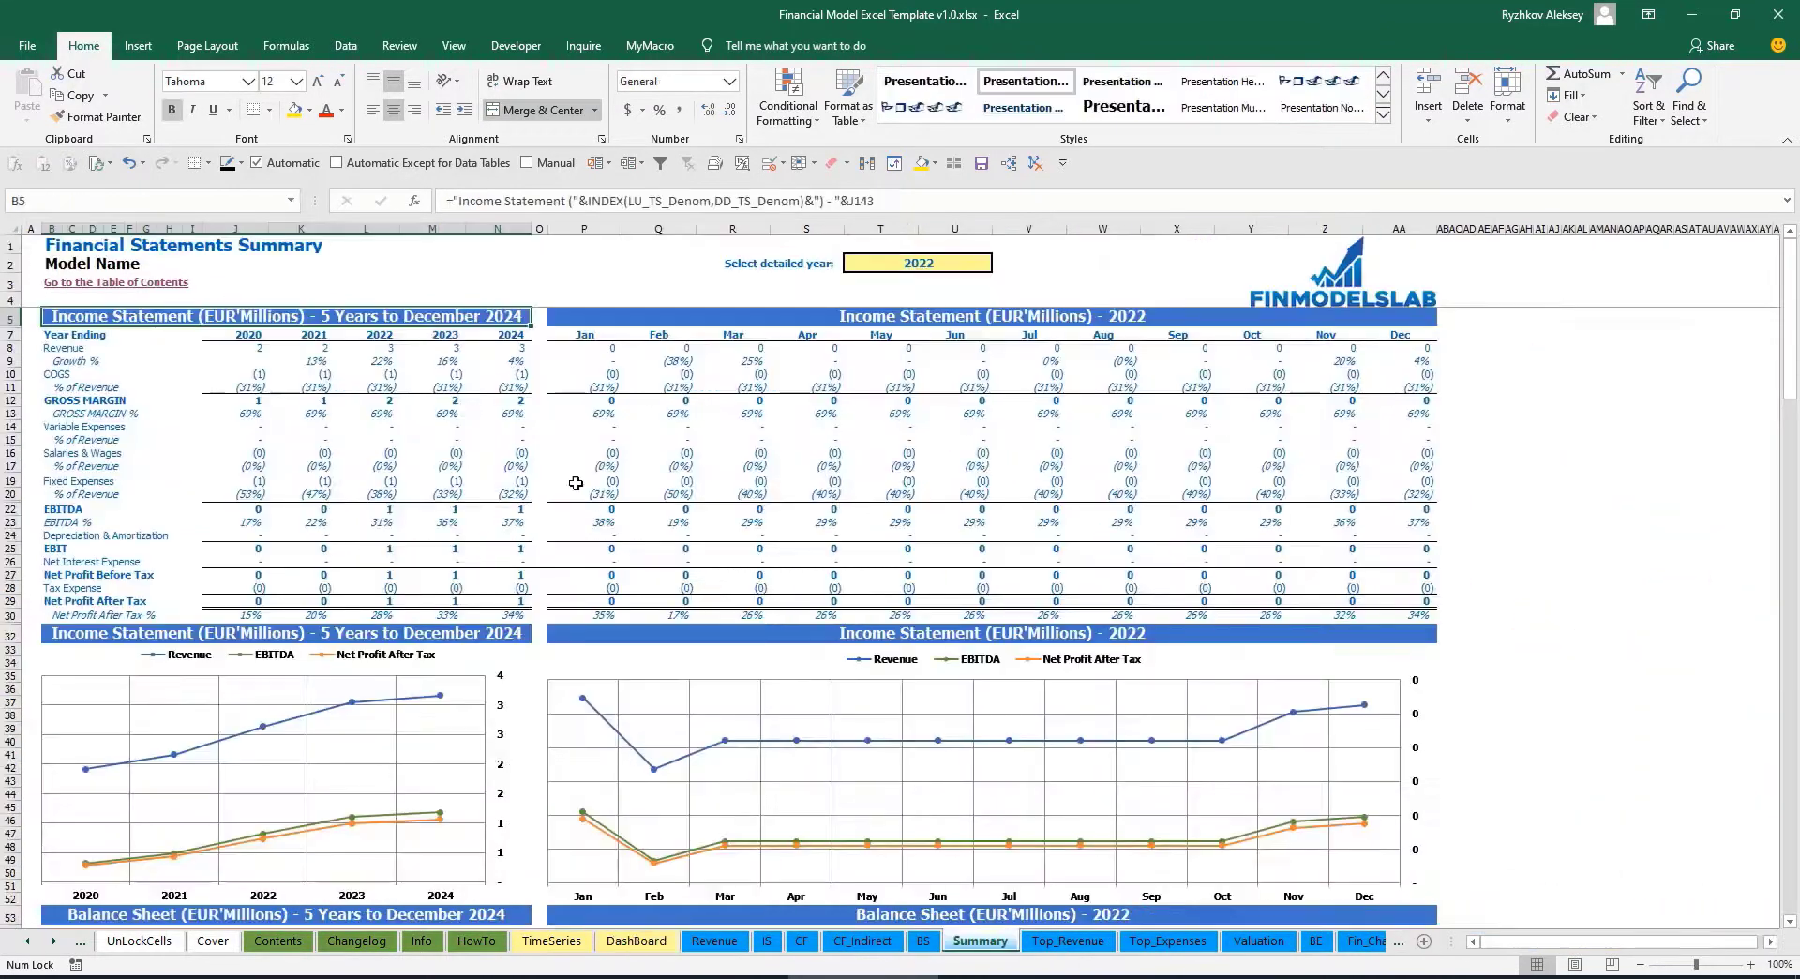
click(747, 318)
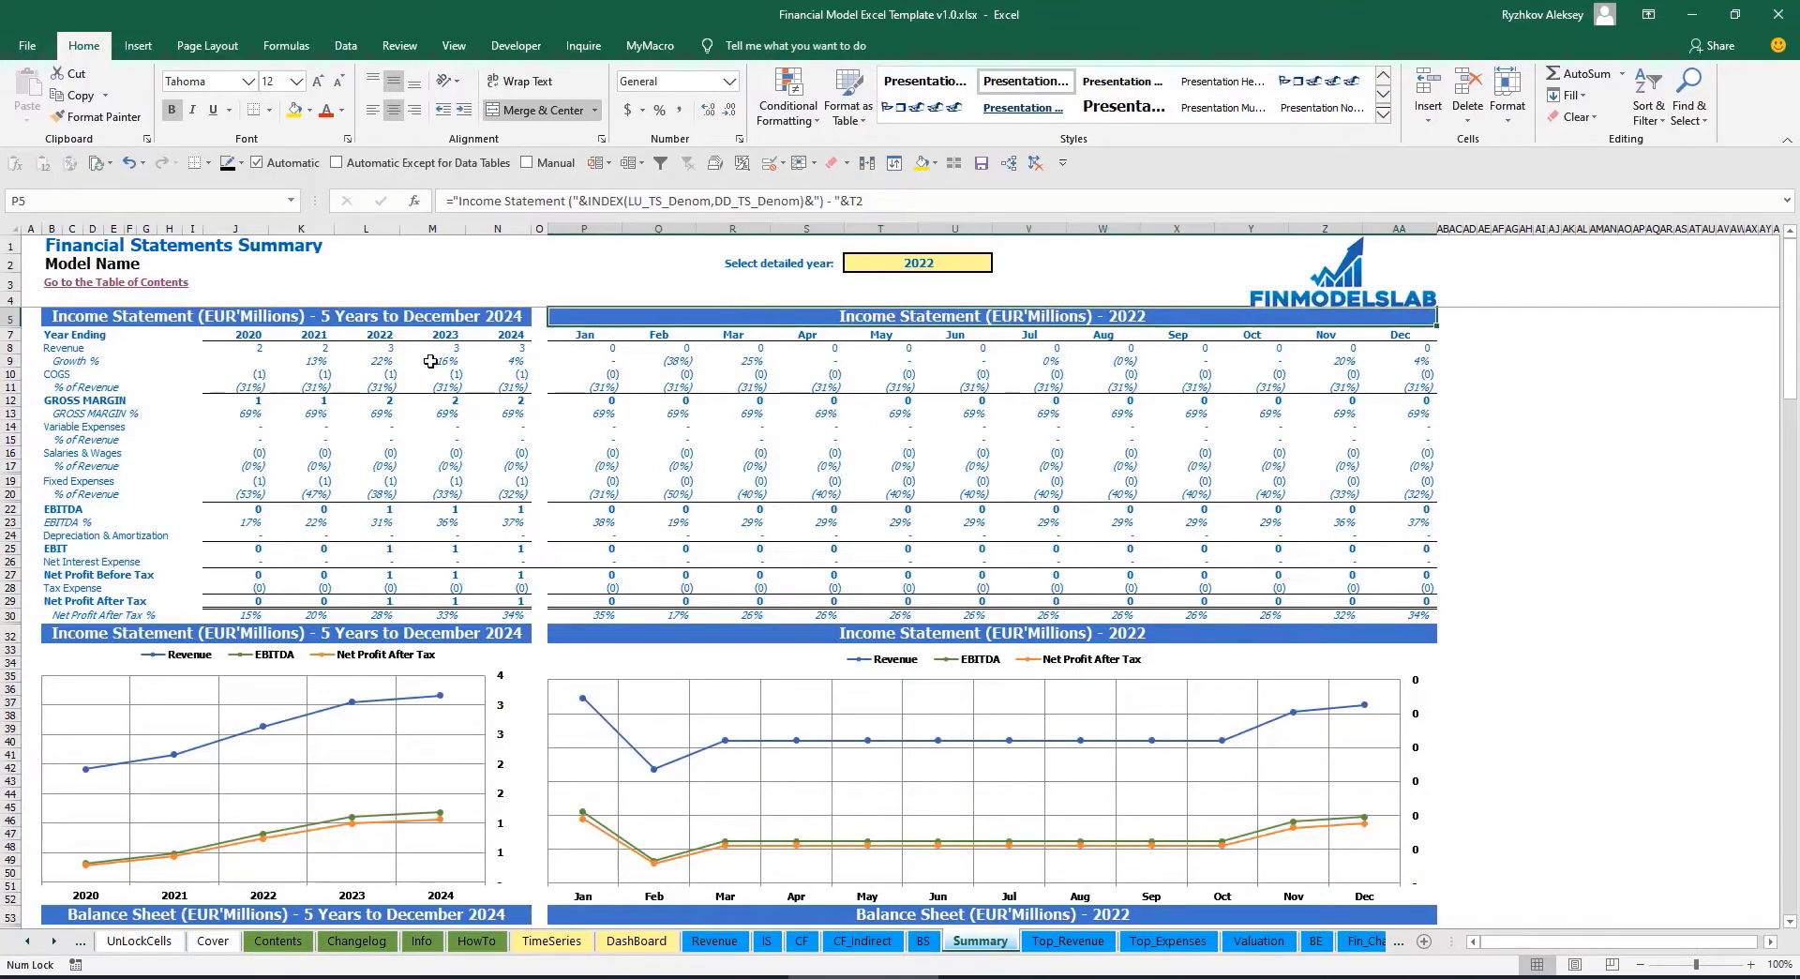
click(636, 940)
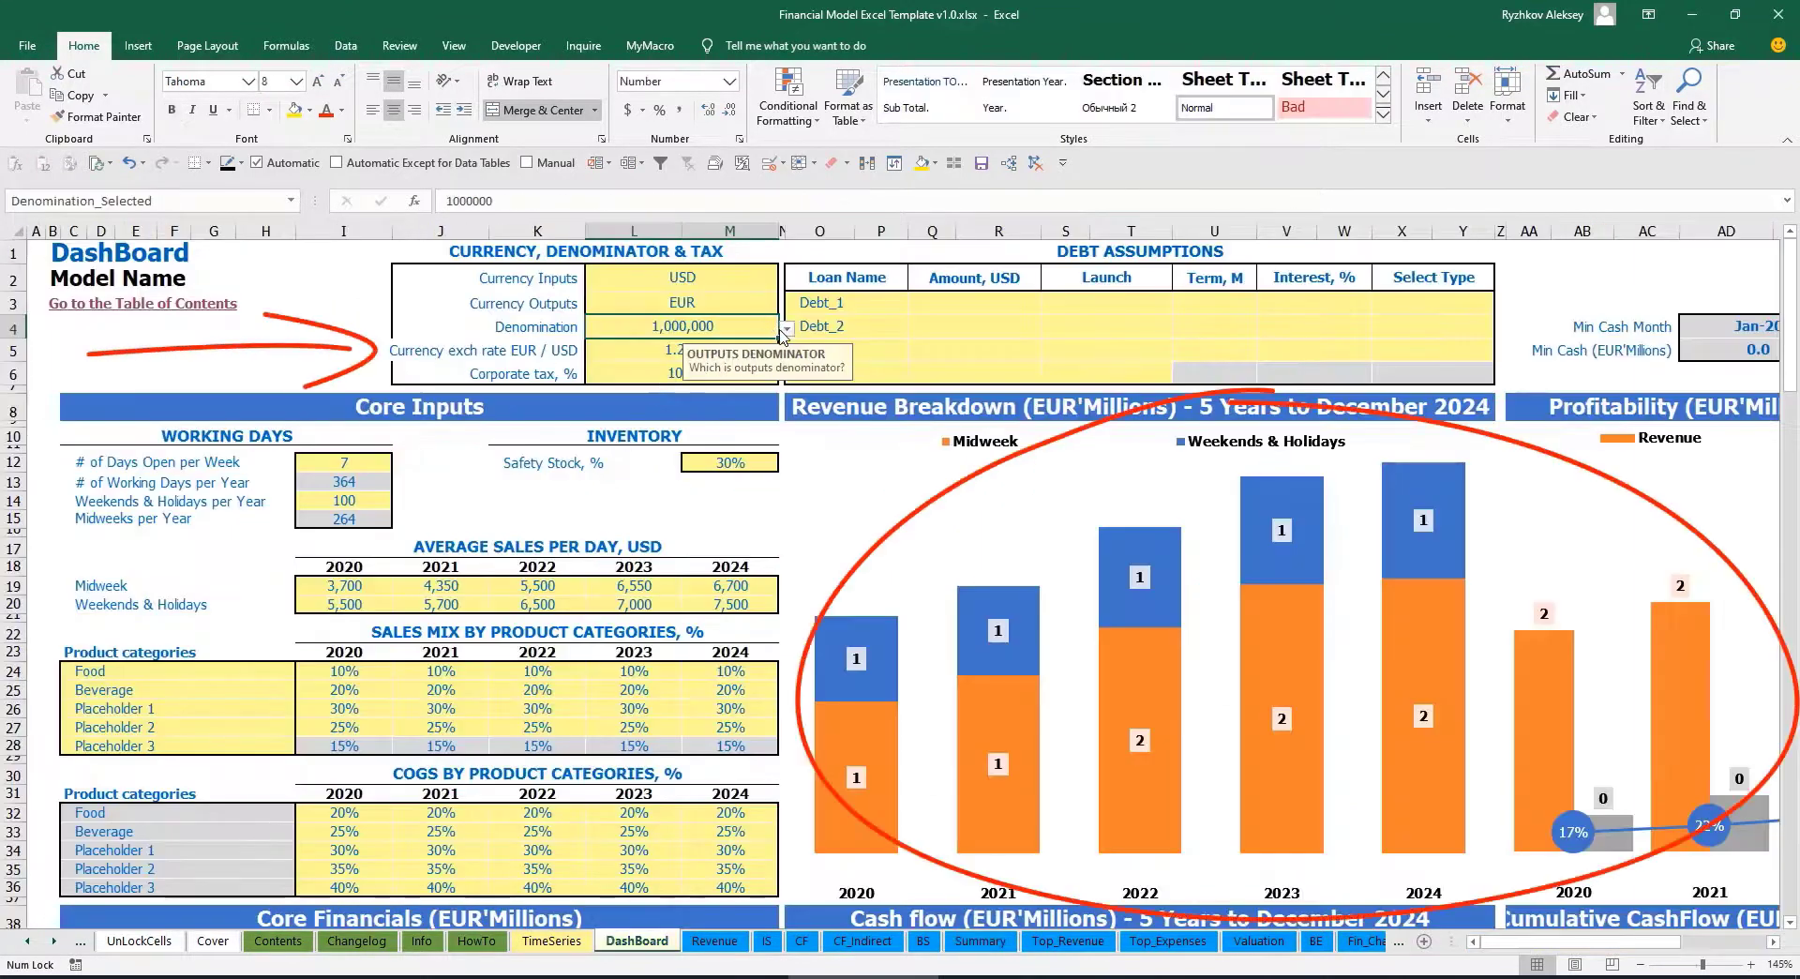
Set the outputs denomination to 1 and check the Income Statement figures on the Summary sheet.
click(785, 329)
click(662, 352)
click(979, 941)
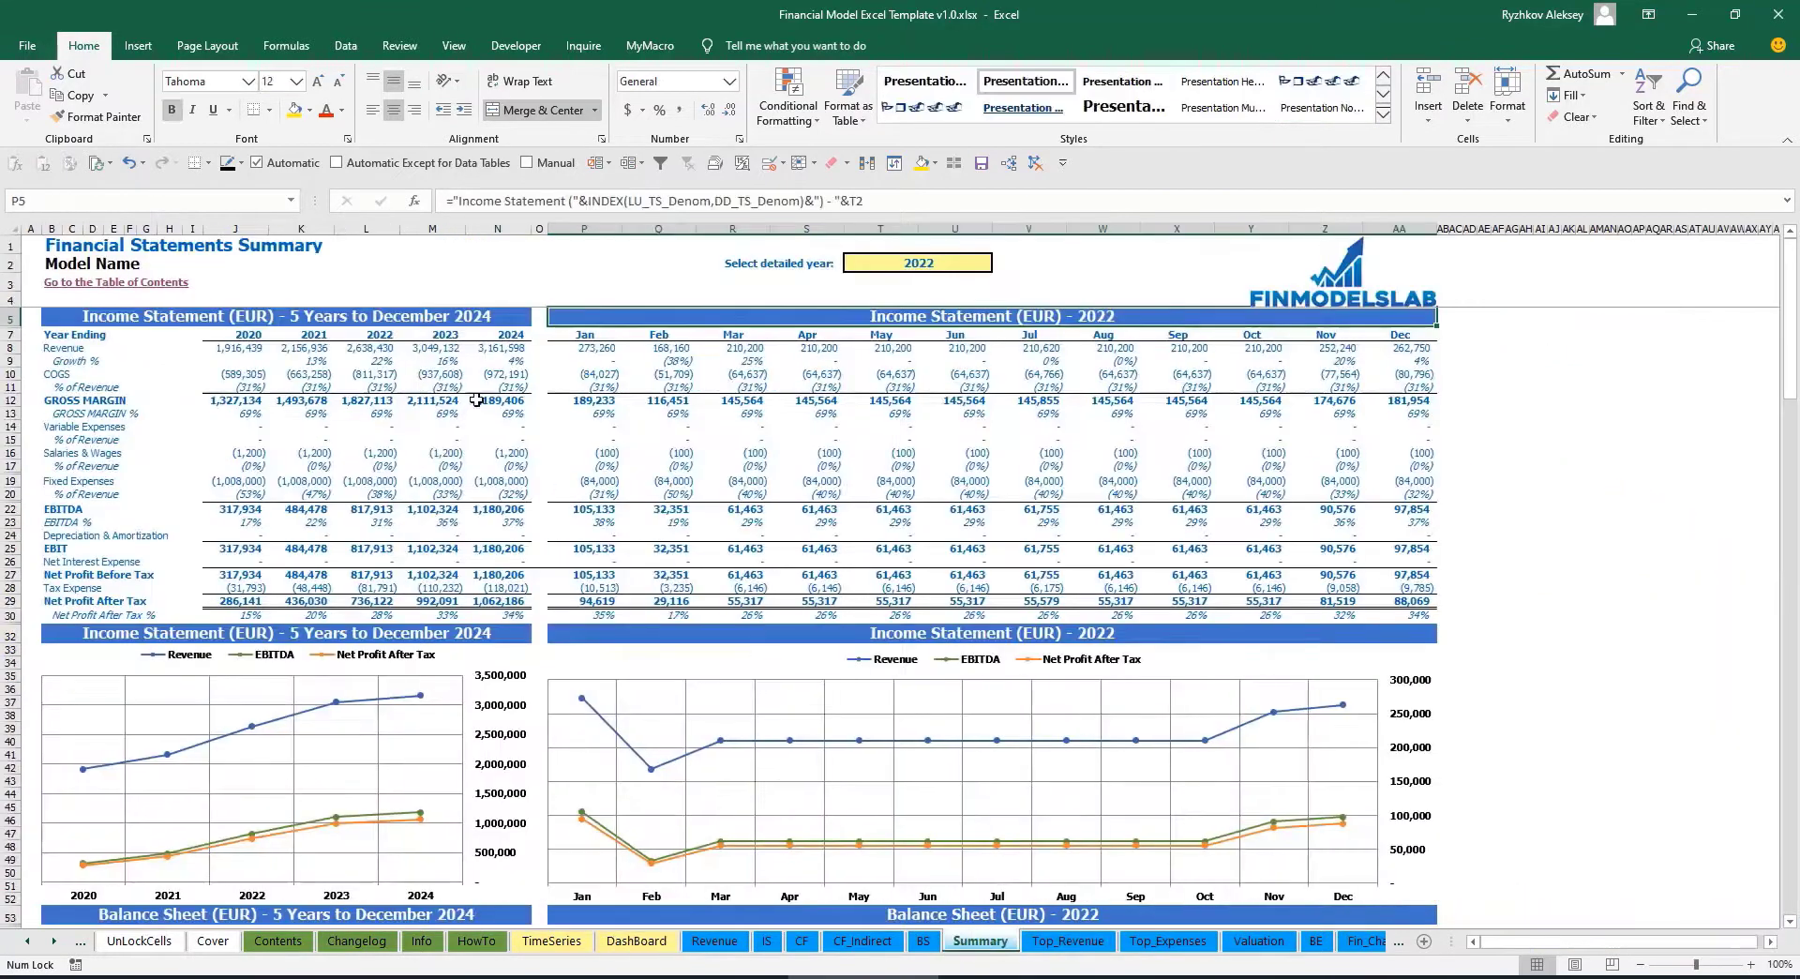
click(636, 940)
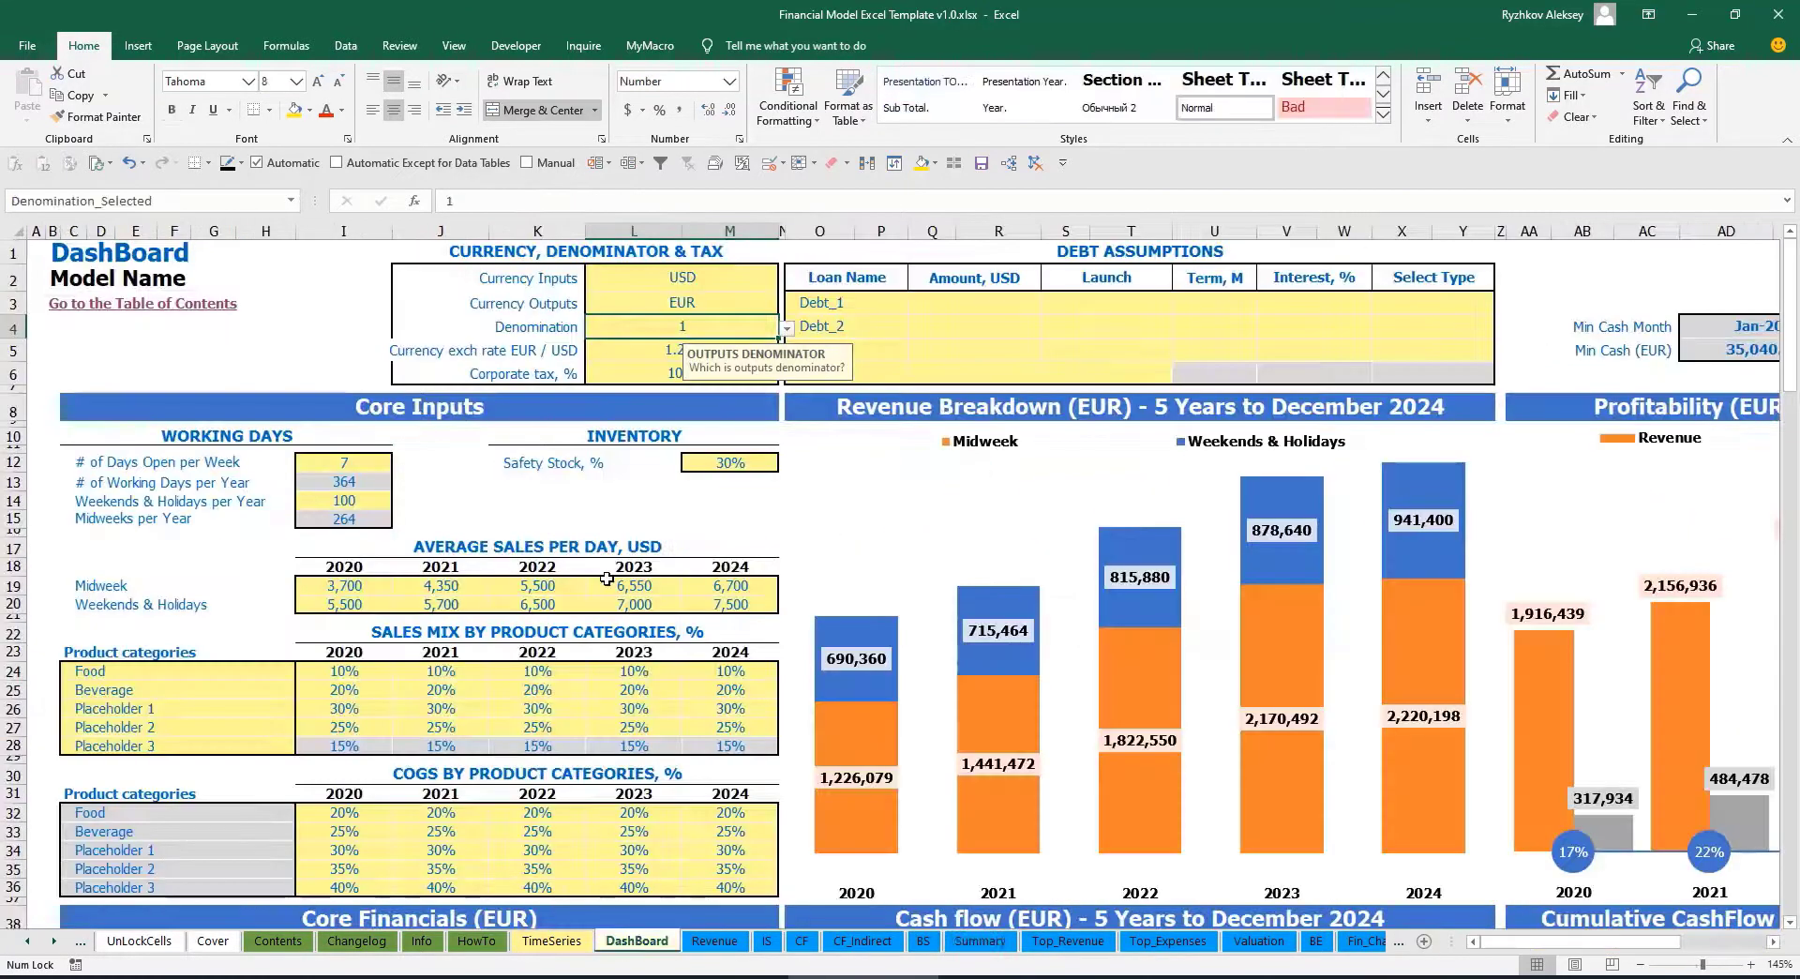
Set the corporate tax rate to 15% and check the Tax Expense row in the Income Statement.
click(642, 365)
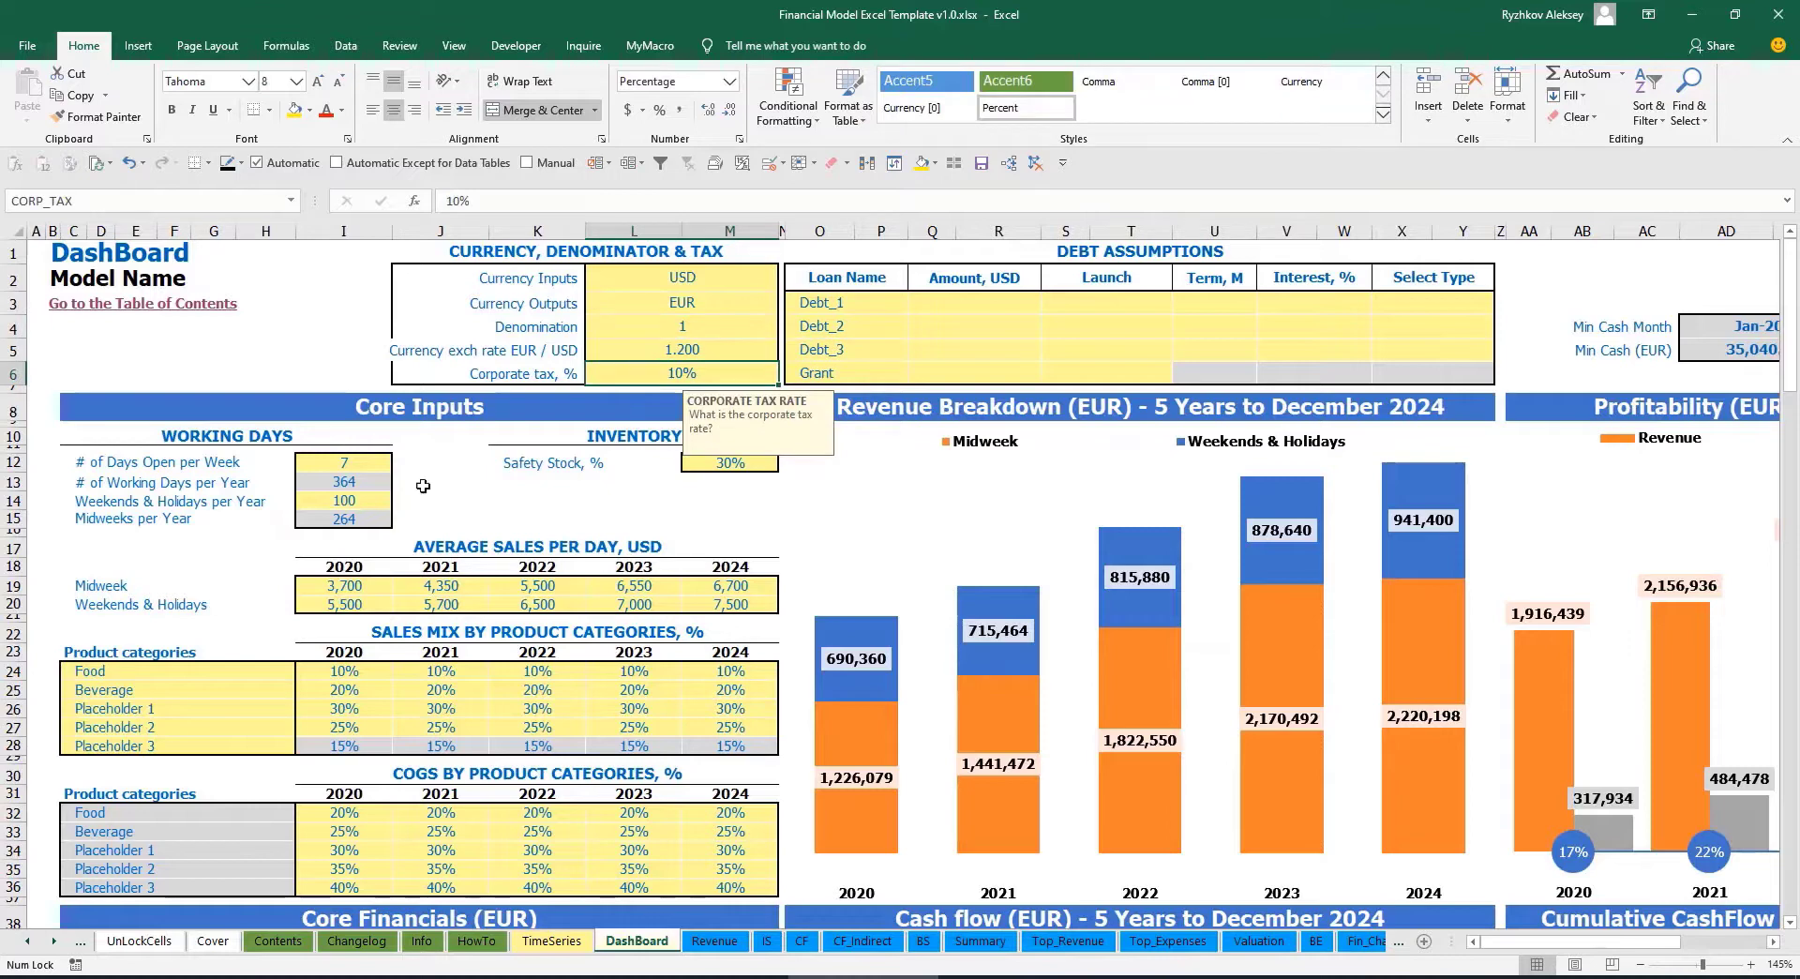
text(15)
key(Return)
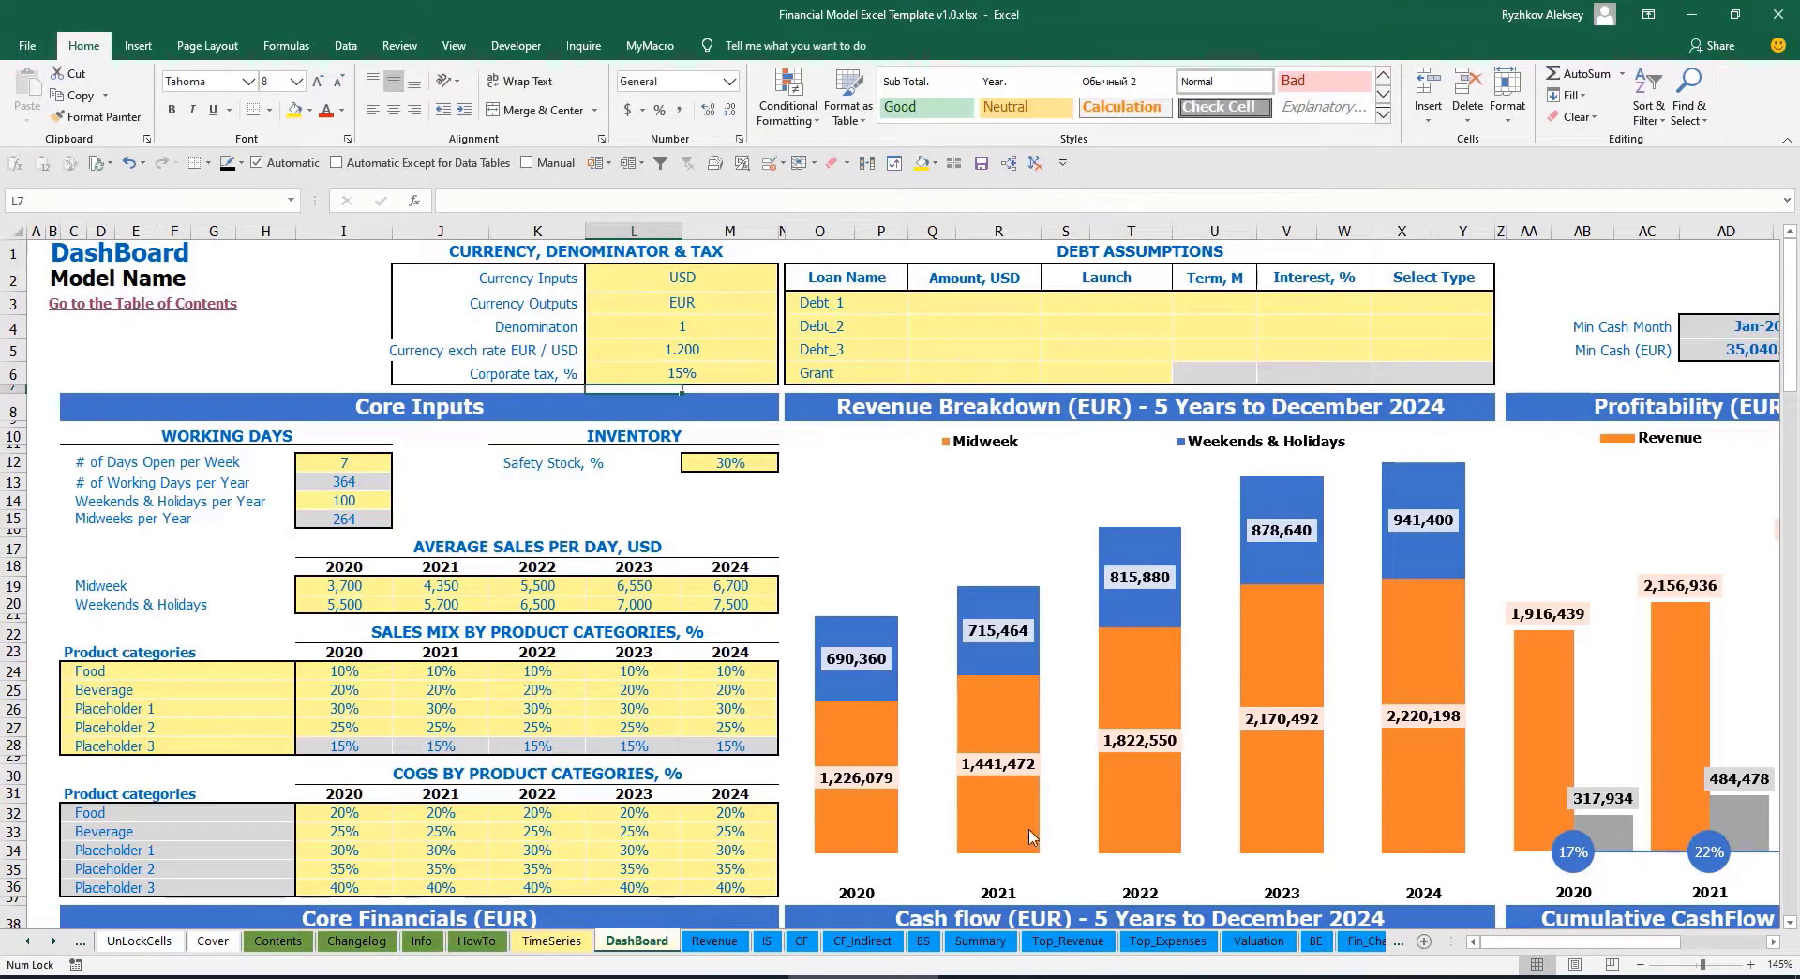
click(769, 941)
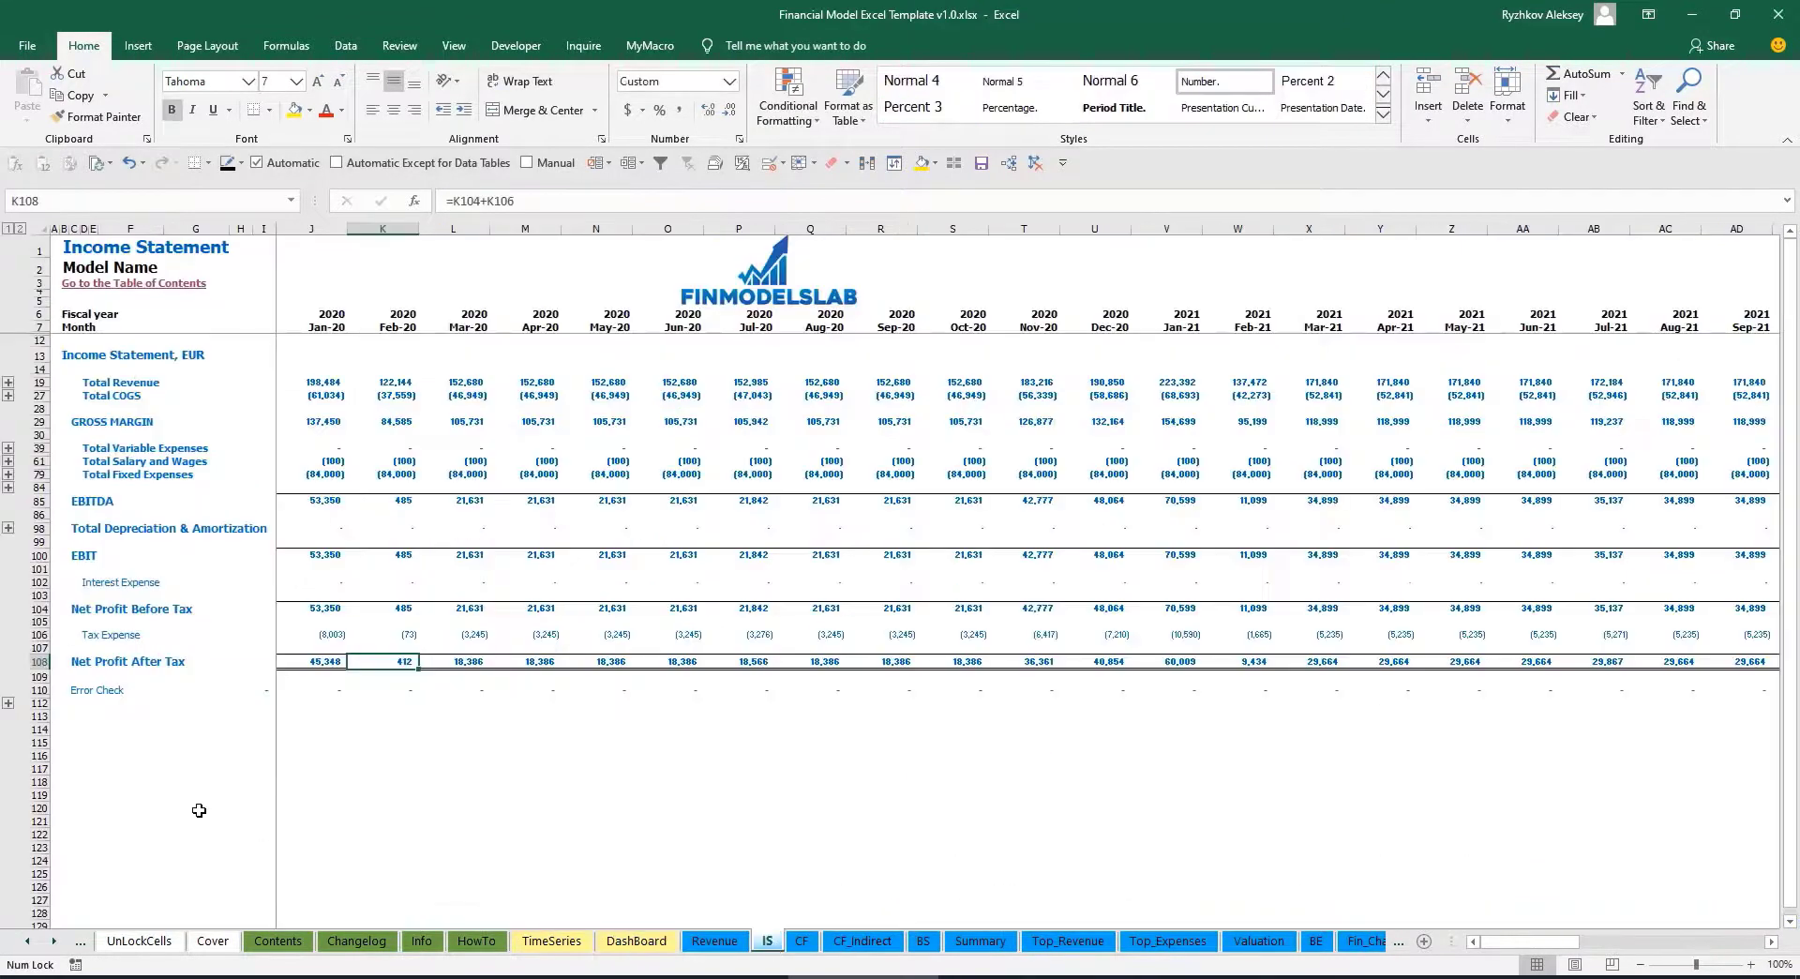
click(38, 635)
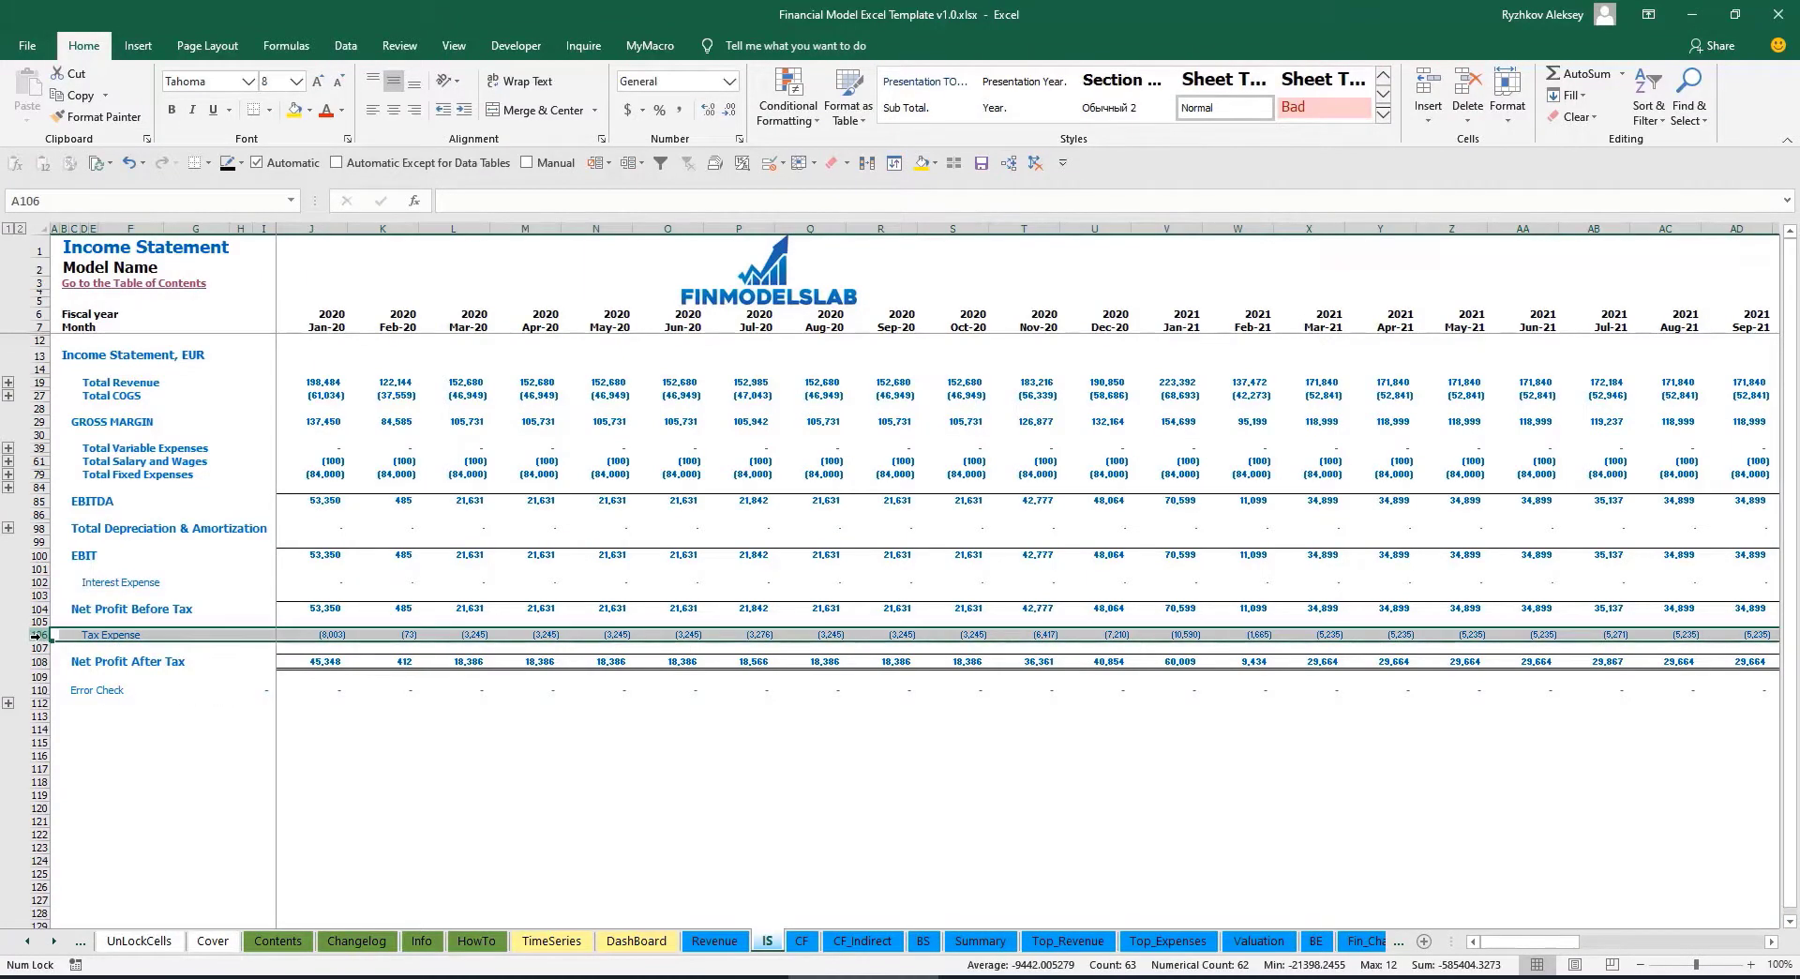